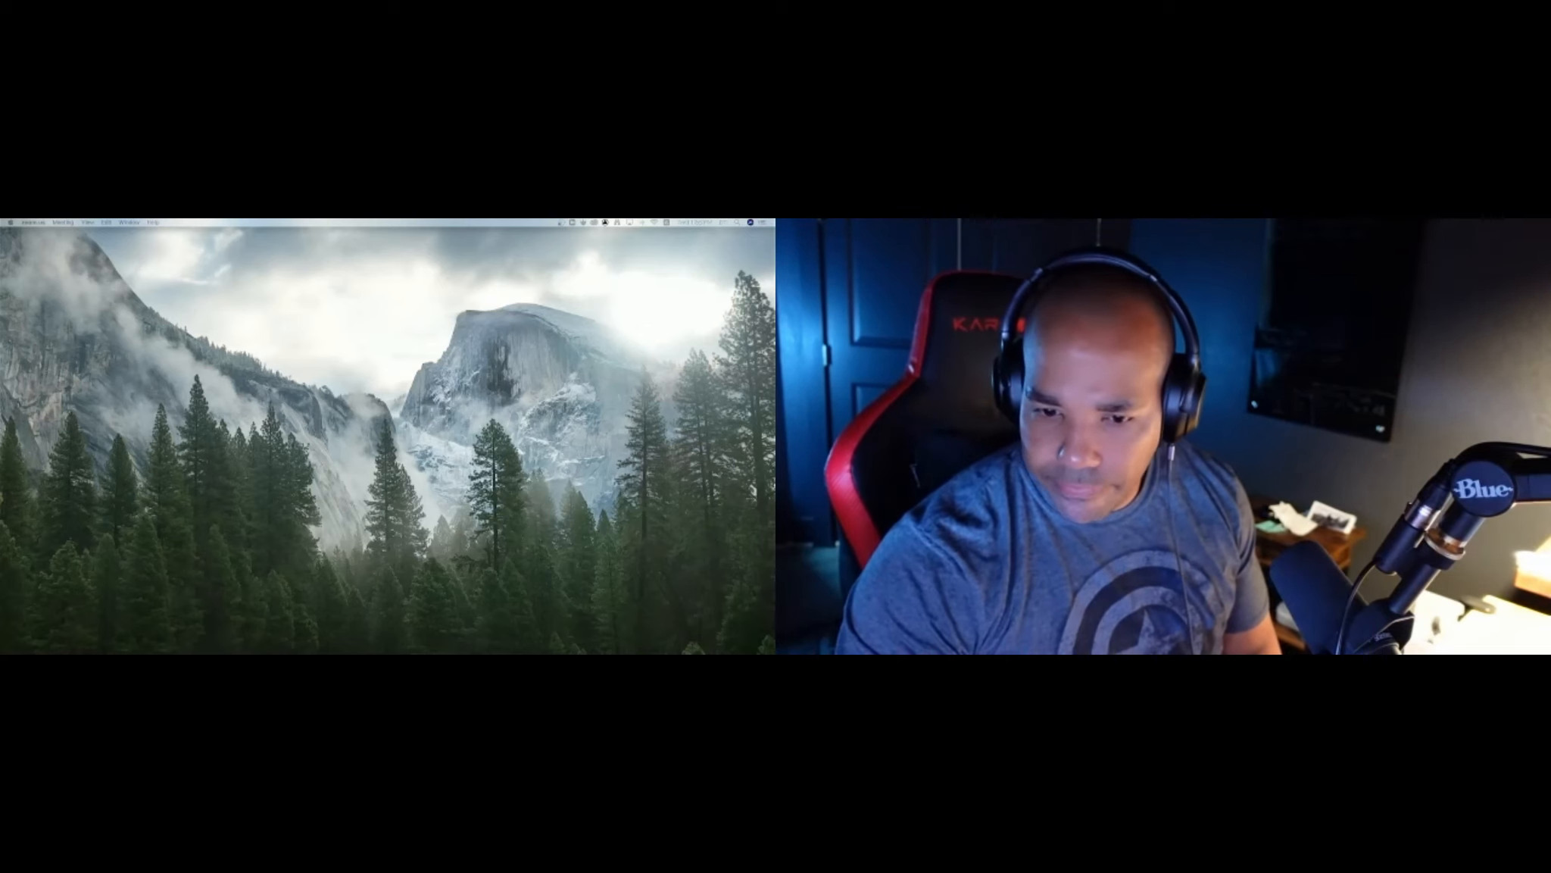
pyautogui.moveTo(773, 231); pyautogui.dragTo(320, 229)
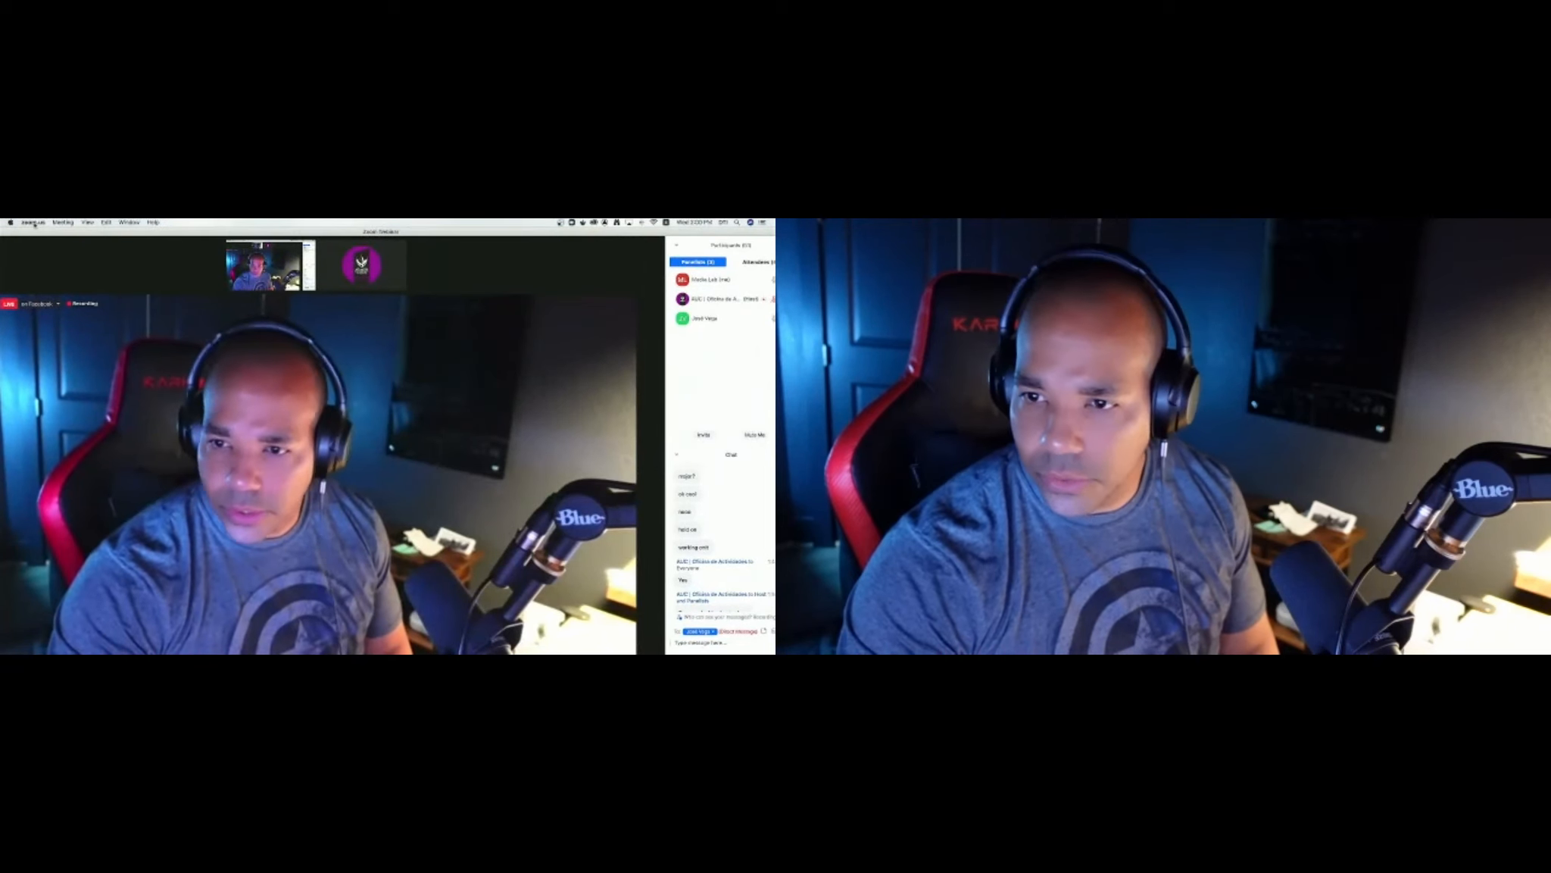
pyautogui.moveTo(30, 231); pyautogui.dragTo(72, 231)
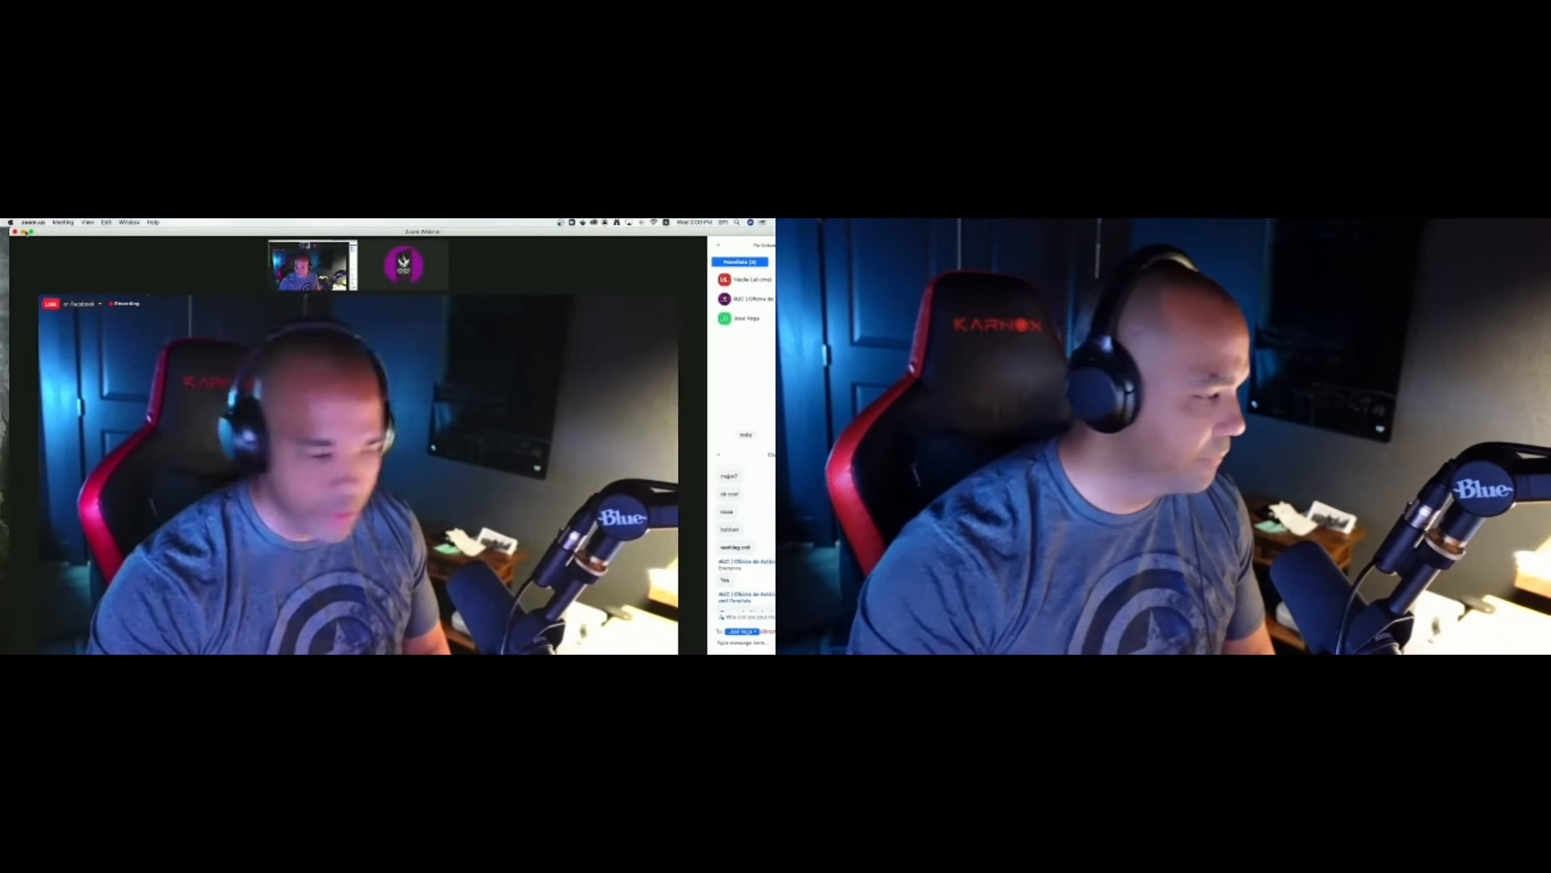
pyautogui.click(31, 231)
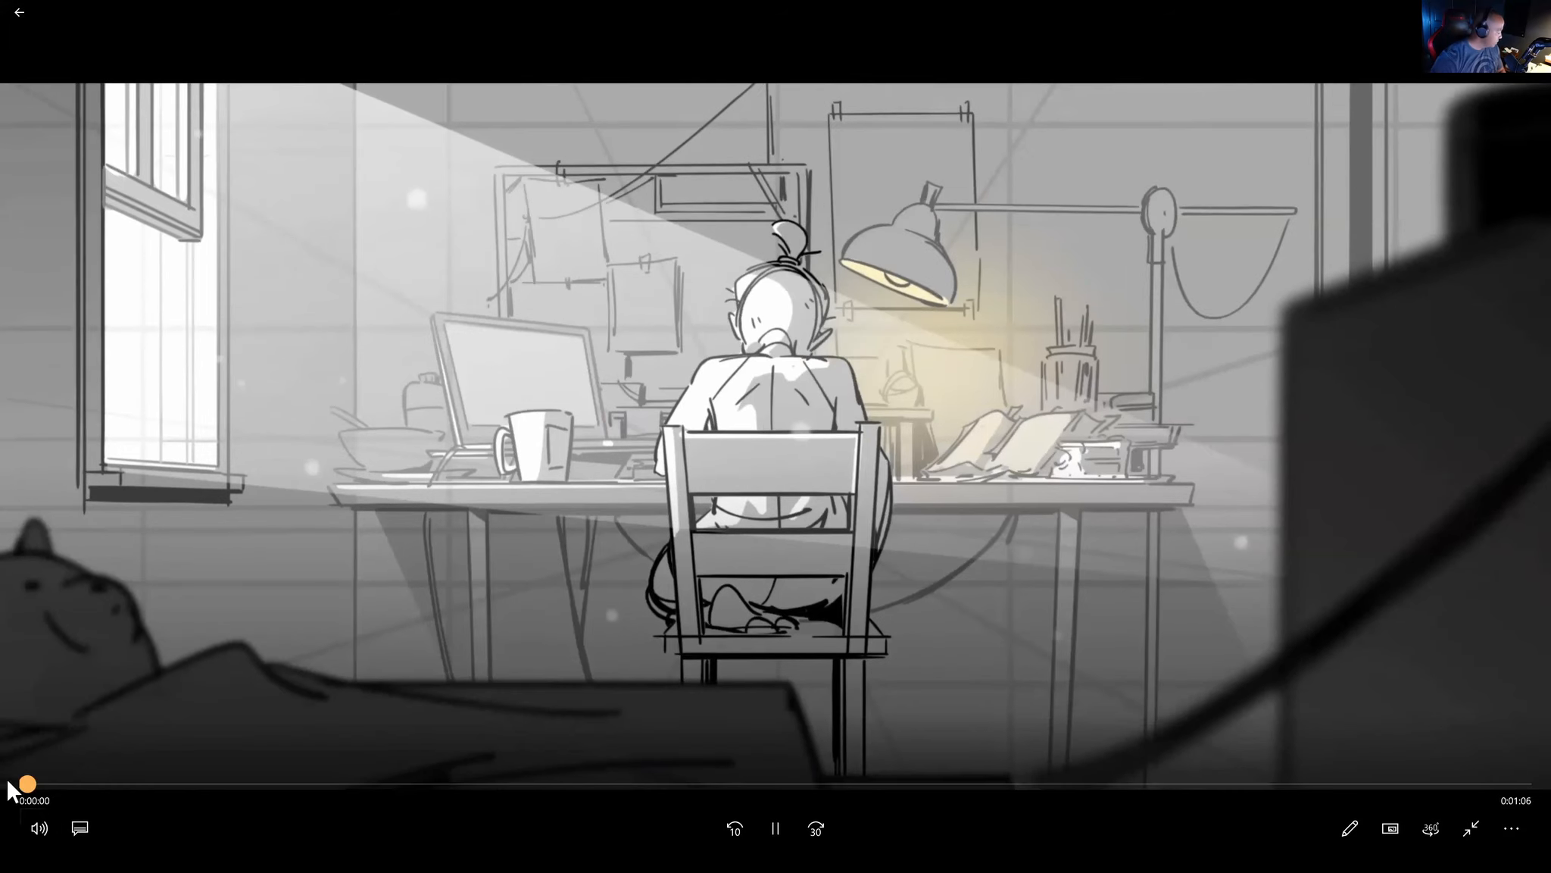
# Step: Restart the storyboard animatic from the beginning and lower its playback volume while it runs
pyautogui.press('space')
pyautogui.moveTo(32, 781); pyautogui.dragTo(8, 781)
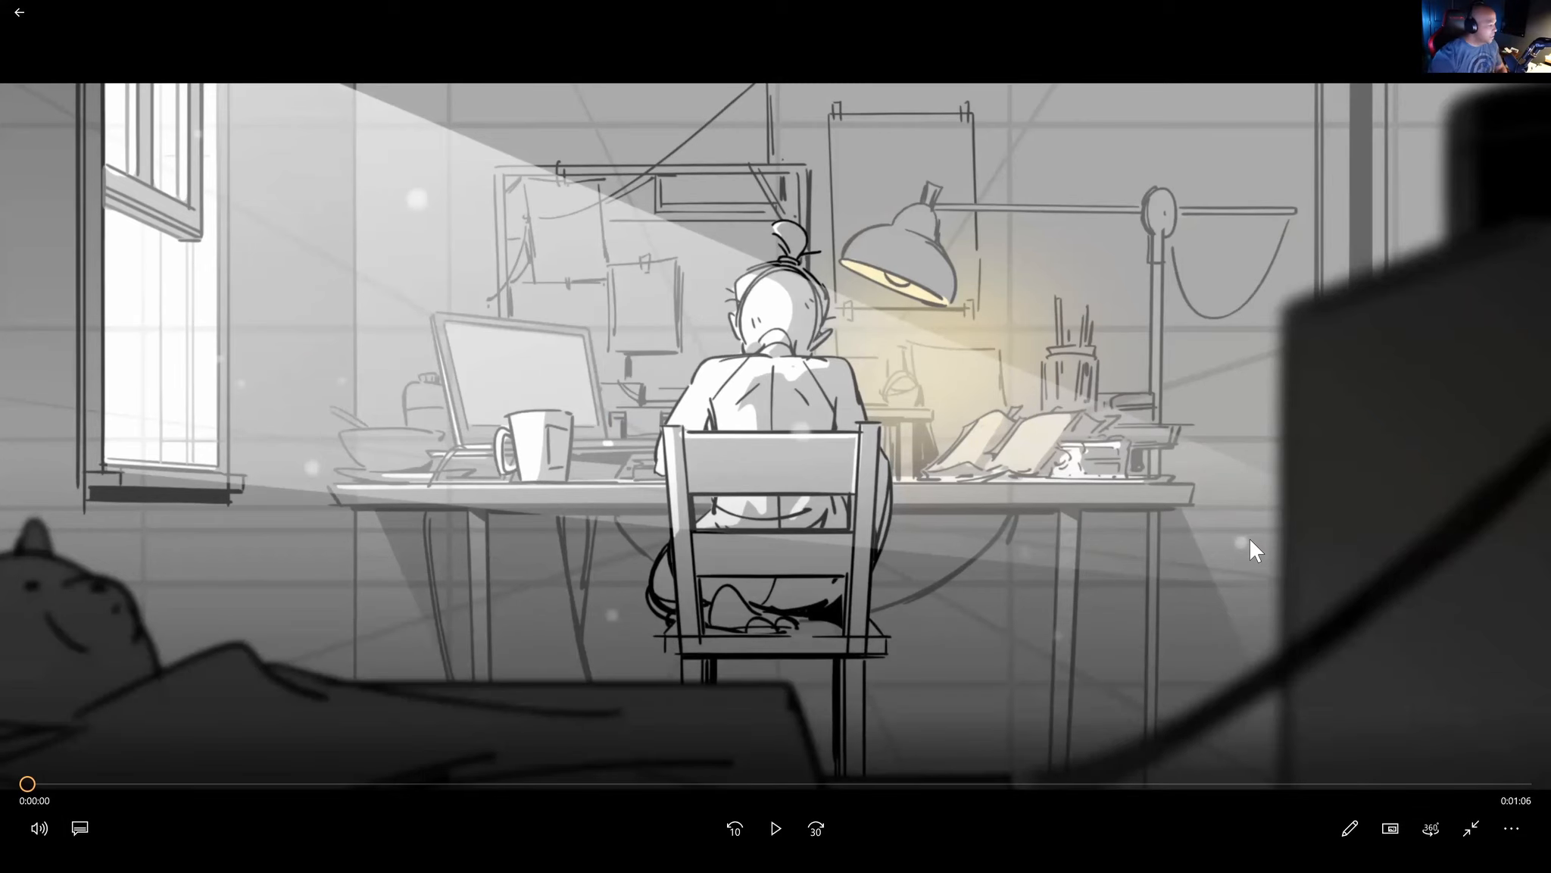
pyautogui.press('space')
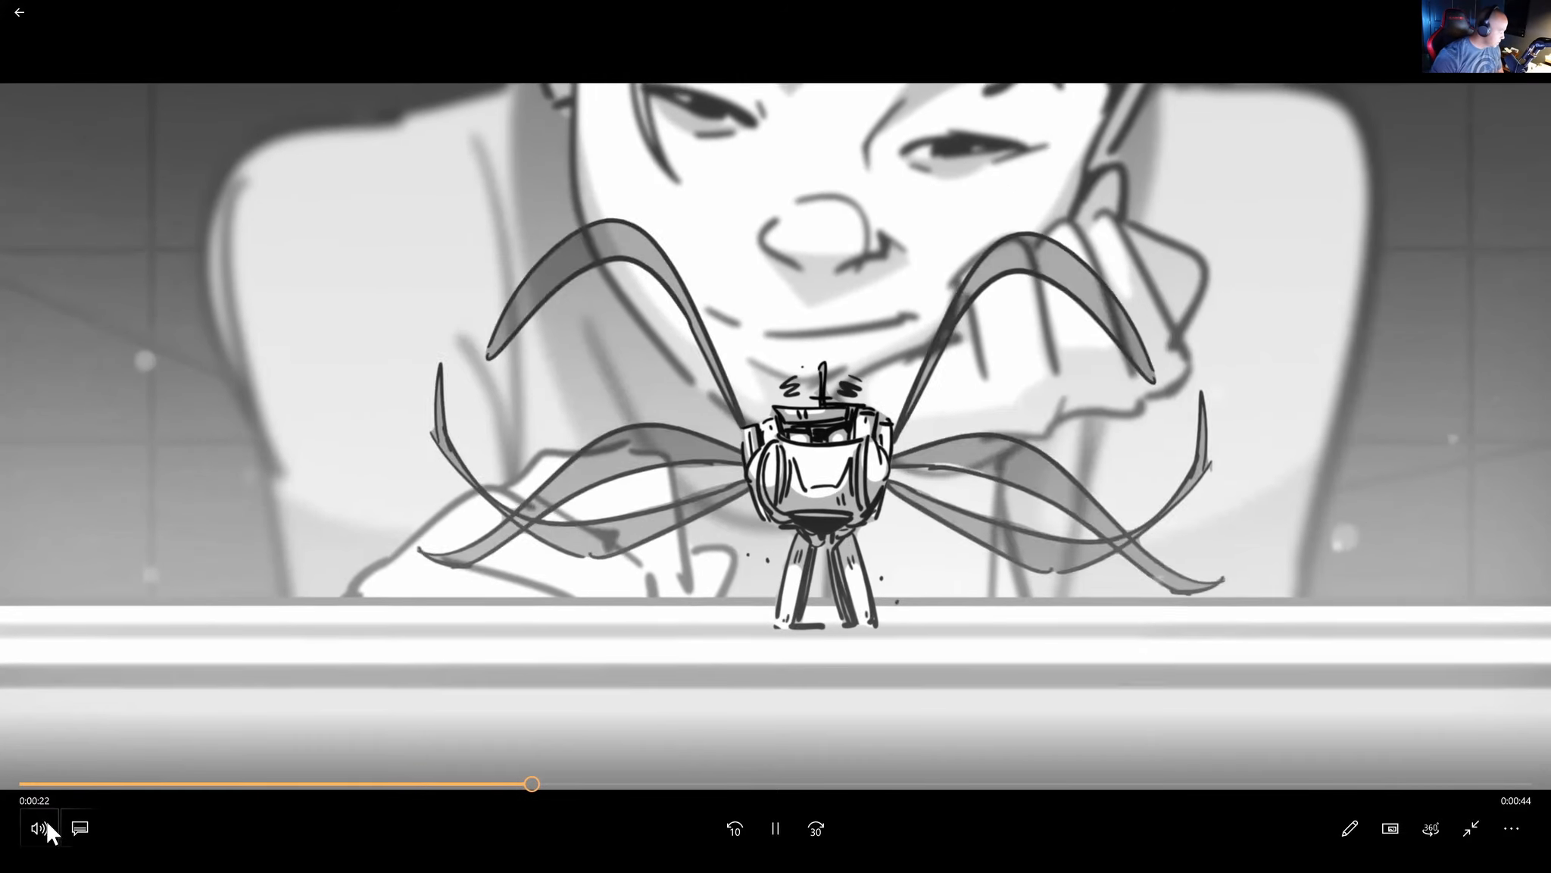
pyautogui.click(40, 828)
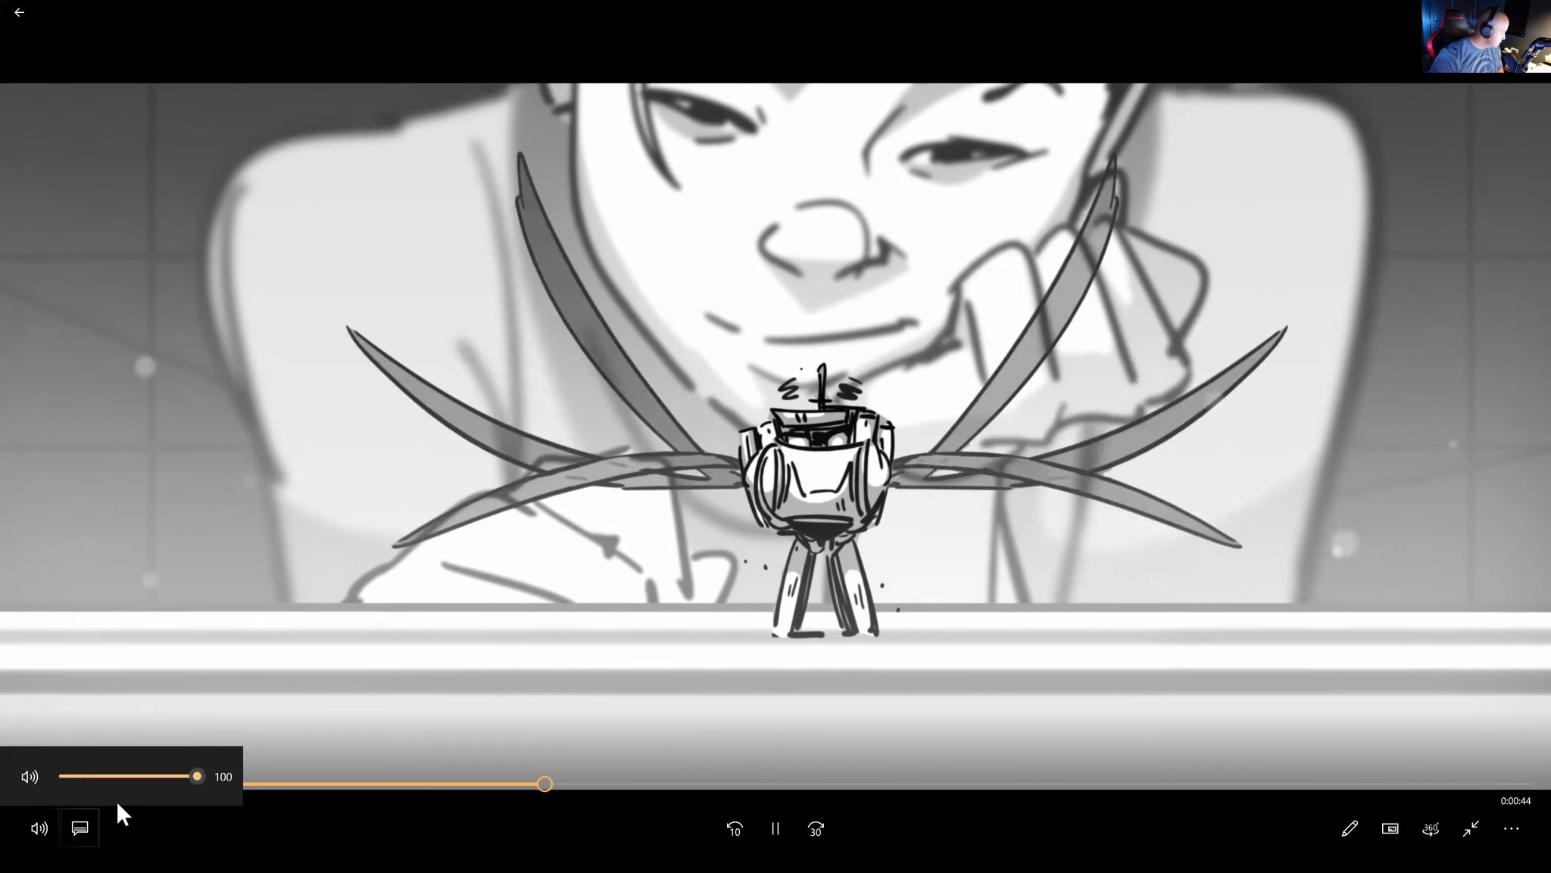
pyautogui.moveTo(188, 775); pyautogui.dragTo(97, 778)
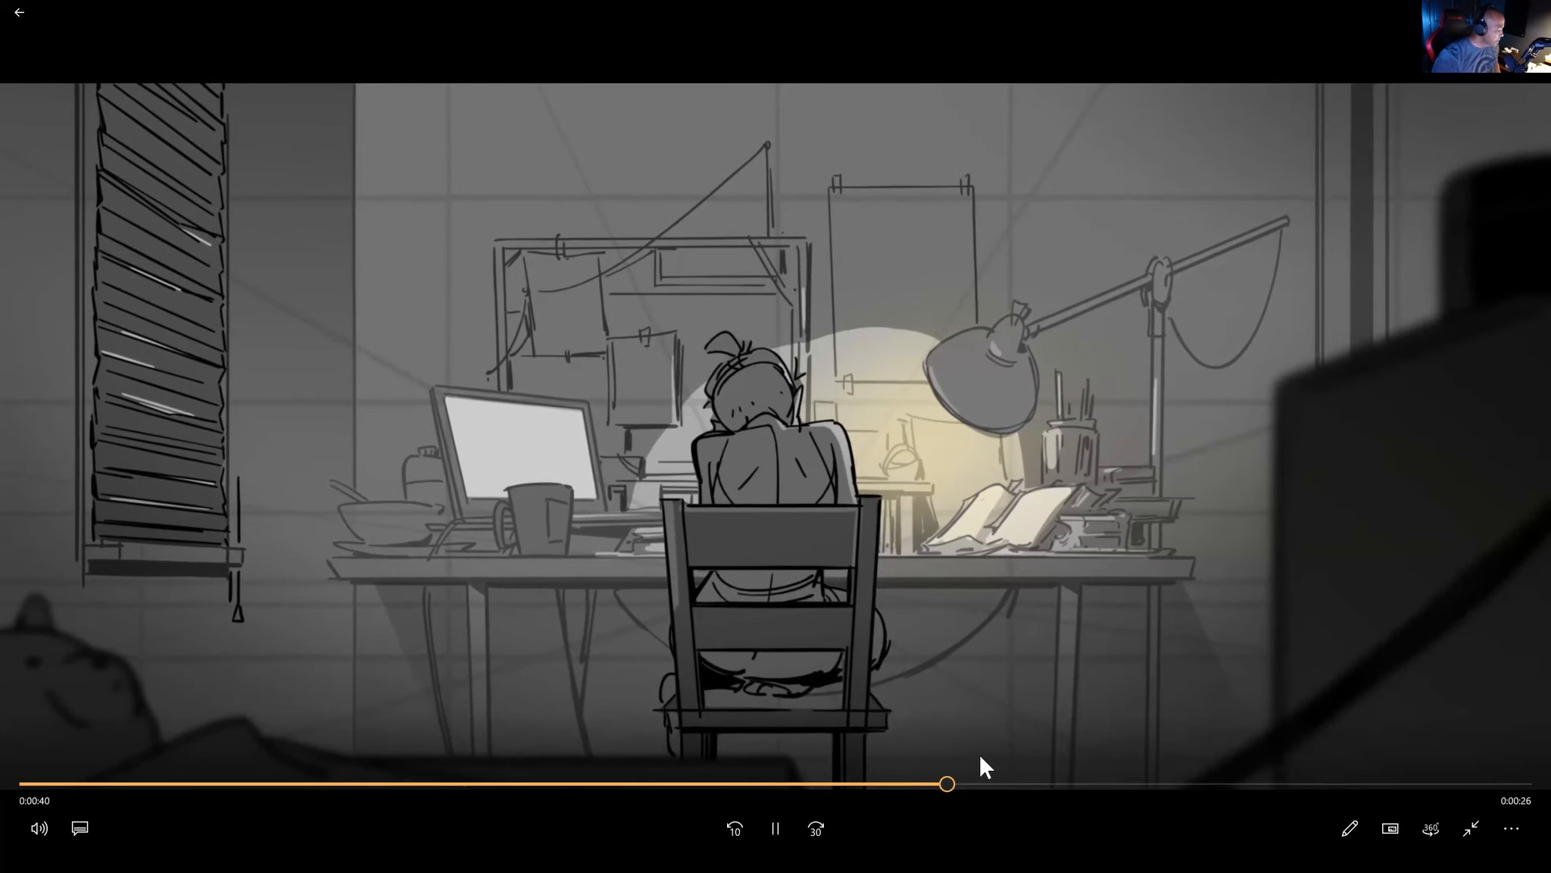
# Step: Skip through the second half of the animatic, replay its outdoor section, and switch to Blender
pyautogui.click(1015, 783)
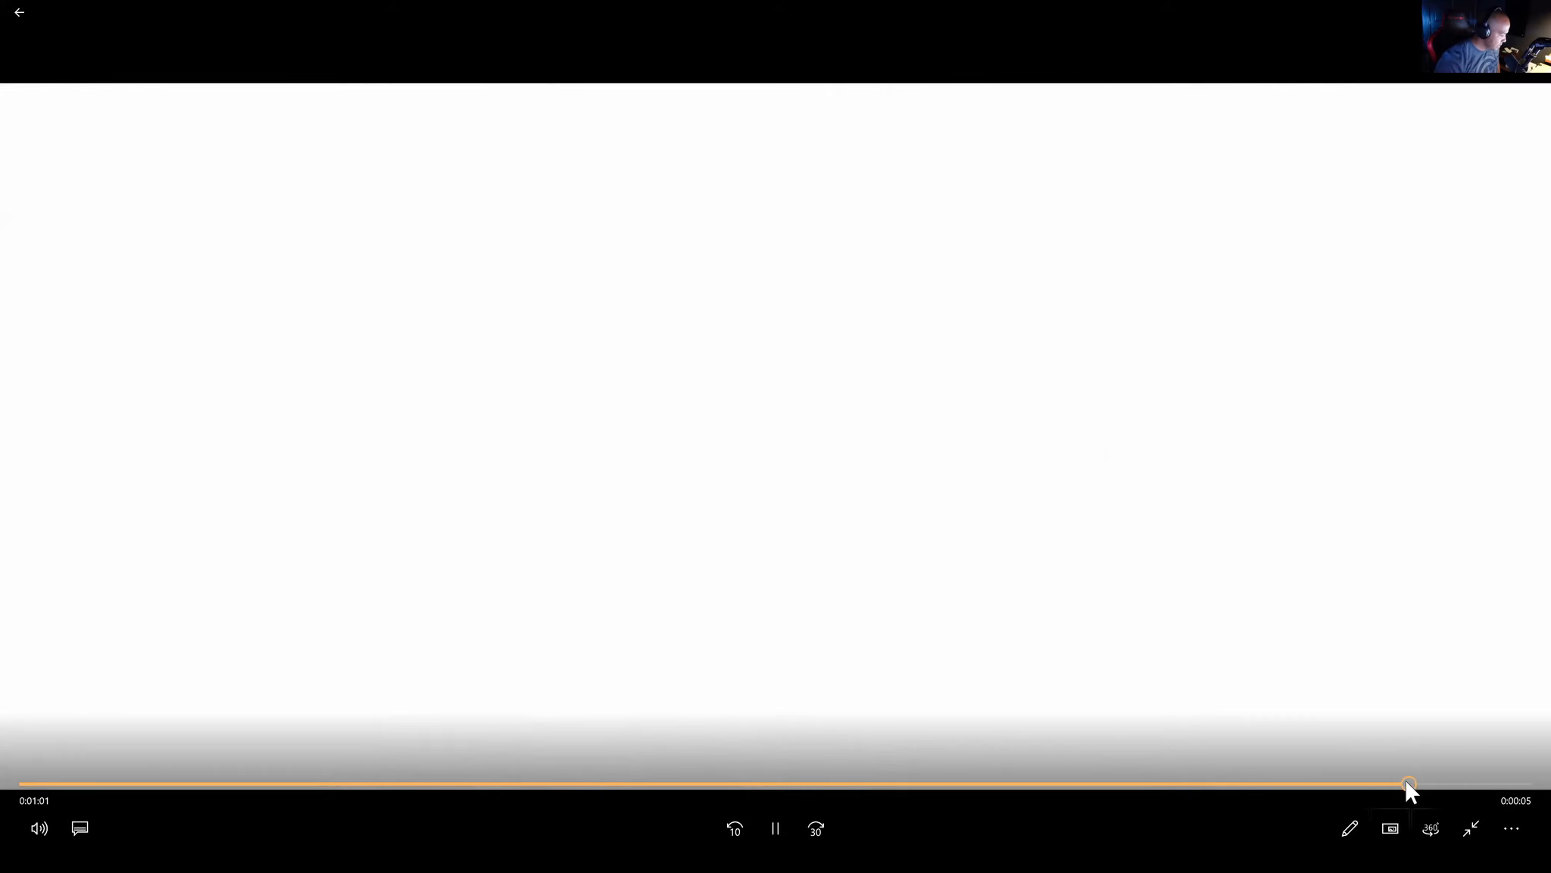
pyautogui.moveTo(1407, 785); pyautogui.dragTo(883, 746)
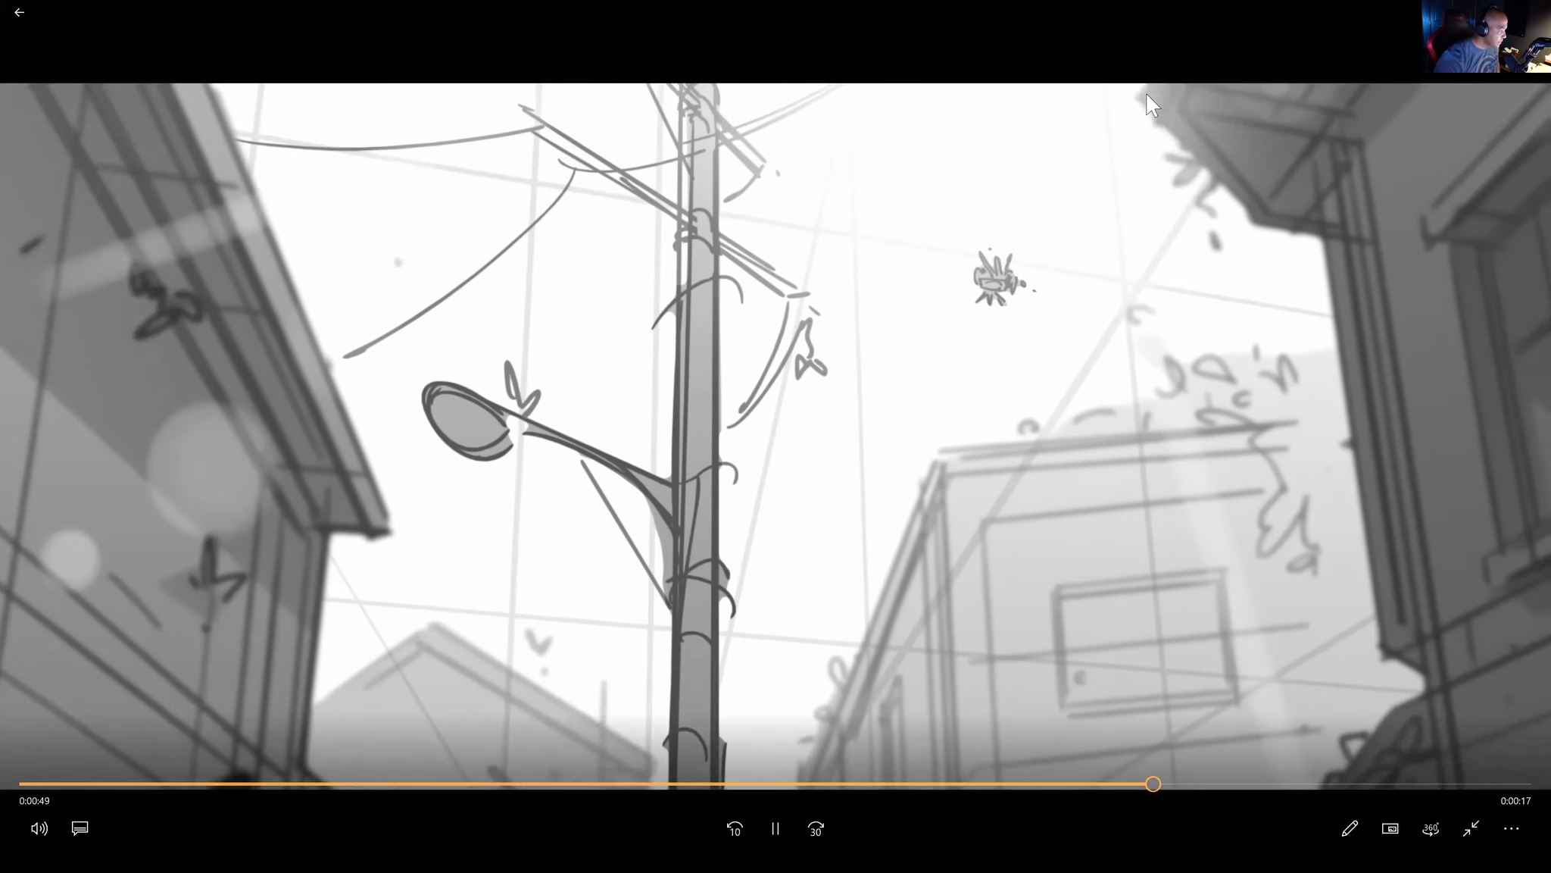
pyautogui.press('Escape')
pyautogui.moveTo(980, 76); pyautogui.dragTo(0, 258)
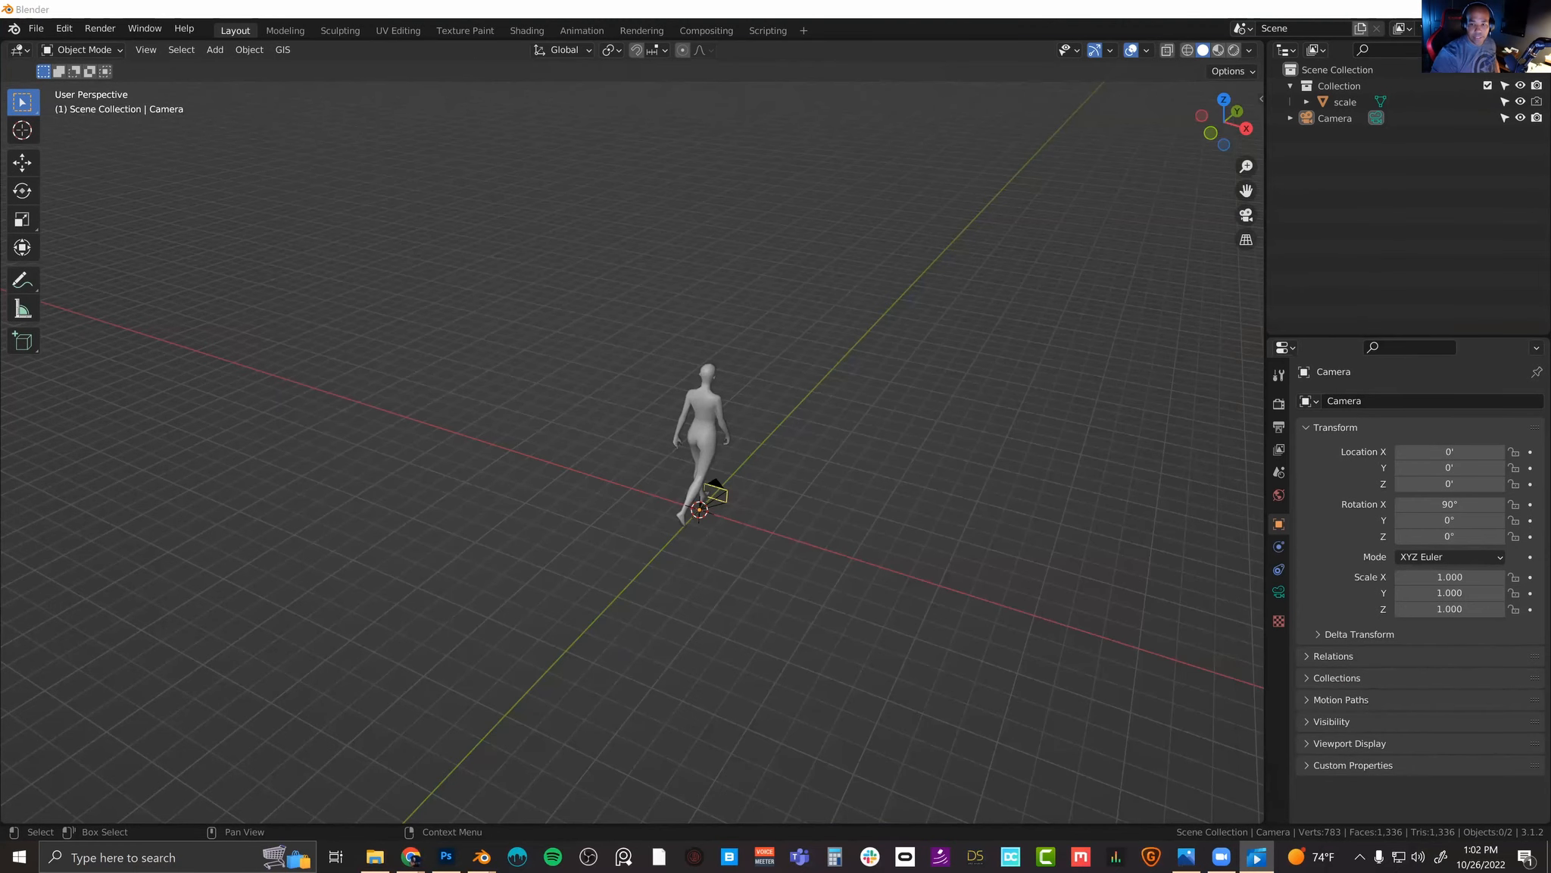
# Step: Examine the human scale figure and the camera at the scene origin from several angles and distances
pyautogui.click(902, 559)
pyautogui.moveTo(707, 383); pyautogui.dragTo(788, 523, button='middle')
pyautogui.scroll(4, 821, 523)
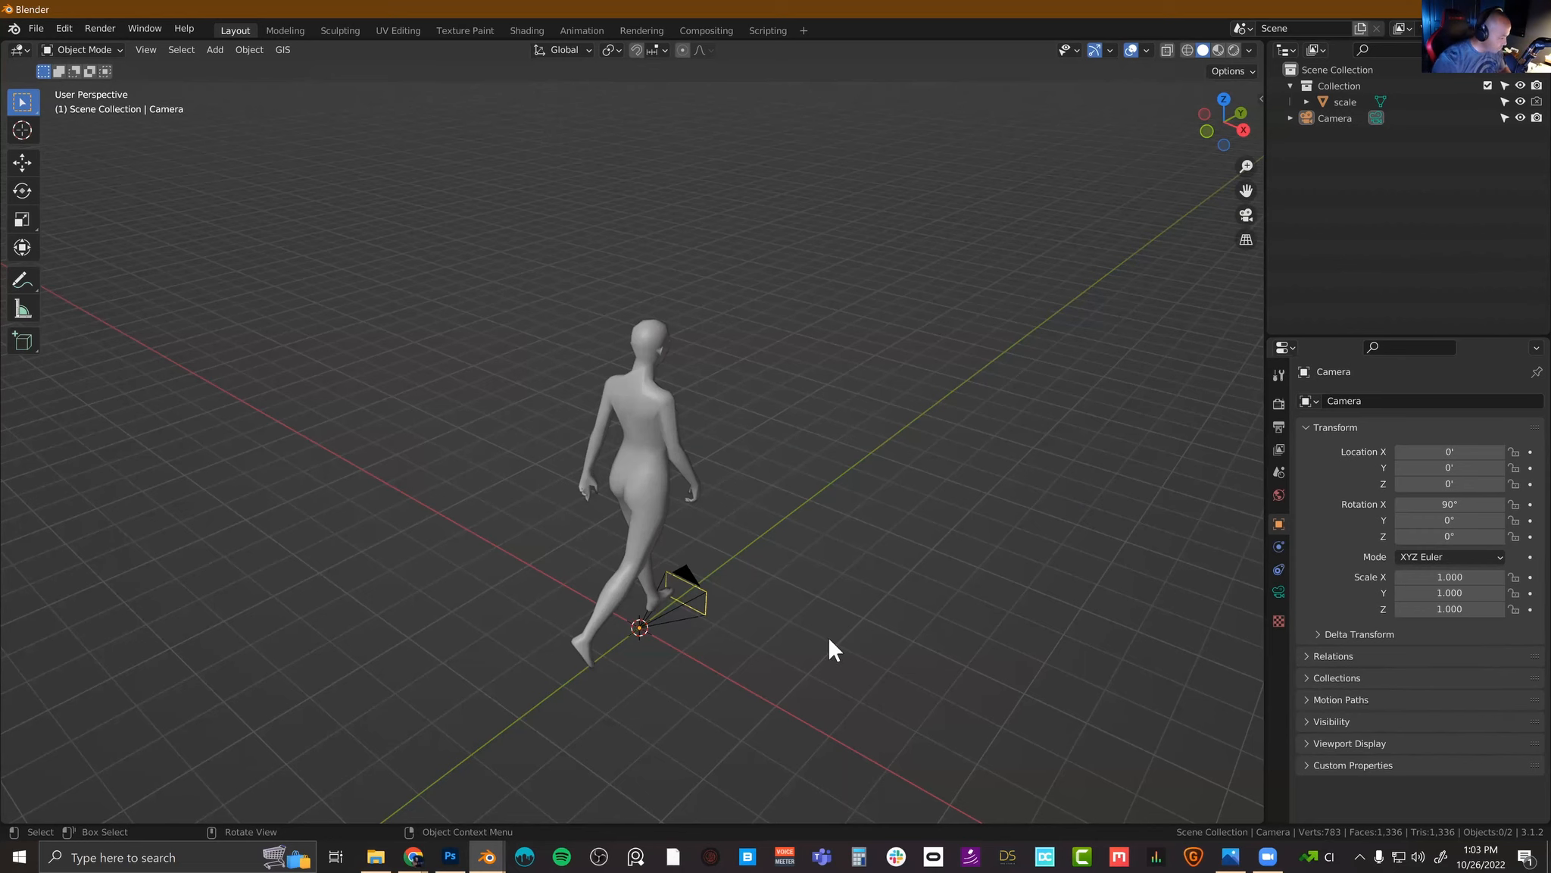
pyautogui.scroll(-4, 831, 519)
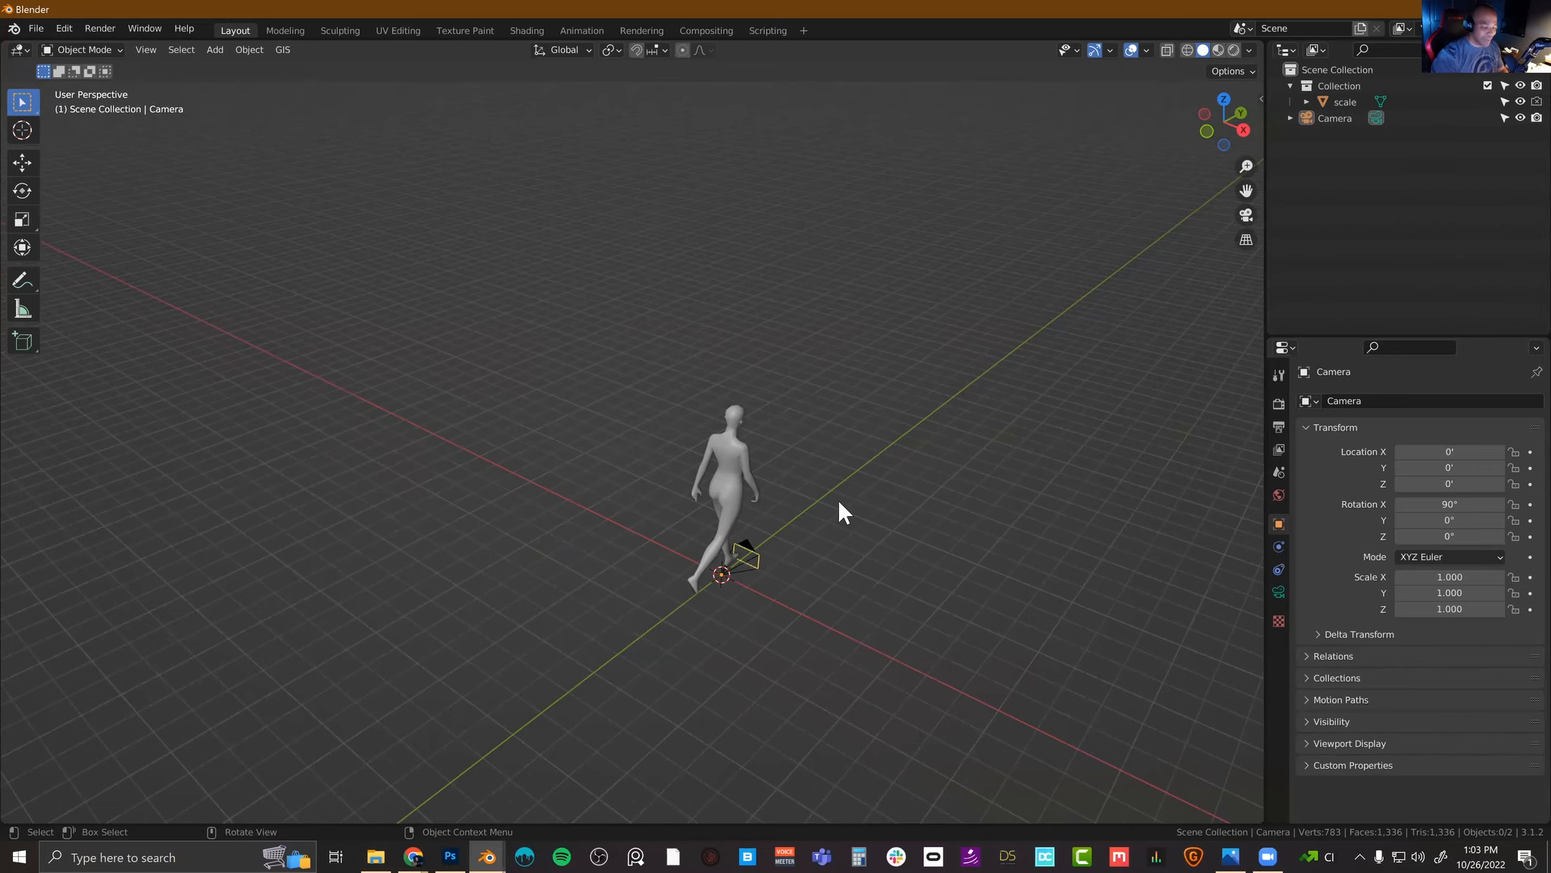
pyautogui.keyDown('shift'); pyautogui.moveTo(839, 500); pyautogui.dragTo(822, 507, button='middle'); pyautogui.keyUp('shift')
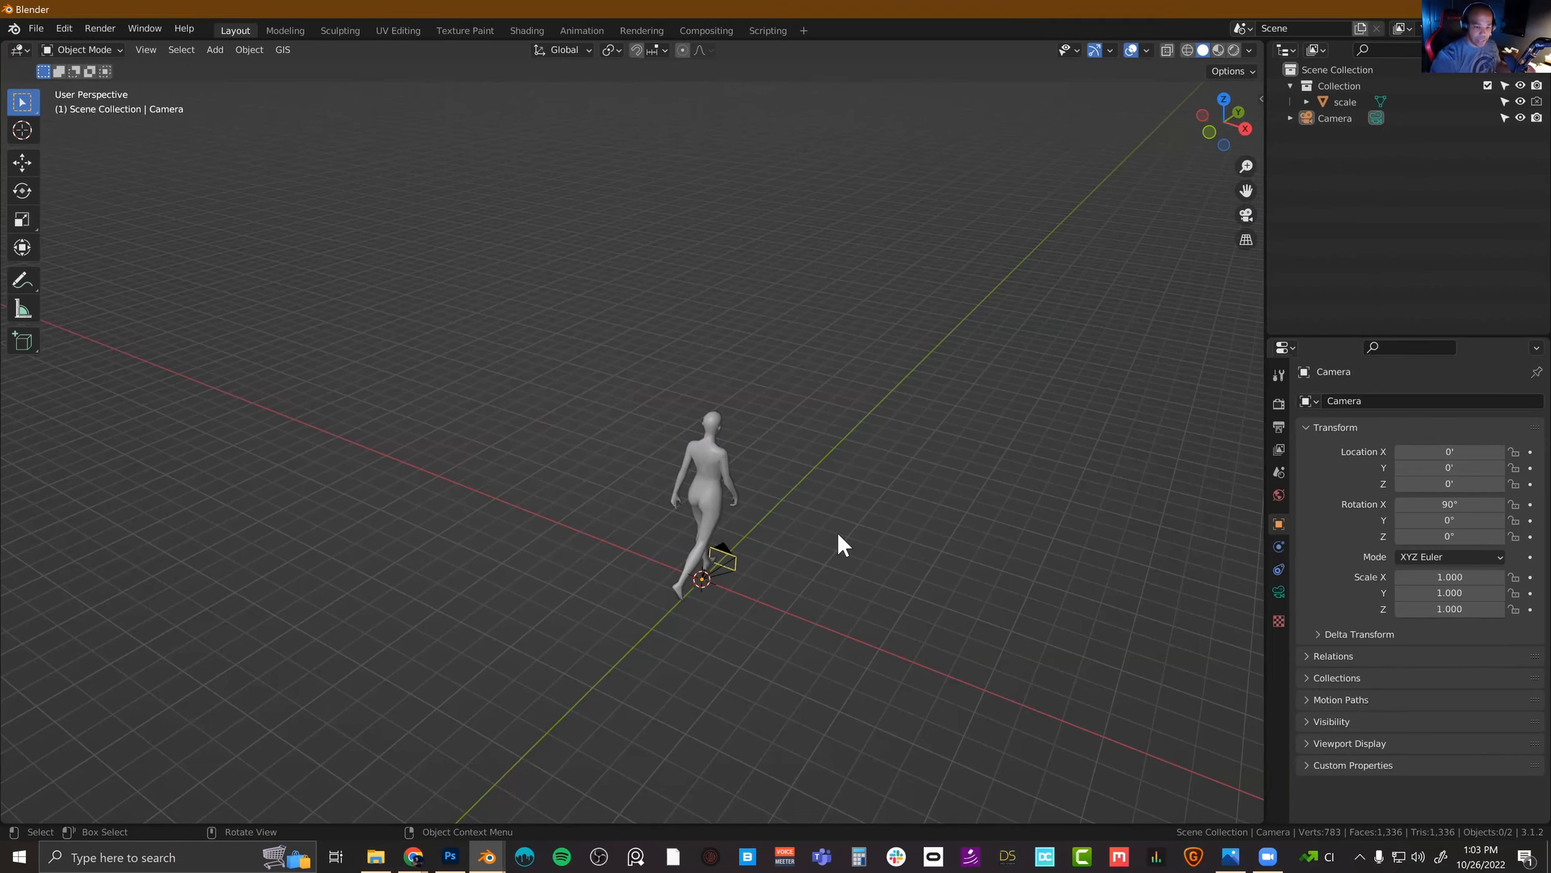
pyautogui.moveTo(789, 432); pyautogui.dragTo(862, 493, button='middle')
pyautogui.scroll(3, 798, 494)
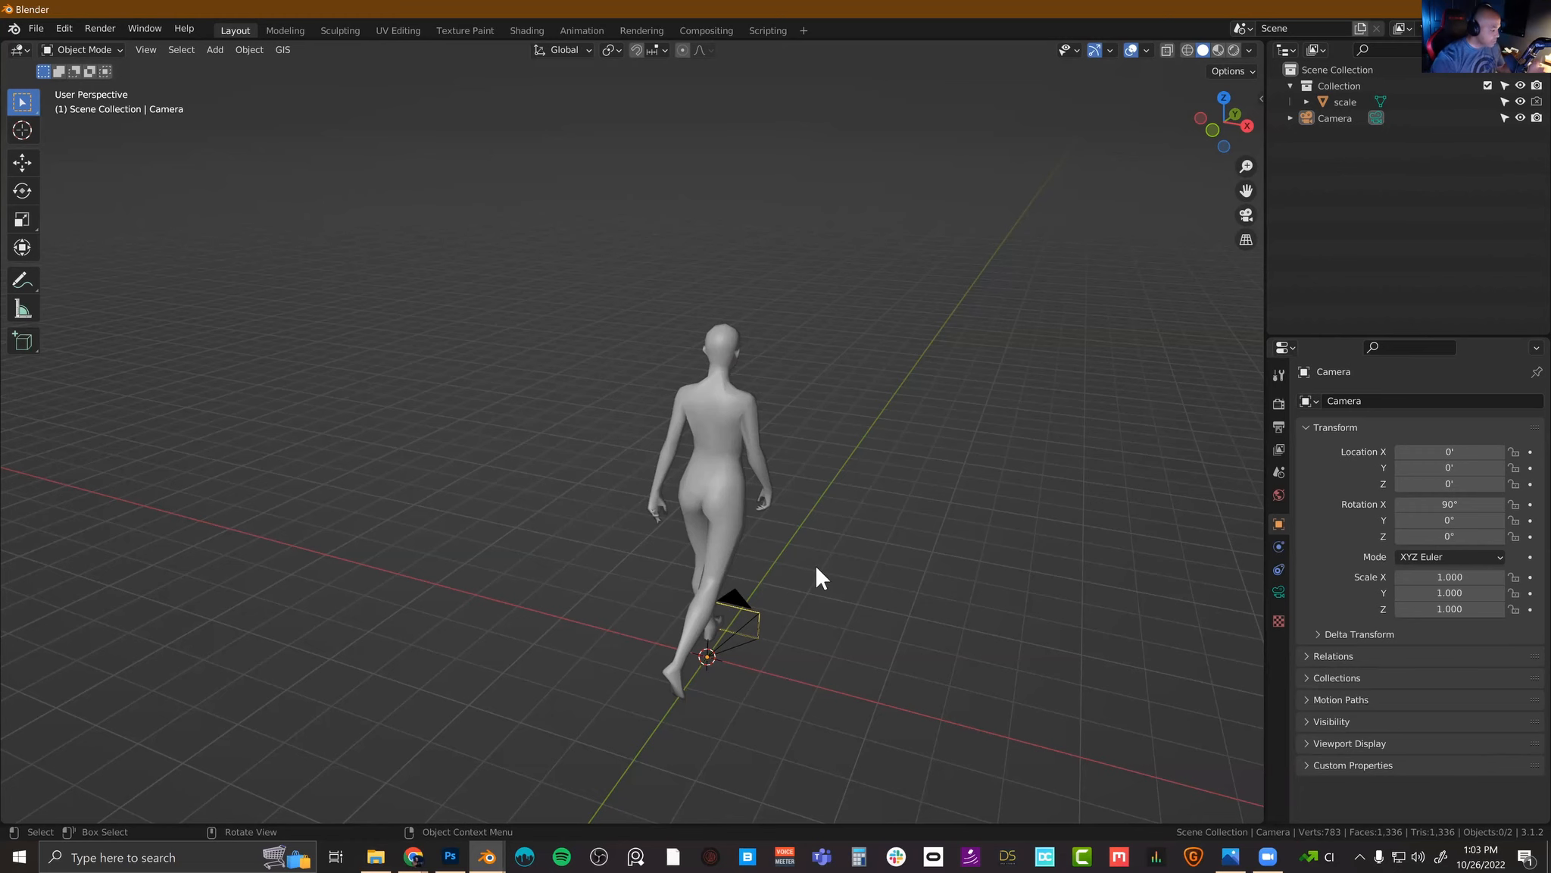
pyautogui.moveTo(875, 495); pyautogui.dragTo(715, 468, button='middle')
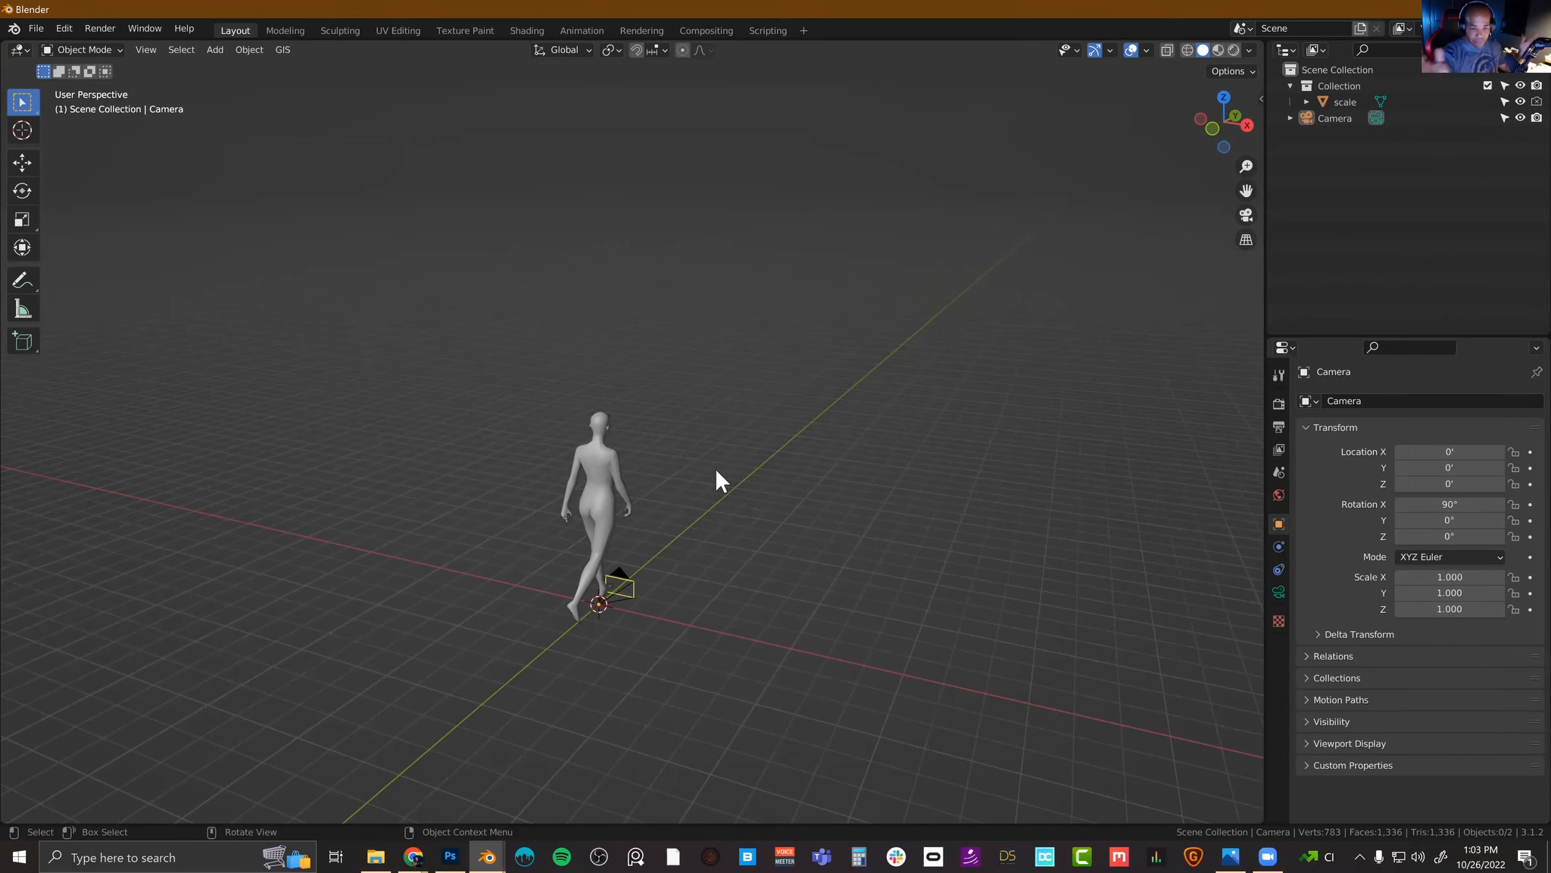
pyautogui.moveTo(692, 518); pyautogui.dragTo(685, 525, button='middle')
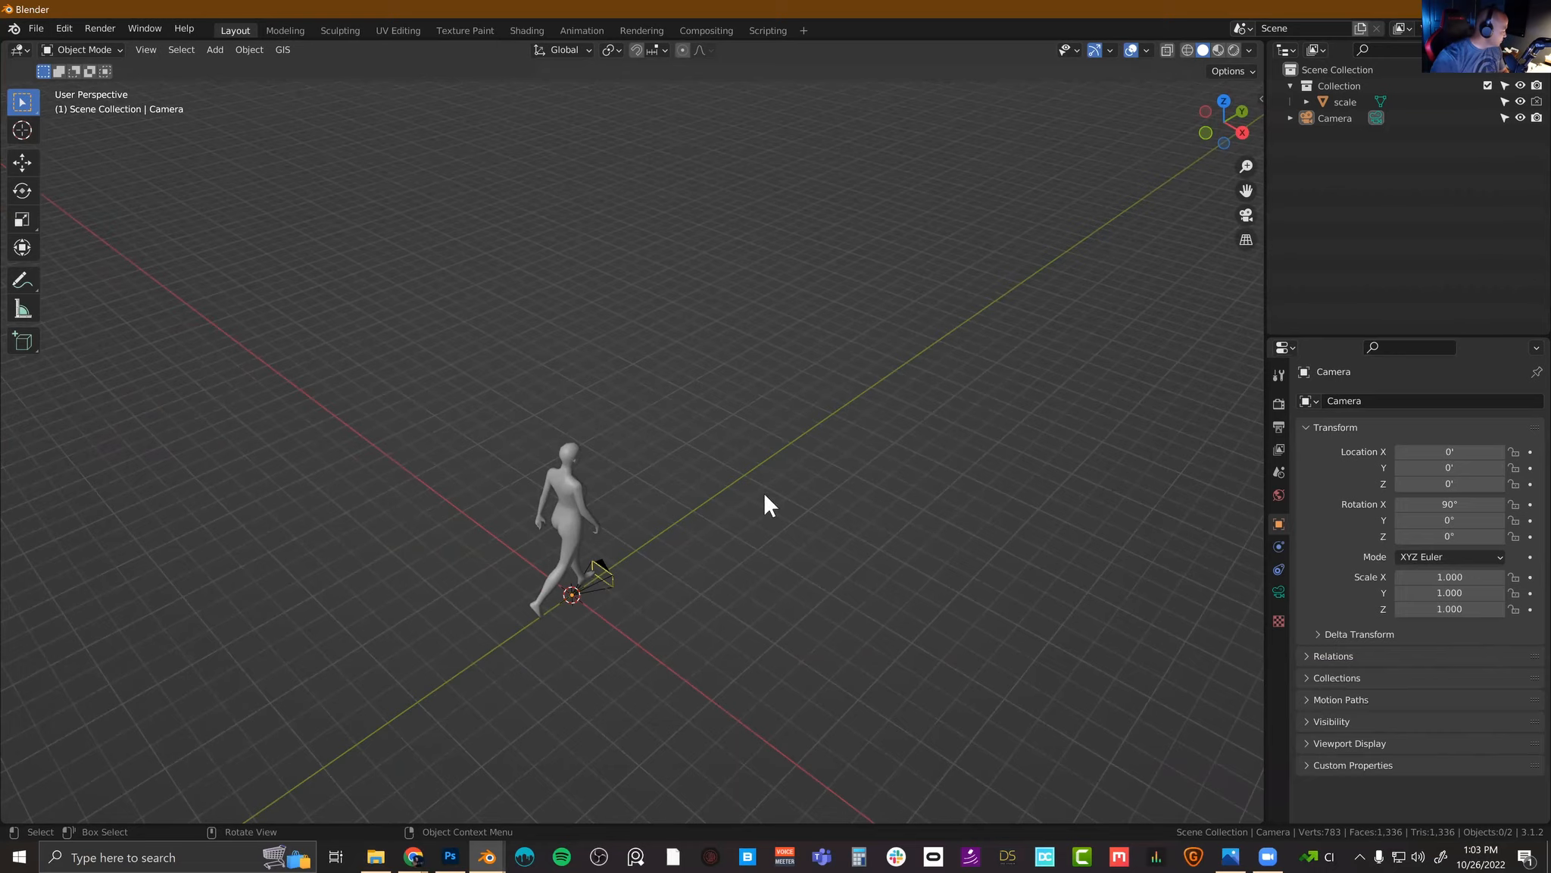
pyautogui.scroll(5, 735, 610)
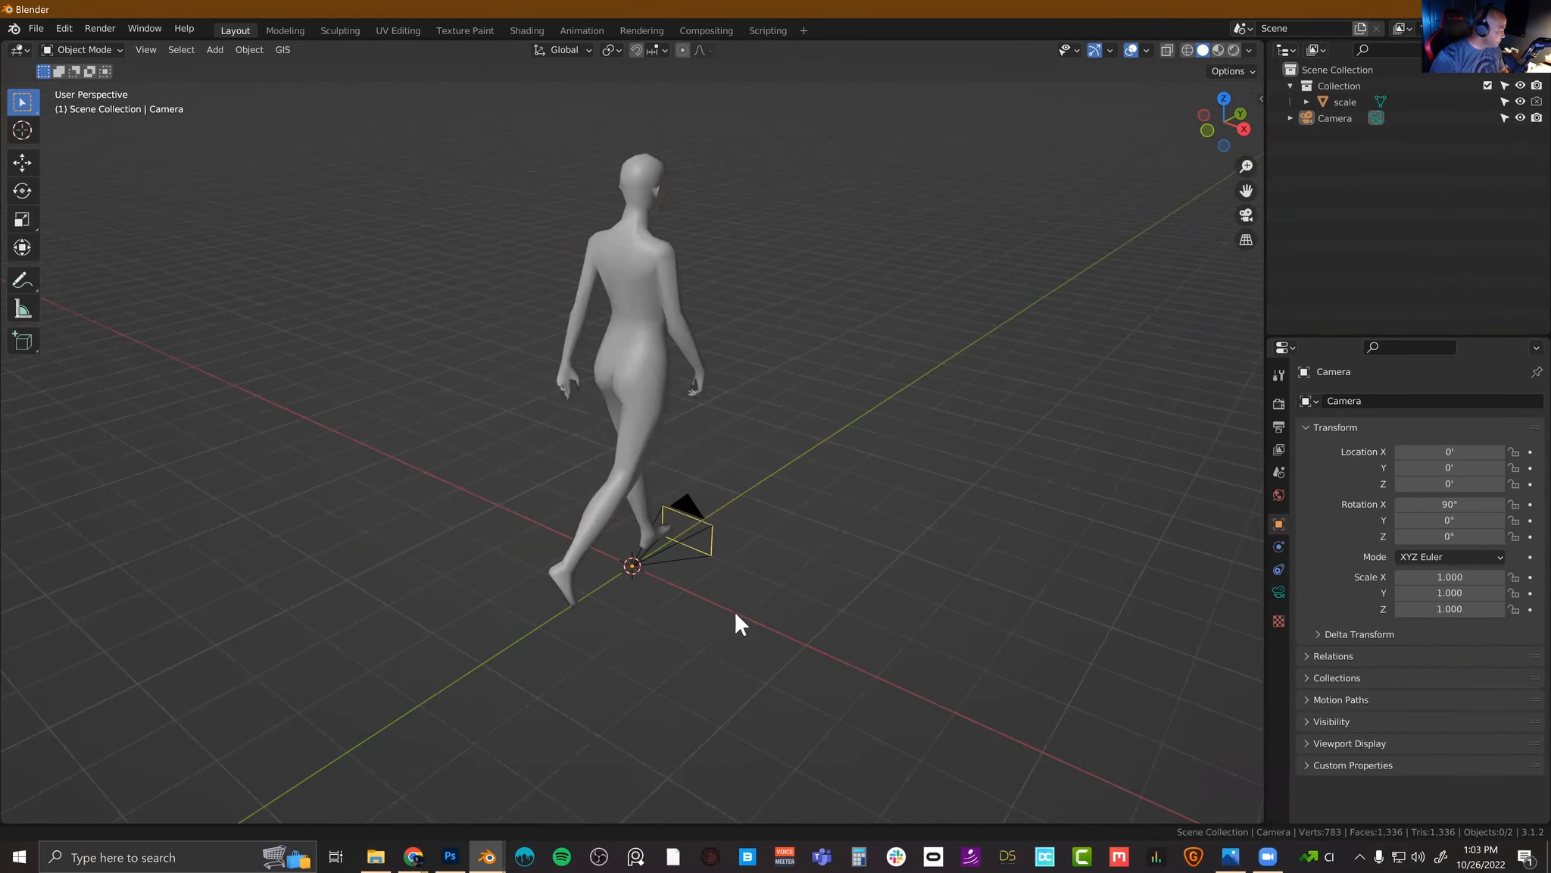
pyautogui.scroll(-6, 450, 752)
pyautogui.moveTo(629, 504); pyautogui.dragTo(551, 466, button='middle')
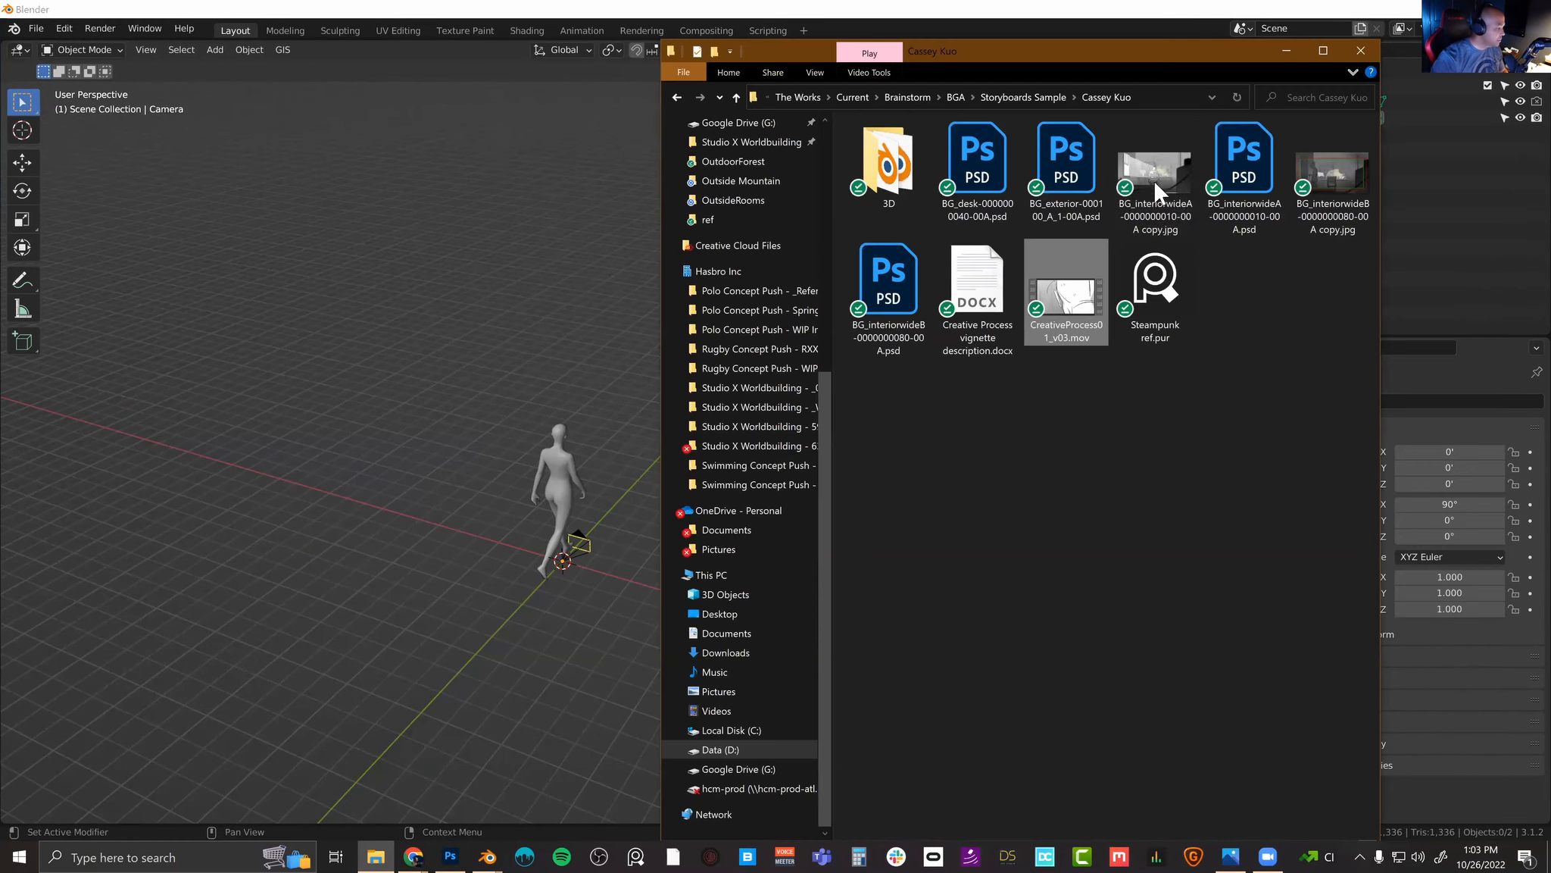
pyautogui.doubleClick(1155, 180)
pyautogui.click(487, 129)
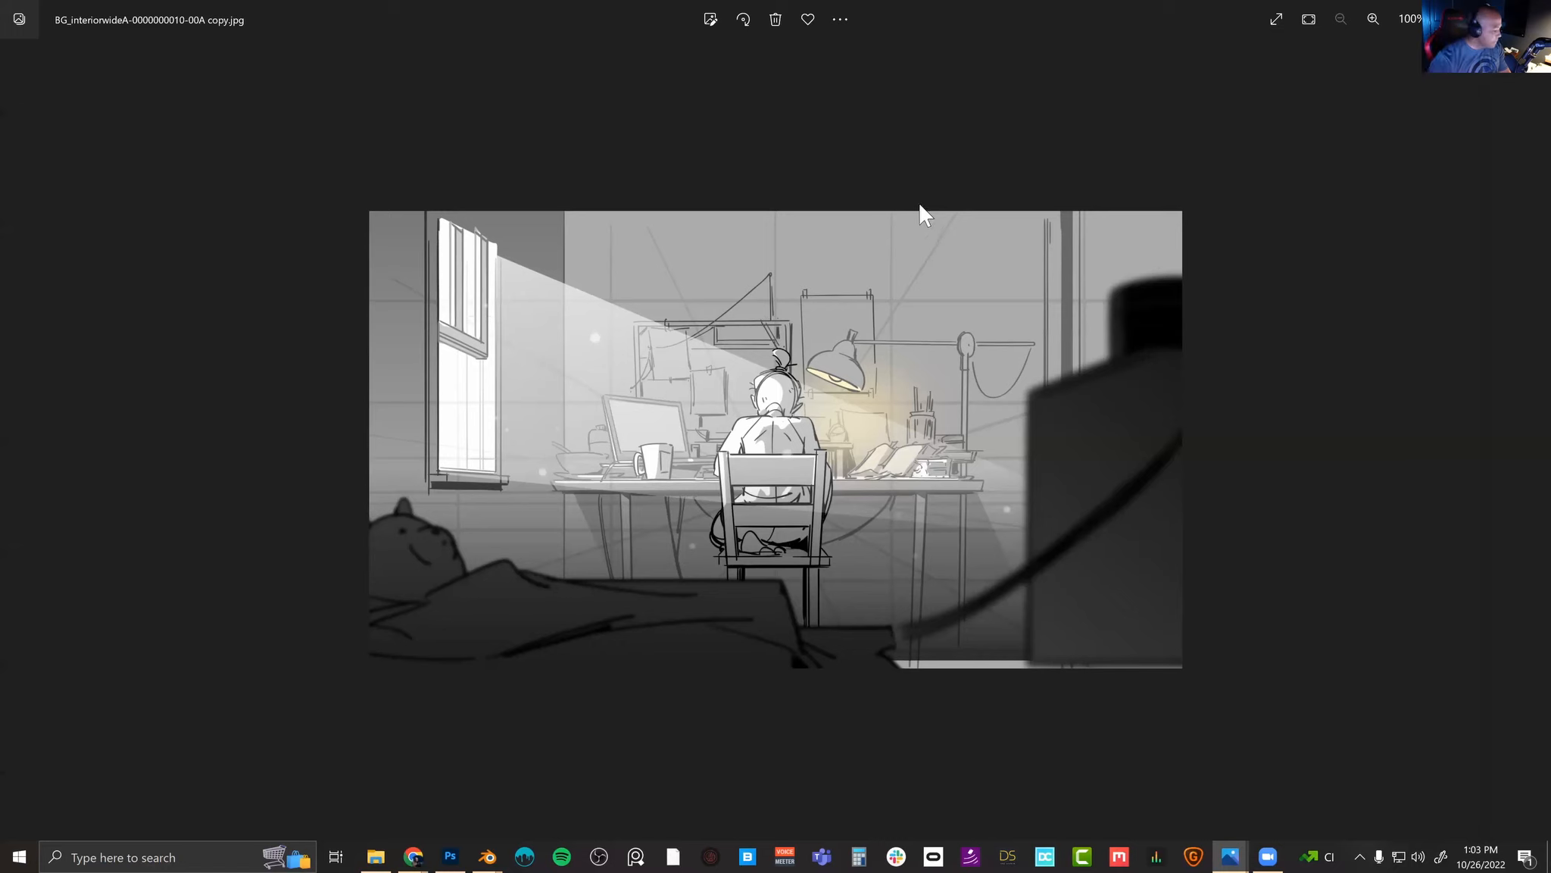
pyautogui.press('Right')
pyautogui.press('Left')
pyautogui.press('Right')
pyautogui.press('Left')
pyautogui.press('Right')
pyautogui.press('Left')
pyautogui.press('Right')
pyautogui.press('Left')
pyautogui.press('Right')
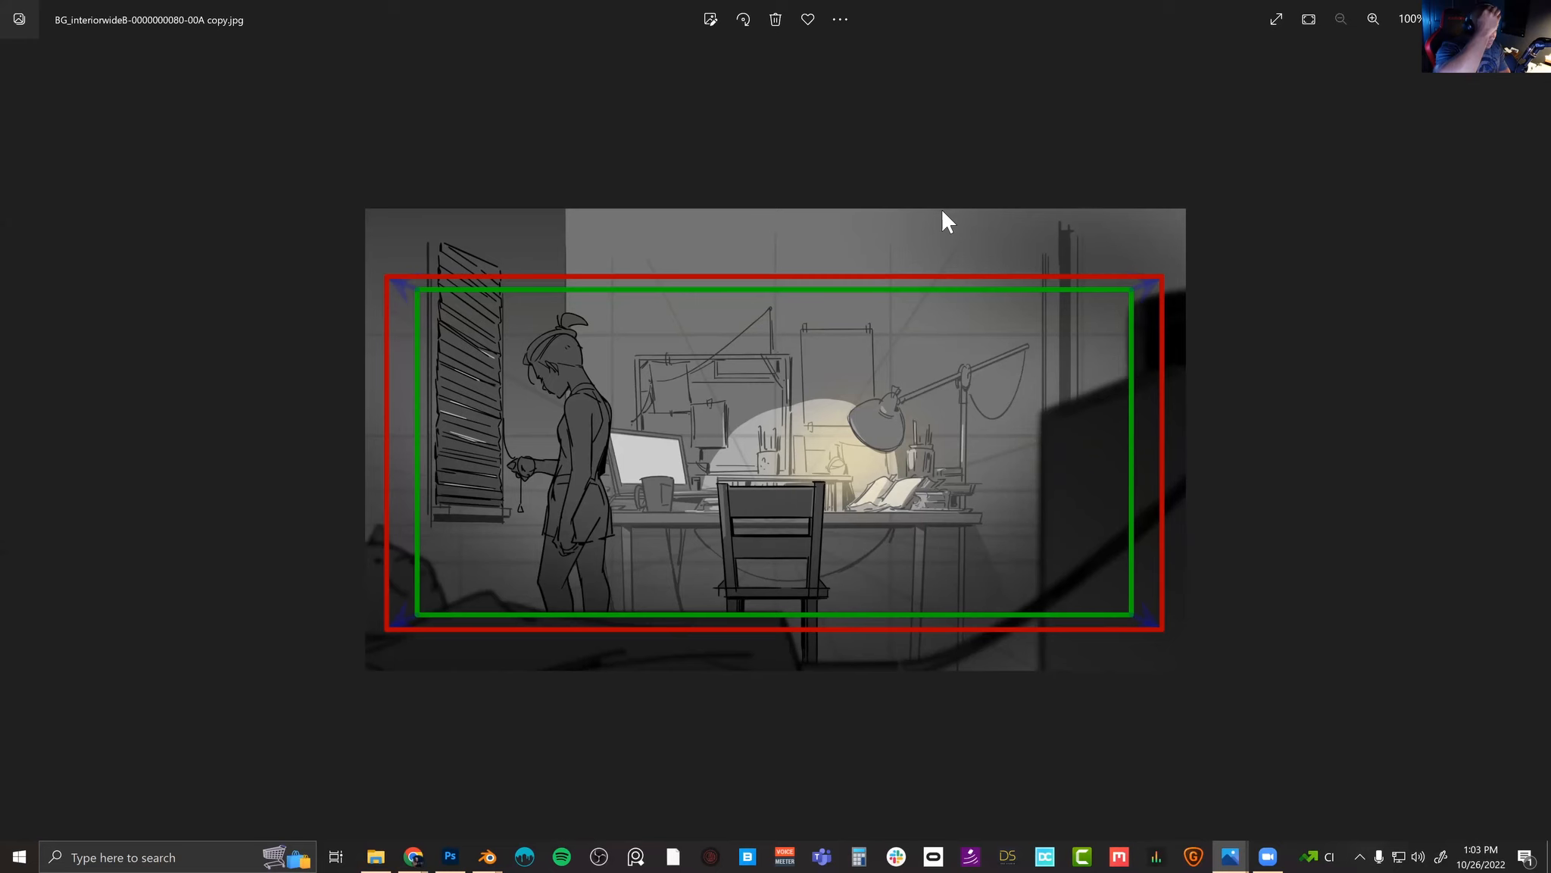
pyautogui.press('Left')
pyautogui.press('Right')
pyautogui.press('Left')
pyautogui.press('Right')
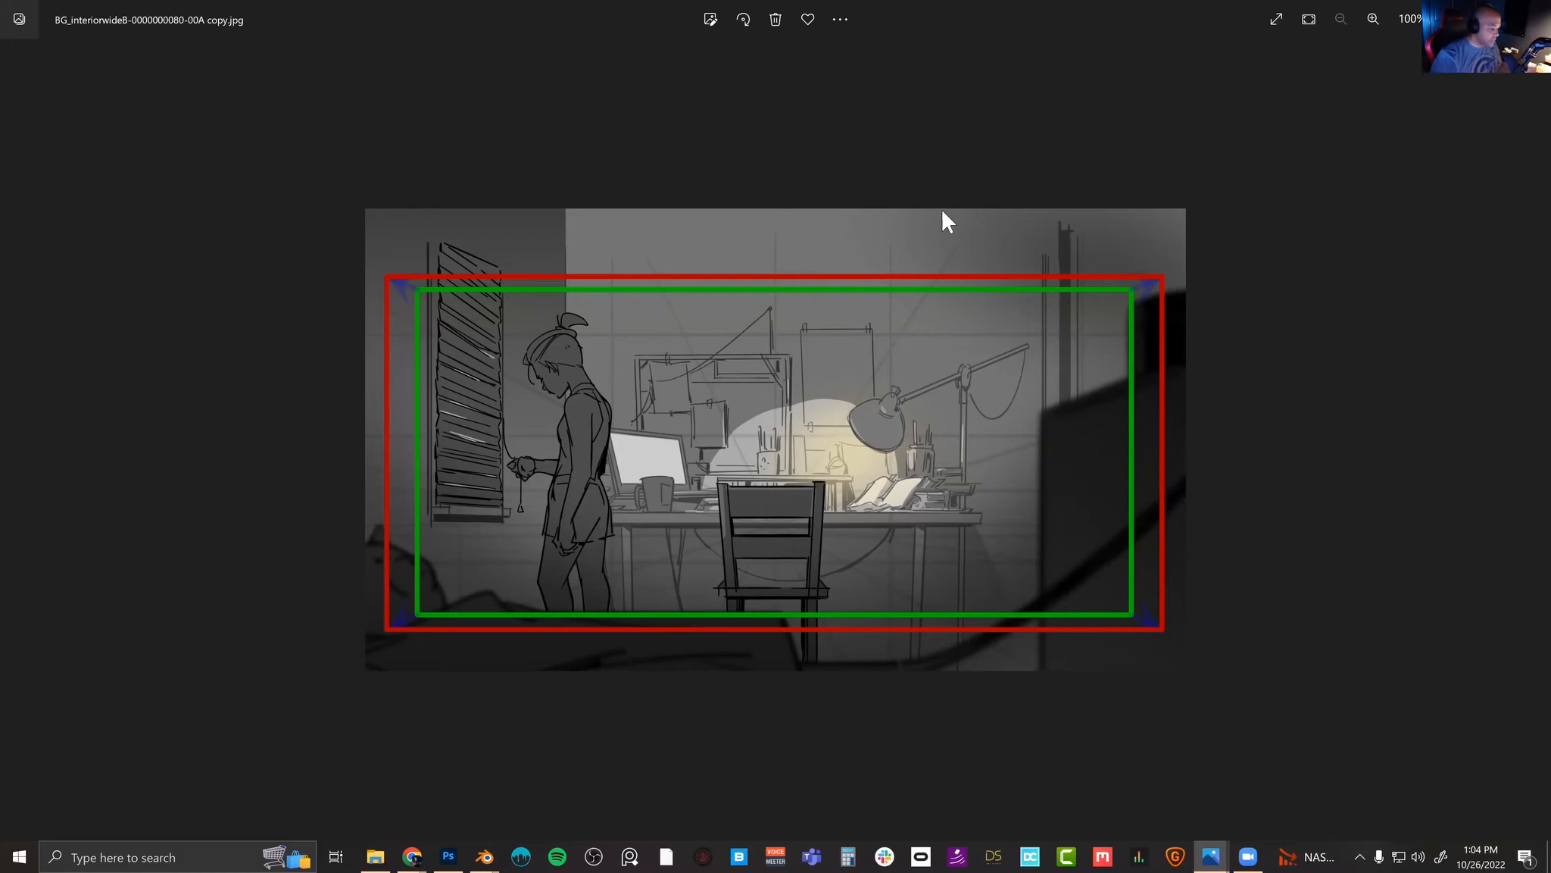
pyautogui.press('Left')
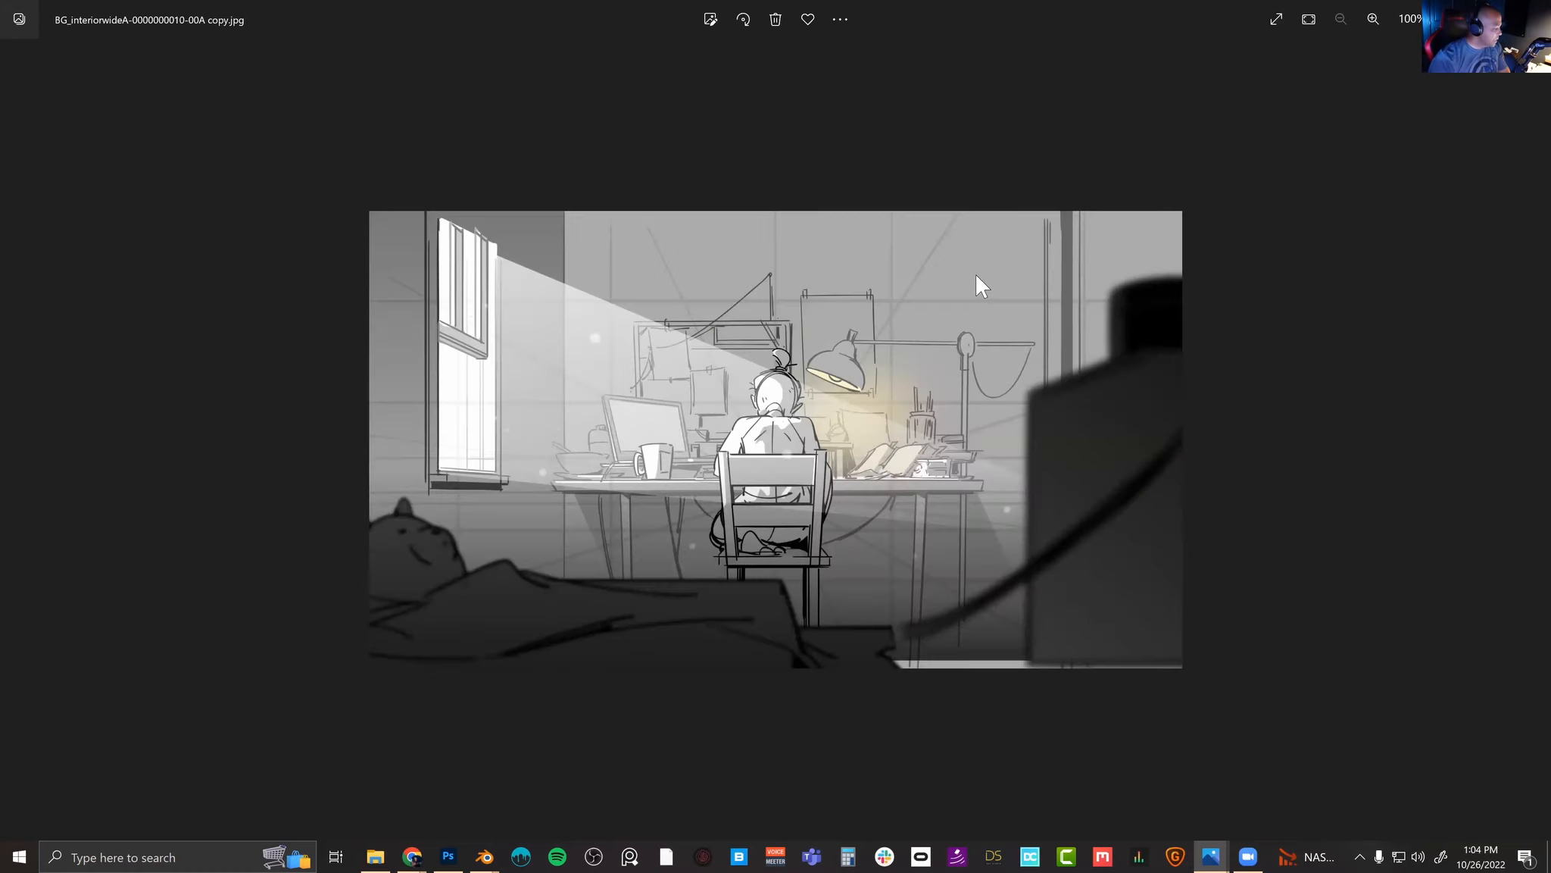
pyautogui.press('Right')
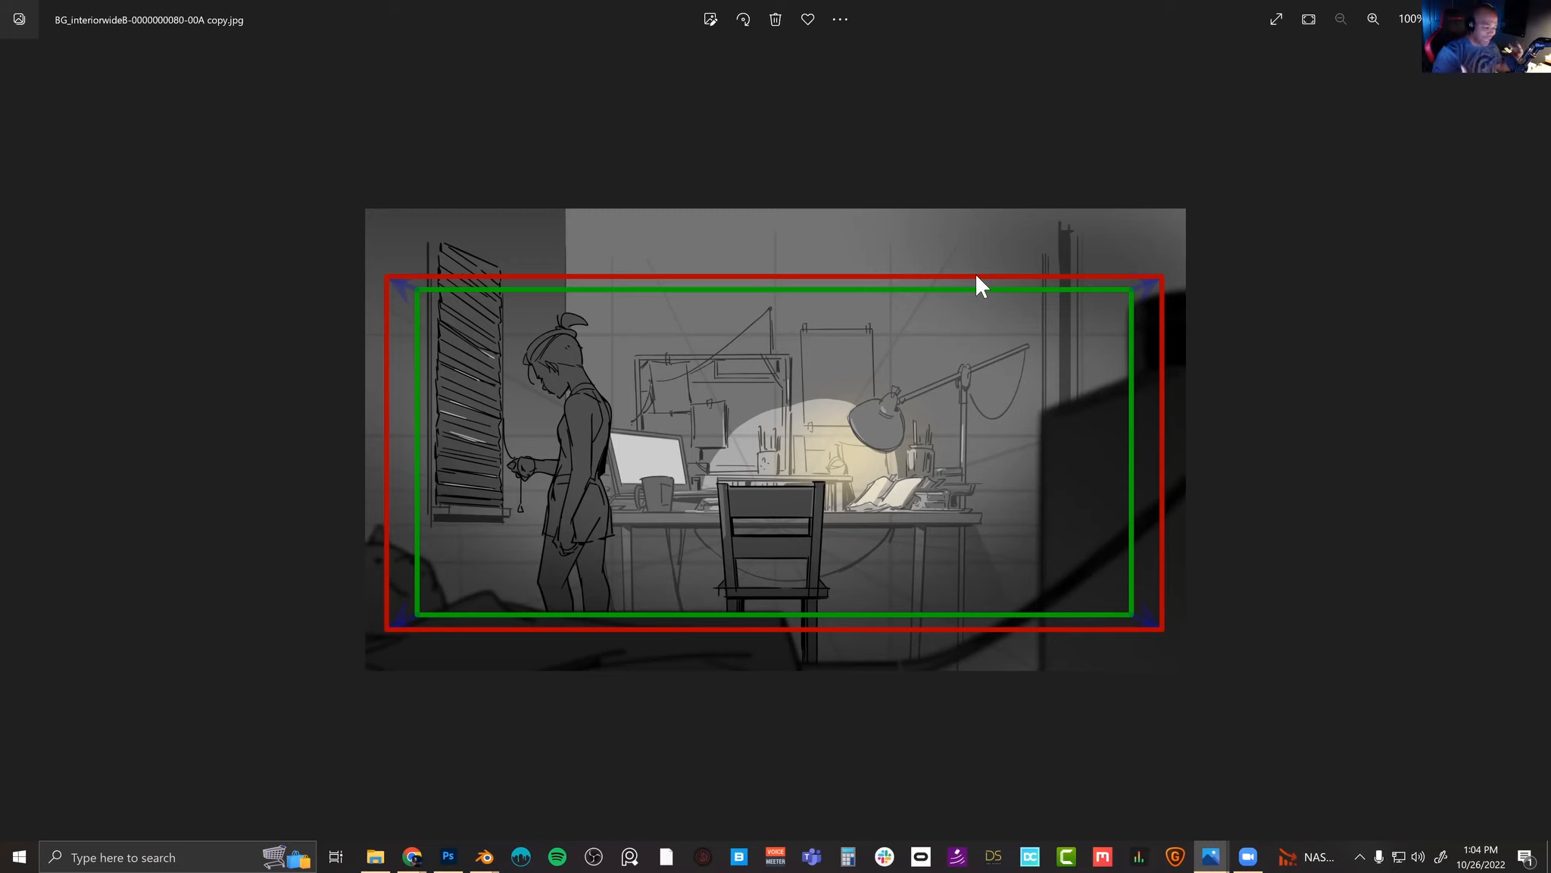
pyautogui.press('Left')
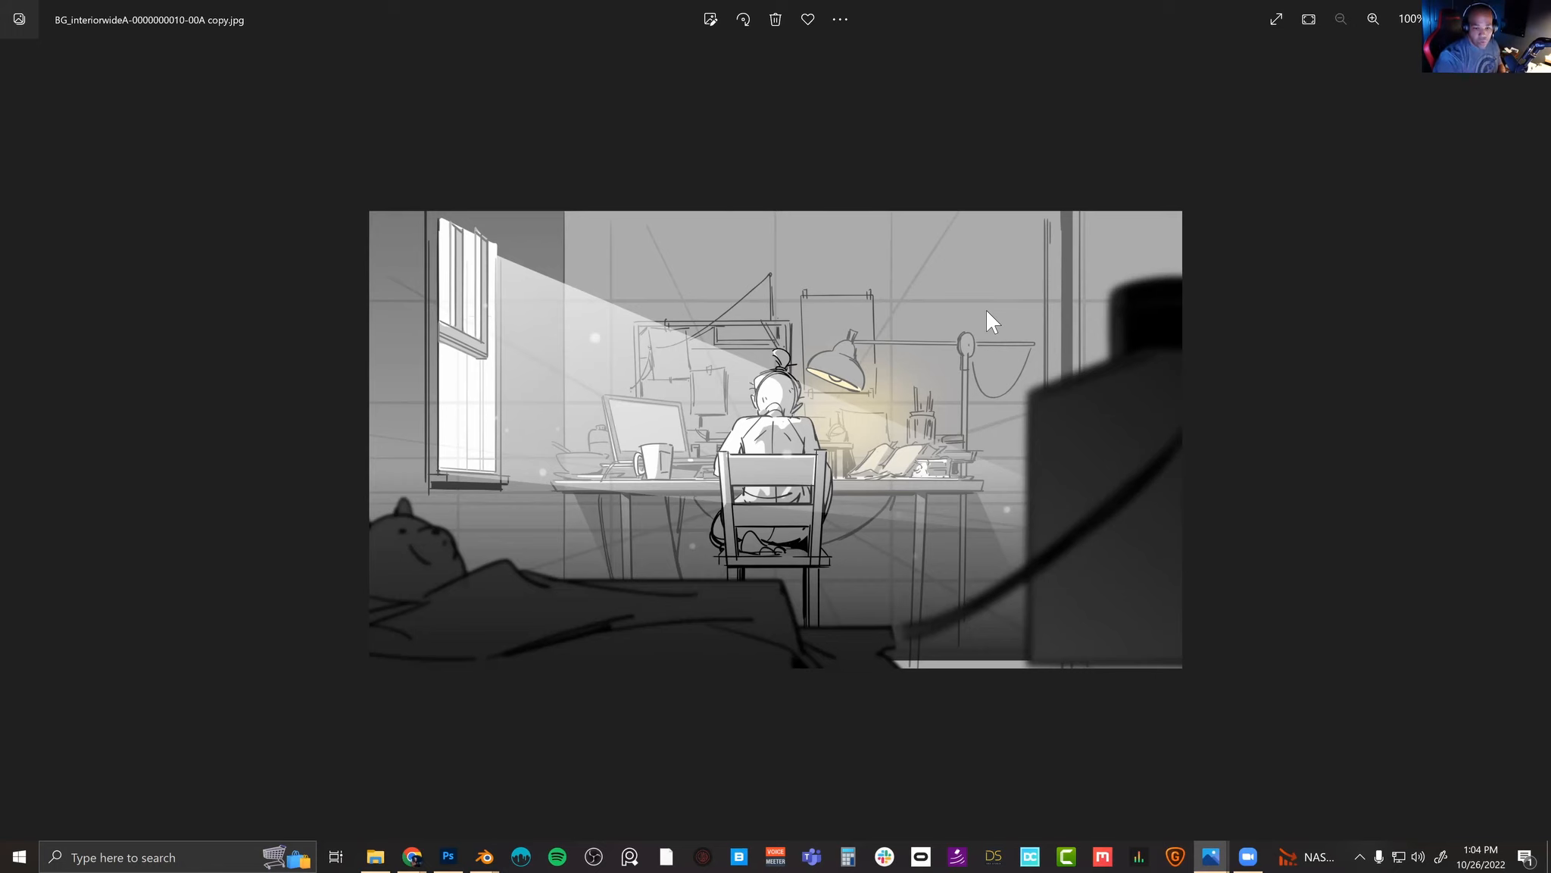
pyautogui.press('Right')
pyautogui.press('Left')
pyautogui.press('Right')
pyautogui.press('Left')
pyautogui.press('Right')
pyautogui.press('Left')
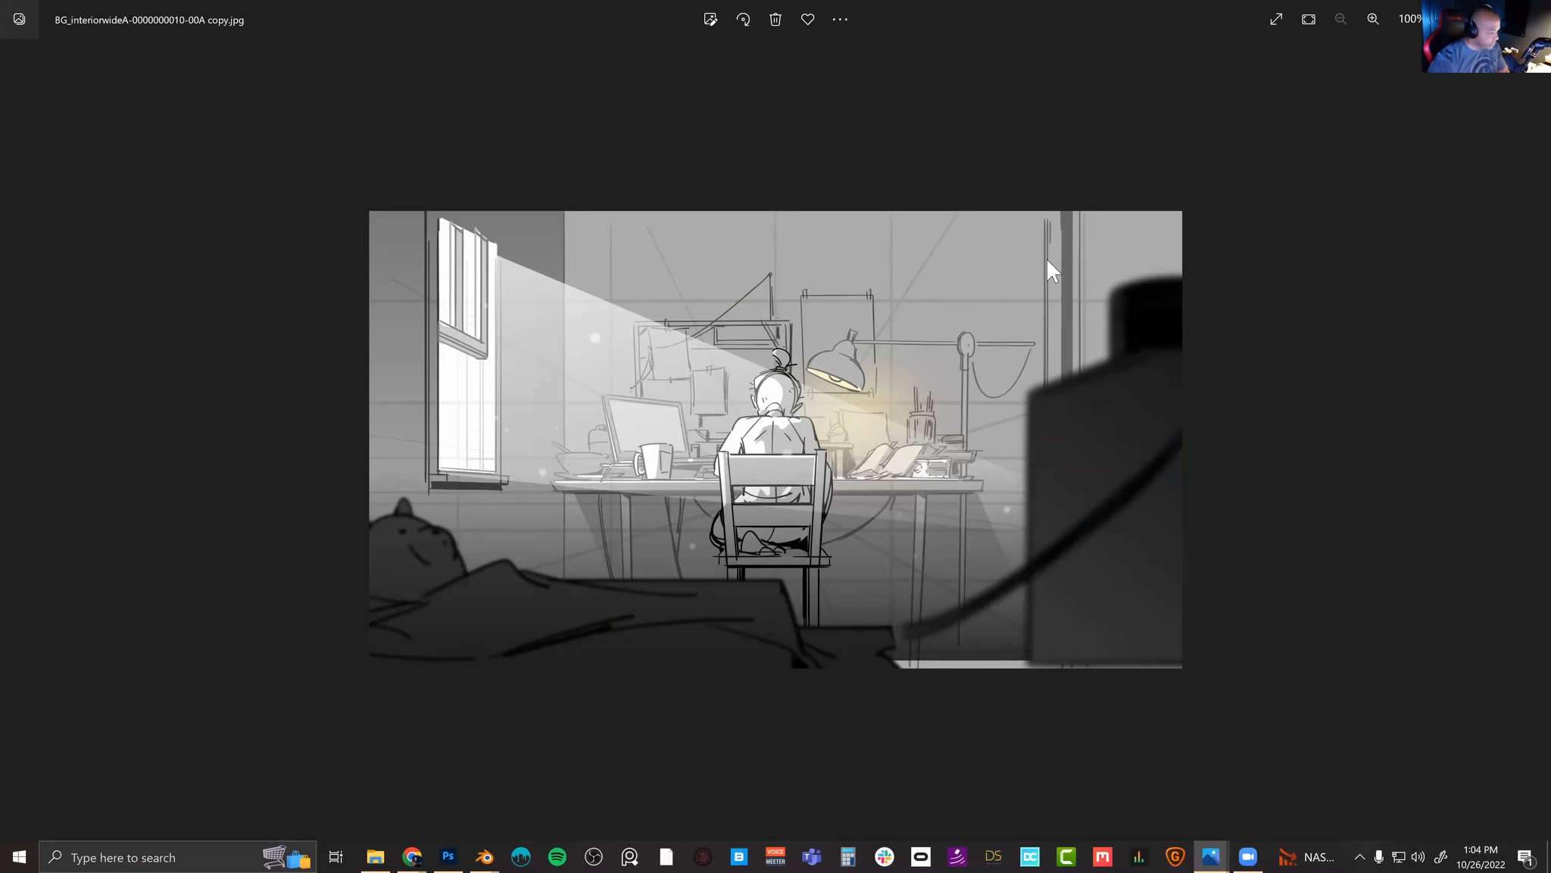
pyautogui.press('Right')
pyautogui.press('Left')
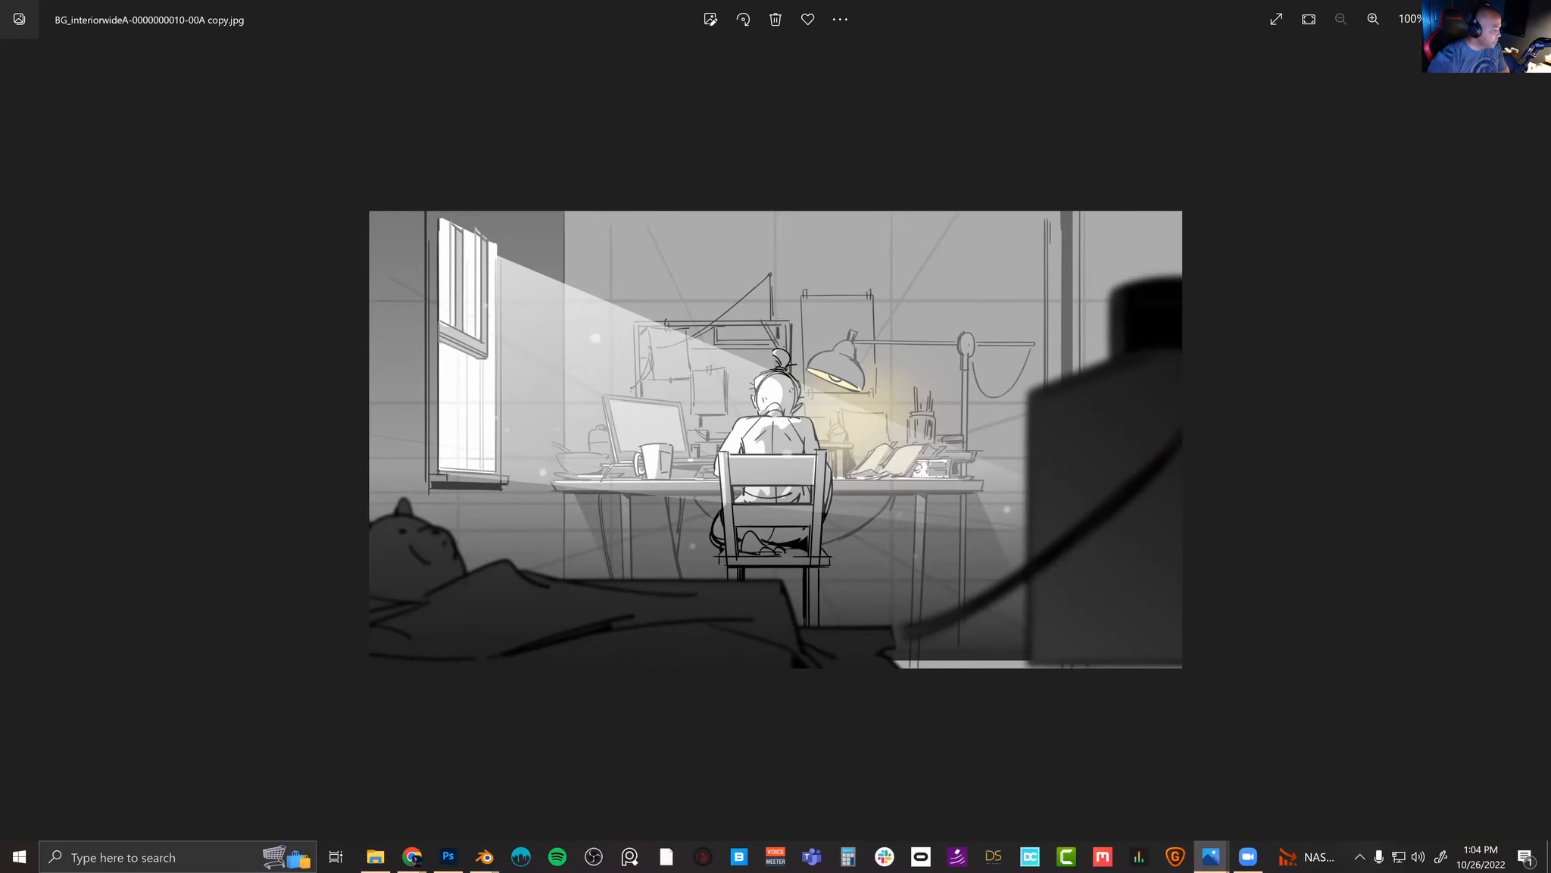
pyautogui.press('Escape')
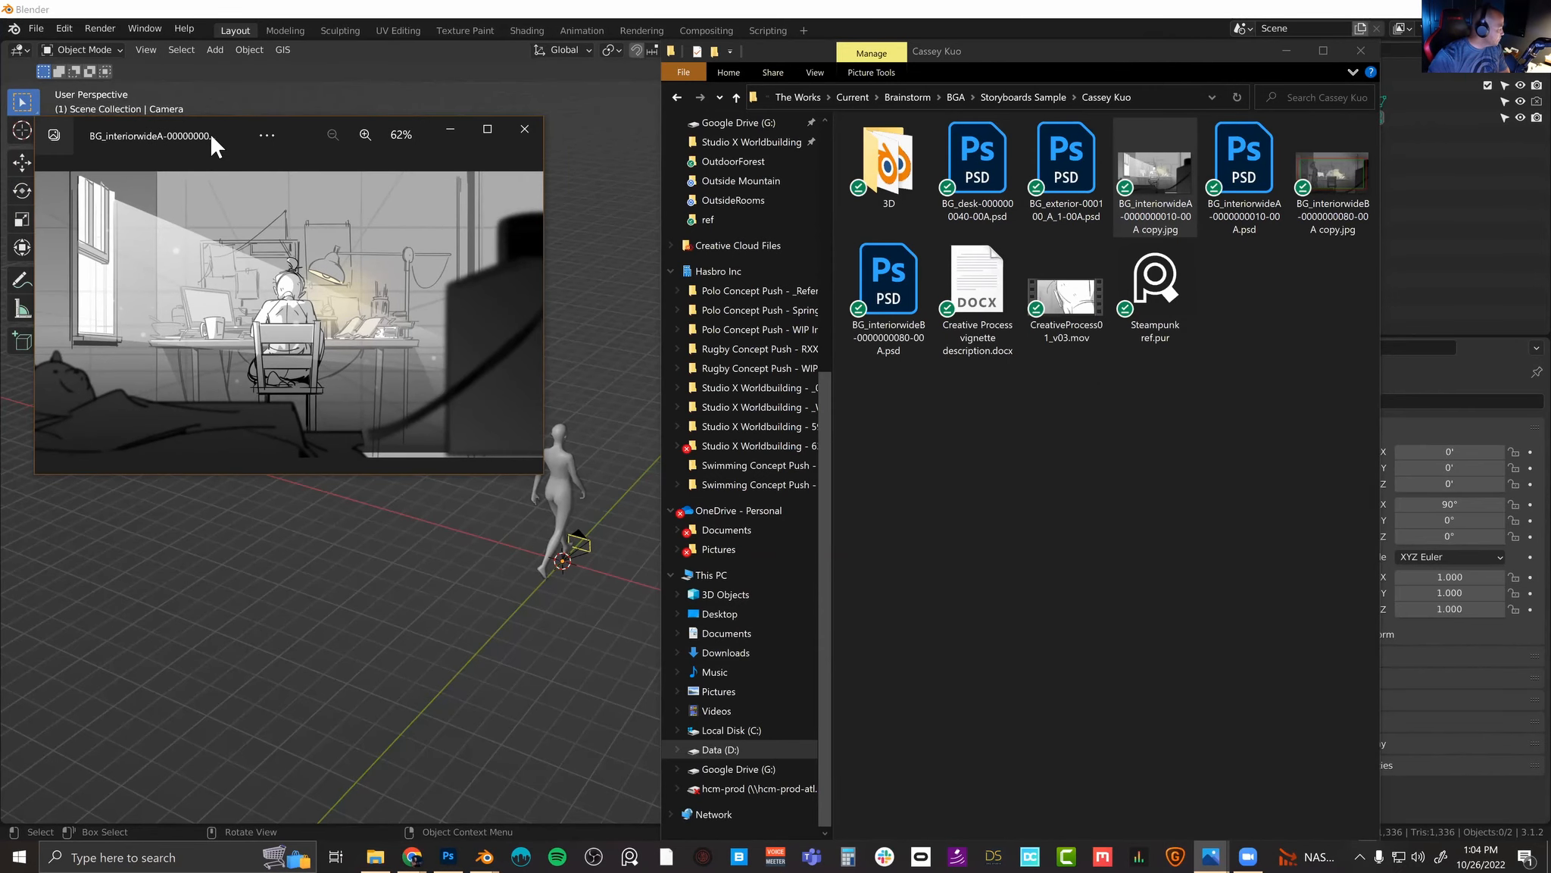
pyautogui.click(450, 129)
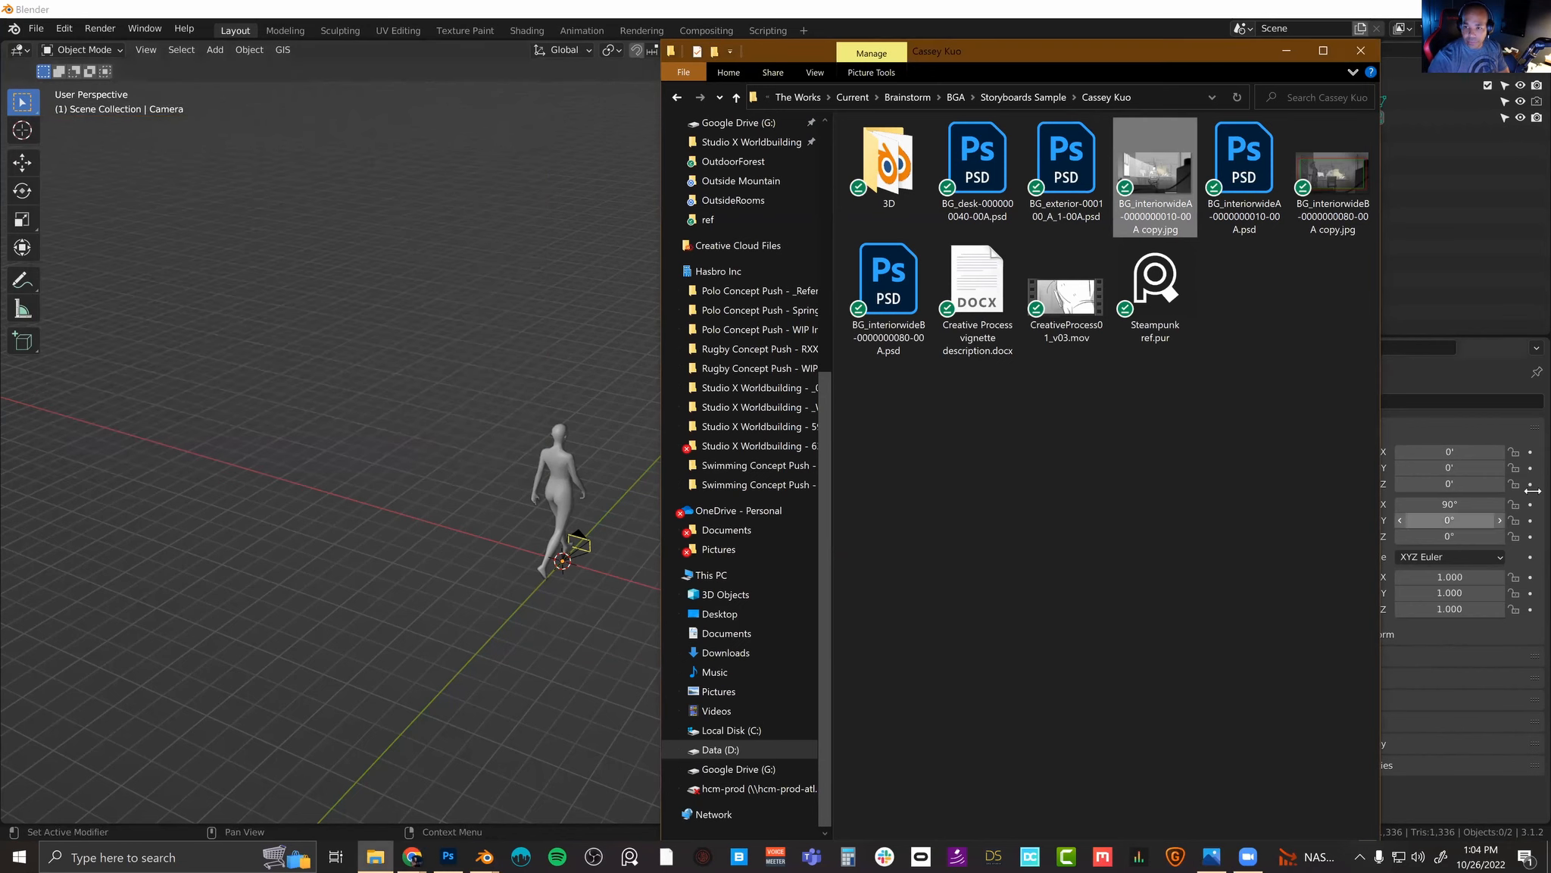
pyautogui.doubleClick(1149, 172)
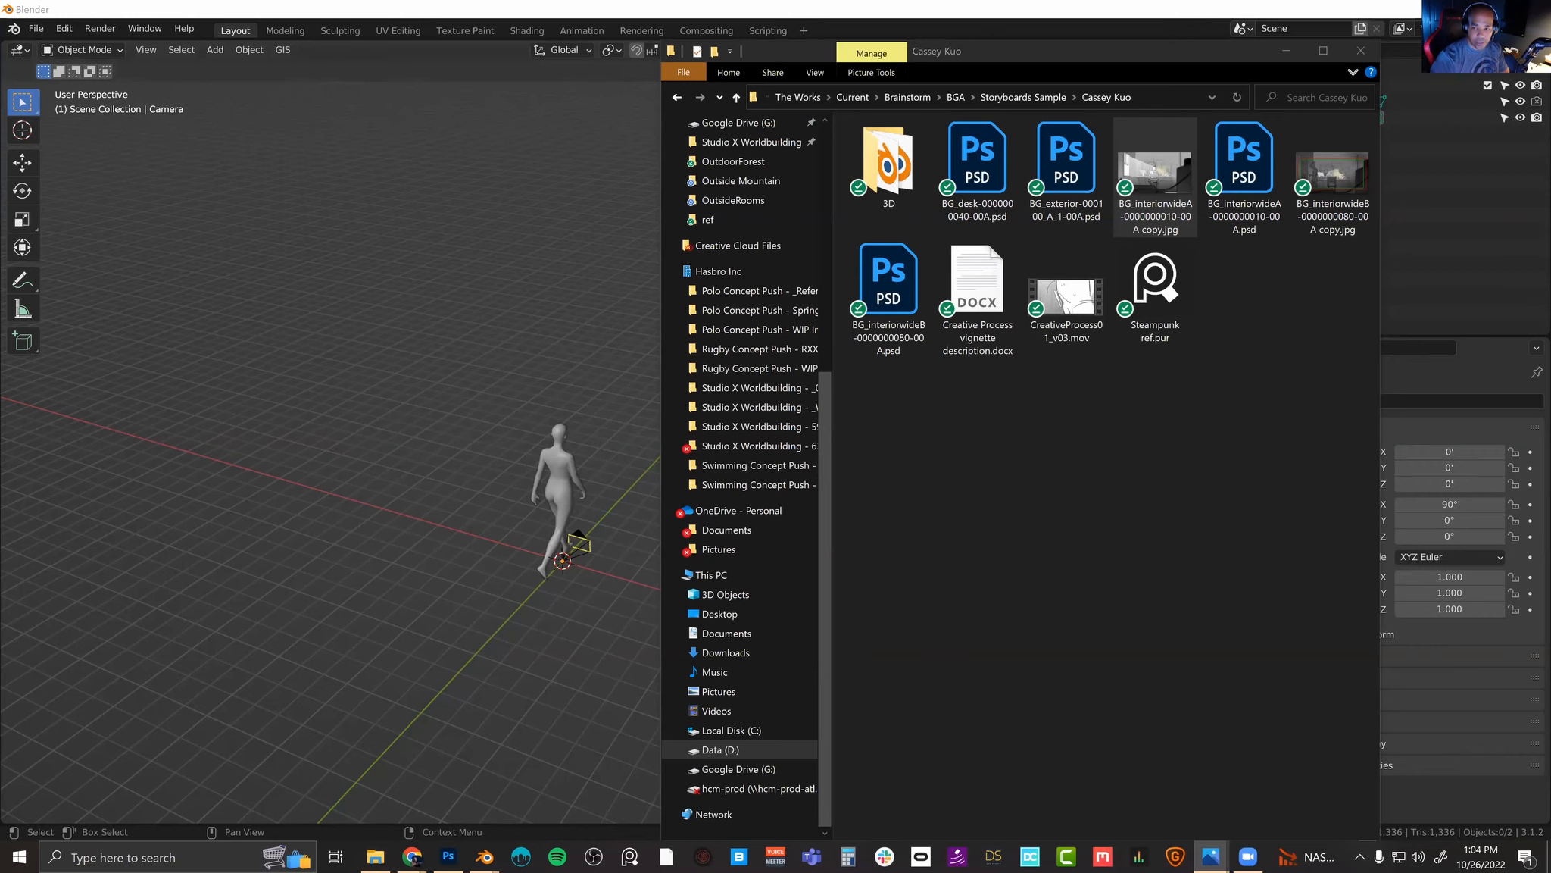
# Step: Switch to Blender, select the Camera, and enable Background Images in its data properties with an empty image slot
pyautogui.click(503, 356)
pyautogui.moveTo(651, 537); pyautogui.dragTo(871, 470, button='middle')
pyautogui.click(1356, 118)
pyautogui.click(1278, 591)
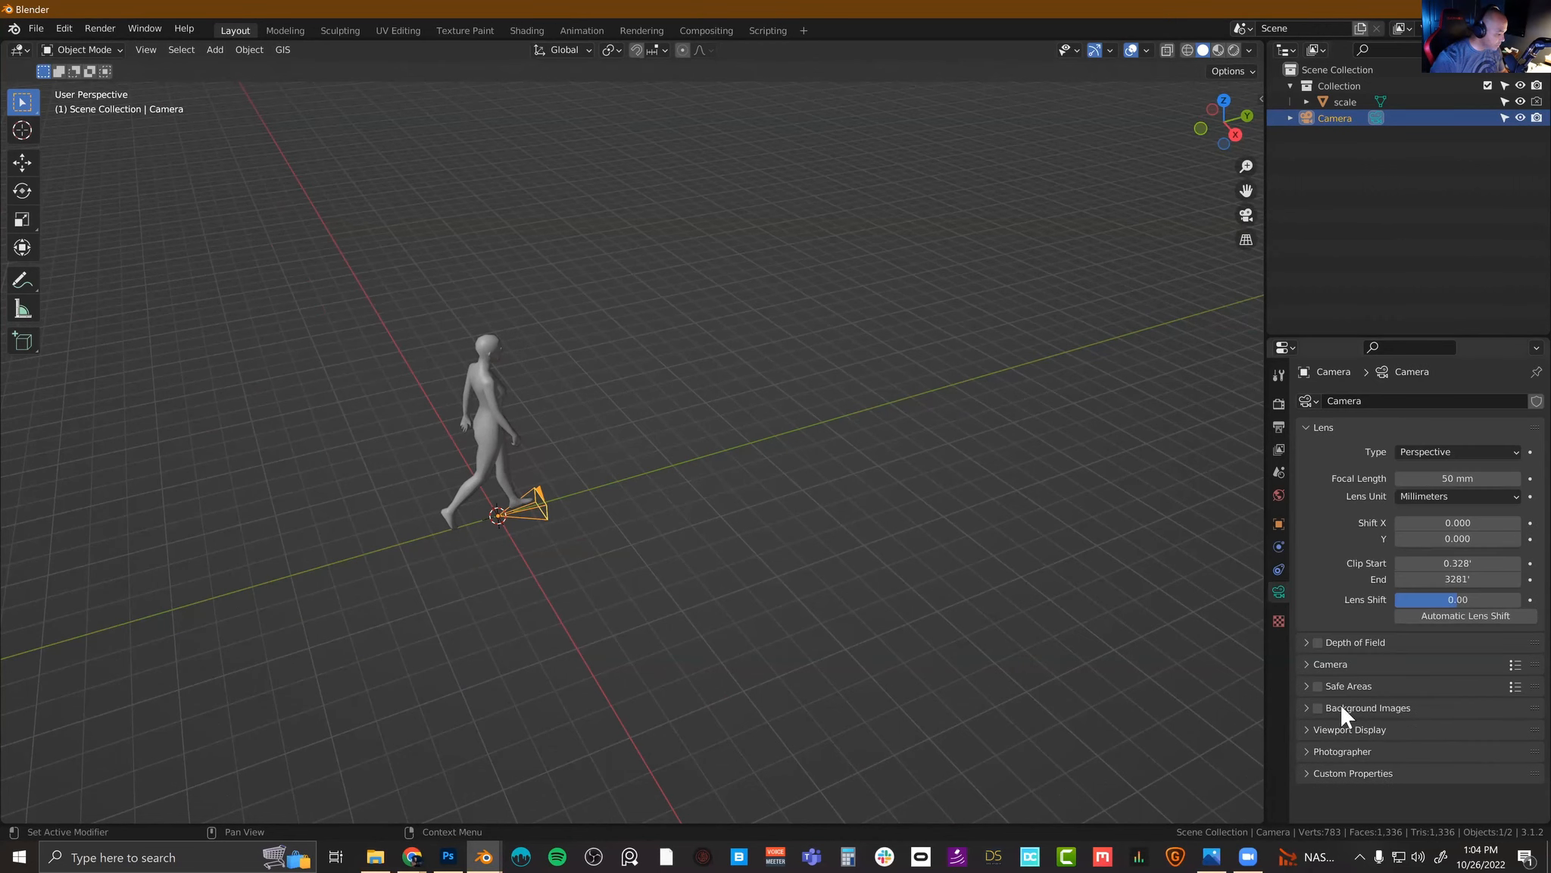
pyautogui.click(1416, 708)
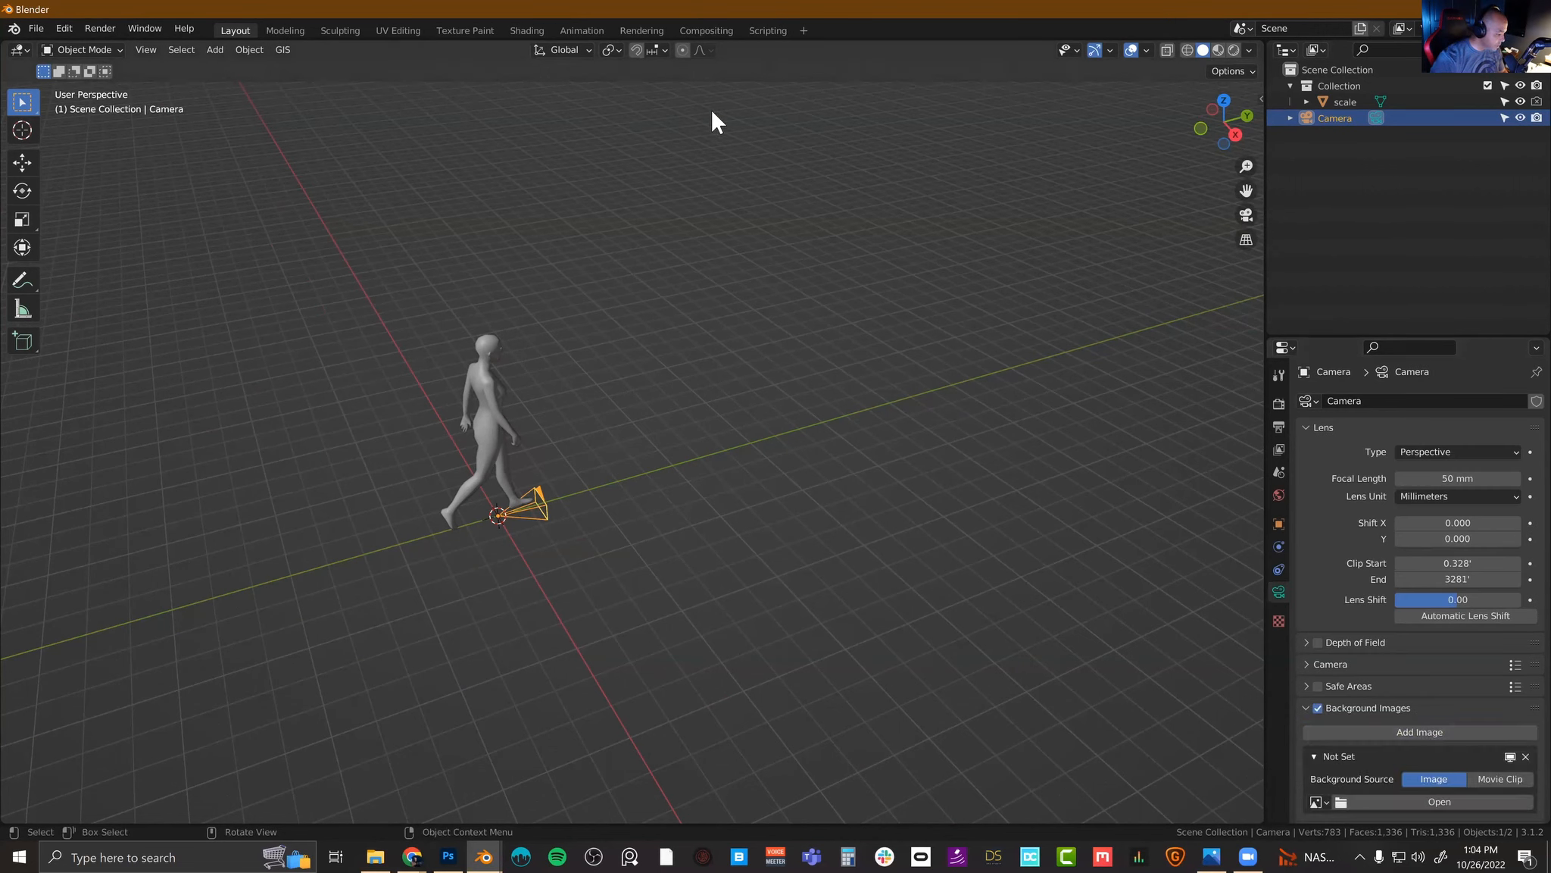
pyautogui.scroll(-2, 1437, 706)
pyautogui.click(1421, 735)
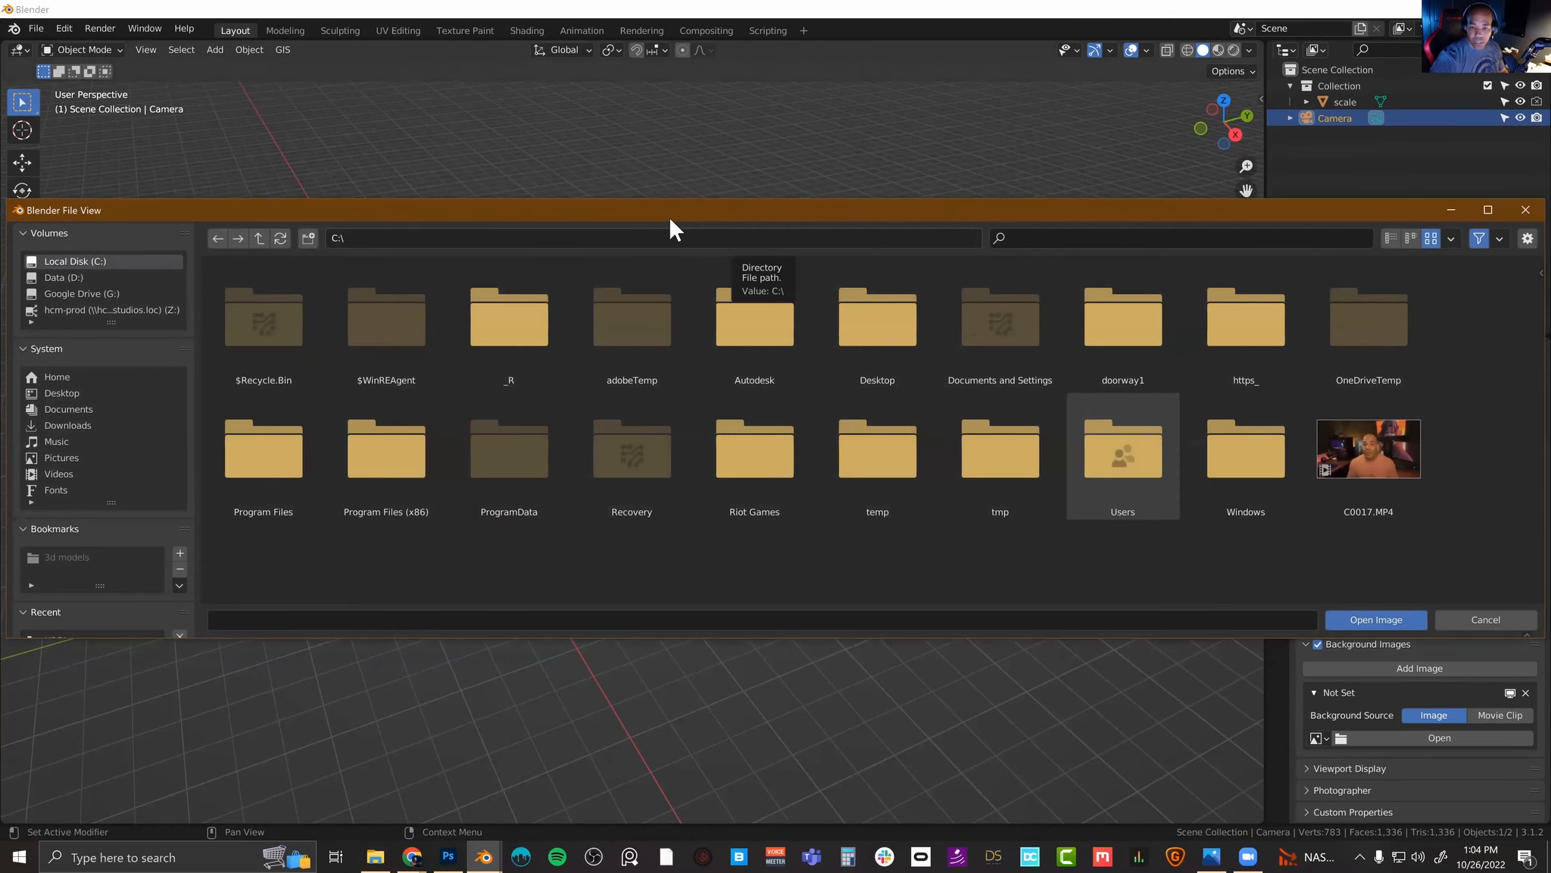
pyautogui.press('Escape')
pyautogui.hotkey('alt', 'Tab')
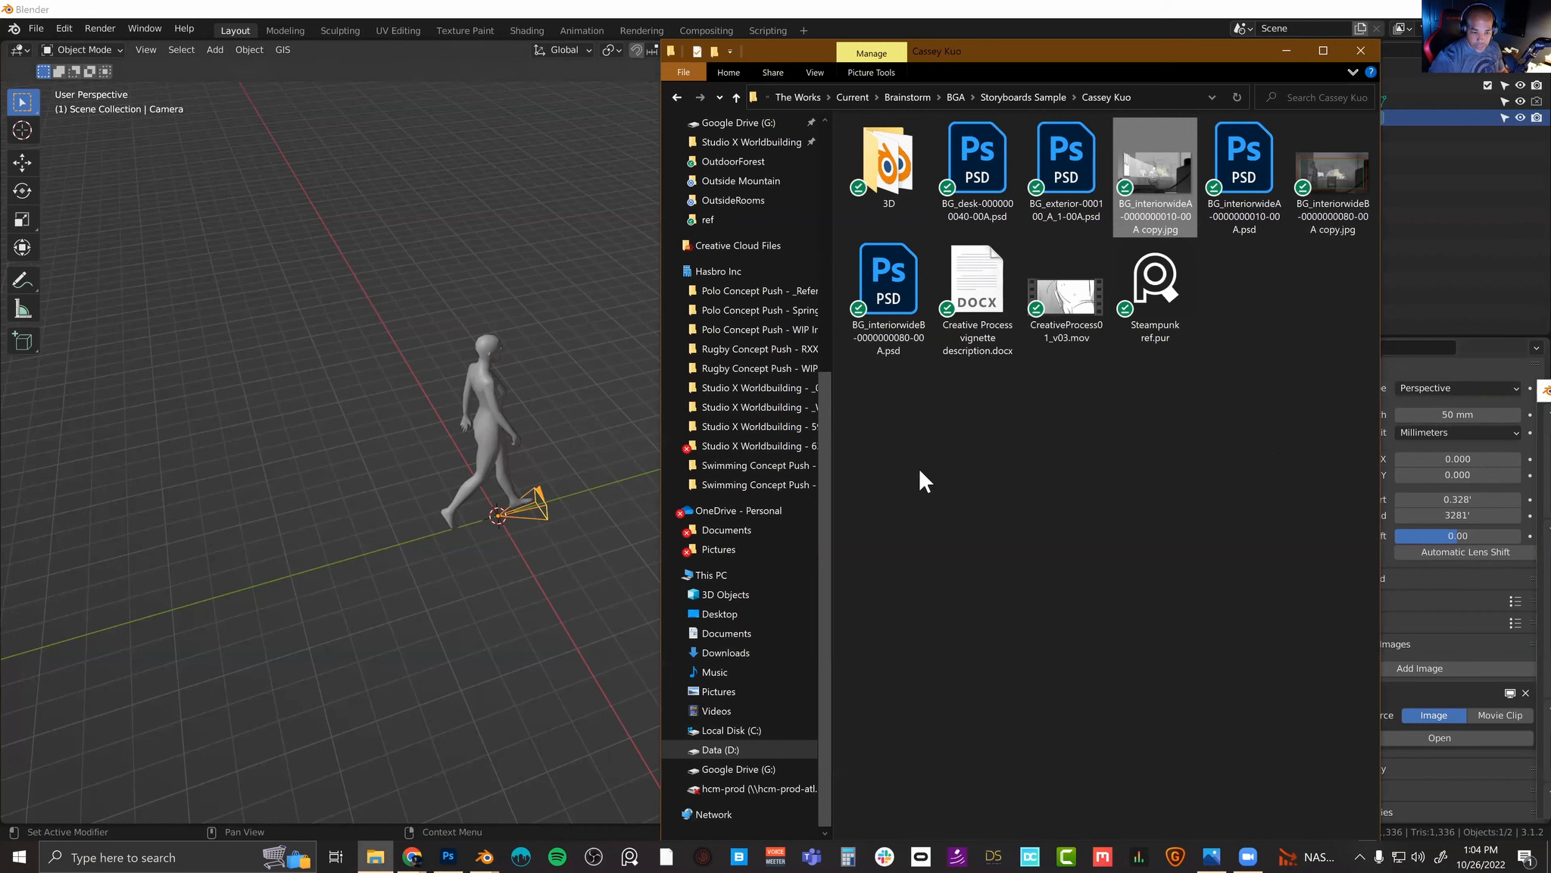
pyautogui.click(1129, 99)
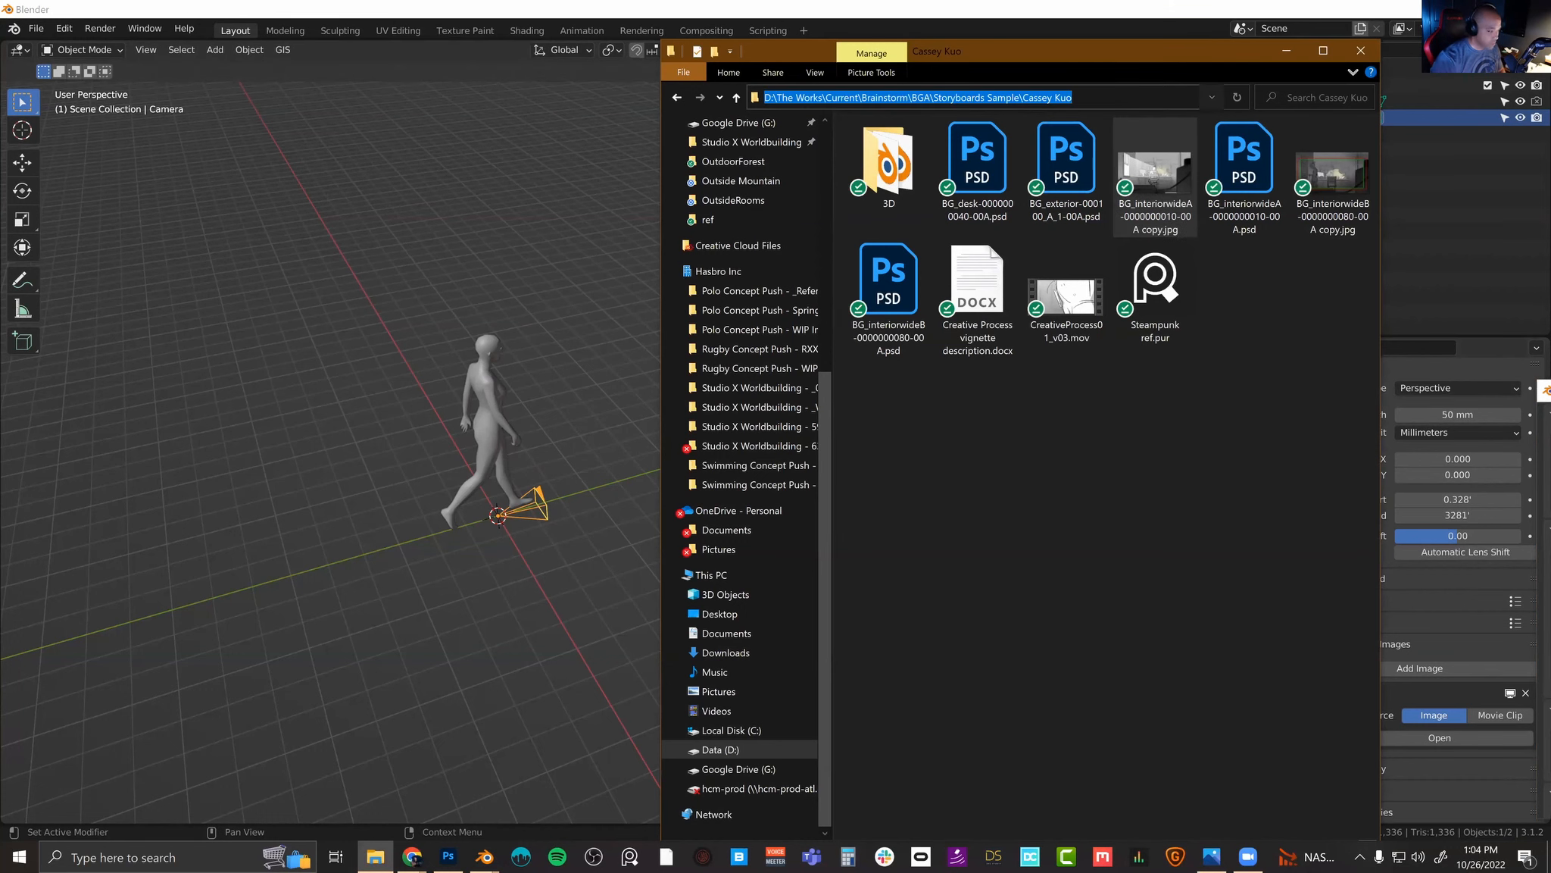
pyautogui.hotkey('alt', 'Tab')
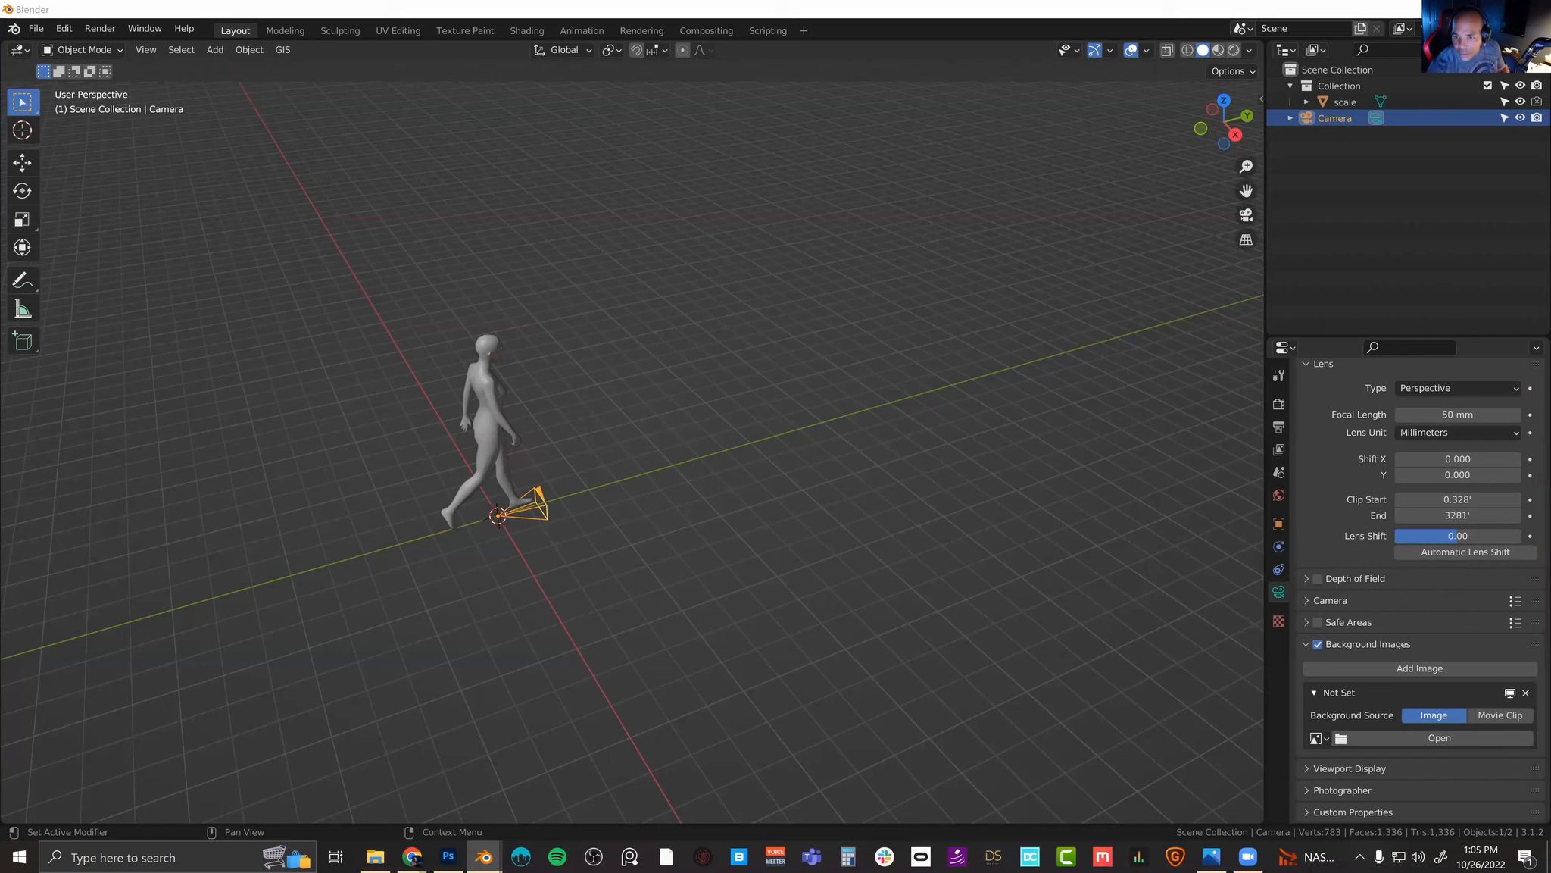
pyautogui.press('Return')
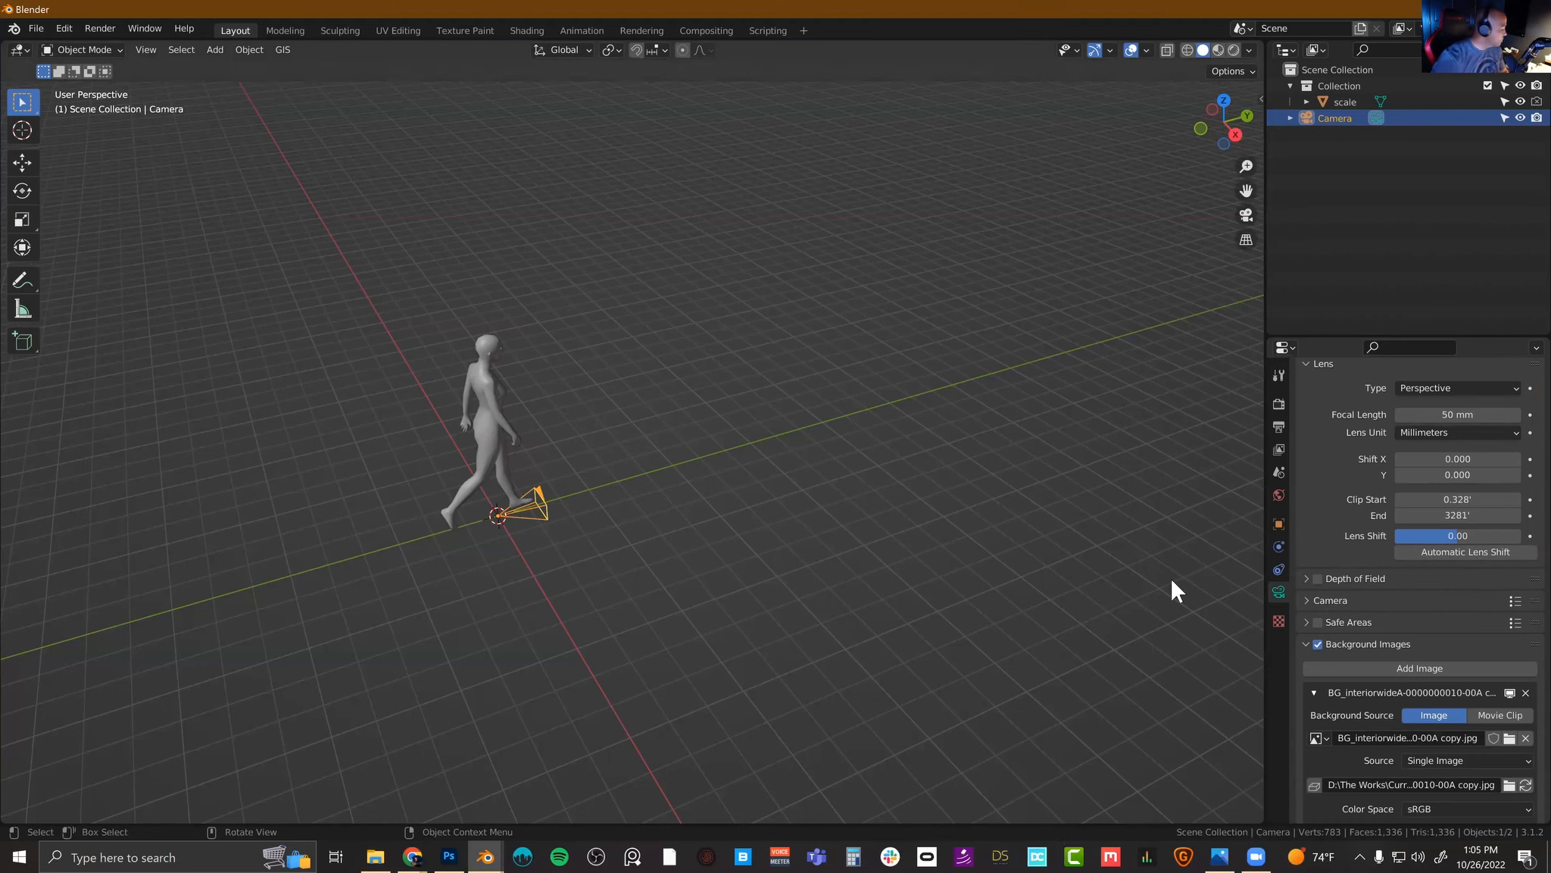
# Step: Look through the camera and set the background image's frame method to Fit and its depth to Front
pyautogui.scroll(-5, 1371, 623)
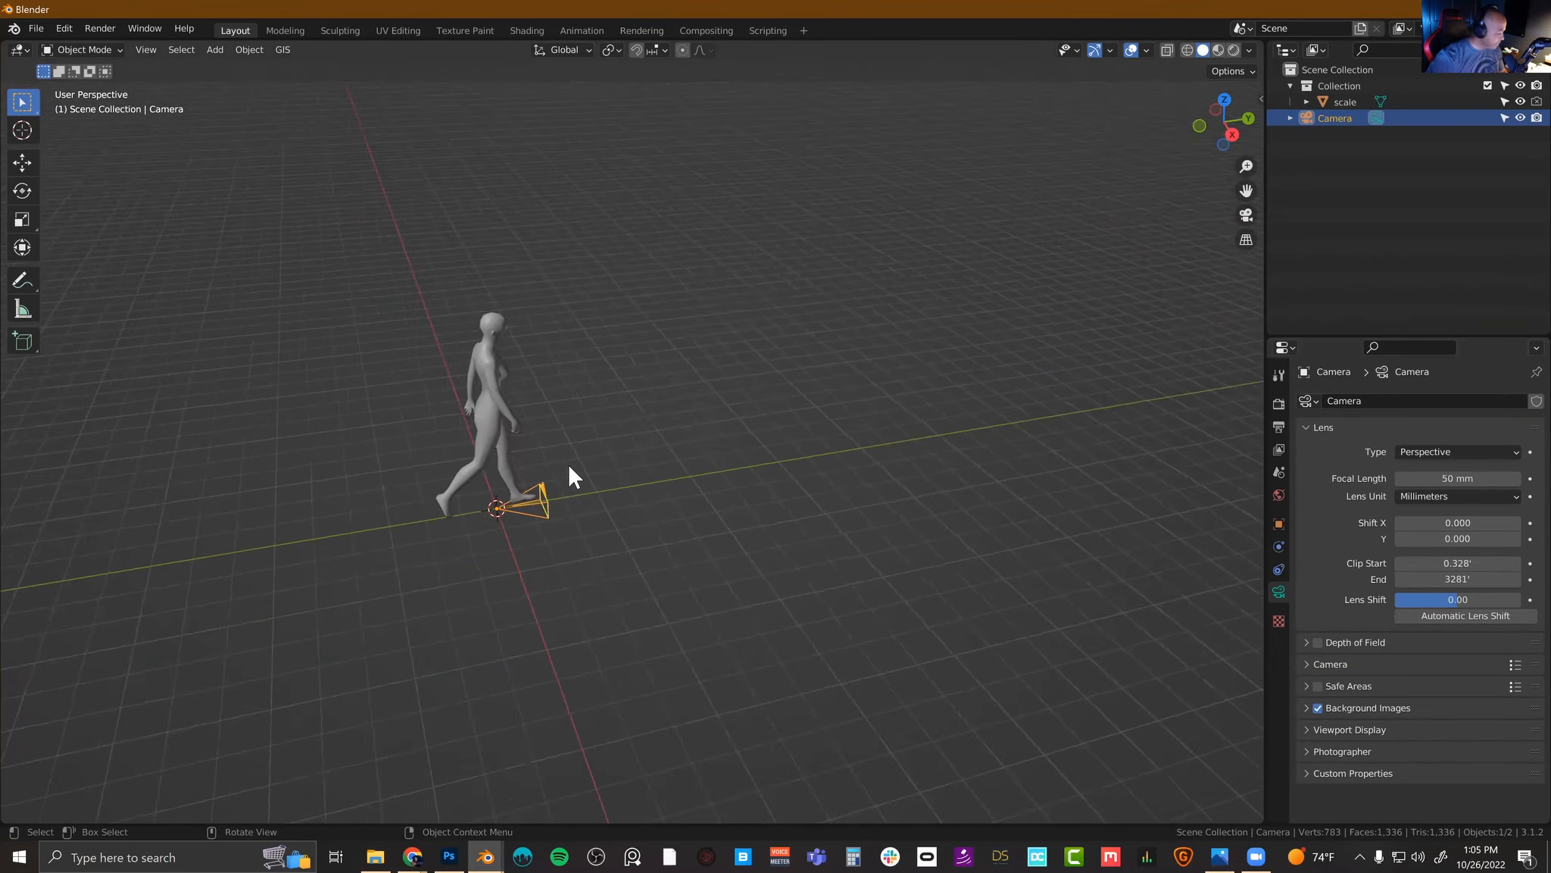
pyautogui.press('KP_Decimal')
pyautogui.press('KP_0')
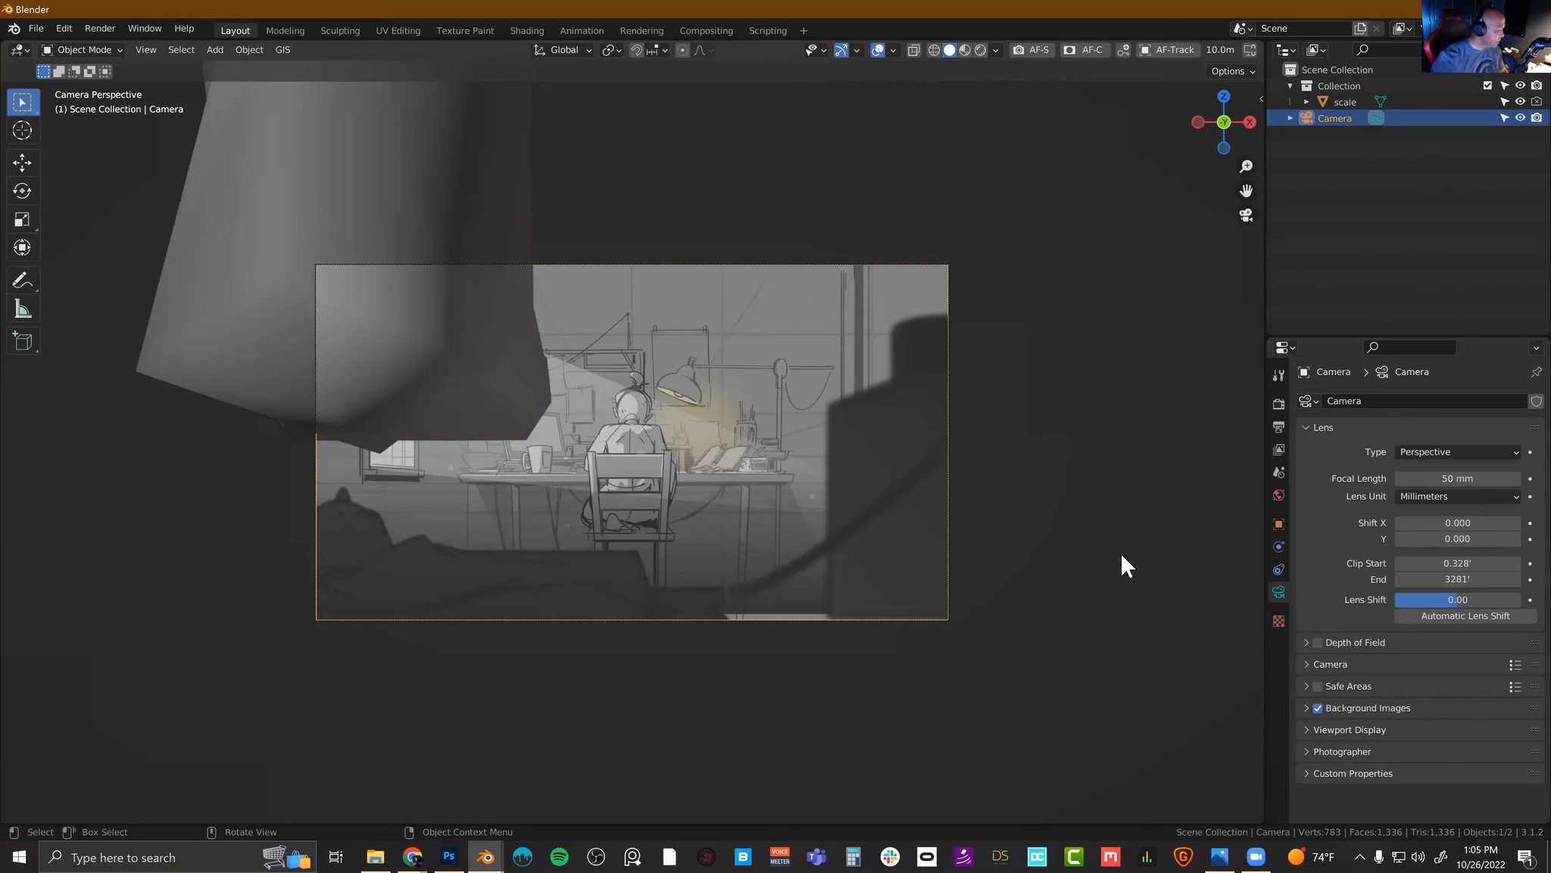
pyautogui.click(1356, 707)
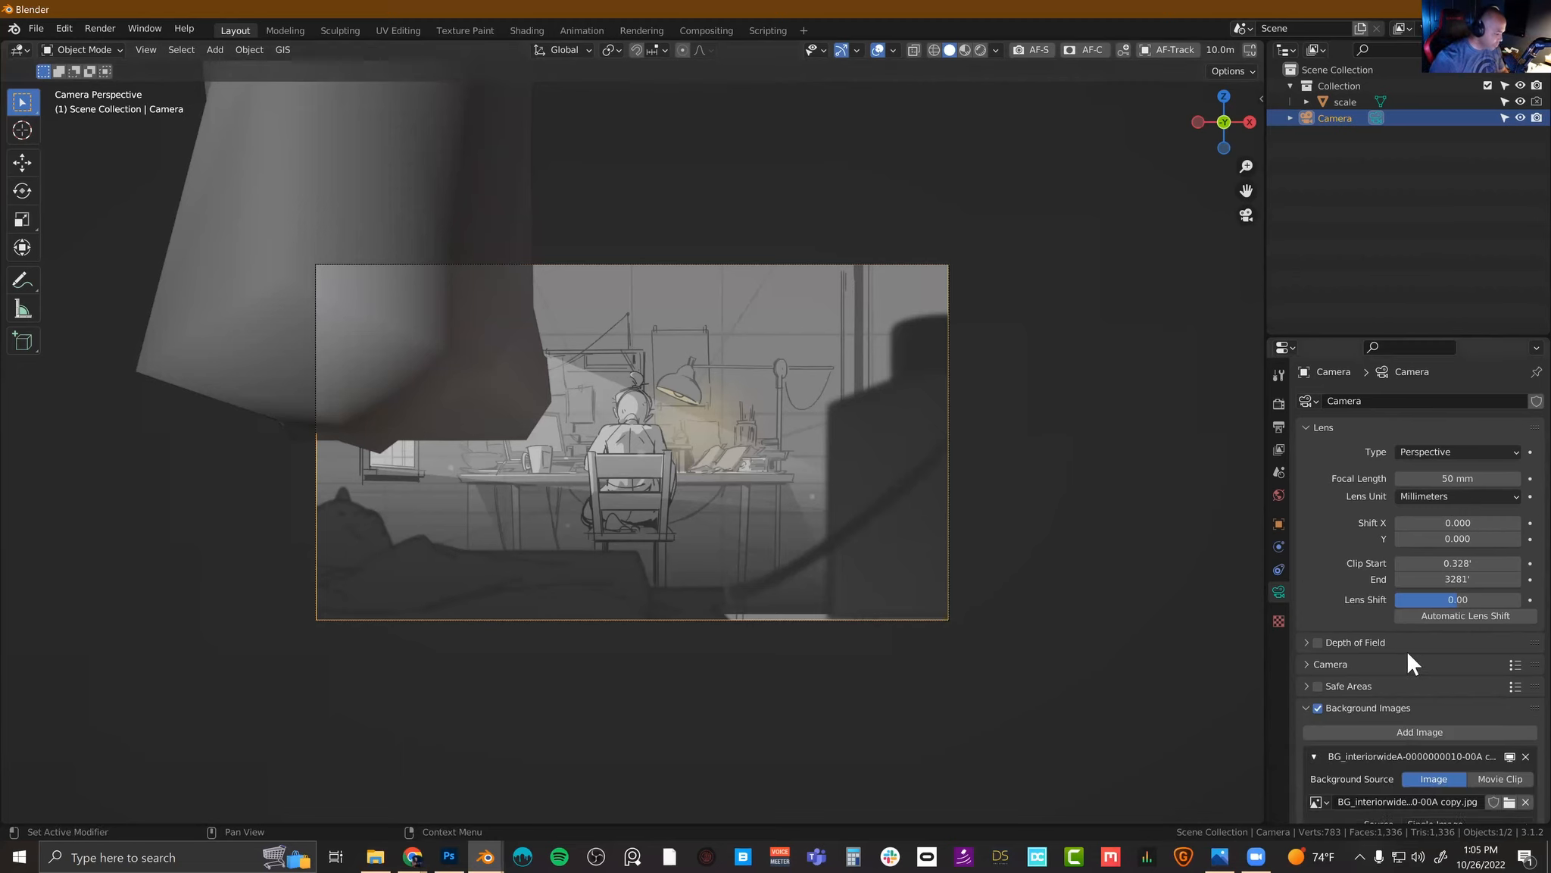
pyautogui.scroll(-5, 1364, 693)
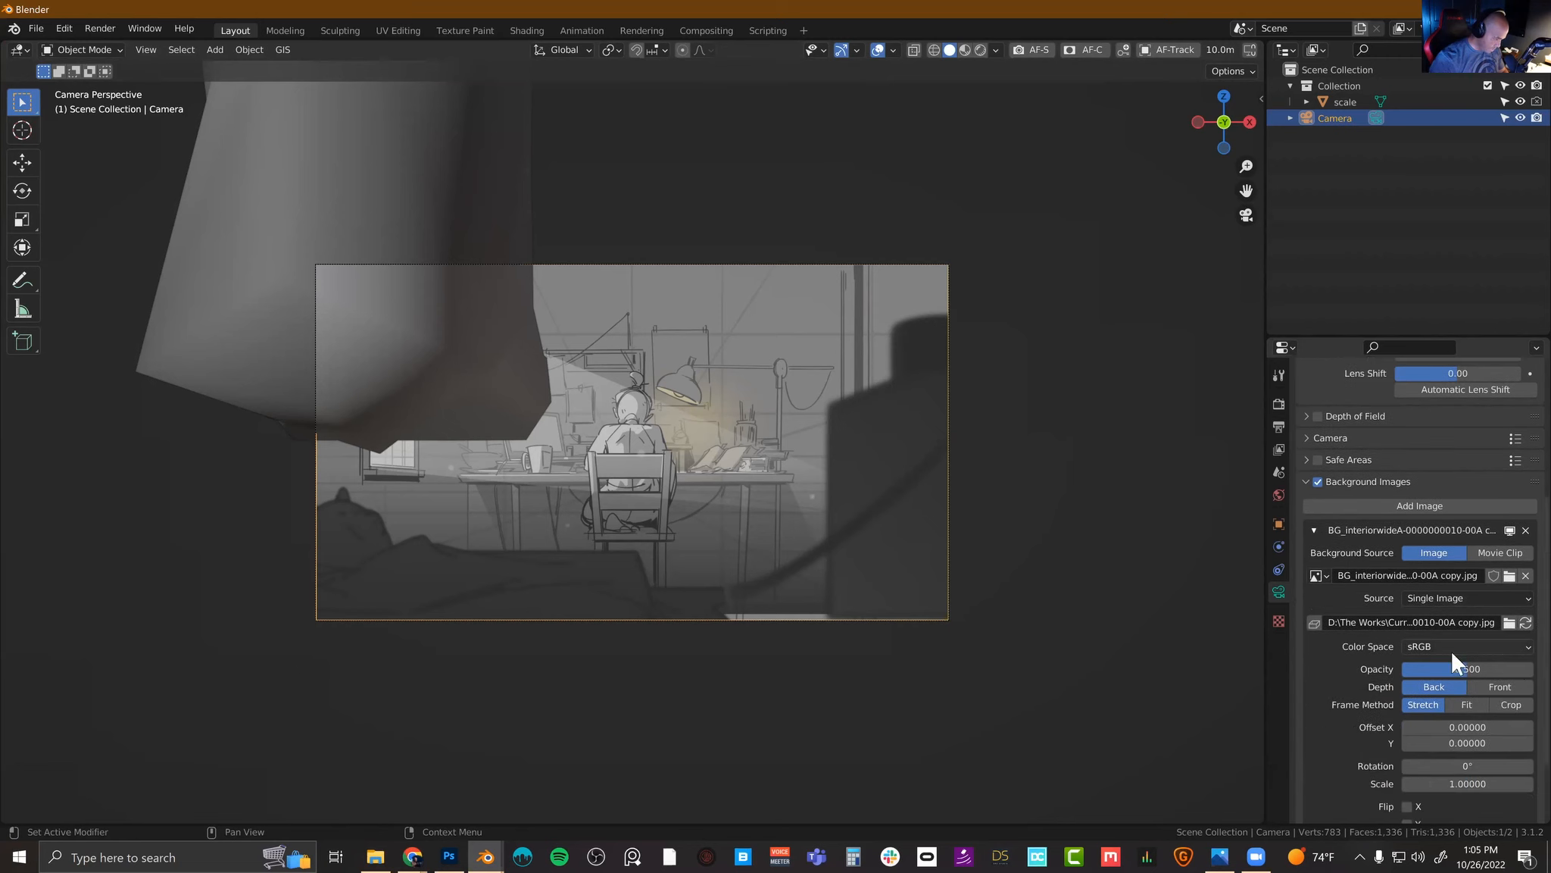
pyautogui.click(1467, 703)
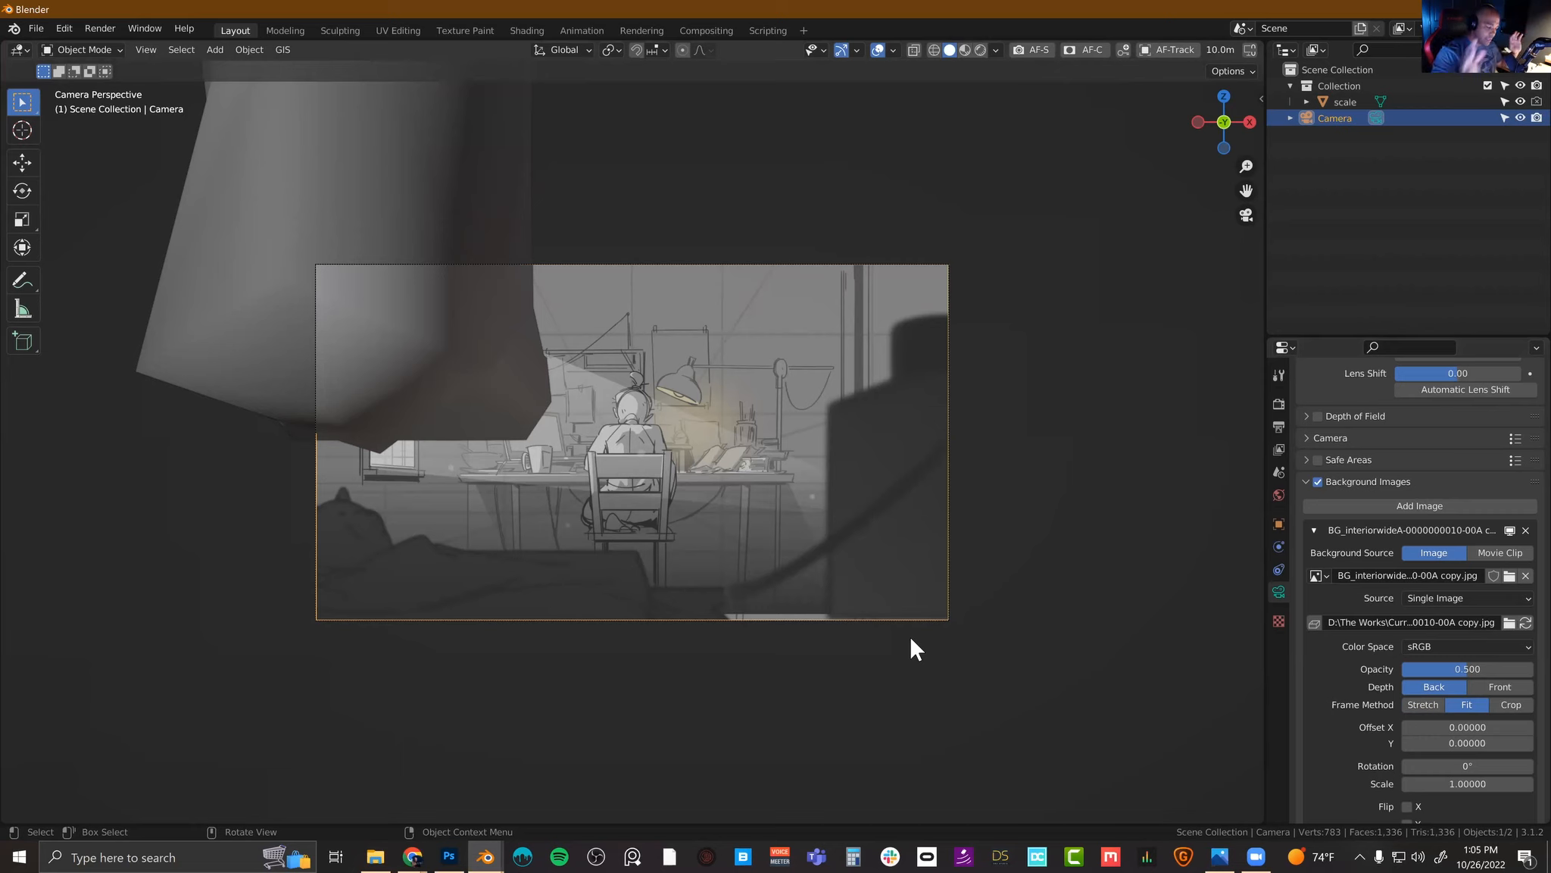
pyautogui.click(1471, 686)
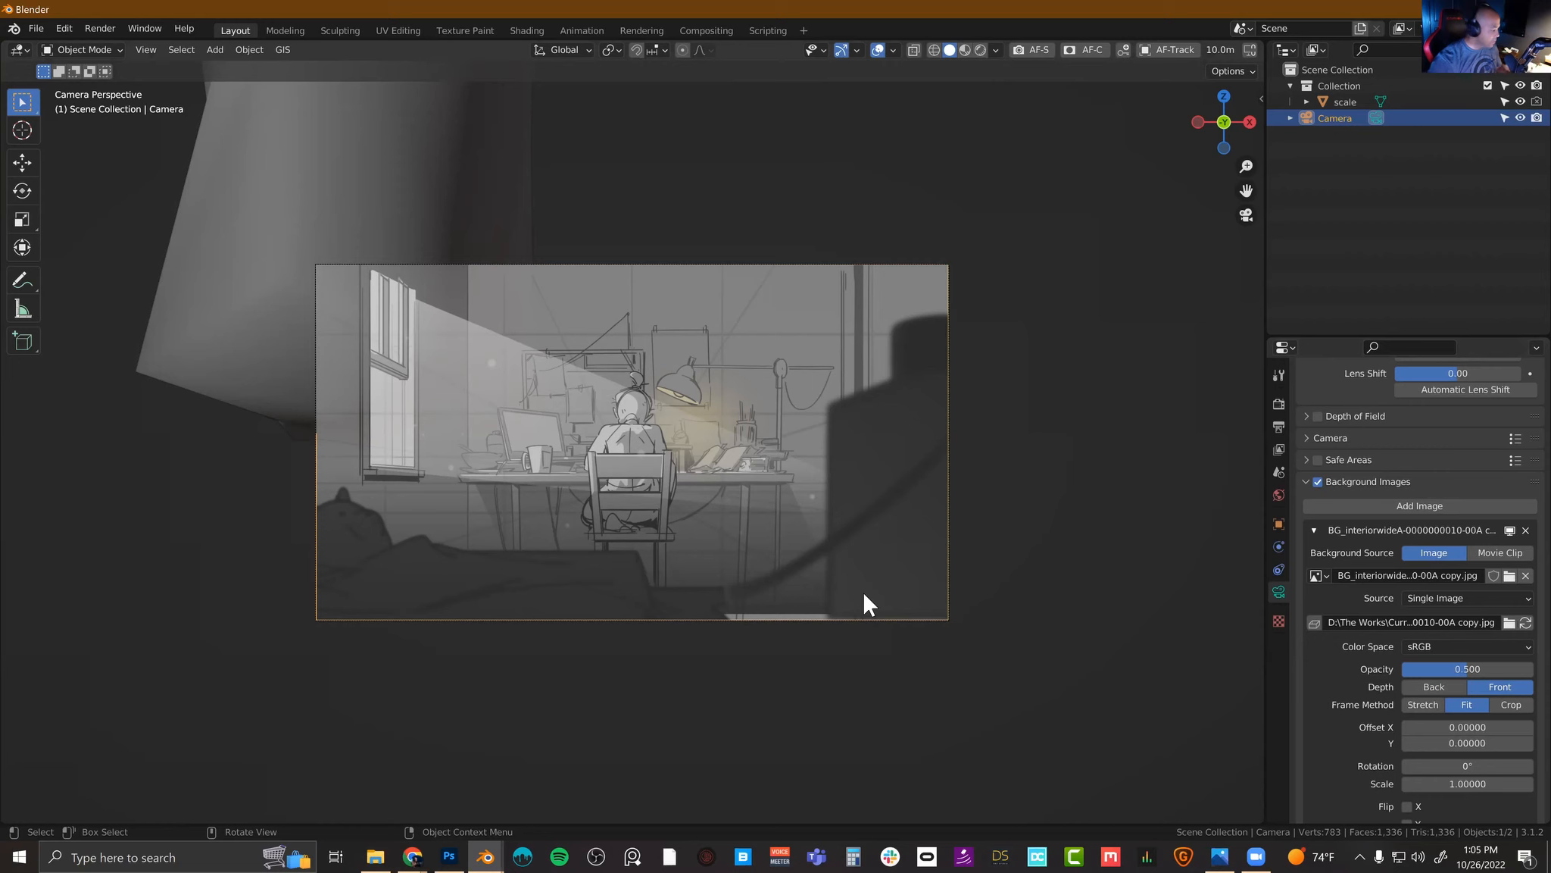
# Step: Split the 3D viewport into two stacked views and fit the camera view in the upper one
pyautogui.moveTo(1002, 294); pyautogui.dragTo(1267, 829, button='middle')
pyautogui.moveTo(1260, 821); pyautogui.dragTo(1110, 373)
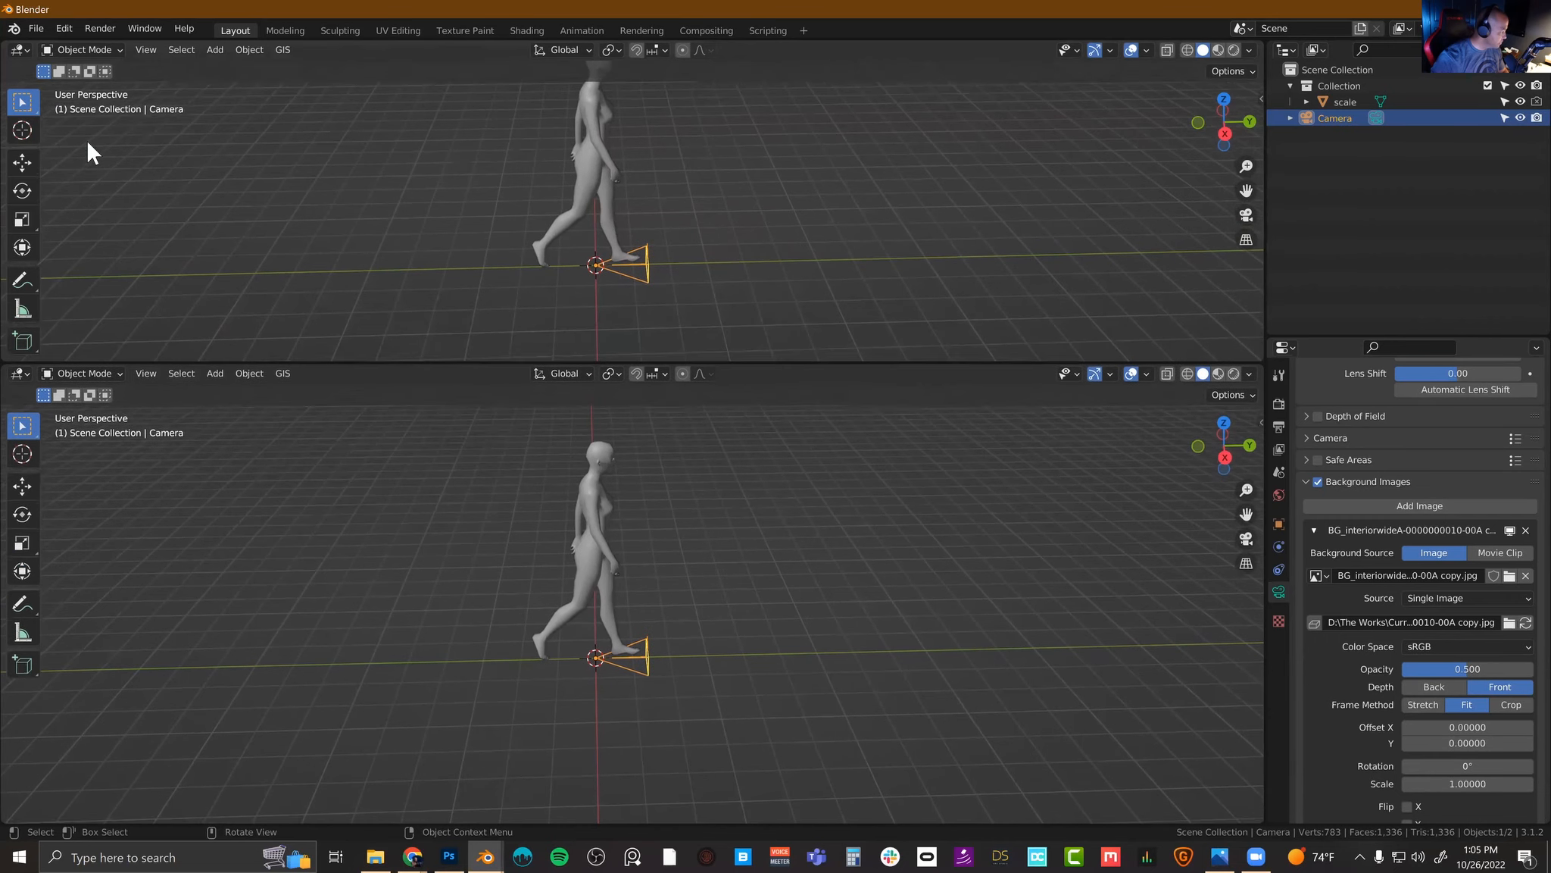
pyautogui.click(20, 47)
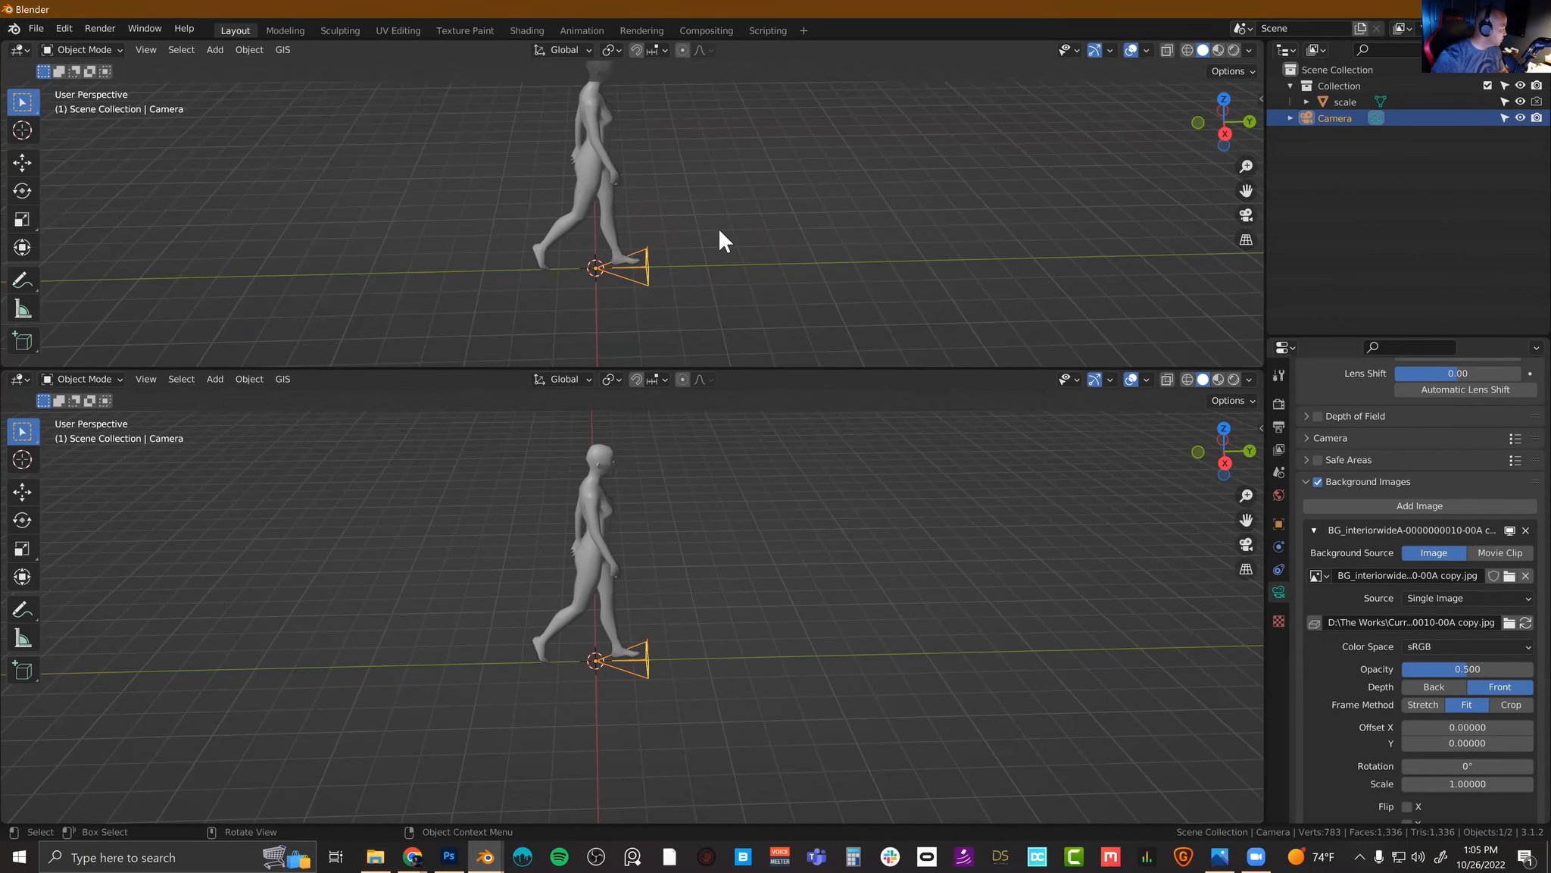
pyautogui.press('KP_0')
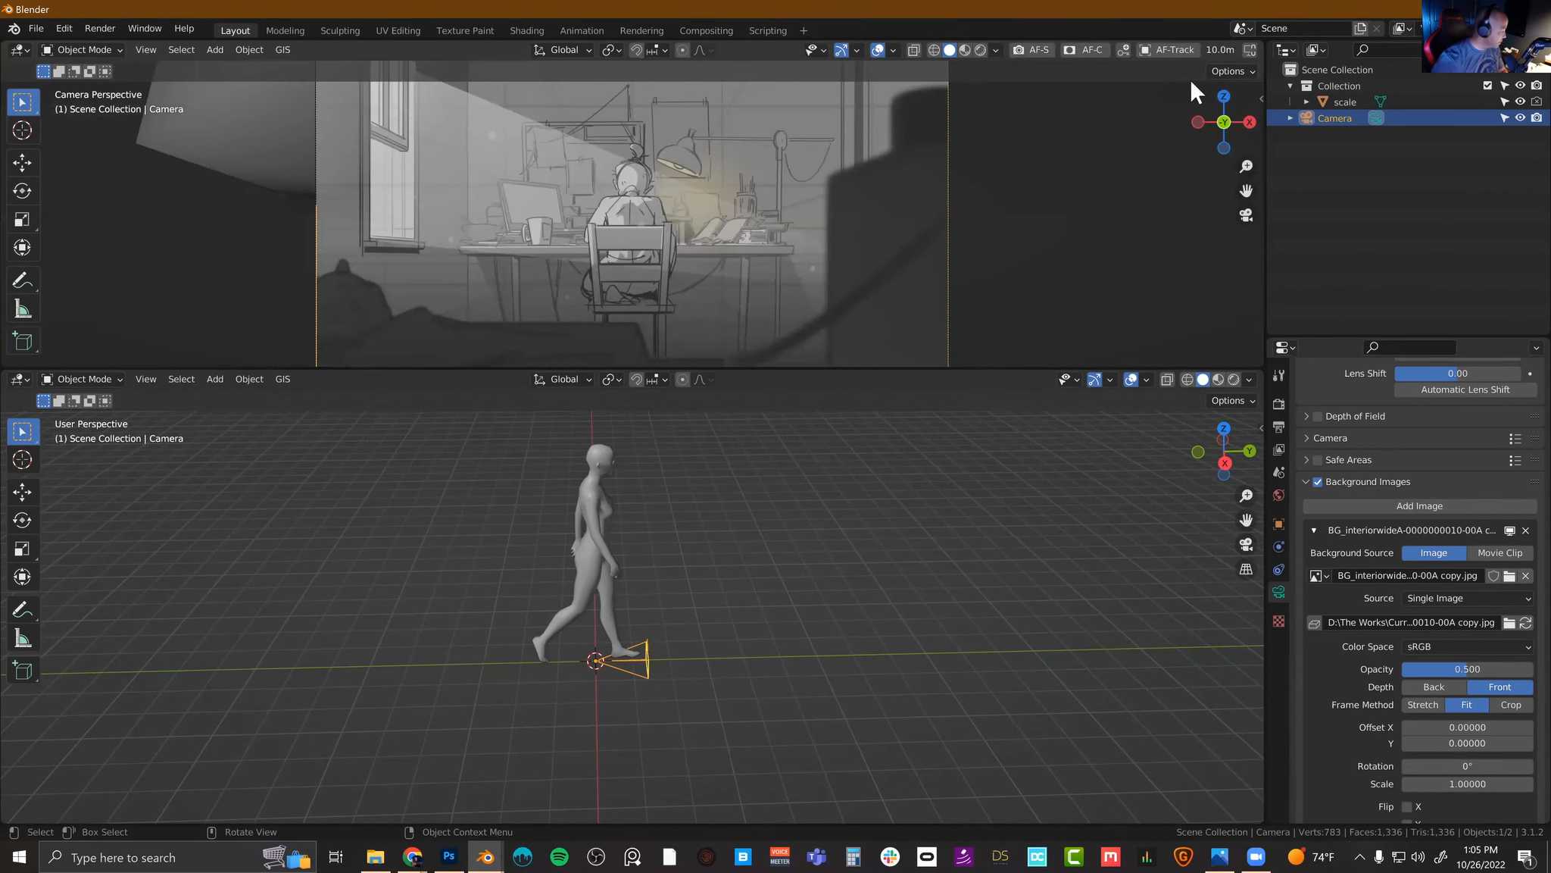
pyautogui.press('Home')
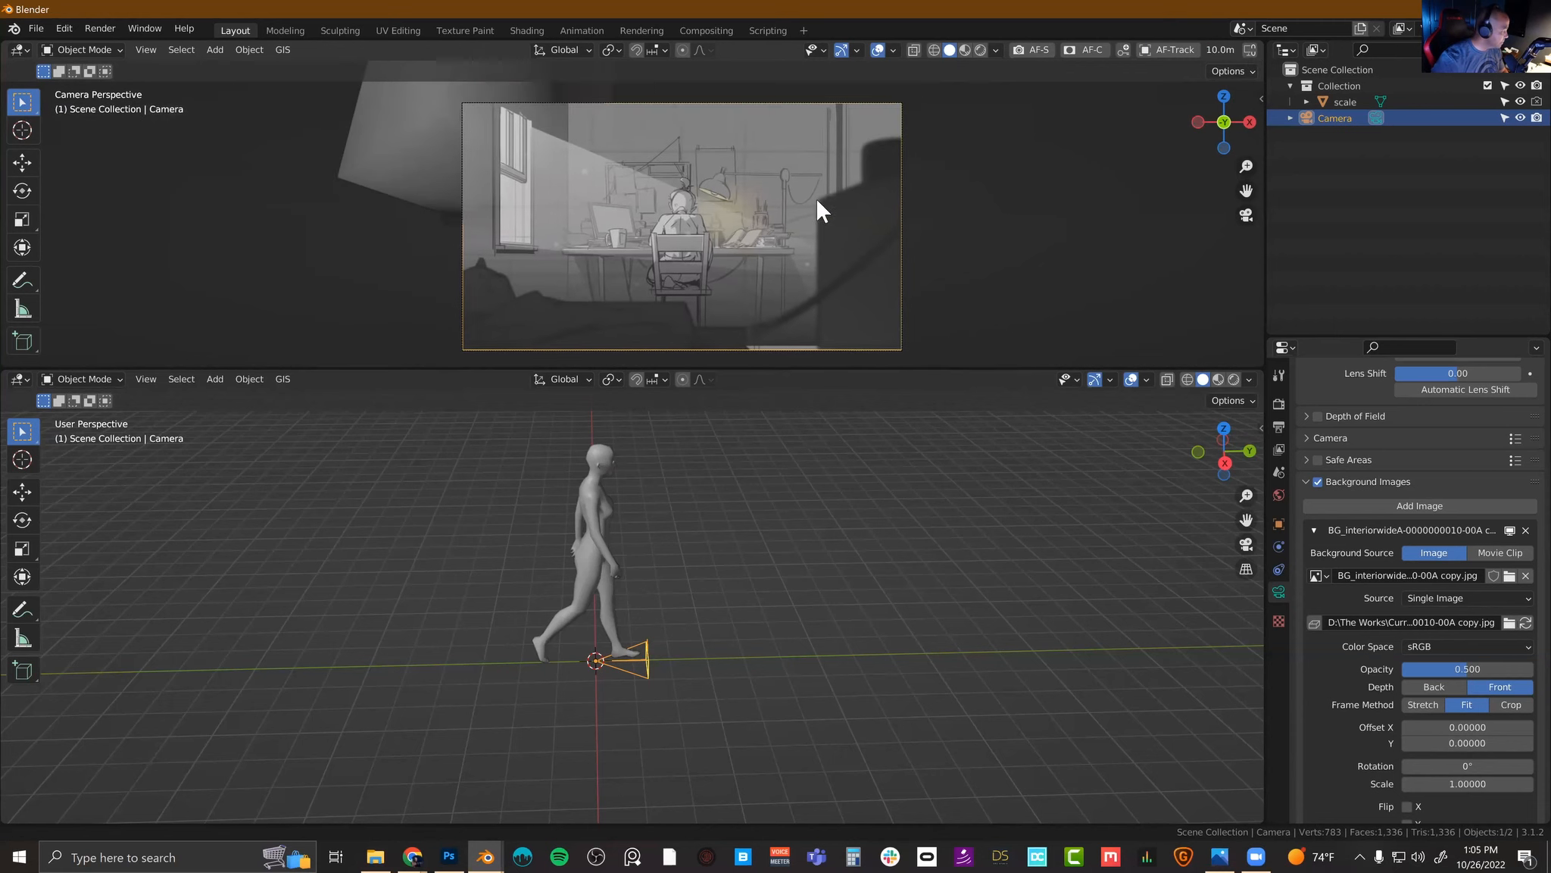
# Step: Set the camera's passepartout opacity to 1.000 in its viewport display settings
pyautogui.scroll(-3, 1357, 641)
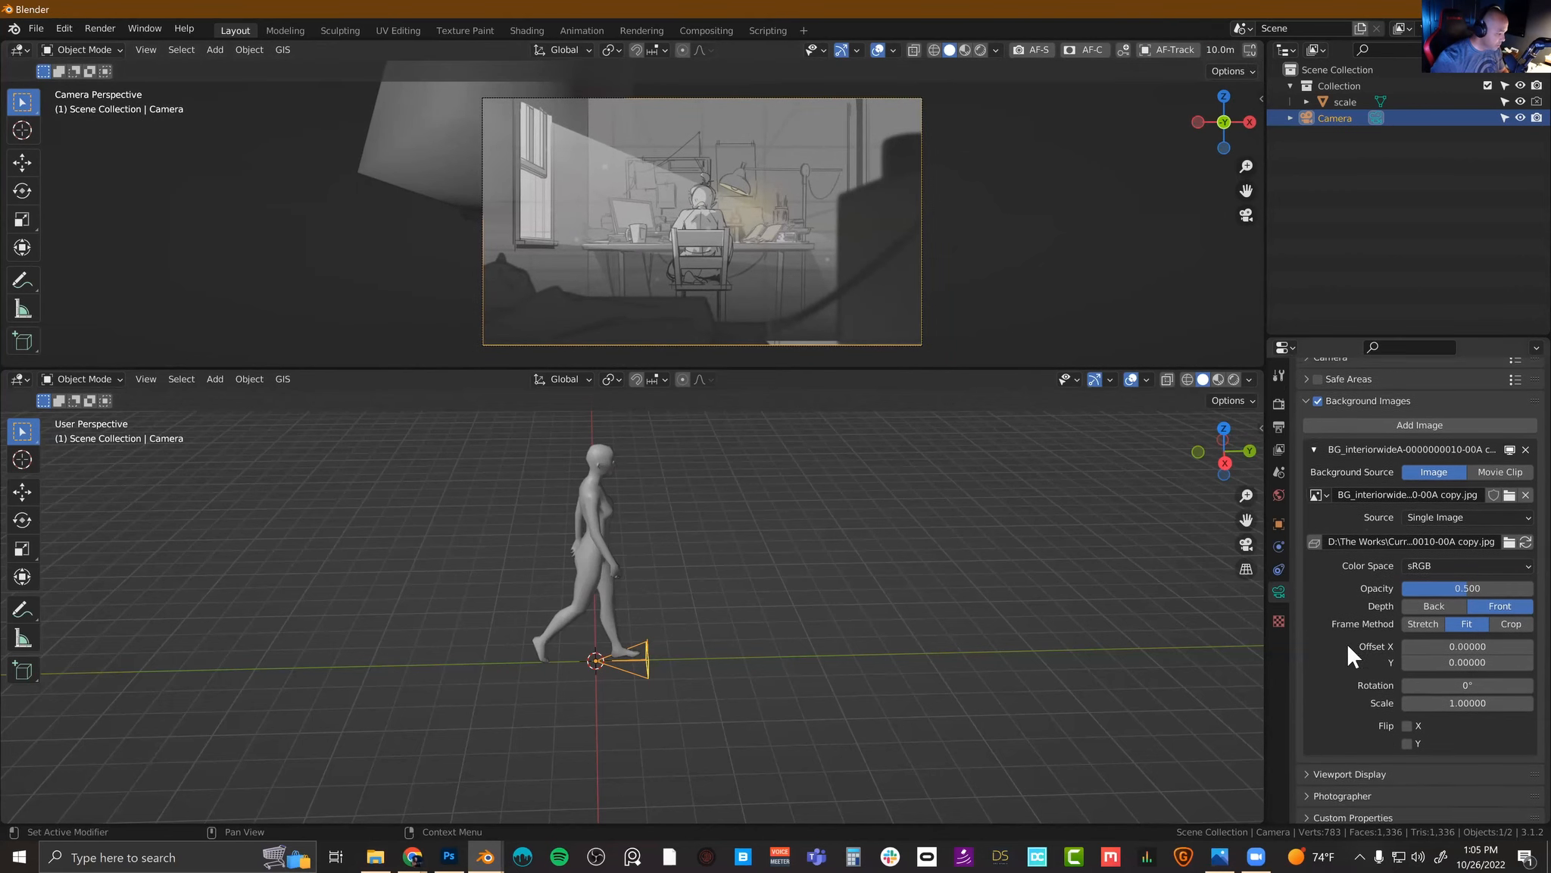
pyautogui.click(1343, 764)
pyautogui.moveTo(1343, 763); pyautogui.dragTo(1325, 665, button='middle')
pyautogui.moveTo(1455, 790); pyautogui.dragTo(1524, 790)
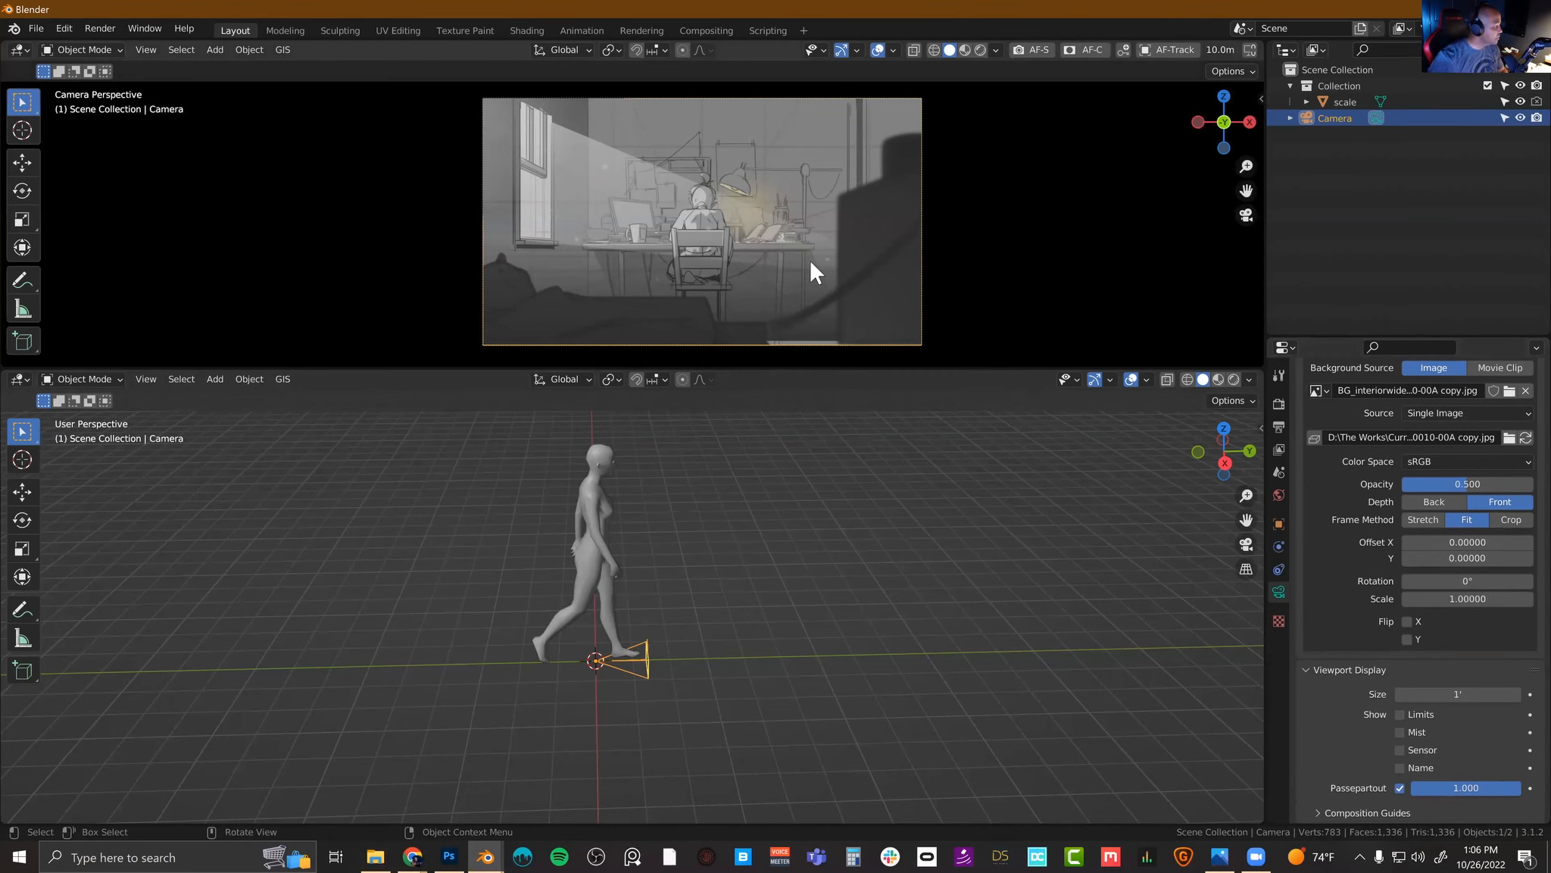
# Step: Enlarge the lower viewport slightly and move the camera back along the Y axis, behind the human scale figure
pyautogui.keyDown('shift'); pyautogui.moveTo(648, 194); pyautogui.dragTo(754, 229, button='middle'); pyautogui.keyUp('shift')
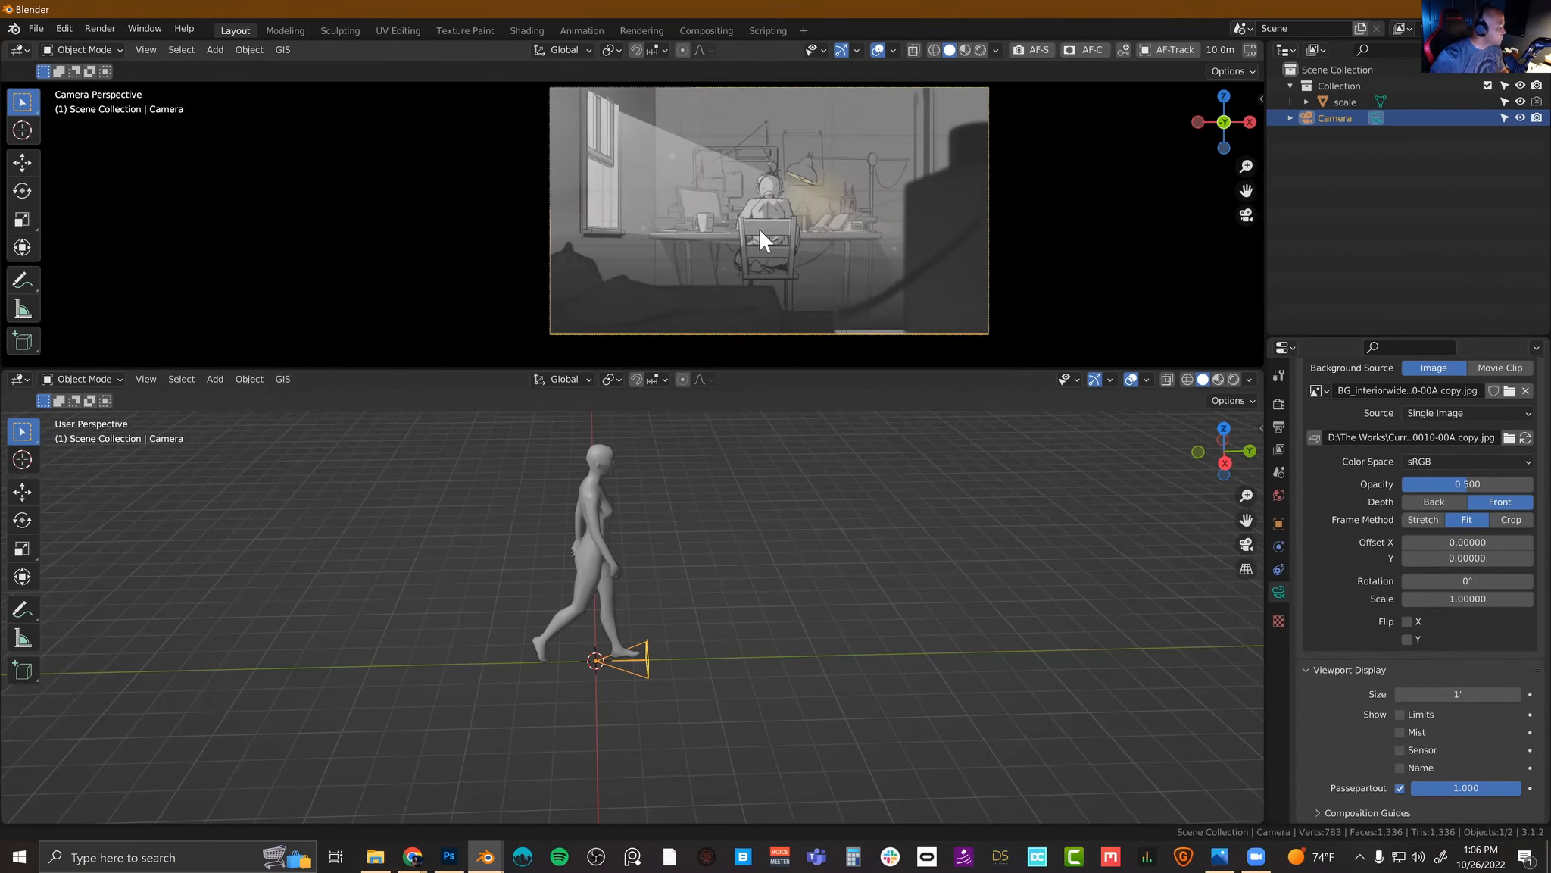
pyautogui.moveTo(724, 371); pyautogui.dragTo(727, 331)
pyautogui.moveTo(755, 416); pyautogui.dragTo(883, 583, button='middle')
pyautogui.keyDown('shift'); pyautogui.moveTo(509, 582); pyautogui.dragTo(592, 565, button='middle'); pyautogui.keyUp('shift')
pyautogui.press('g')
pyautogui.press('y')
pyautogui.click(494, 559)
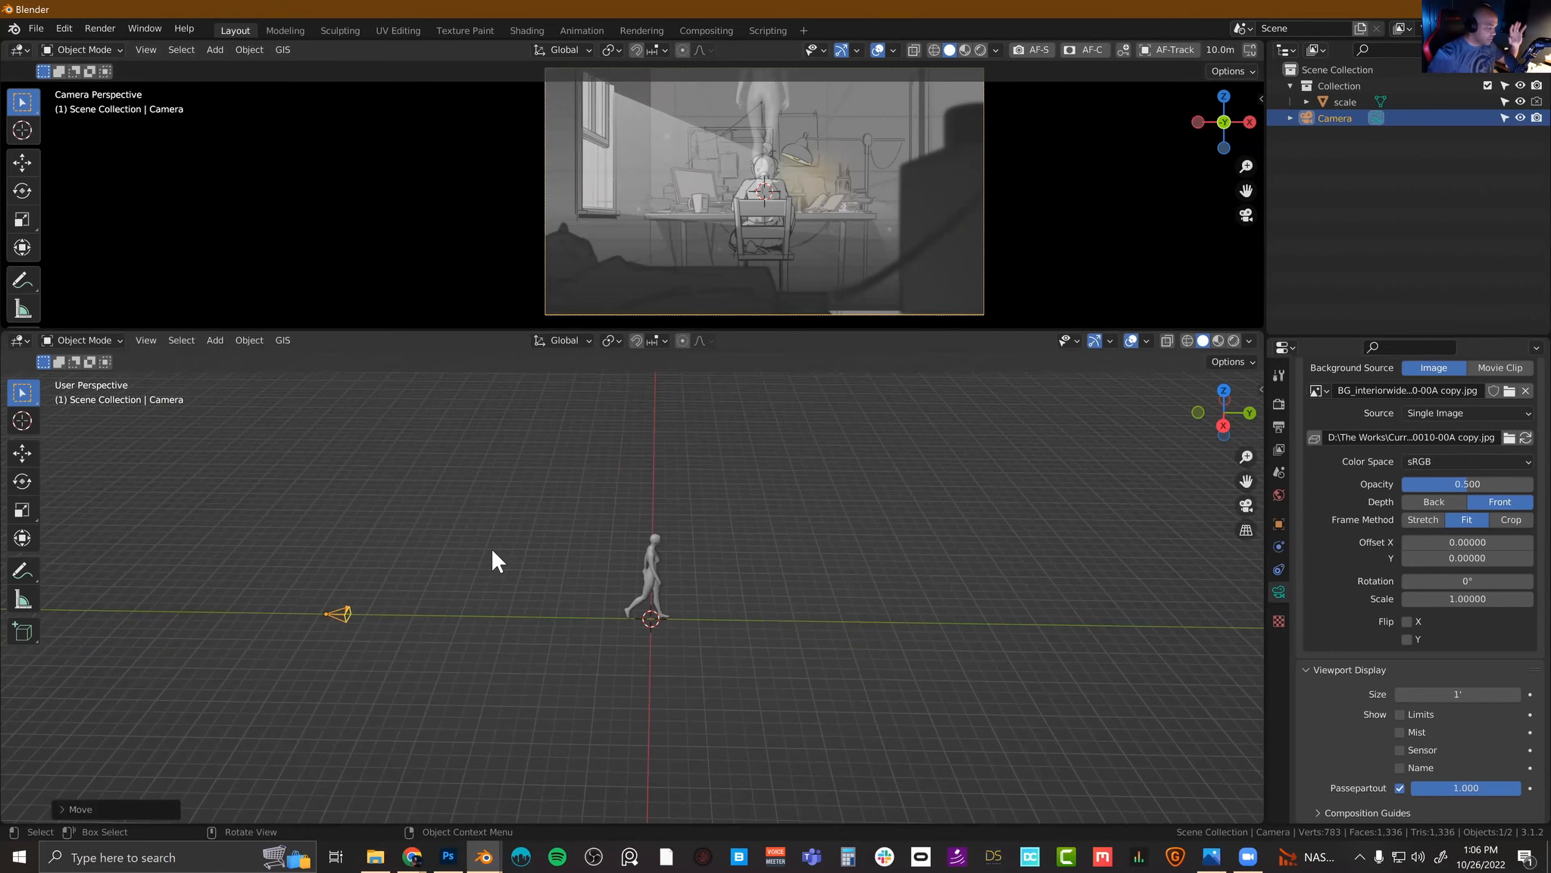
# Step: Open a second Blender instance and examine the human scale figure in its startup scene from several angles
pyautogui.rightClick(494, 853)
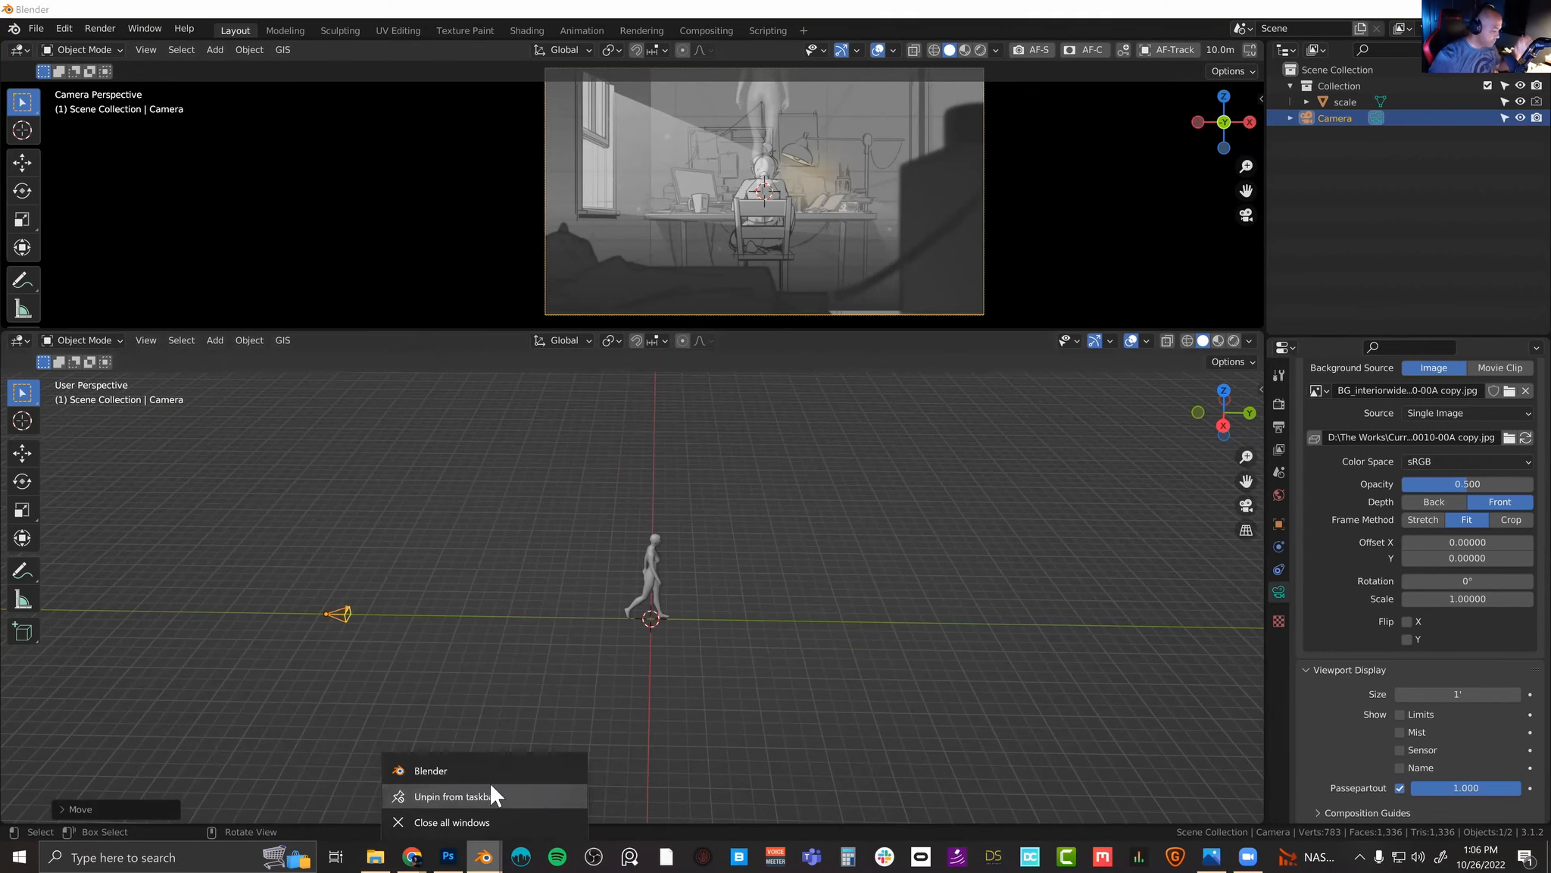
pyautogui.click(489, 779)
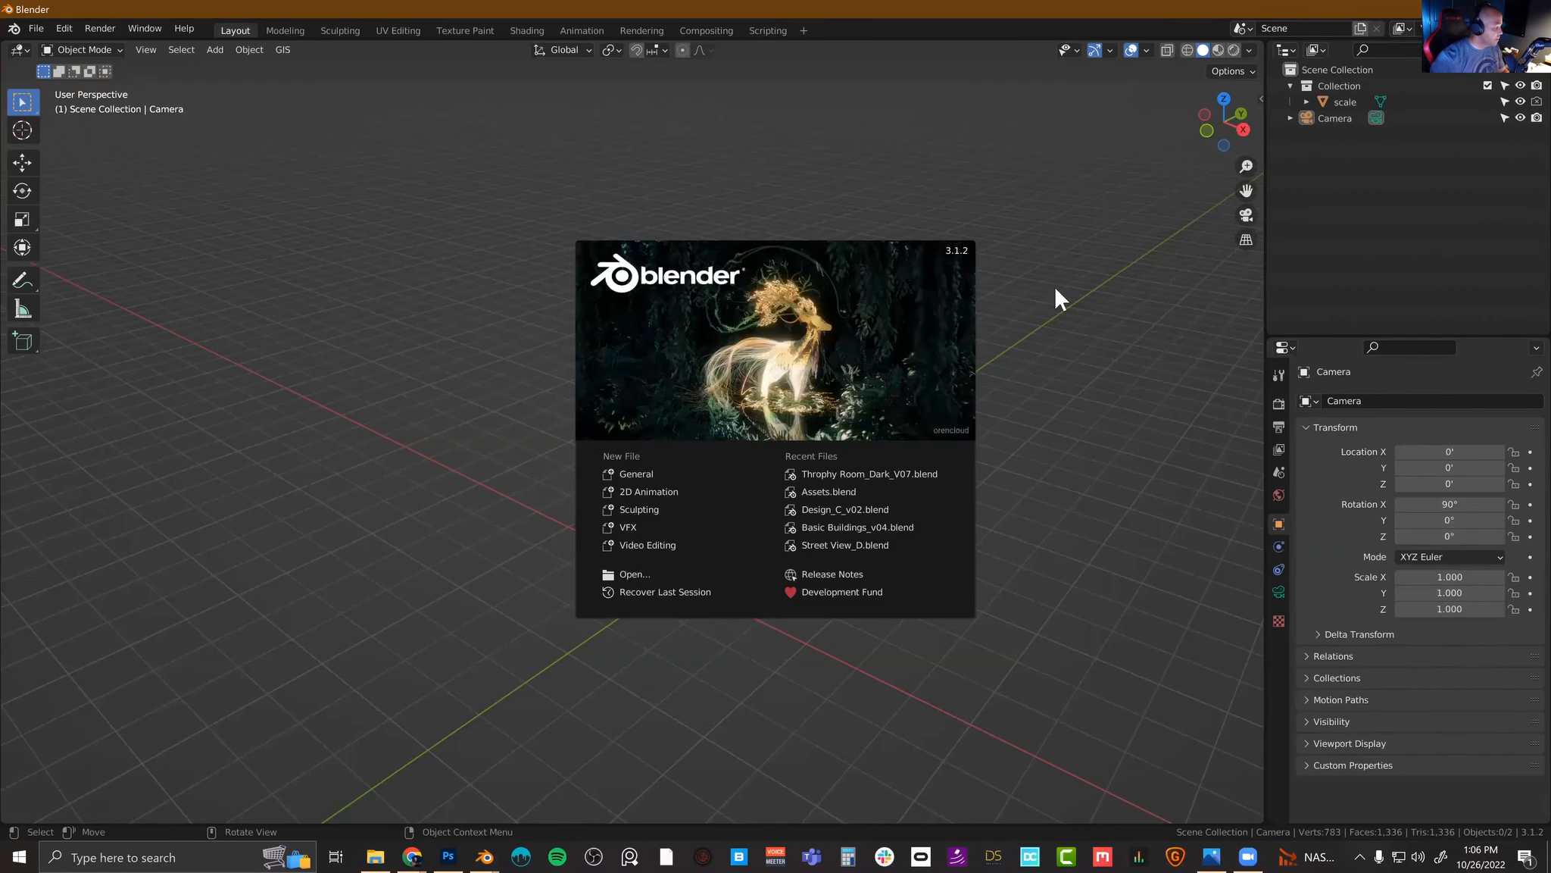
pyautogui.click(1054, 288)
pyautogui.click(684, 352)
pyautogui.moveTo(684, 374); pyautogui.dragTo(773, 389, button='middle')
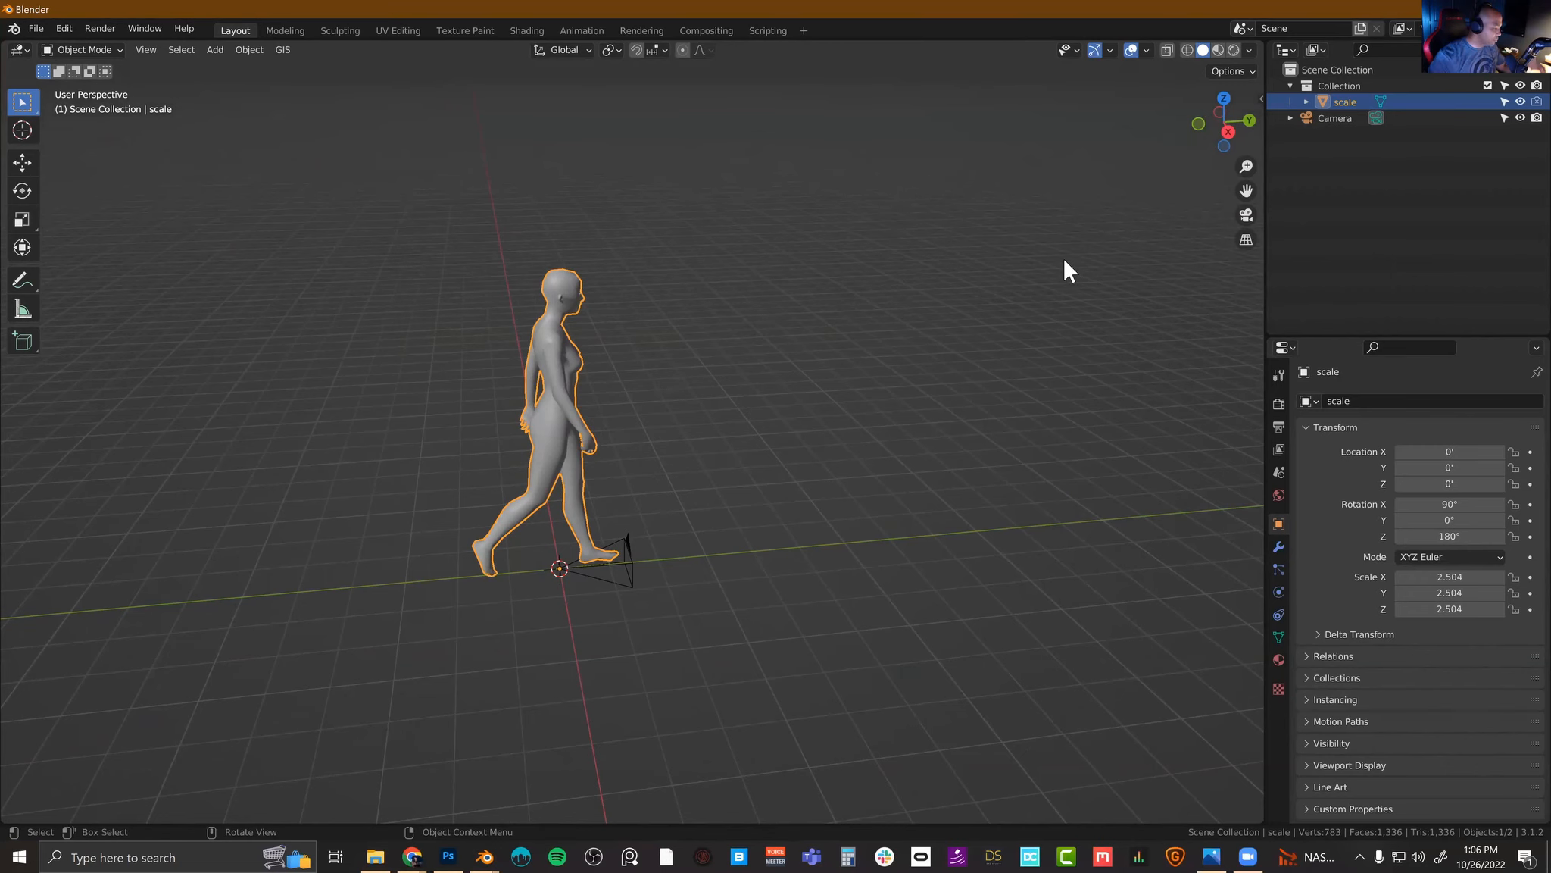
pyautogui.moveTo(749, 324); pyautogui.dragTo(656, 375, button='middle')
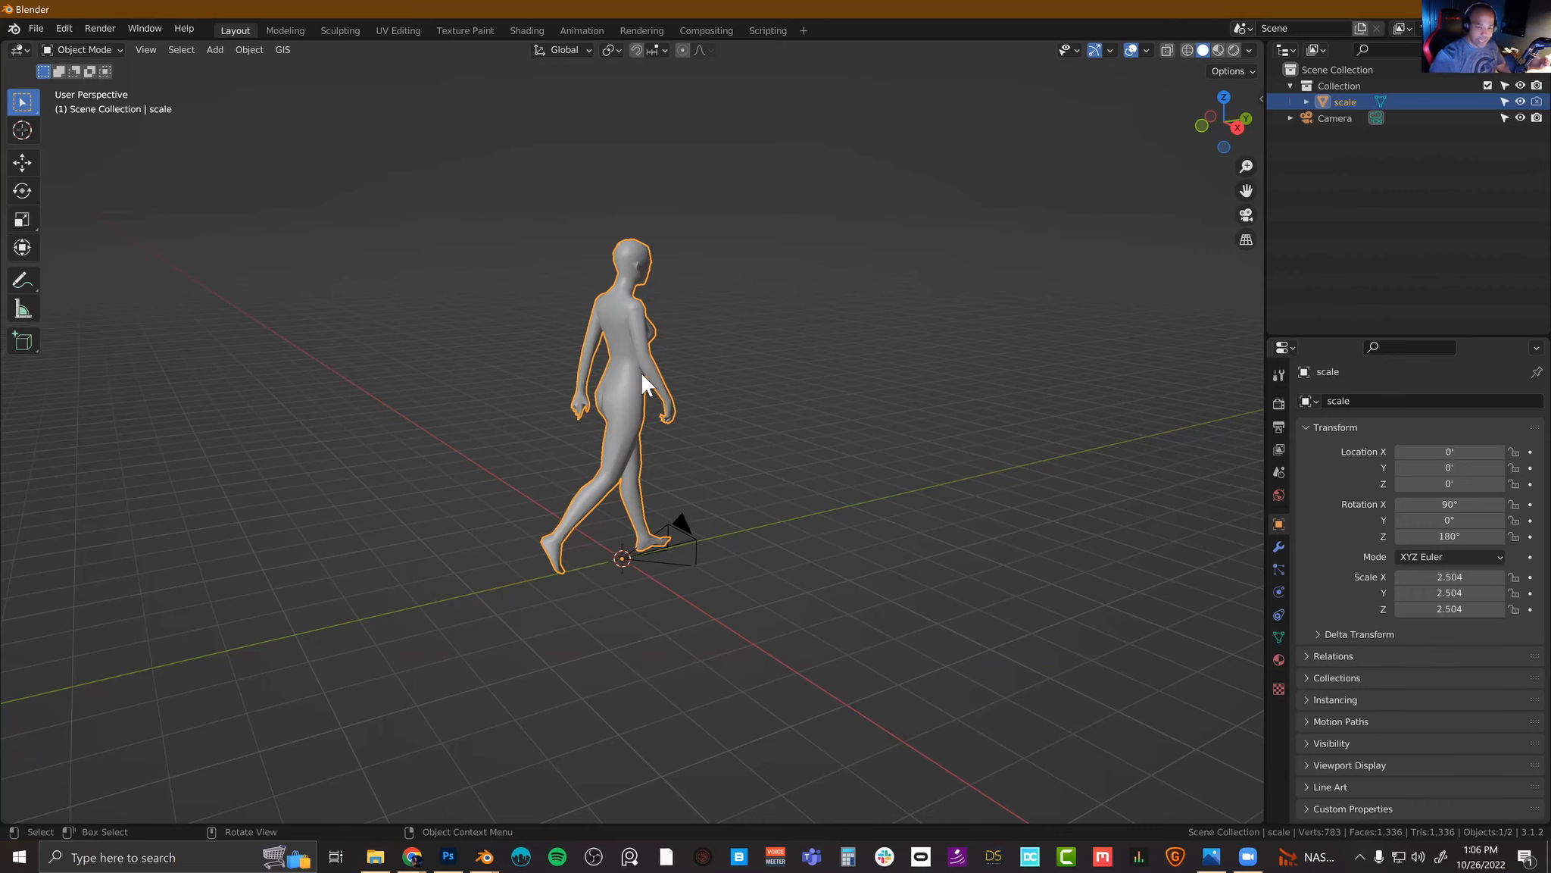
pyautogui.moveTo(687, 353); pyautogui.dragTo(656, 353, button='middle')
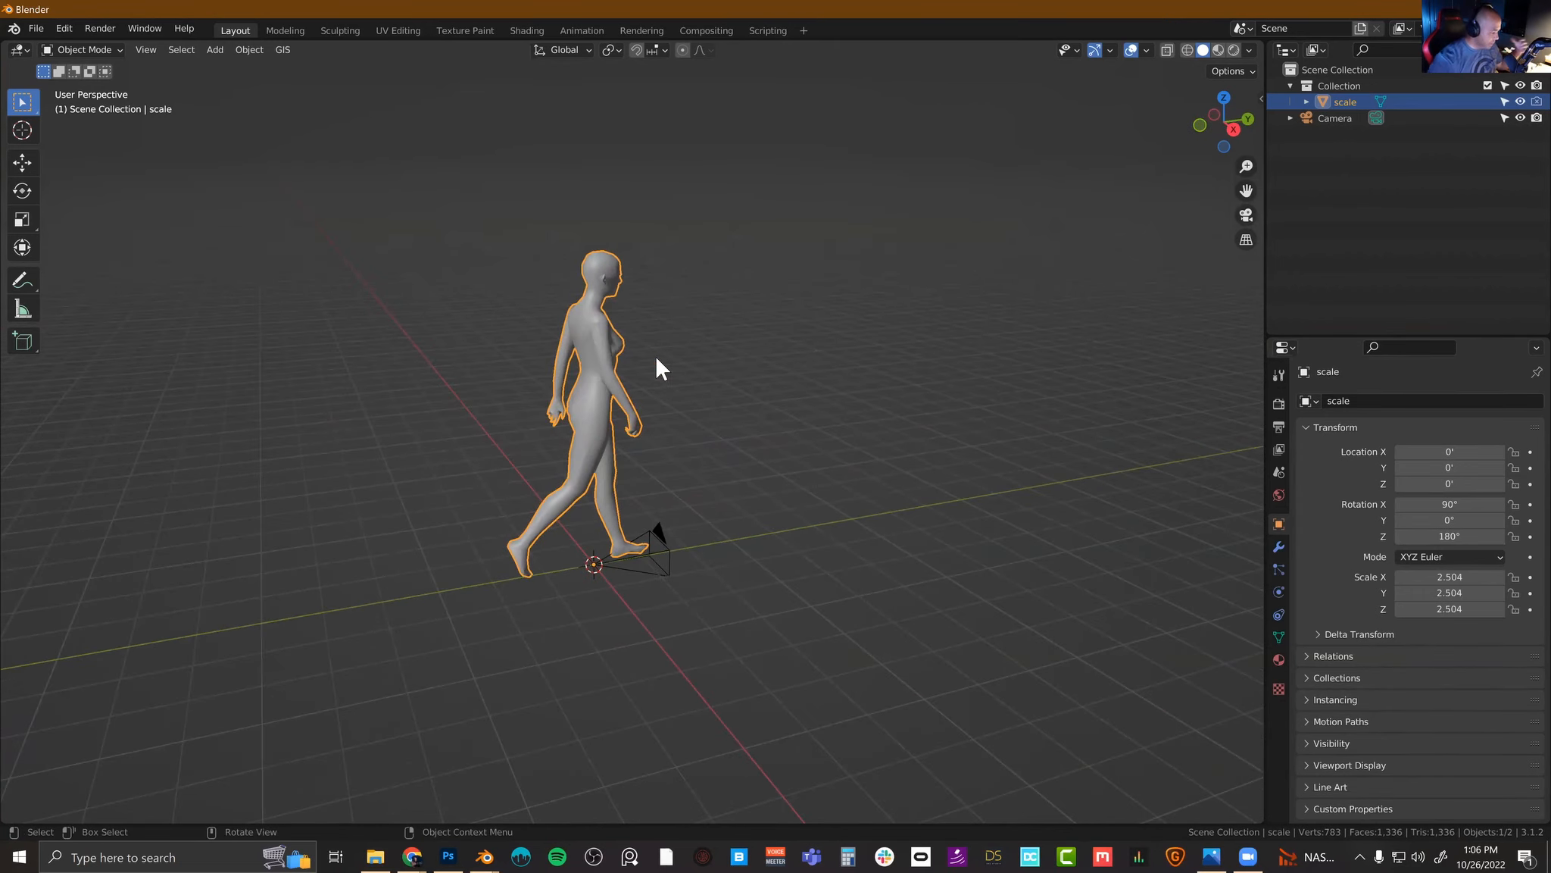
pyautogui.moveTo(709, 430); pyautogui.dragTo(562, 848, button='middle')
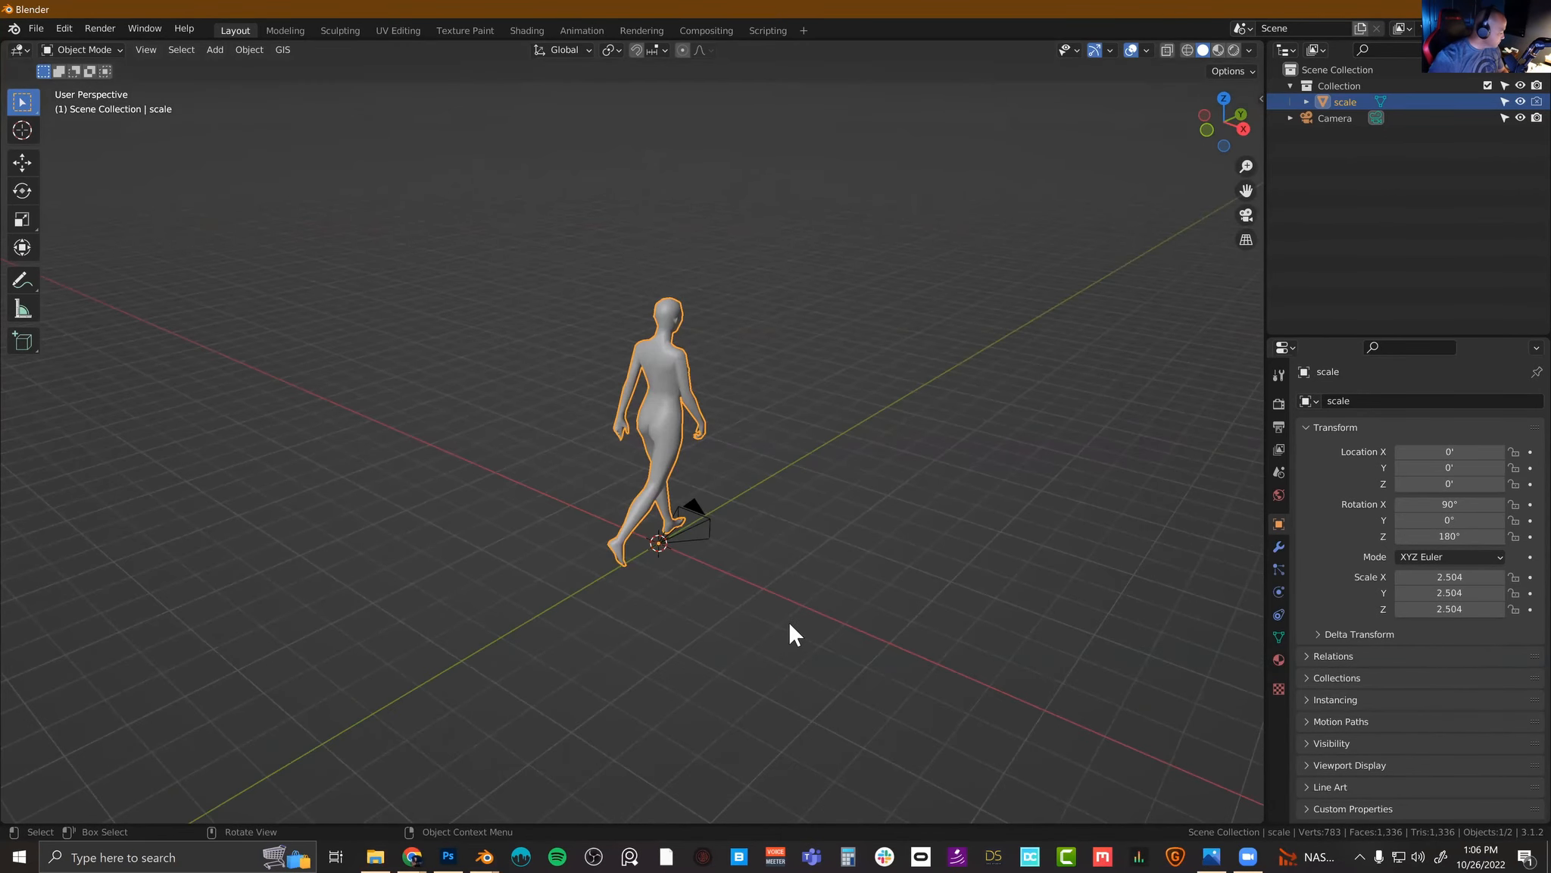
pyautogui.press('super+4')
pyautogui.click(790, 518)
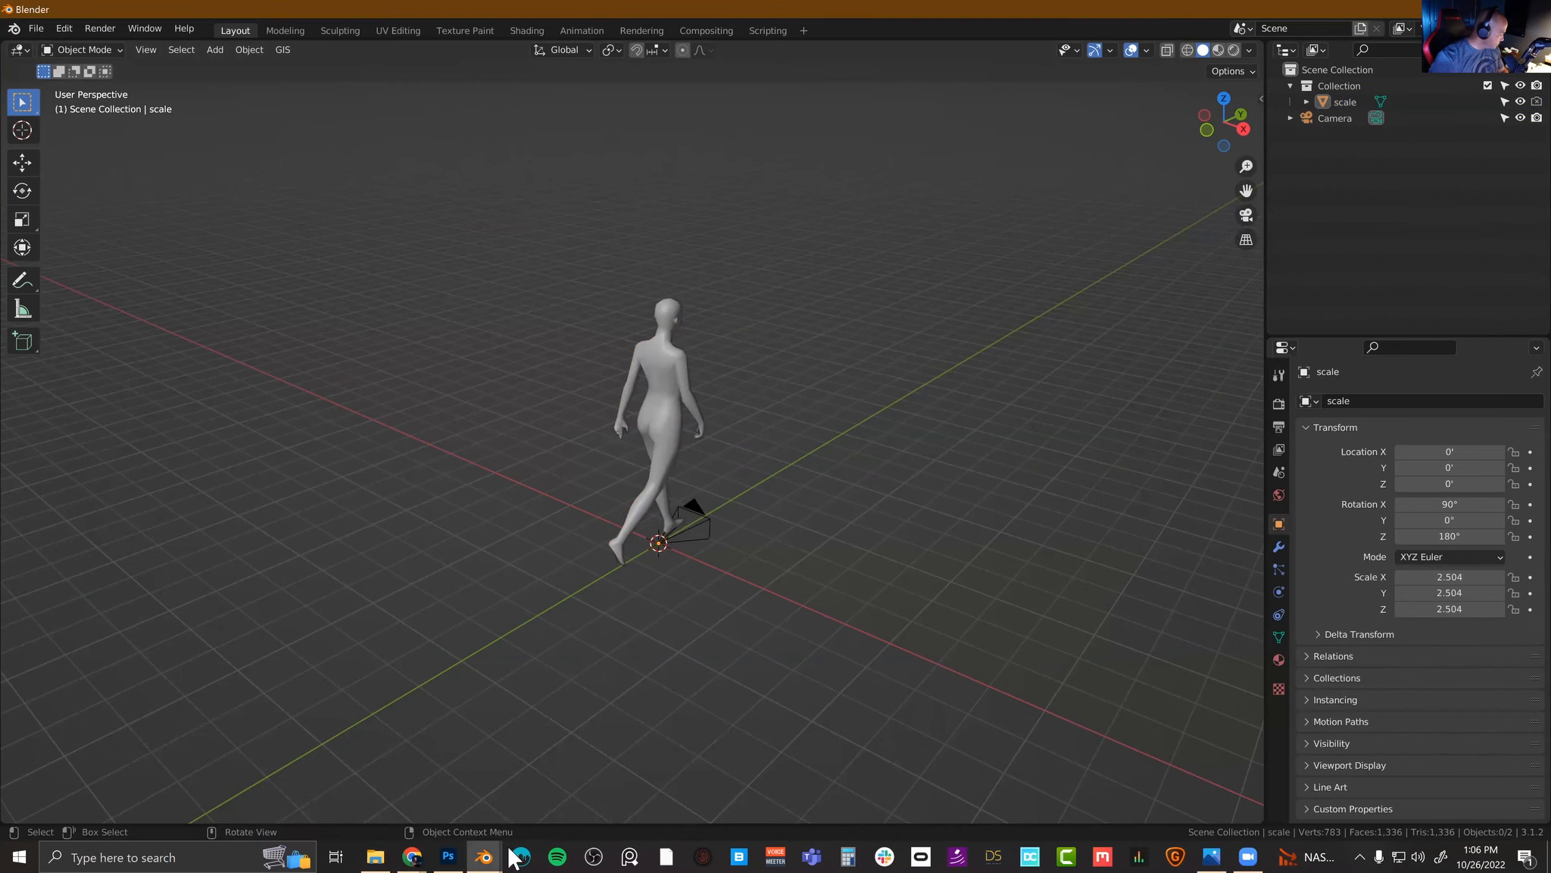
# Step: Return to the storyboard scene's Blender window and raise the camera along Z until the figure's feet sit near the frame's lower edge
pyautogui.click(484, 856)
pyautogui.click(555, 802)
pyautogui.moveTo(668, 564); pyautogui.dragTo(778, 217, button='middle')
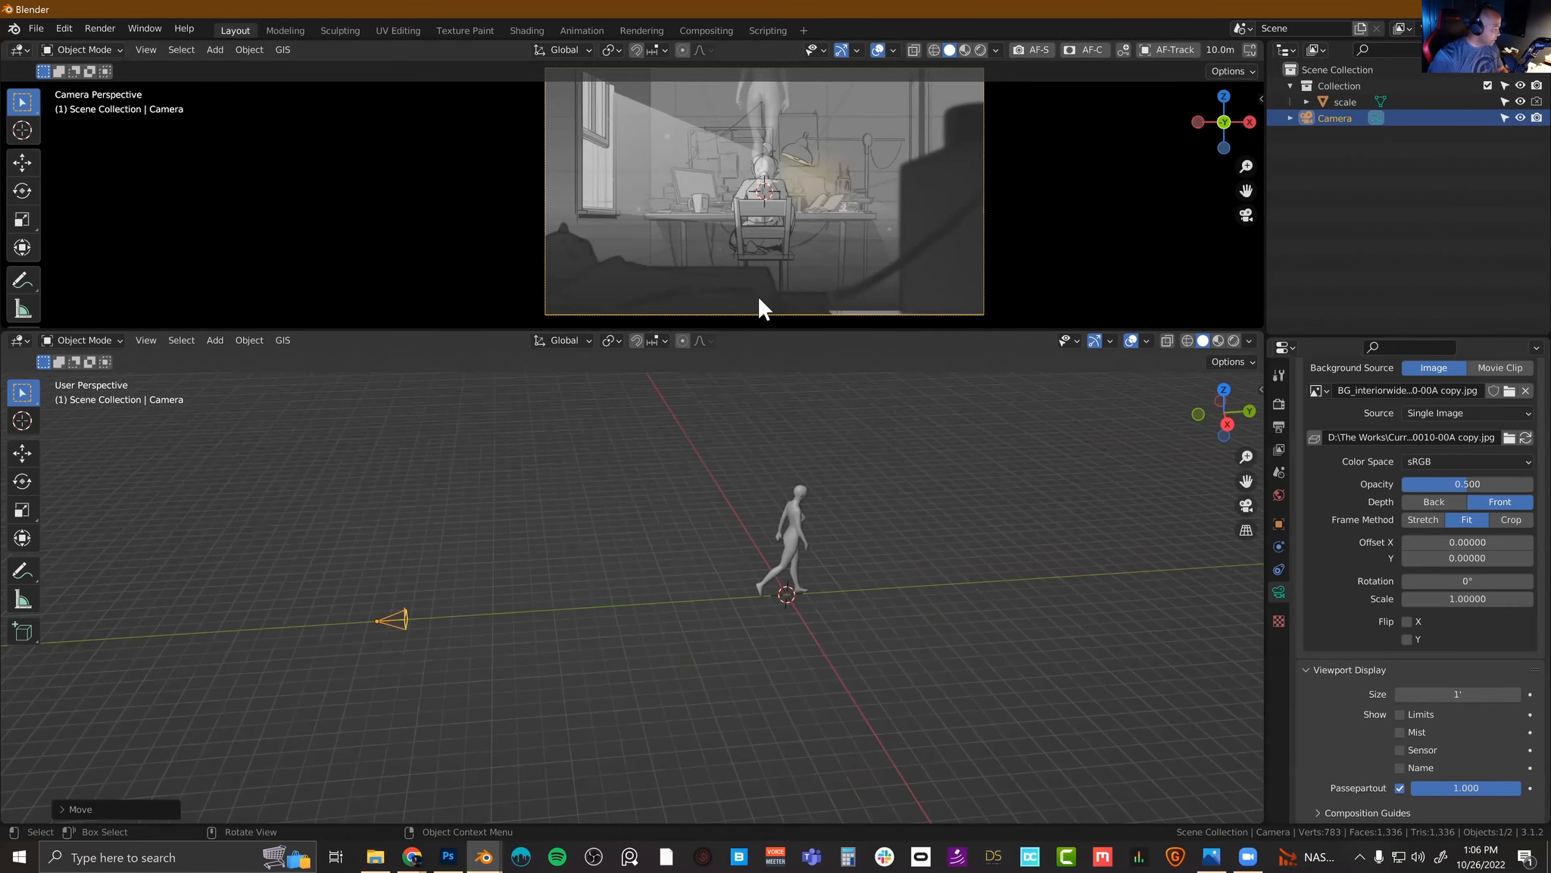
pyautogui.press('g')
pyautogui.press('z')
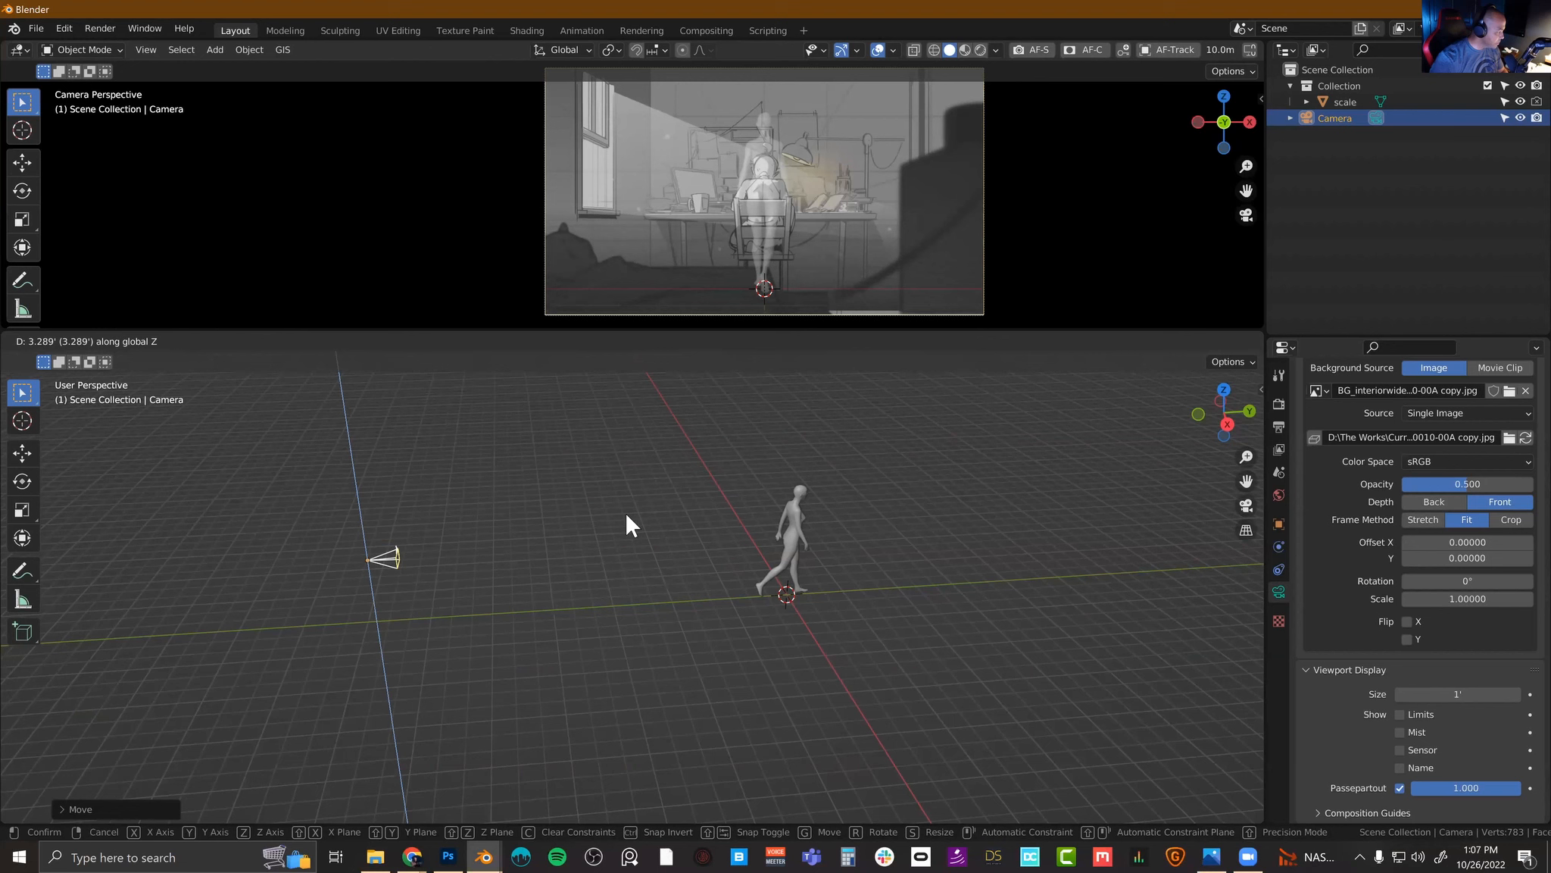
pyautogui.click(781, 475)
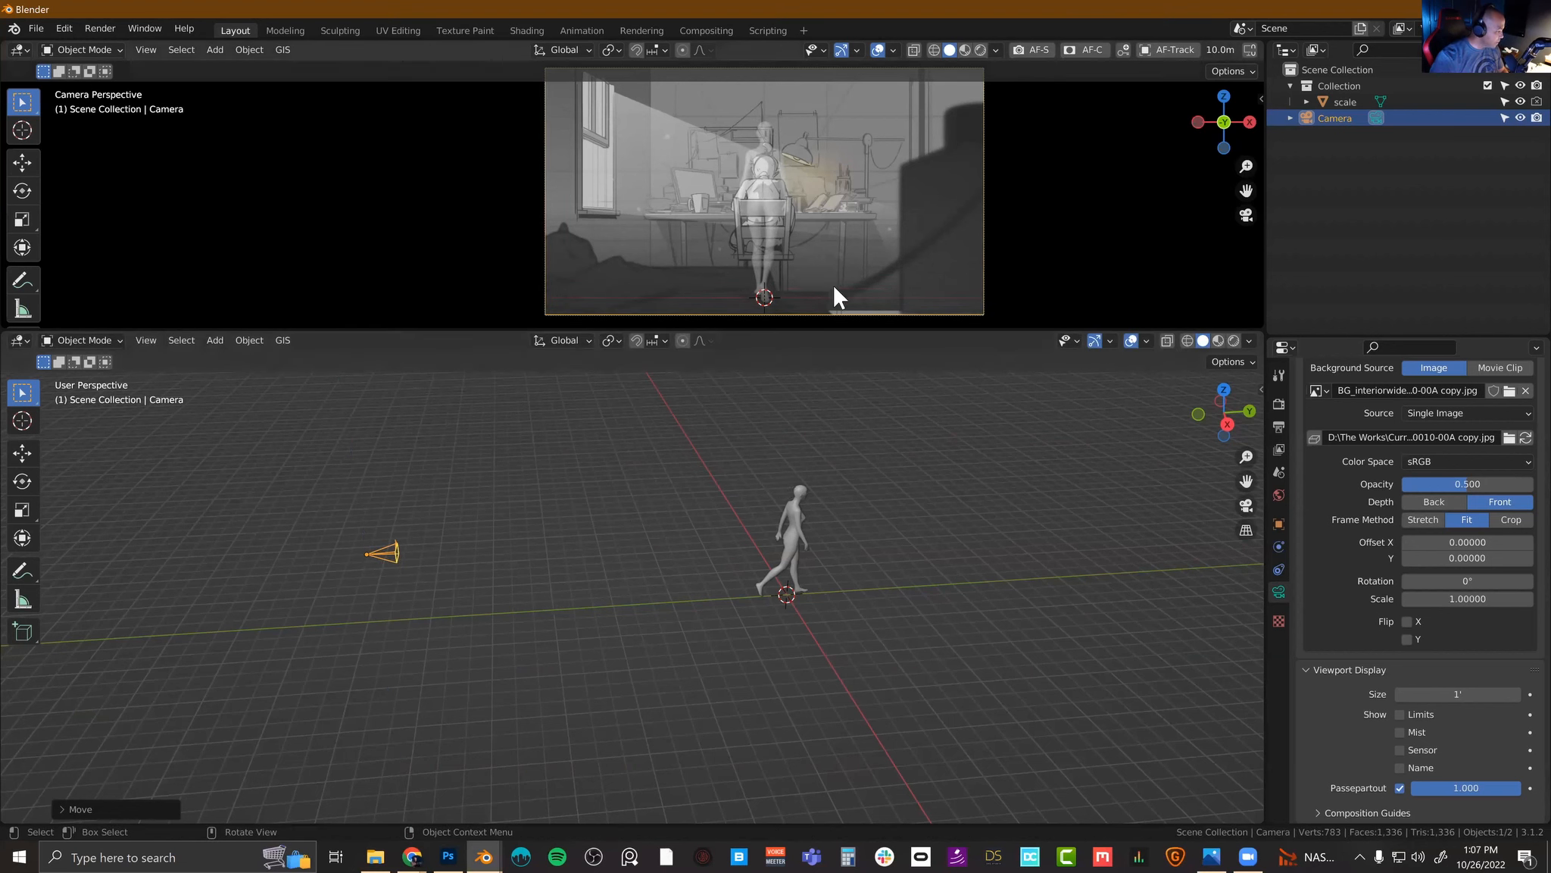
# Step: Enlarge the upper viewport and frame the camera view closely to compare the scale figure with the seated character
pyautogui.moveTo(873, 334); pyautogui.dragTo(862, 606)
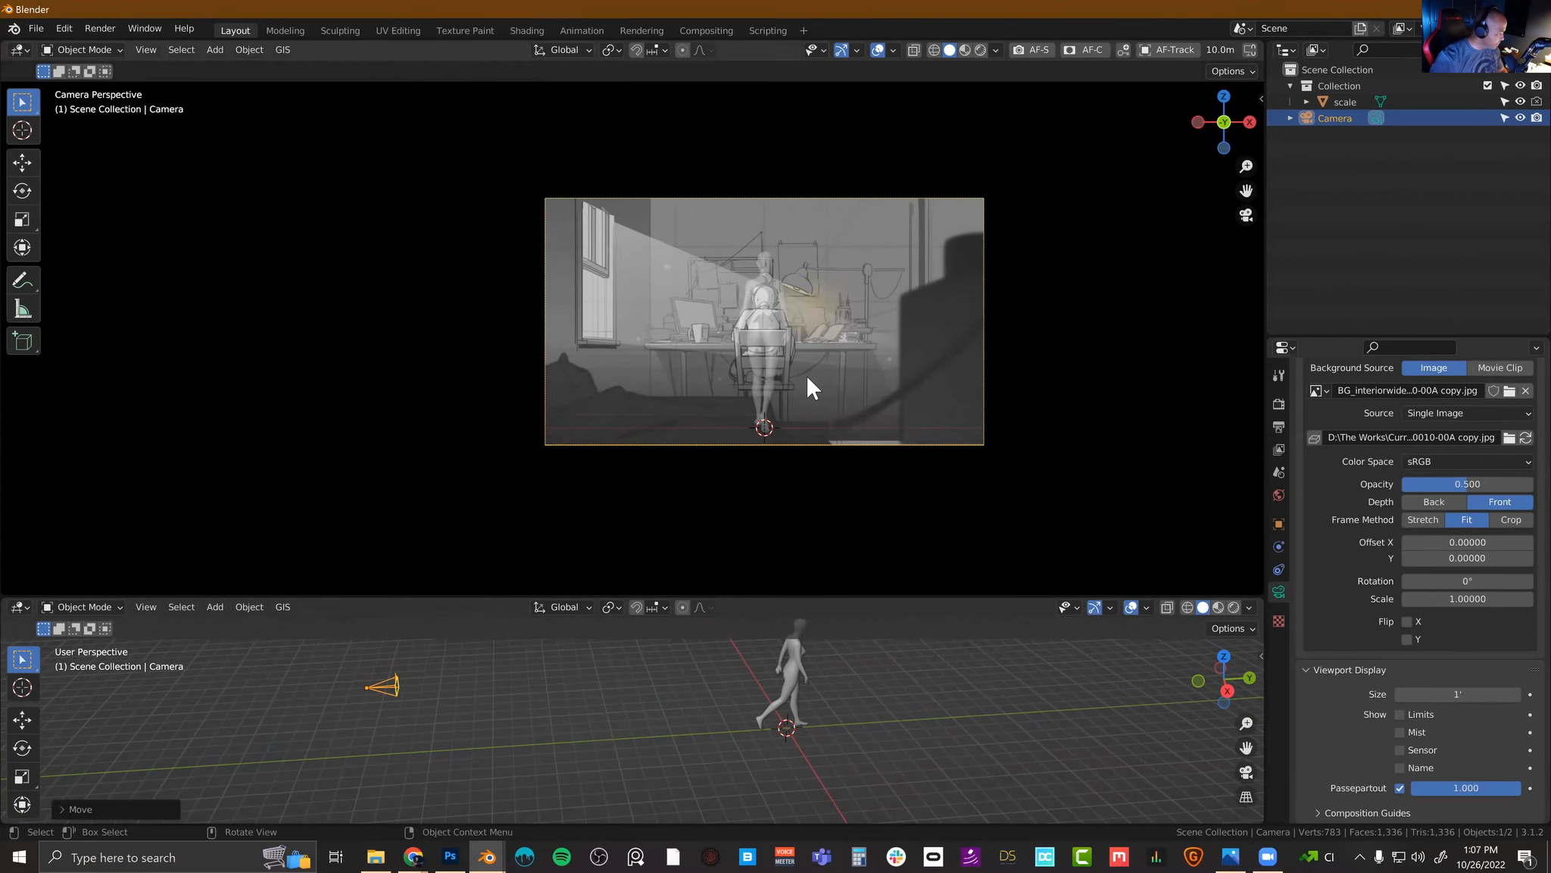
pyautogui.scroll(6, 806, 374)
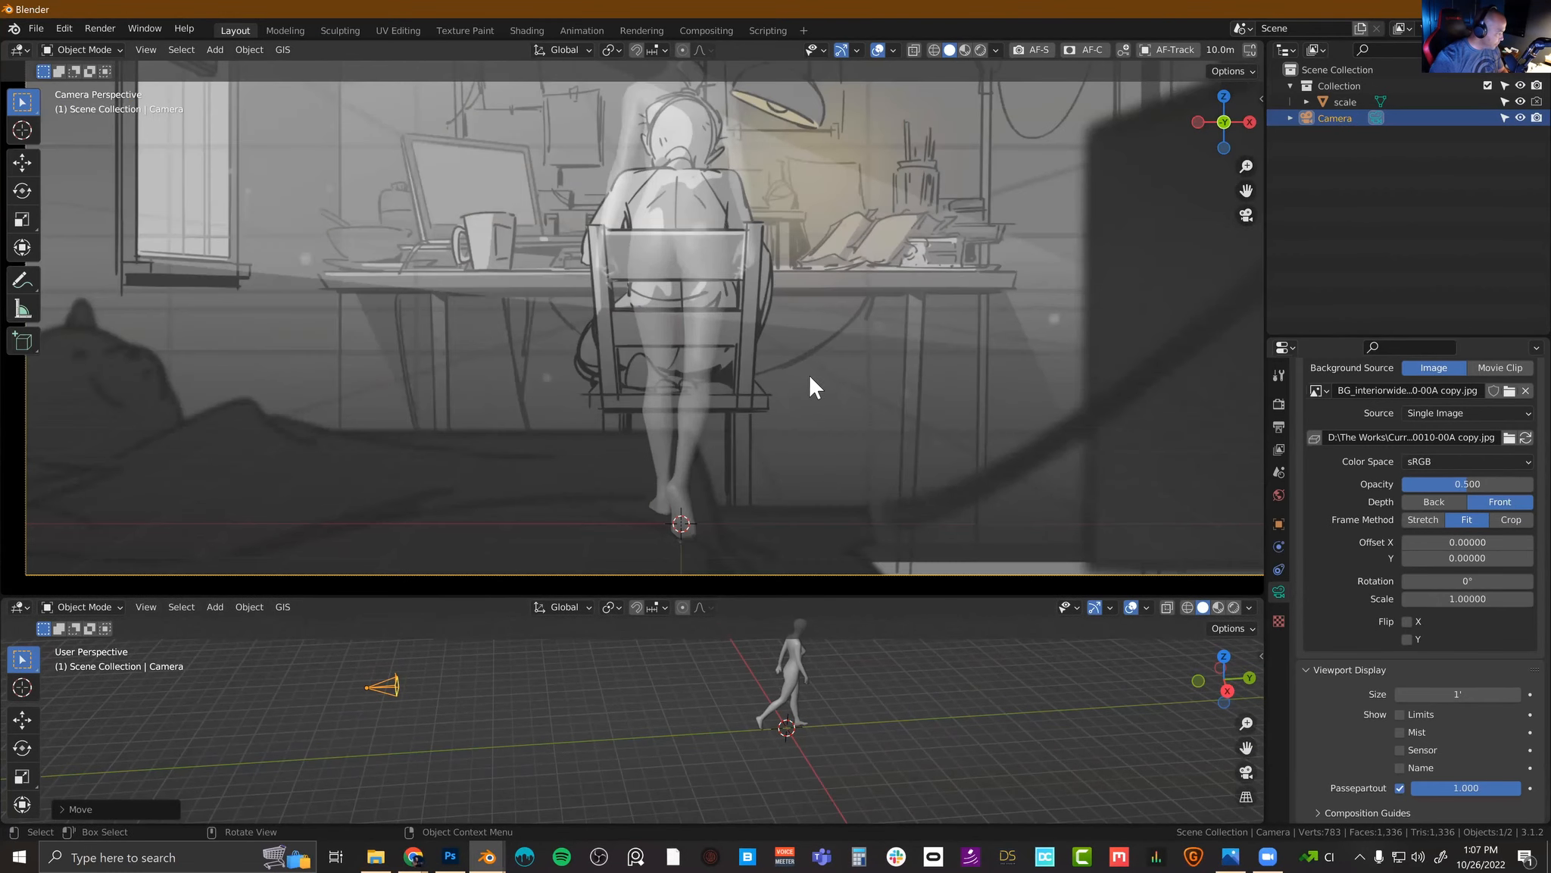
pyautogui.scroll(-1, 790, 281)
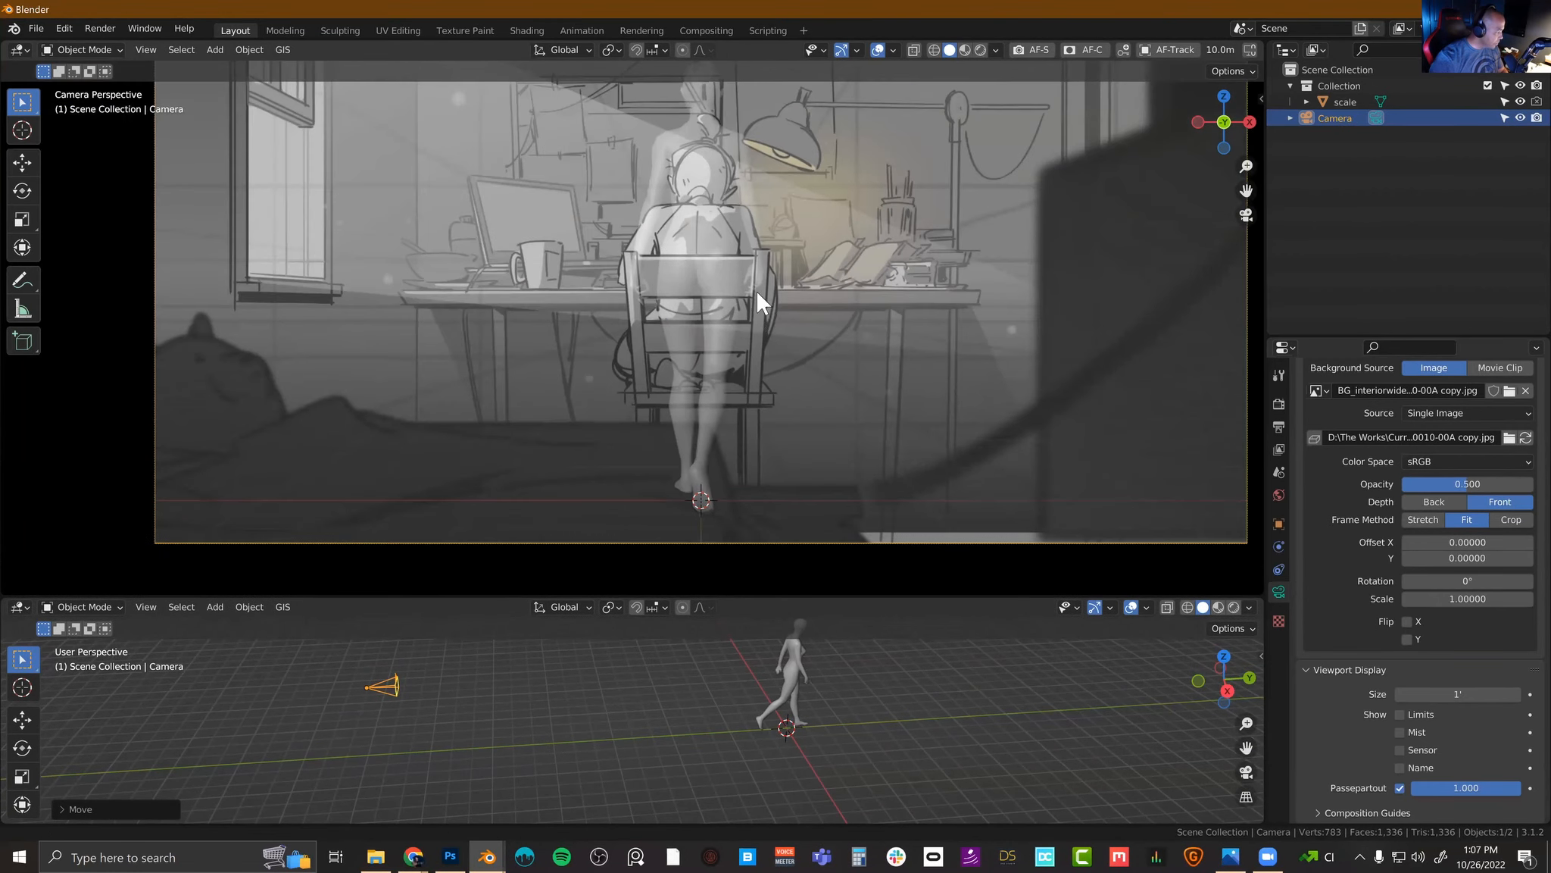
pyautogui.scroll(-1, 758, 292)
pyautogui.keyDown('shift'); pyautogui.moveTo(779, 211); pyautogui.dragTo(780, 284, button='middle'); pyautogui.keyUp('shift')
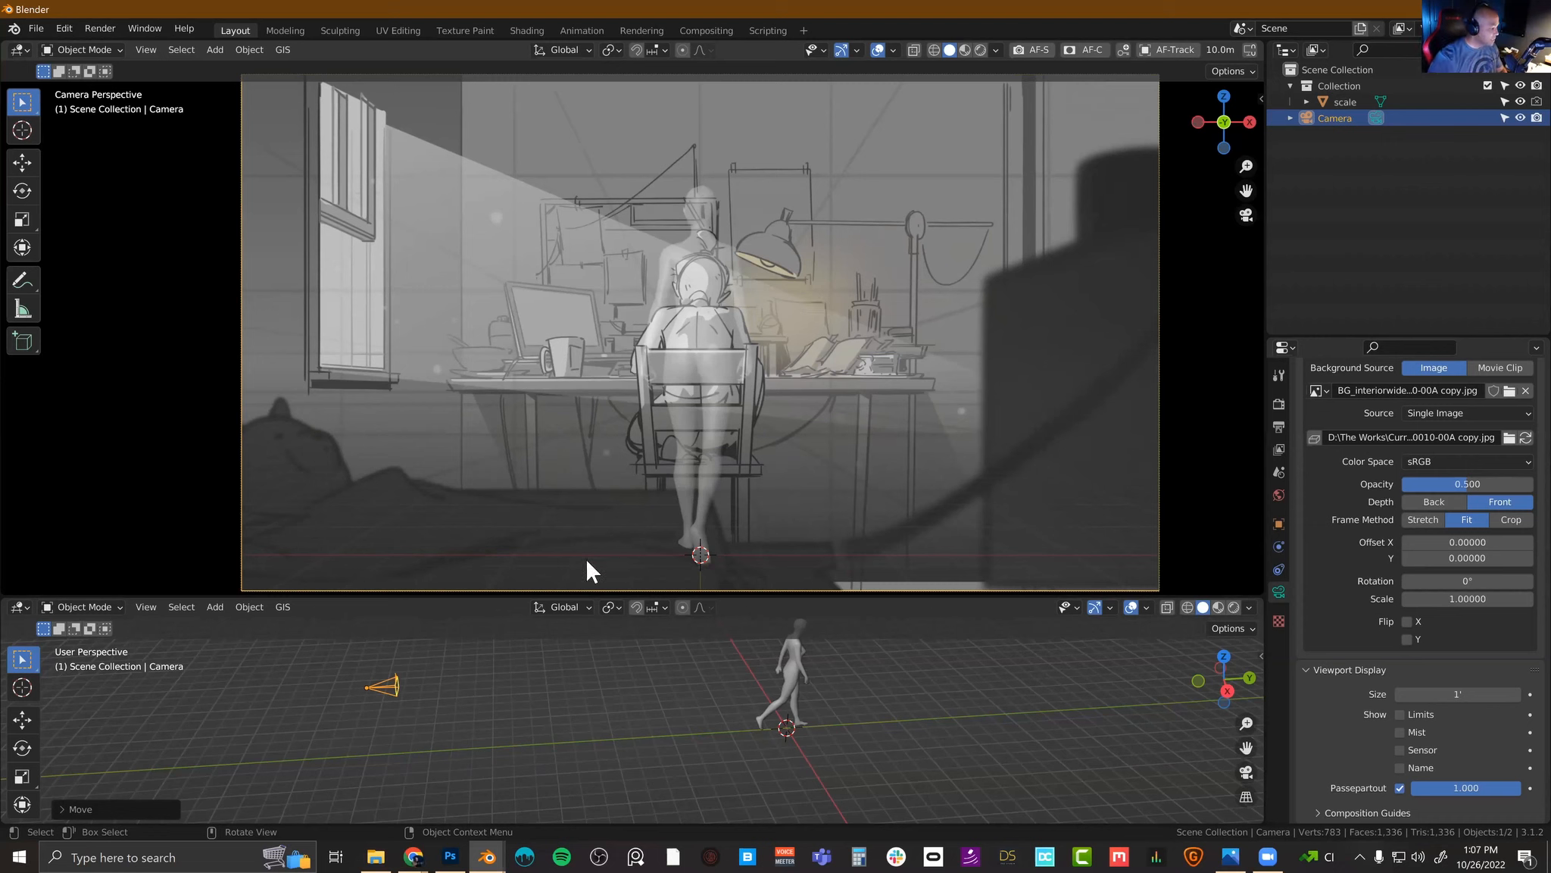
# Step: In the side view, tilt the camera slightly downward and lower it along Z to refit the scale figure in the frame
pyautogui.click(1227, 690)
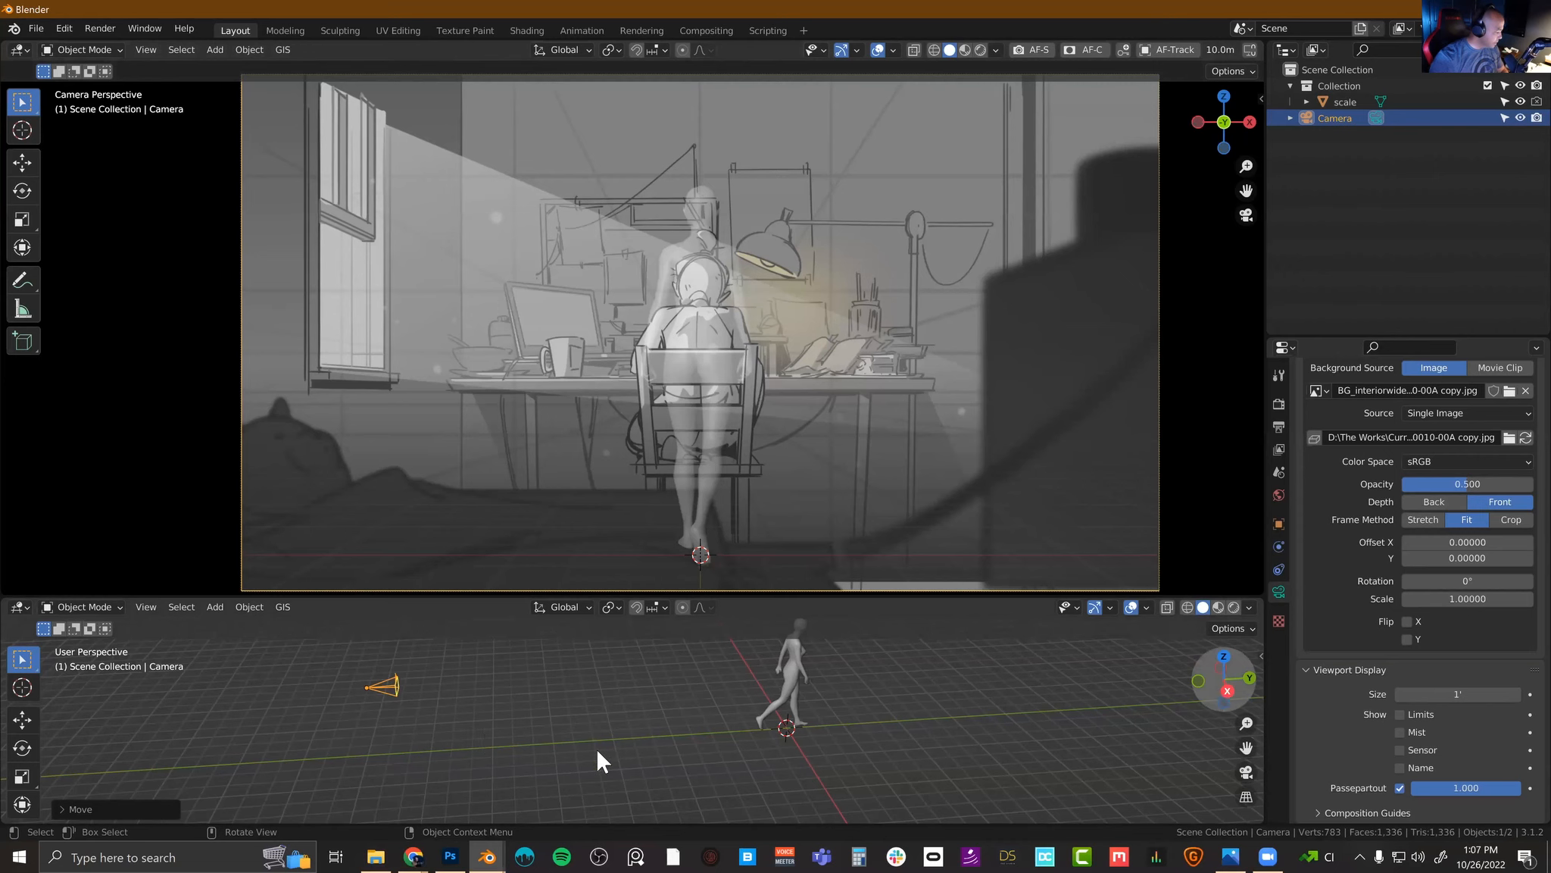
pyautogui.press('r')
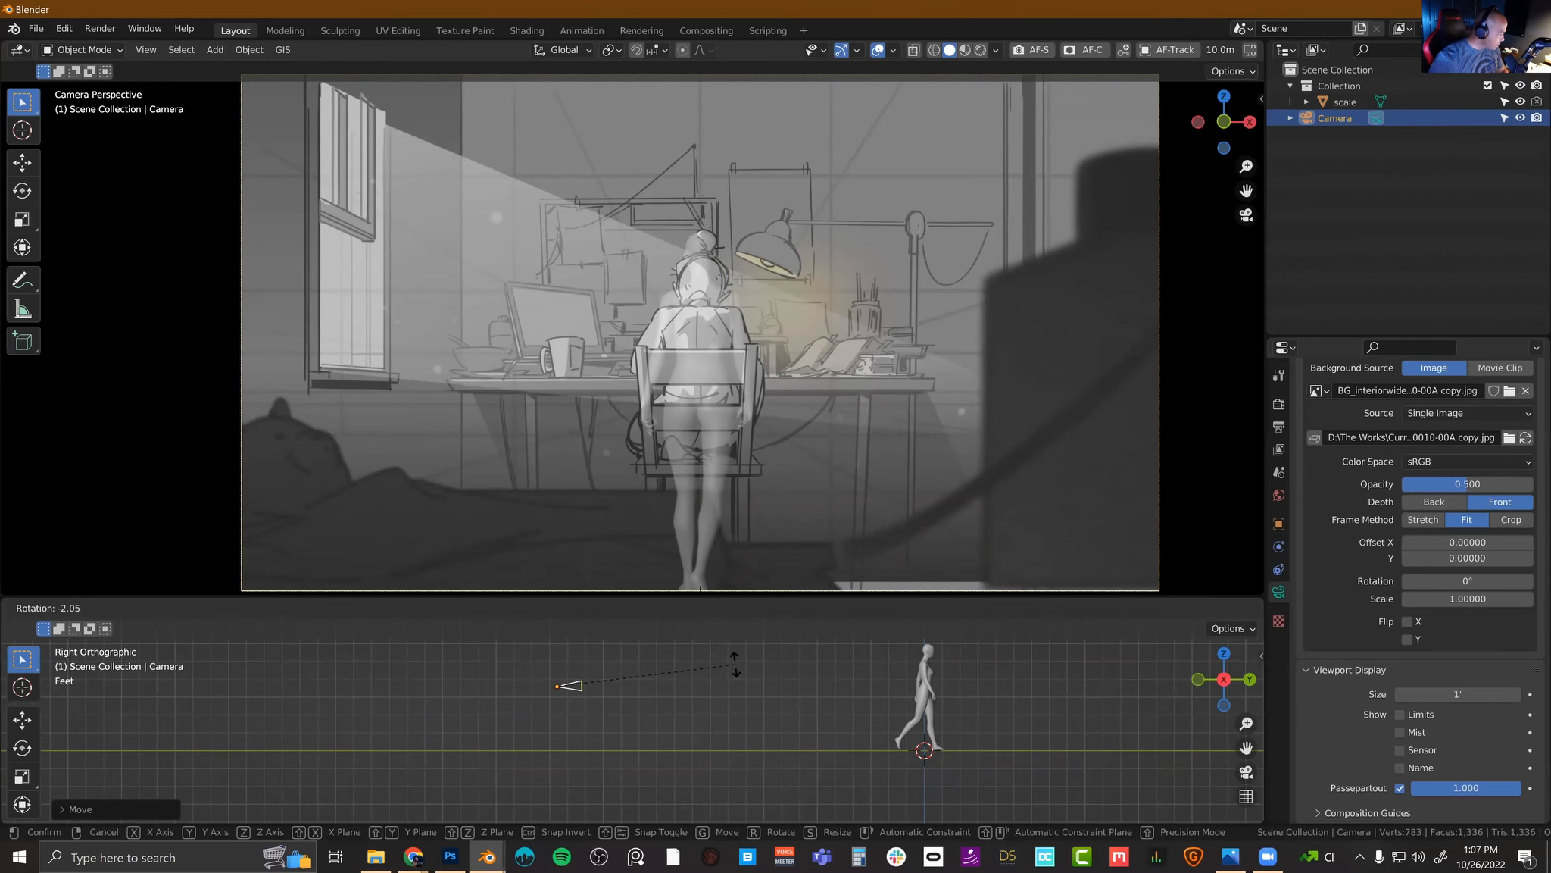
pyautogui.click(732, 662)
pyautogui.press('g')
pyautogui.press('z')
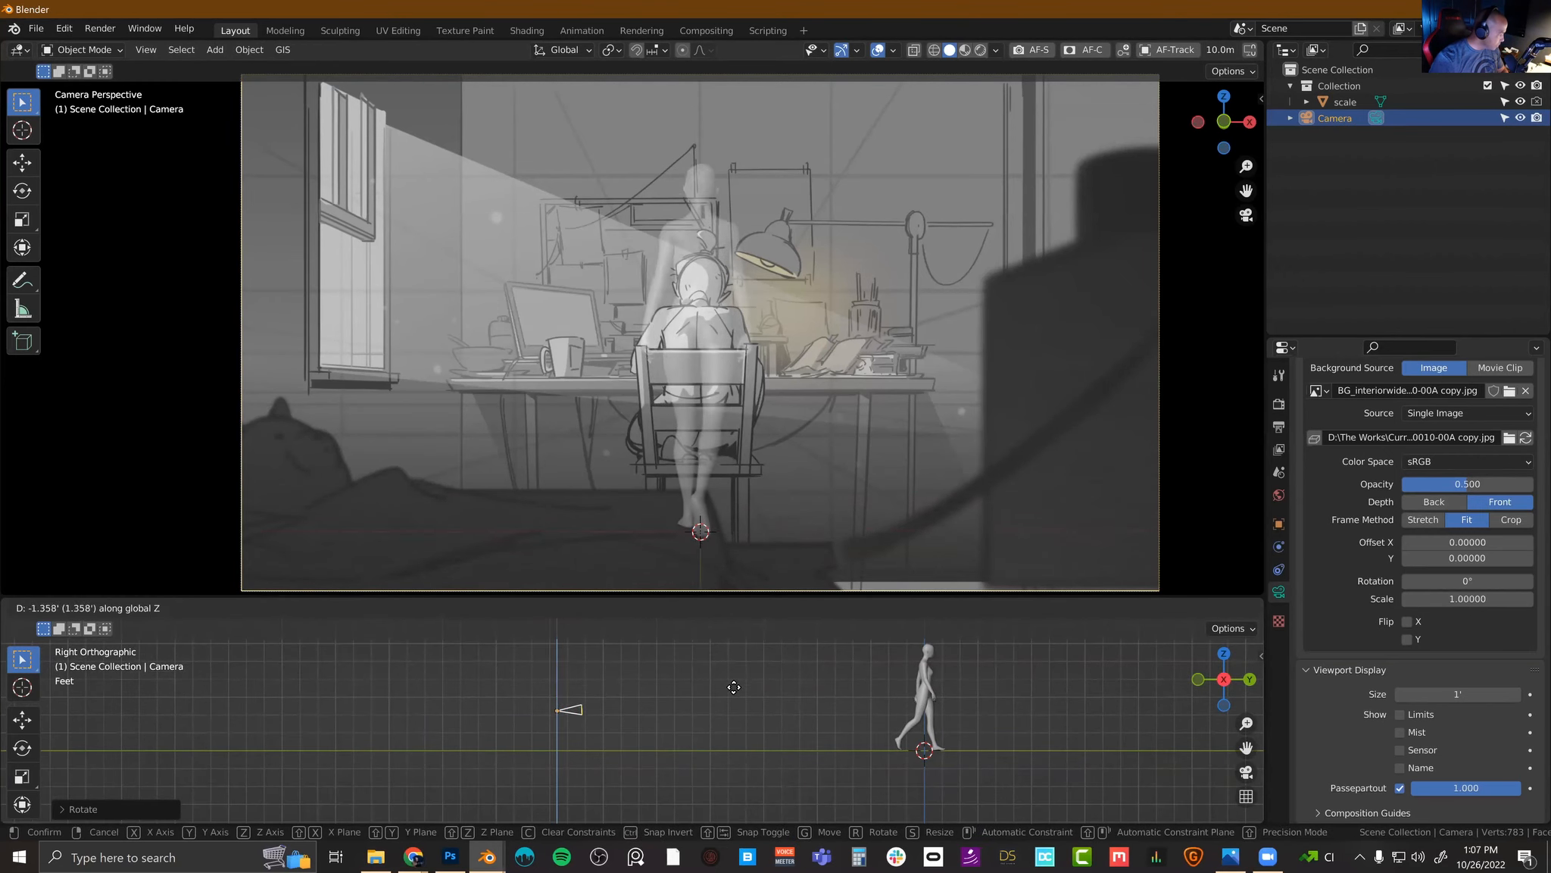
pyautogui.click(733, 686)
# Step: Add a plane at the figure's feet and scale it up into a large ground floor
pyautogui.keyDown('shift'); pyautogui.moveTo(961, 705); pyautogui.dragTo(790, 729, button='middle'); pyautogui.keyUp('shift')
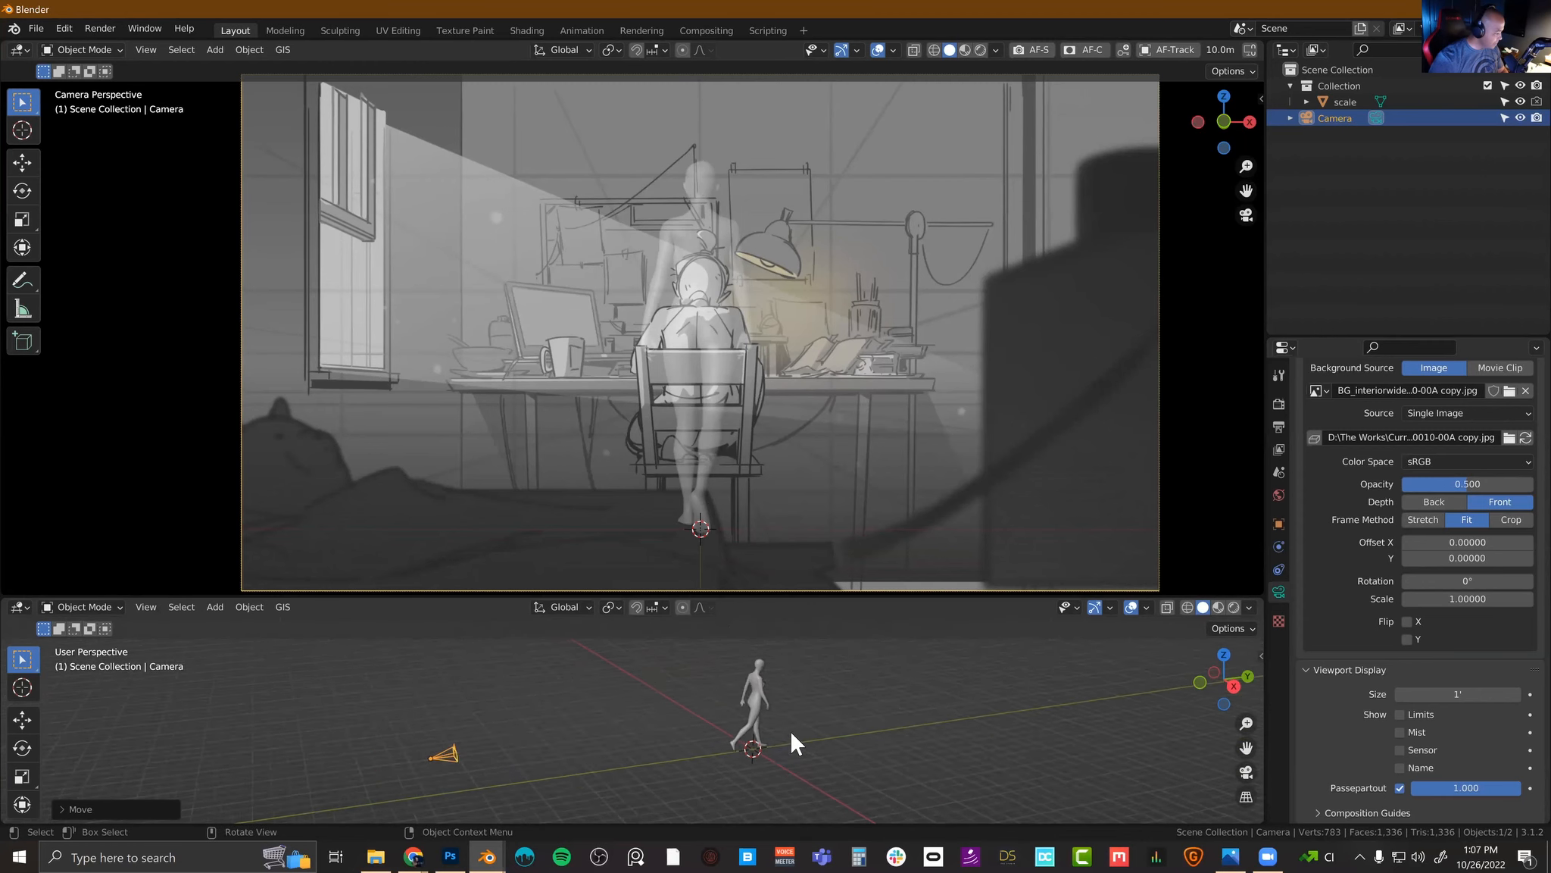
pyautogui.hotkey('shift', 'a')
pyautogui.moveTo(725, 478)
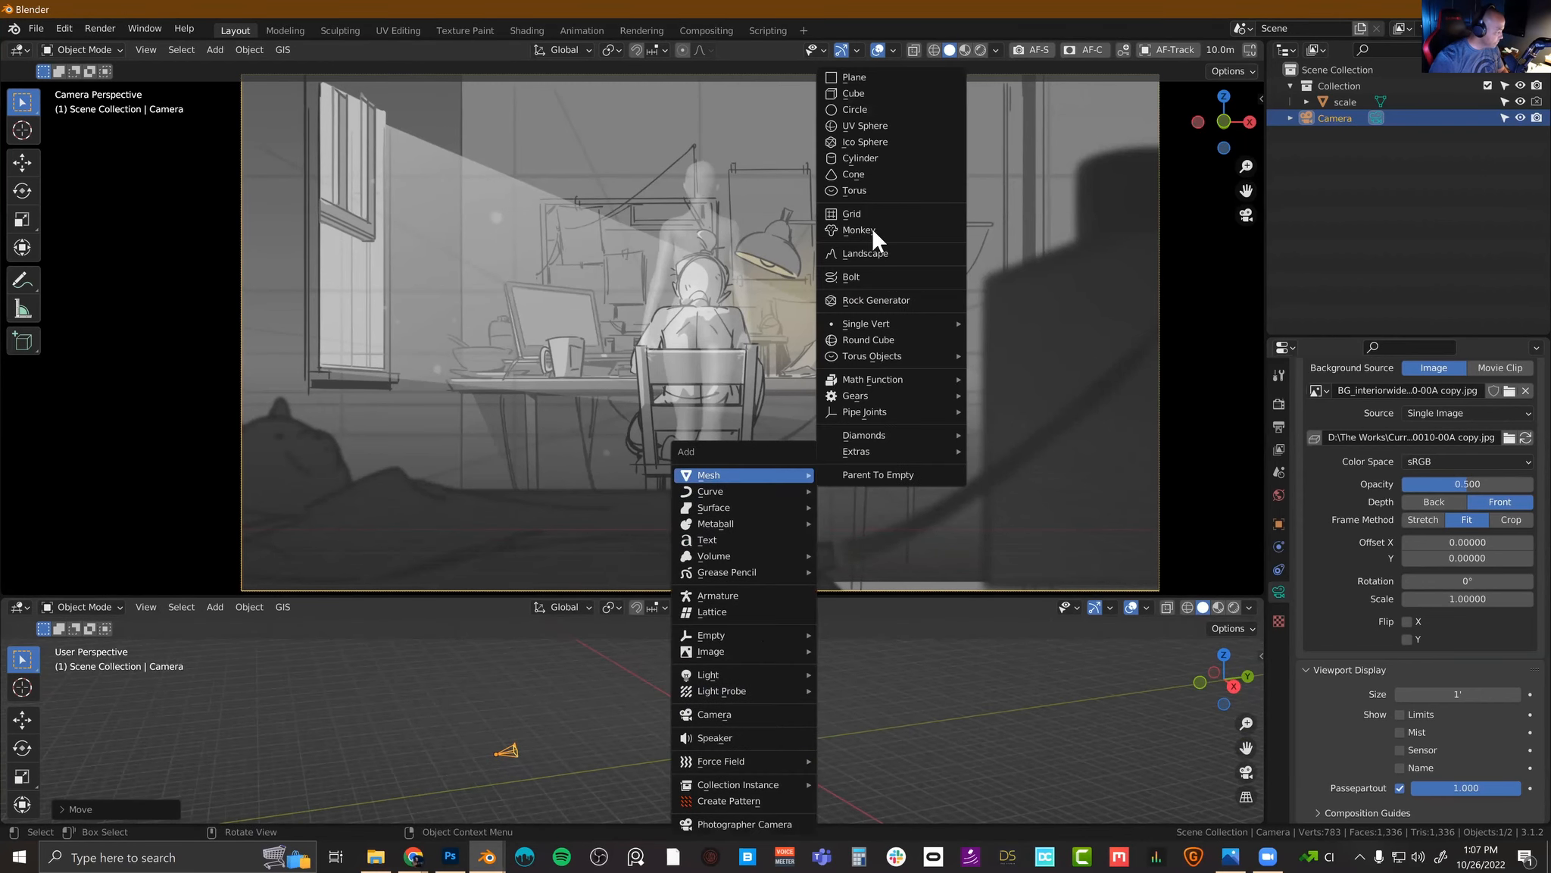
pyautogui.click(856, 76)
pyautogui.press('s')
pyautogui.click(1030, 716)
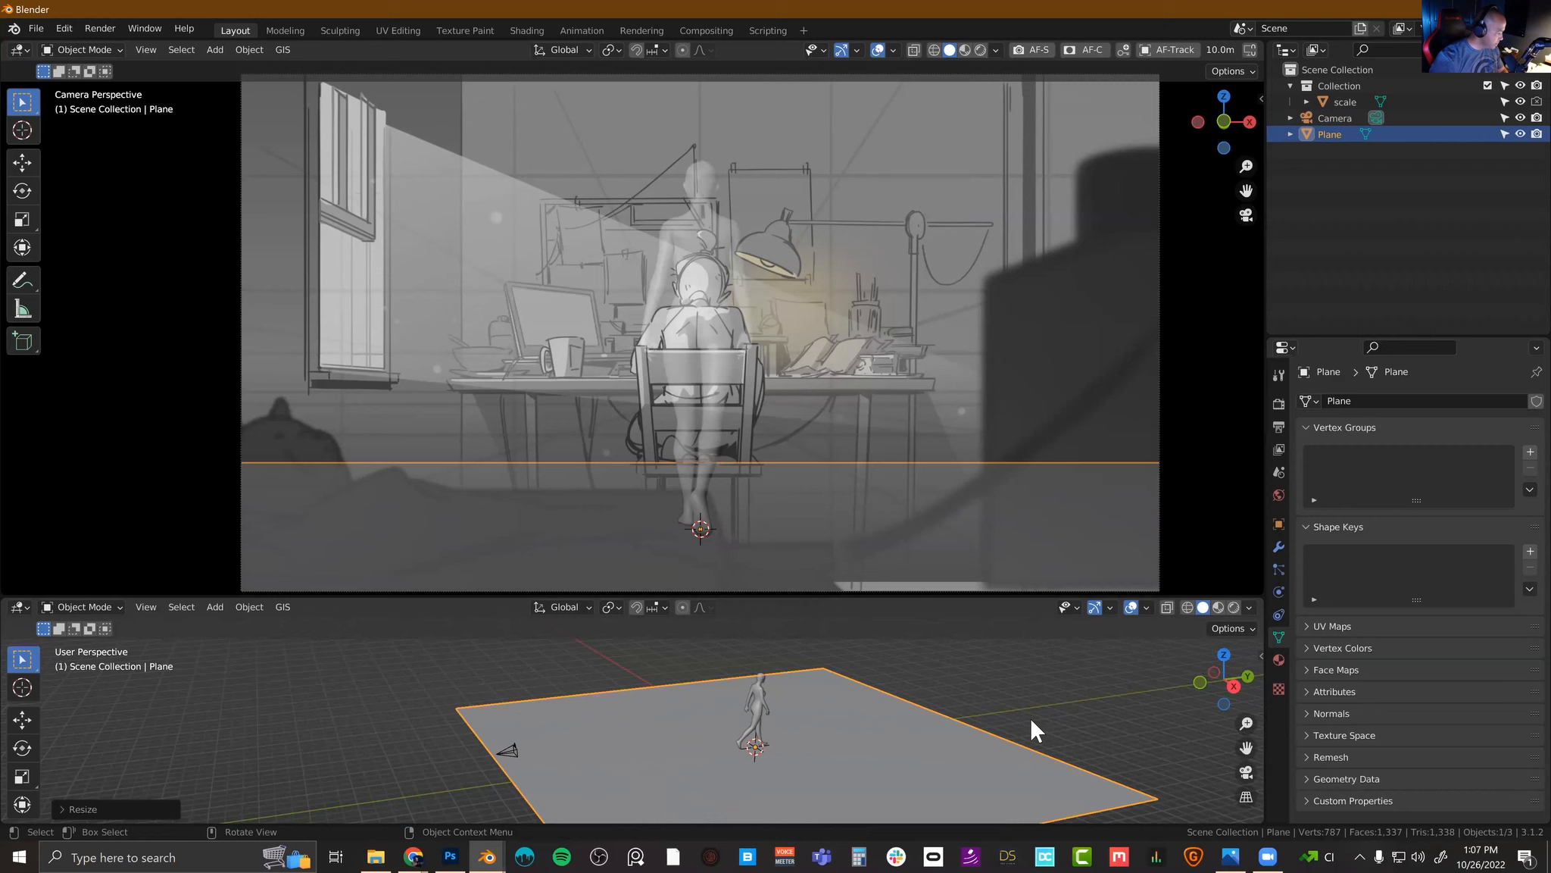
pyautogui.keyDown('shift'); pyautogui.moveTo(891, 733); pyautogui.dragTo(825, 711, button='middle'); pyautogui.keyUp('shift')
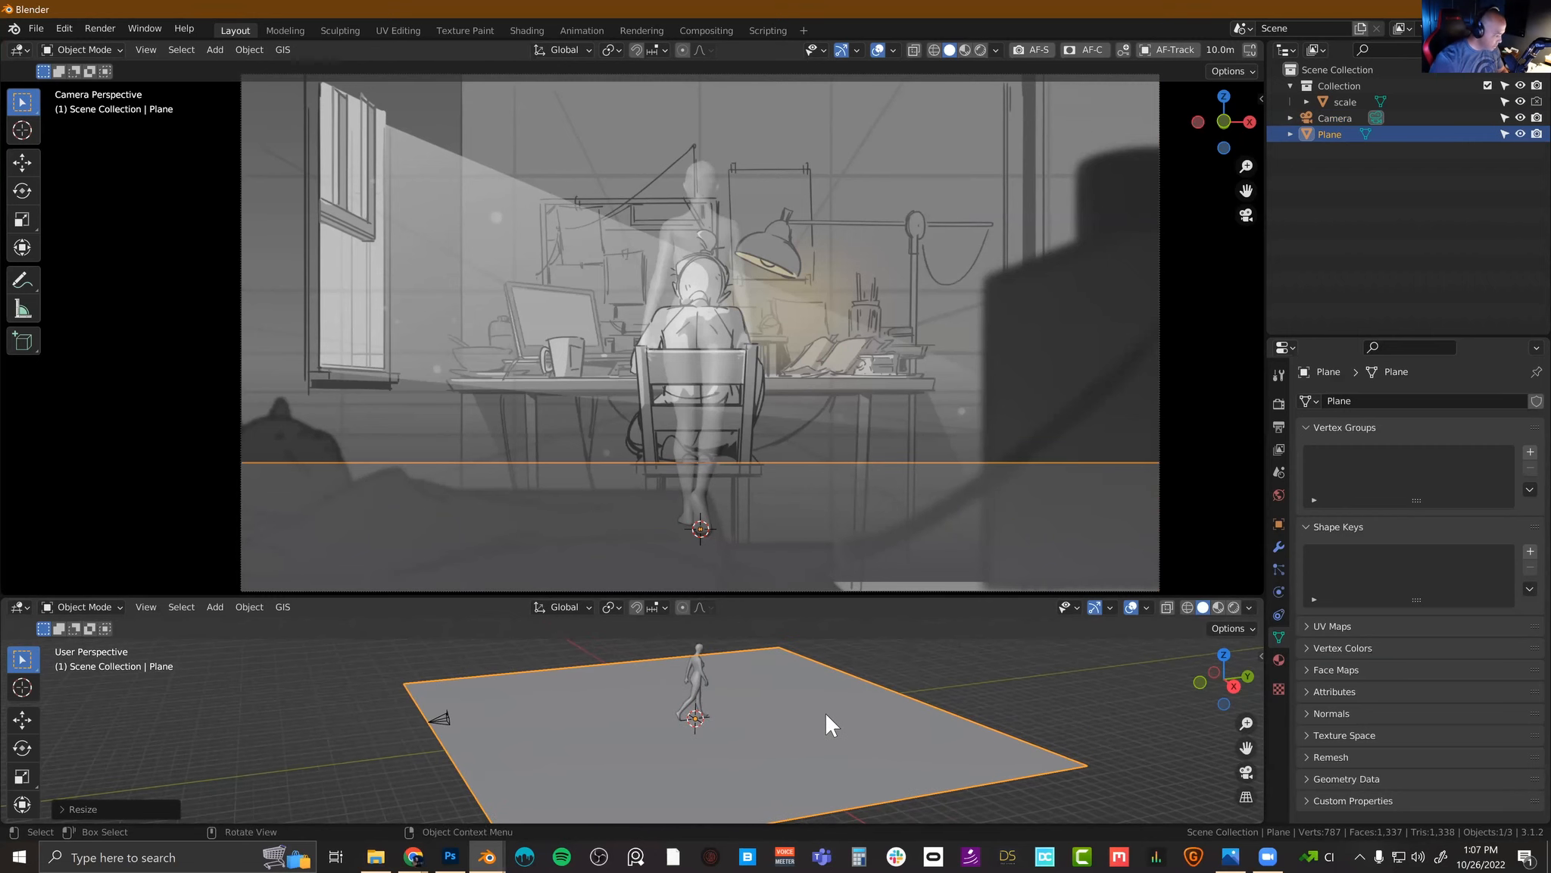
# Step: Add a cube and flatten it along Z into a thin tabletop slab
pyautogui.hotkey('shift', 'a')
pyautogui.moveTo(789, 471)
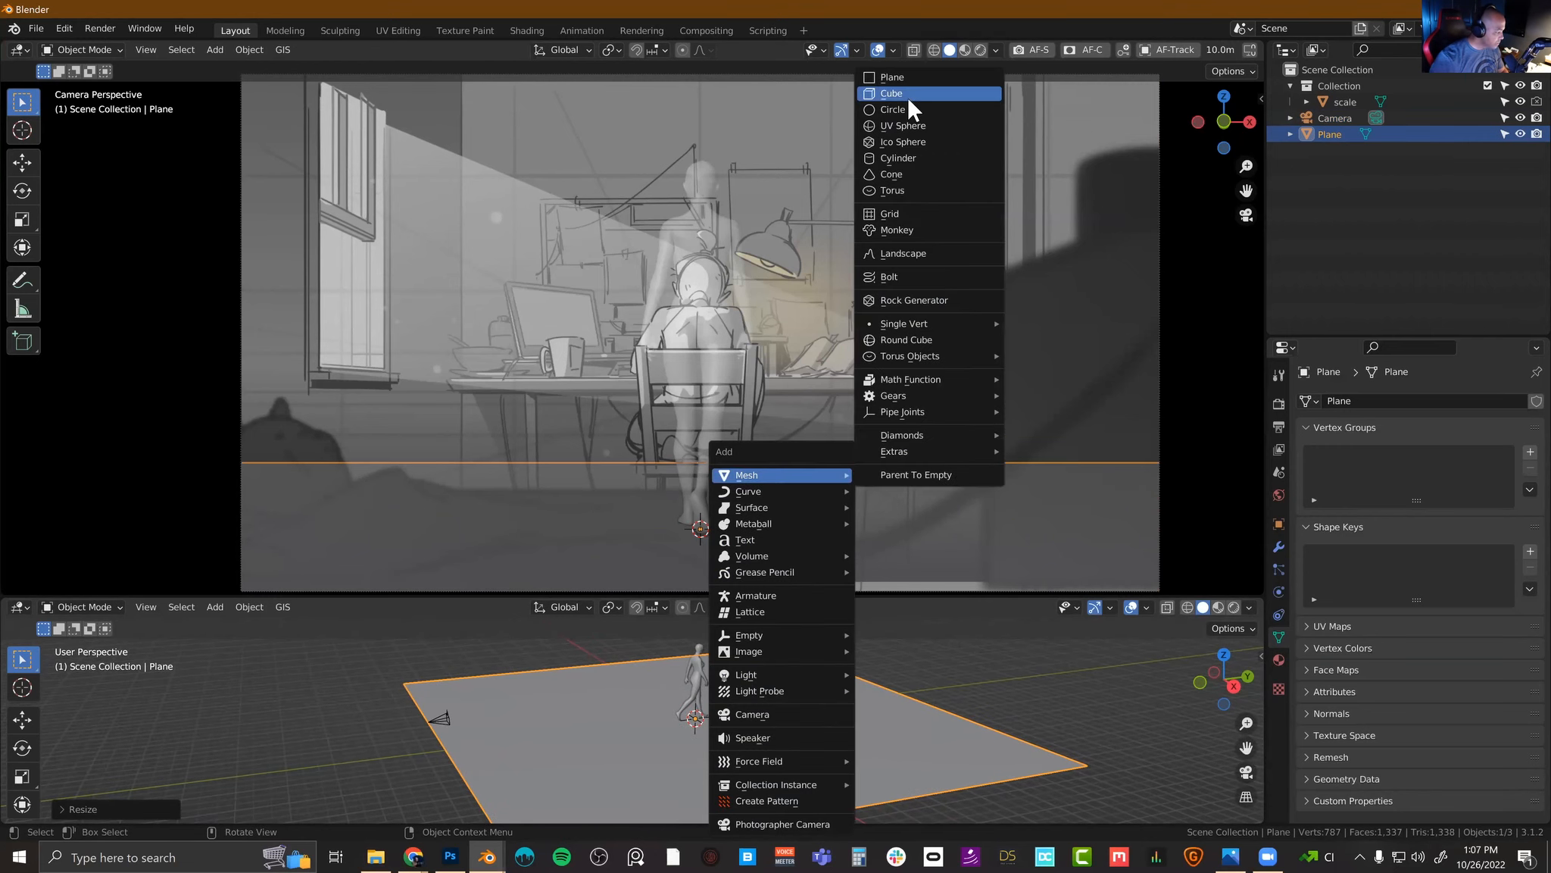
pyautogui.click(878, 93)
pyautogui.click(1234, 687)
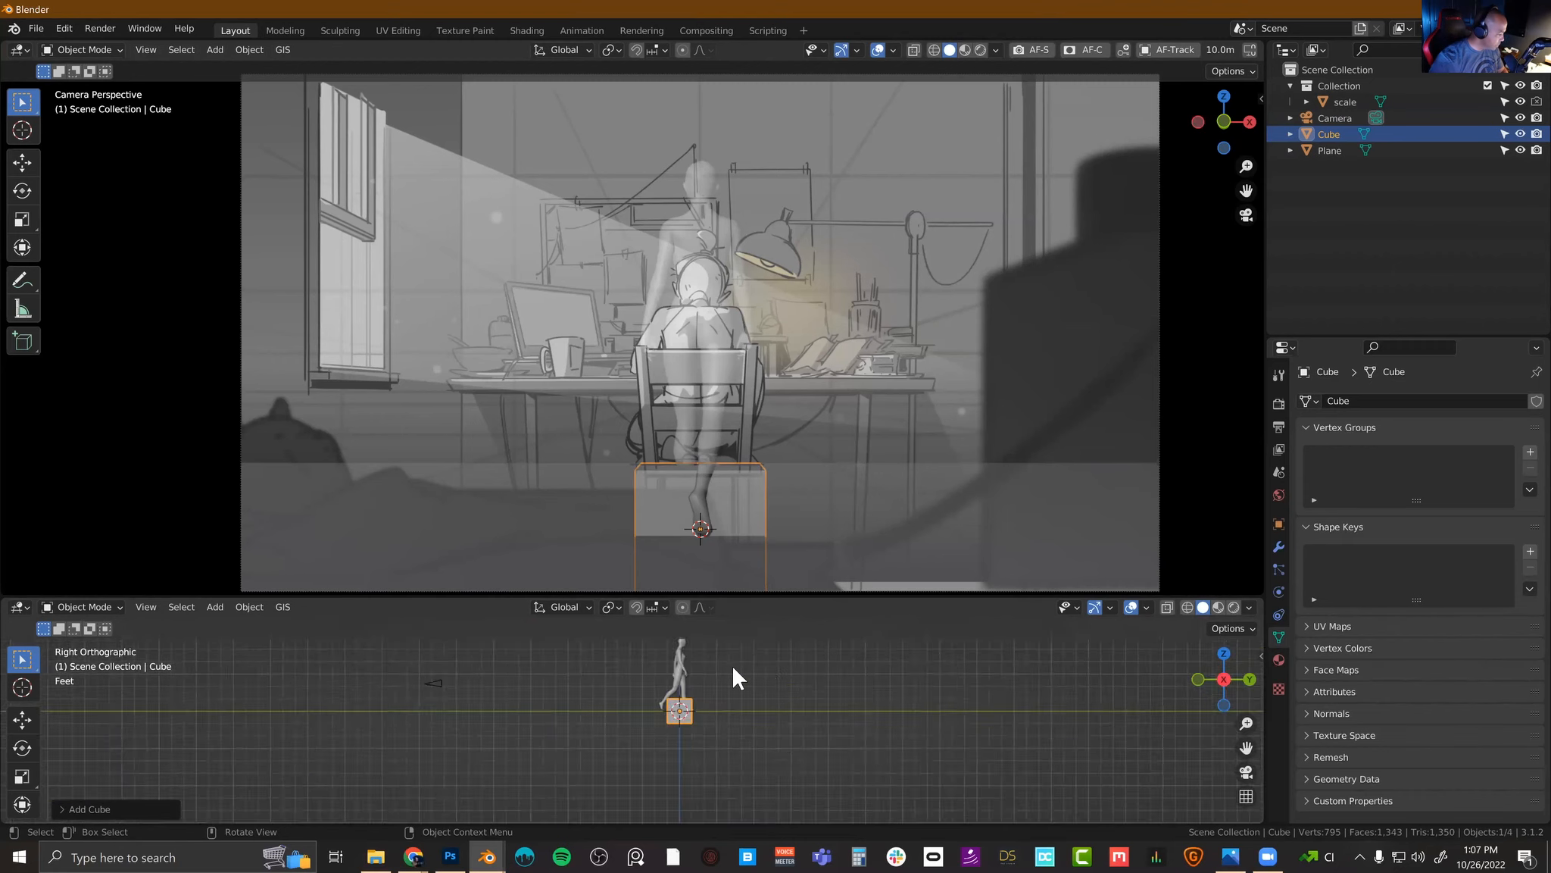
pyautogui.scroll(2, 731, 662)
pyautogui.press('s')
pyautogui.press('z')
pyautogui.click(679, 729)
# Step: Move the slab up to desk height in front of the figure and widen it along X to match the sketched desk
pyautogui.press('g')
pyautogui.press('z')
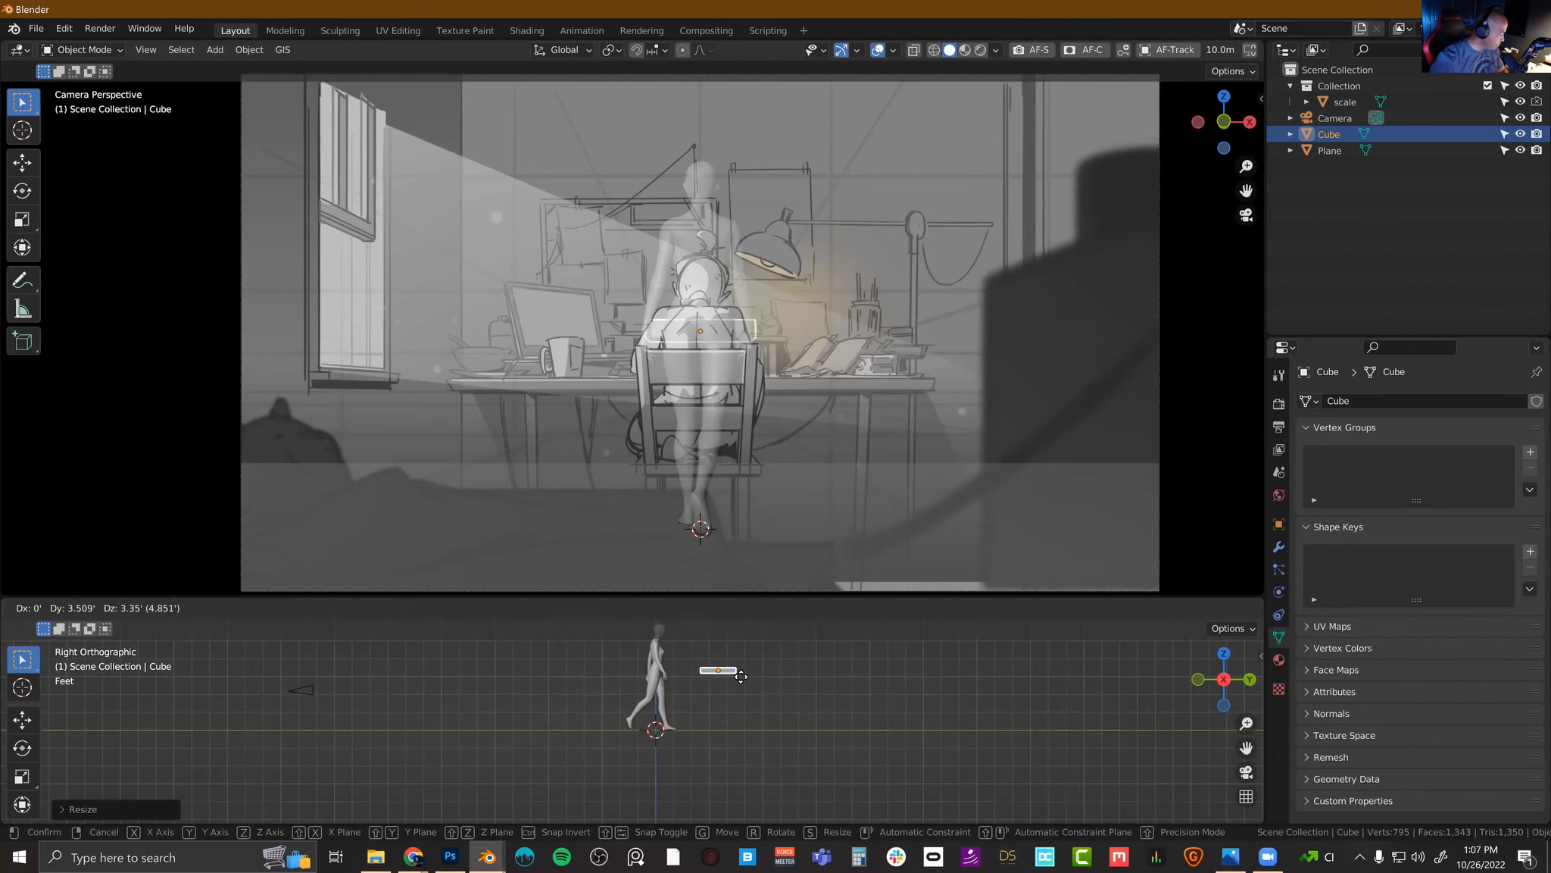
pyautogui.click(732, 677)
pyautogui.moveTo(731, 677); pyautogui.dragTo(850, 710, button='middle')
pyautogui.press('s')
pyautogui.press('x')
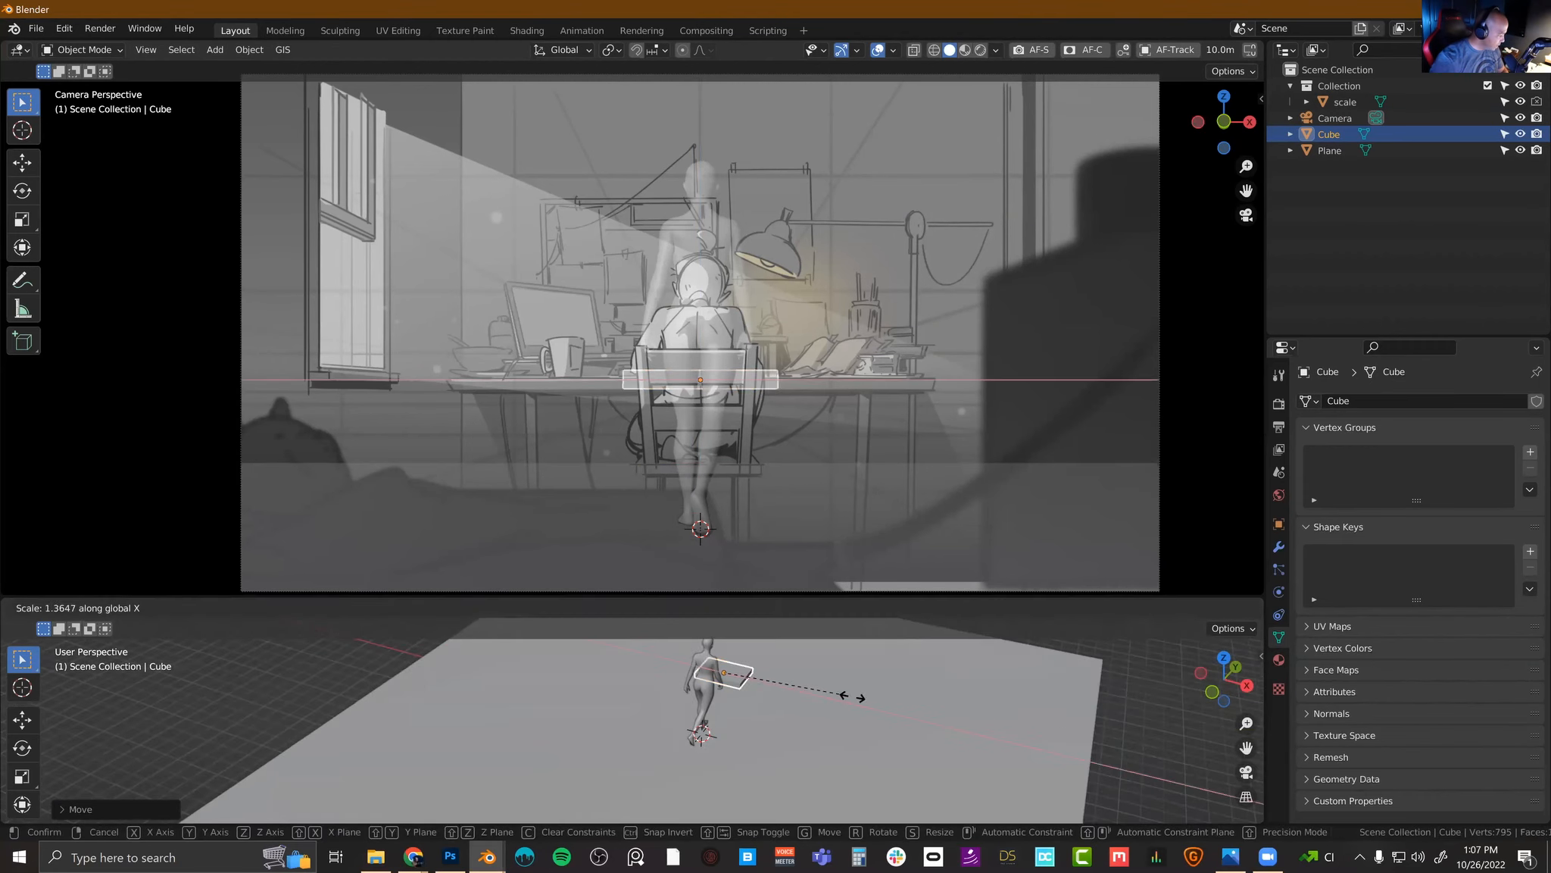
pyautogui.click(1110, 726)
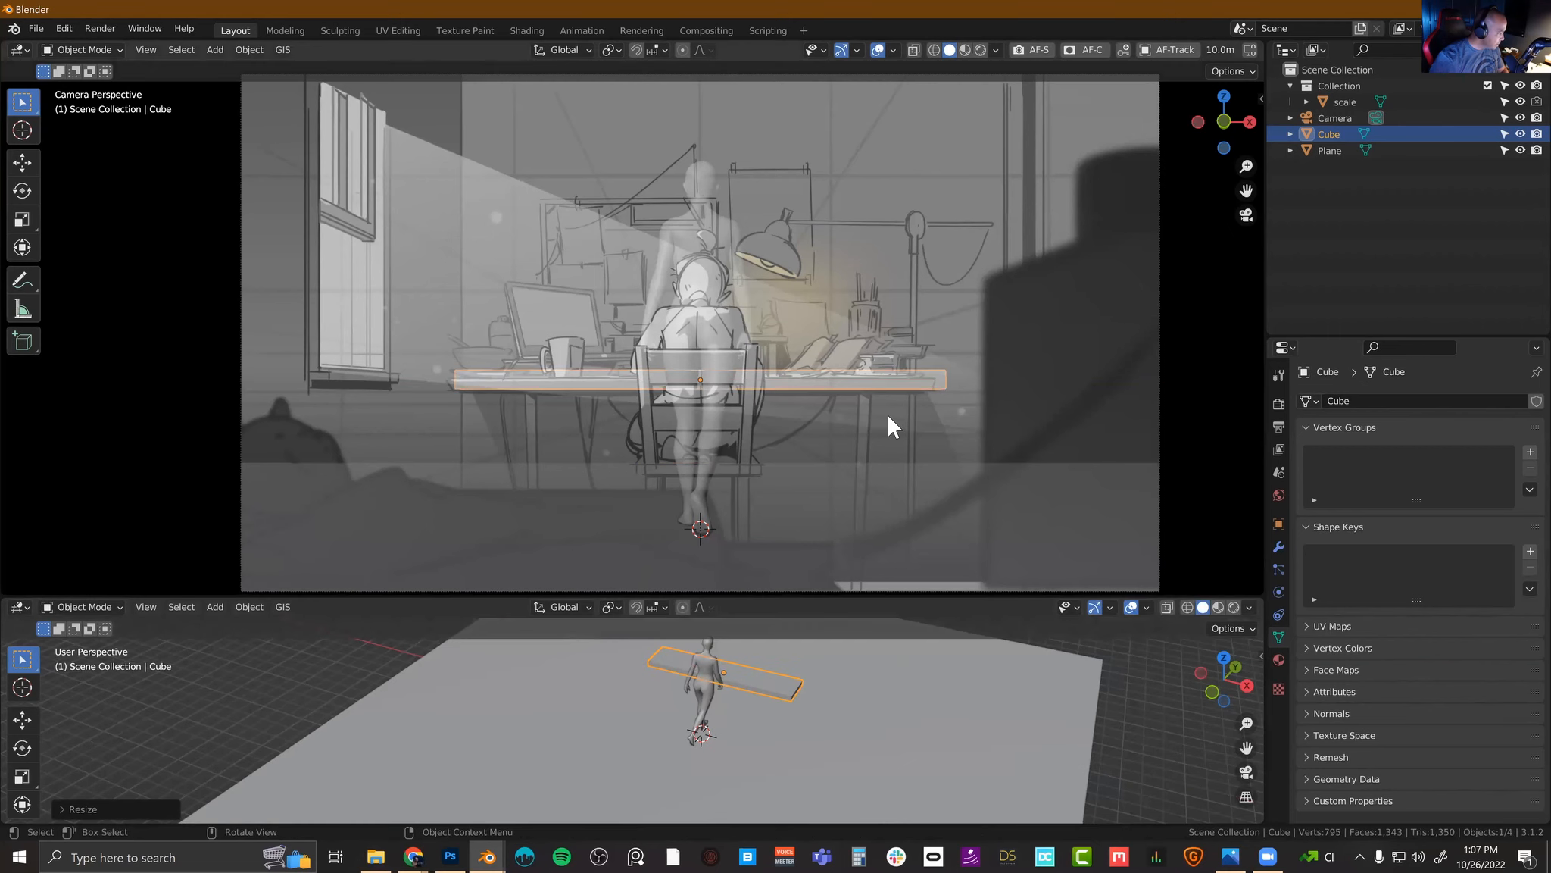
pyautogui.press('g')
pyautogui.click(875, 414)
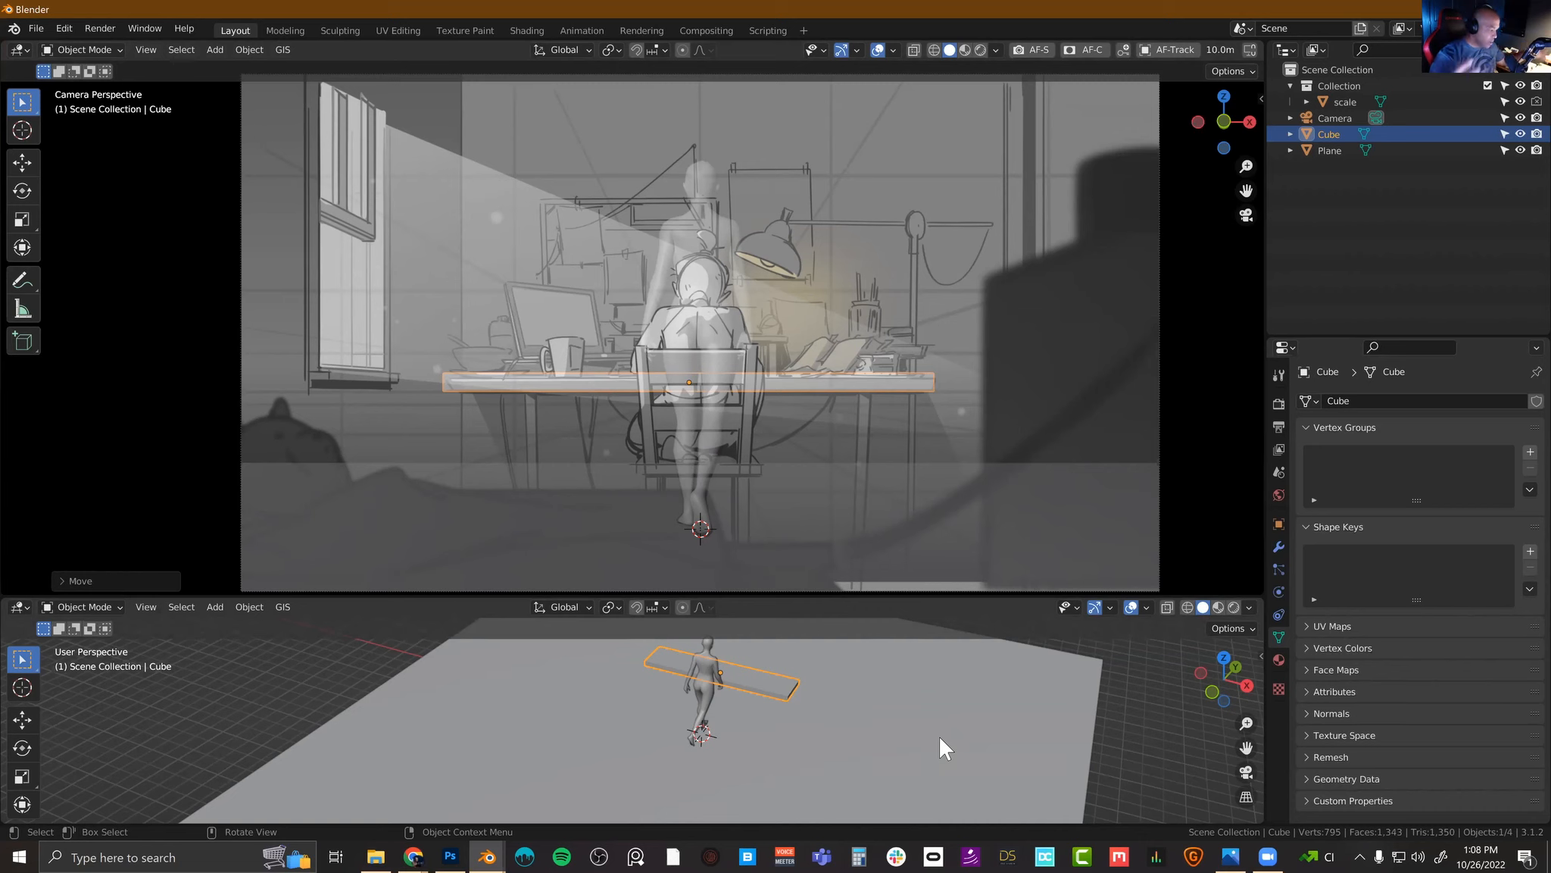
# Step: Deepen the tabletop slab along Y by a factor of about 1.47
pyautogui.moveTo(933, 729); pyautogui.dragTo(853, 604, button='middle')
pyautogui.moveTo(777, 662); pyautogui.dragTo(510, 701, button='middle')
pyautogui.click(480, 713)
pyautogui.click(777, 665)
pyautogui.moveTo(909, 687); pyautogui.dragTo(850, 693, button='middle')
pyautogui.press('s')
pyautogui.press('y')
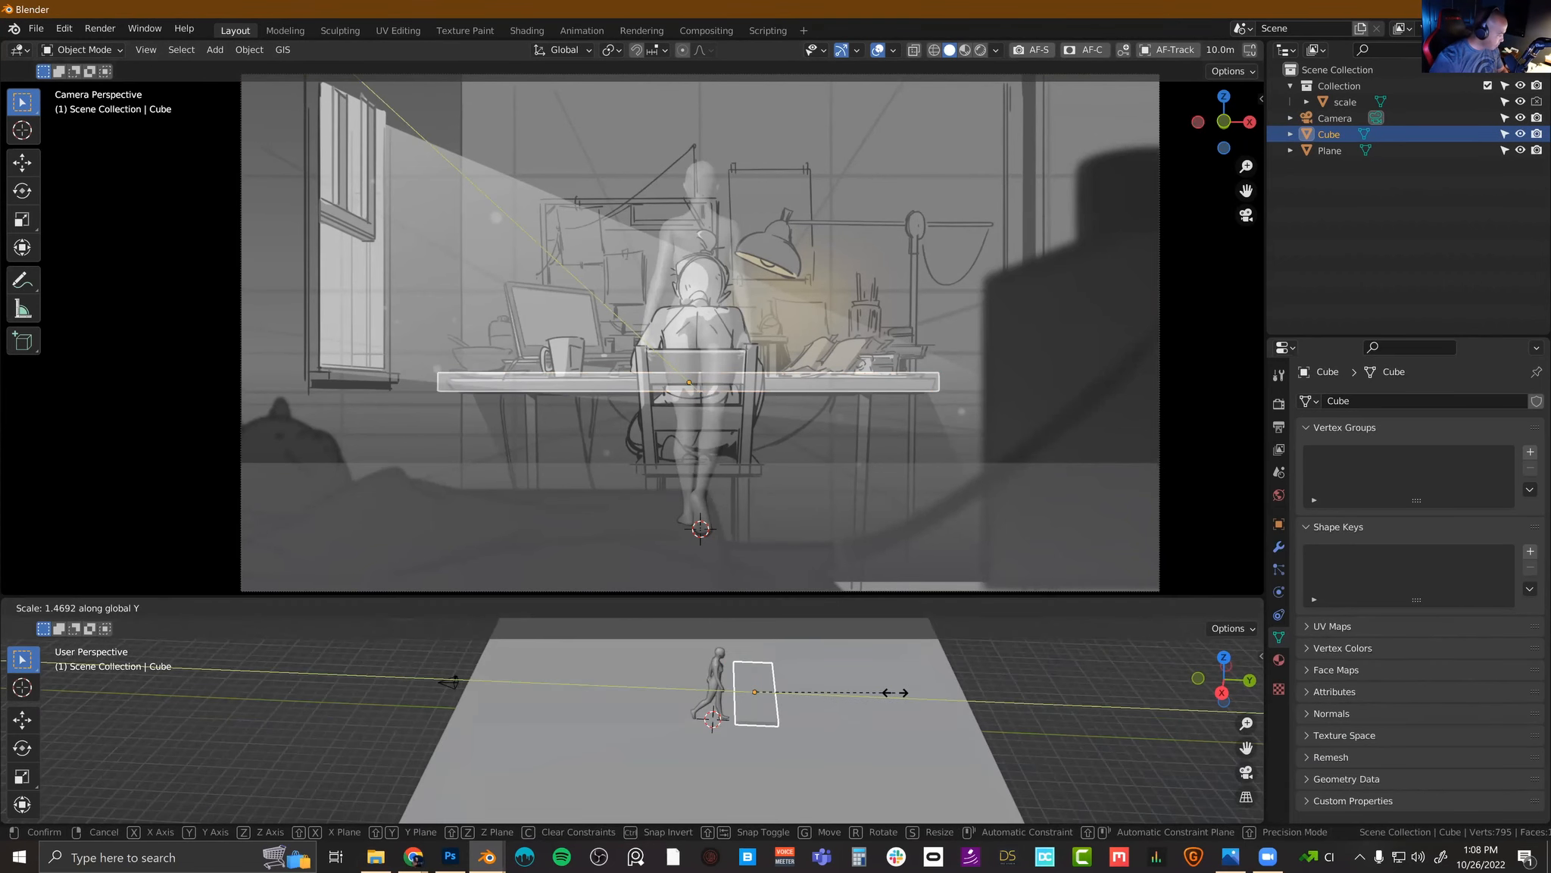
pyautogui.click(894, 692)
# Step: Select the camera and, in the side view, rotate and move it to bring the slab back onto the sketched desk
pyautogui.click(459, 684)
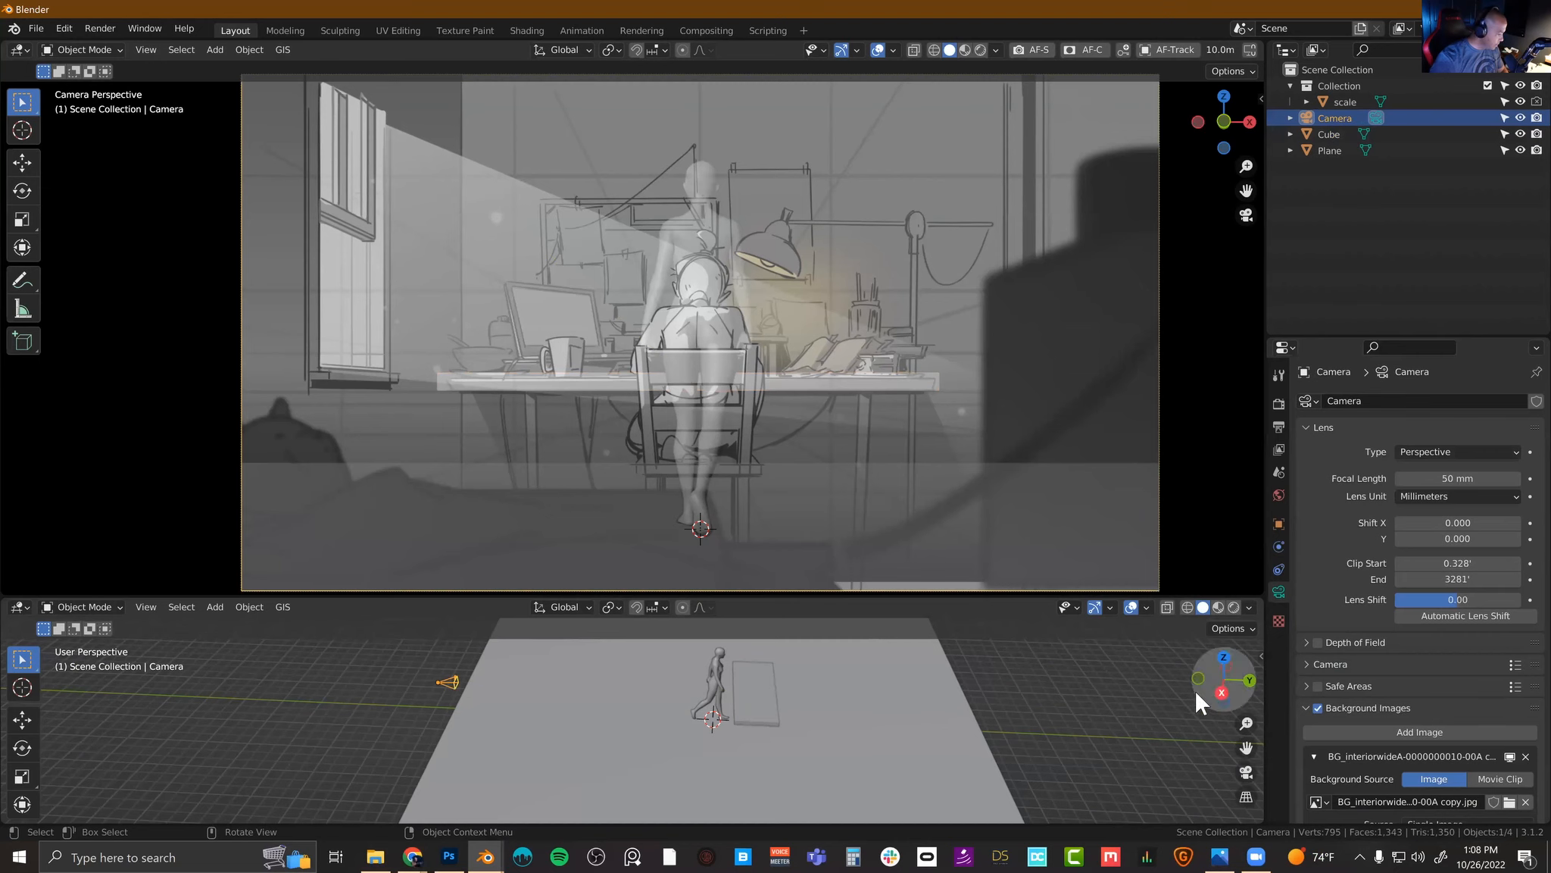
pyautogui.click(1221, 692)
pyautogui.scroll(4, 590, 704)
pyautogui.press('r')
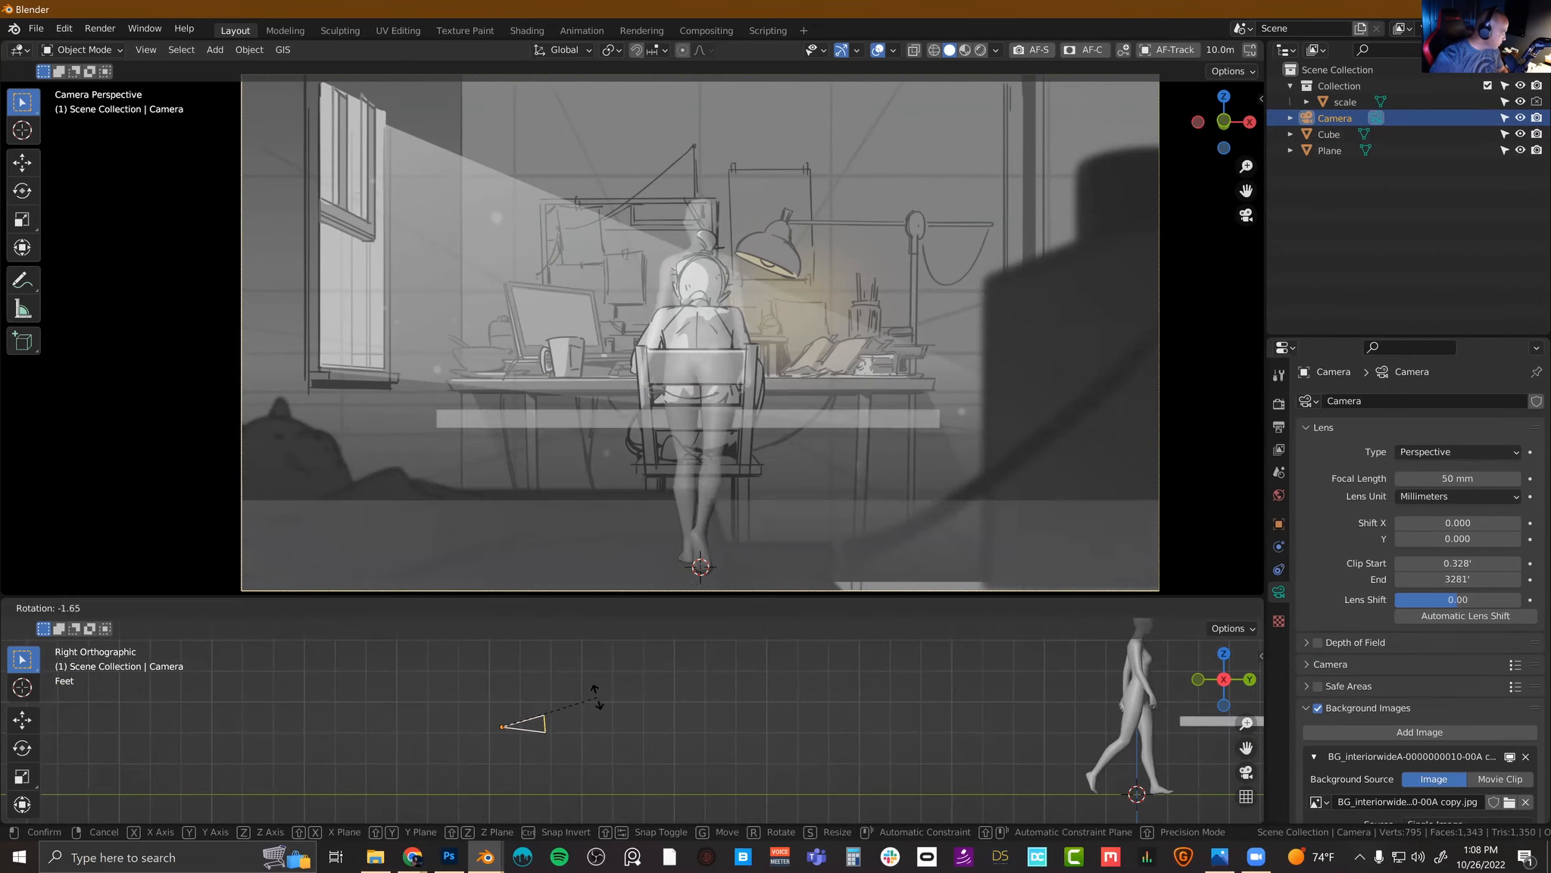
pyautogui.click(550, 728)
pyautogui.scroll(3, 557, 727)
pyautogui.press('g')
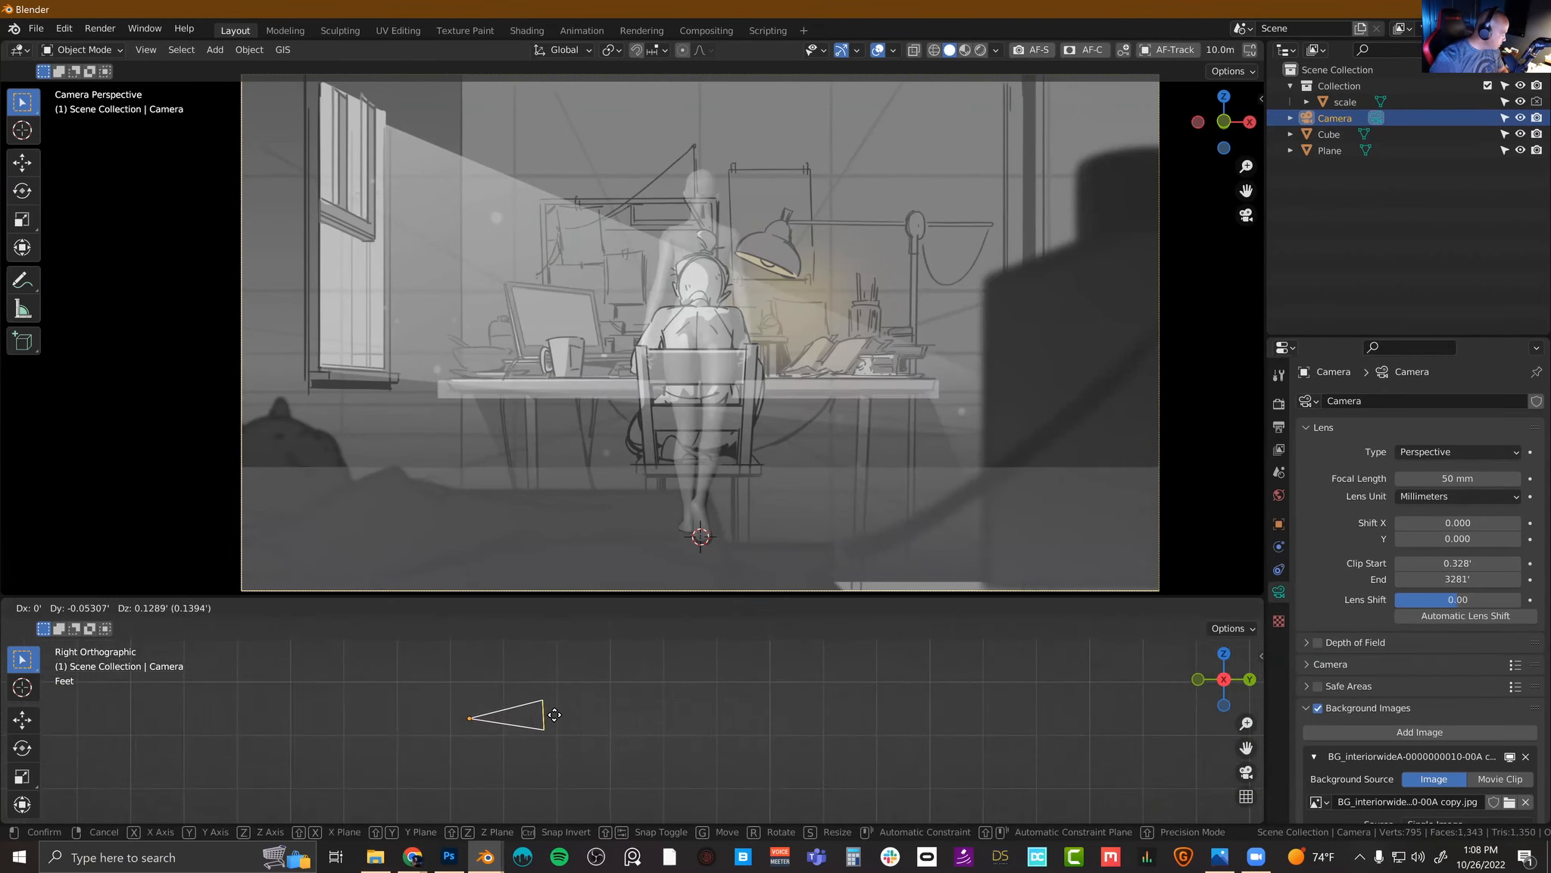
pyautogui.click(559, 713)
# Step: Fine-tune the camera by alternating small tilts and moves until the slab and figure sit over the drawn desk and seated character
pyautogui.press('r')
pyautogui.click(586, 718)
pyautogui.press('g')
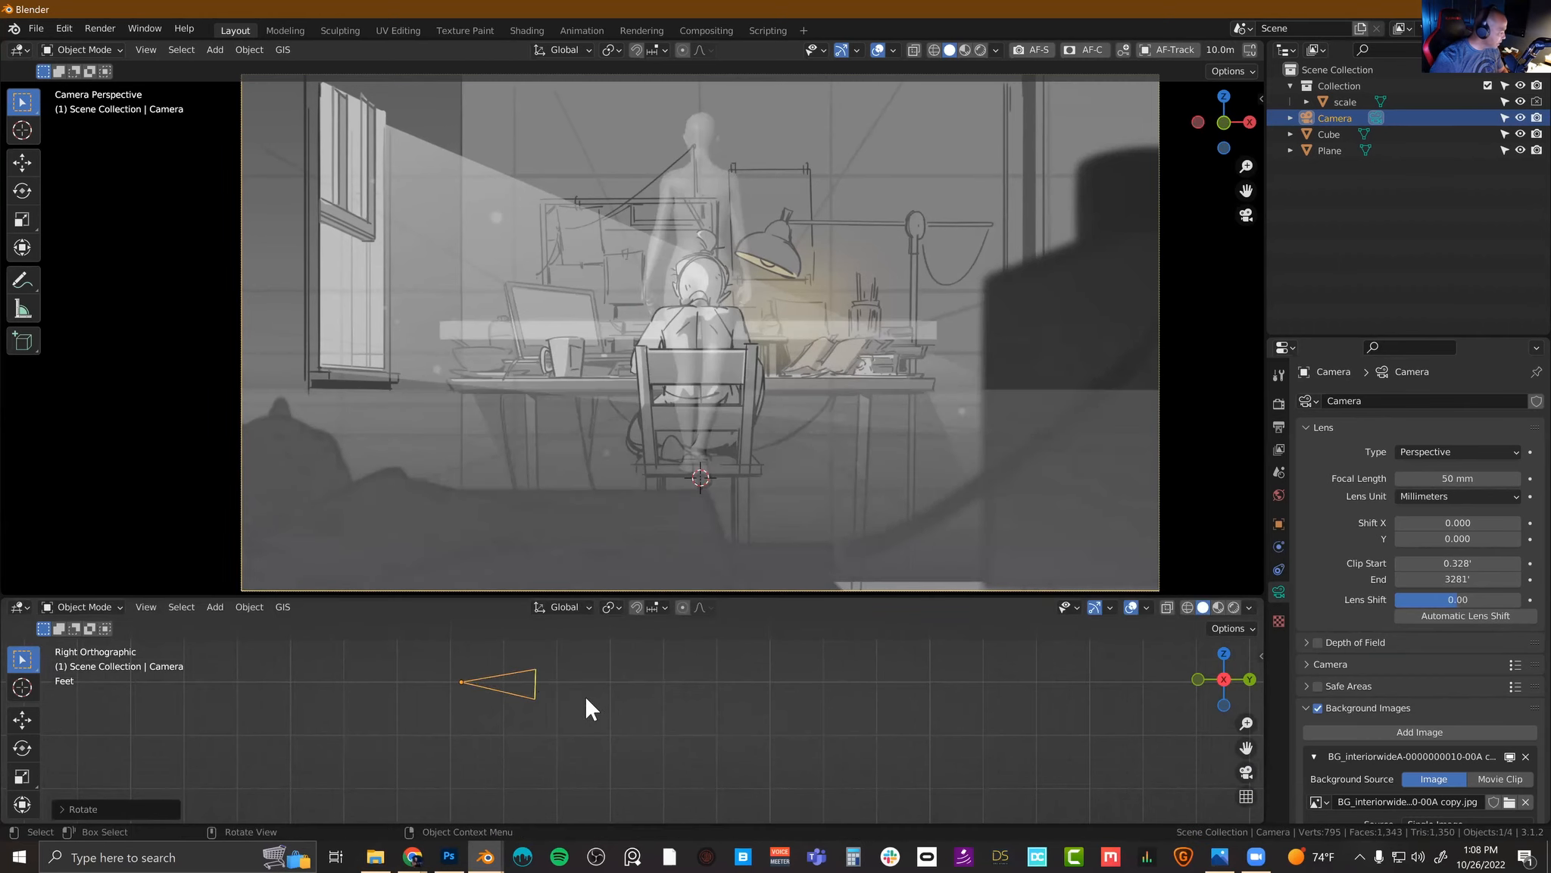
pyautogui.click(595, 662)
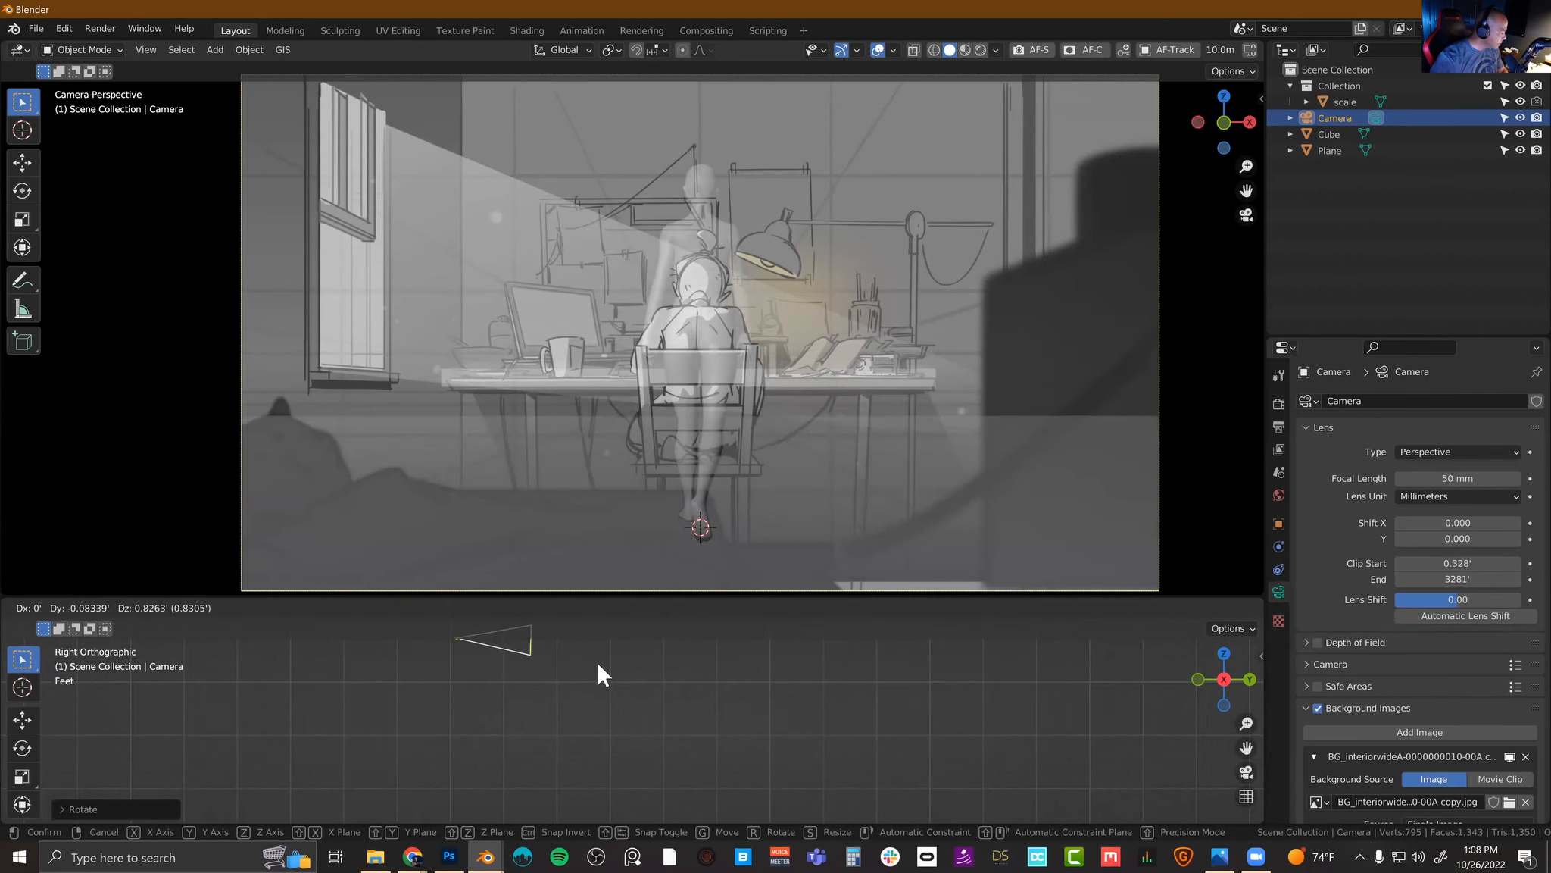
pyautogui.press('r')
pyautogui.click(598, 659)
pyautogui.press('g')
pyautogui.click(599, 674)
pyautogui.press('r')
pyautogui.click(604, 685)
pyautogui.press('g')
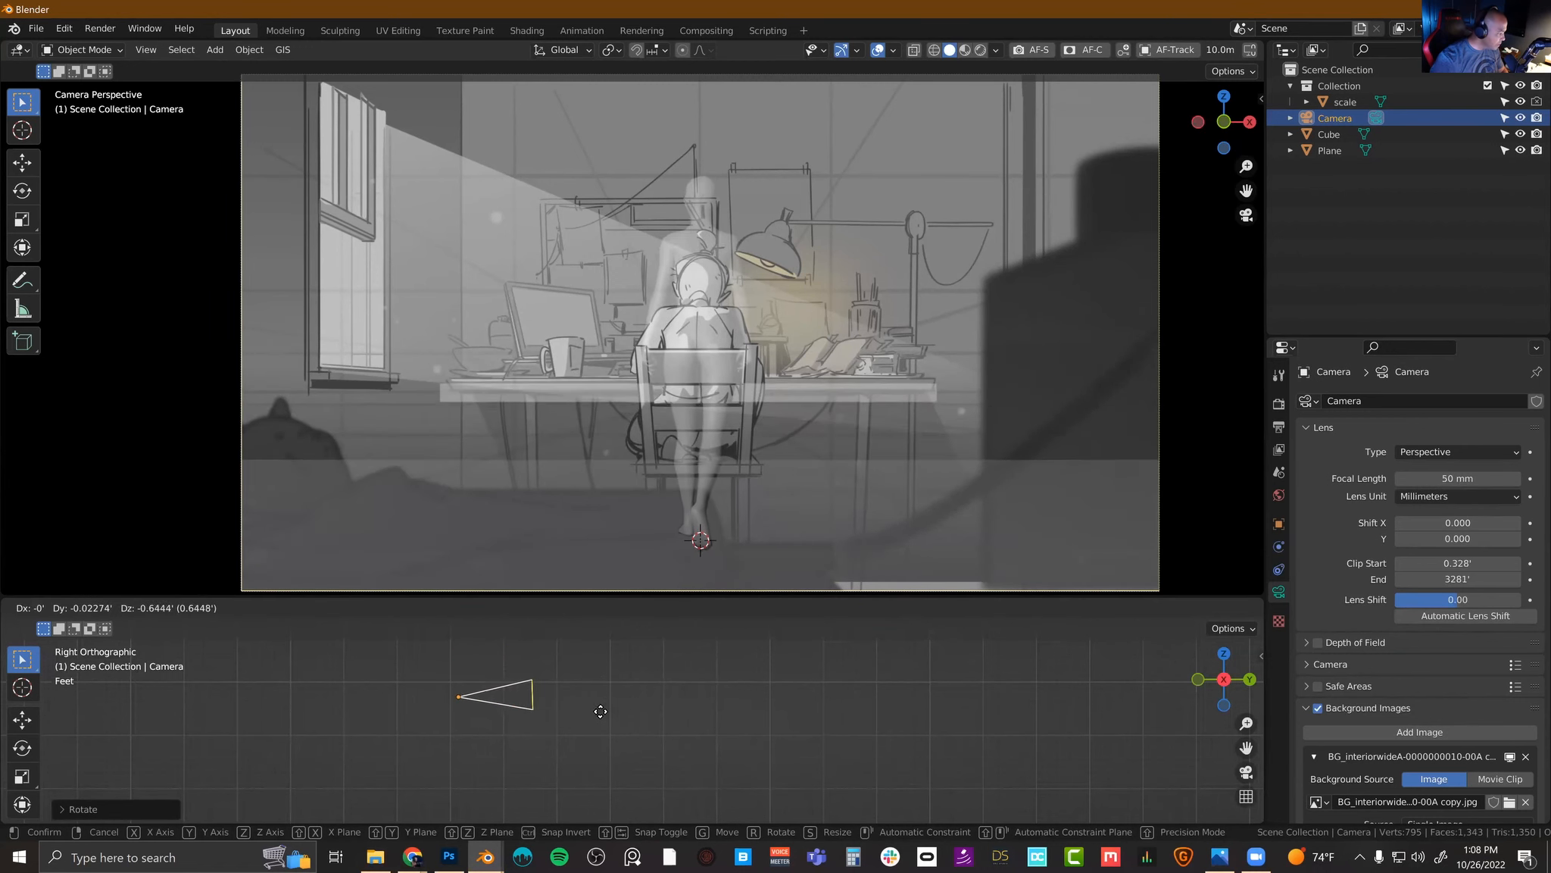
pyautogui.click(596, 713)
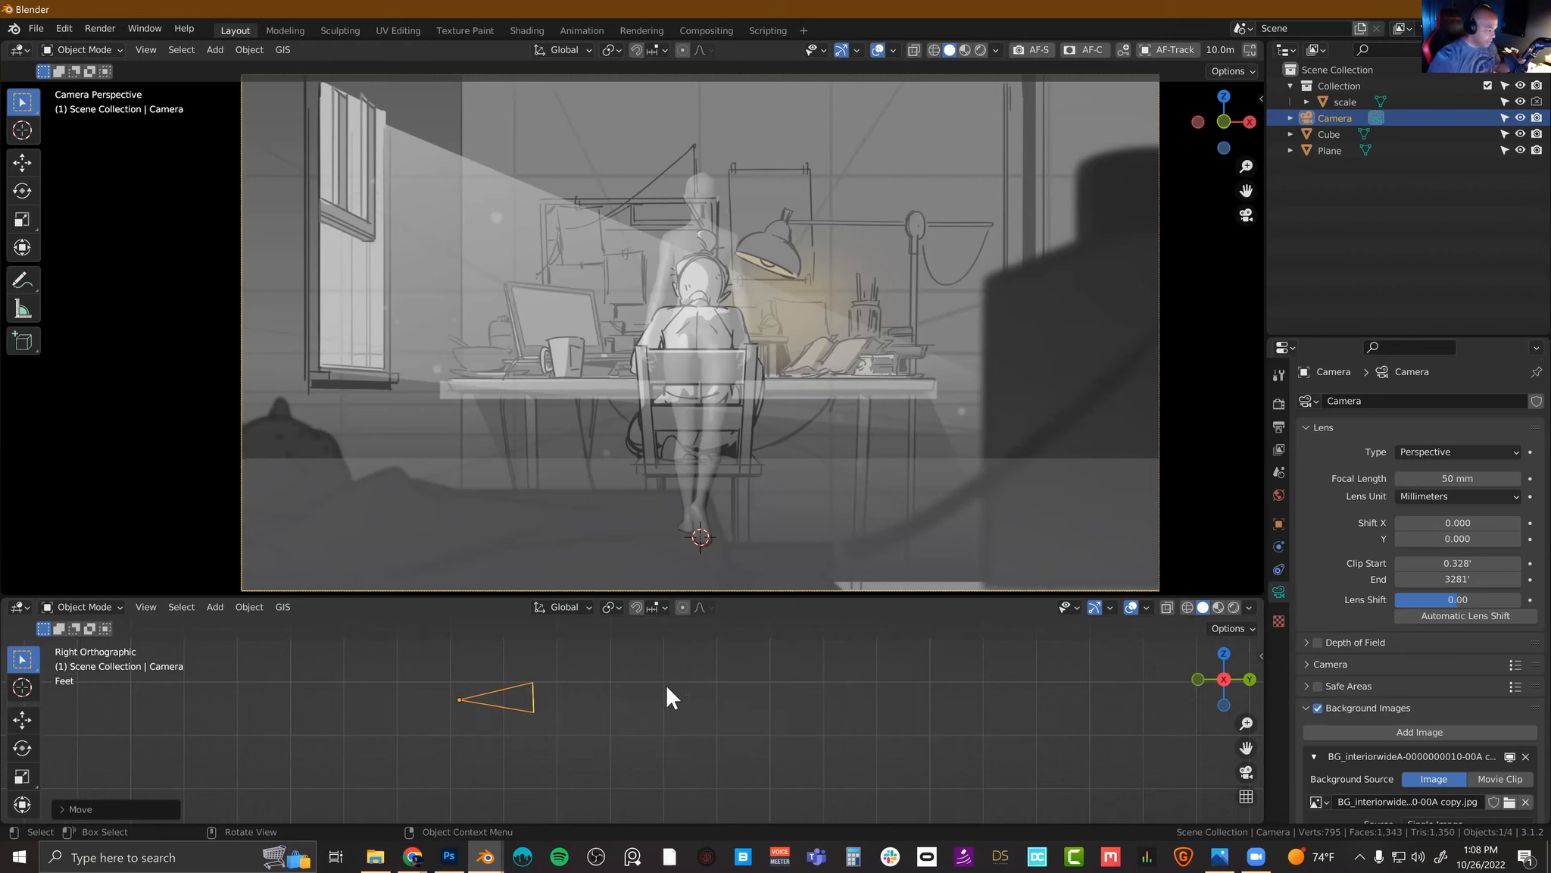
# Step: Set the camera background image's opacity to 1.000
pyautogui.scroll(-3, 659, 712)
pyautogui.keyDown('shift'); pyautogui.moveTo(634, 706); pyautogui.dragTo(618, 706, button='middle'); pyautogui.keyUp('shift')
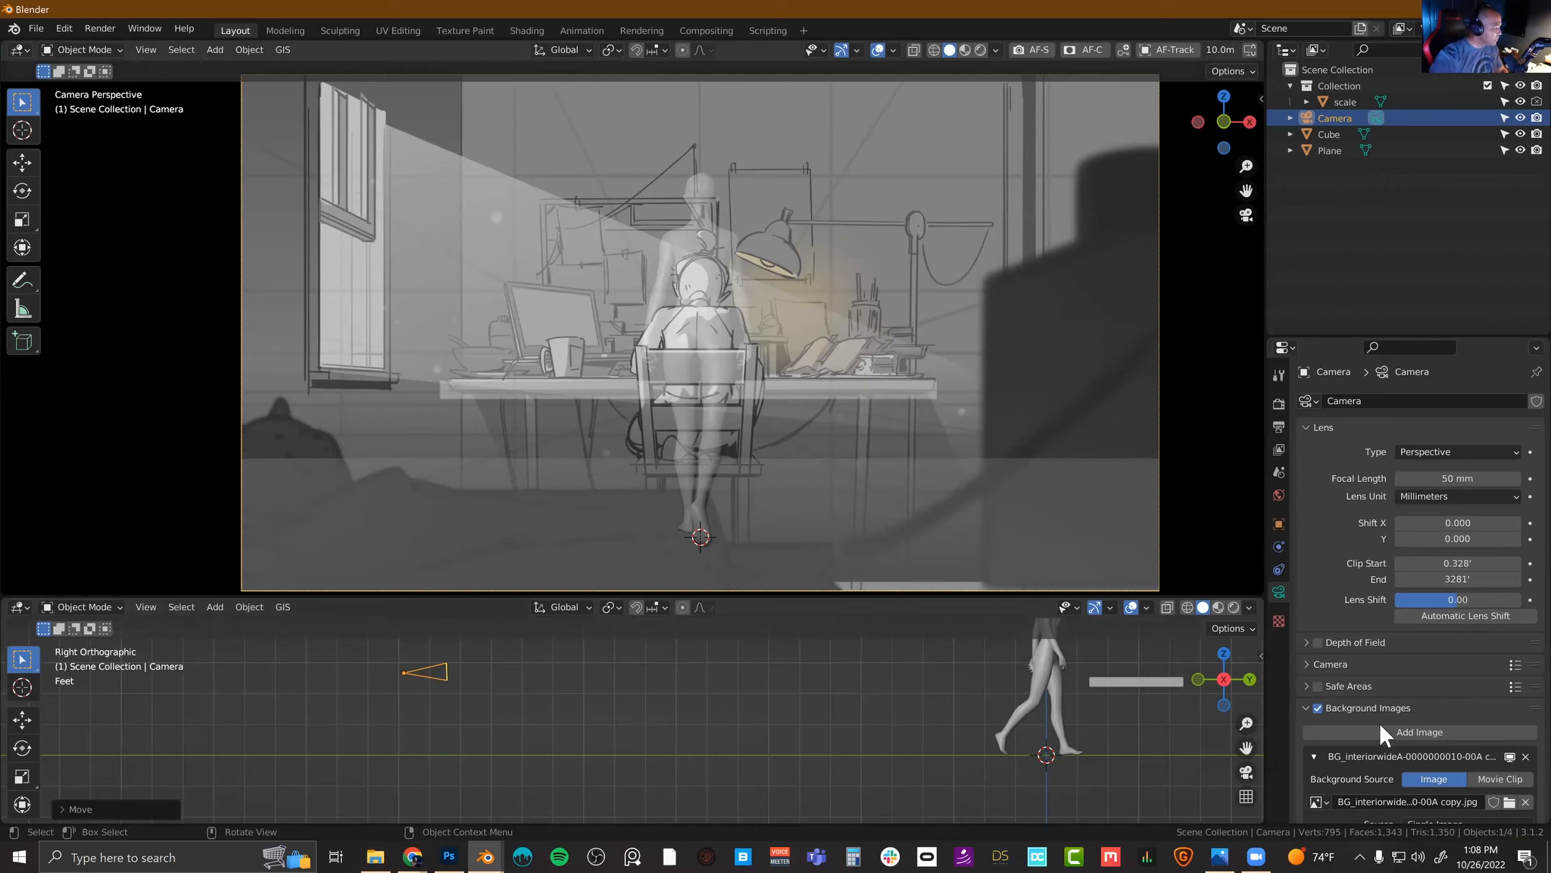
pyautogui.scroll(-5, 1379, 721)
pyautogui.moveTo(1462, 749); pyautogui.dragTo(1532, 749)
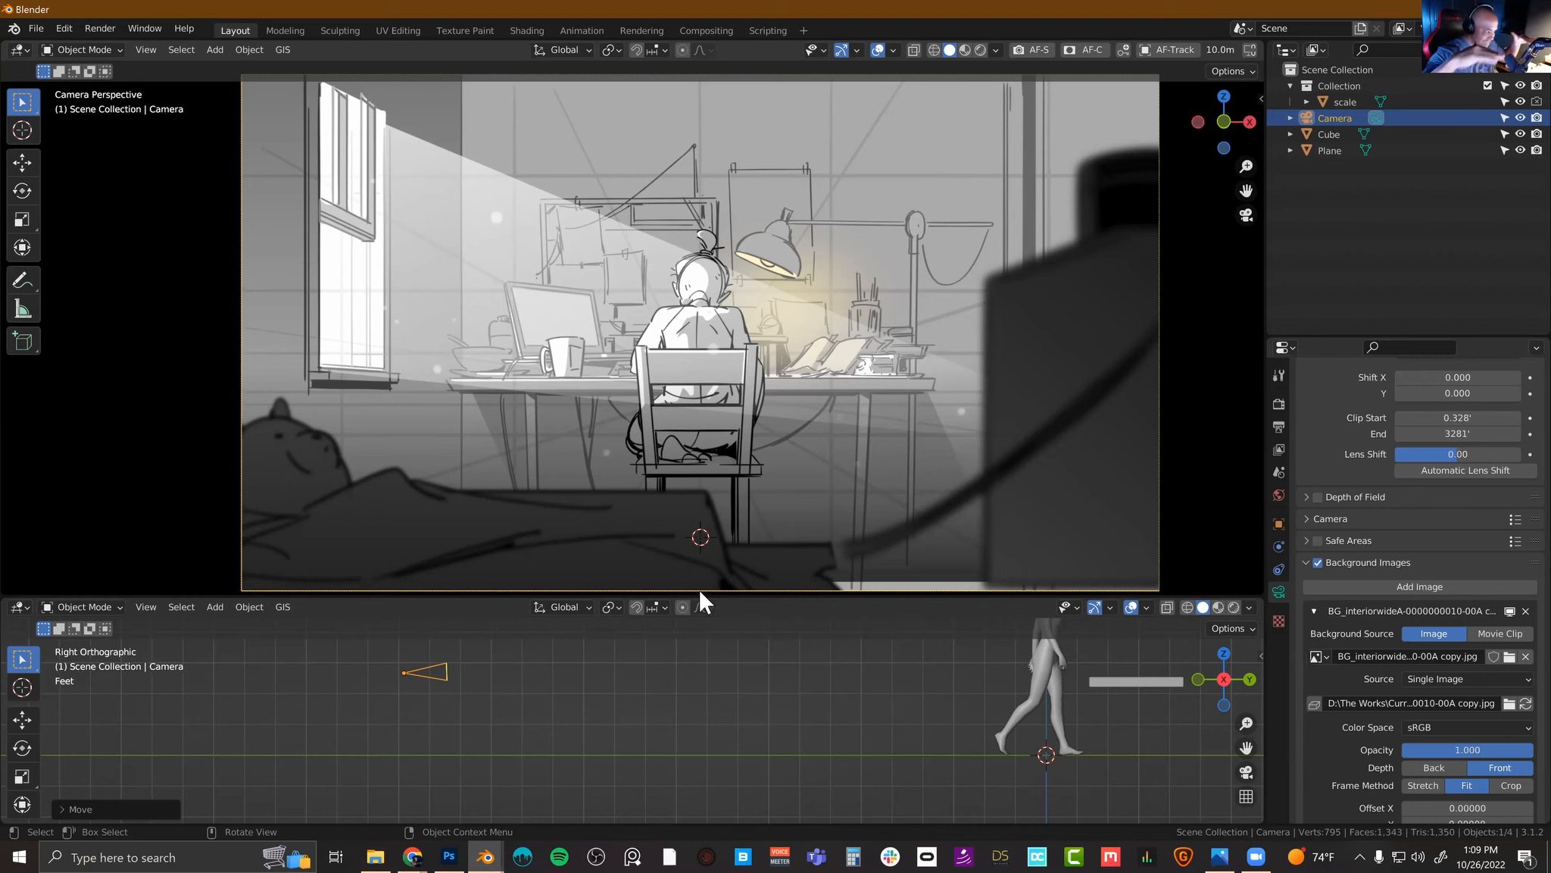
# Step: Examine the camera's height and distance from the figure and slab in side view against the fully opaque storyboard frame
pyautogui.keyDown('shift'); pyautogui.moveTo(581, 710); pyautogui.dragTo(671, 750, button='middle'); pyautogui.keyUp('shift')
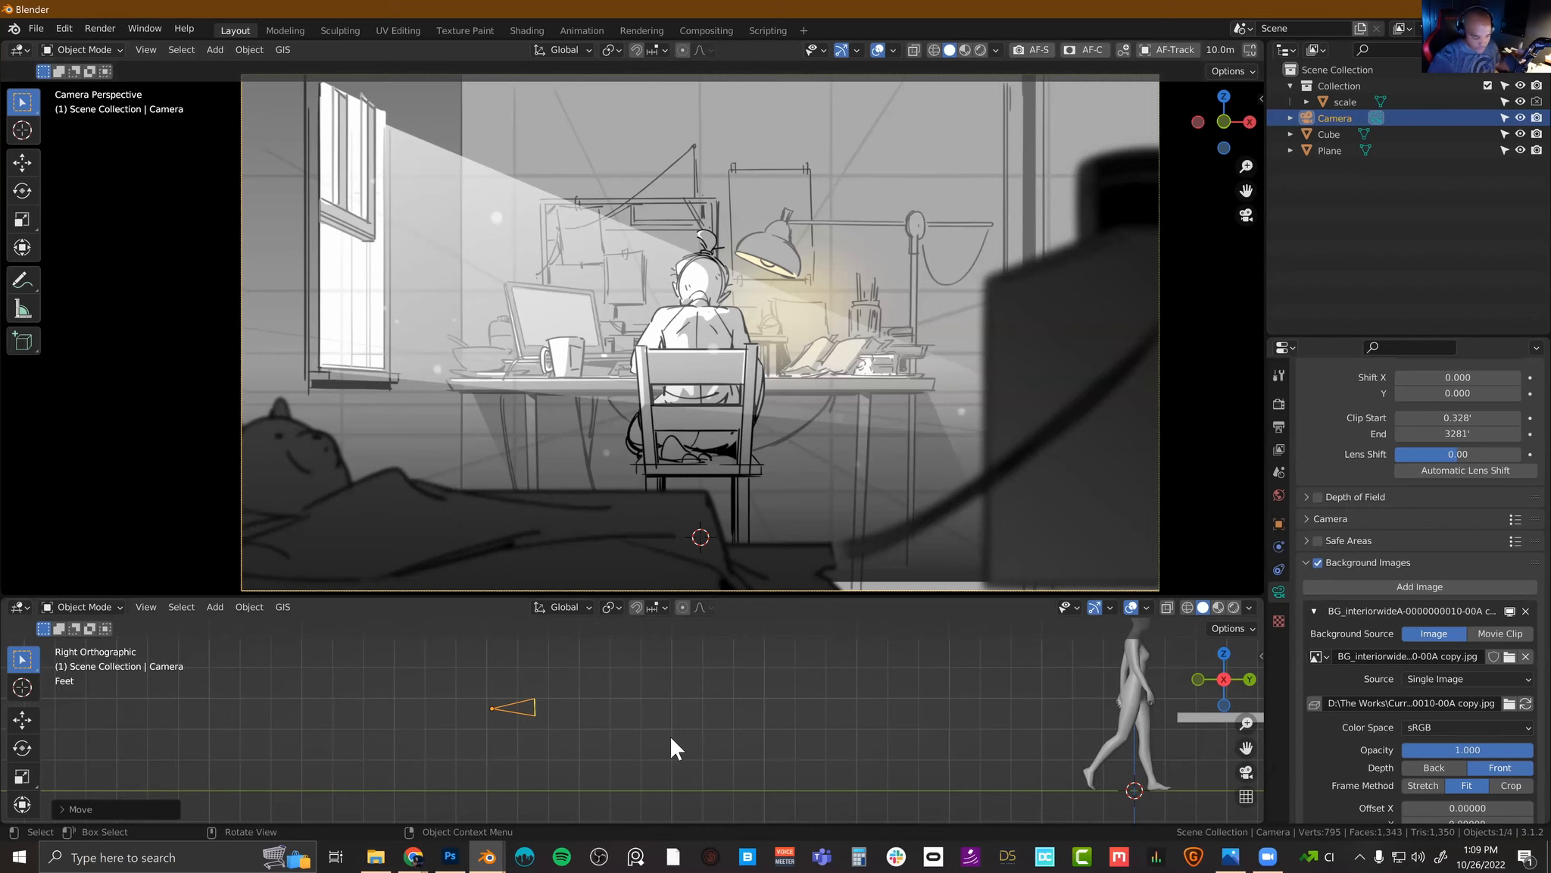
pyautogui.keyDown('shift'); pyautogui.moveTo(663, 712); pyautogui.dragTo(458, 710, button='middle'); pyautogui.keyUp('shift')
pyautogui.scroll(-2, 556, 711)
pyautogui.scroll(3, 576, 708)
pyautogui.scroll(-1, 543, 719)
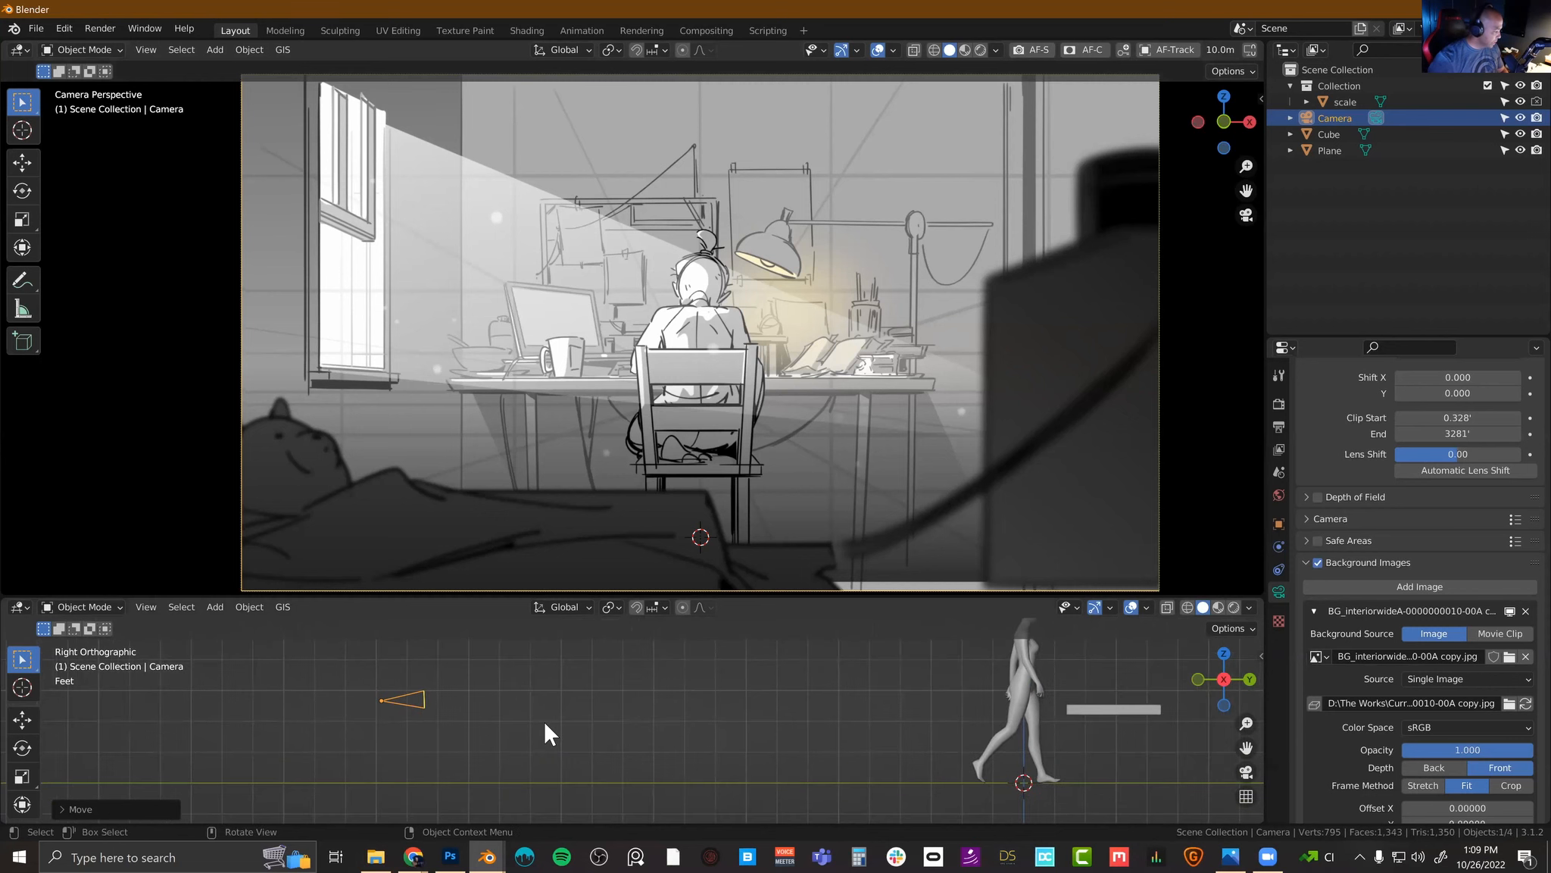
pyautogui.keyDown('shift'); pyautogui.moveTo(492, 719); pyautogui.dragTo(591, 688, button='middle'); pyautogui.keyUp('shift')
pyautogui.scroll(3, 599, 701)
pyautogui.scroll(-2, 634, 689)
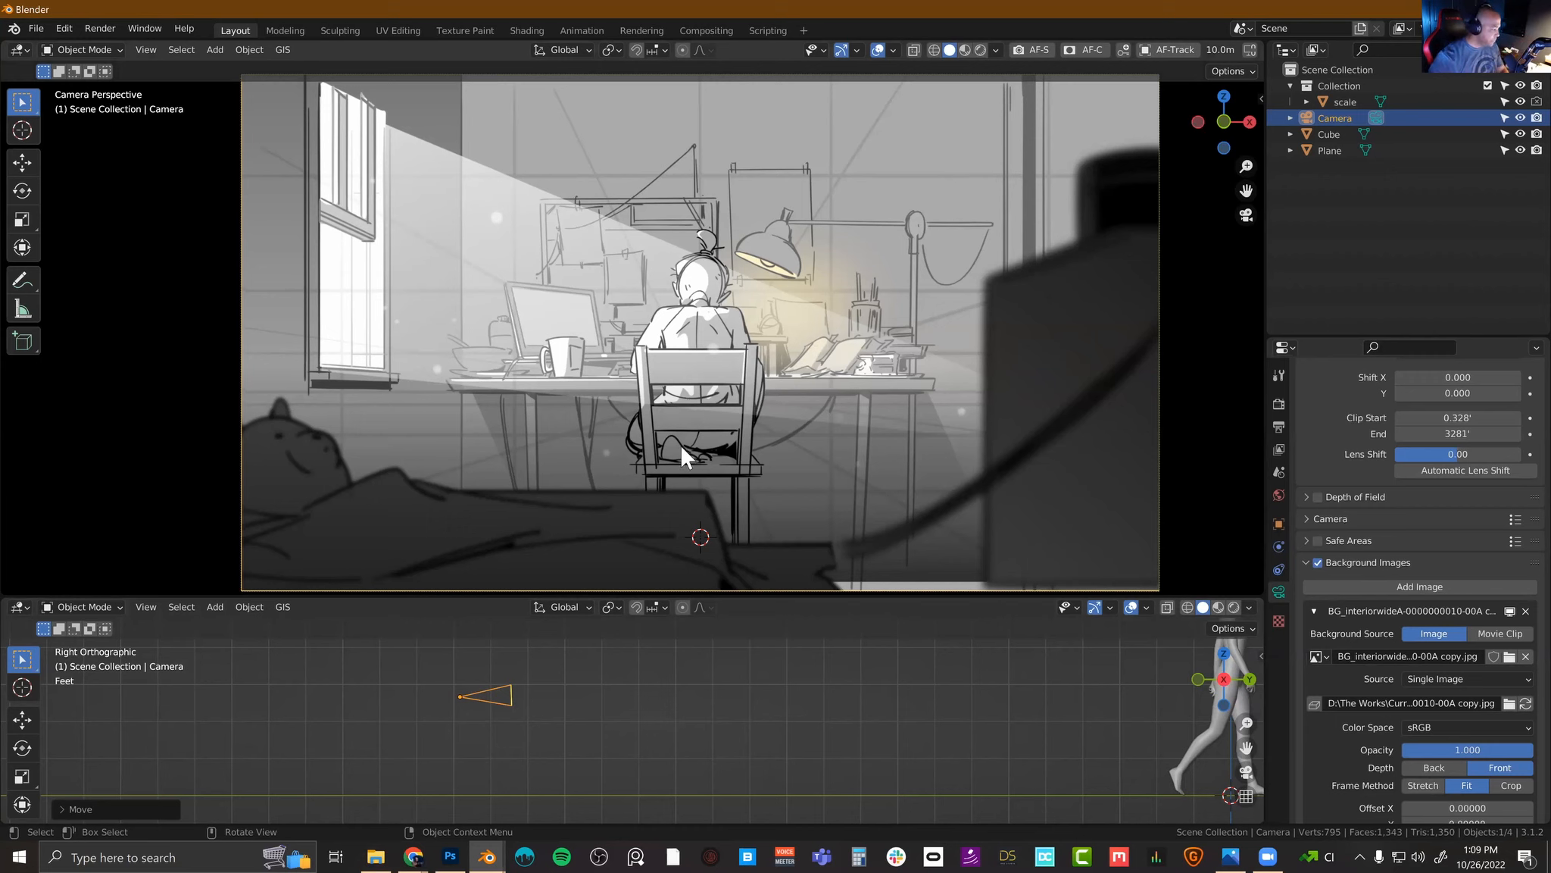
pyautogui.scroll(-5, 574, 713)
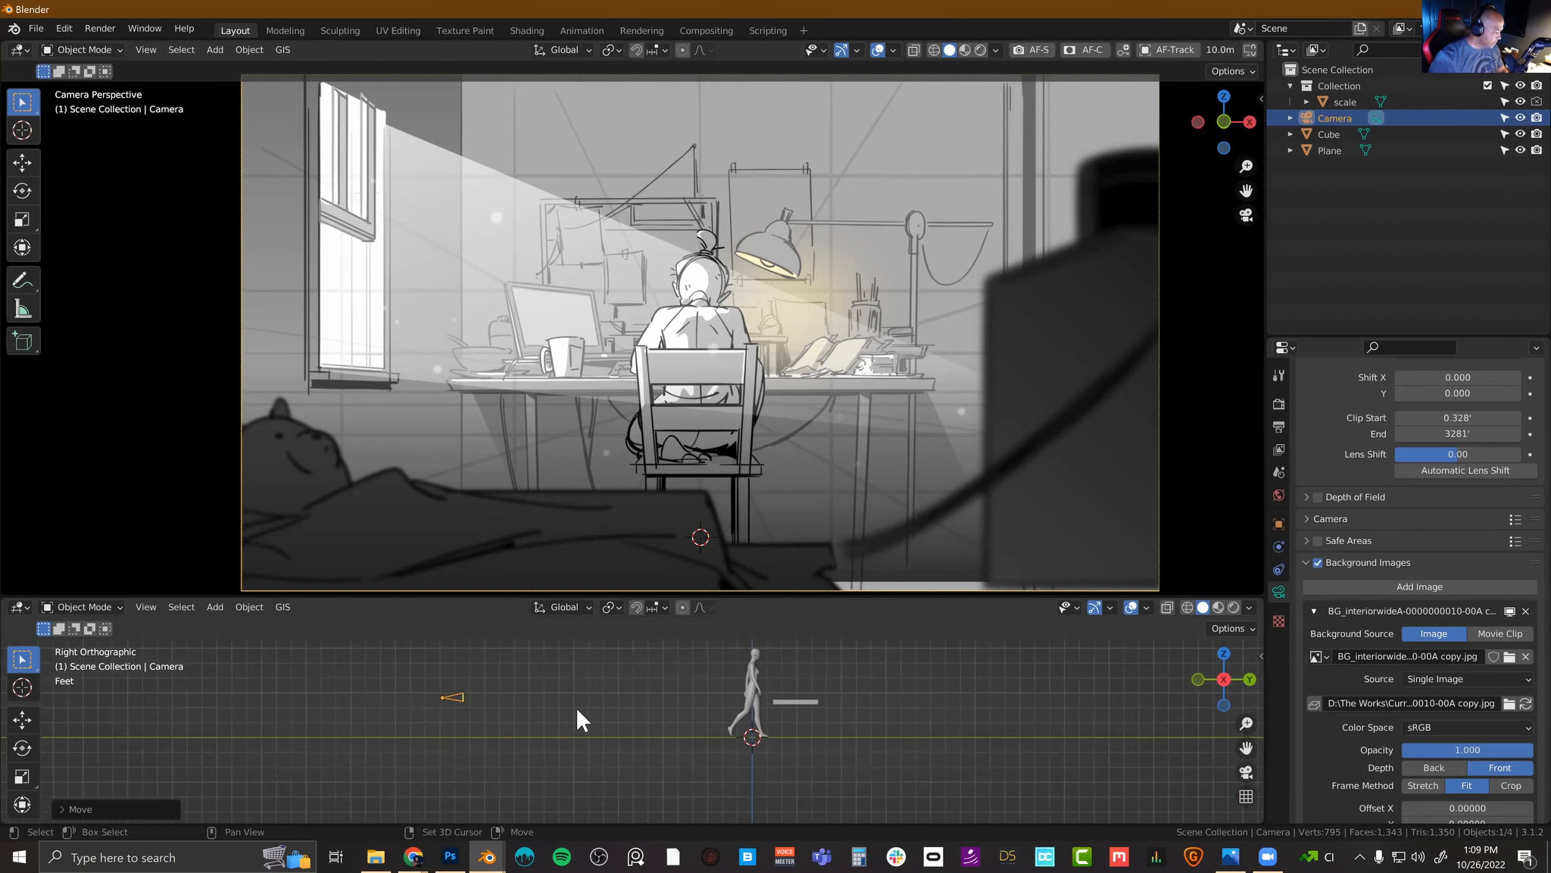
pyautogui.scroll(4, 531, 726)
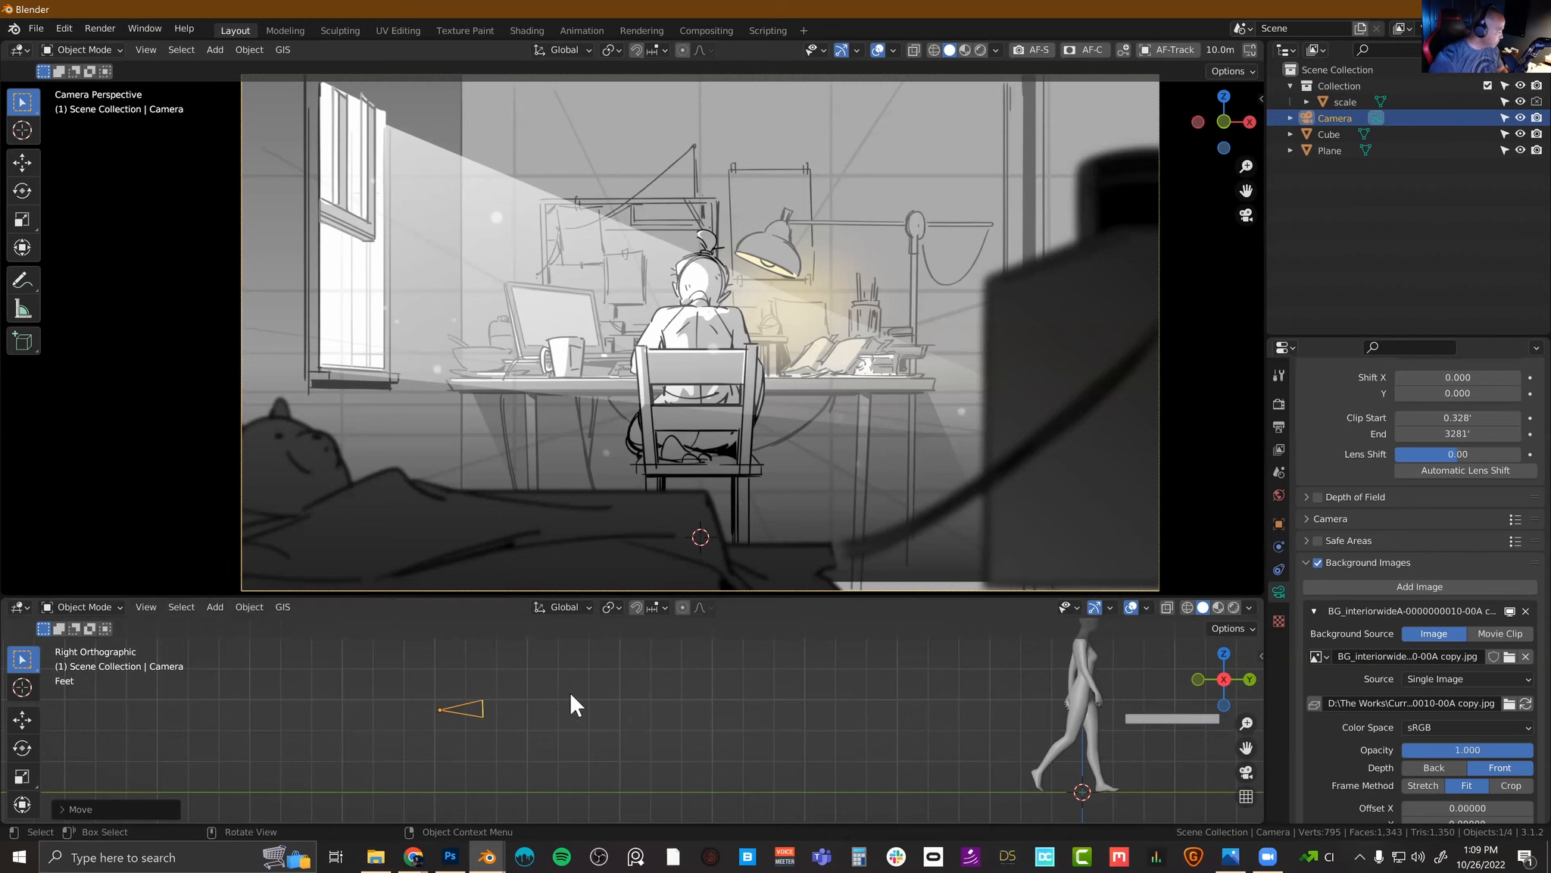
# Step: Set the background image's opacity to 0.413, then raise and tilt the camera slightly to realign the slab with the desk
pyautogui.moveTo(1476, 749); pyautogui.dragTo(1458, 749)
pyautogui.keyDown('shift'); pyautogui.moveTo(648, 705); pyautogui.dragTo(584, 703, button='middle'); pyautogui.keyUp('shift')
pyautogui.press('g')
pyautogui.press('z')
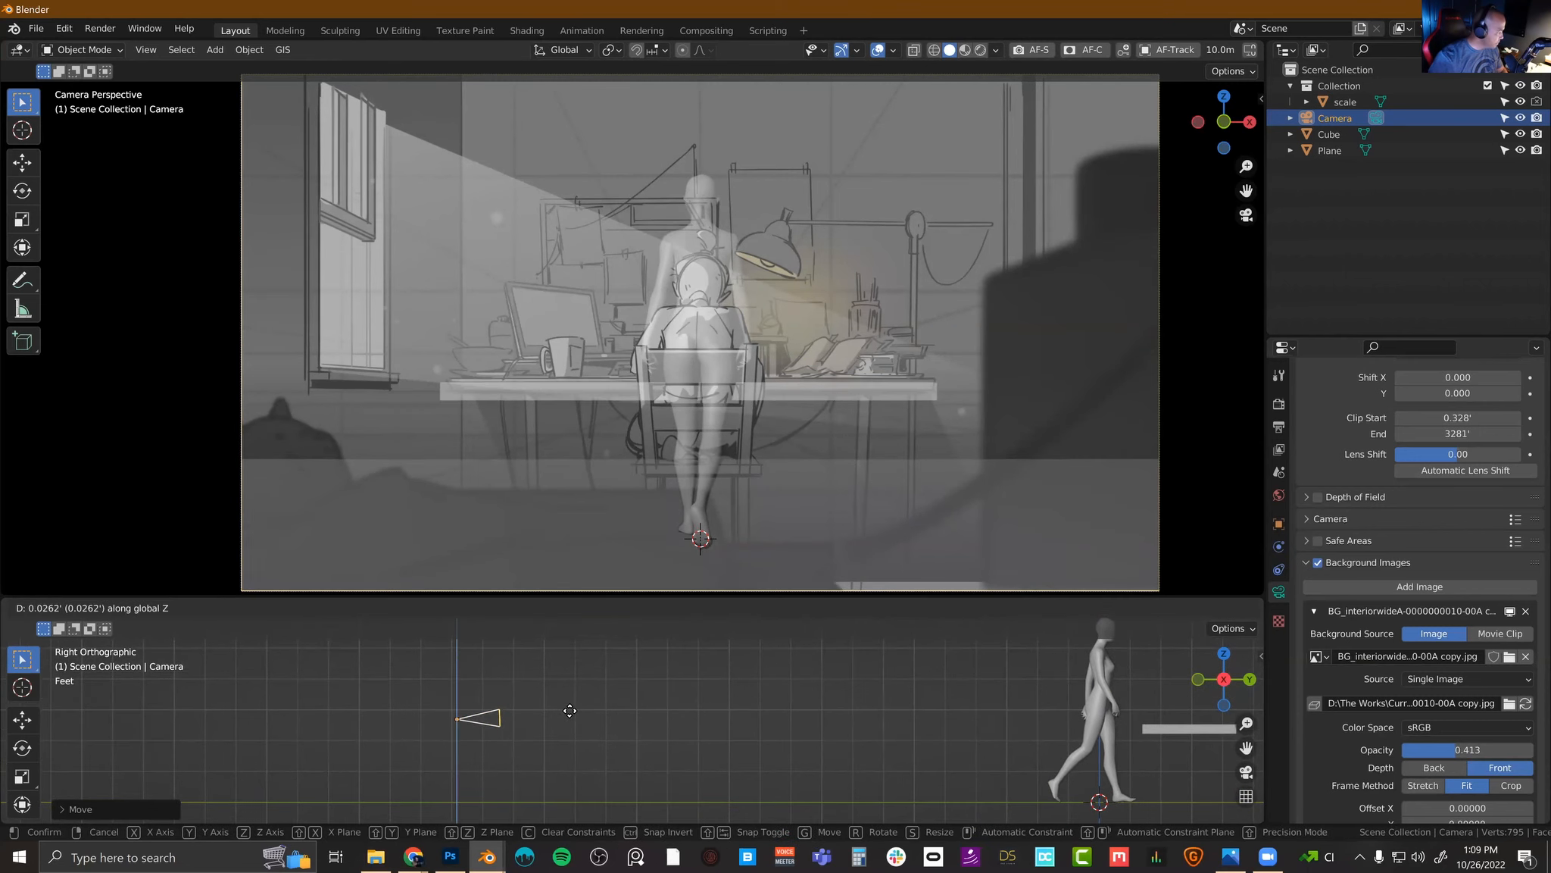
pyautogui.click(569, 711)
pyautogui.press('r')
pyautogui.click(570, 710)
pyautogui.press('g')
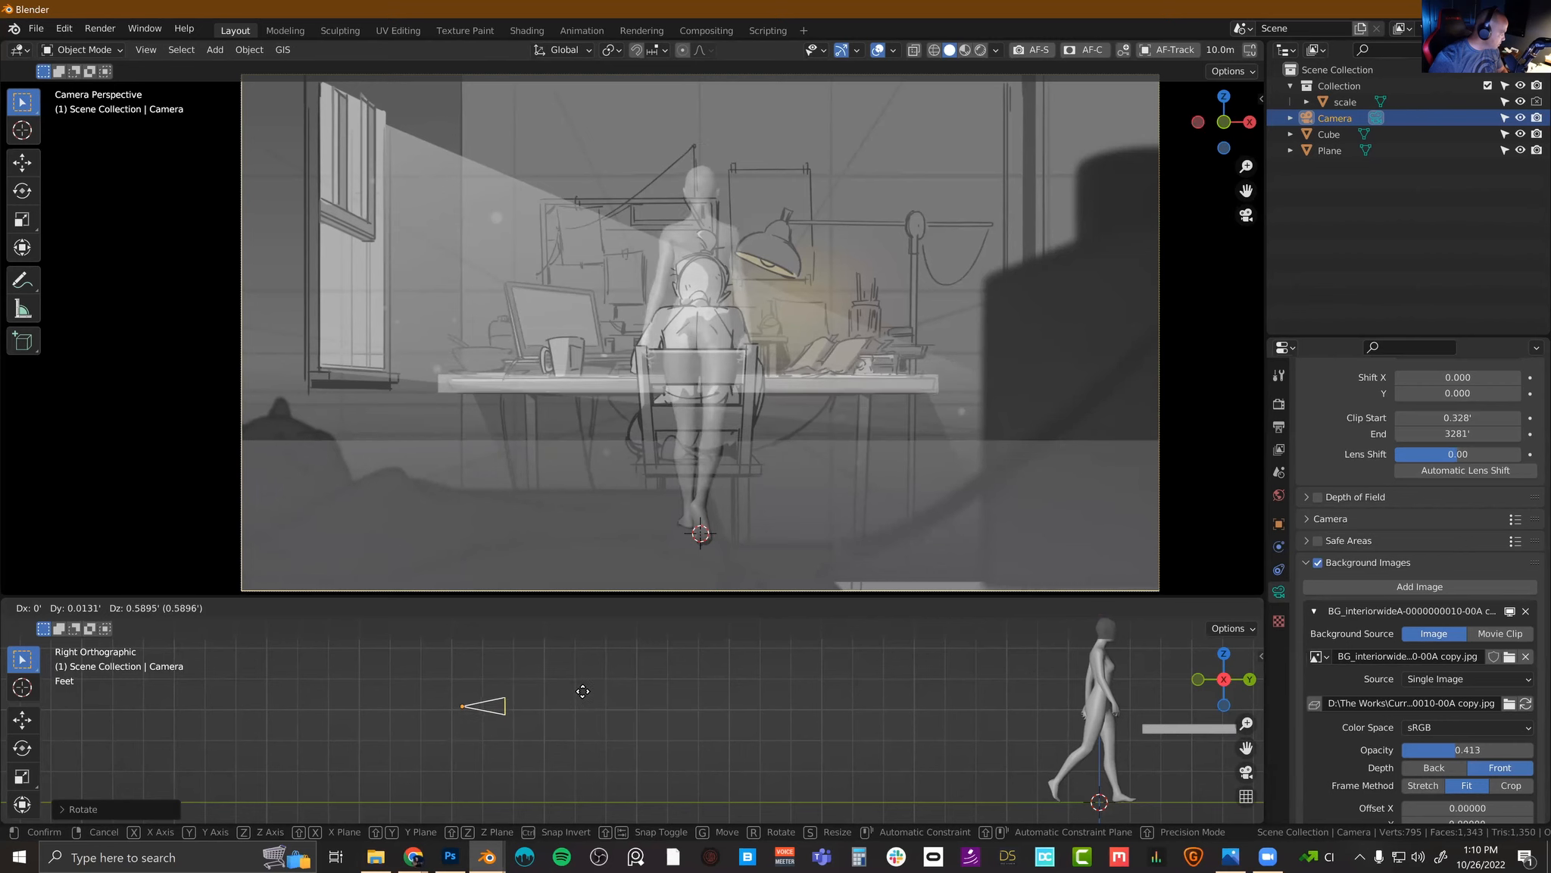
pyautogui.click(583, 690)
pyautogui.moveTo(845, 719); pyautogui.dragTo(720, 695, button='middle')
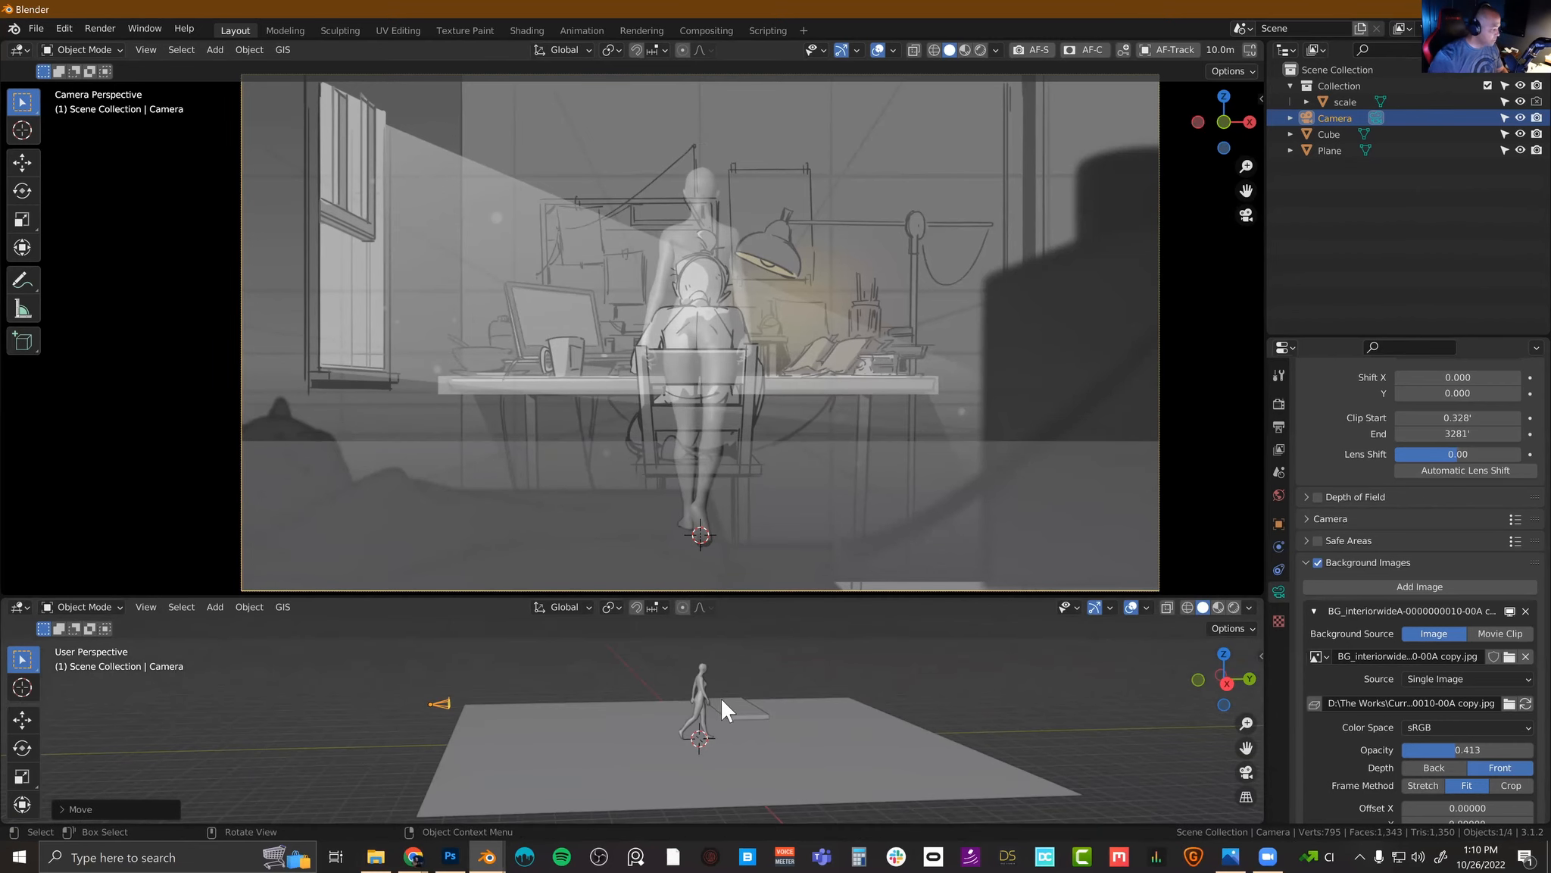
pyautogui.click(846, 740)
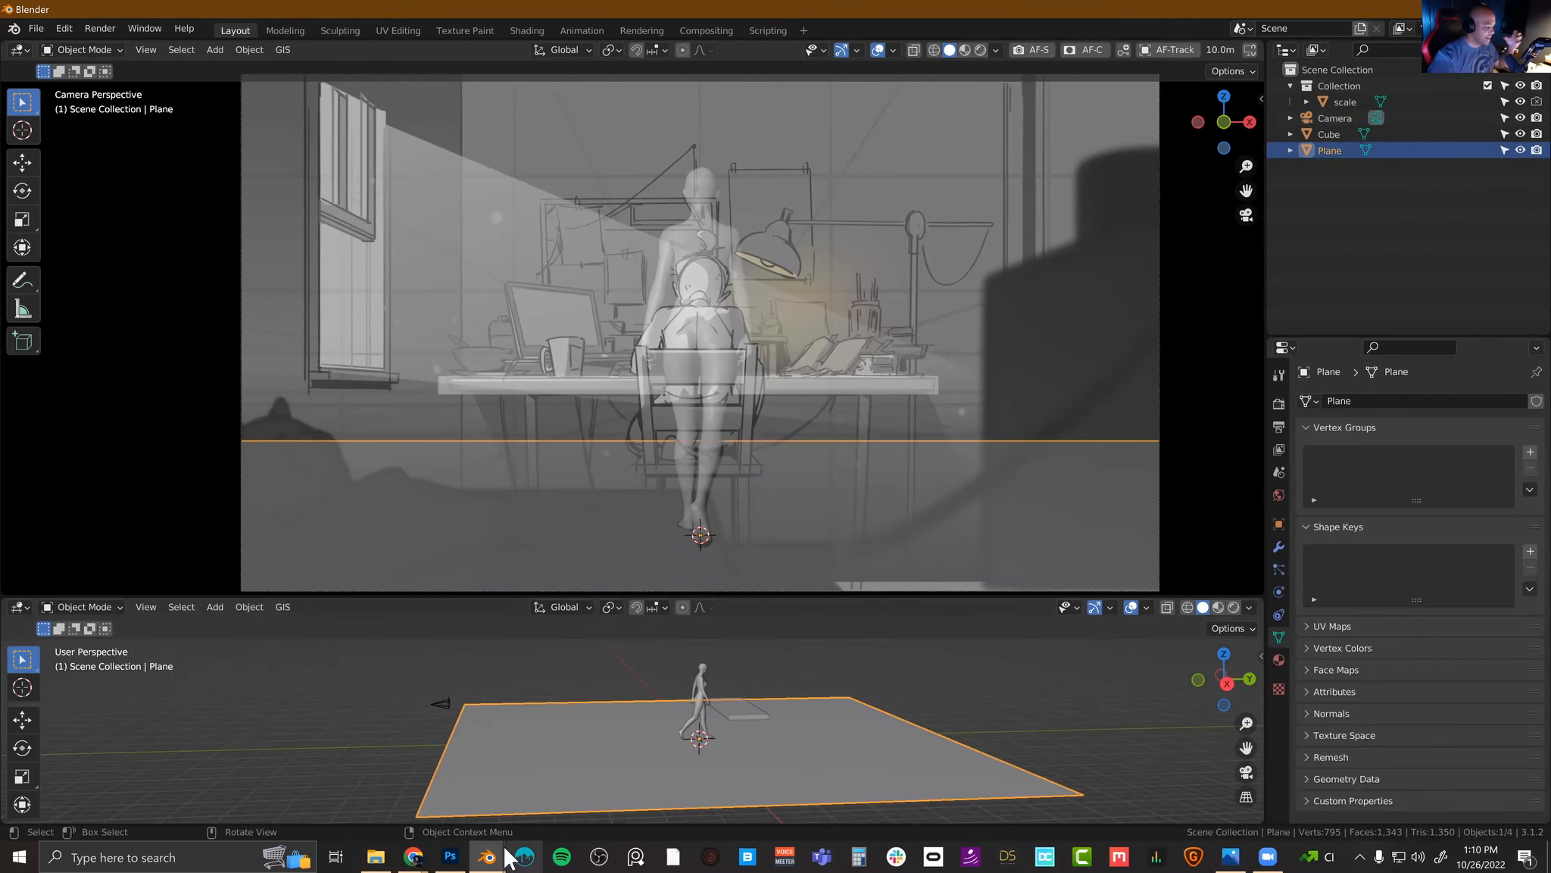
# Step: Open Blockout_Lighting_A.blend from the 3D folder in the second Blender window, discarding the untitled scene's changes, and view the room from above
pyautogui.moveTo(505, 852)
pyautogui.click(520, 810)
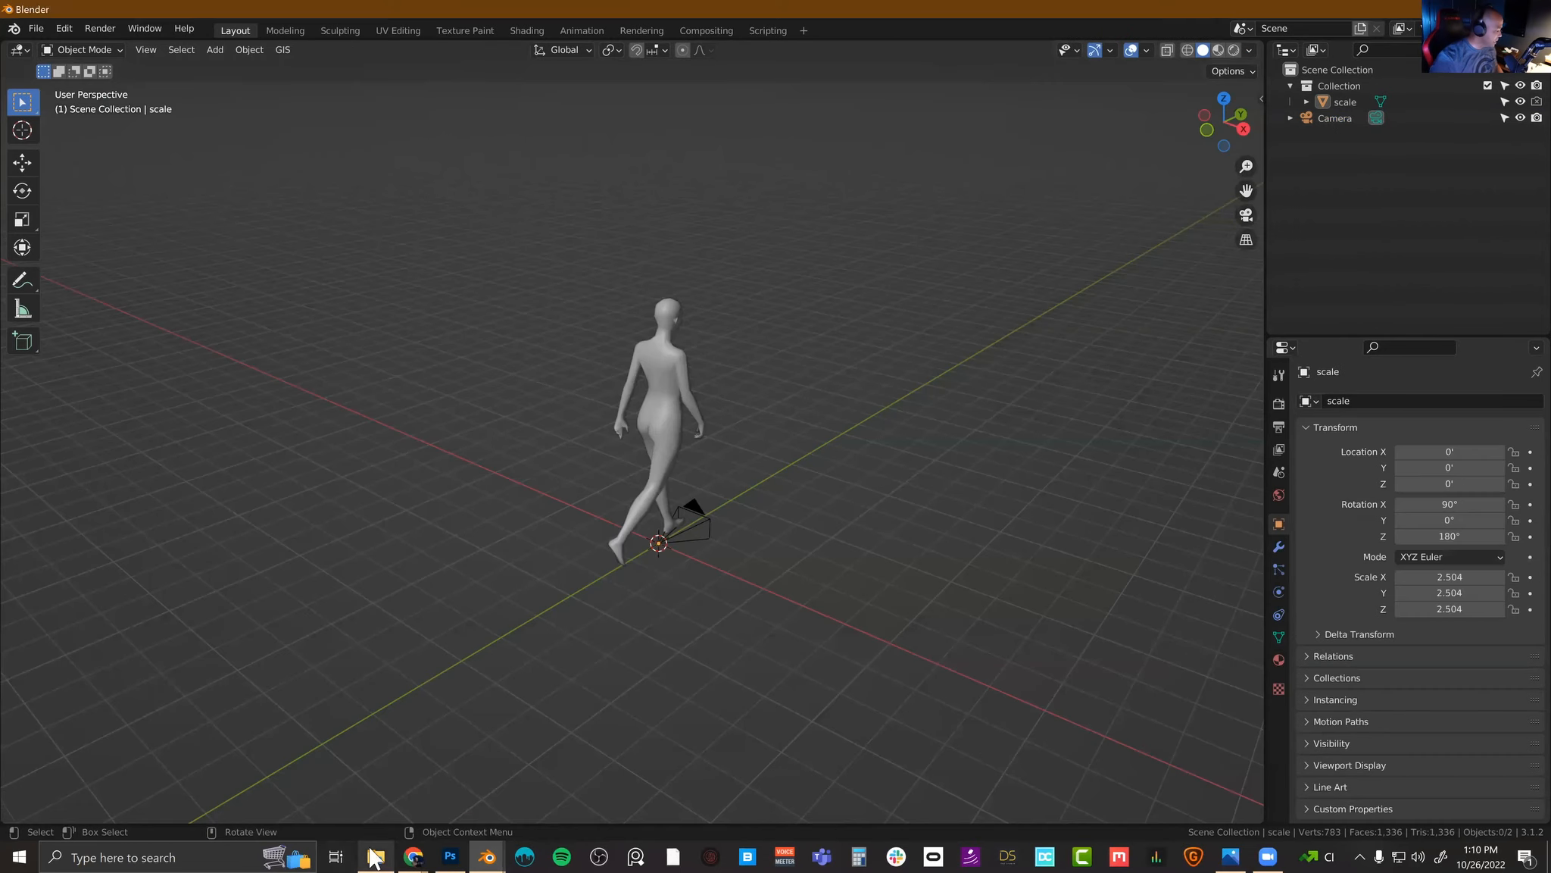
pyautogui.click(374, 856)
pyautogui.doubleClick(888, 161)
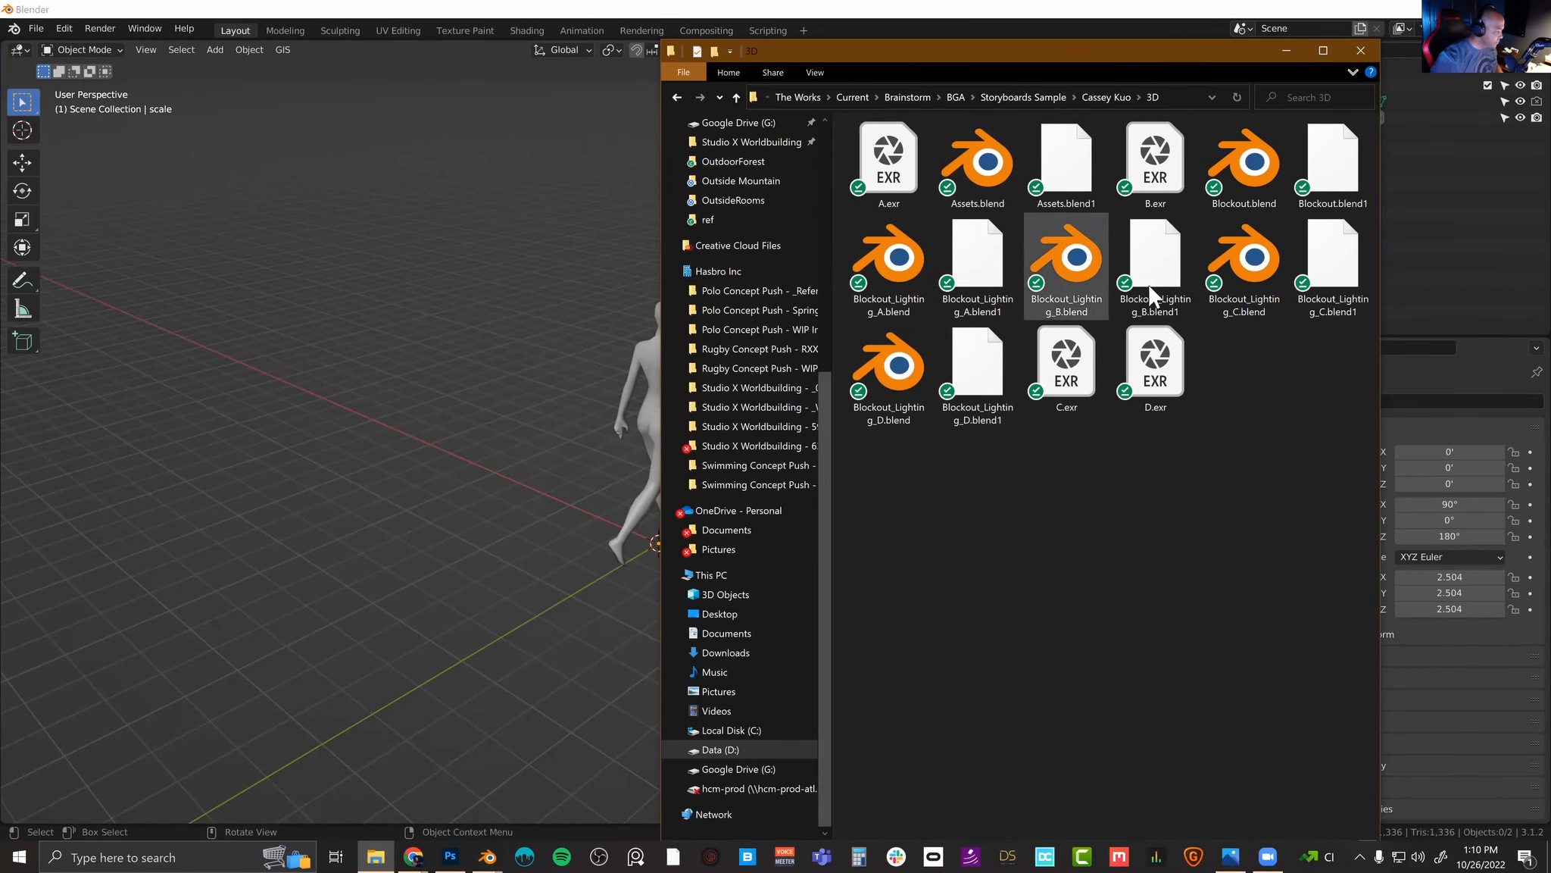
pyautogui.moveTo(911, 257); pyautogui.dragTo(377, 293)
pyautogui.click(377, 297)
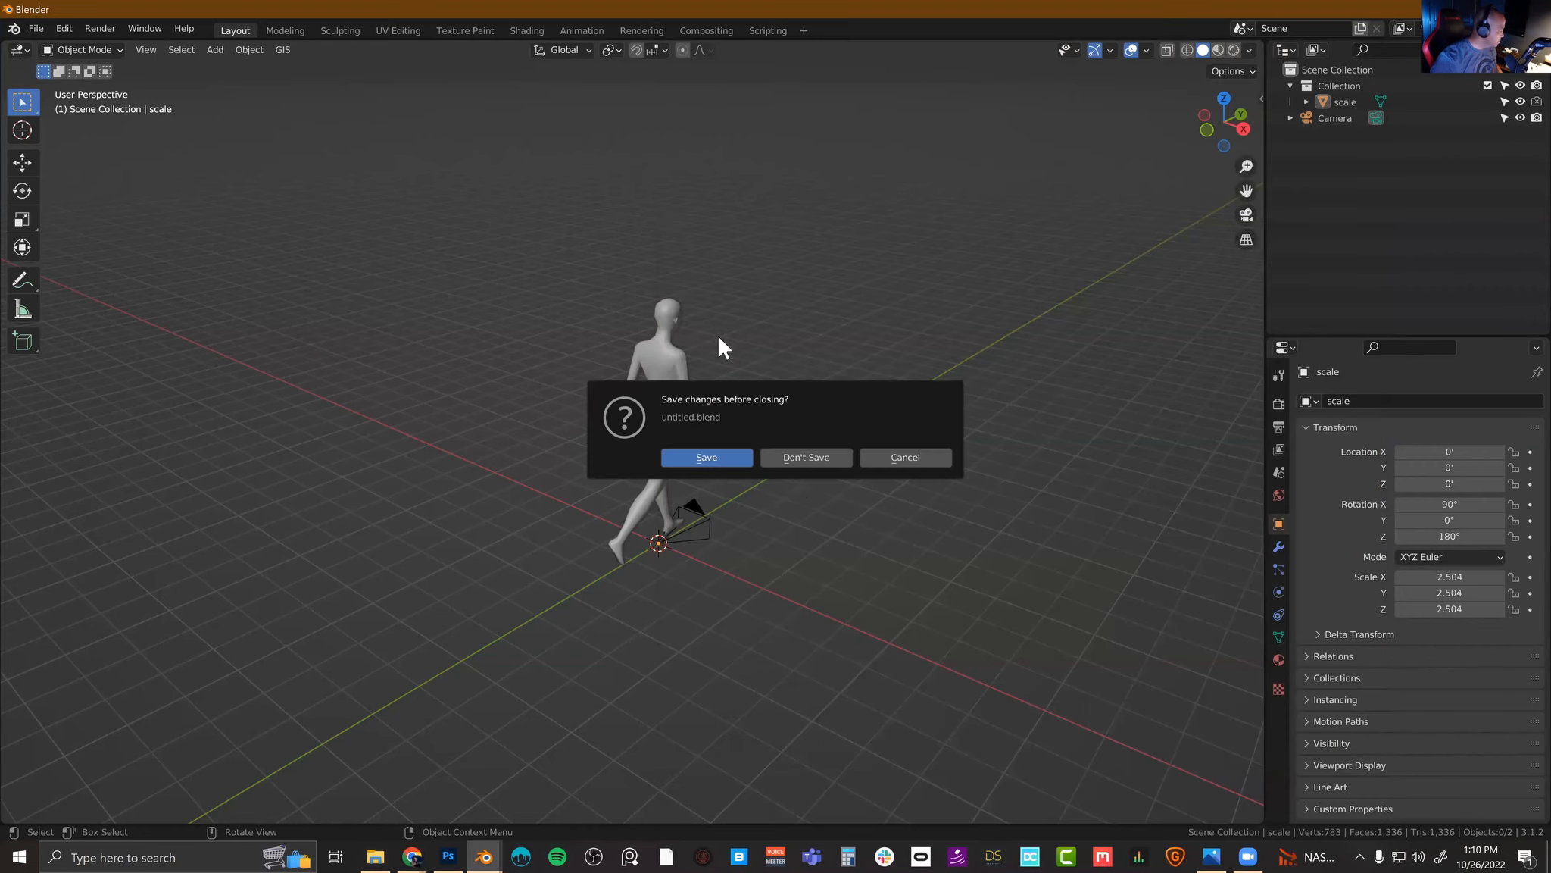
pyautogui.click(809, 454)
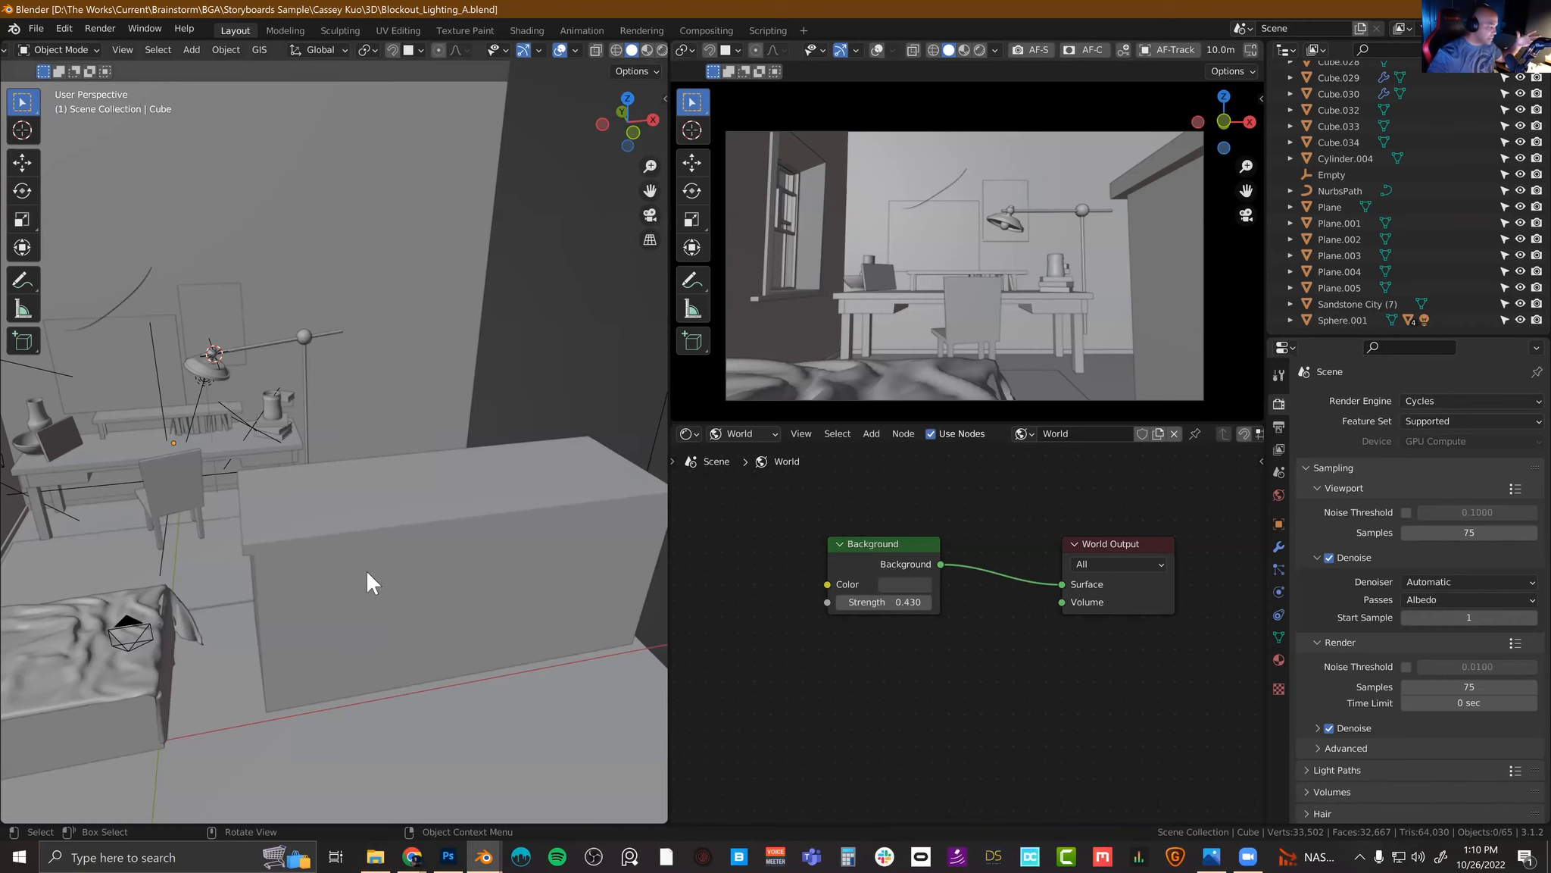
pyautogui.moveTo(496, 481); pyautogui.dragTo(434, 509, button='middle')
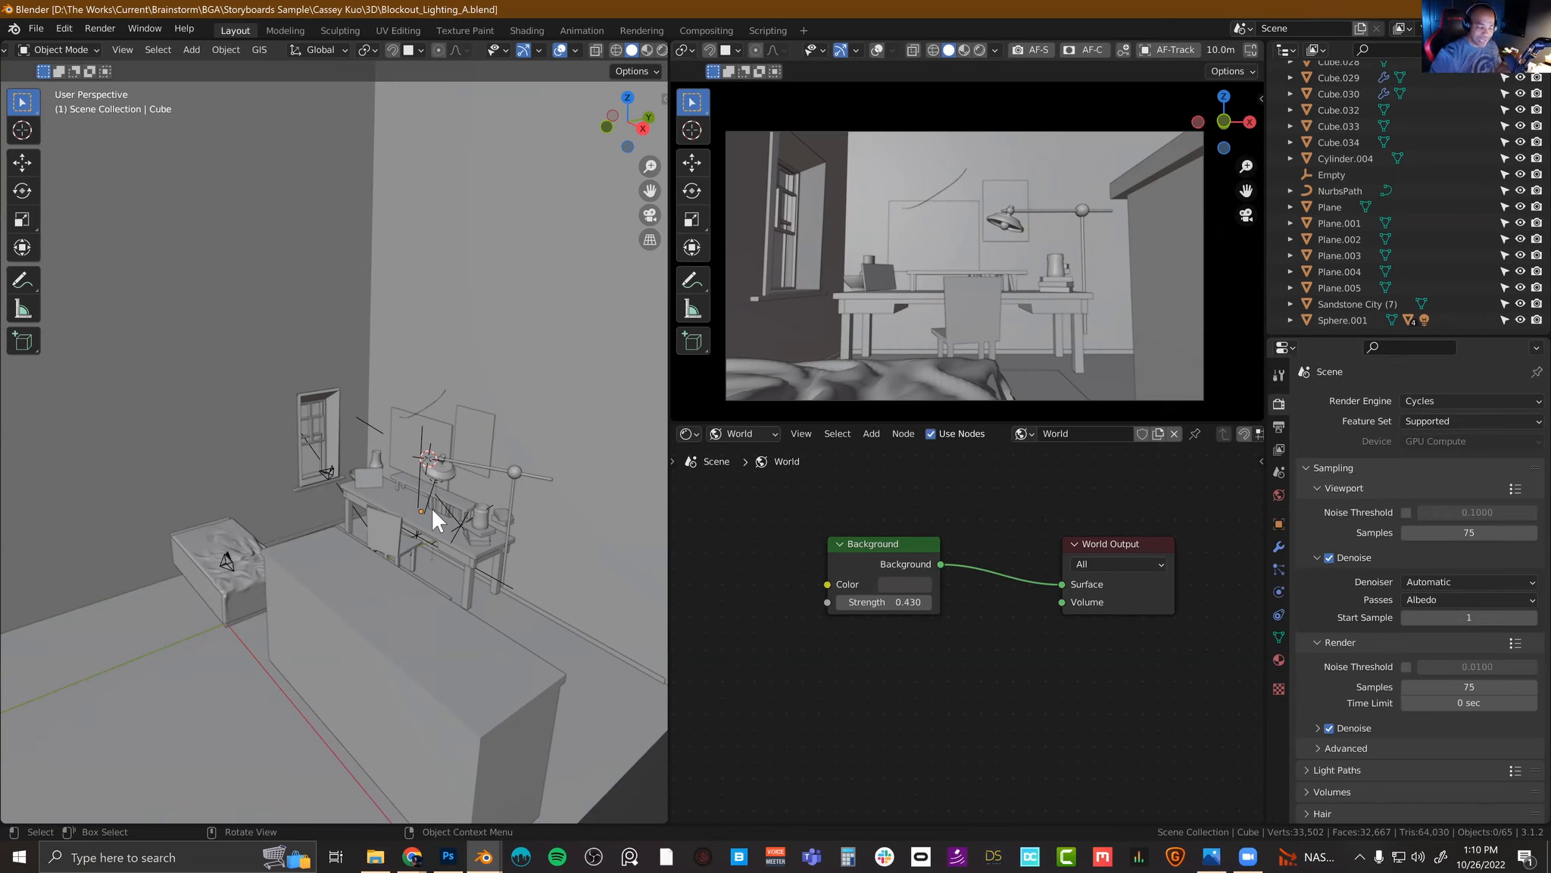
pyautogui.moveTo(417, 545); pyautogui.dragTo(481, 542, button='middle')
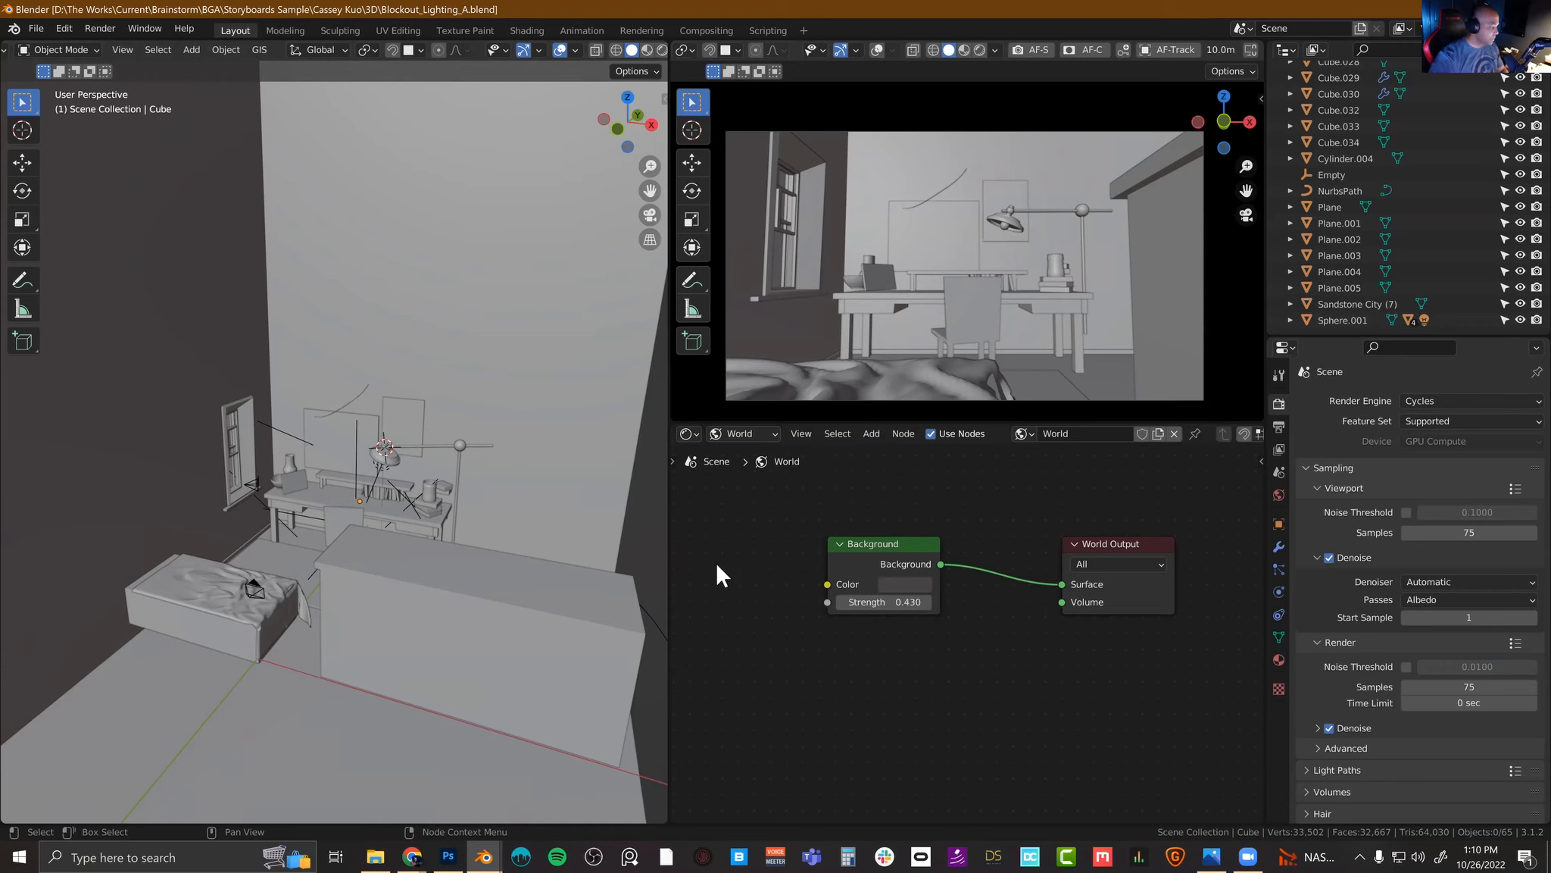
# Step: Open Steampunk ref.pur in PureRef, look over the desk, lamp and cabinet photos beside the storyboard frames, and return to Blender
pyautogui.click(376, 857)
pyautogui.click(1119, 104)
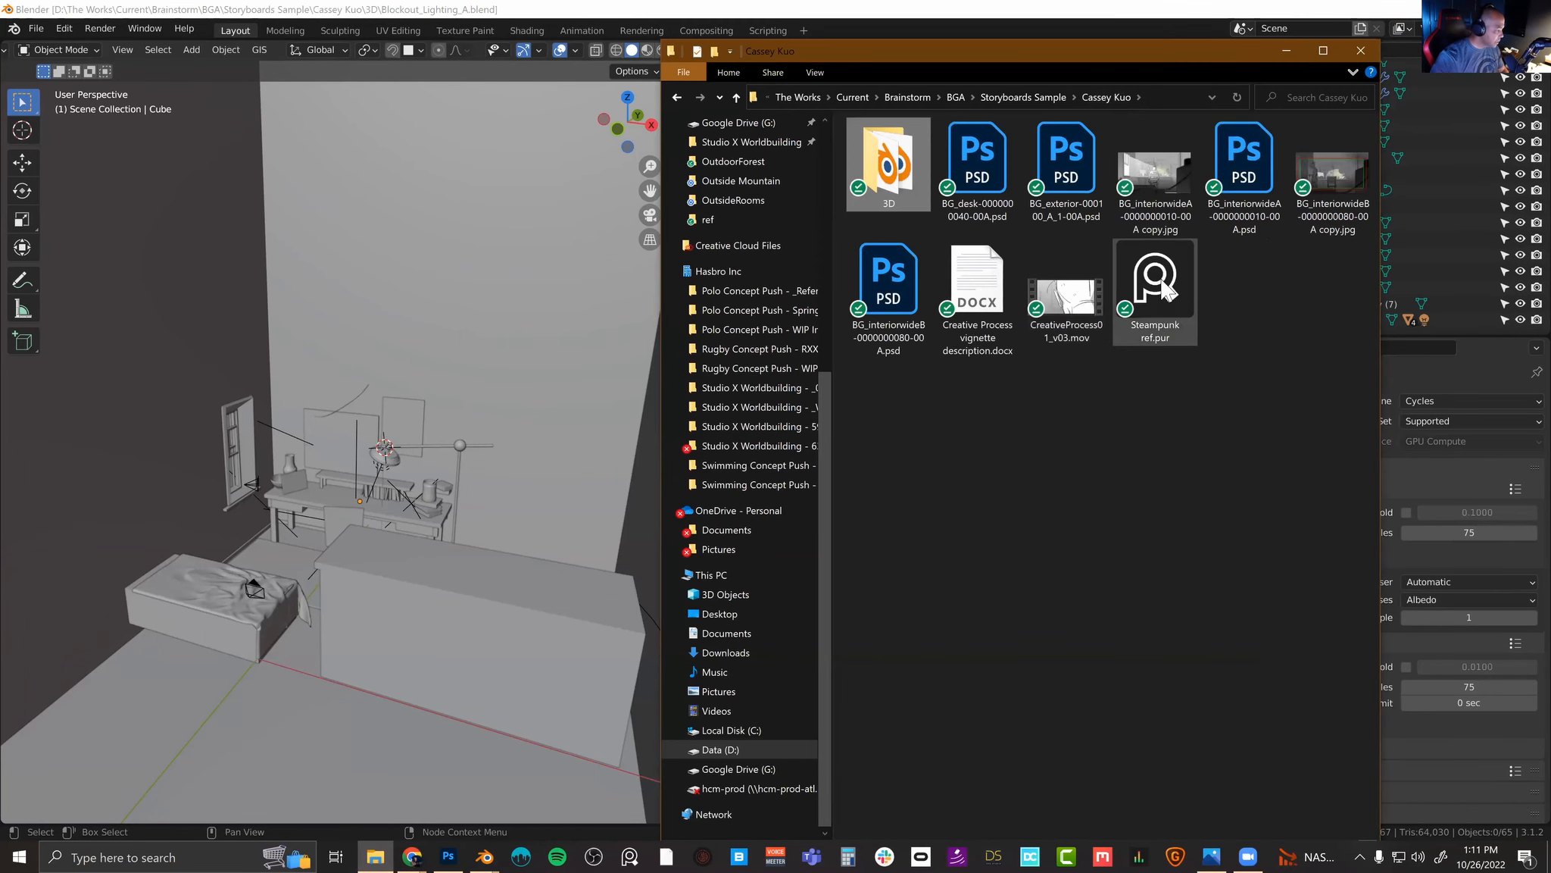
pyautogui.doubleClick(1155, 295)
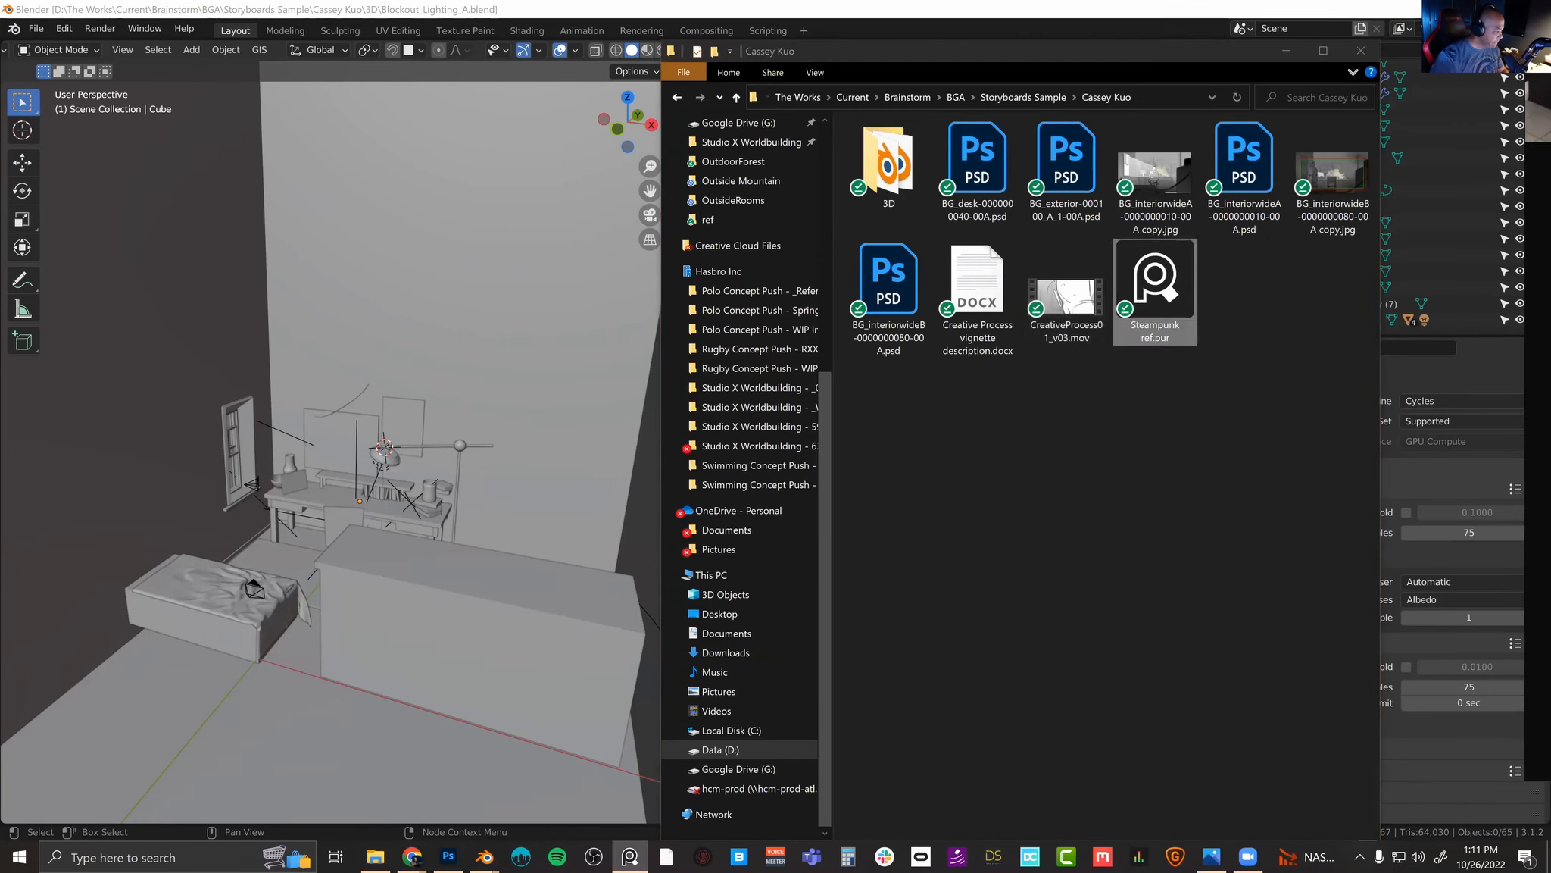
pyautogui.moveTo(1386, 254); pyautogui.dragTo(841, 331, button='right')
pyautogui.scroll(-6, 805, 327)
pyautogui.scroll(2, 1061, 357)
pyautogui.moveTo(804, 326); pyautogui.dragTo(1075, 302, button='middle')
pyautogui.scroll(6, 848, 341)
pyautogui.moveTo(1086, 379); pyautogui.dragTo(1176, 324, button='middle')
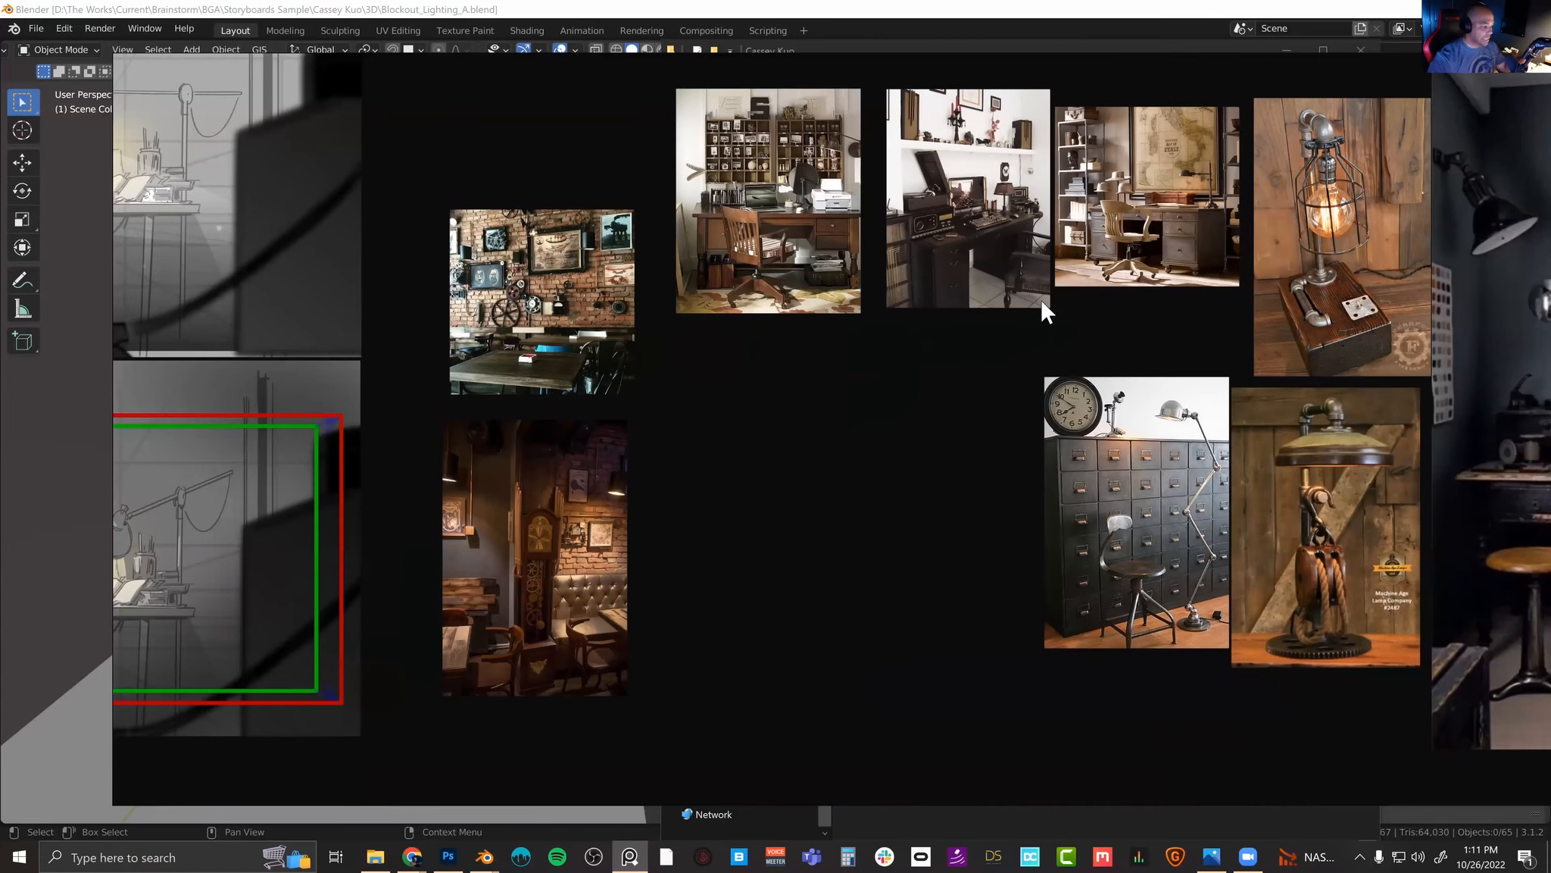
pyautogui.moveTo(1043, 314); pyautogui.dragTo(765, 378, button='middle')
pyautogui.moveTo(950, 420); pyautogui.dragTo(983, 417, button='middle')
pyautogui.moveTo(984, 416); pyautogui.dragTo(1550, 439, button='right')
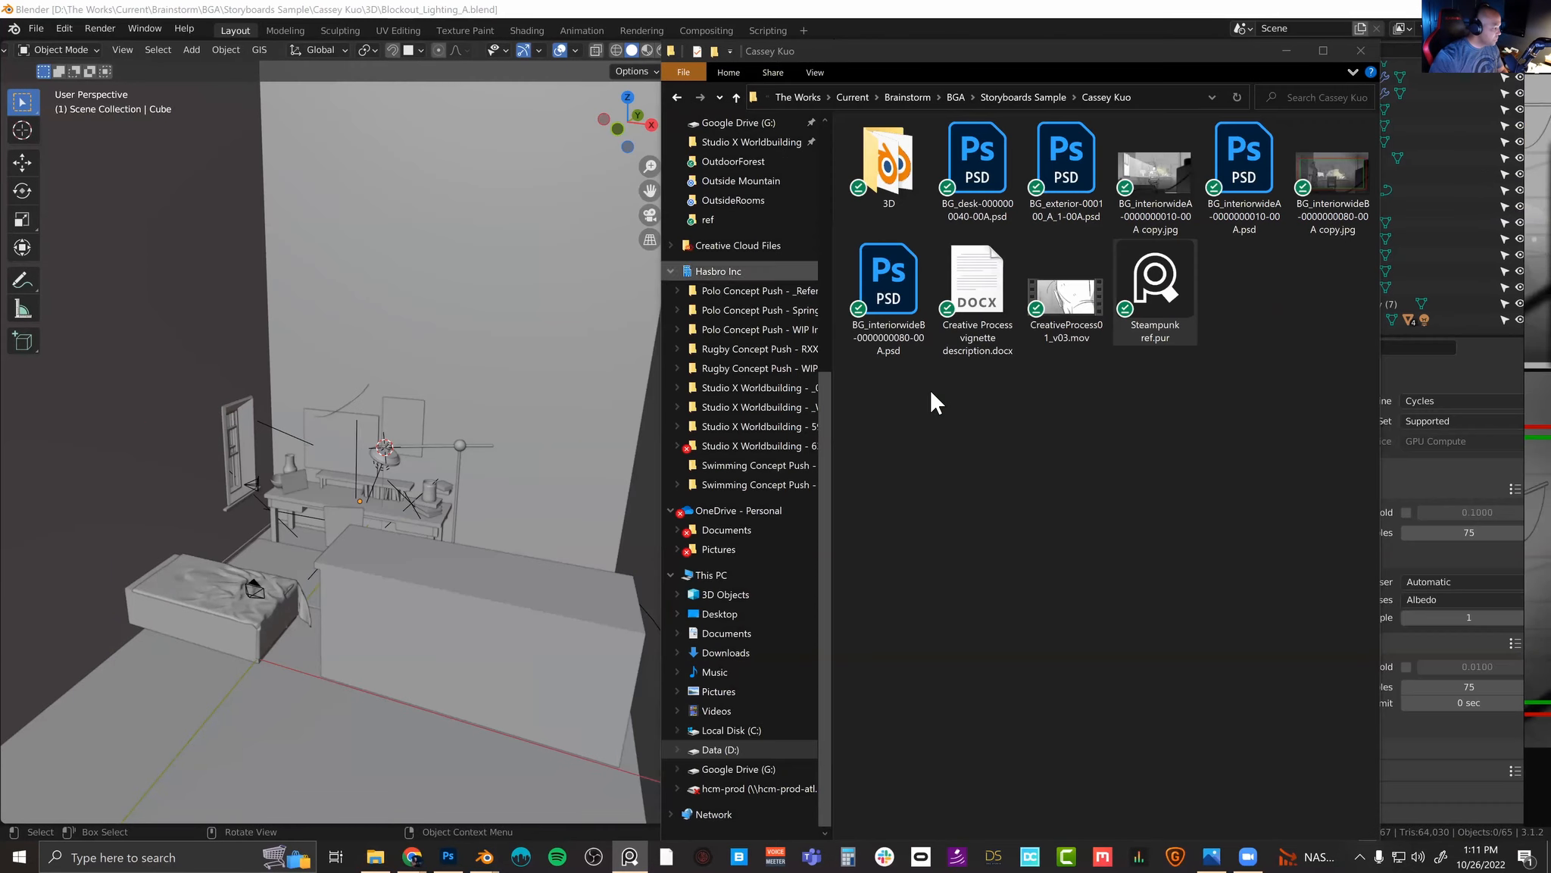
pyautogui.hotkey('alt', 'Tab')
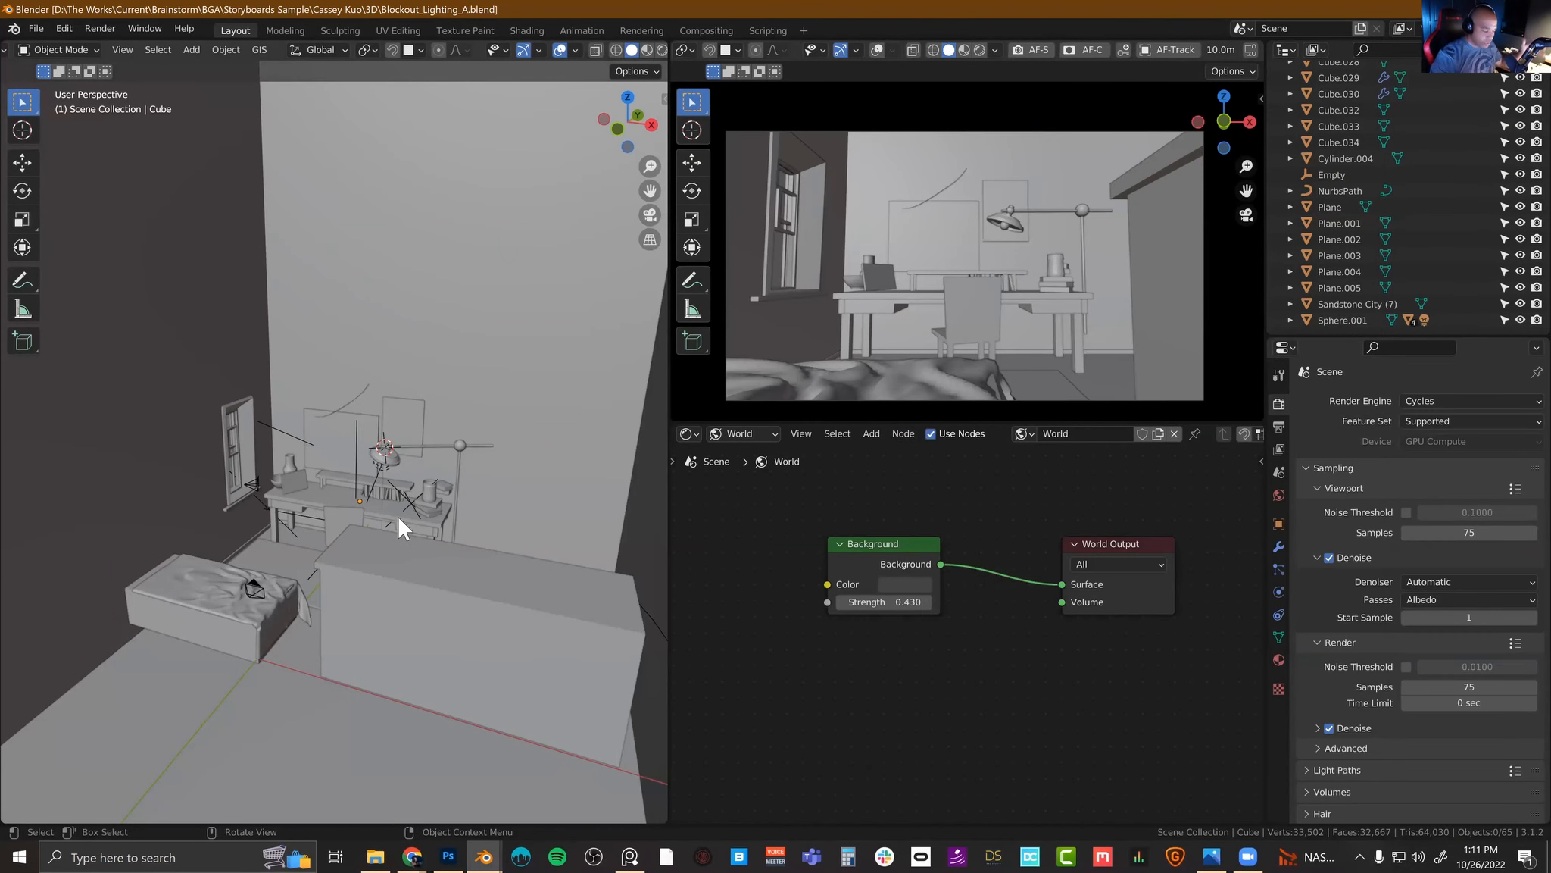
# Step: Examine the blockout's window, desk, lamp, chair and bed from several angles
pyautogui.moveTo(447, 521); pyautogui.dragTo(319, 474, button='middle')
pyautogui.scroll(2, 320, 475)
pyautogui.scroll(-2, 311, 478)
pyautogui.scroll(2, 471, 568)
pyautogui.scroll(-2, 472, 568)
pyautogui.moveTo(471, 568); pyautogui.dragTo(463, 485, button='middle')
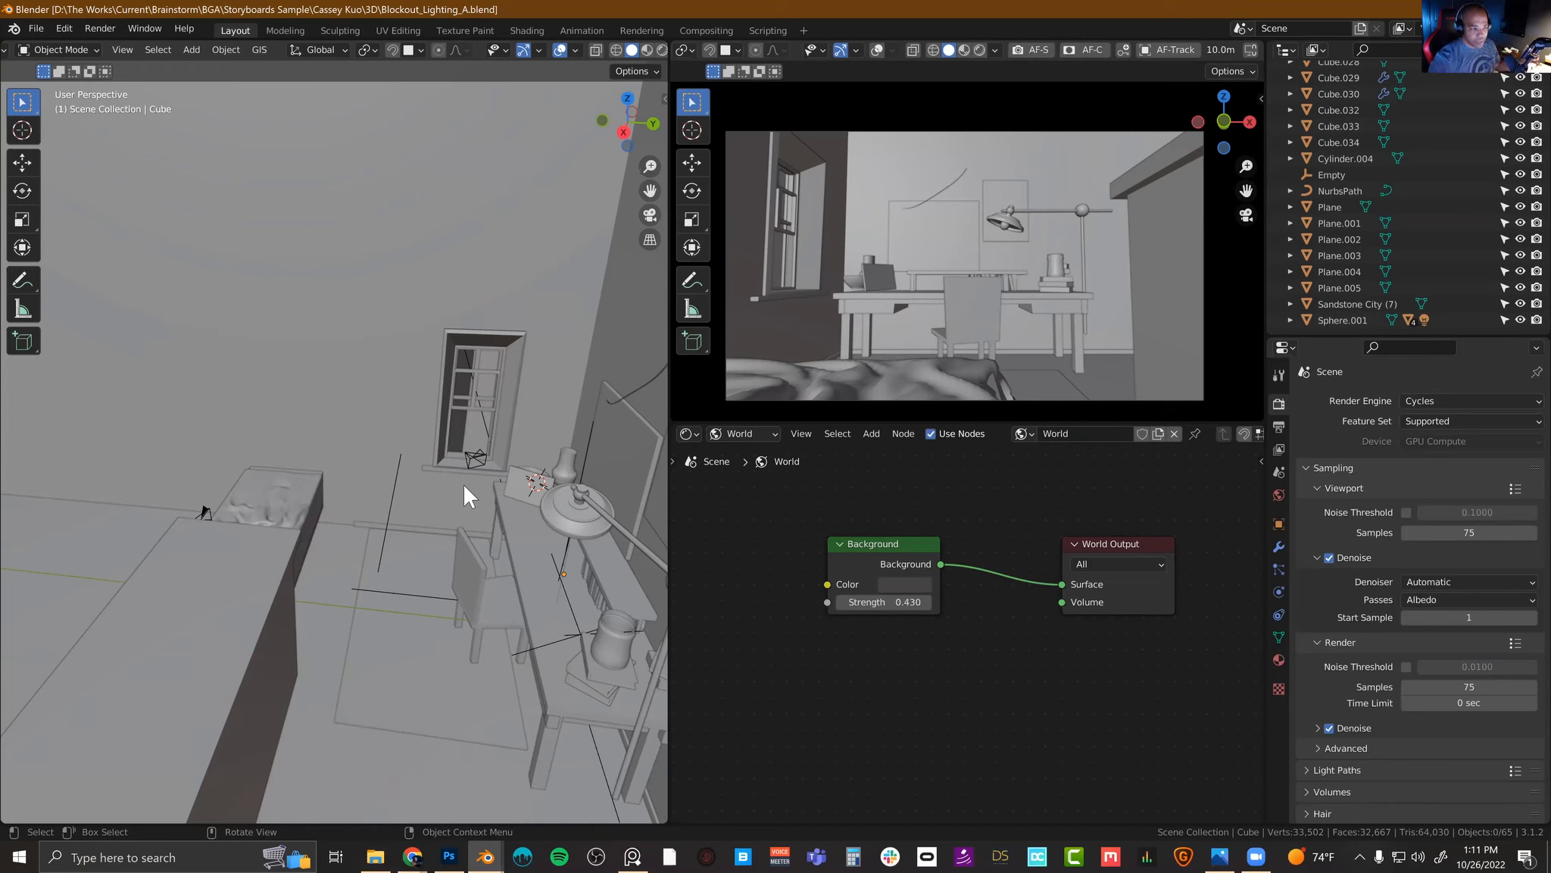
pyautogui.moveTo(471, 507); pyautogui.dragTo(463, 442, button='middle')
# Step: Widen the perspective viewport, then select the large foreground block and the crumpled blanket on the bed to inspect their placement
pyautogui.moveTo(671, 491); pyautogui.dragTo(877, 491)
pyautogui.keyDown('shift'); pyautogui.moveTo(466, 432); pyautogui.dragTo(488, 534, button='middle'); pyautogui.keyUp('shift')
pyautogui.scroll(-2, 538, 465)
pyautogui.click(488, 534)
pyautogui.click(588, 496)
pyautogui.moveTo(616, 491); pyautogui.dragTo(360, 441, button='middle')
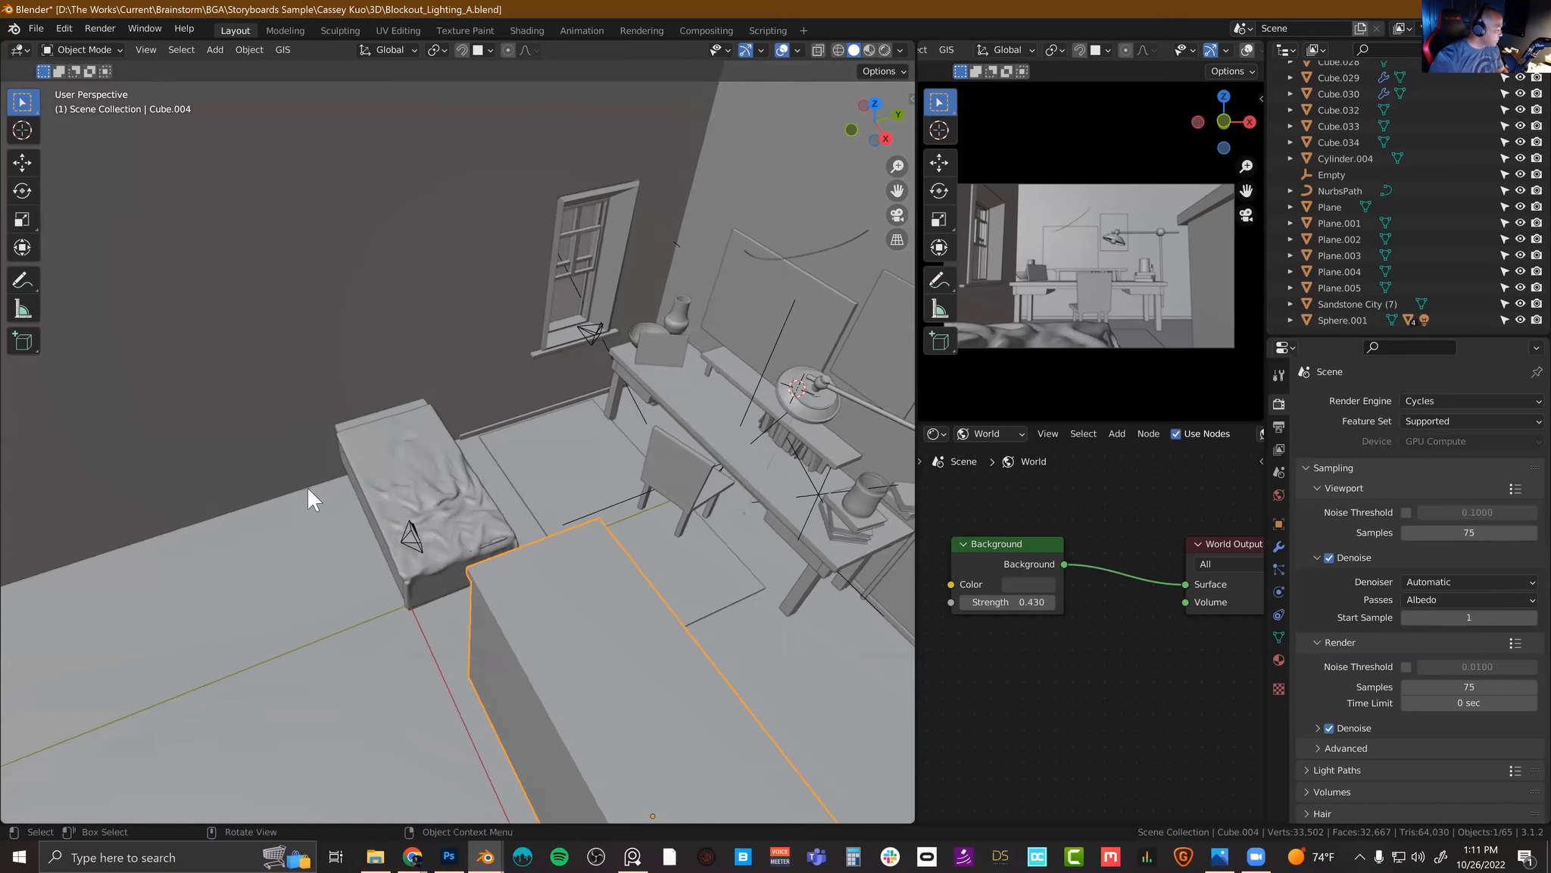
pyautogui.click(442, 484)
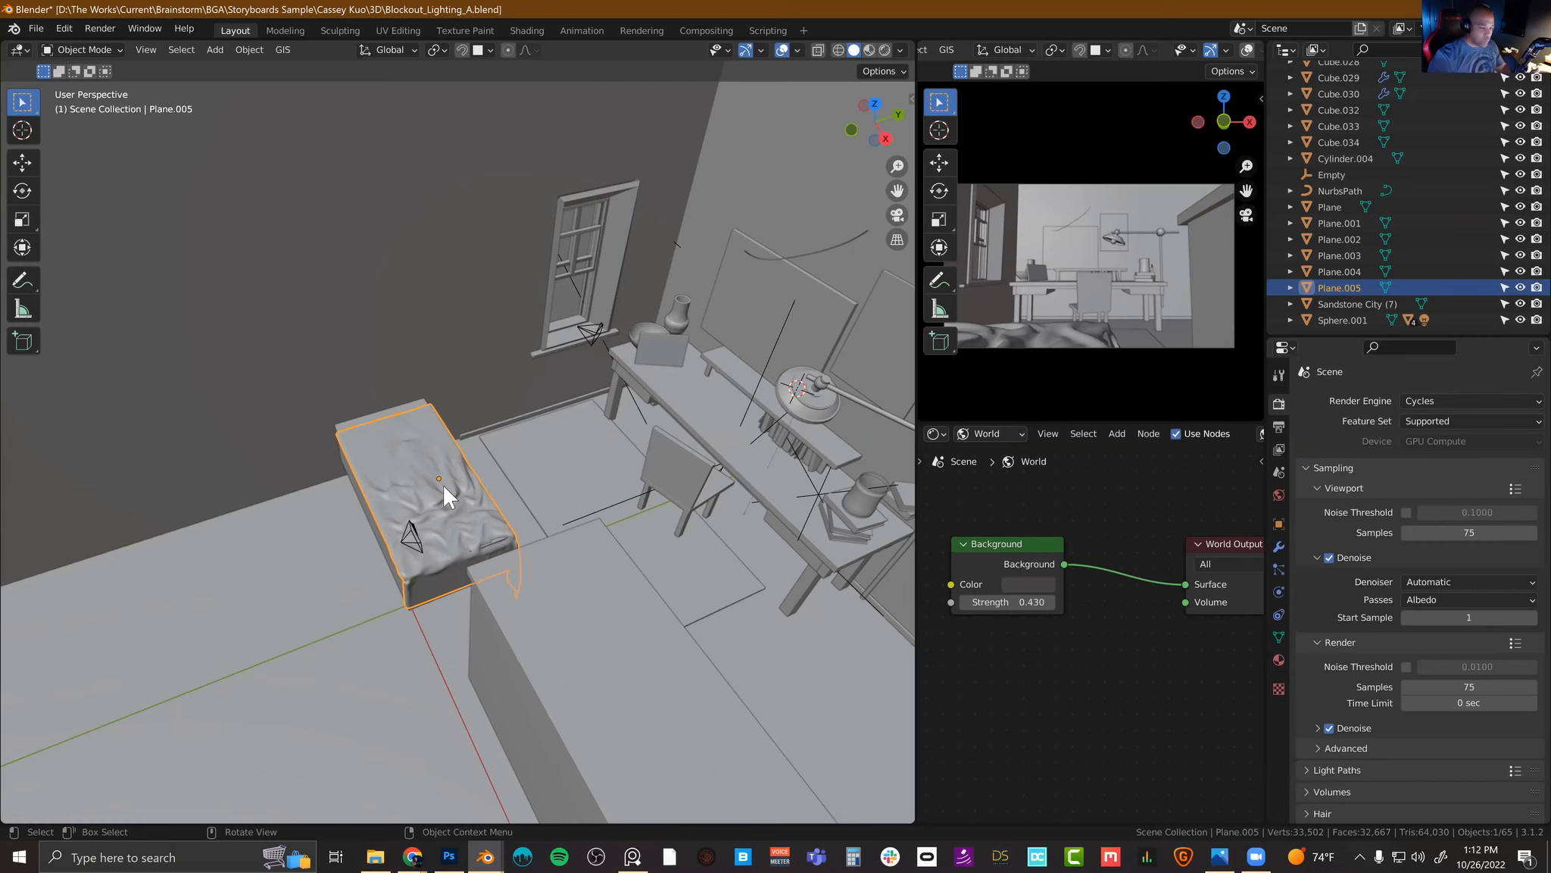
pyautogui.moveTo(443, 483); pyautogui.dragTo(575, 475, button='middle')
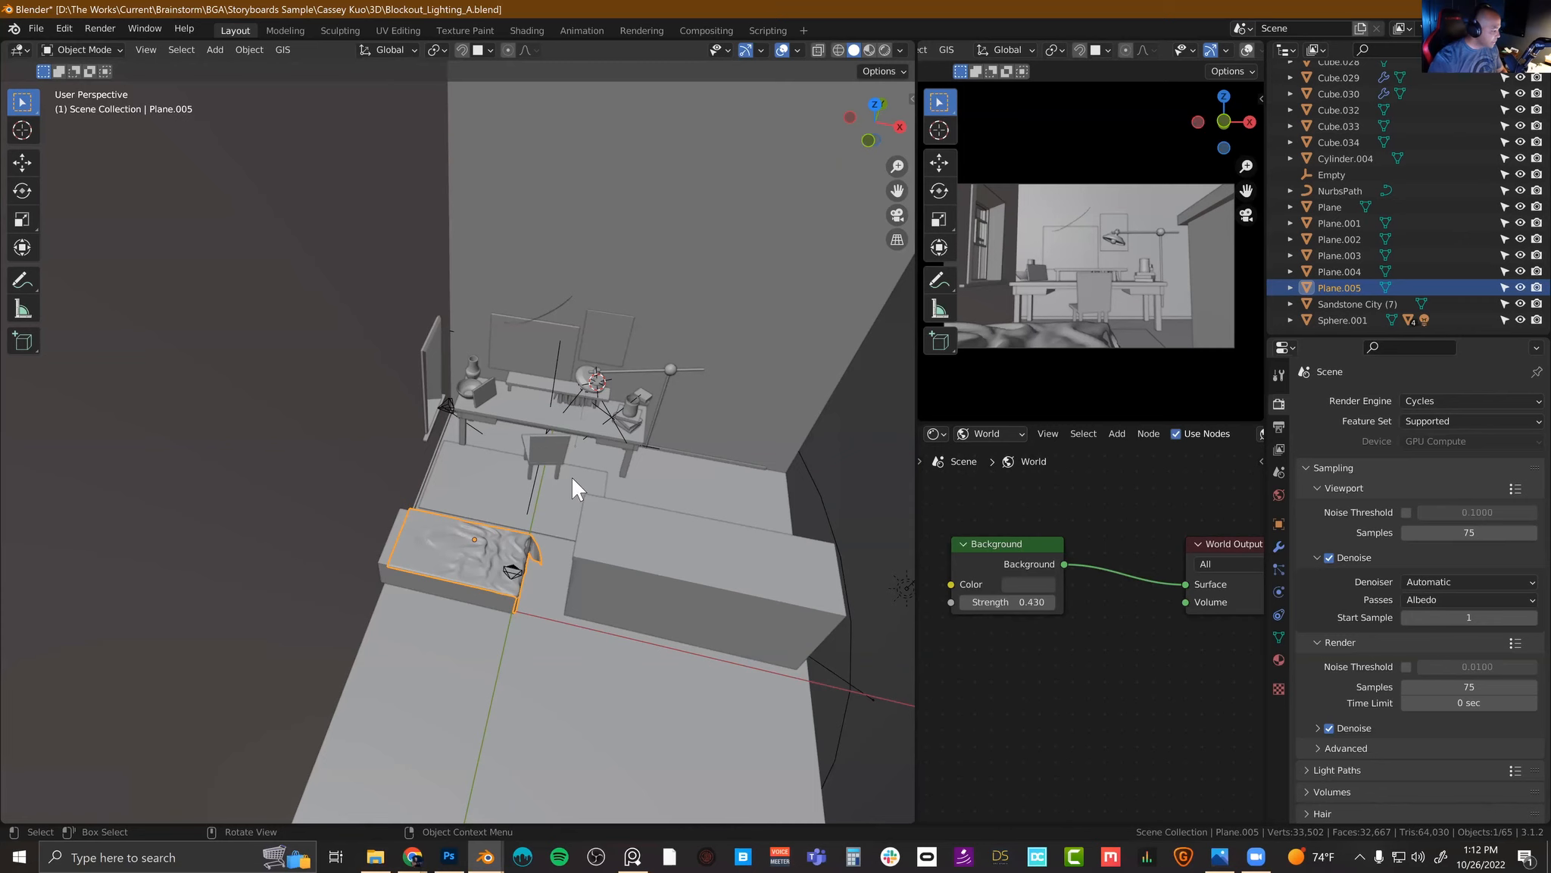
# Step: Play CreativeProcess01_v03.mov, skim through its desk and window shots, and return to the blockout scene
pyautogui.click(1220, 857)
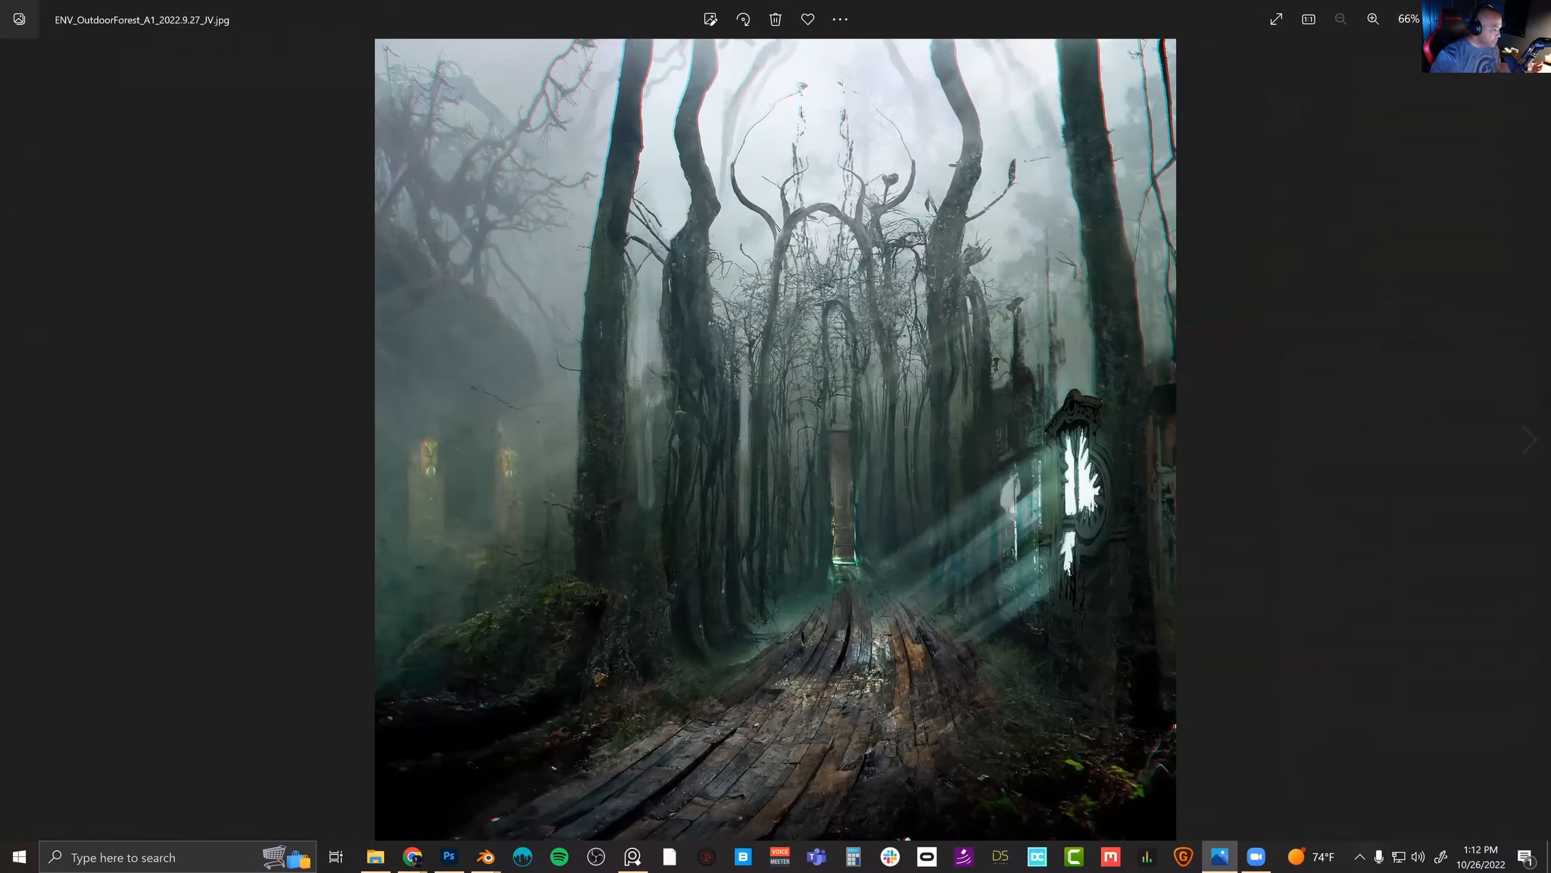
pyautogui.click(1534, 12)
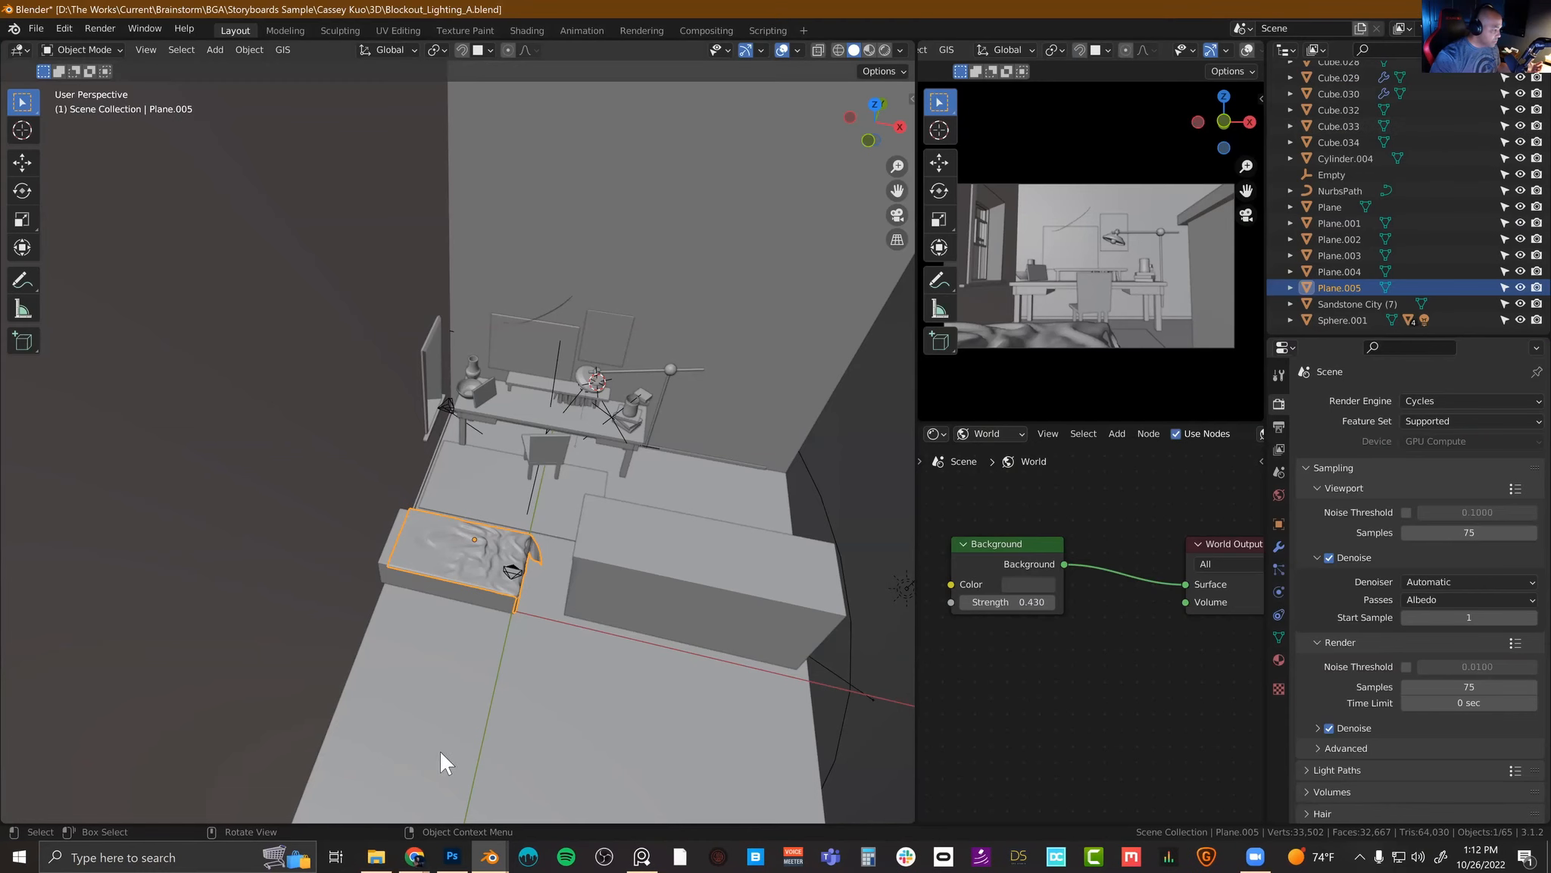
pyautogui.click(376, 856)
pyautogui.doubleClick(1077, 302)
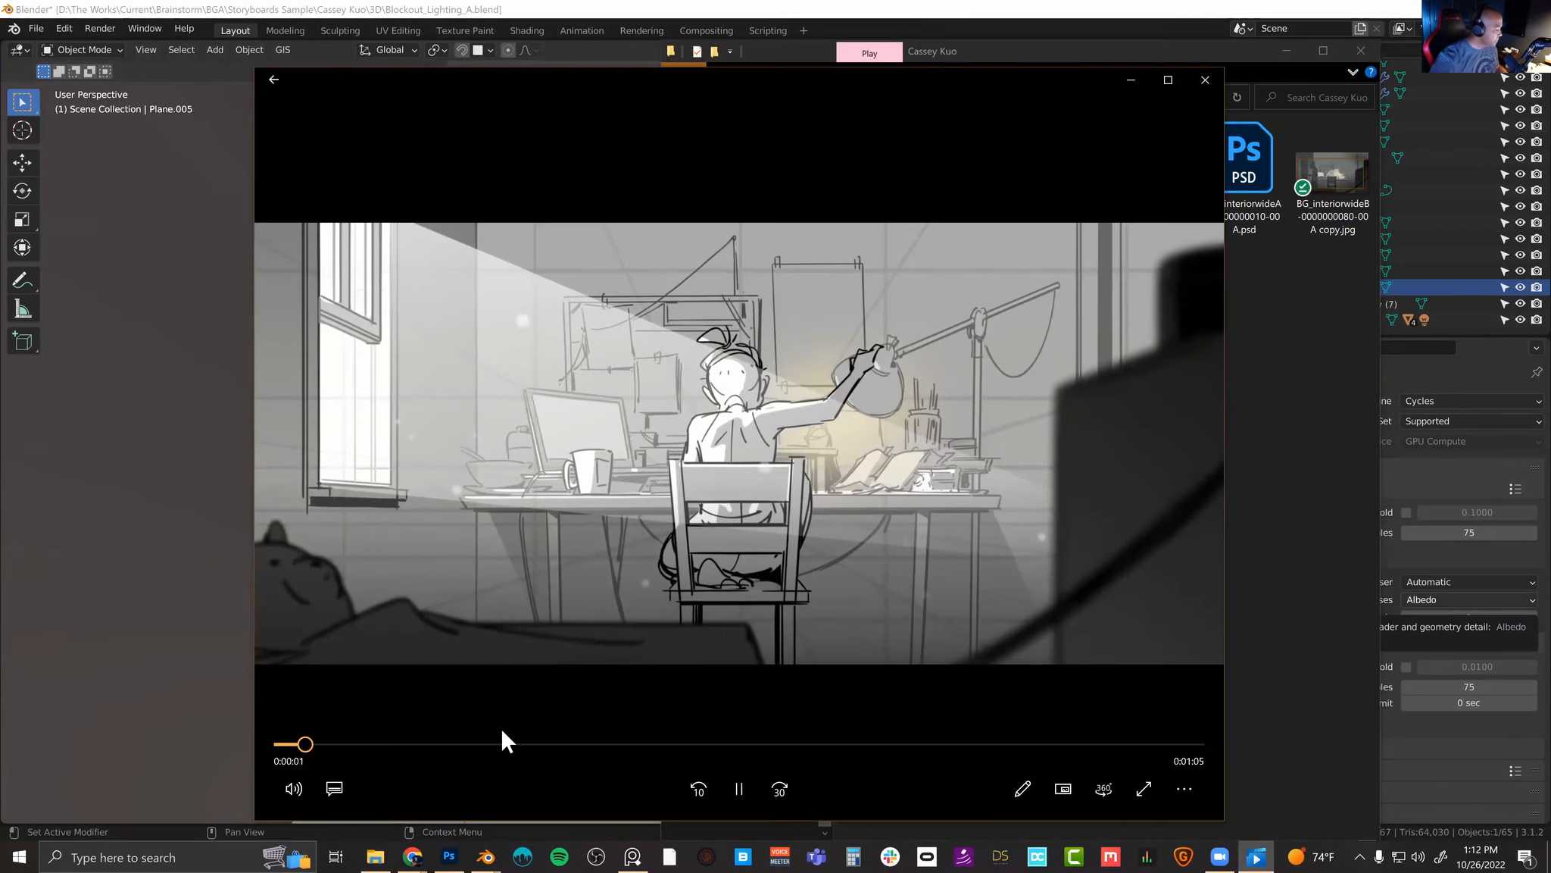
pyautogui.click(586, 744)
pyautogui.click(738, 744)
pyautogui.click(864, 743)
pyautogui.click(843, 743)
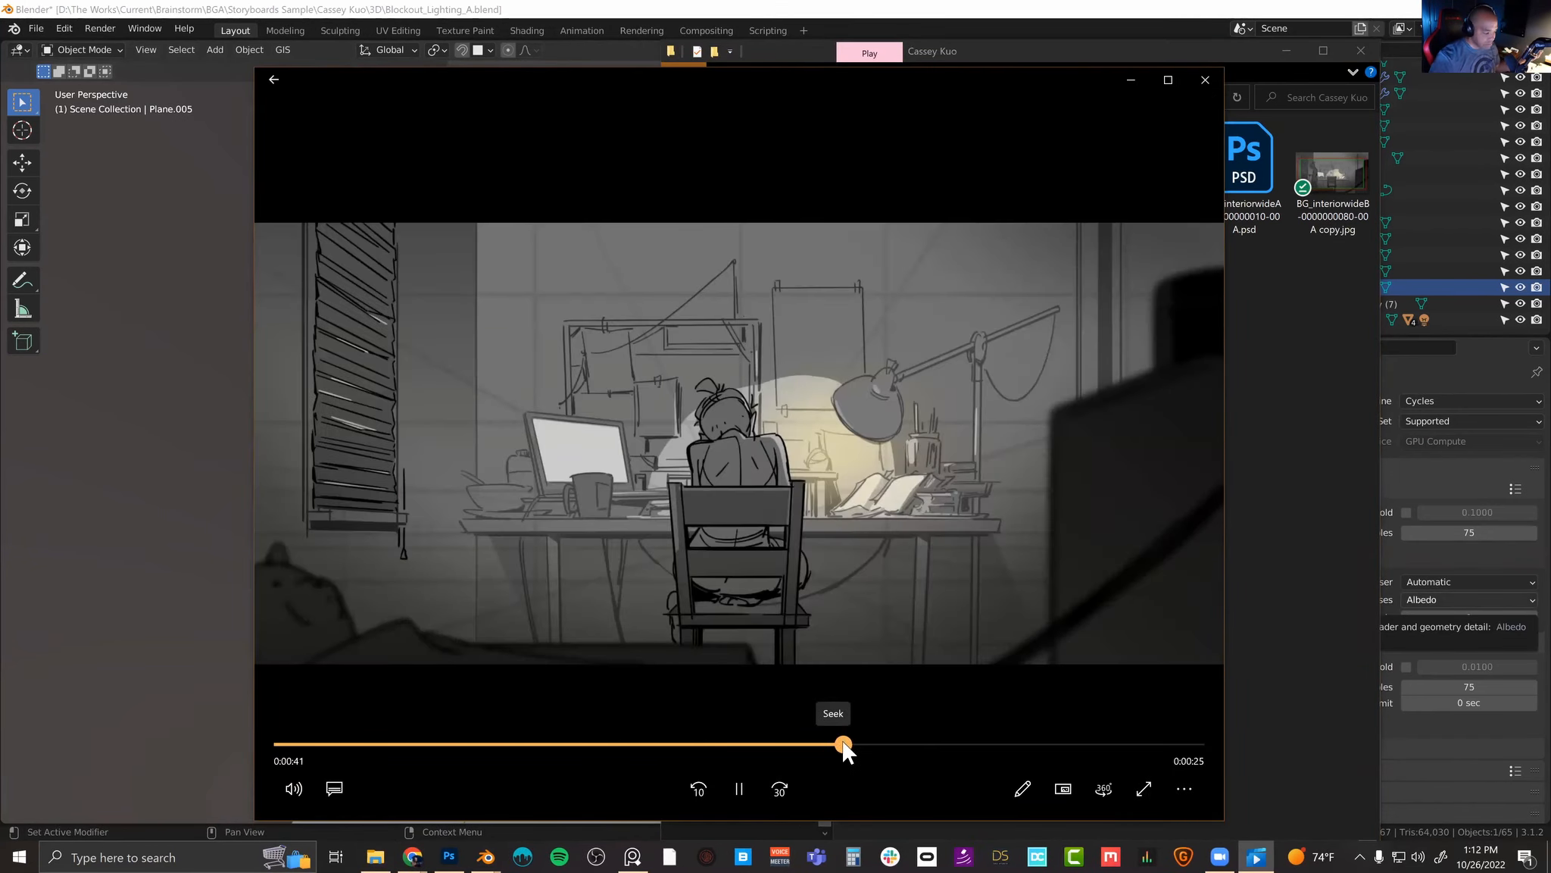
pyautogui.moveTo(847, 742); pyautogui.dragTo(600, 727)
pyautogui.click(1205, 80)
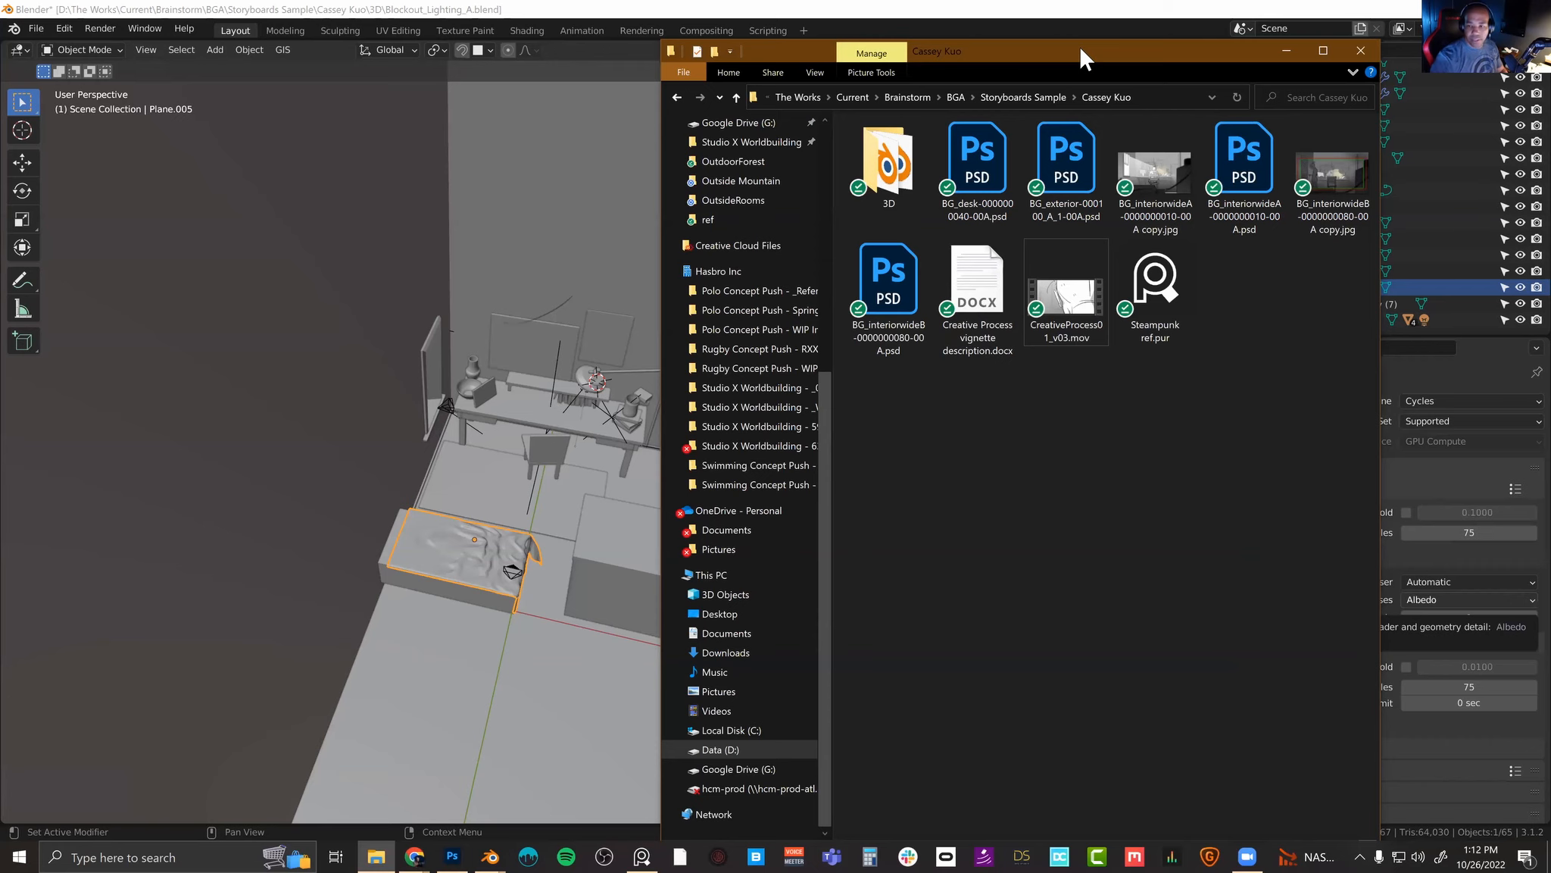
pyautogui.click(378, 195)
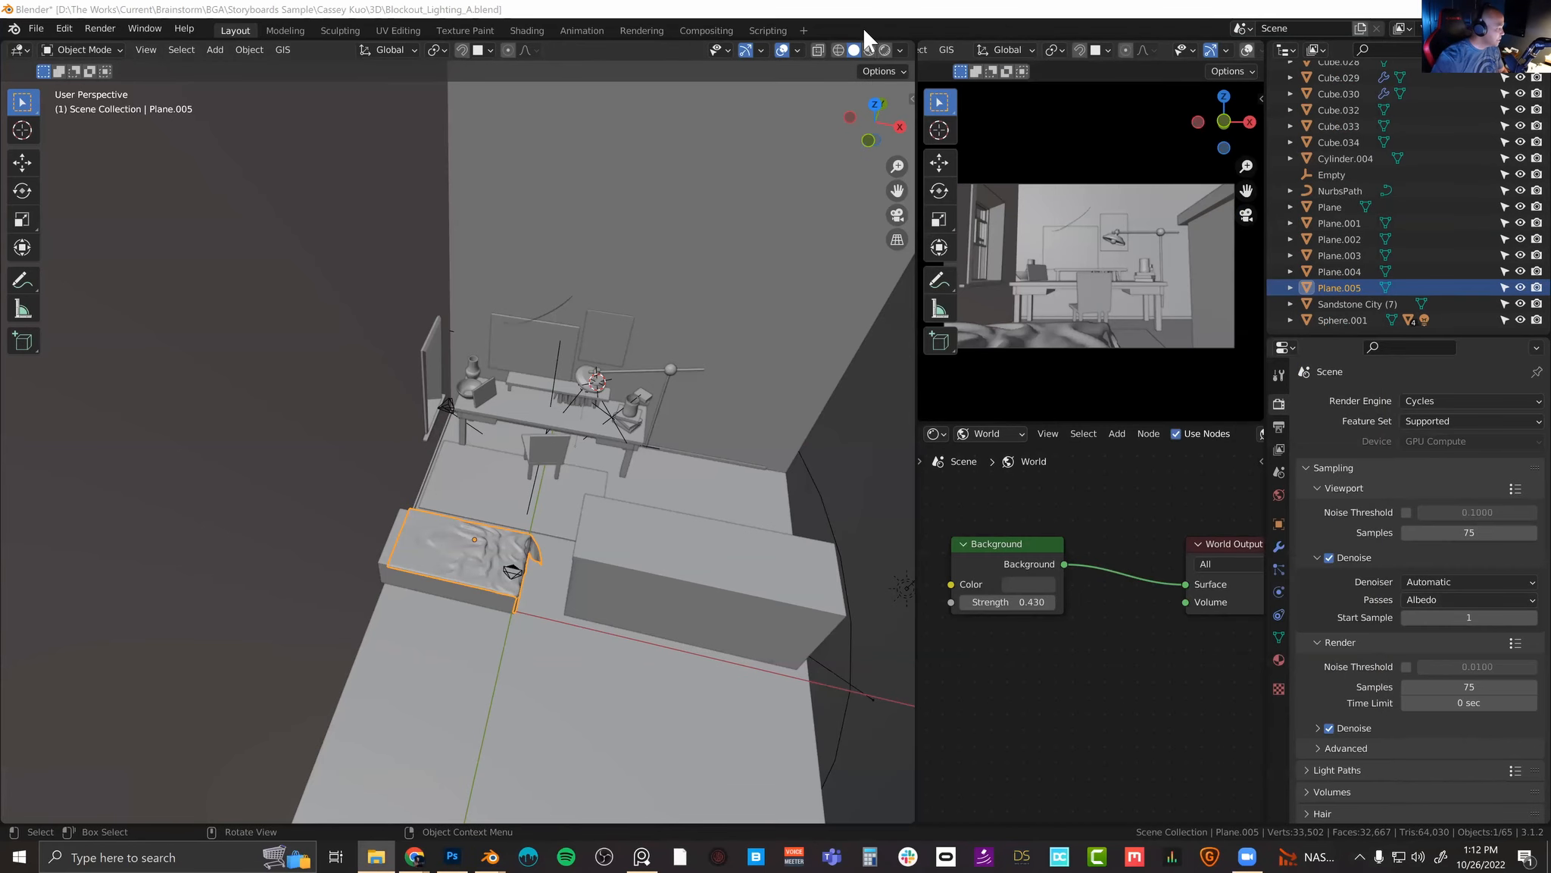
# Step: Examine the bed and desk area of the blockout up close
pyautogui.moveTo(394, 443); pyautogui.dragTo(530, 500, button='middle')
pyautogui.scroll(4, 401, 480)
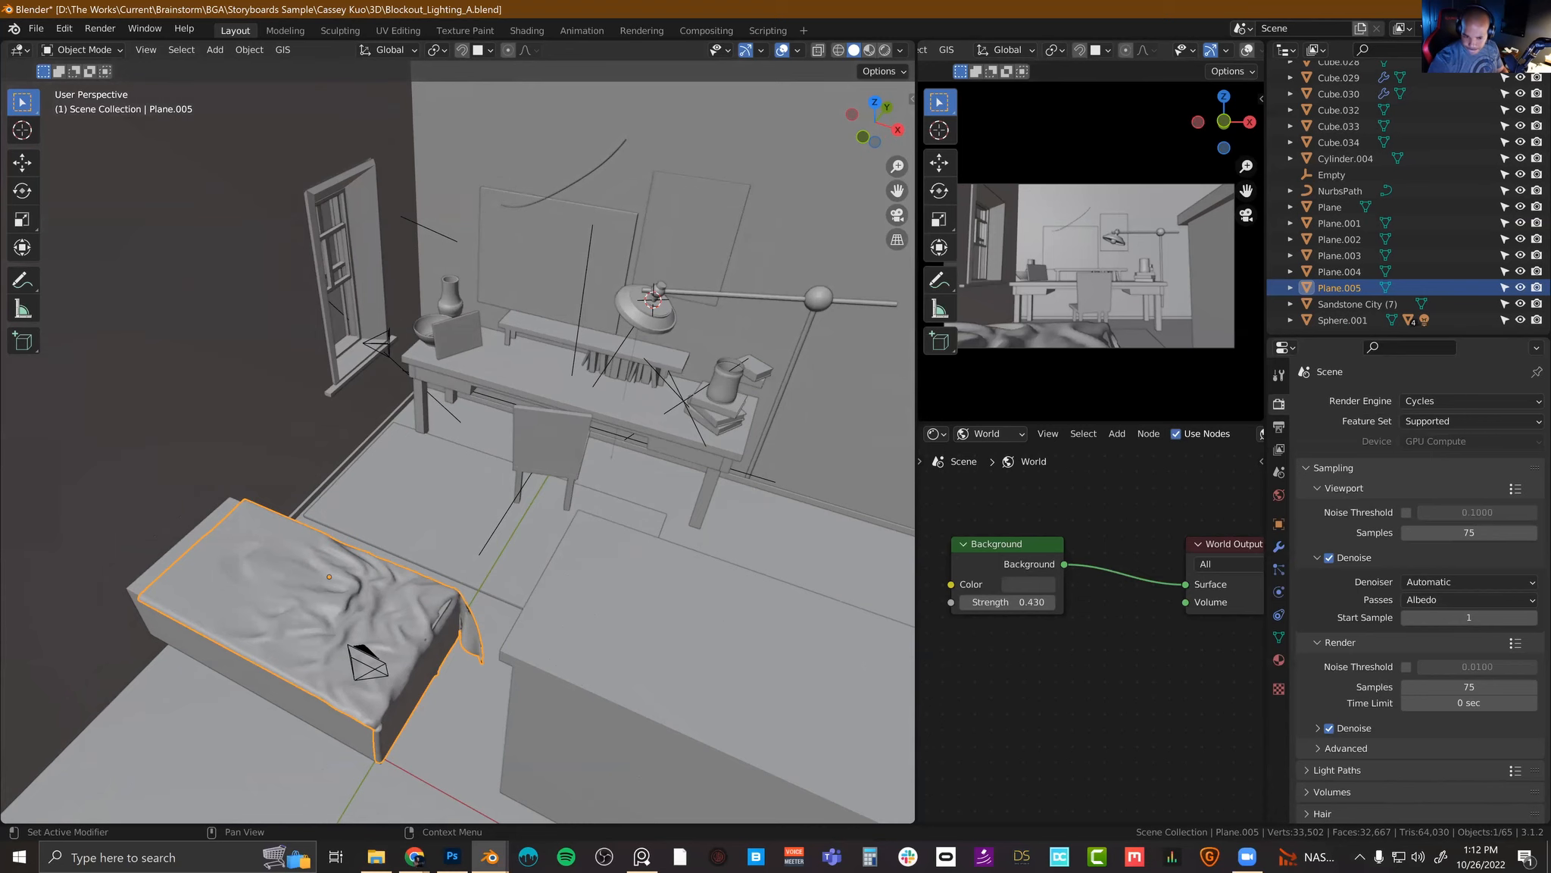
pyautogui.moveTo(633, 620); pyautogui.dragTo(499, 534, button='middle')
pyautogui.moveTo(634, 415); pyautogui.dragTo(789, 443, button='middle')
# Step: Set the camera viewport of Blockout_Lighting_A.blend to rendered shading and widen it
pyautogui.click(377, 852)
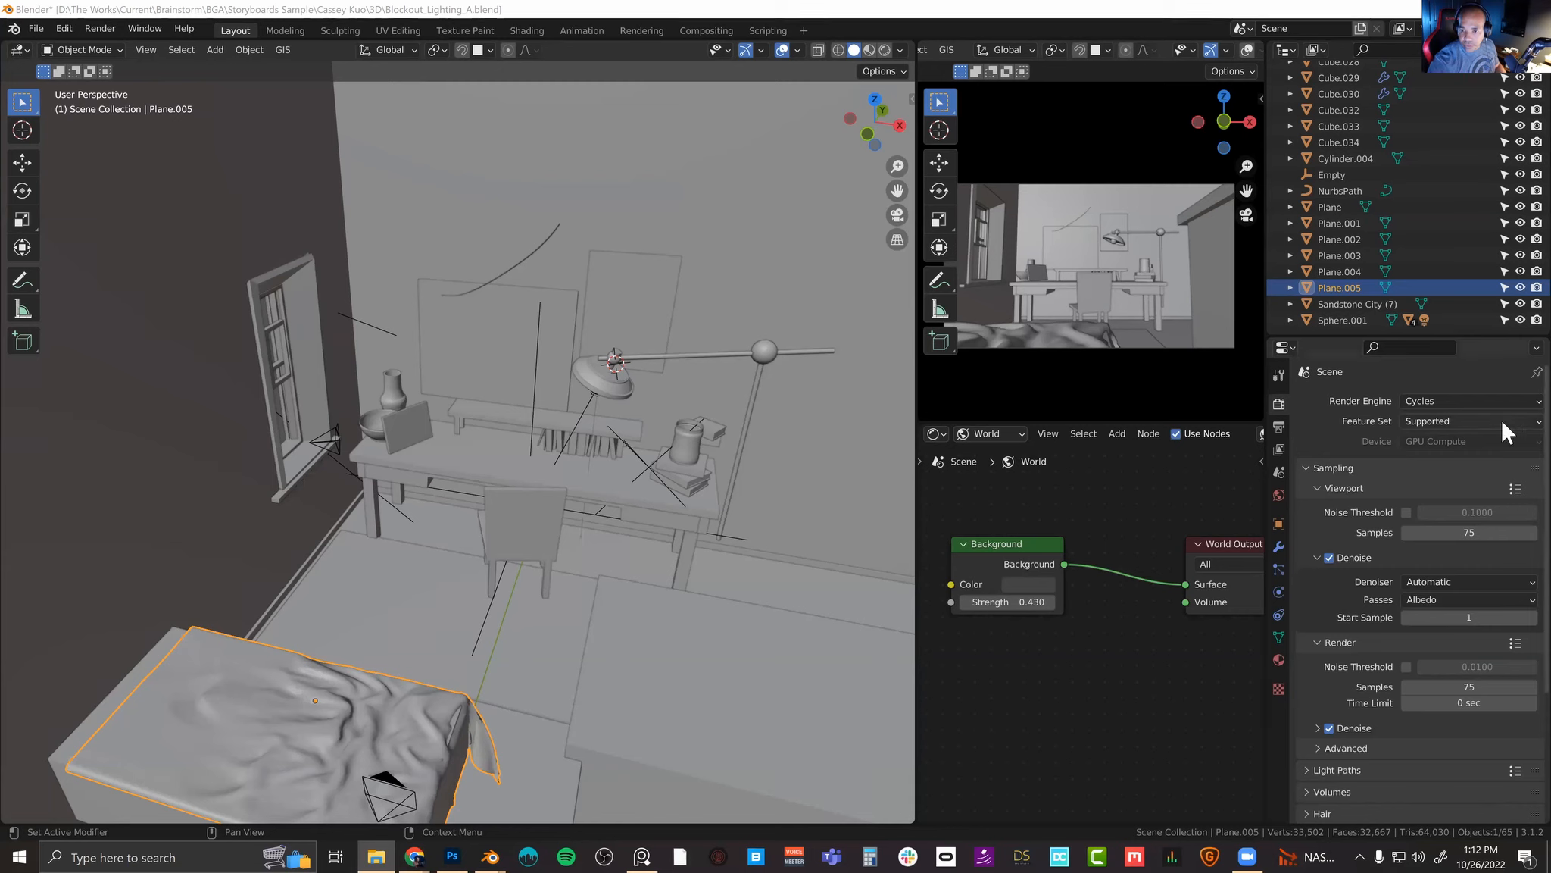
pyautogui.hscroll(5, 1062, 46)
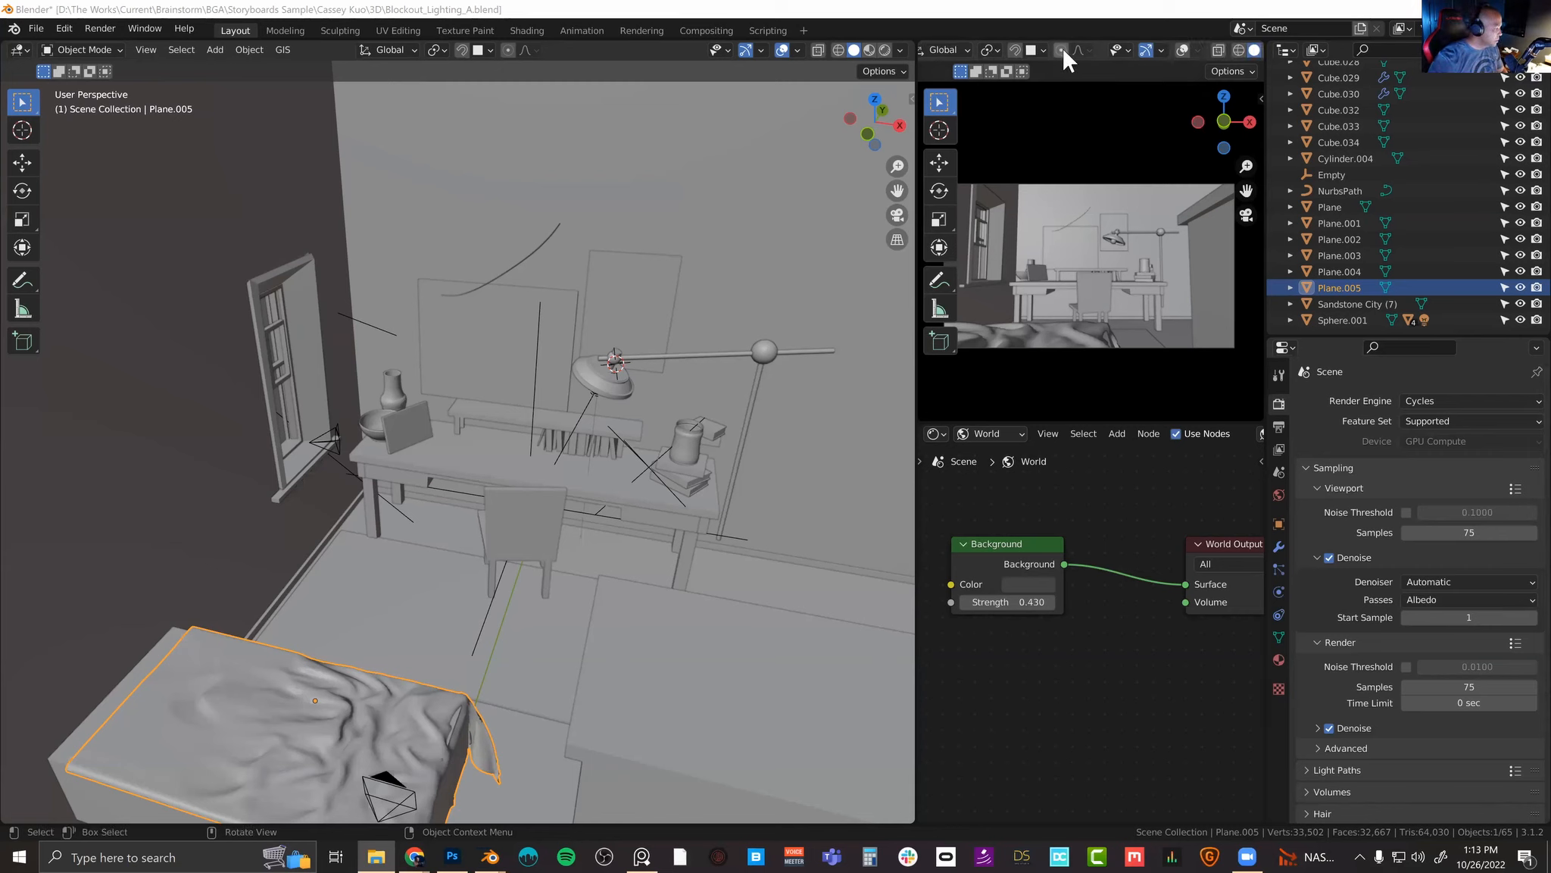
pyautogui.click(1188, 49)
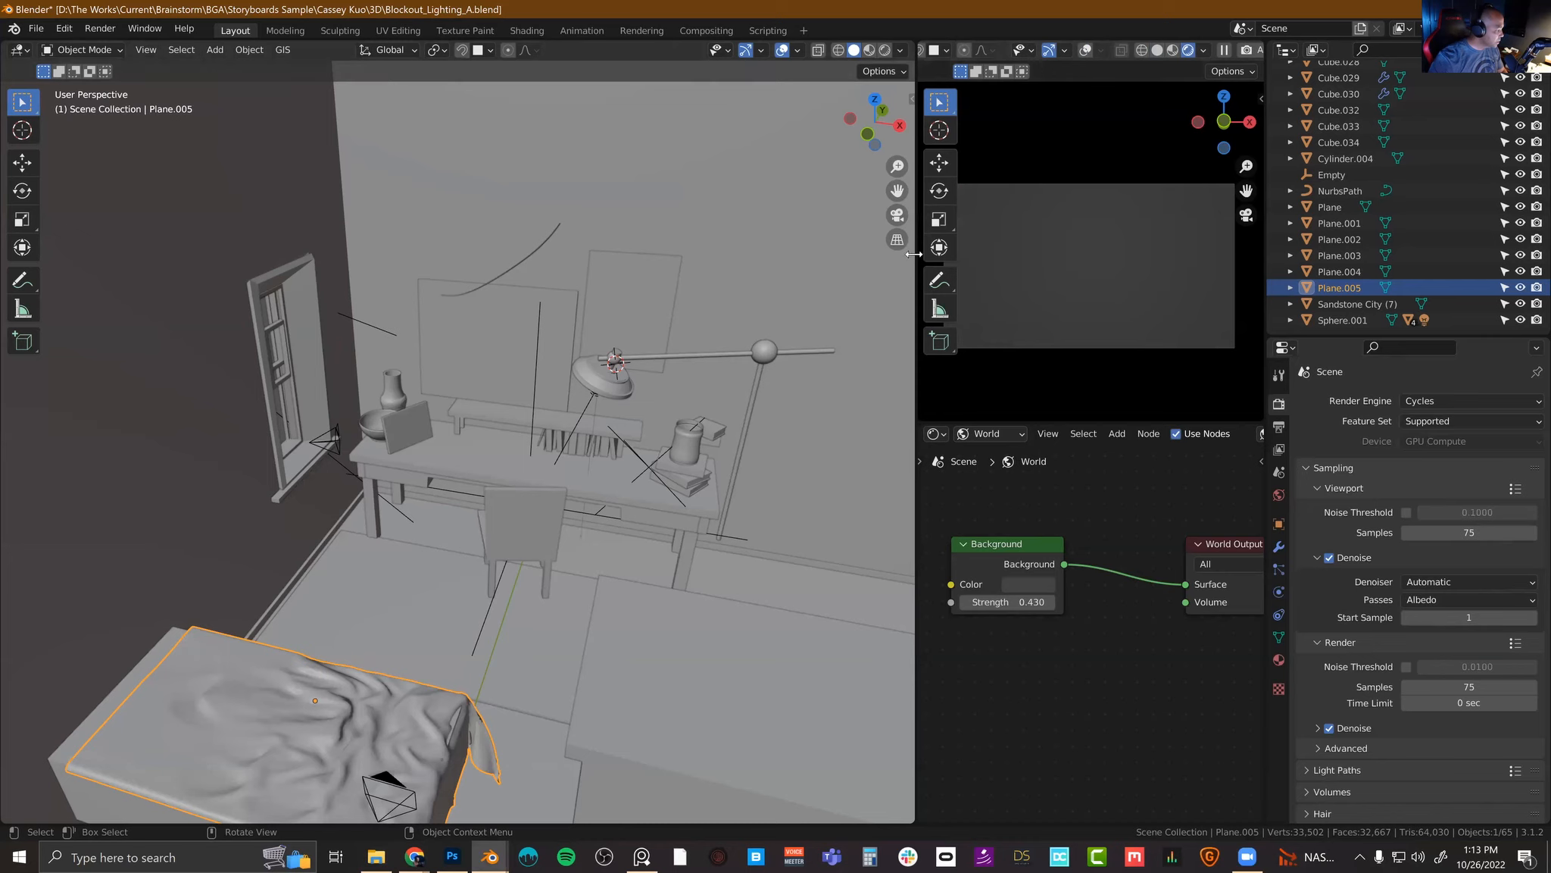
pyautogui.moveTo(914, 254); pyautogui.dragTo(400, 273)
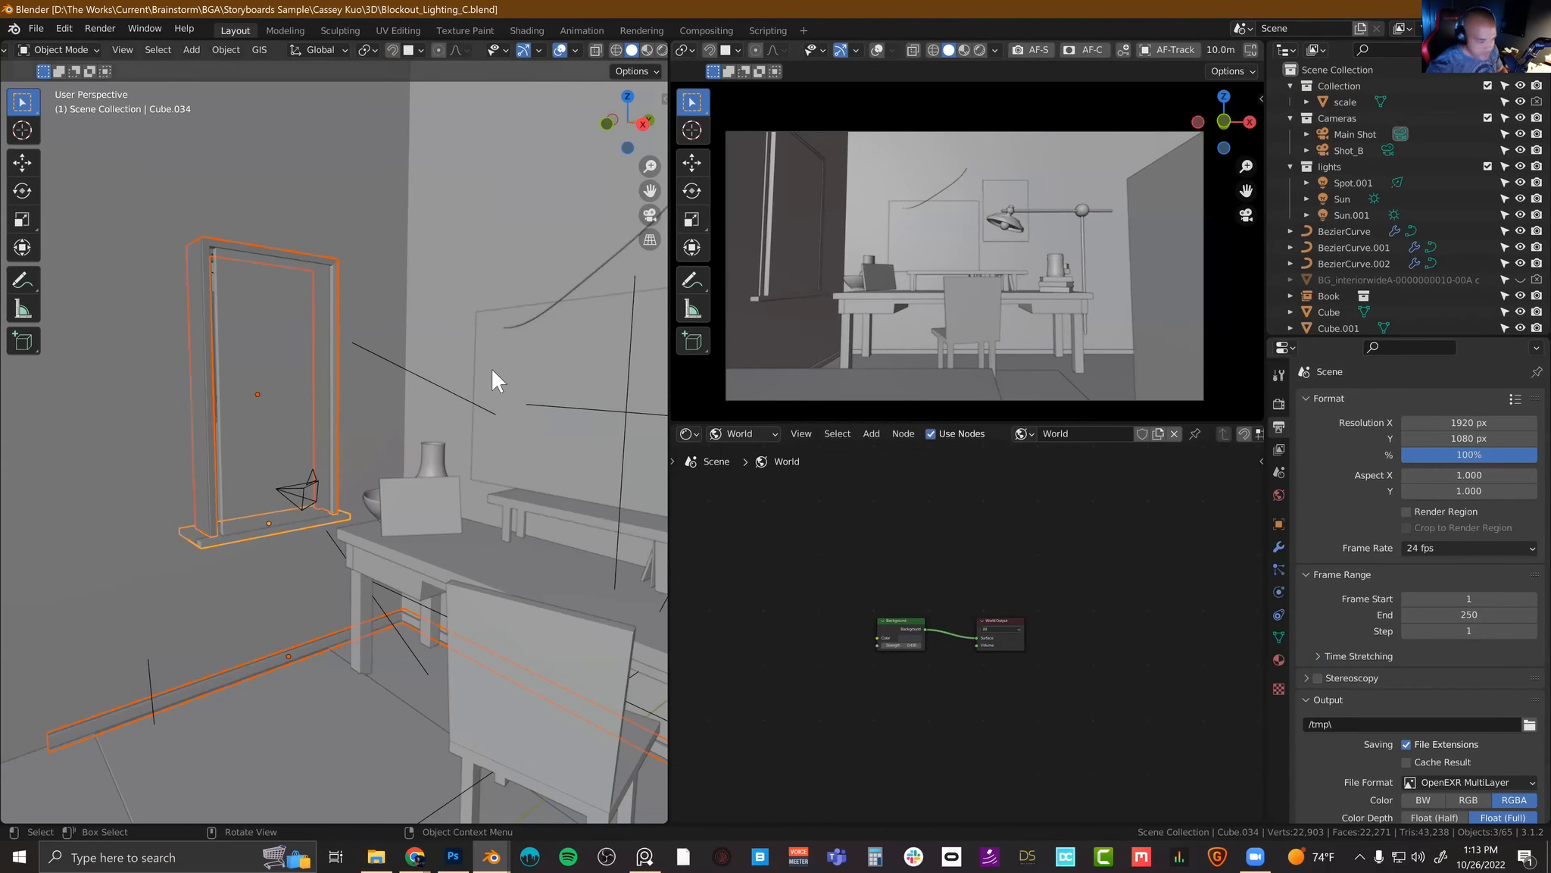
# Step: Preview Blockout_Lighting_C.blend and Blockout_Lighting_D.blend with rendered shading in their camera viewports, comparing them with Blockout_Lighting_B.blend's lighting
pyautogui.click(979, 49)
pyautogui.click(493, 855)
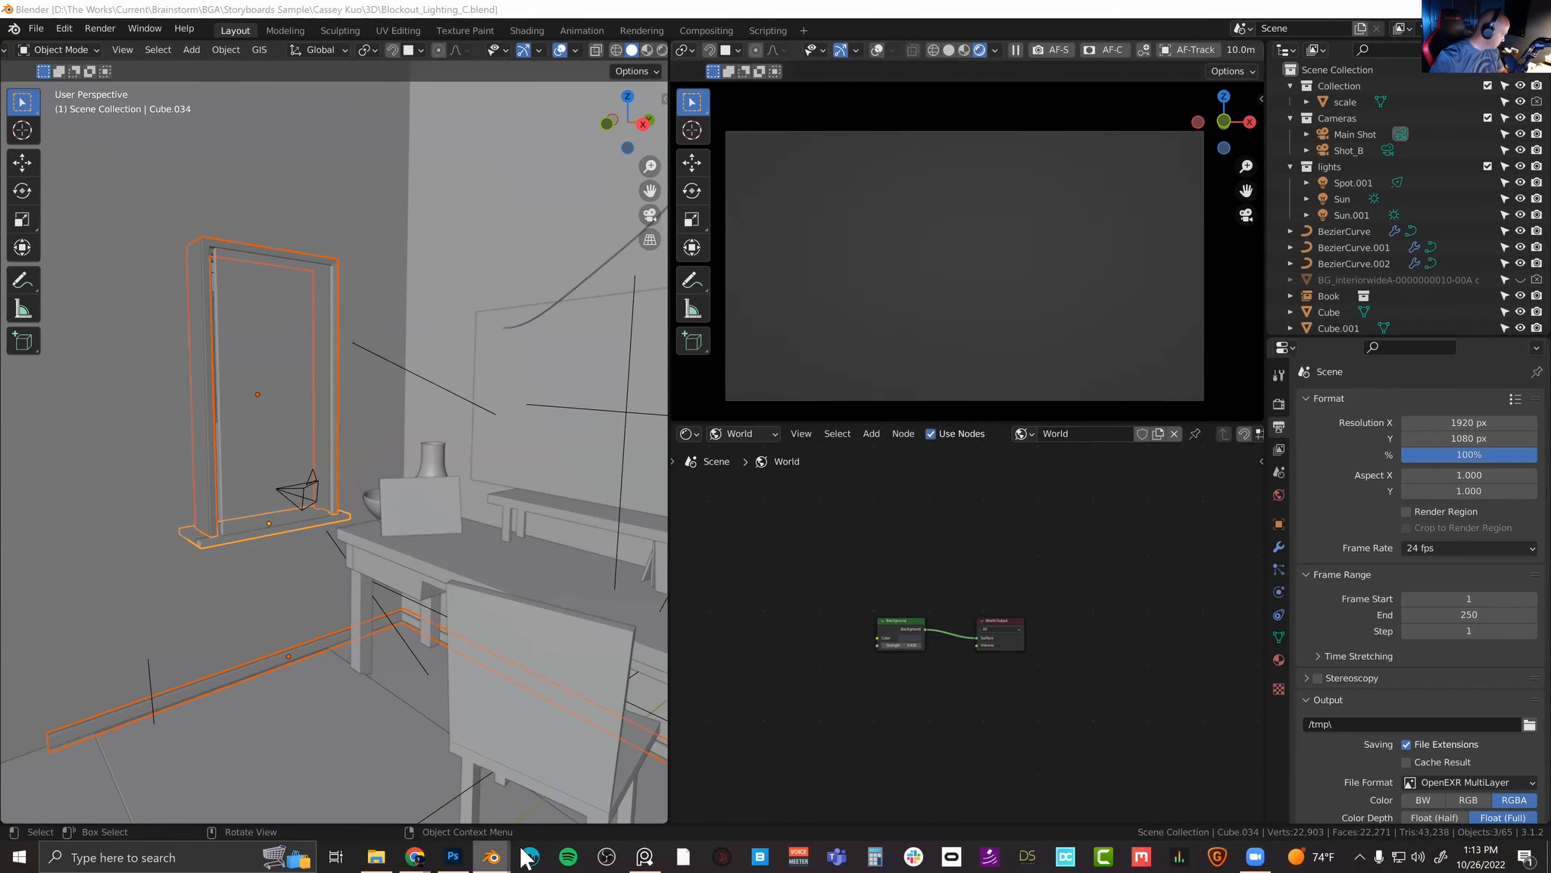
pyautogui.click(778, 800)
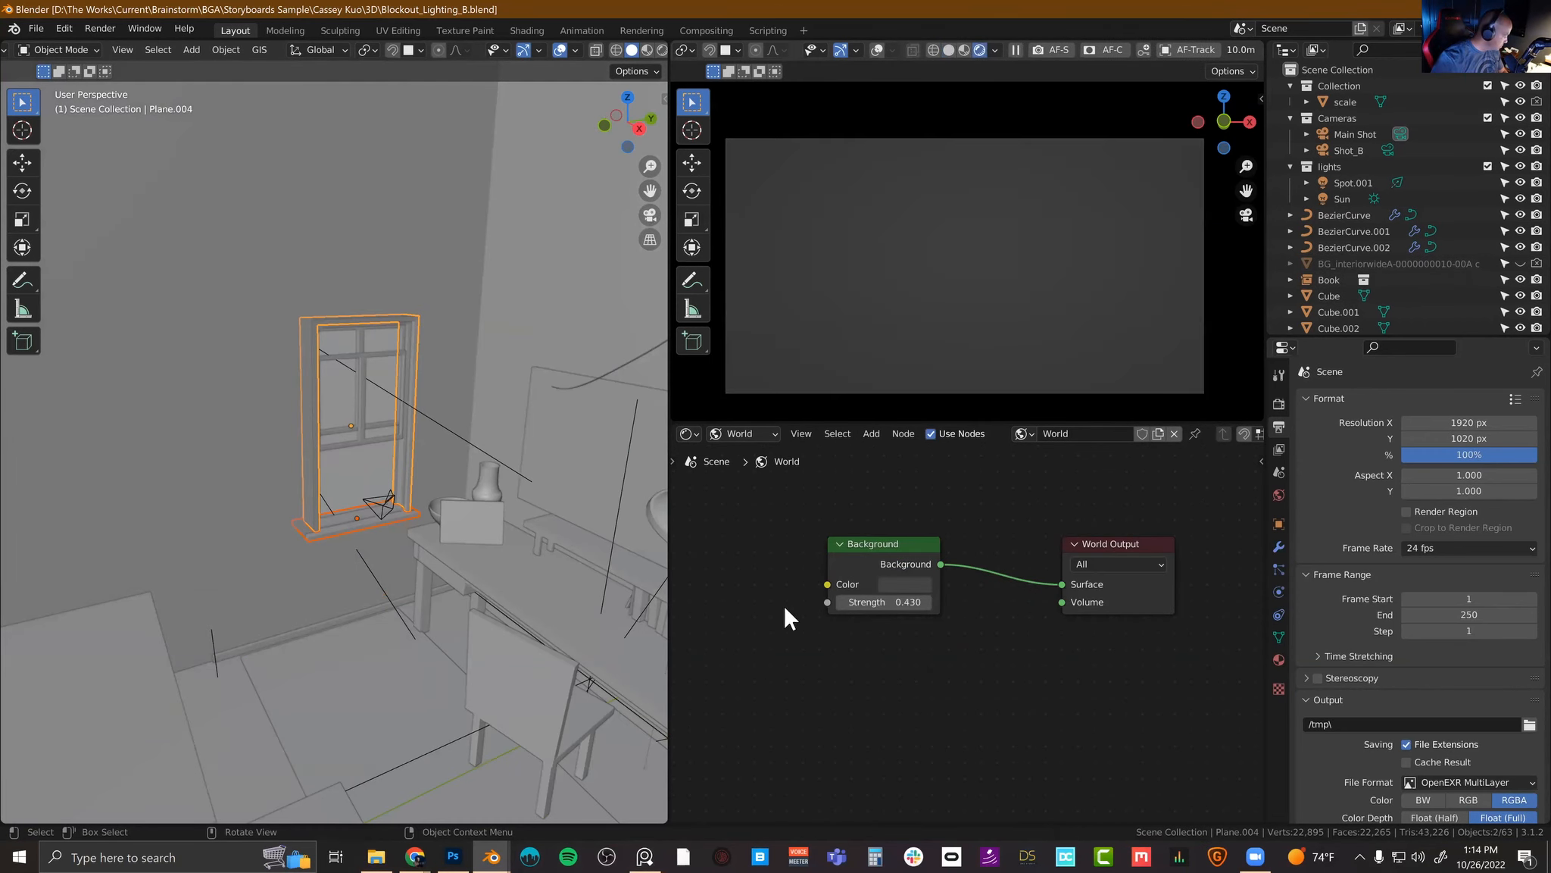
pyautogui.moveTo(493, 856)
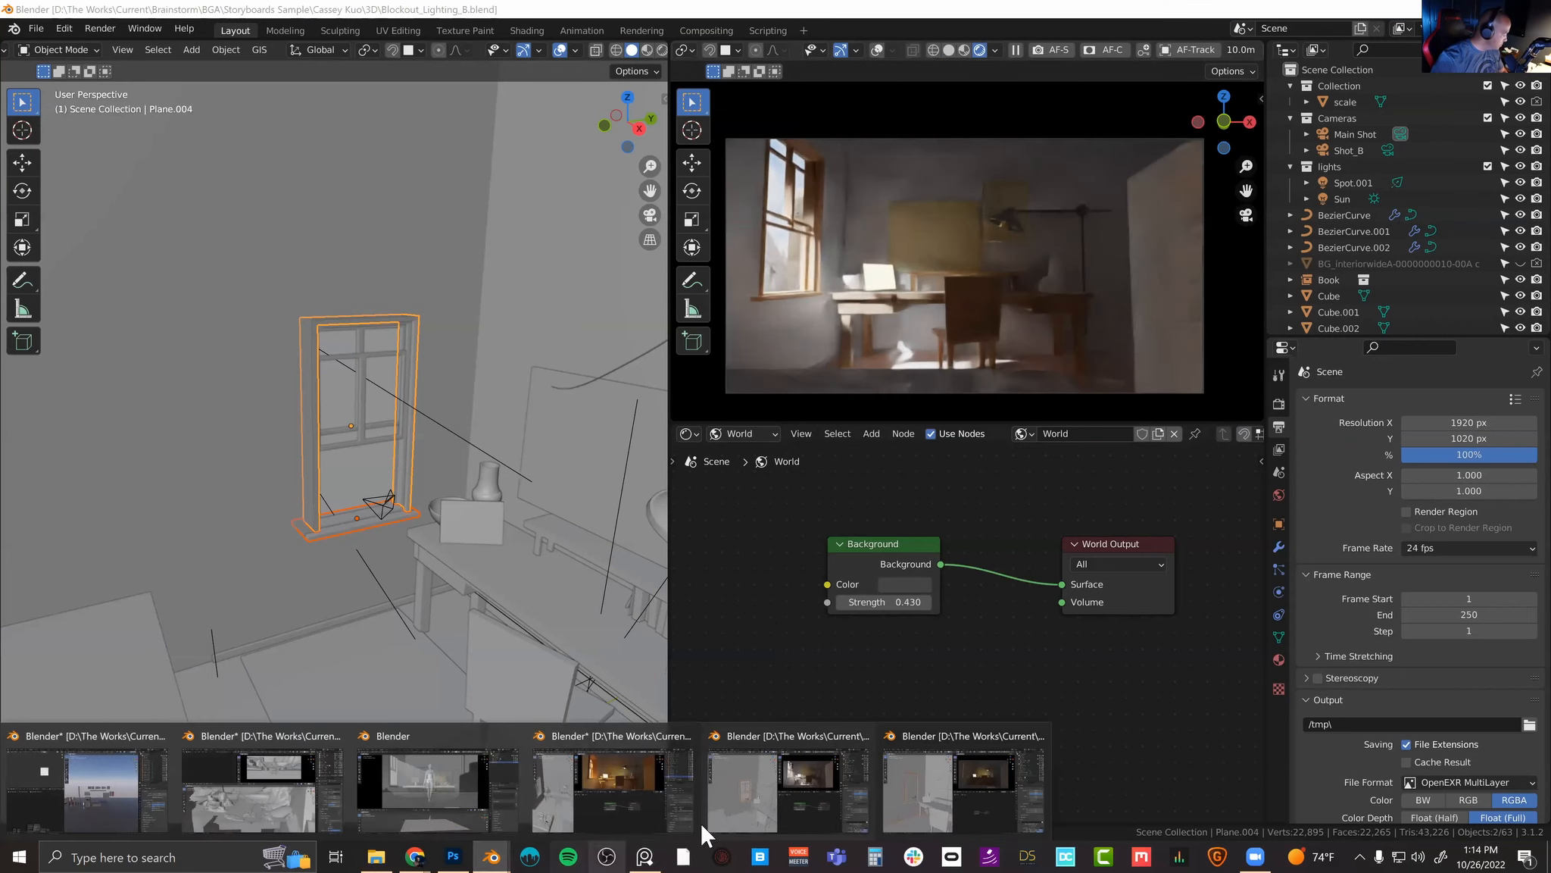
pyautogui.click(932, 789)
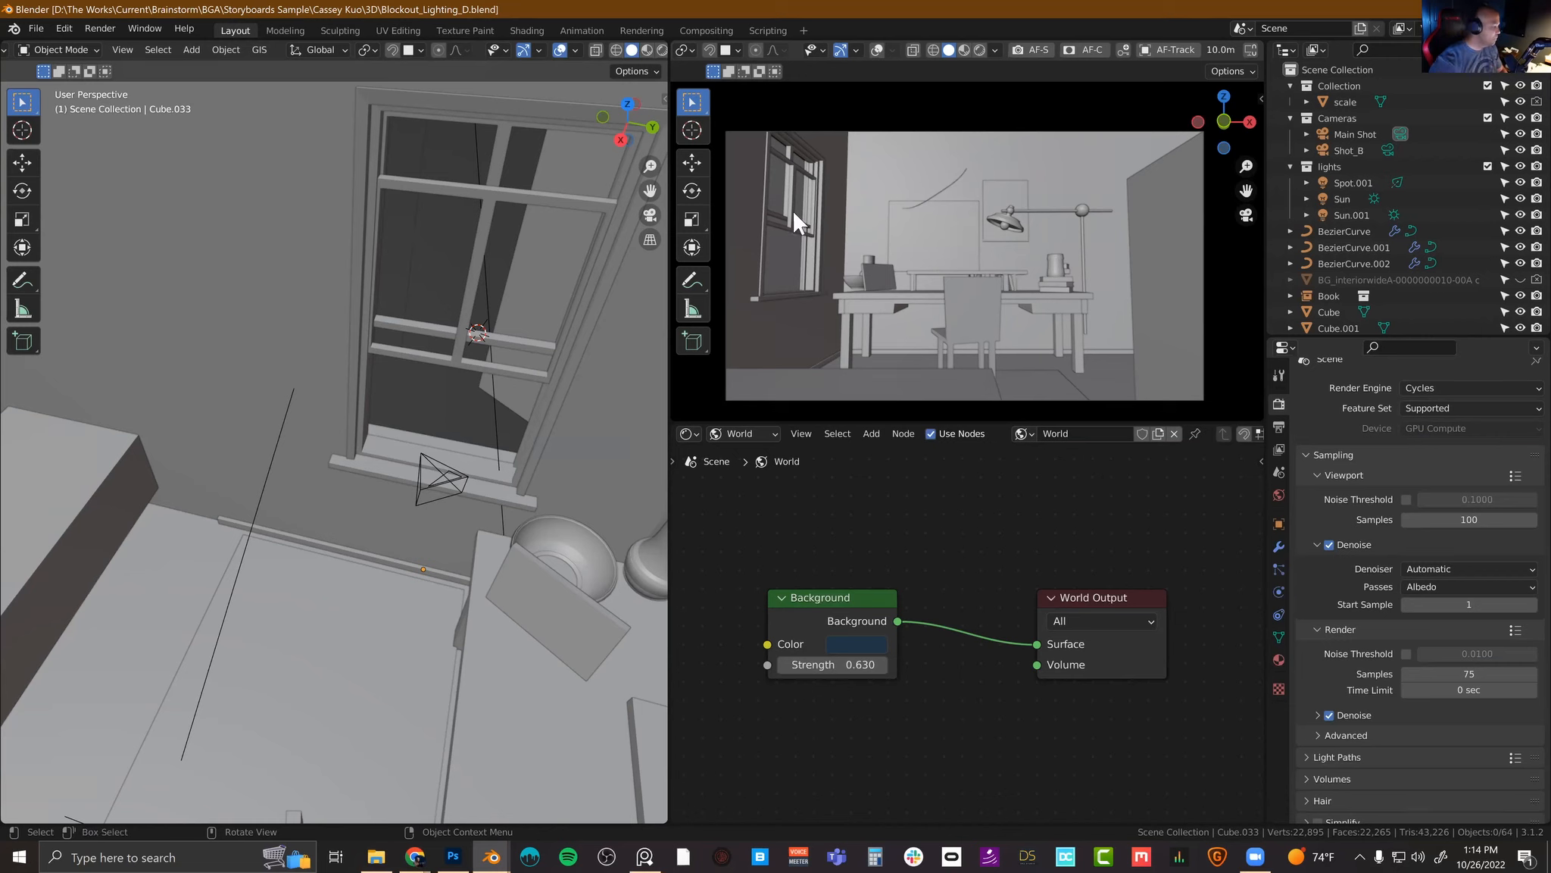
pyautogui.click(979, 49)
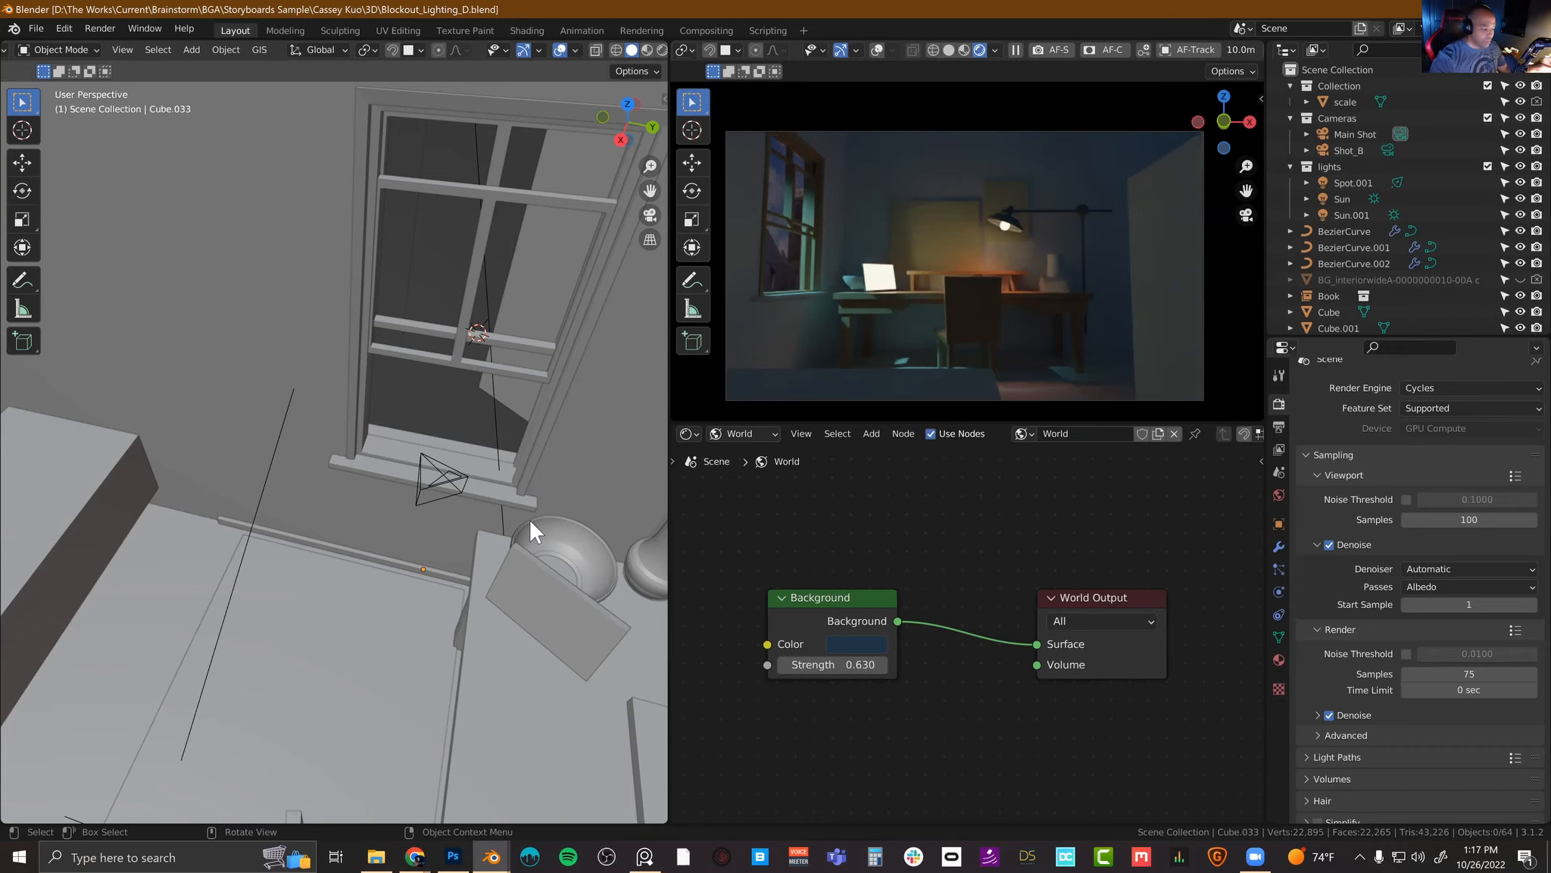
pyautogui.scroll(-5, 523, 521)
pyautogui.moveTo(496, 579); pyautogui.dragTo(556, 541, button='middle')
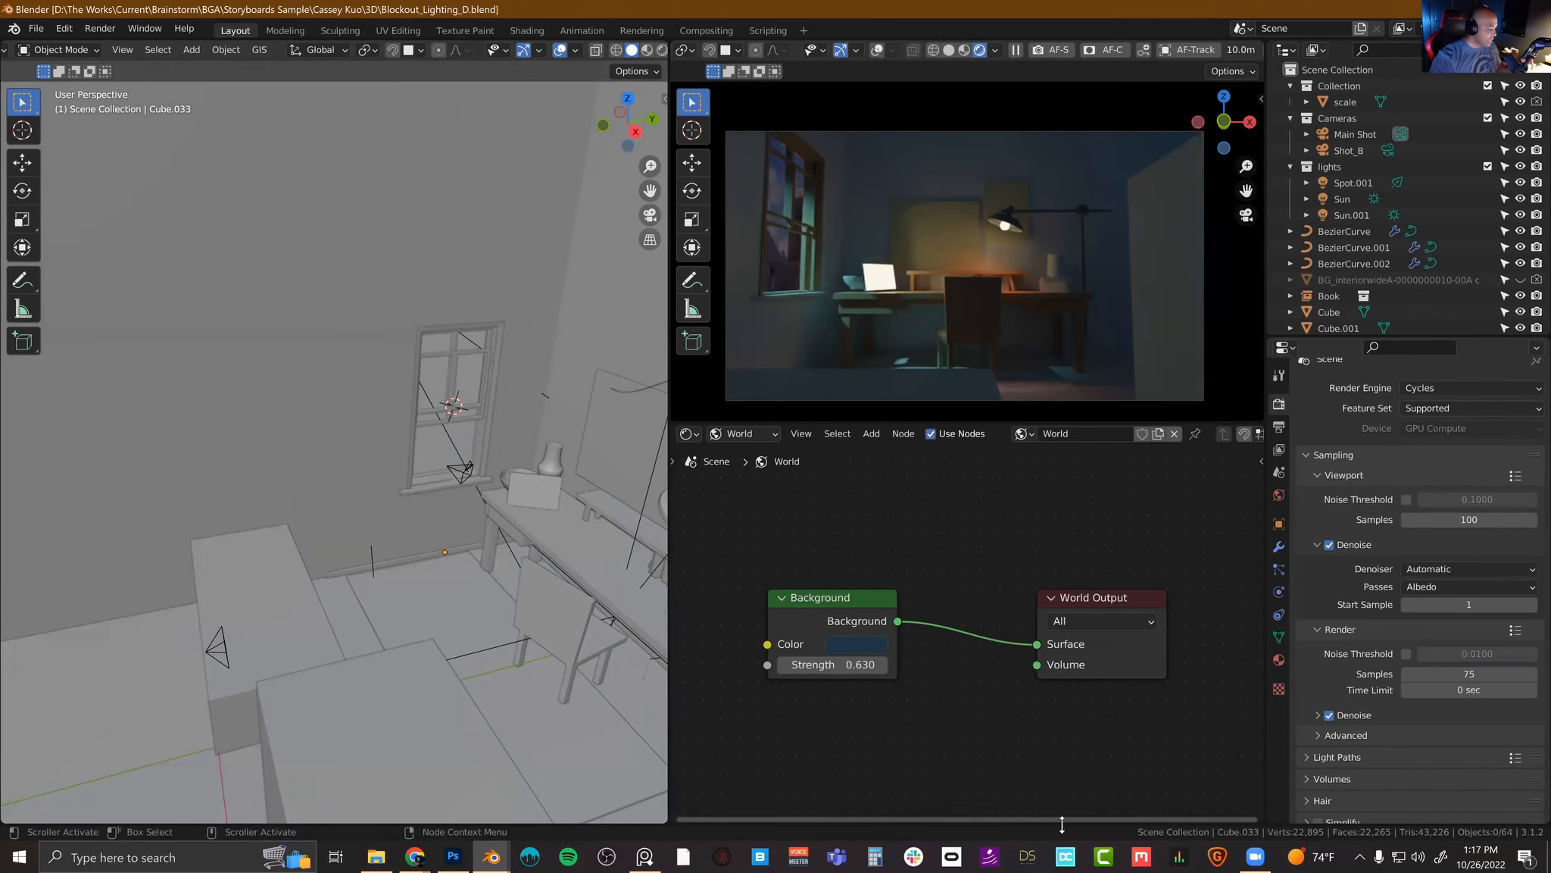
# Step: Open the CreativeProcess01_v03 animatic again, pause it, and scrub to the shot of the character leaning at the window
pyautogui.click(377, 856)
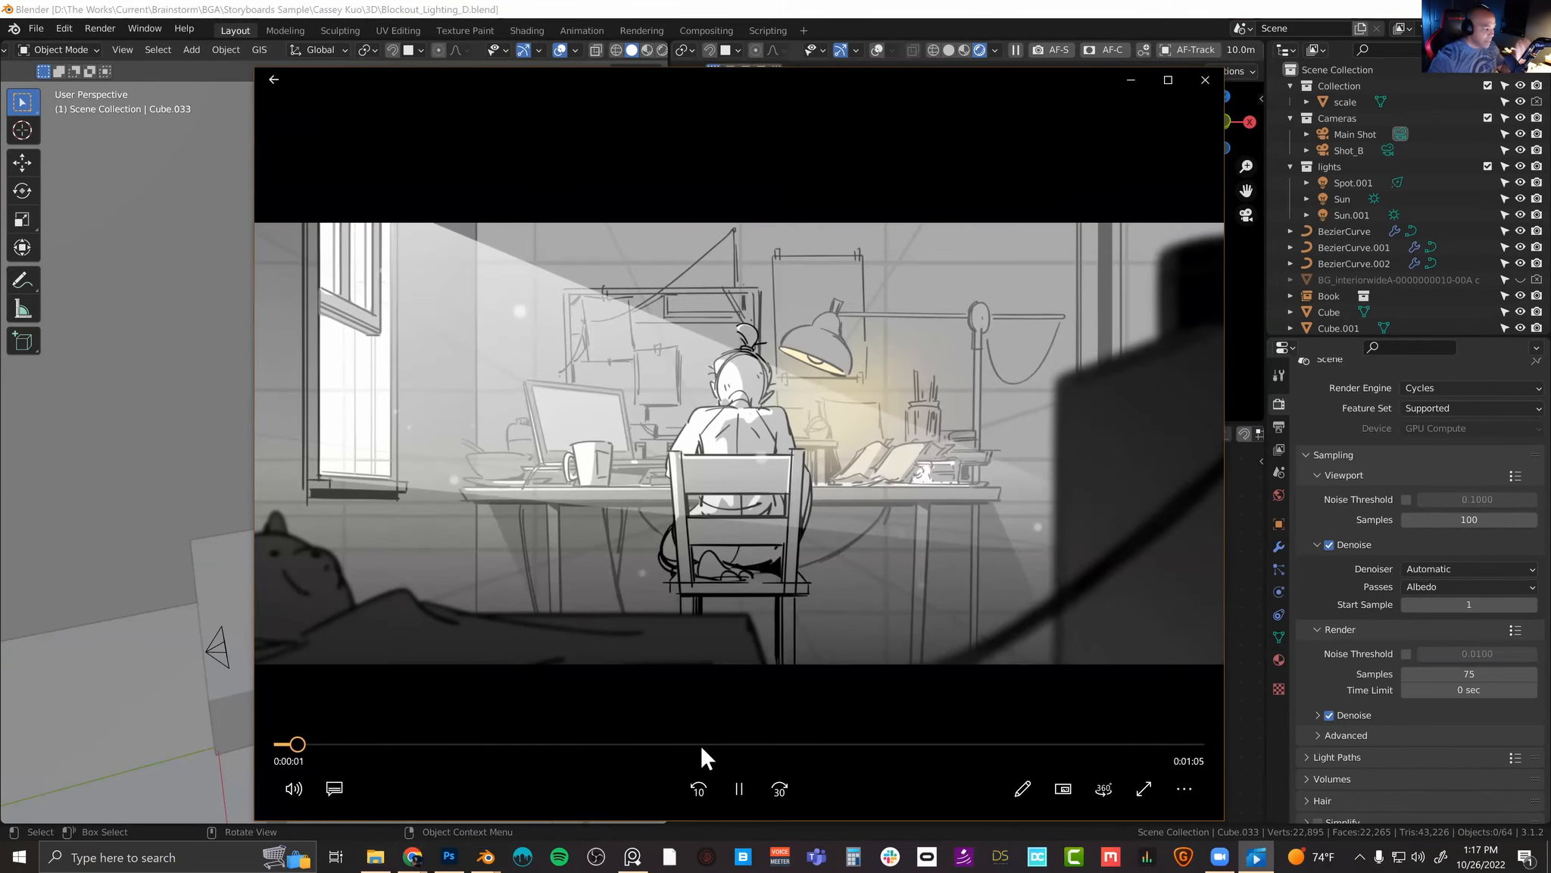
pyautogui.click(739, 789)
pyautogui.moveTo(365, 742); pyautogui.dragTo(752, 725)
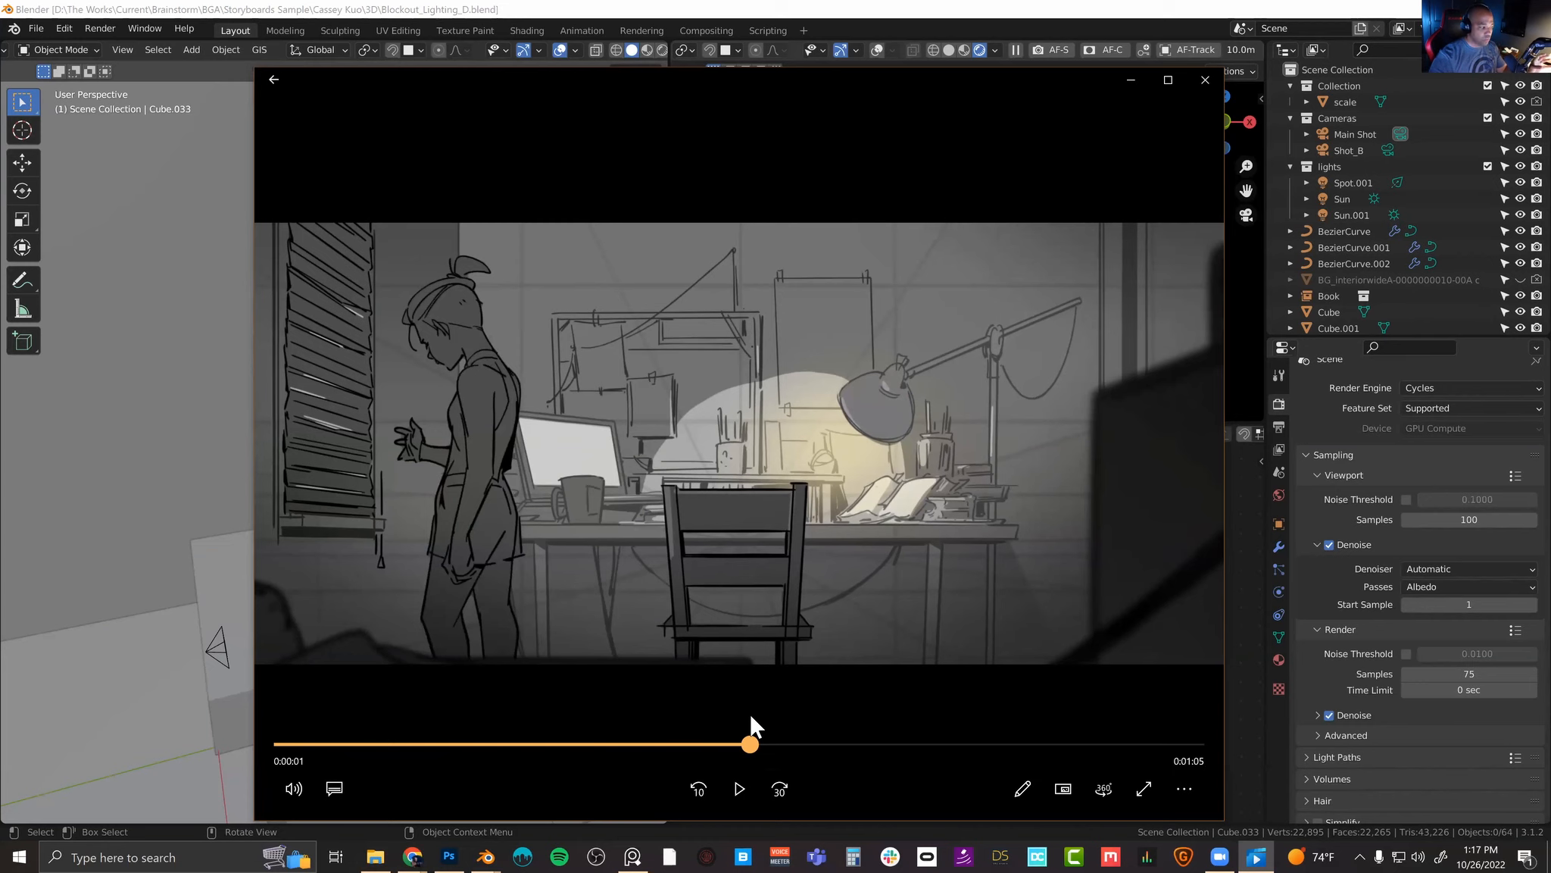
pyautogui.moveTo(750, 712); pyautogui.dragTo(501, 744)
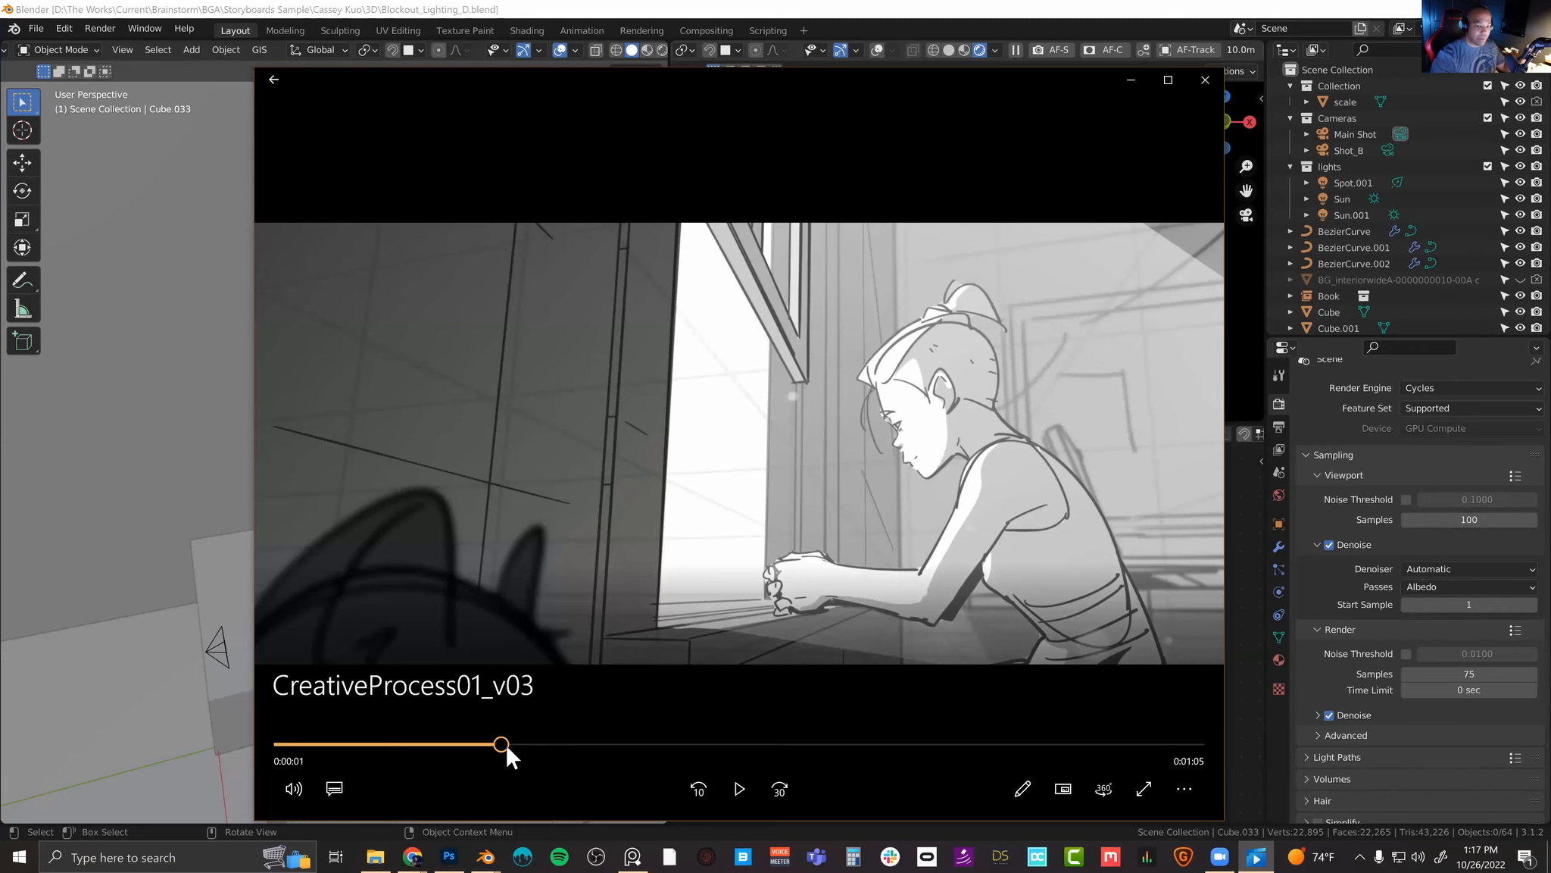
# Step: Return to Blockout_Lighting_D.blend and examine the desk and window area of the room in the user perspective view
pyautogui.click(335, 18)
pyautogui.moveTo(500, 532); pyautogui.dragTo(427, 450, button='middle')
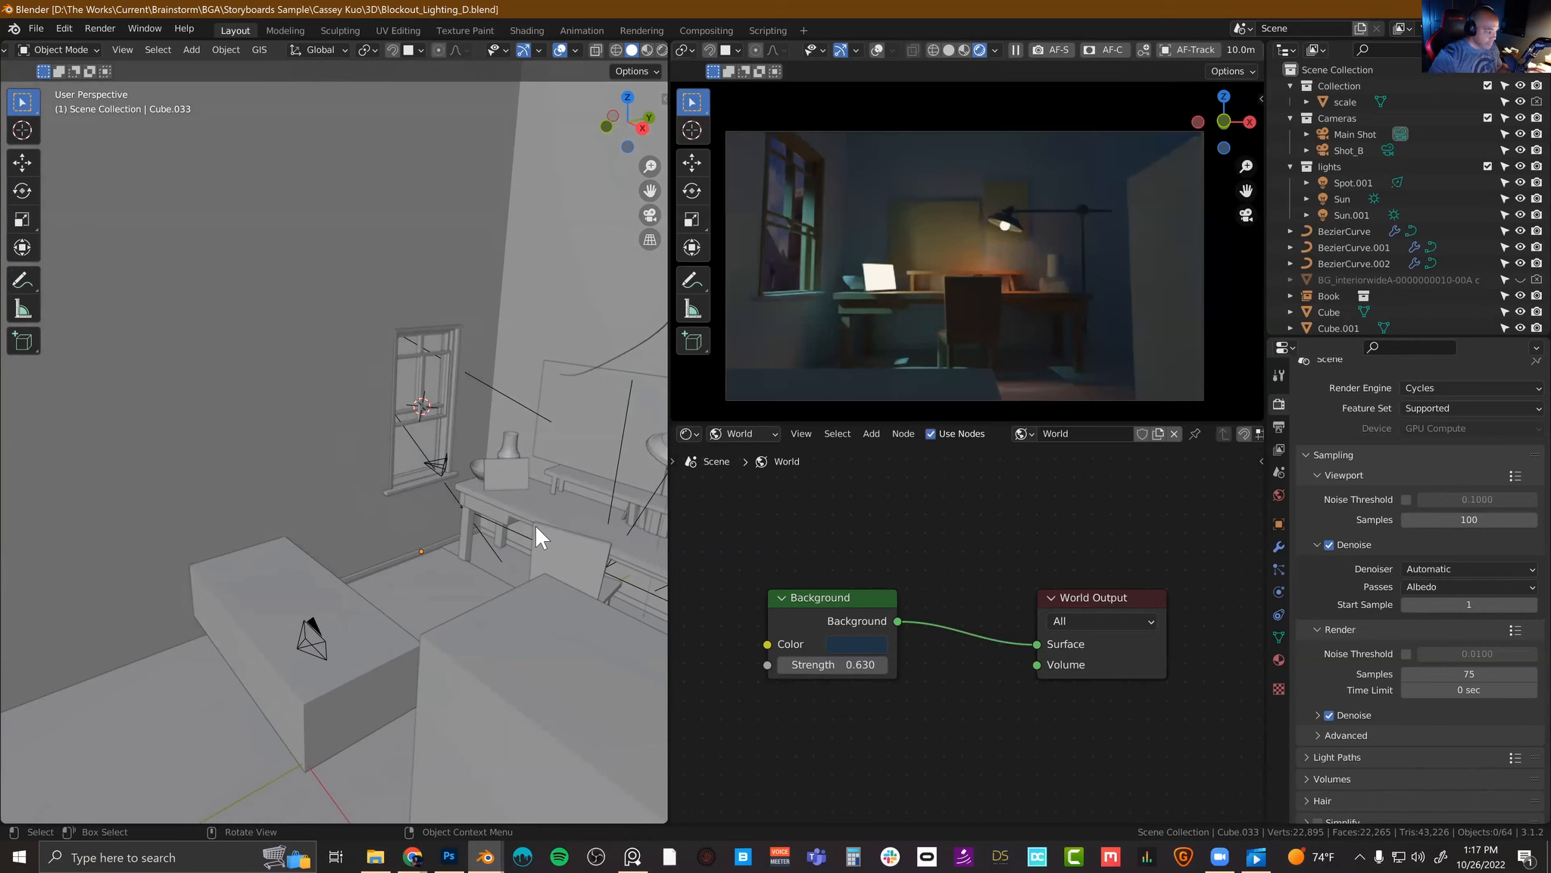
pyautogui.keyDown('shift'); pyautogui.moveTo(571, 507); pyautogui.dragTo(368, 335, button='middle'); pyautogui.keyUp('shift')
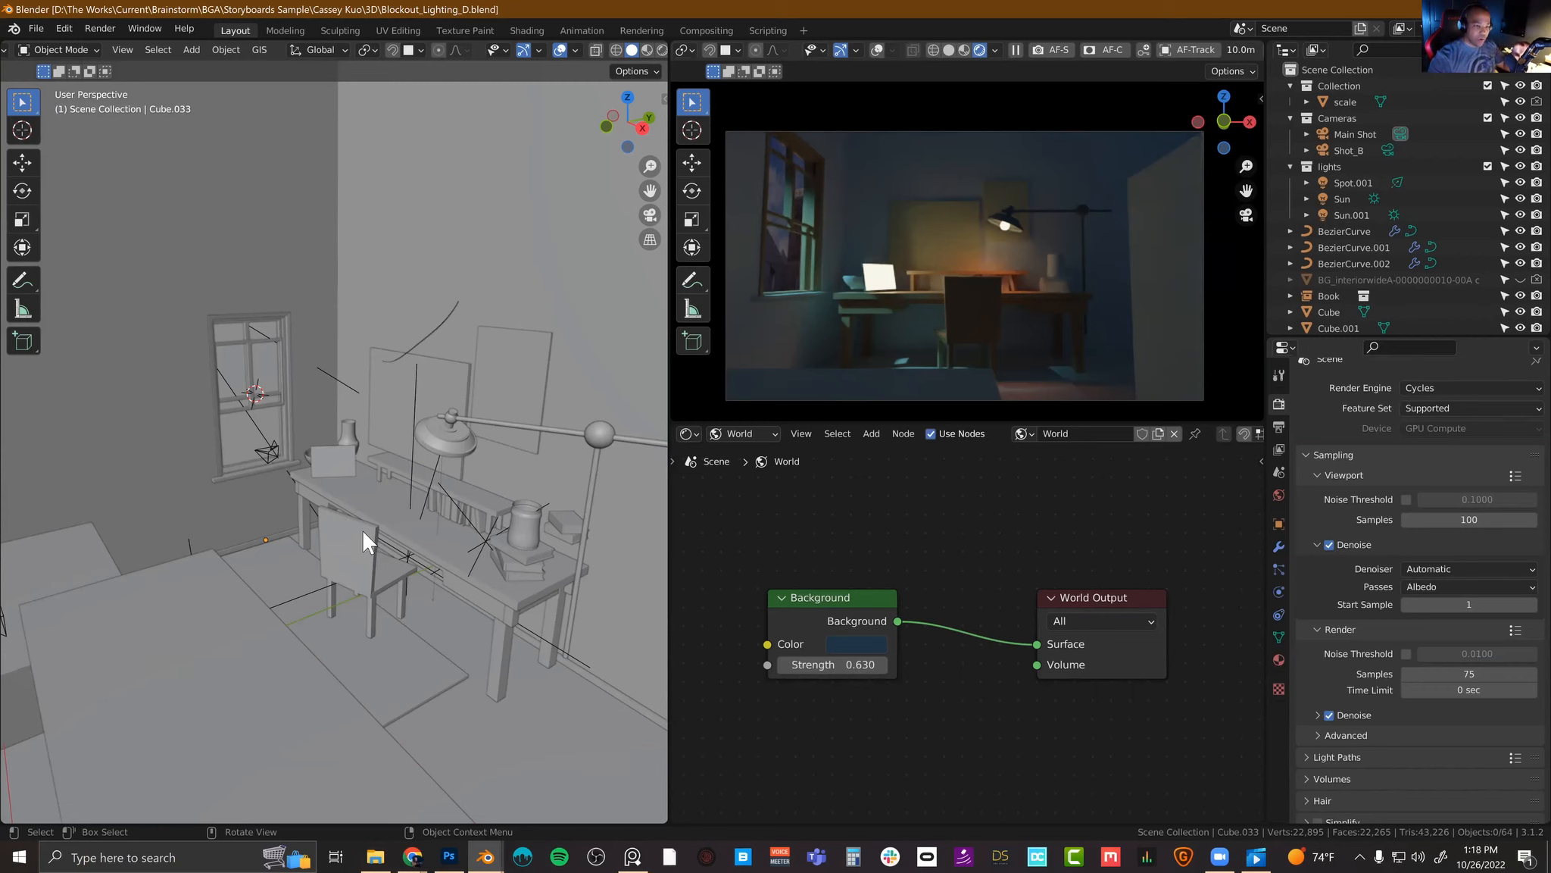
# Step: Bring the CreativeProcess01_v03 animatic back up, held on the shot of the character leaning at the window
pyautogui.click(1256, 857)
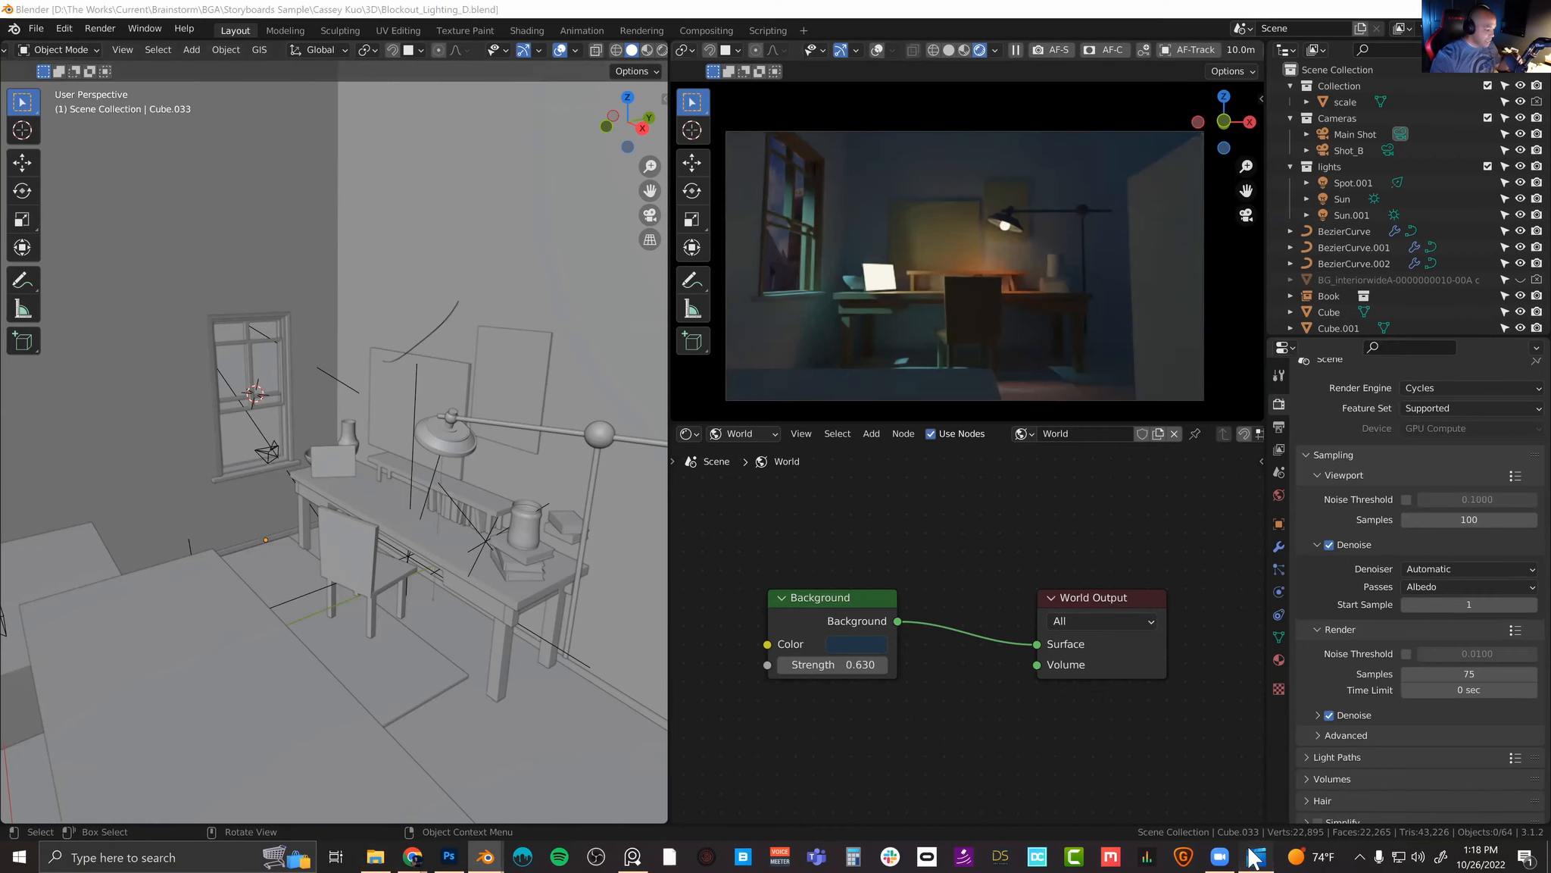
pyautogui.moveTo(503, 744)
pyautogui.mouseDown()
pyautogui.moveTo(577, 737)
pyautogui.moveTo(500, 739)
pyautogui.mouseUp()
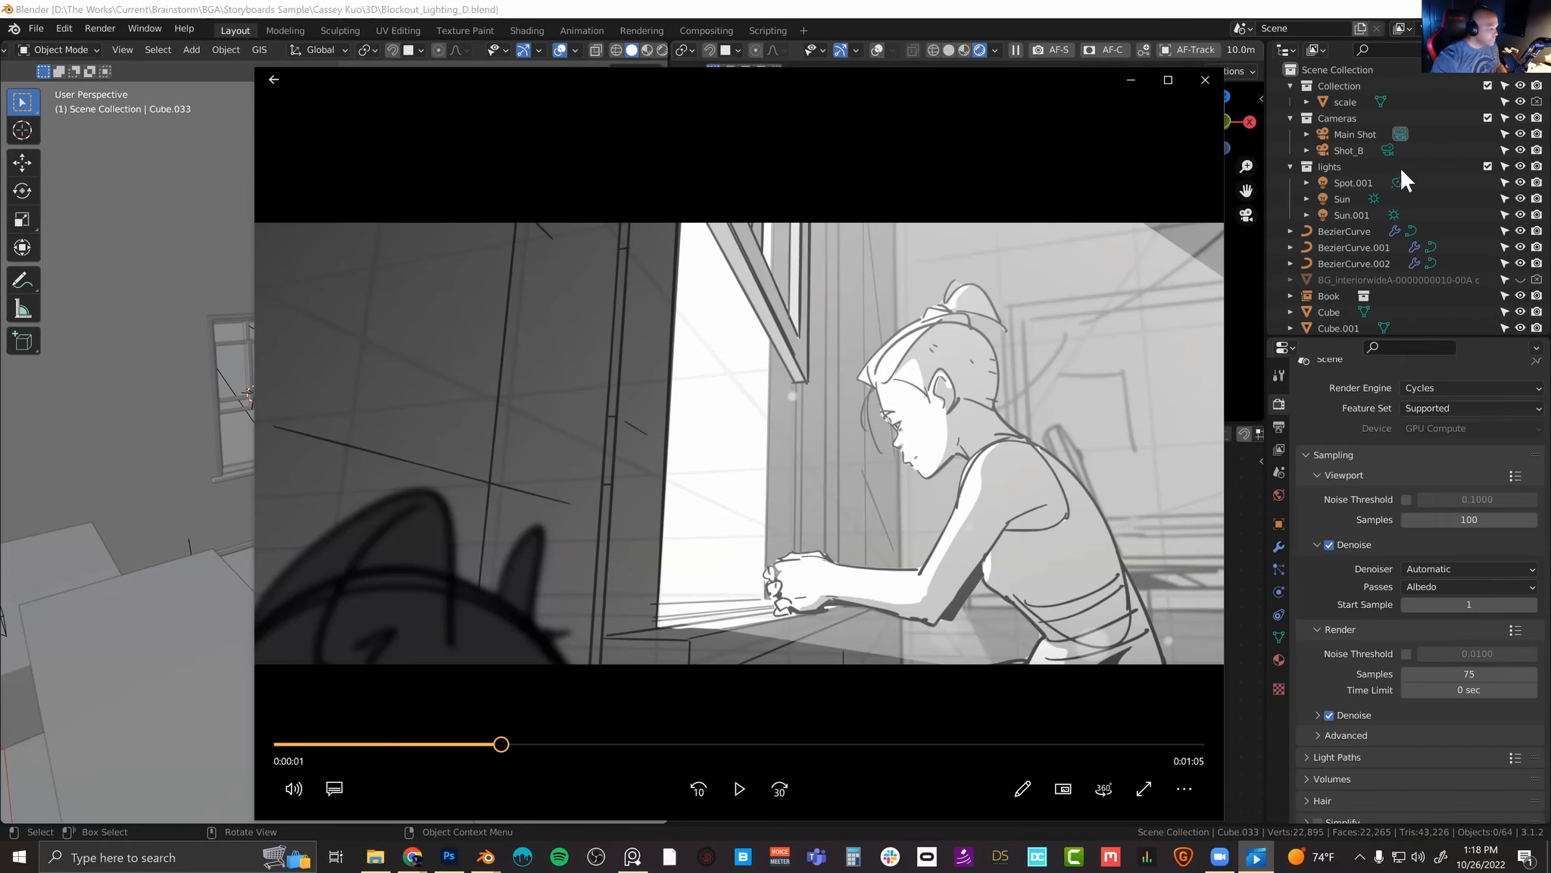
pyautogui.moveTo(1070, 82); pyautogui.dragTo(1066, 86)
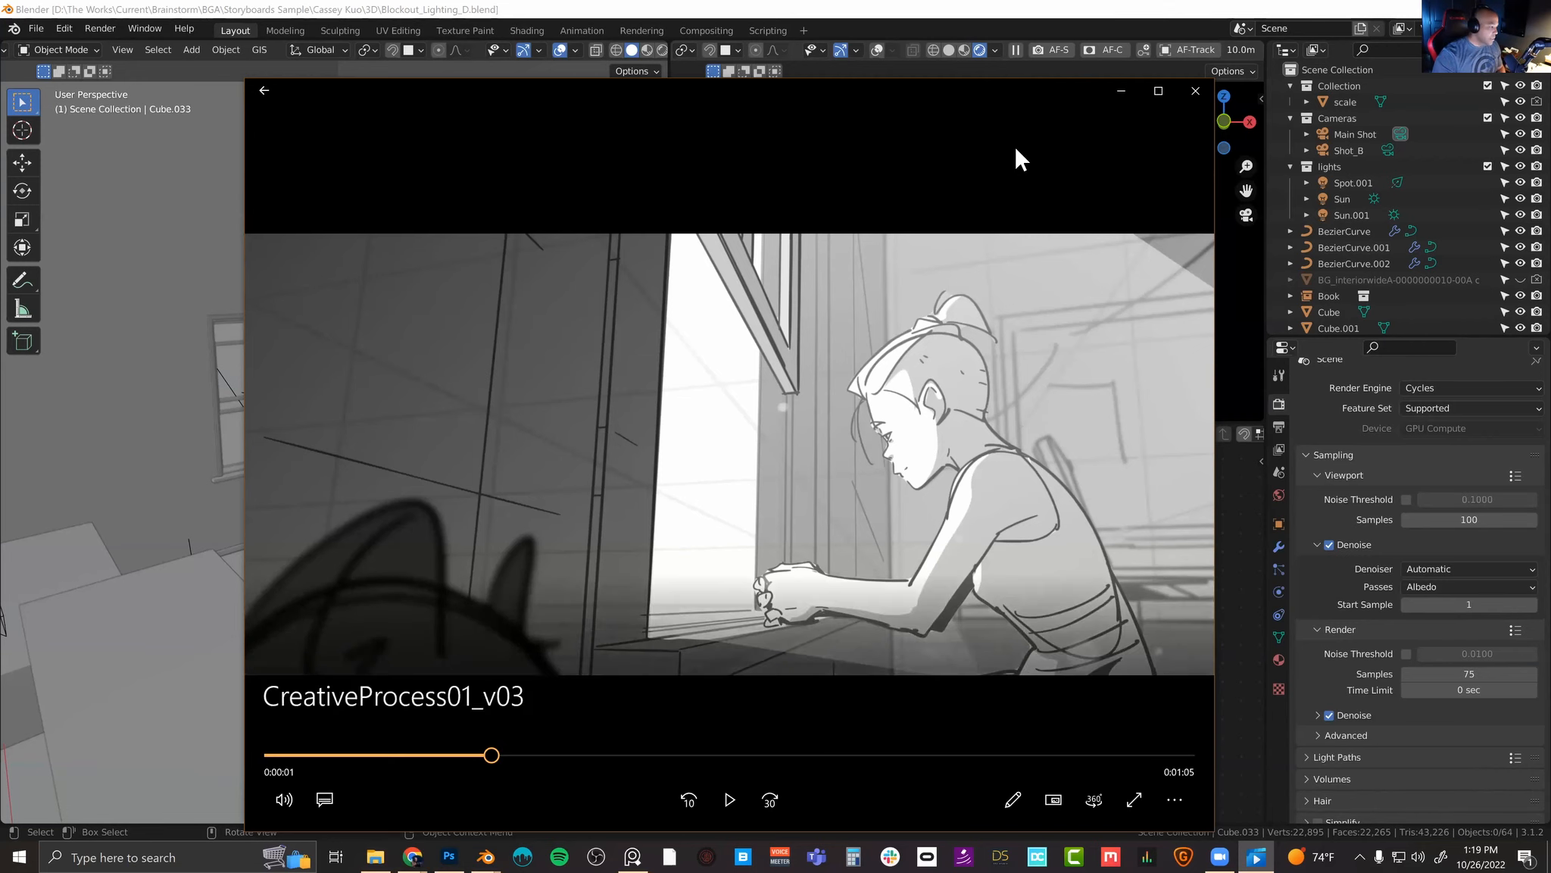
pyautogui.moveTo(1040, 94); pyautogui.dragTo(1032, 89)
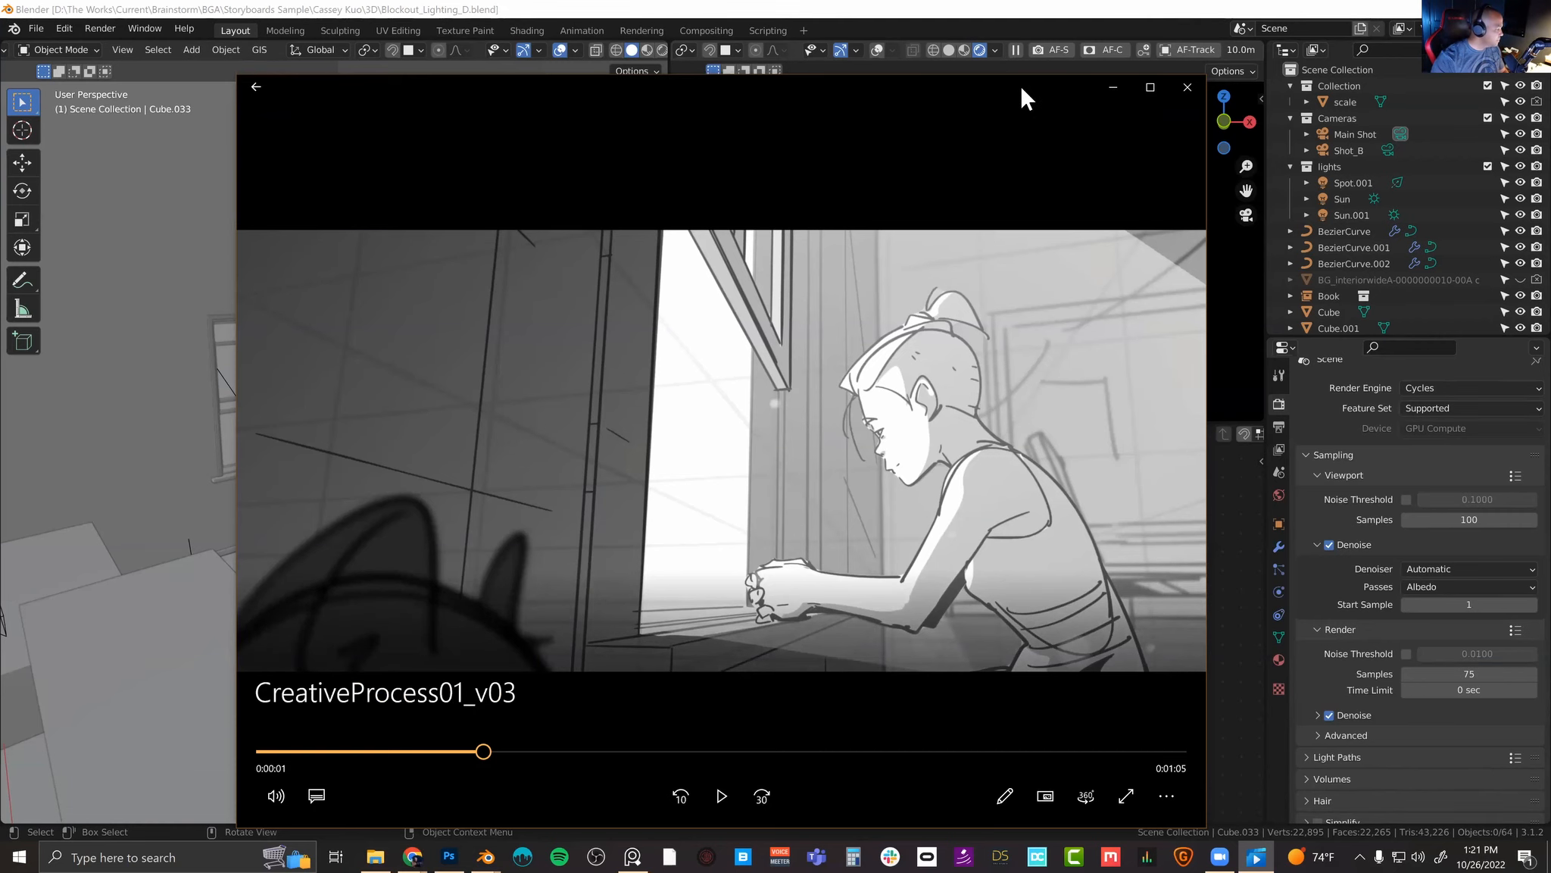
pyautogui.moveTo(1020, 85); pyautogui.dragTo(1001, 92)
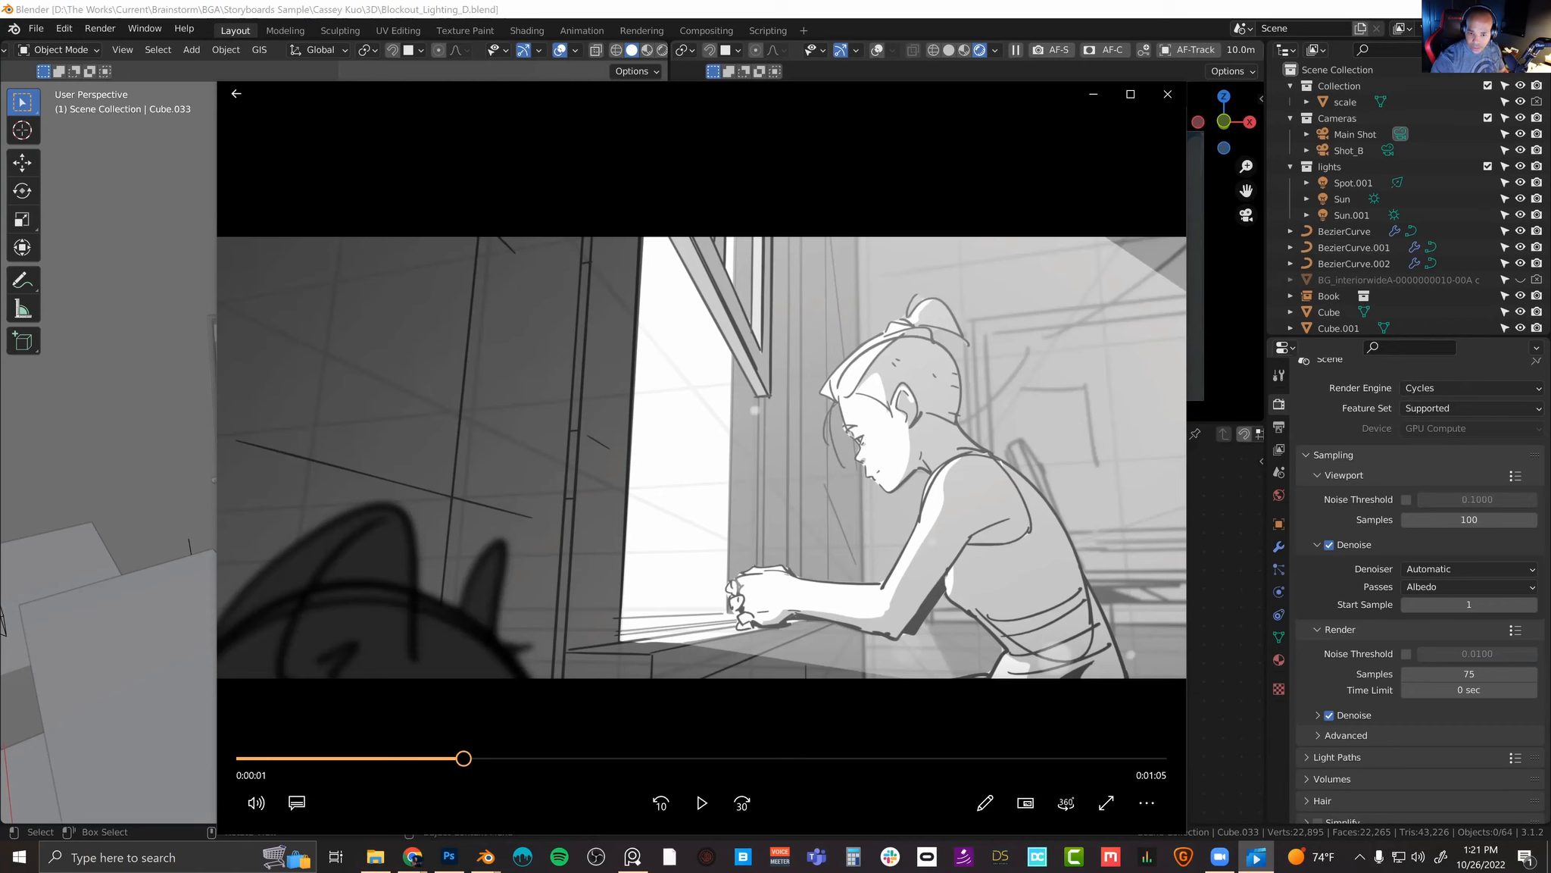
# Step: Switch to the unsaved Blender scene with the storyboard overlay and join its two stacked viewports into one camera view
pyautogui.hotkey('alt', 'Tab')
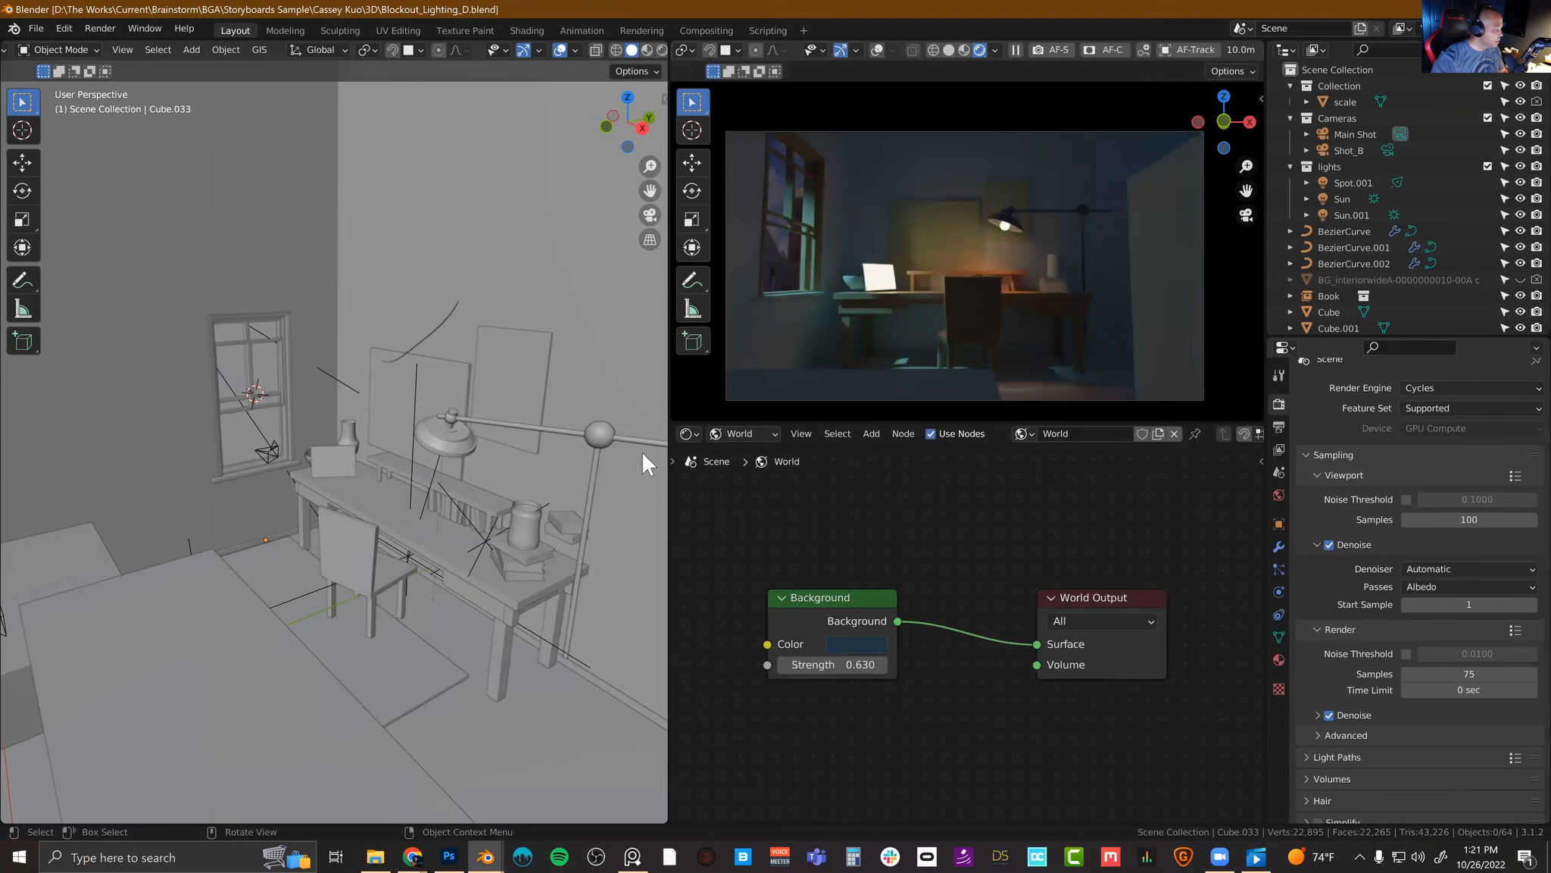
pyautogui.click(485, 857)
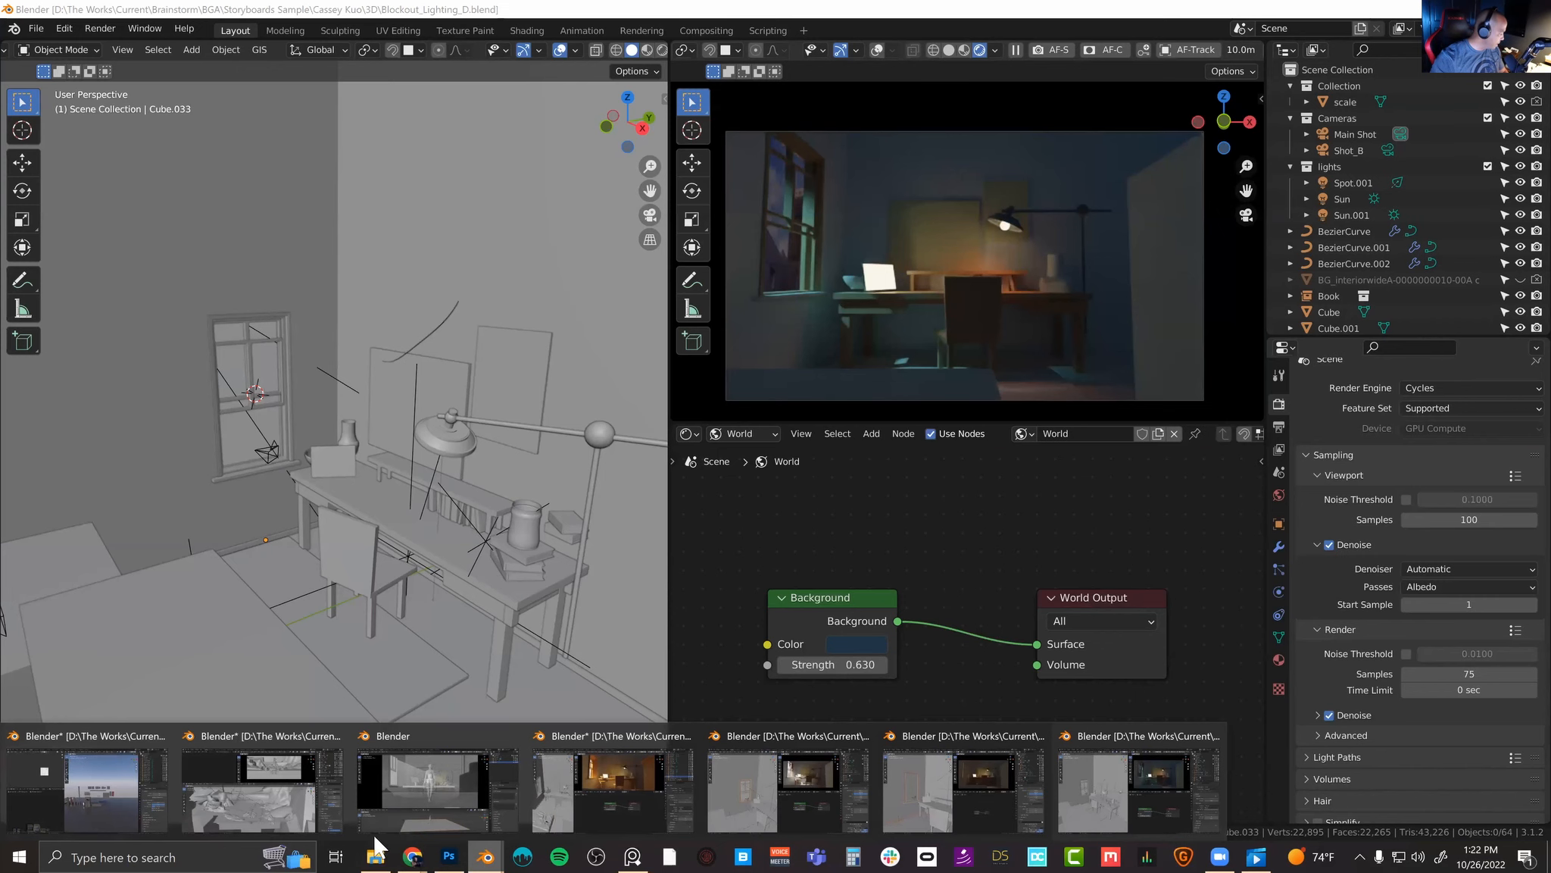
pyautogui.click(1479, 9)
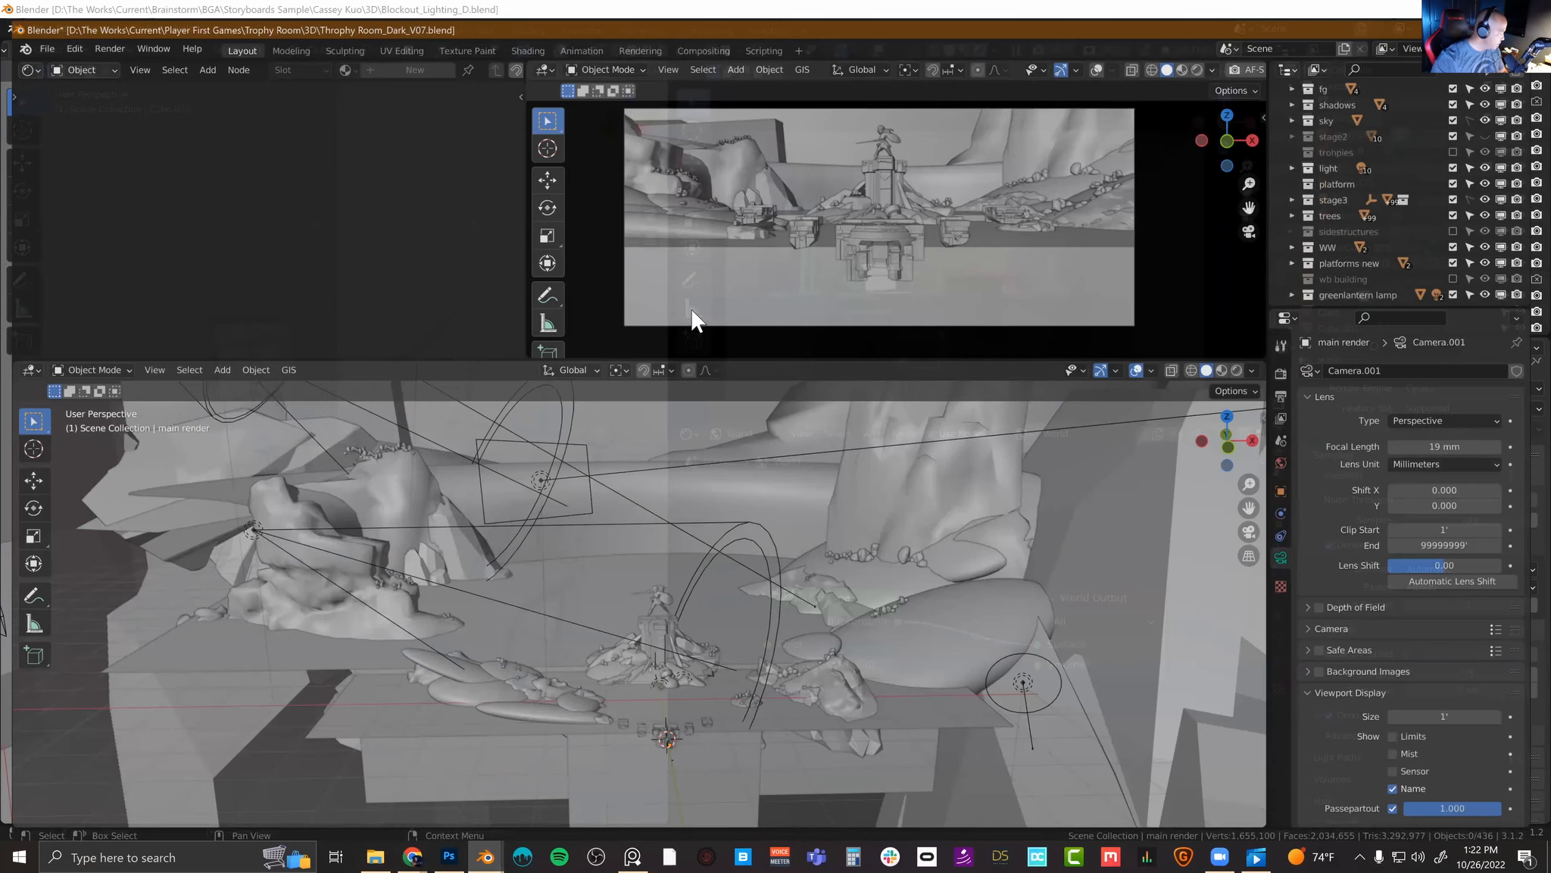
pyautogui.click(1479, 9)
pyautogui.moveTo(485, 852)
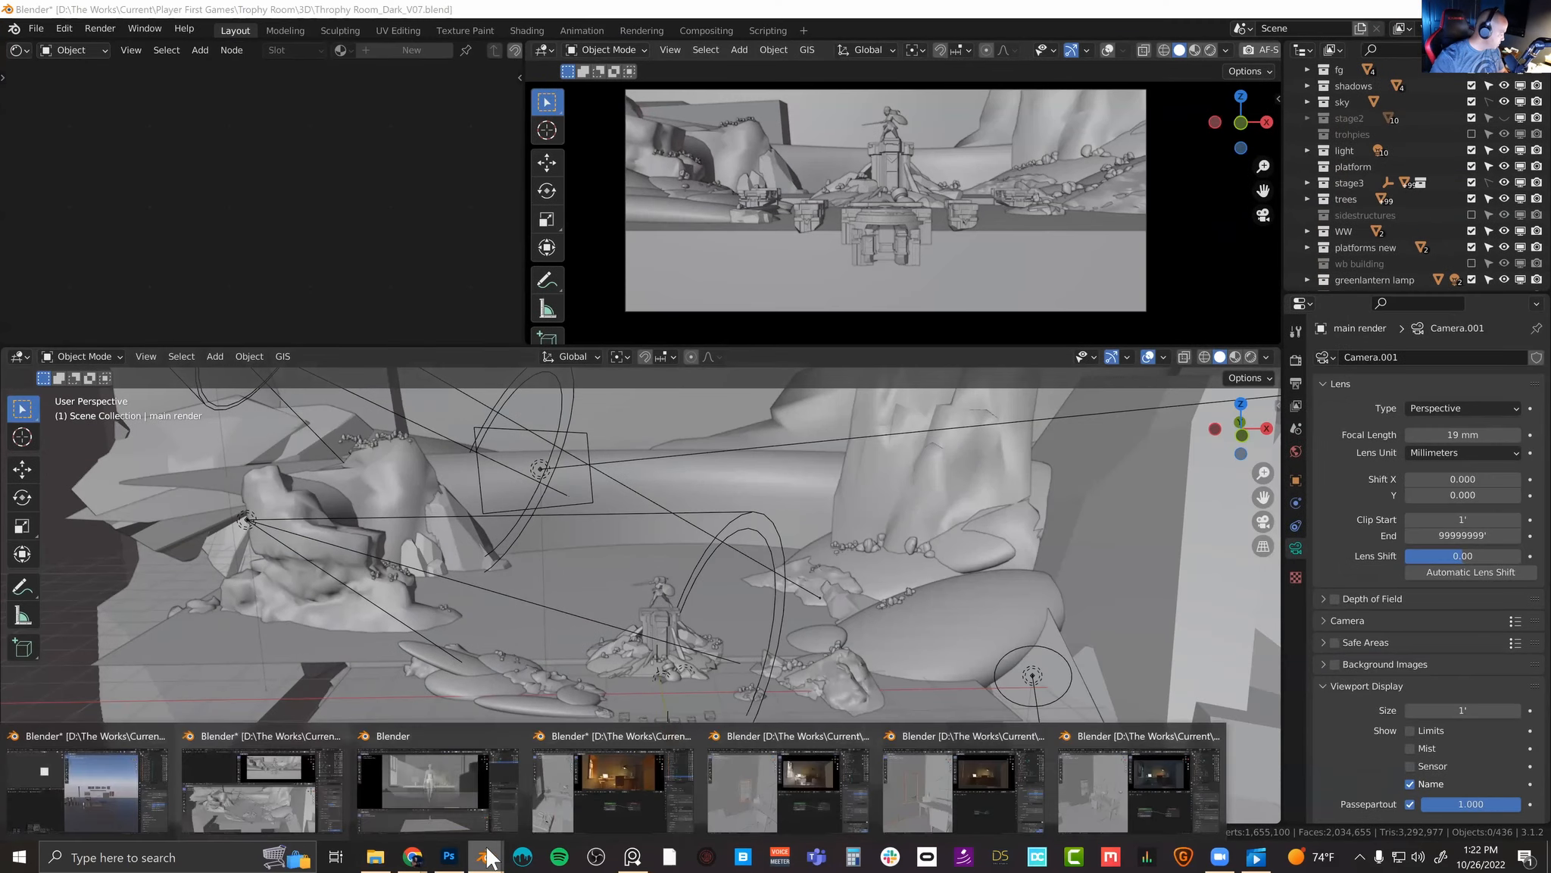
pyautogui.click(525, 719)
pyautogui.rightClick(869, 598)
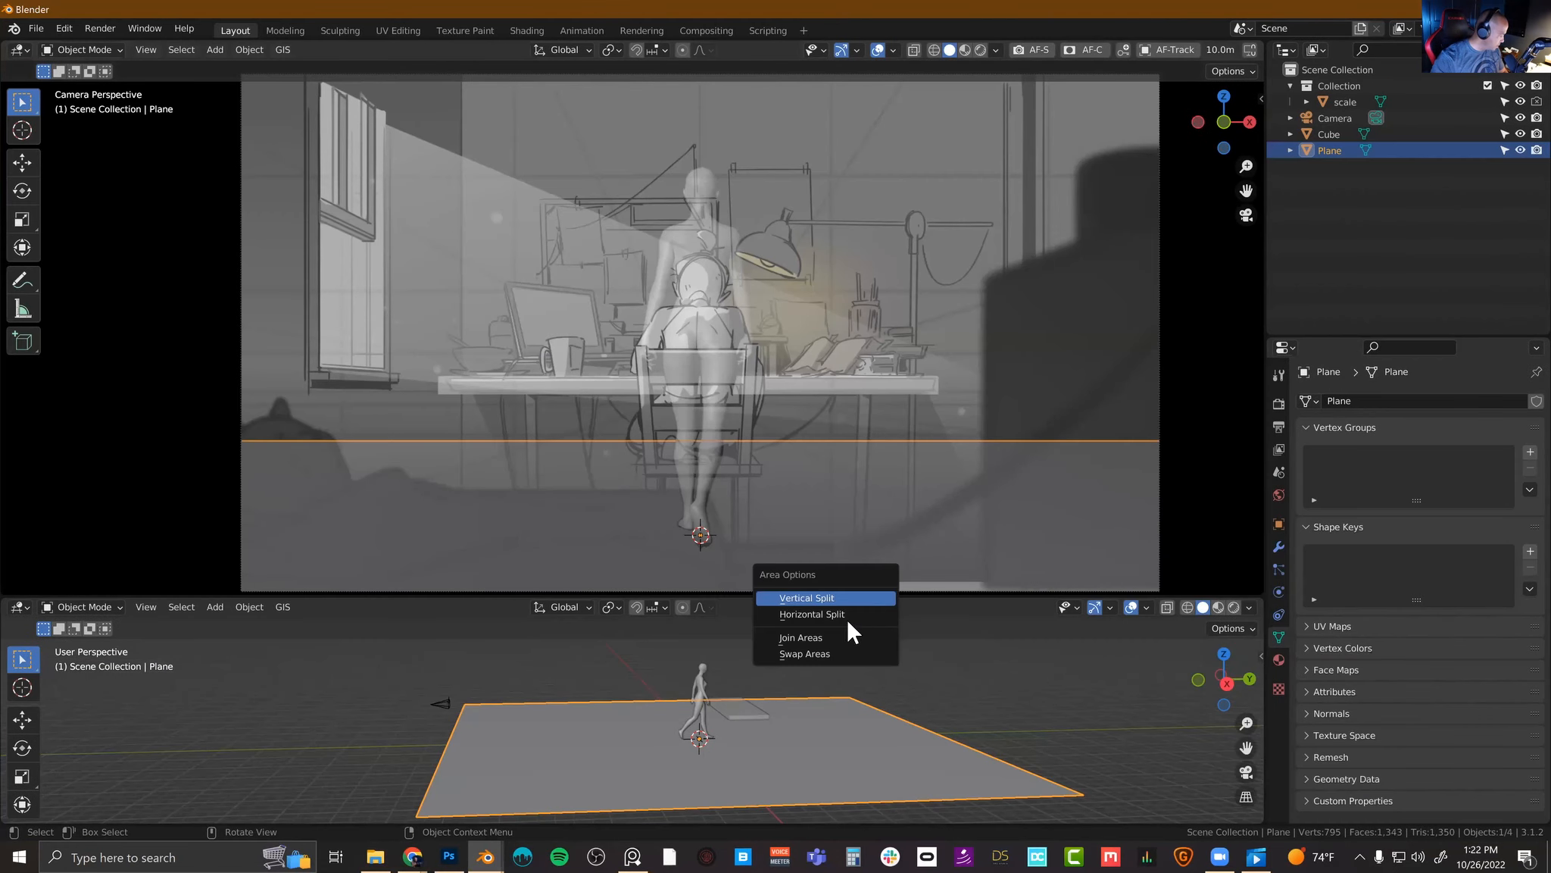
pyautogui.click(829, 633)
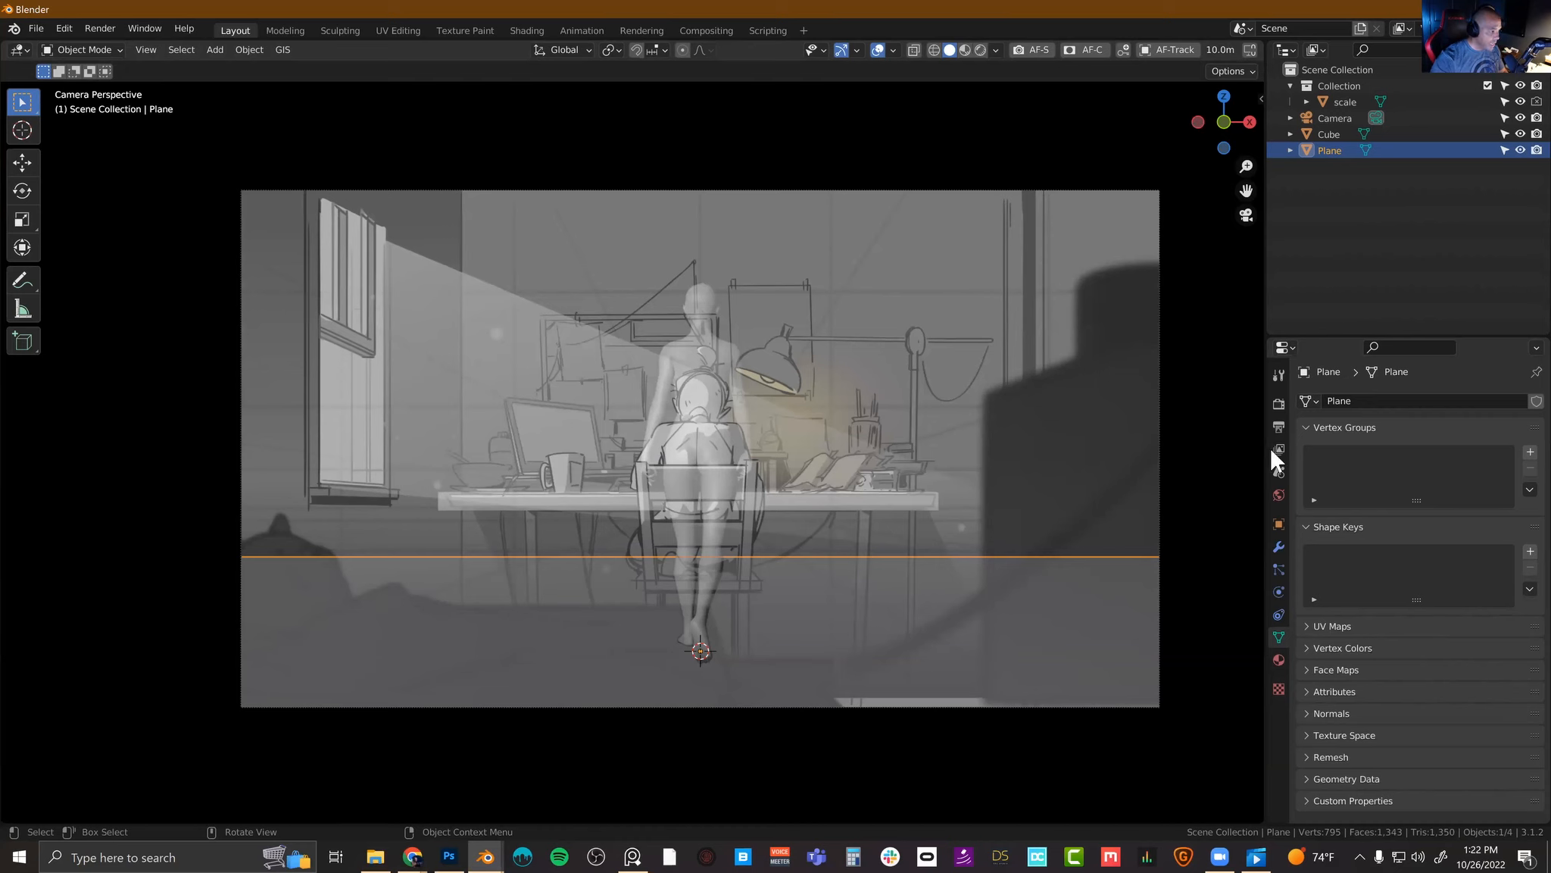
# Step: Split the camera viewport horizontally into two stacked views and shrink the storyboard frame in the upper one
pyautogui.moveTo(1263, 821); pyautogui.dragTo(1202, 535)
pyautogui.press('Escape')
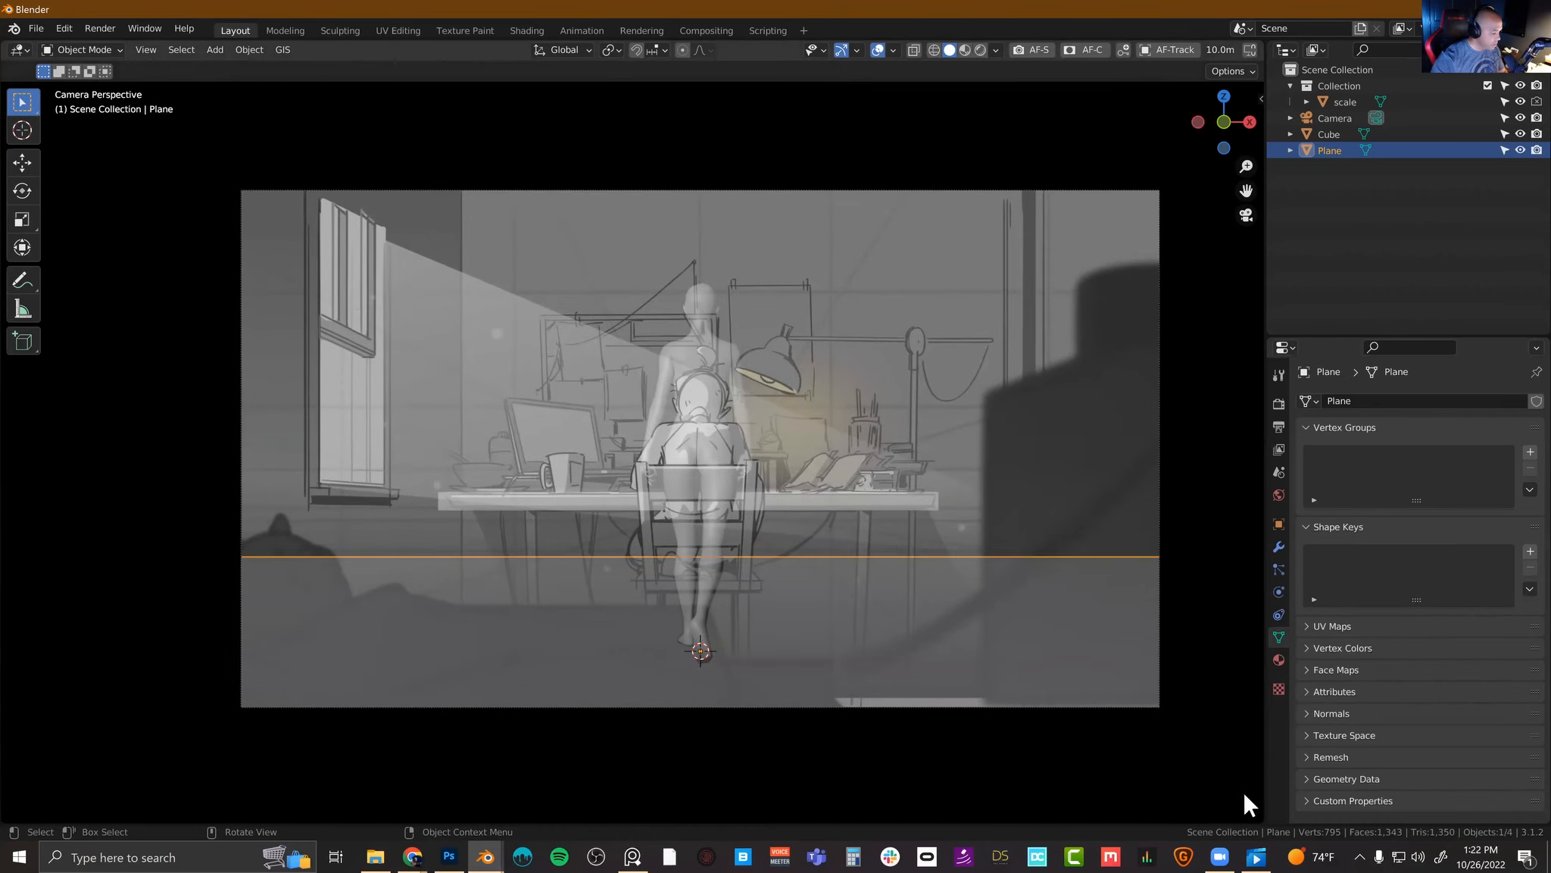
pyautogui.rightClick(1251, 814)
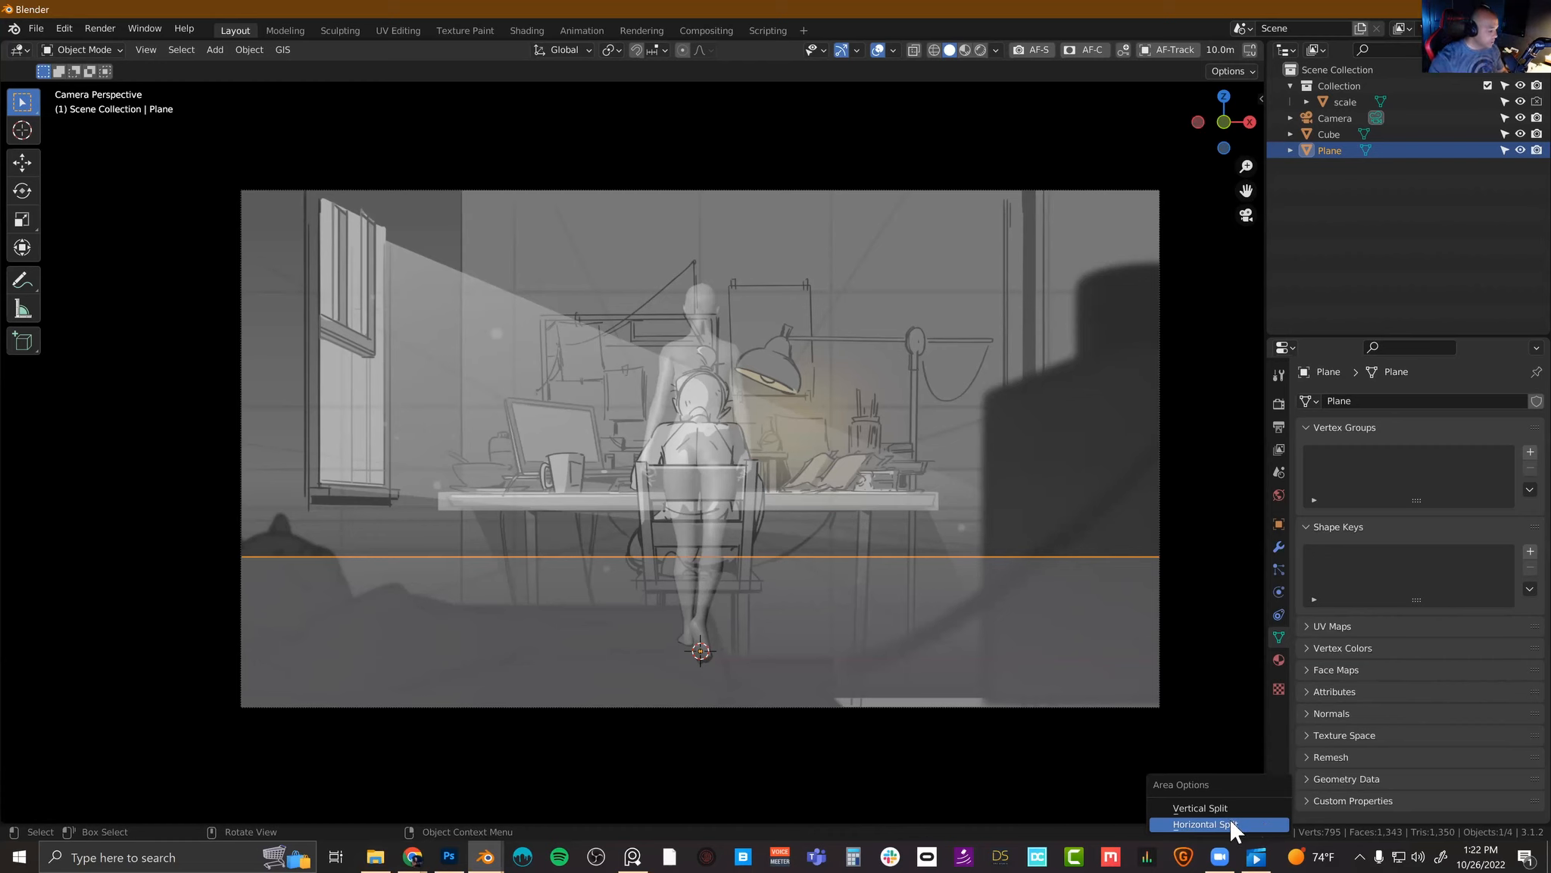
pyautogui.click(1229, 817)
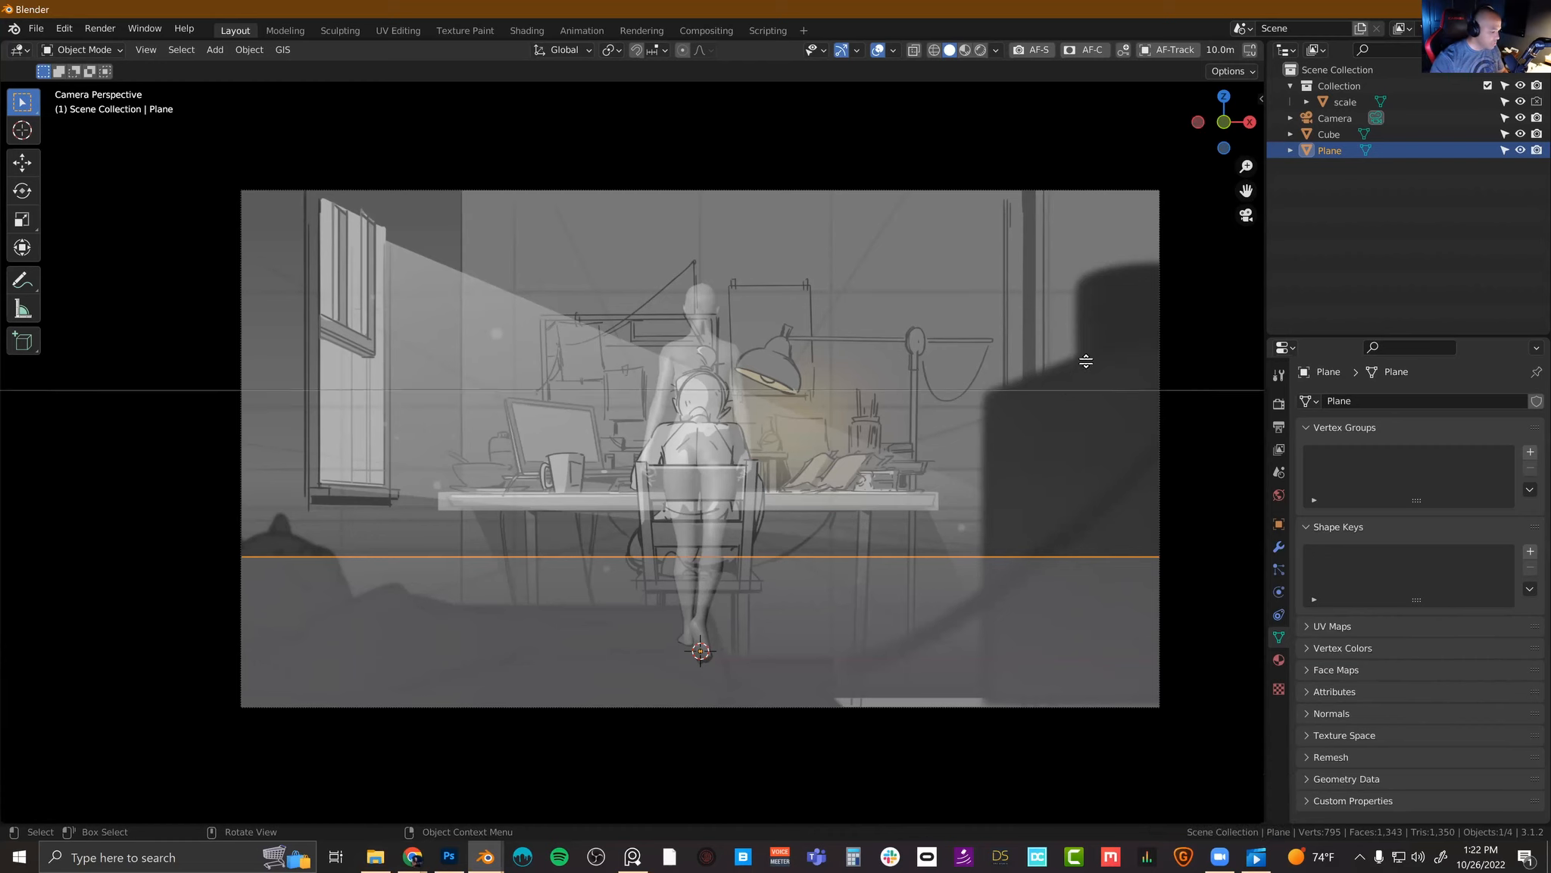
pyautogui.click(1093, 333)
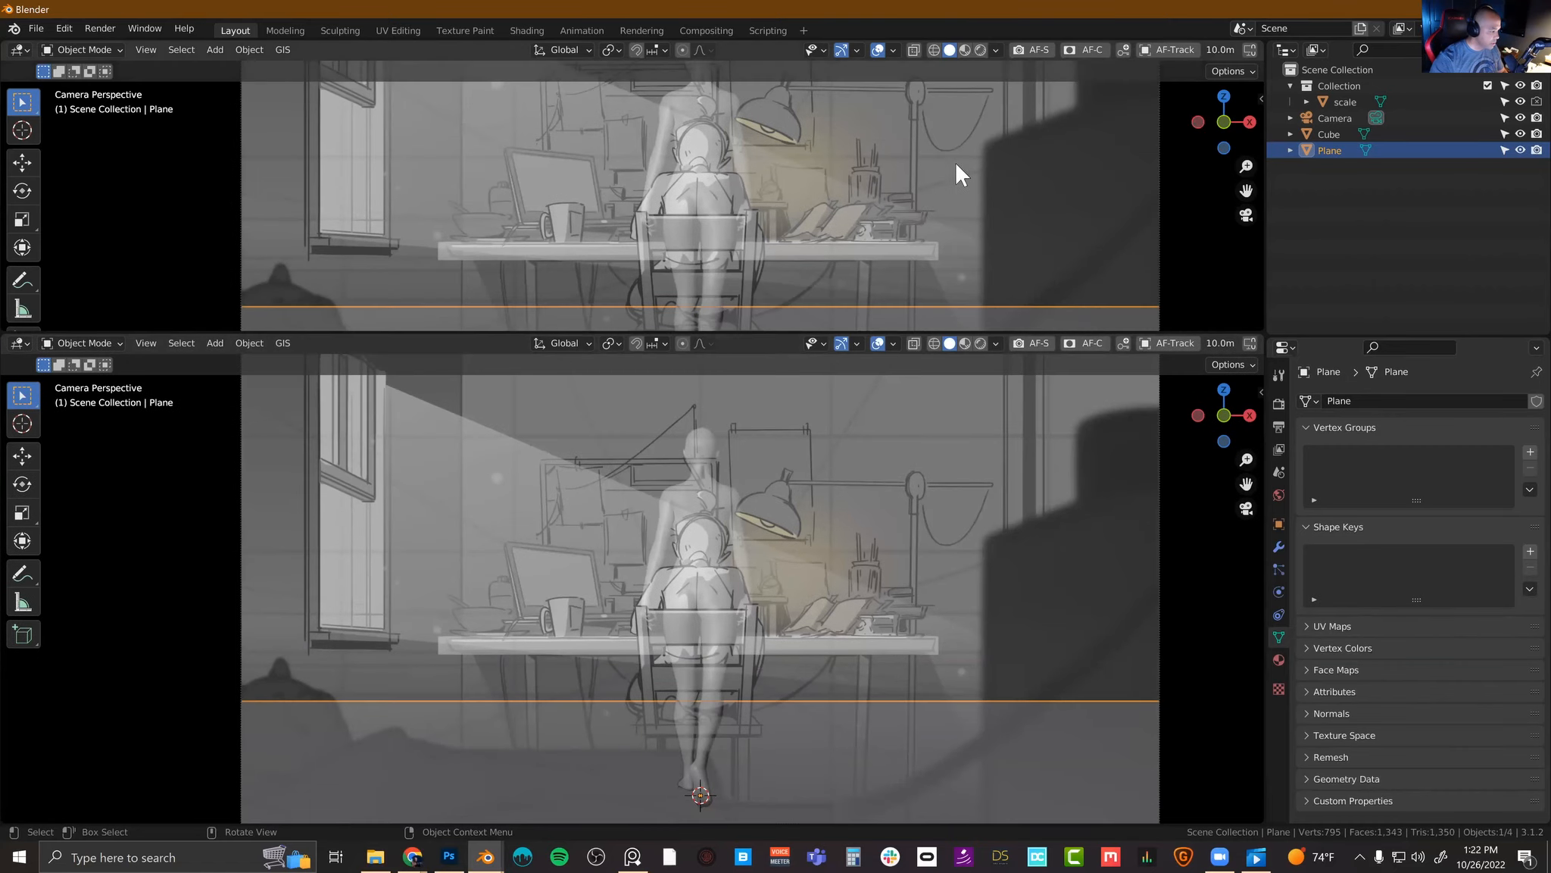
pyautogui.scroll(-6, 883, 192)
pyautogui.scroll(3, 871, 199)
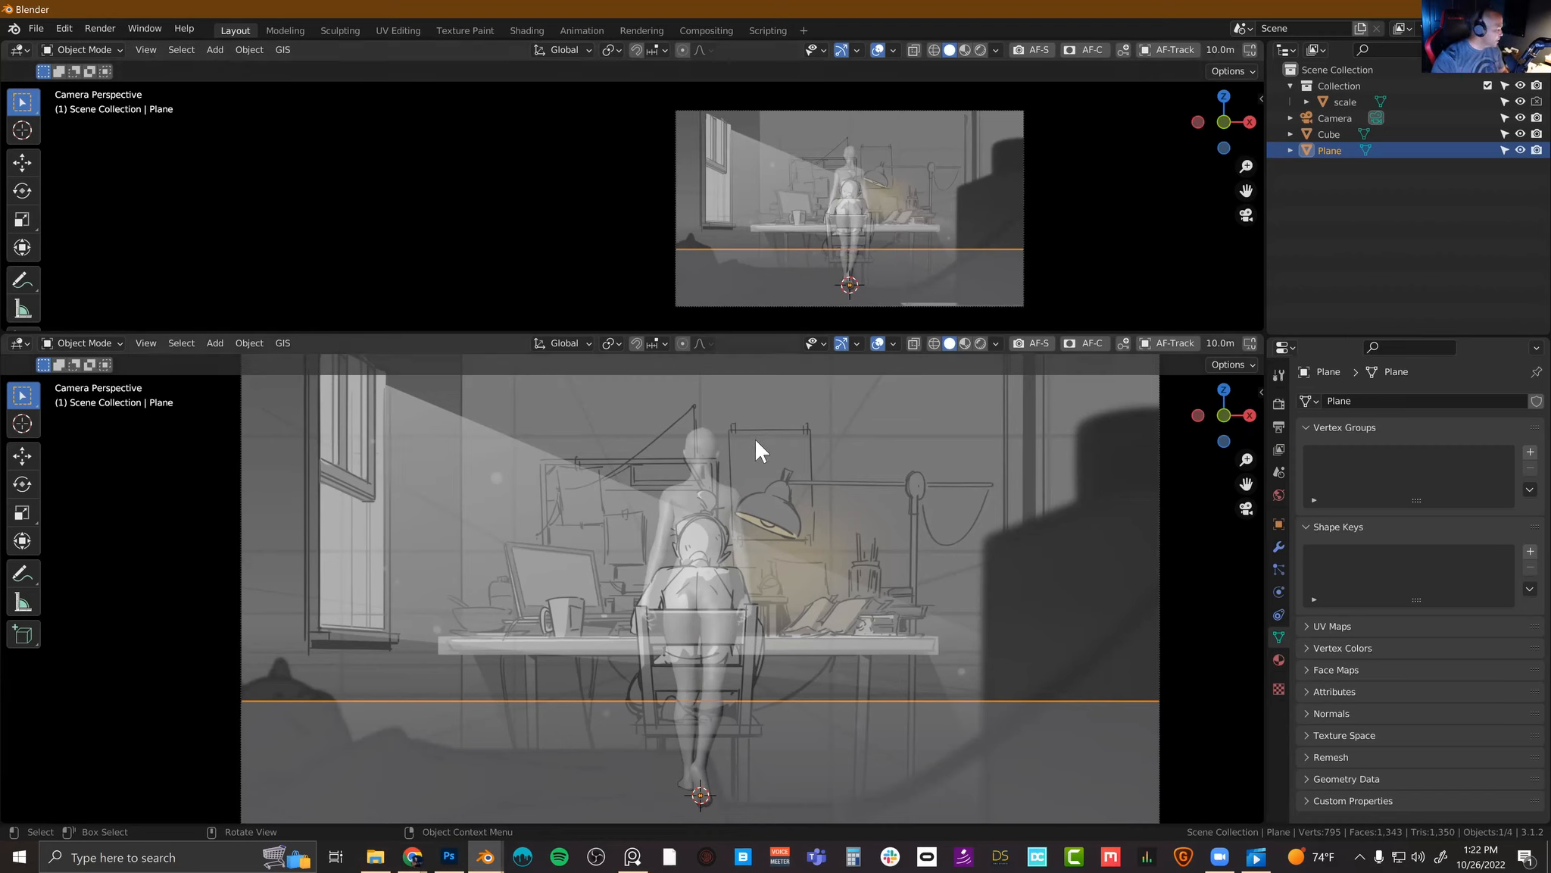
# Step: Look at Blockout_Lighting_A.blend, then enlarge the rendered camera viewport of Blockout_Lighting_B.blend in width and height
pyautogui.moveTo(485, 857)
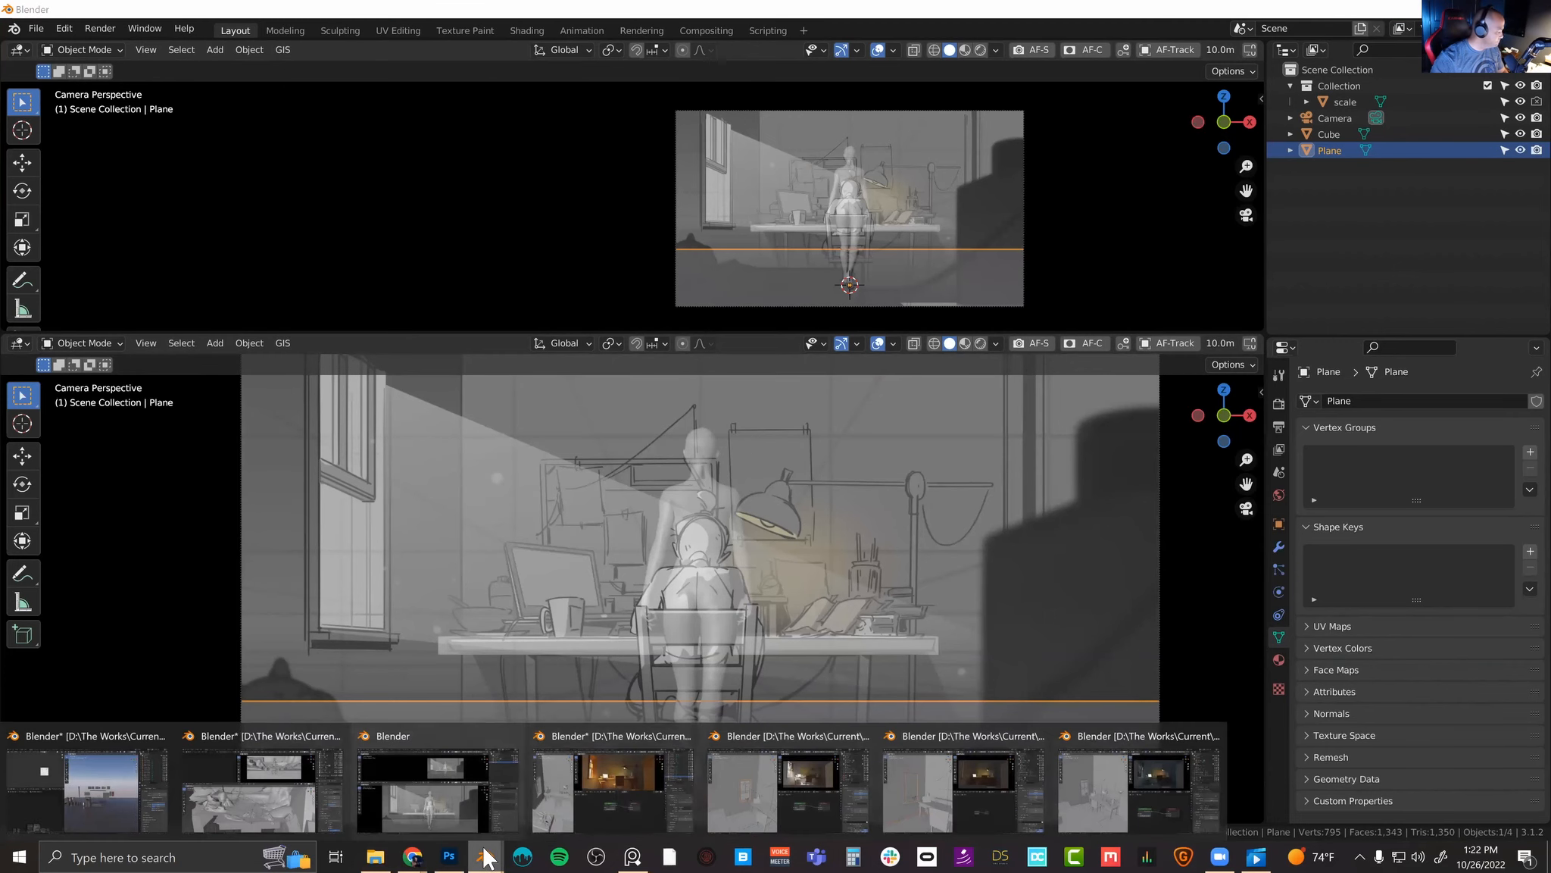
pyautogui.click(631, 765)
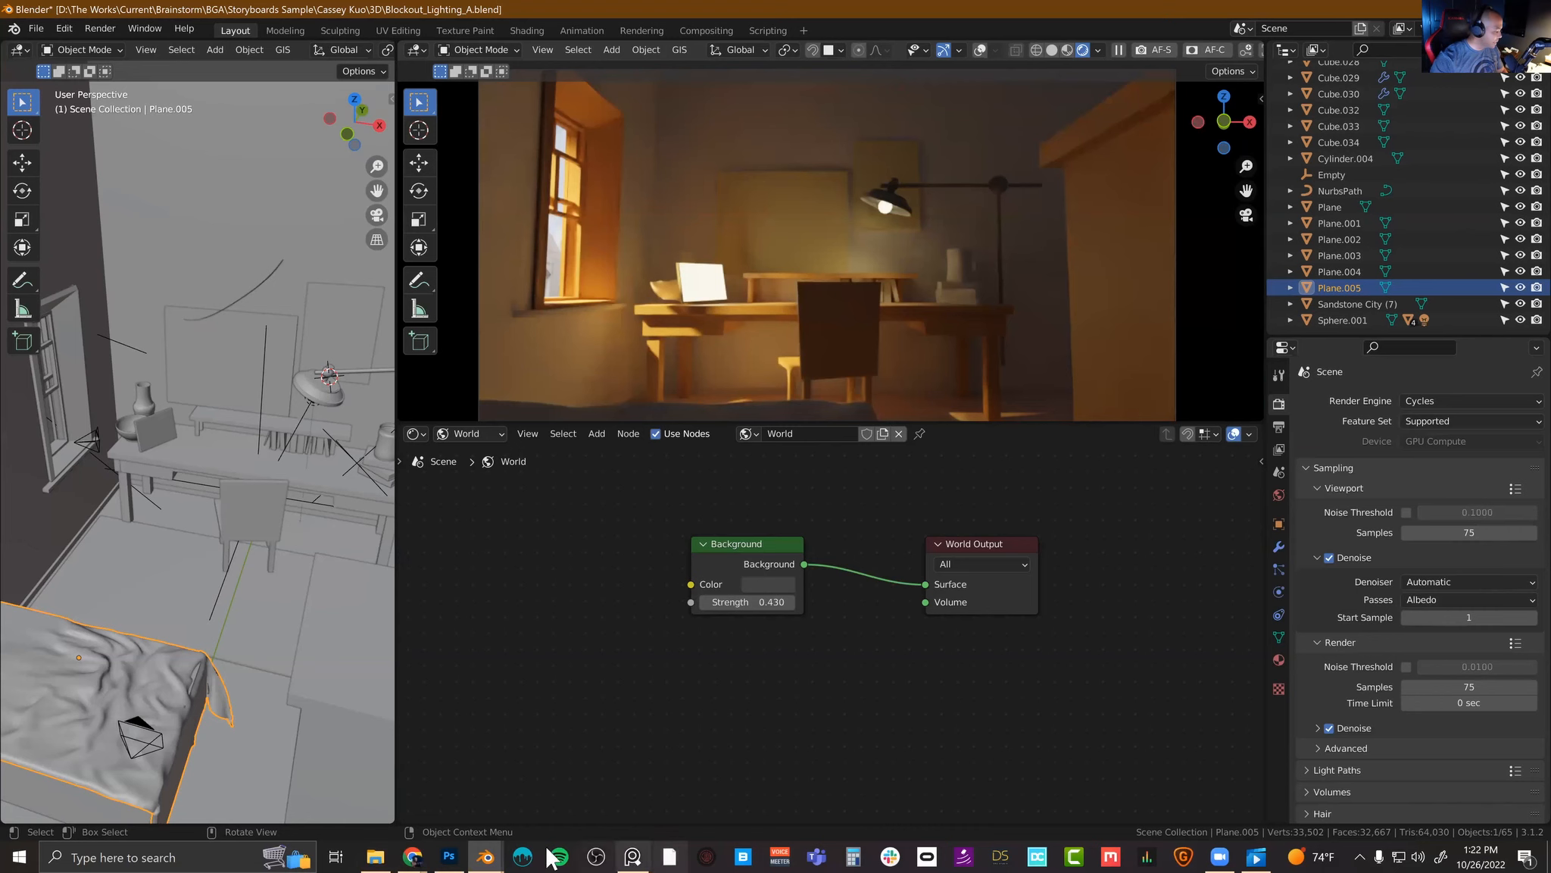
pyautogui.click(485, 857)
pyautogui.click(751, 785)
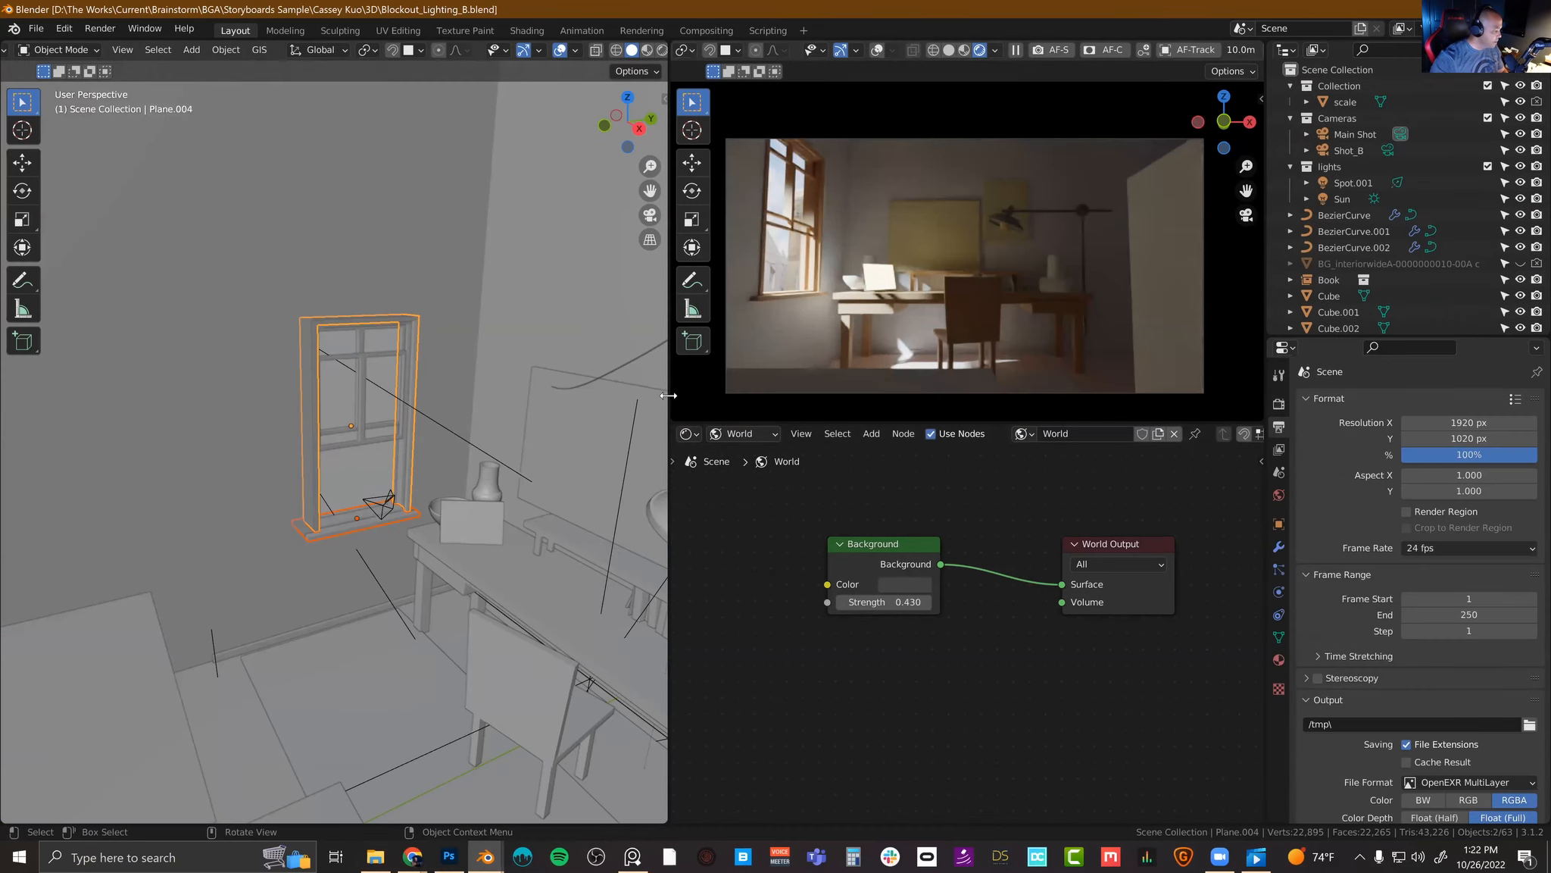
pyautogui.moveTo(669, 428); pyautogui.dragTo(354, 428)
pyautogui.moveTo(768, 423); pyautogui.dragTo(775, 590)
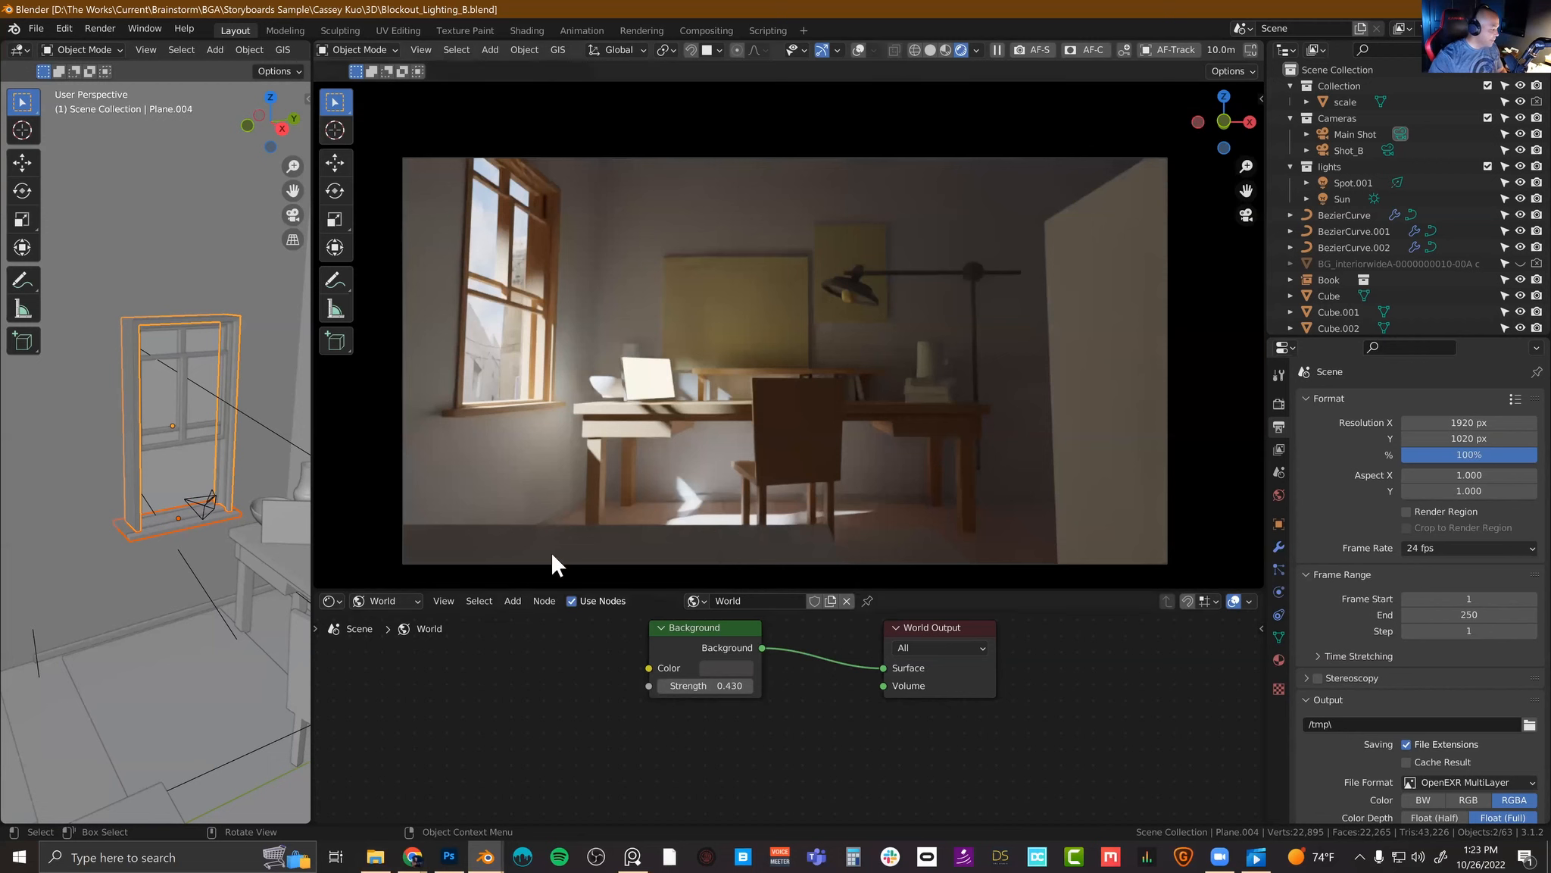
# Step: Compare the rendered camera views of Blockout_Lighting_C.blend and Blockout_Lighting_D.blend with that of Blockout_Lighting_A.blend
pyautogui.click(486, 857)
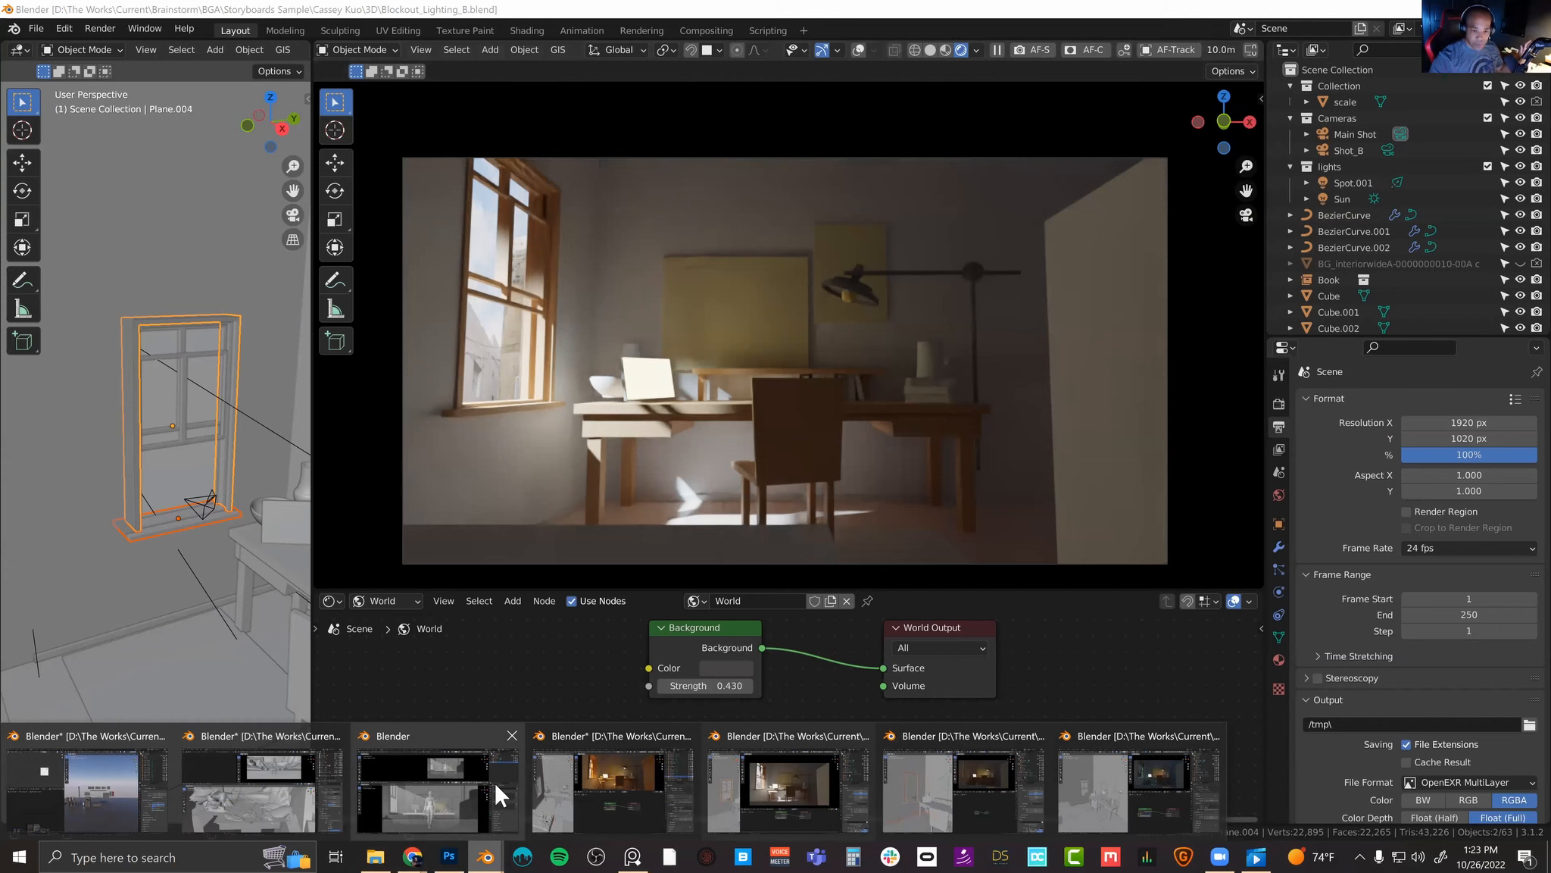
pyautogui.click(935, 786)
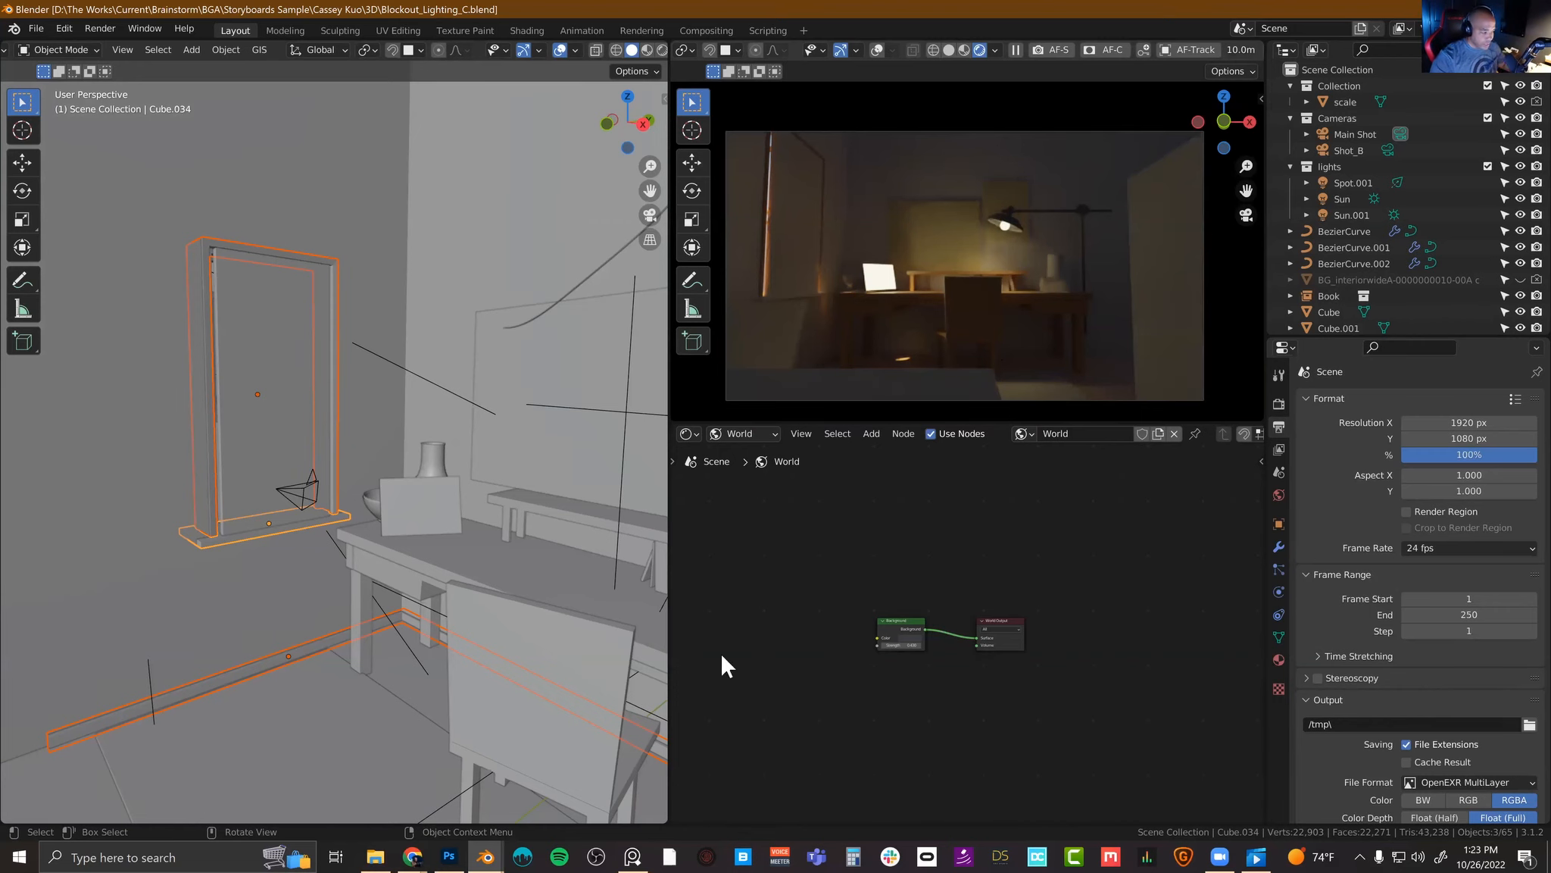
pyautogui.click(486, 857)
pyautogui.click(1136, 780)
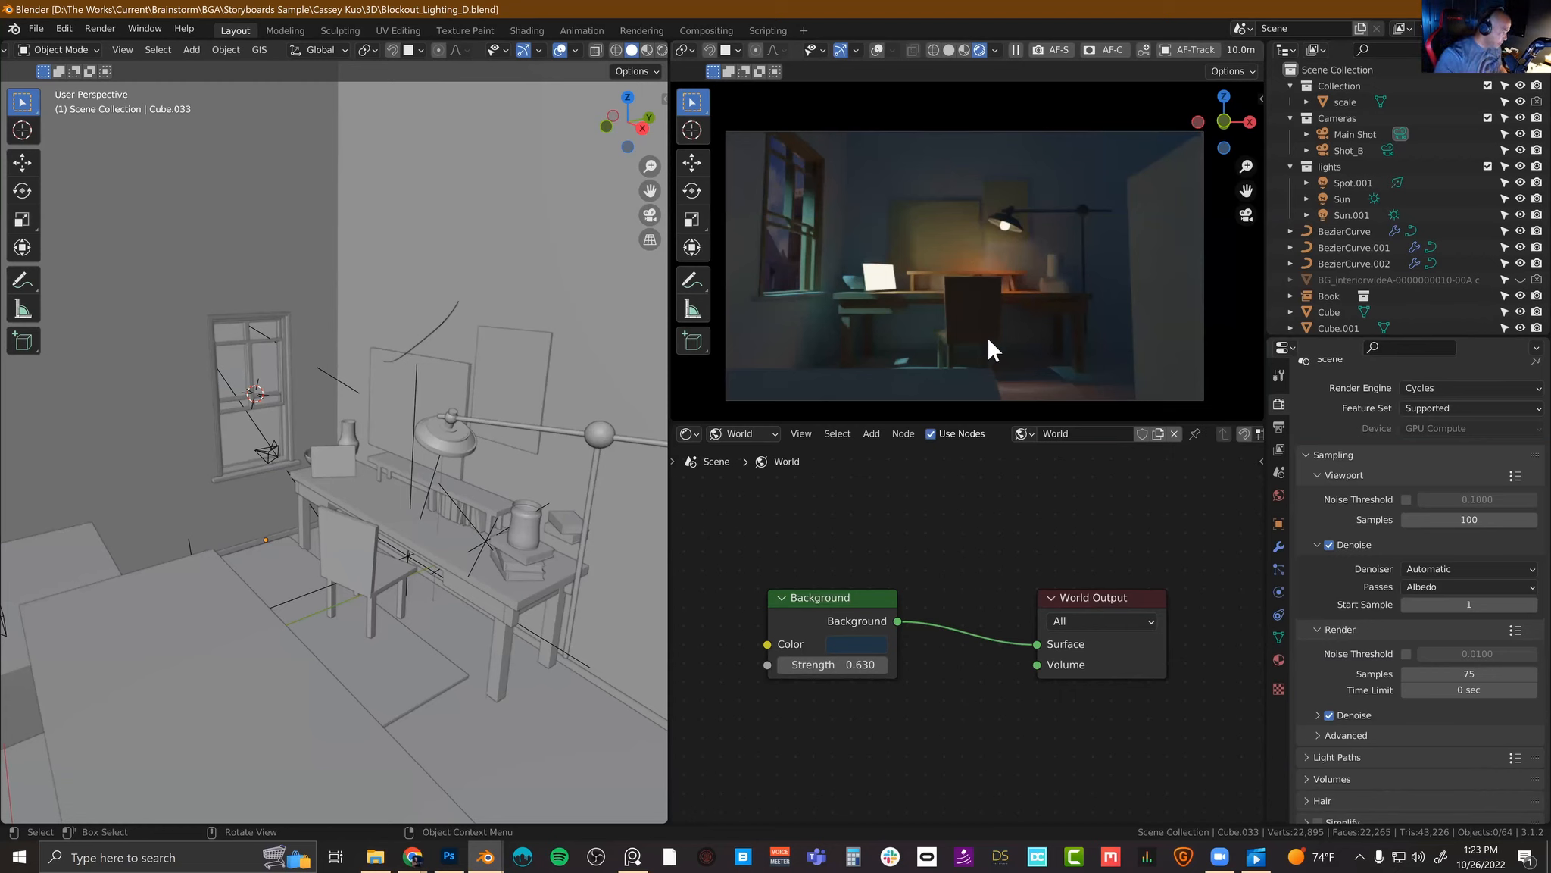
pyautogui.click(489, 852)
pyautogui.click(620, 809)
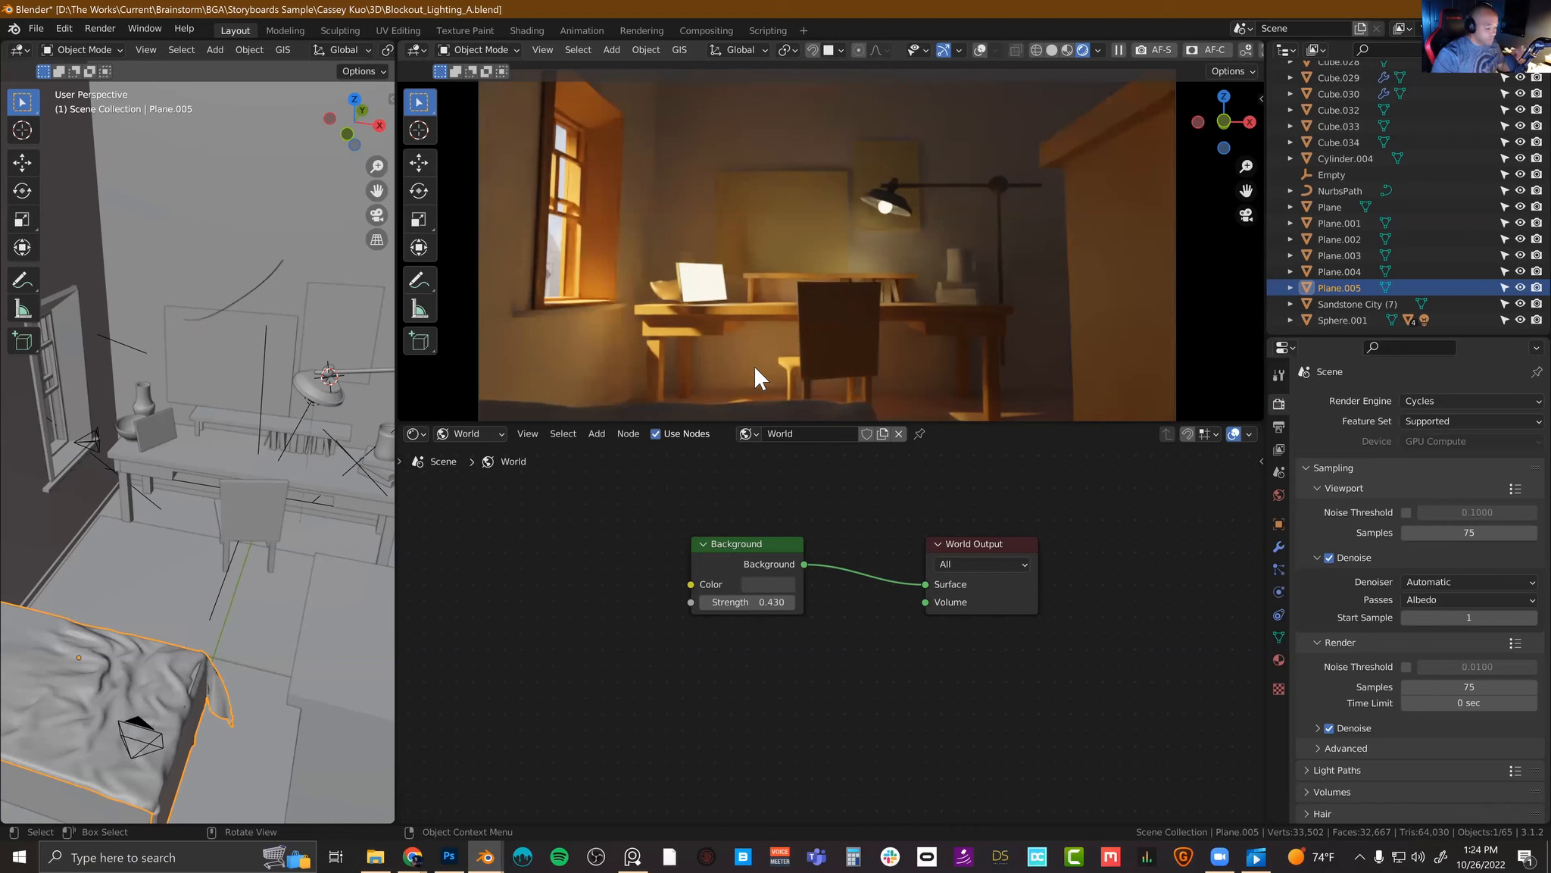
# Step: Review the image Barkada_Color Script.jpg and open SC437_ColorScript.psd in Photoshop with the whole painting in view
pyautogui.click(376, 856)
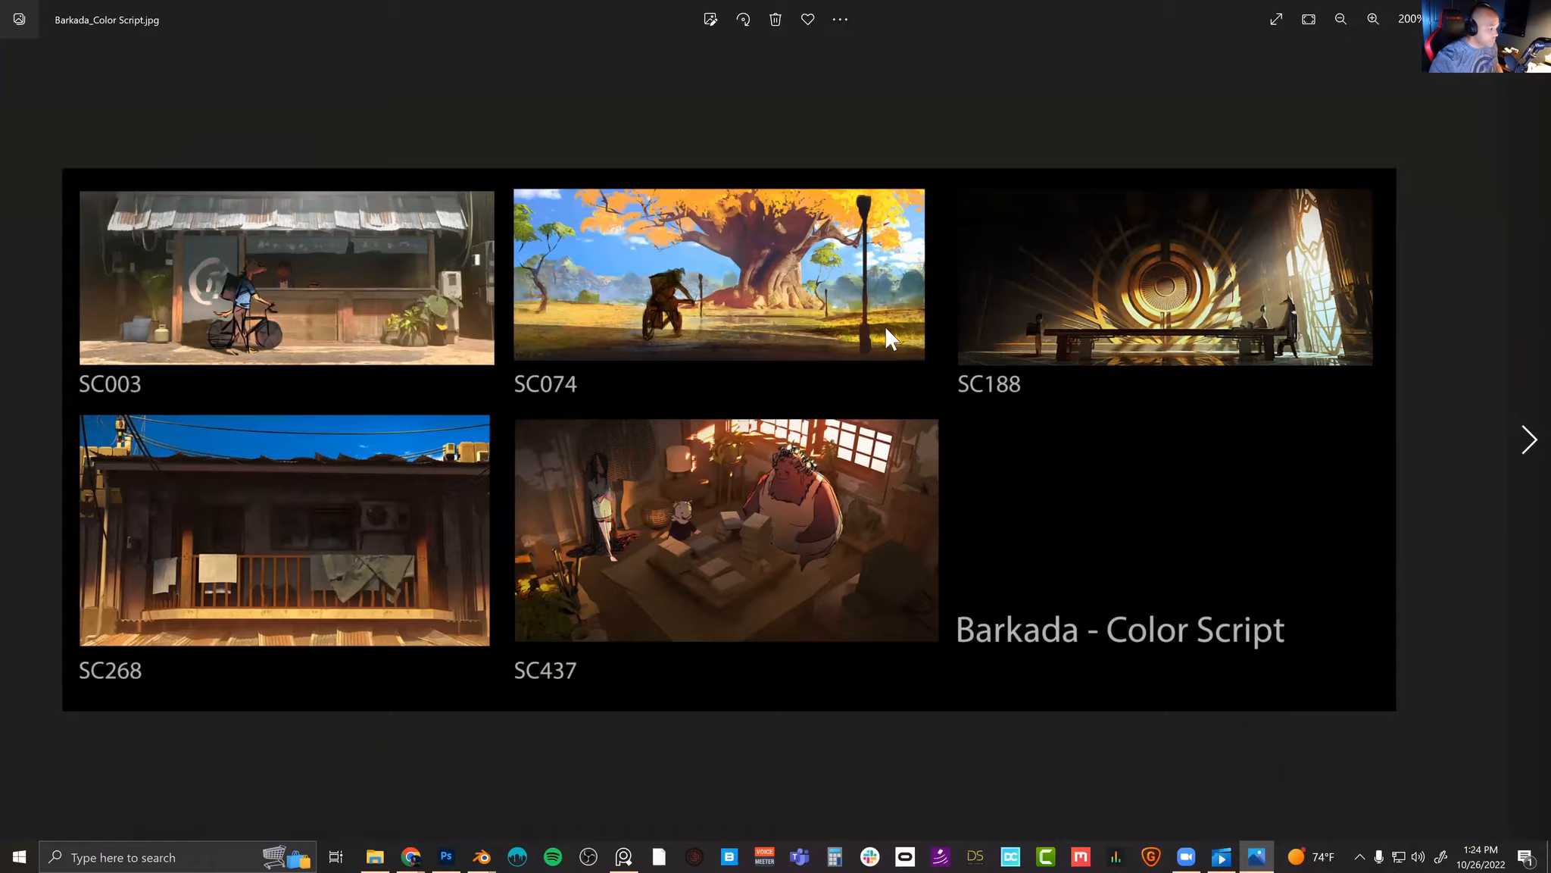
pyautogui.doubleClick(887, 324)
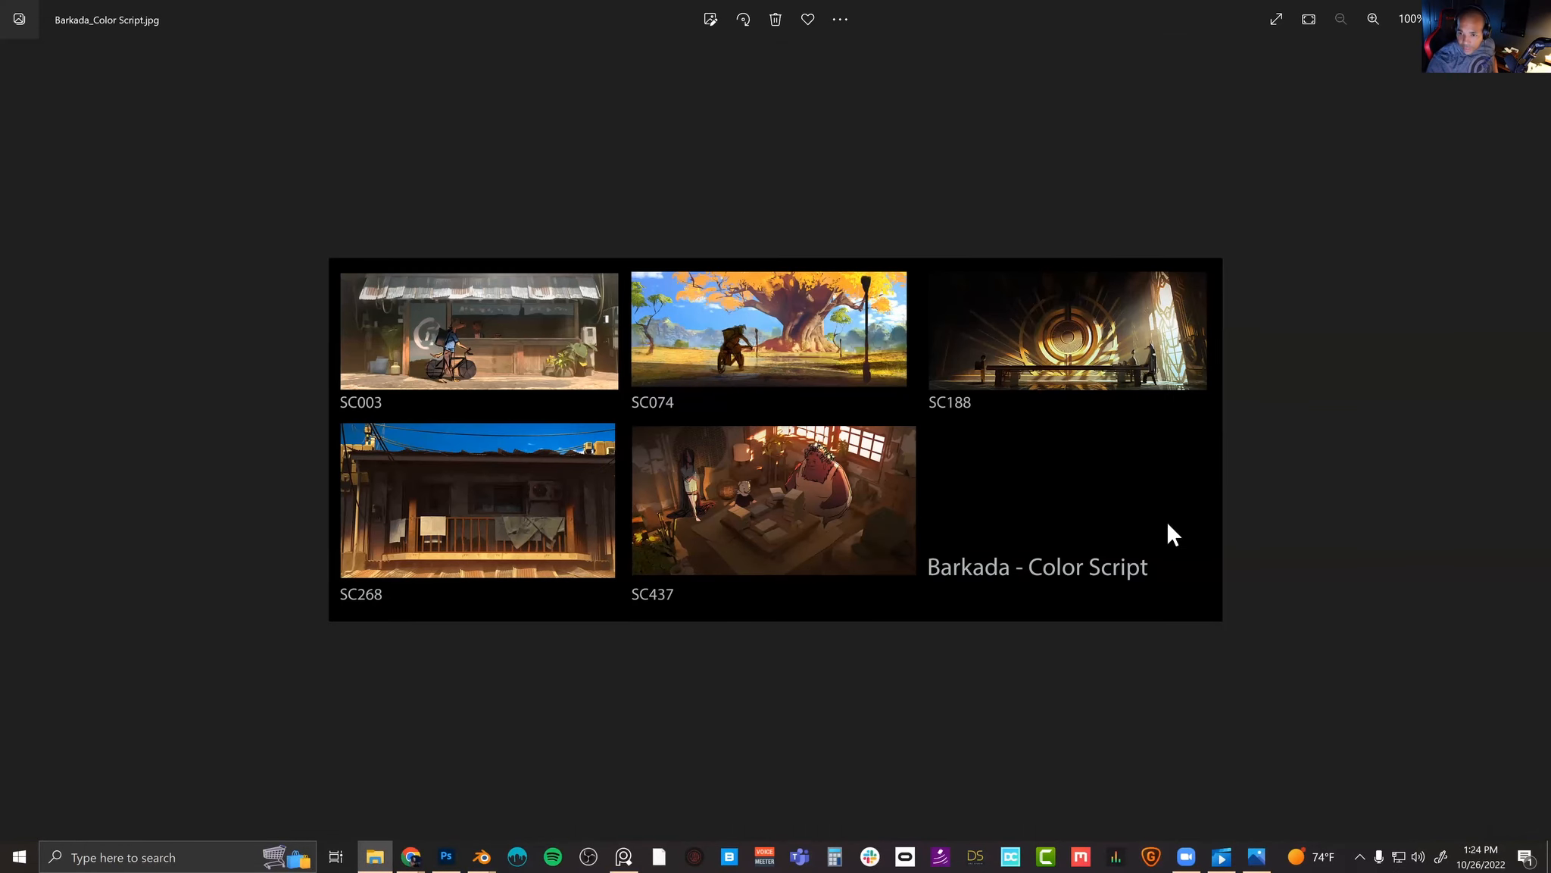
pyautogui.click(714, 493)
pyautogui.doubleClick(714, 493)
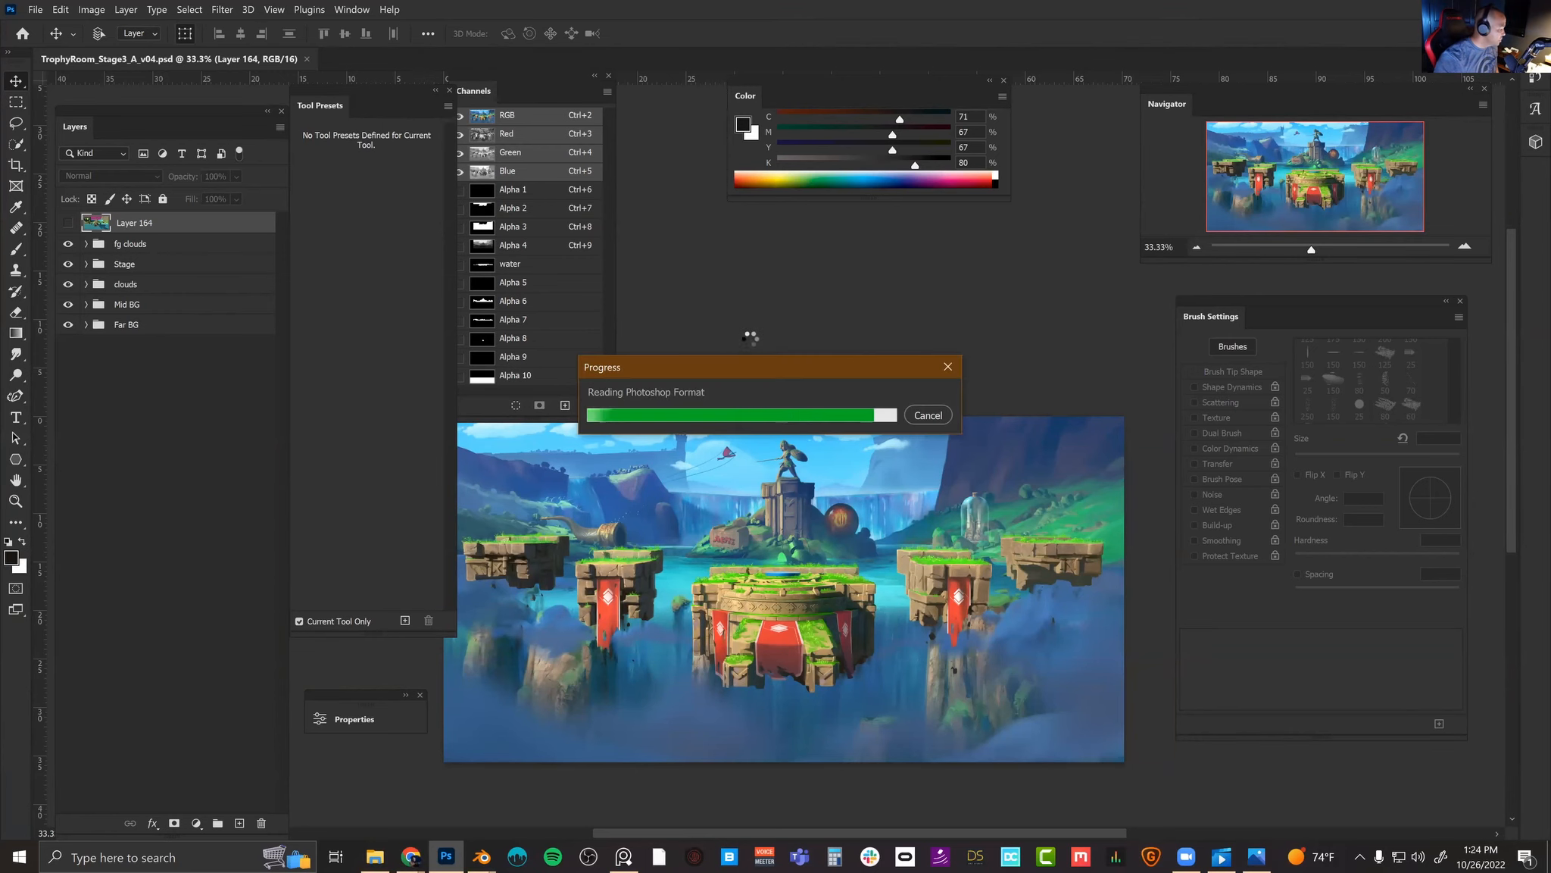
pyautogui.hotkey('ctrl', '-')
pyautogui.hotkey('ctrl', '-')
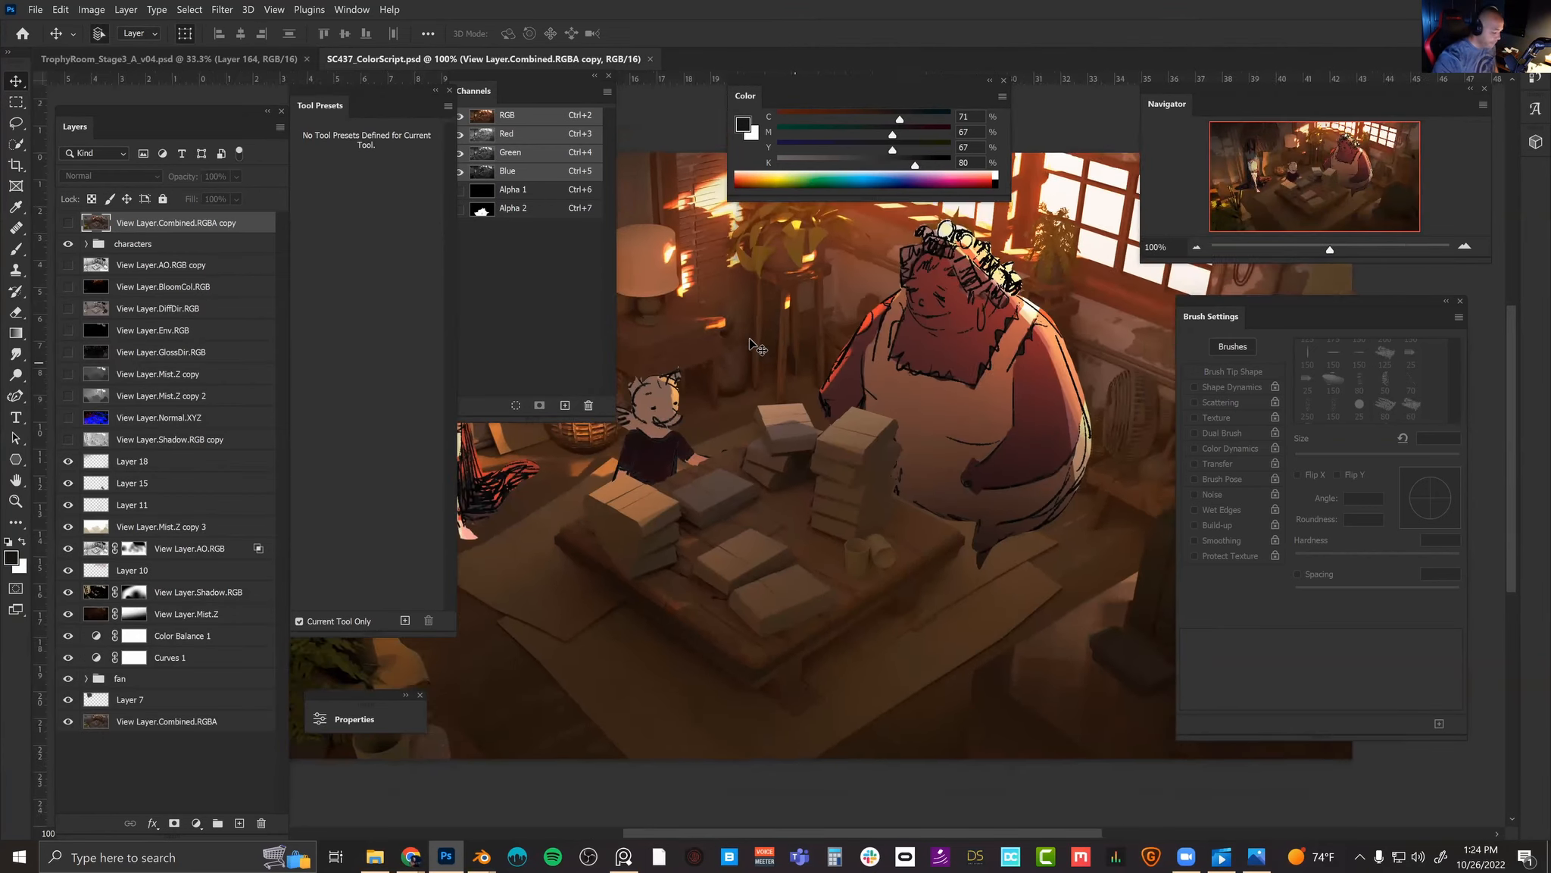
pyautogui.moveTo(823, 416); pyautogui.dragTo(828, 573)
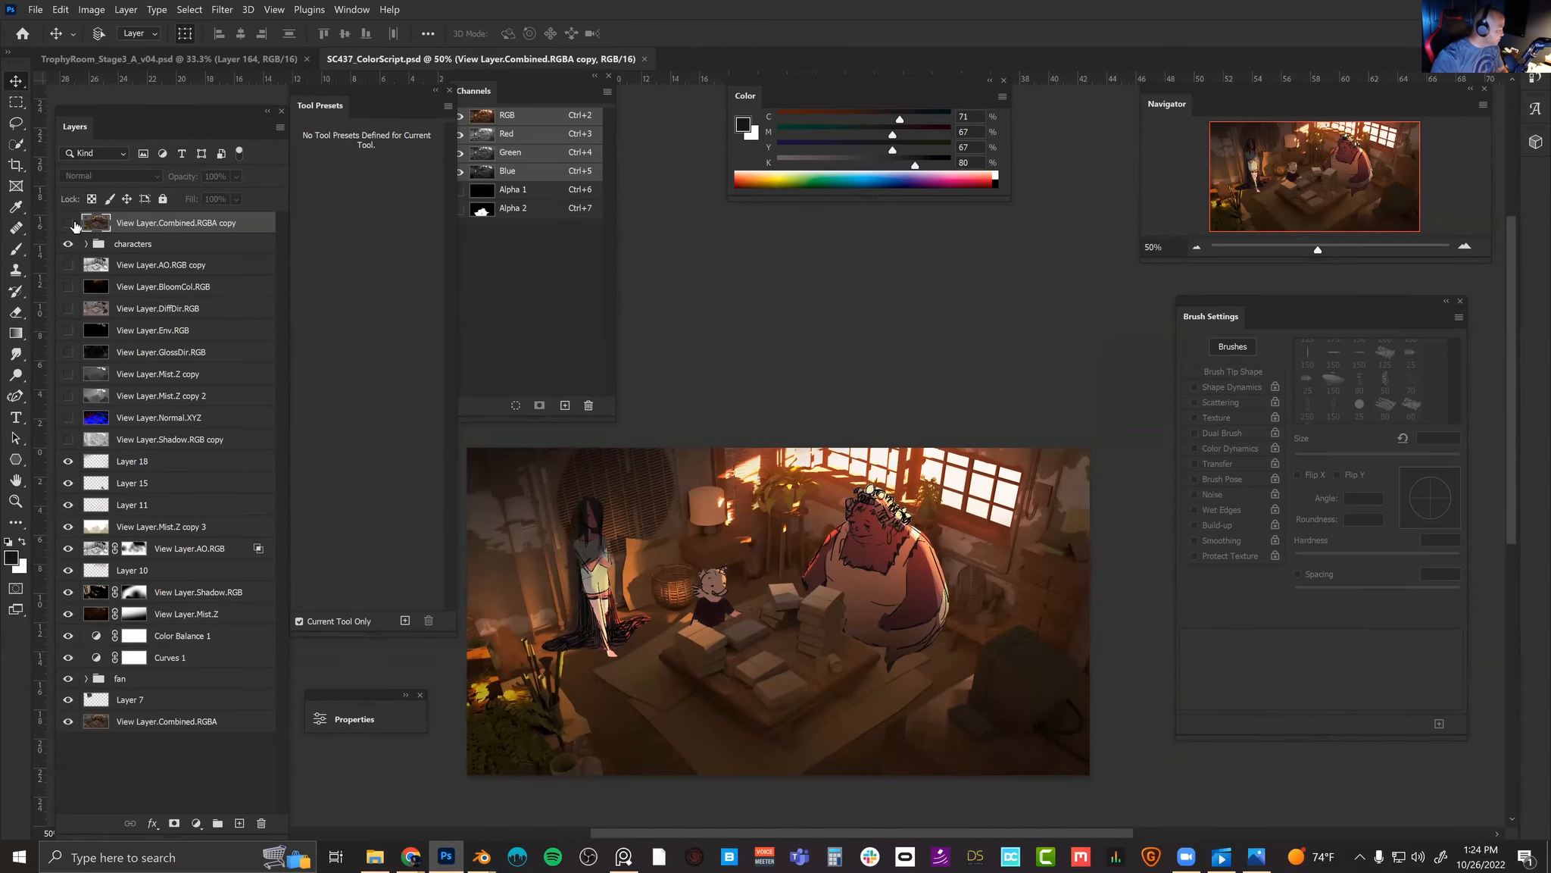
# Step: Show the View Layer.Combined.RGBA copy layer to compare the raw render with the painted version, and hide it again
pyautogui.click(67, 224)
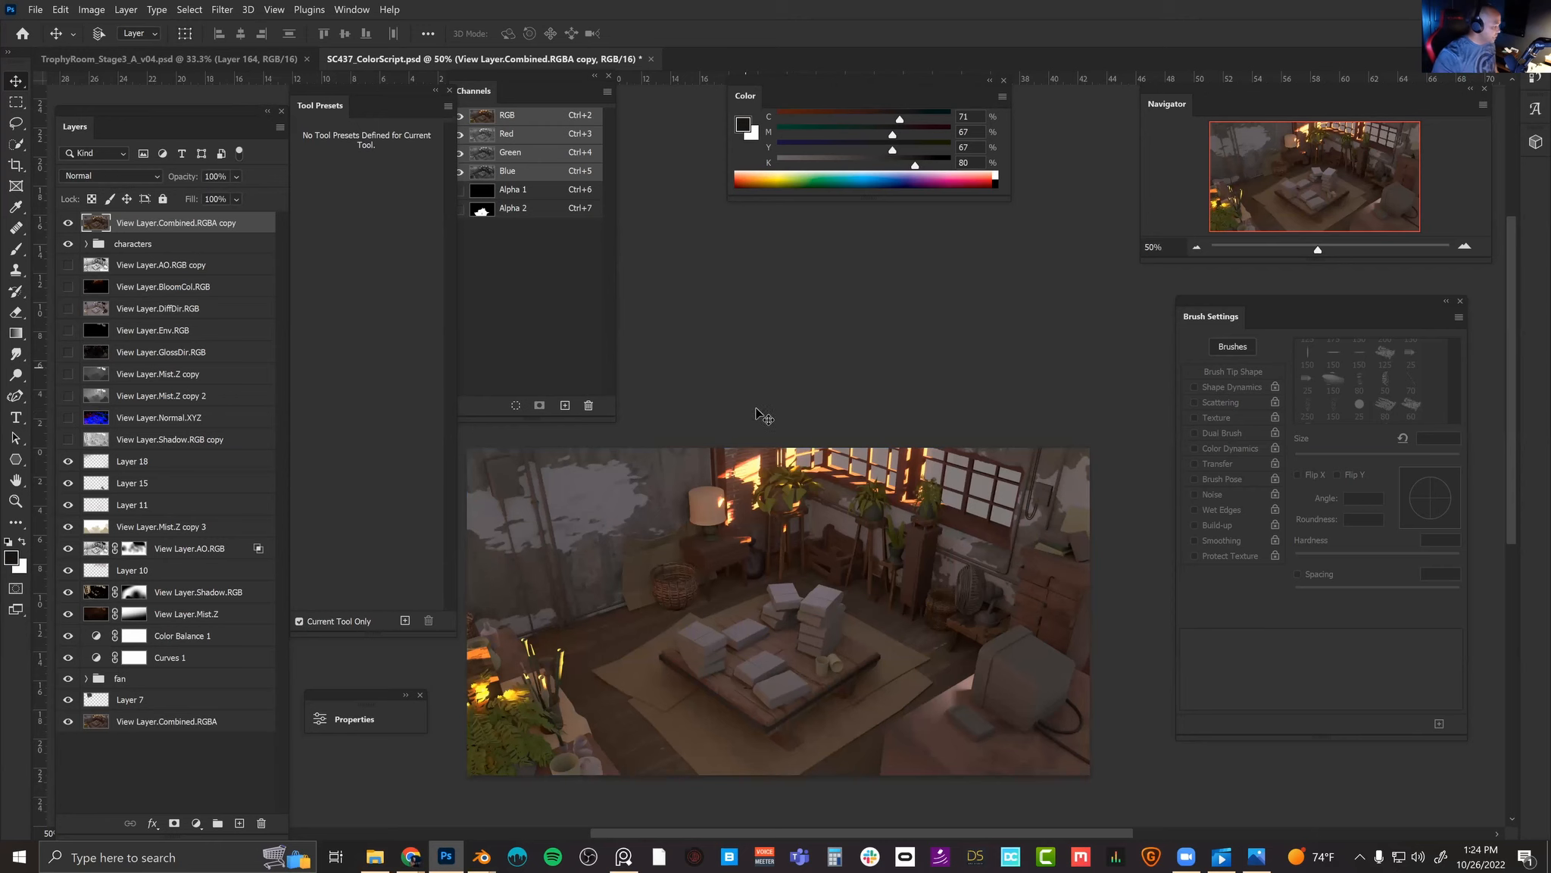
pyautogui.moveTo(791, 589); pyautogui.dragTo(799, 571)
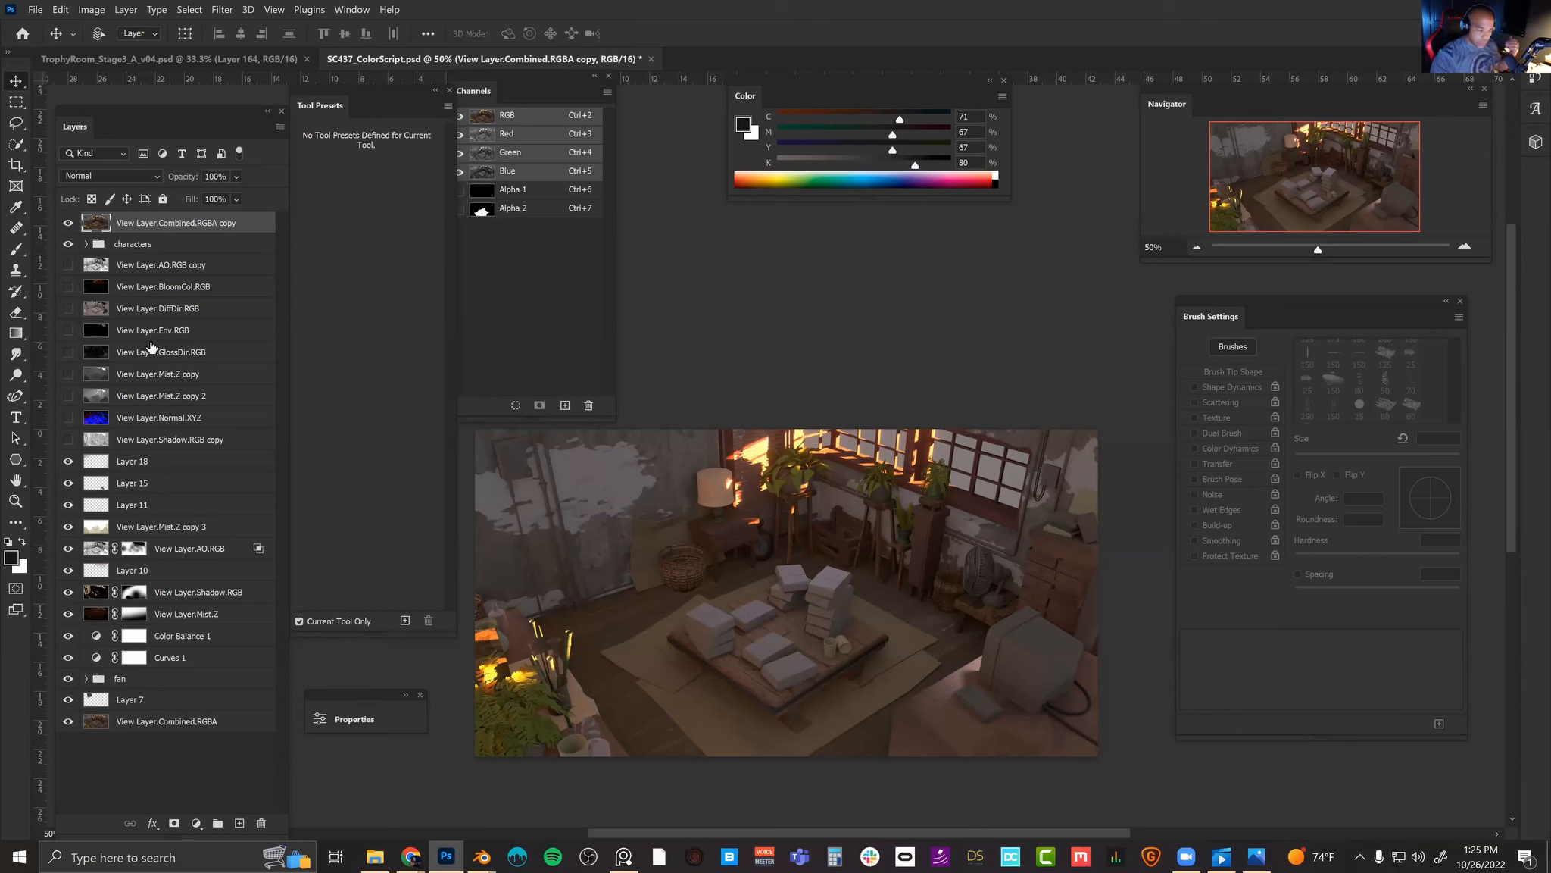
pyautogui.click(68, 223)
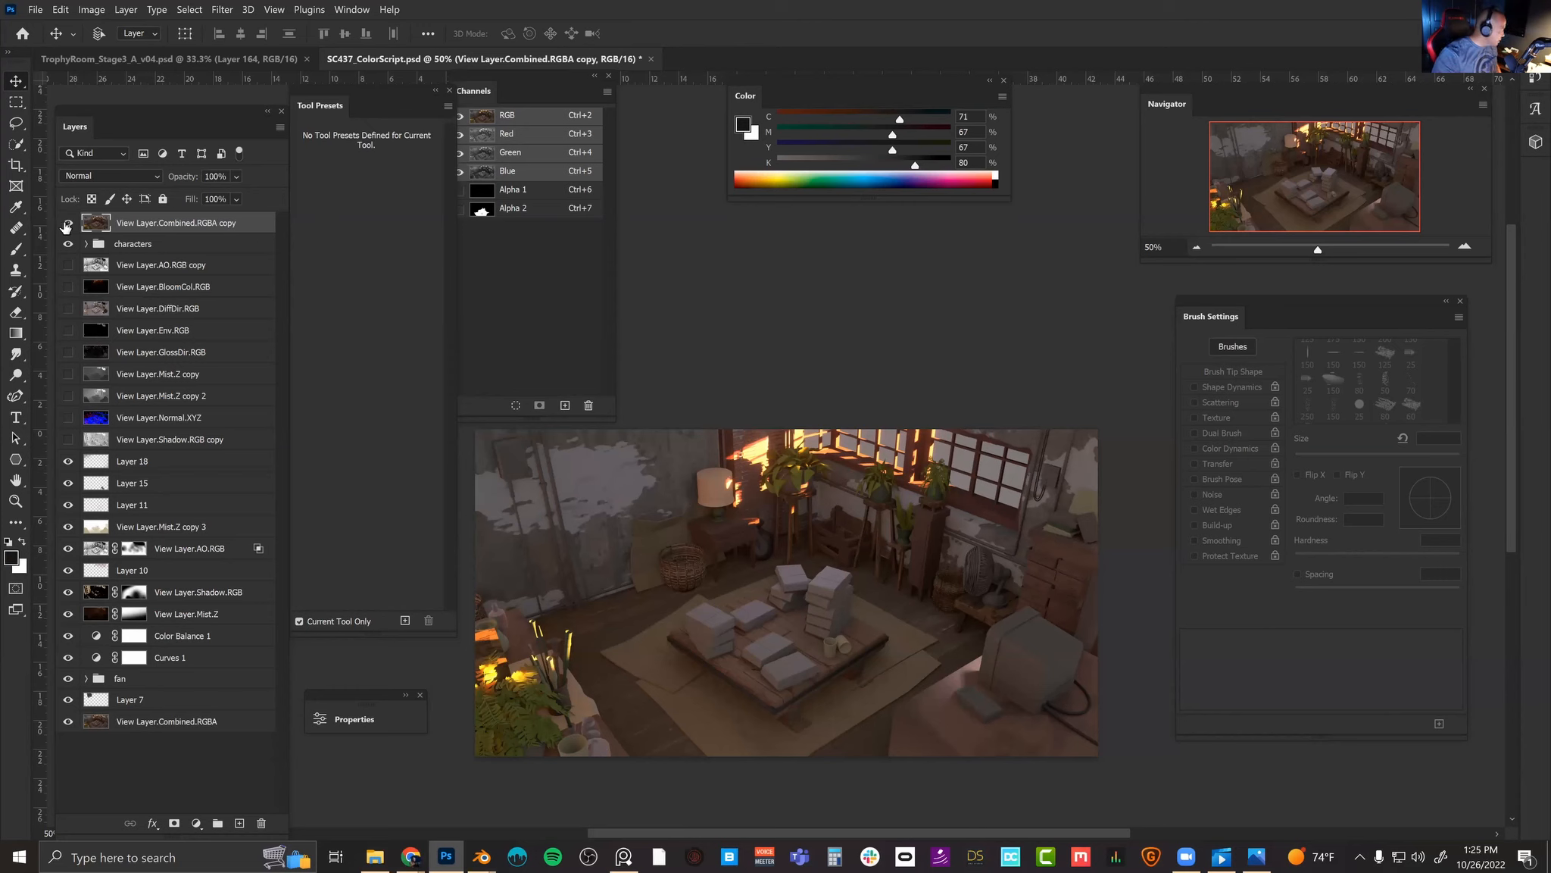
# Step: Hide the characters group and show the View Layer.Normal.XYZ pass
pyautogui.click(68, 244)
pyautogui.click(68, 417)
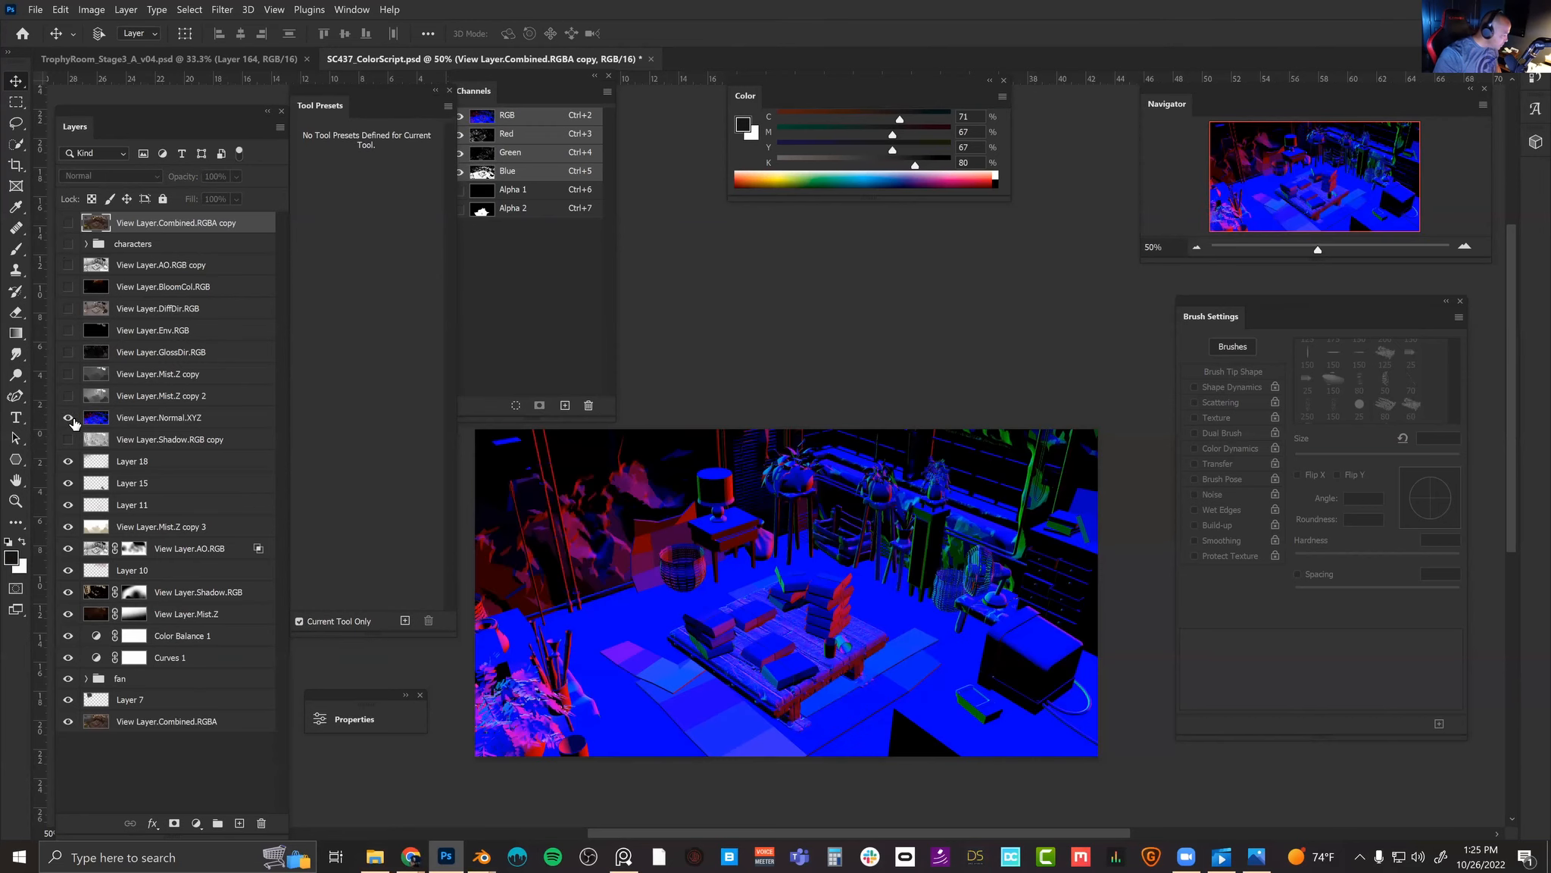
# Step: Show the View Layer.Mist.Z copy 2, GlossDir.RGB, Env.RGB and DiffDir.RGB passes one after another to examine each
pyautogui.click(68, 395)
pyautogui.click(68, 352)
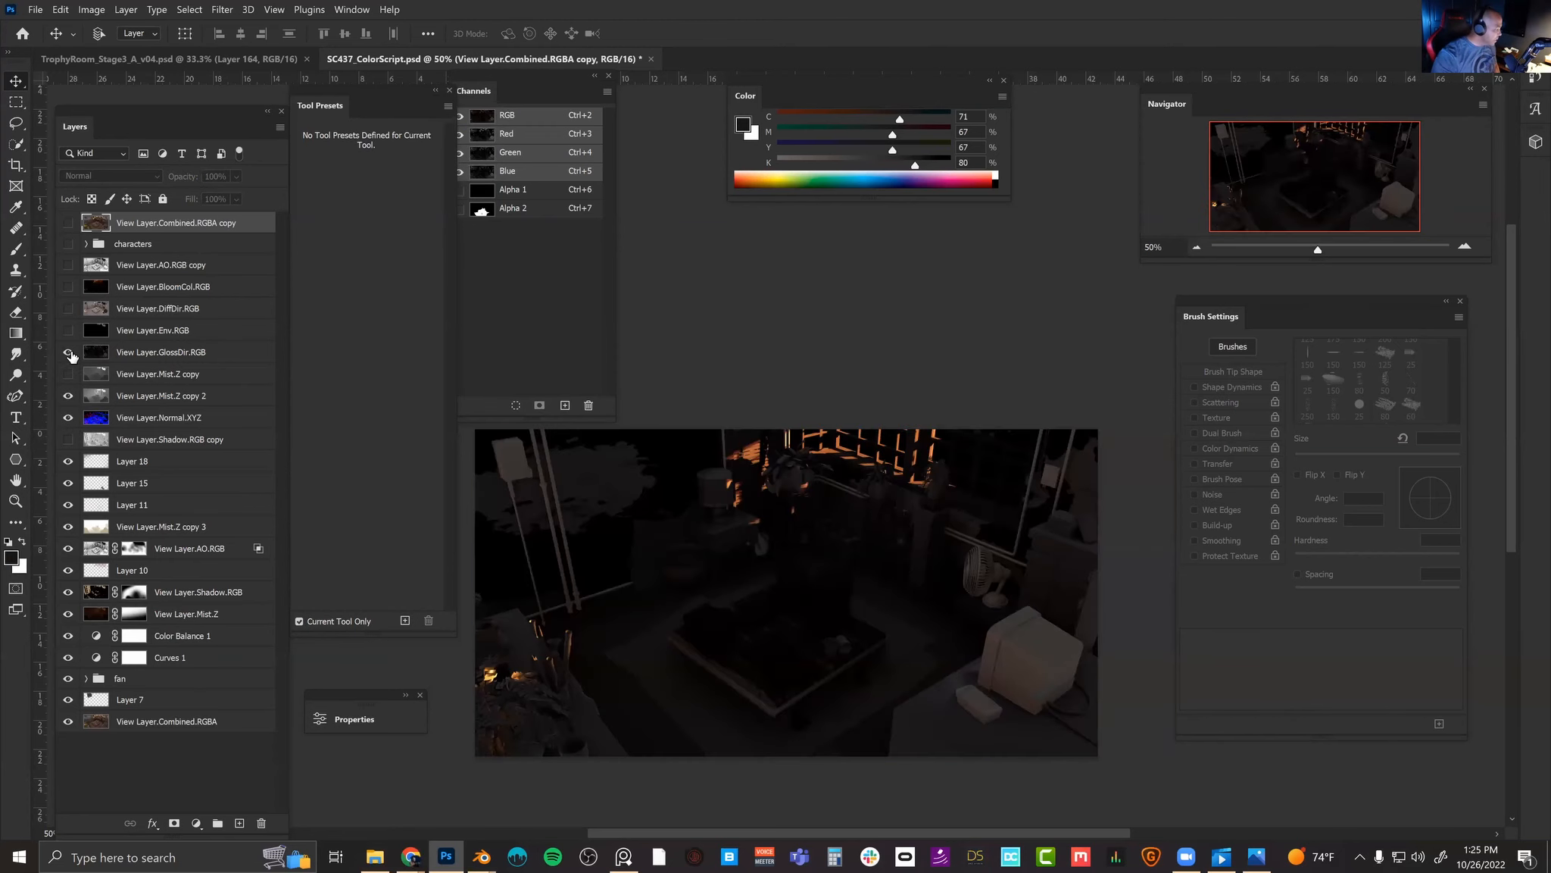
pyautogui.click(69, 330)
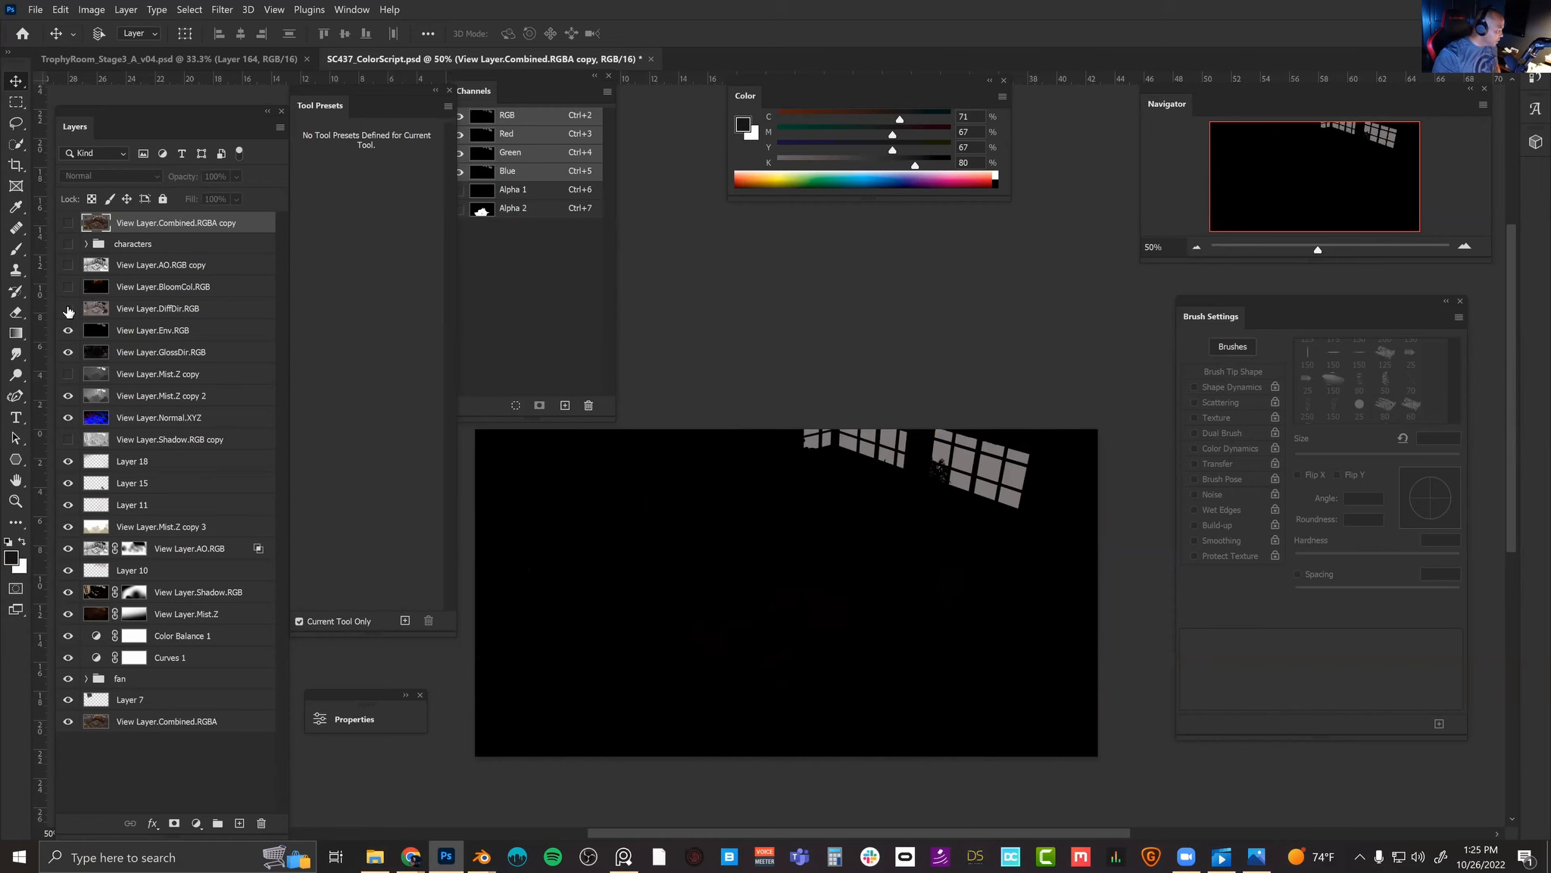
pyautogui.click(68, 308)
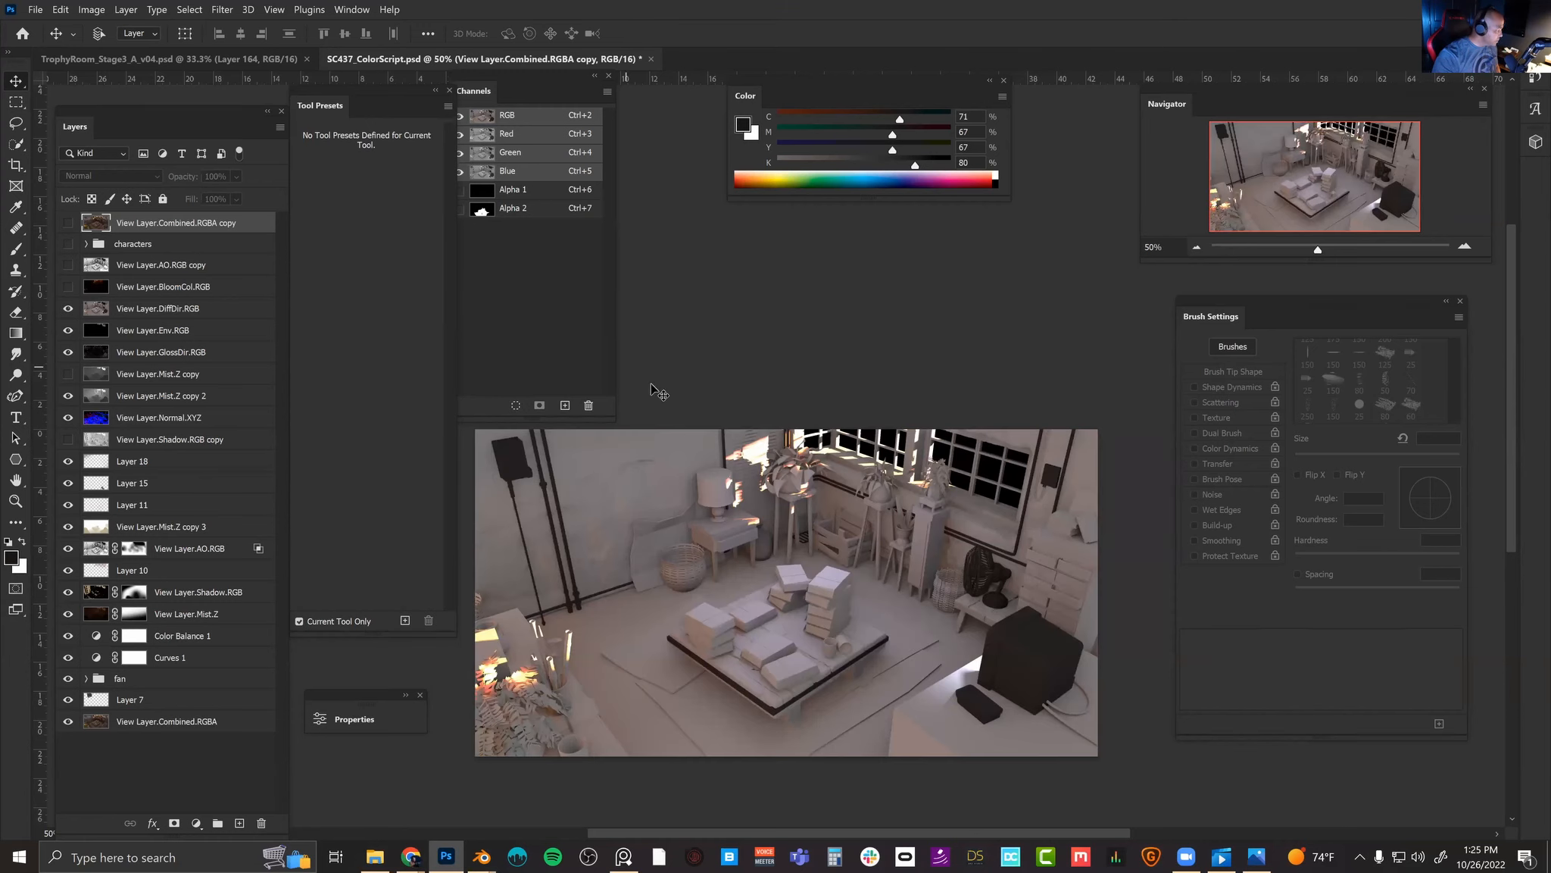
# Step: View the View Layer.AO.RGB copy and BloomCol.RGB passes in turn, and hide all the extra render passes above the painting
pyautogui.click(68, 265)
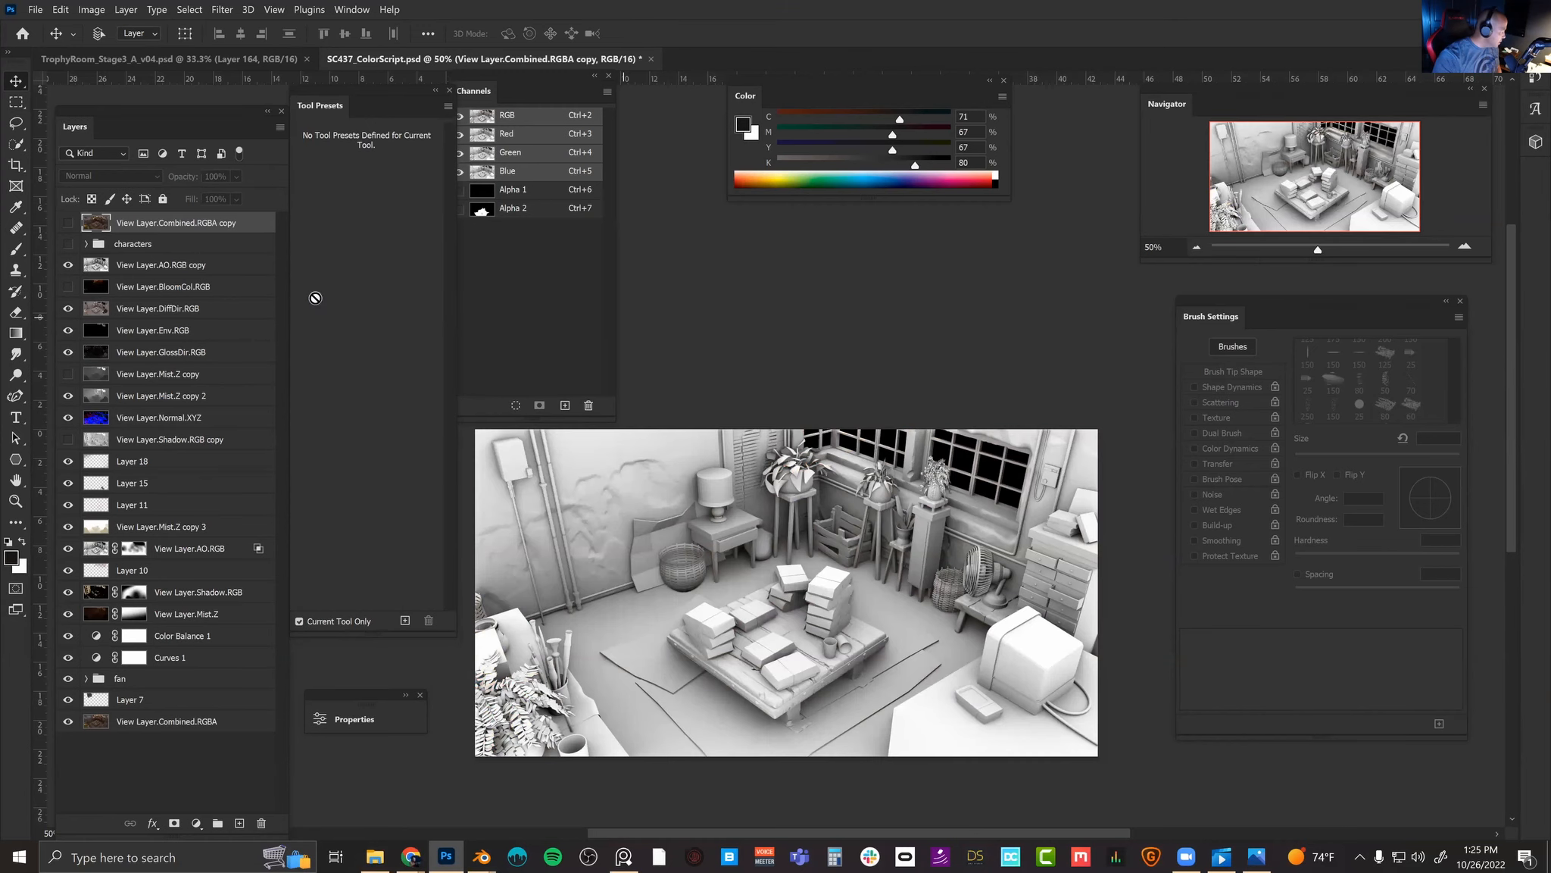
pyautogui.click(68, 265)
pyautogui.click(68, 286)
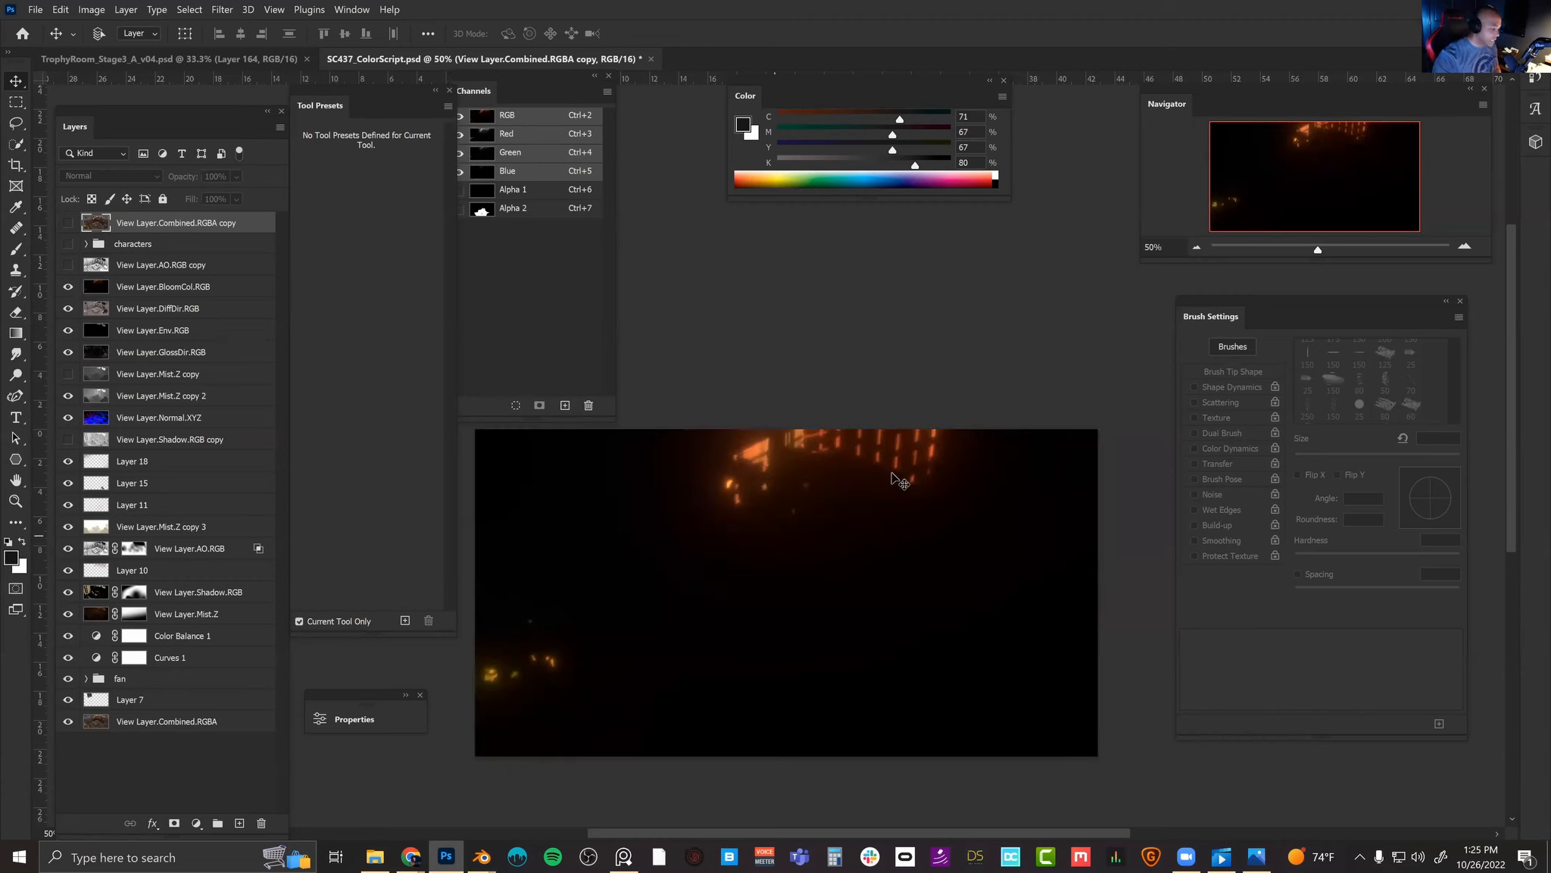
pyautogui.moveTo(68, 287); pyautogui.dragTo(70, 428)
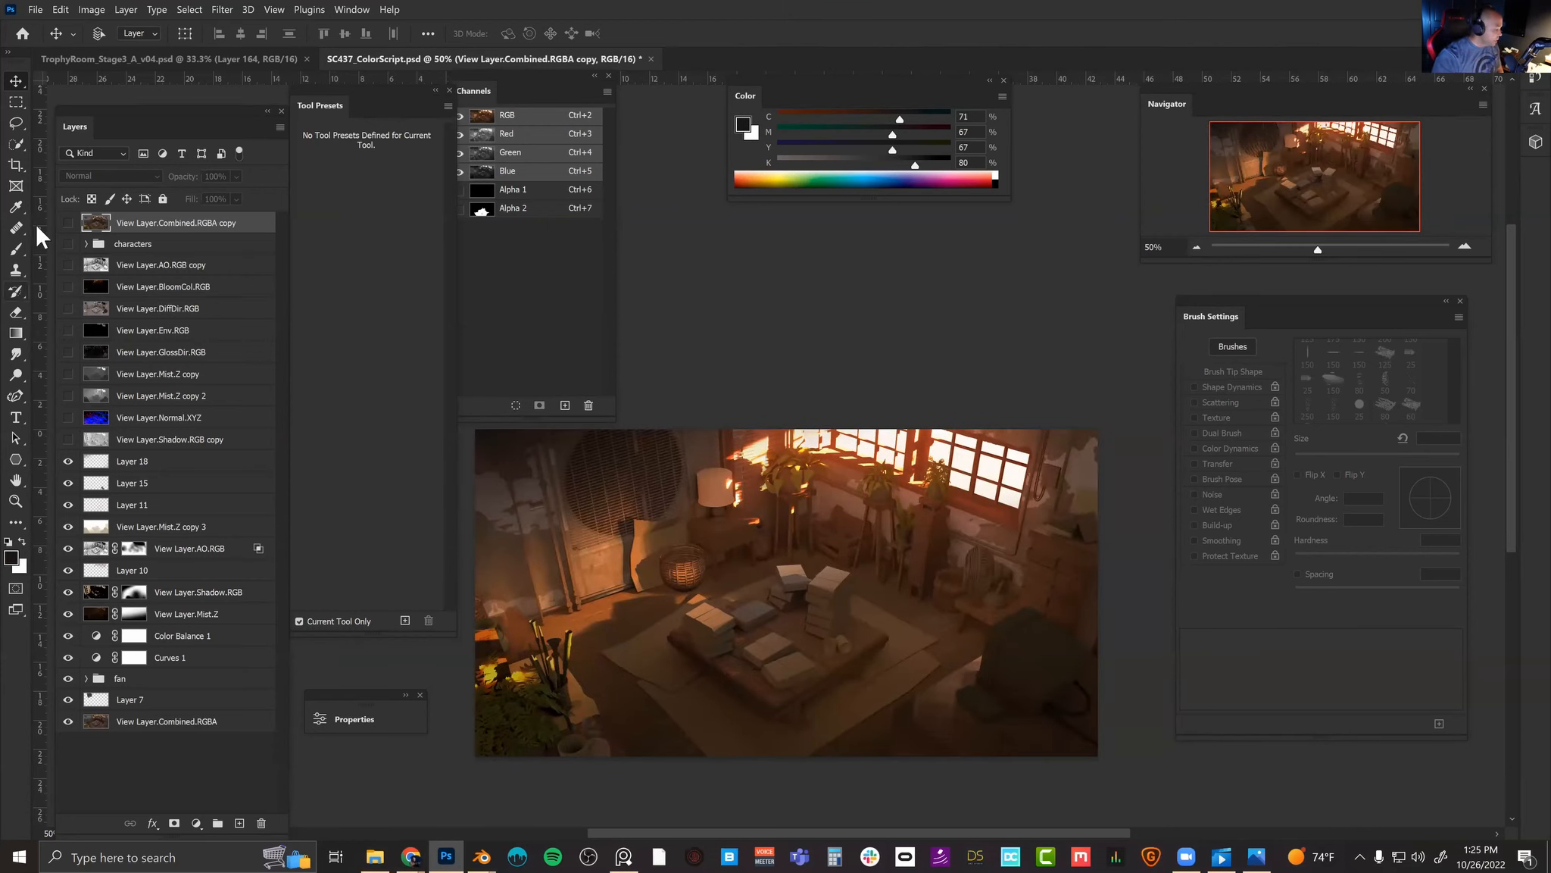
# Step: Compare the View Layer.Combined.RGBA copy render with the painted room, and show the characters group over the painting
pyautogui.click(68, 222)
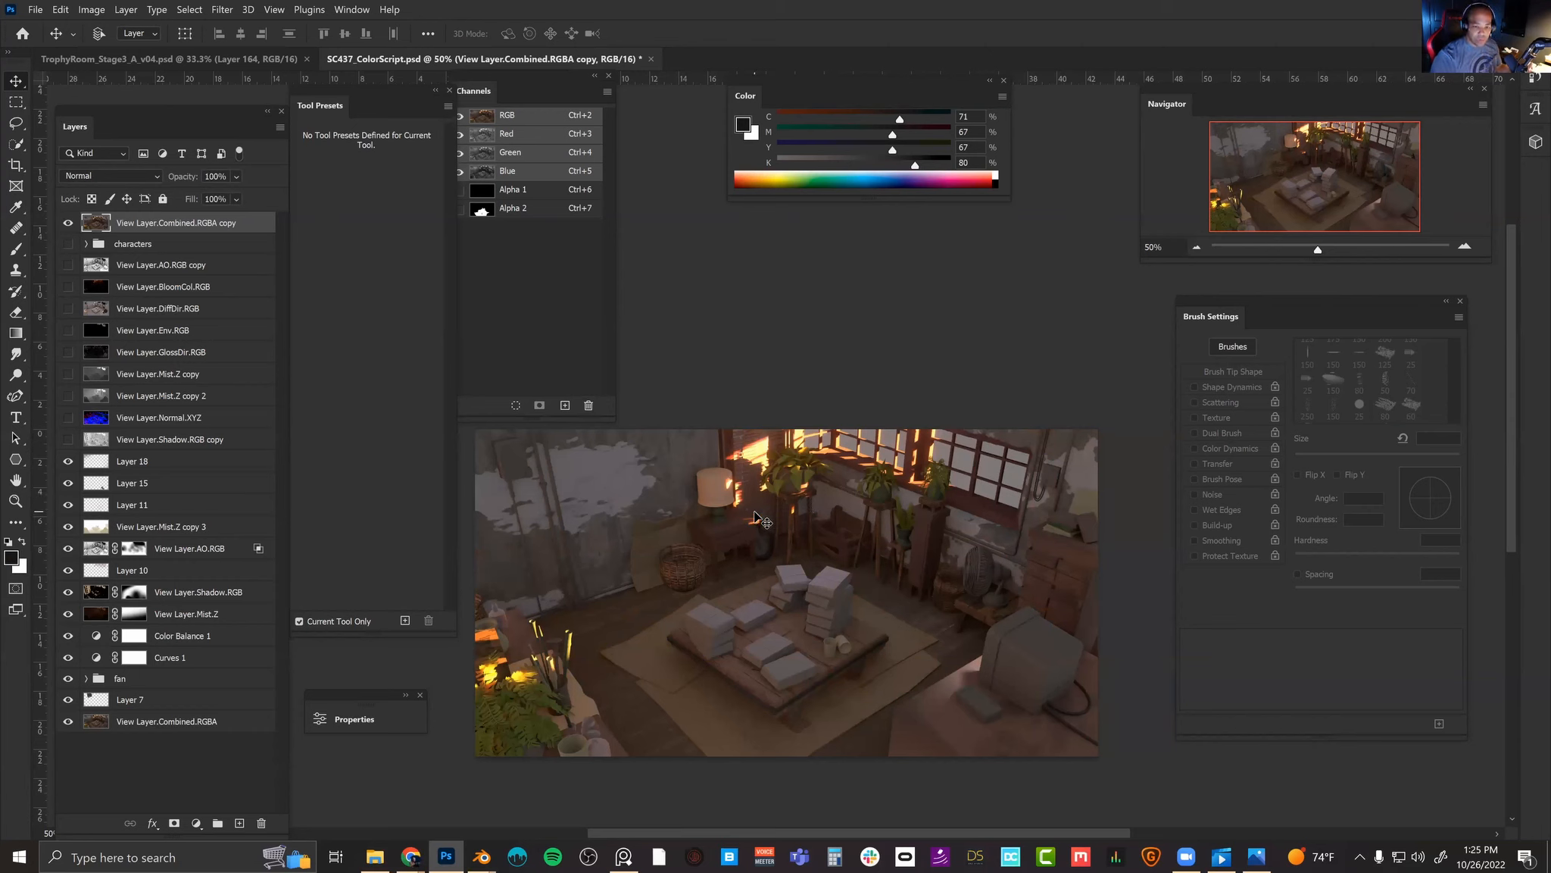
pyautogui.click(67, 223)
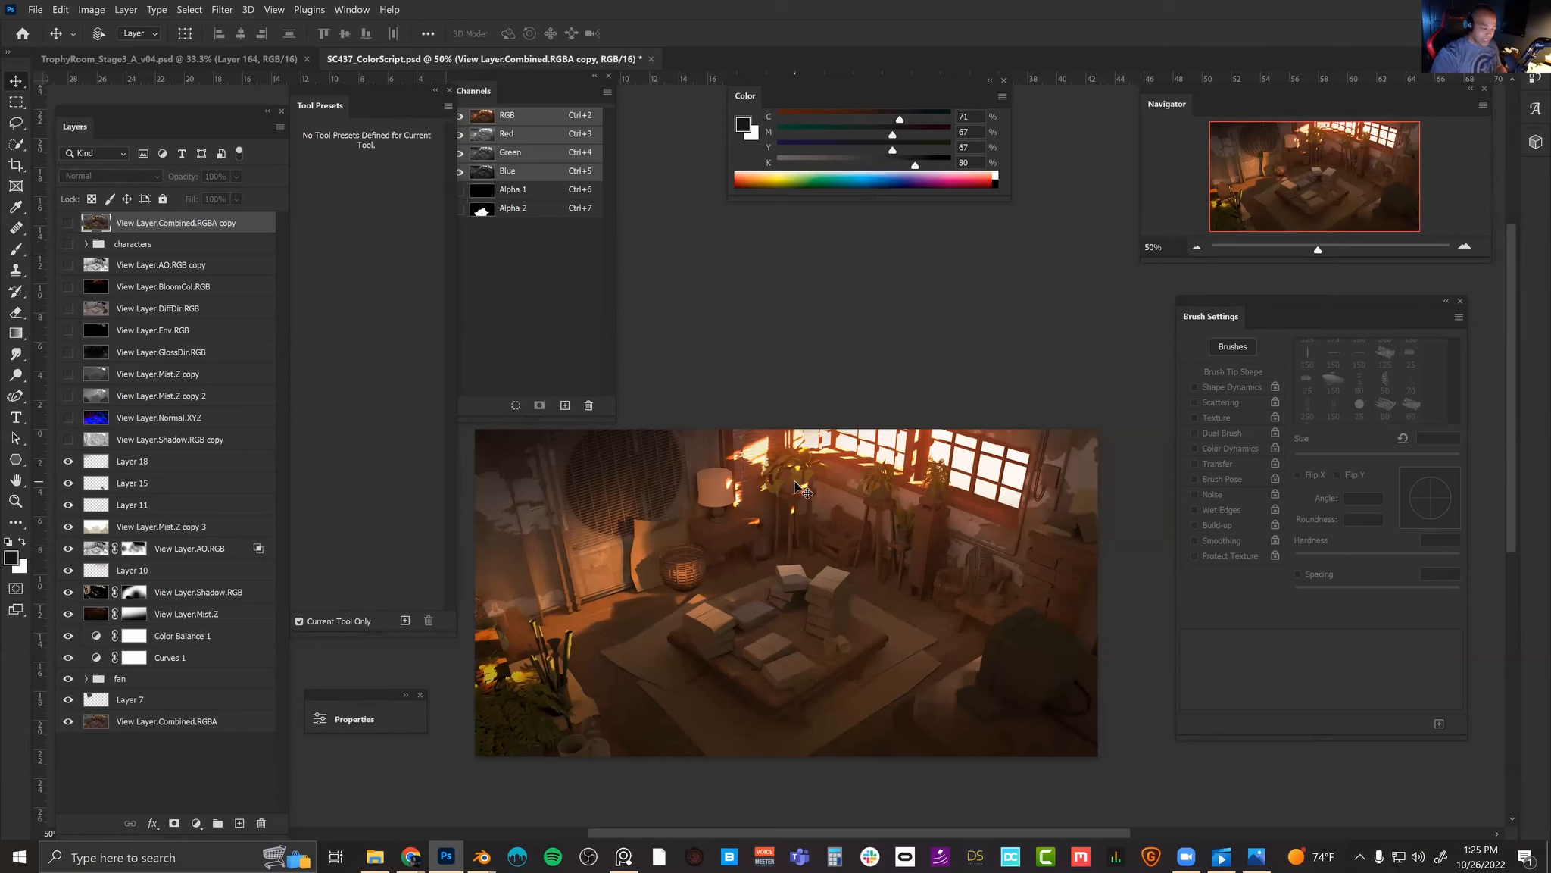
pyautogui.click(67, 244)
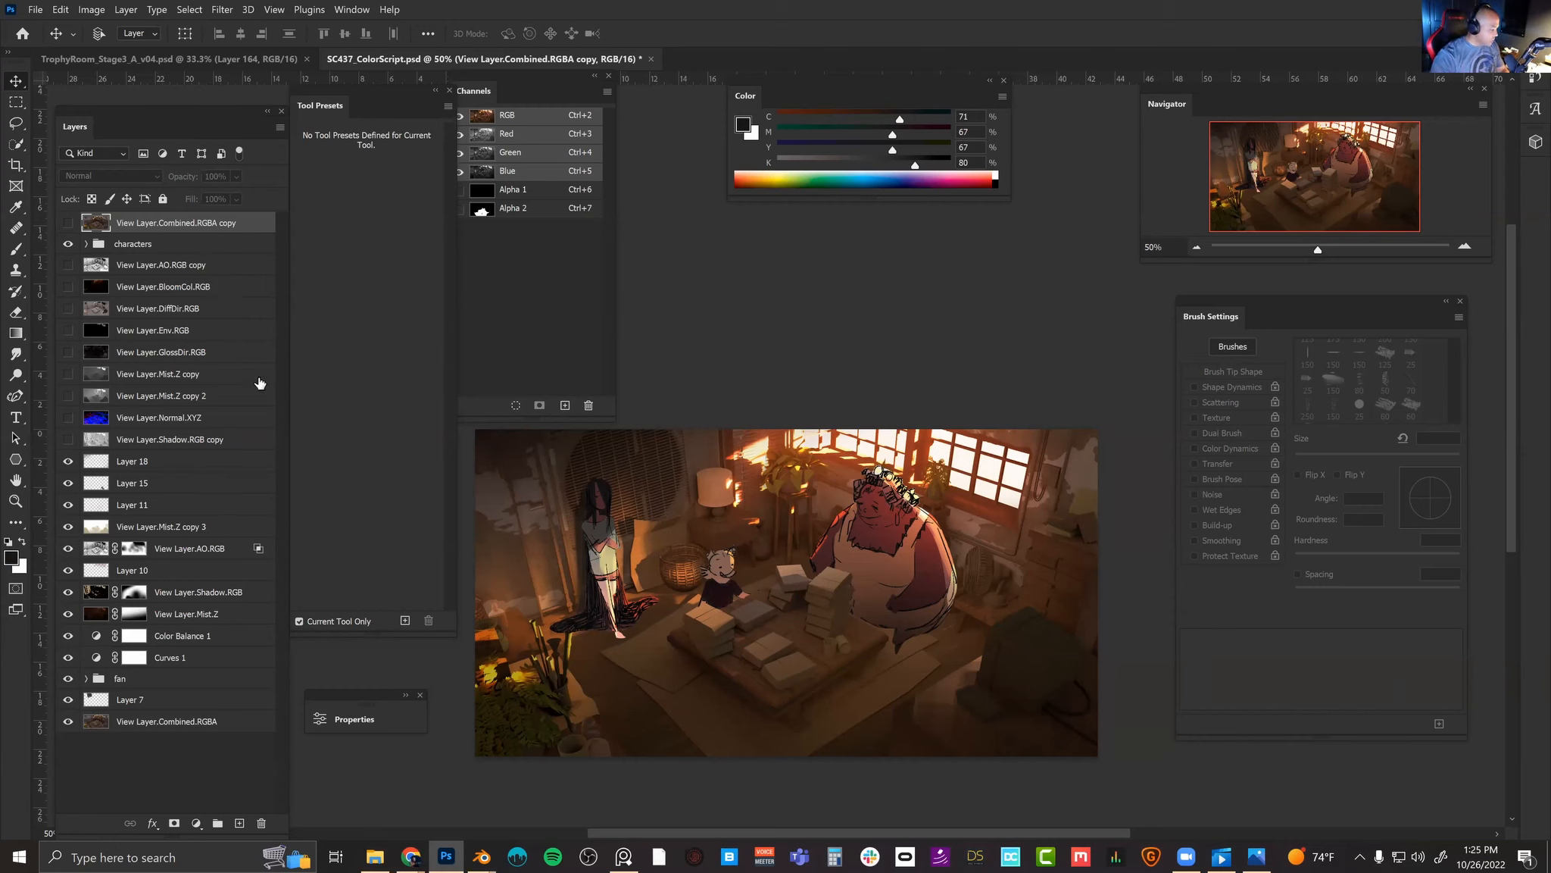
# Step: Show the View Layer.Combined.RGBA copy at 100% to inspect the raw render's wall, and hide it to compare the painted version
pyautogui.click(67, 222)
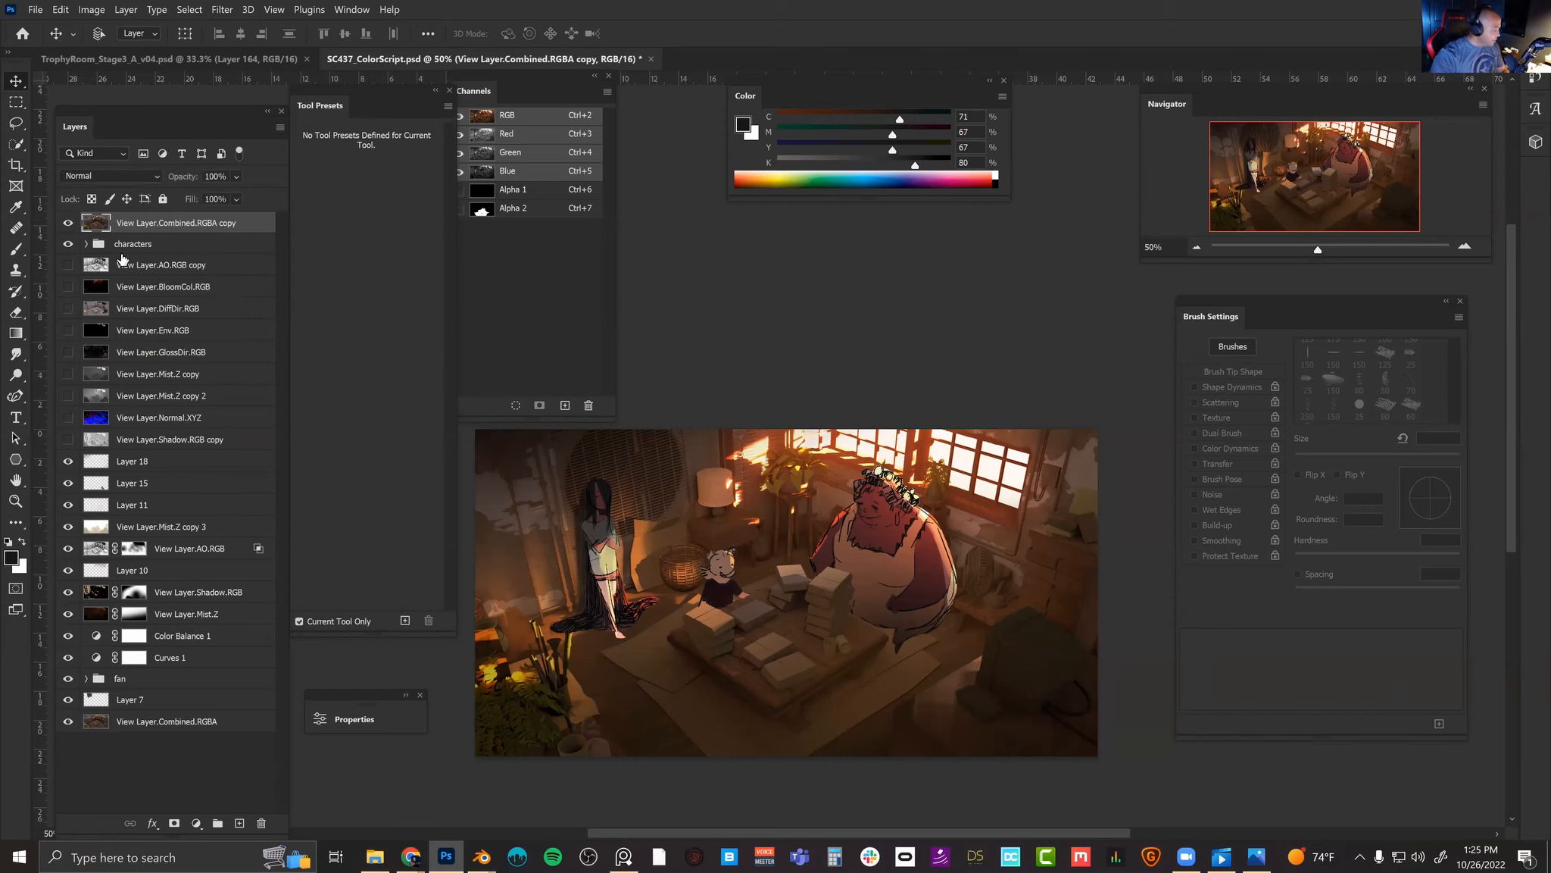
pyautogui.moveTo(680, 504); pyautogui.dragTo(1051, 546)
pyautogui.hotkey('ctrl', '+')
pyautogui.hotkey('ctrl', '+')
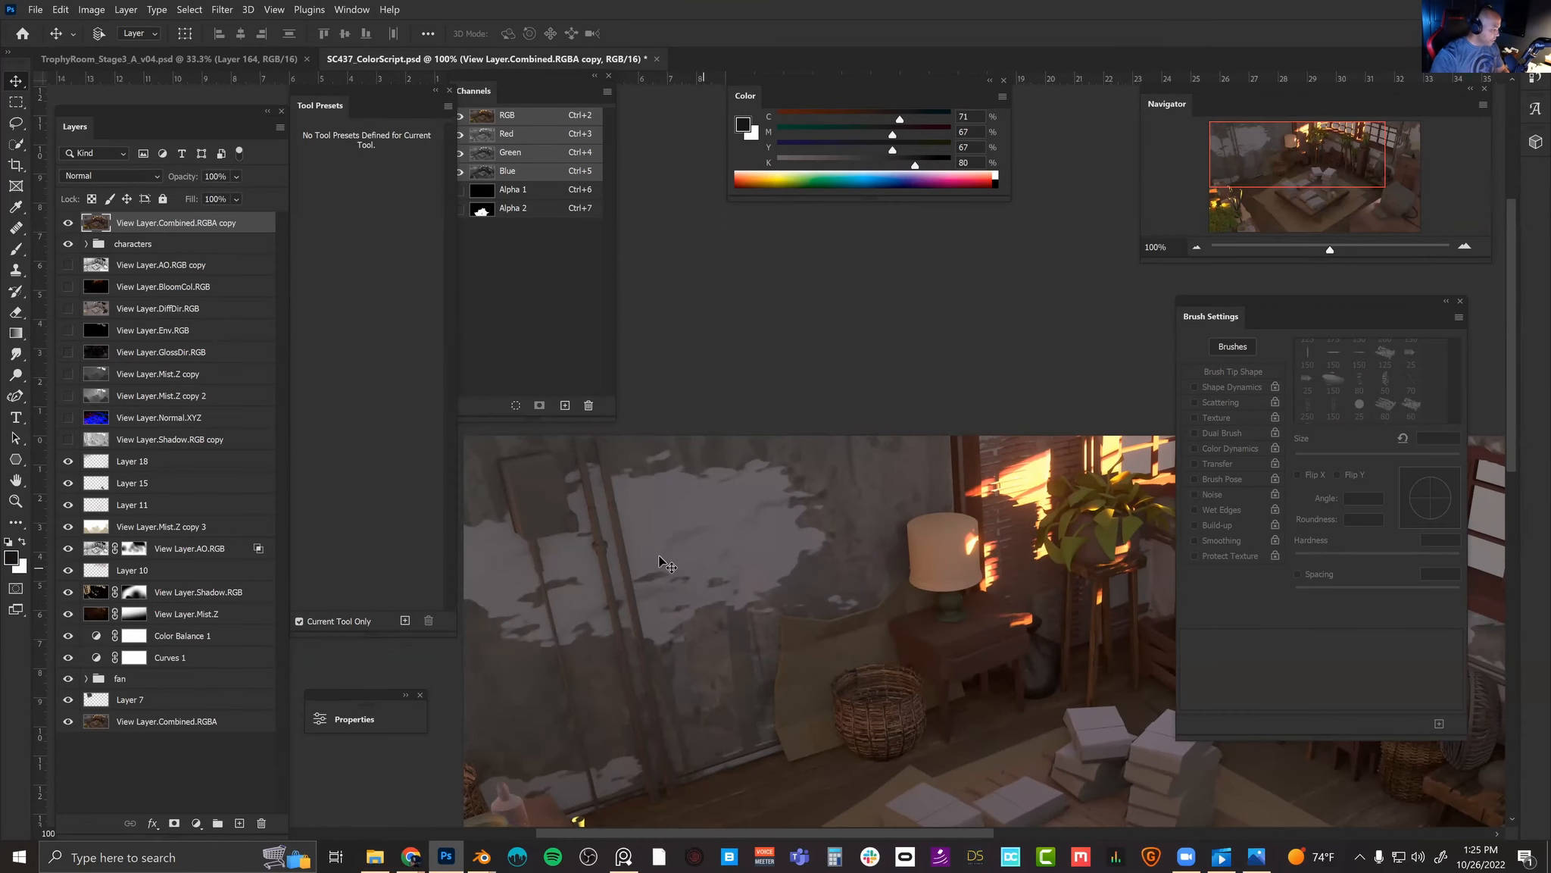
pyautogui.click(68, 224)
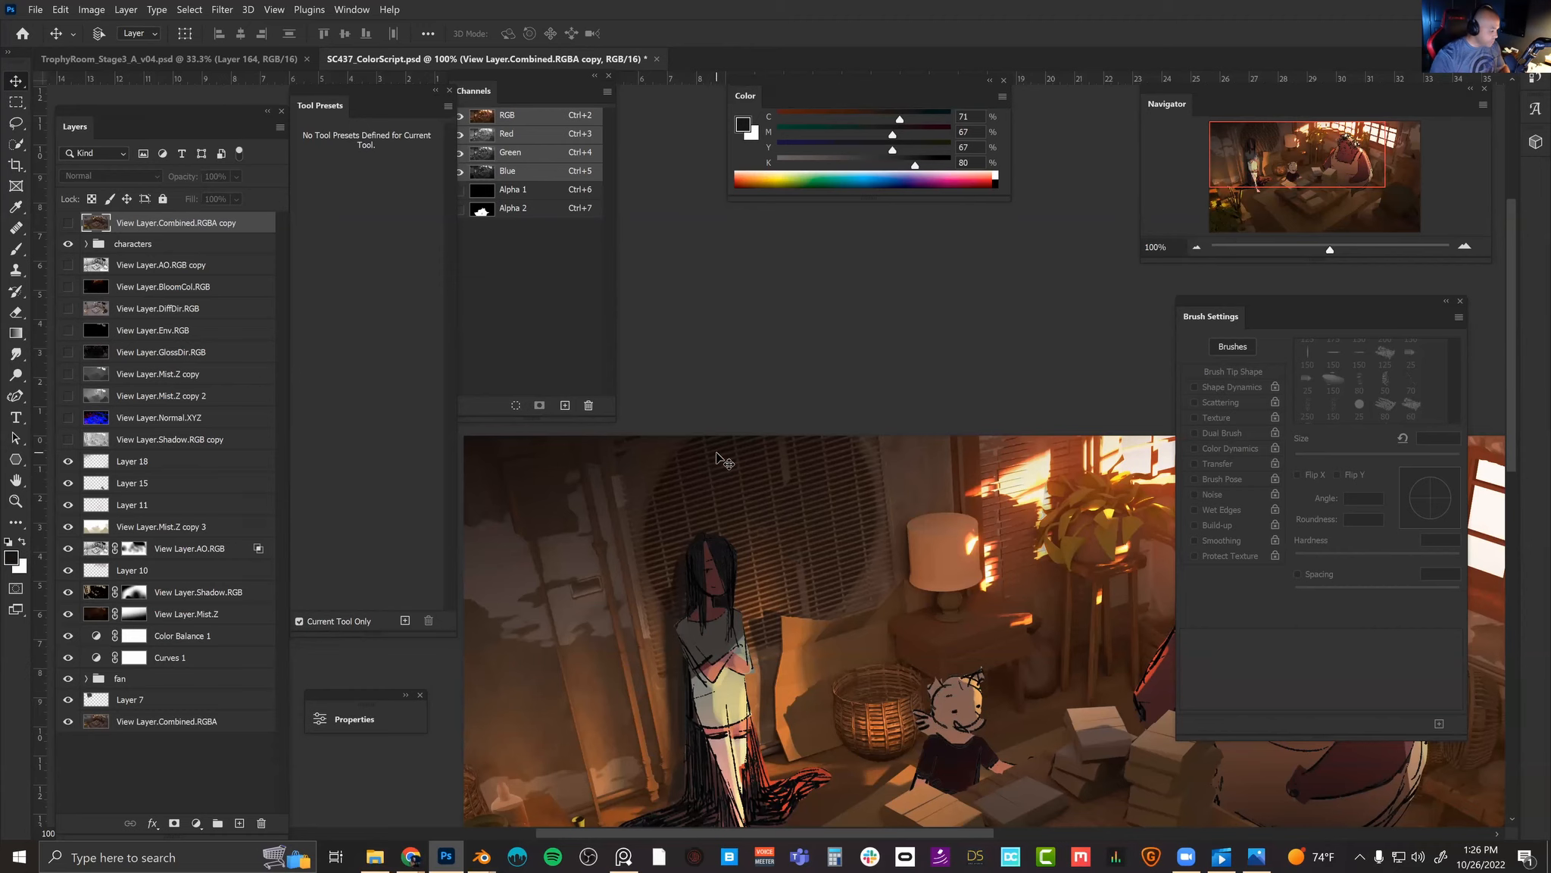
# Step: Examine the painting with its characters, compare it once more with the raw render, and view the whole image at 33.33%
pyautogui.moveTo(864, 564); pyautogui.dragTo(644, 505)
pyautogui.hotkey('ctrl', '-')
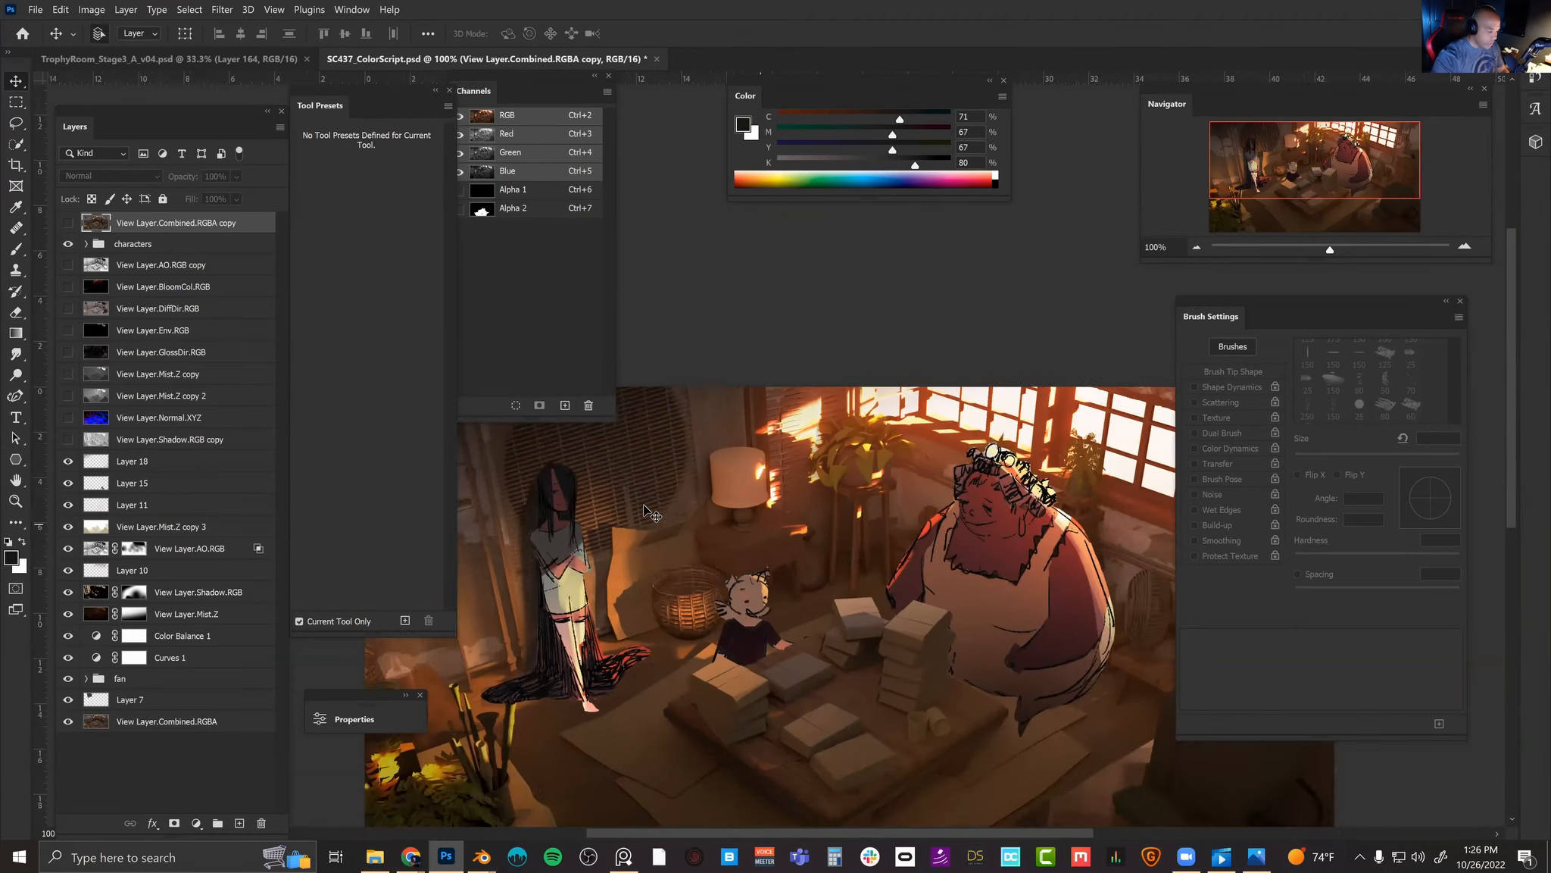
pyautogui.hotkey('ctrl', '-')
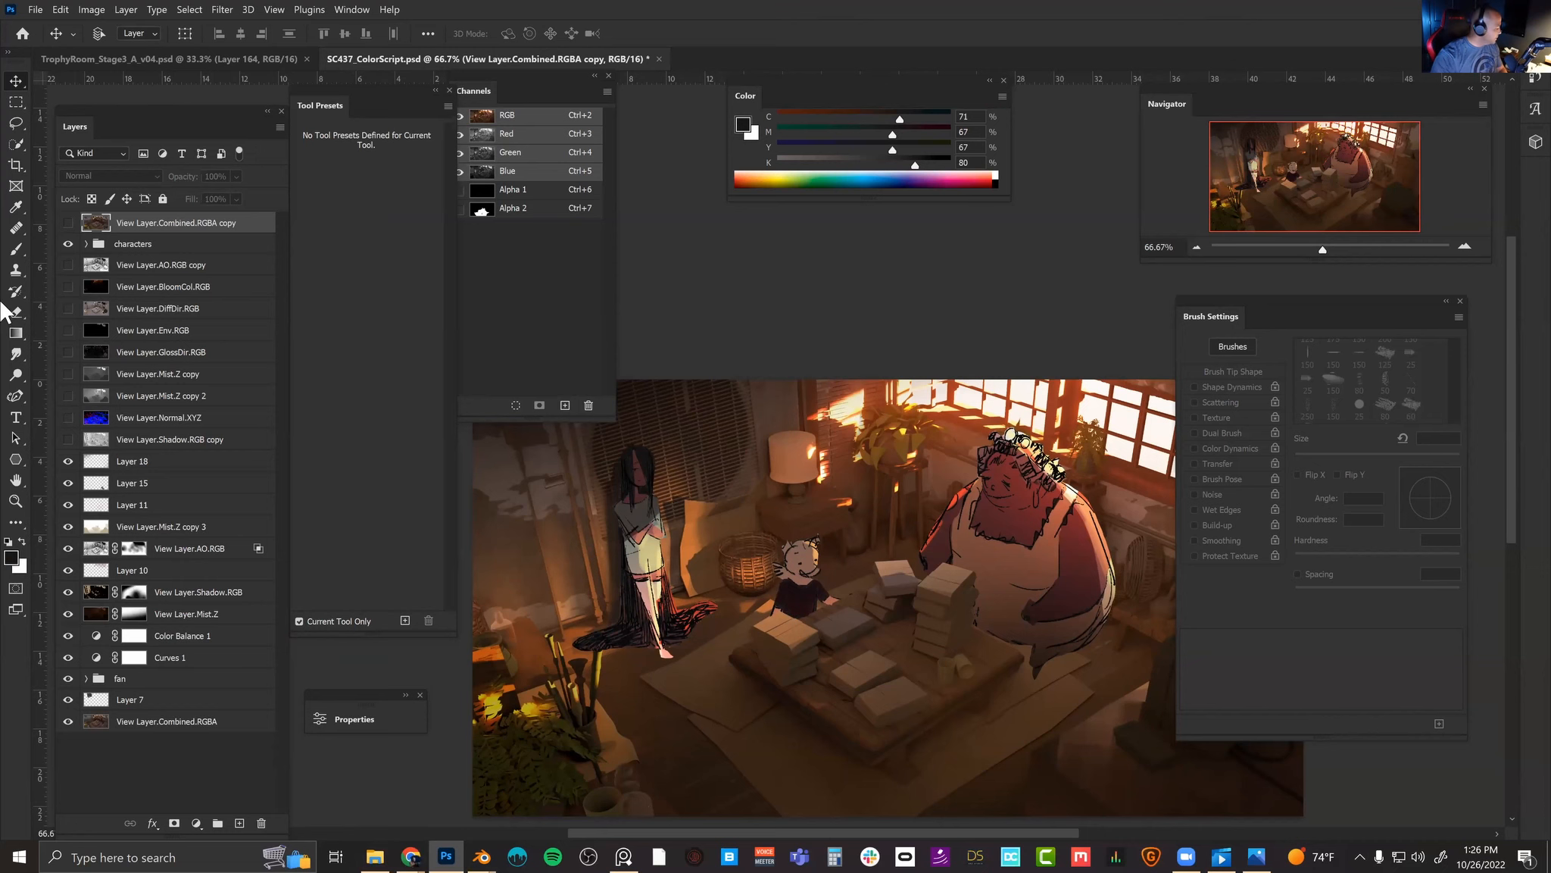
pyautogui.moveTo(864, 525); pyautogui.dragTo(892, 463)
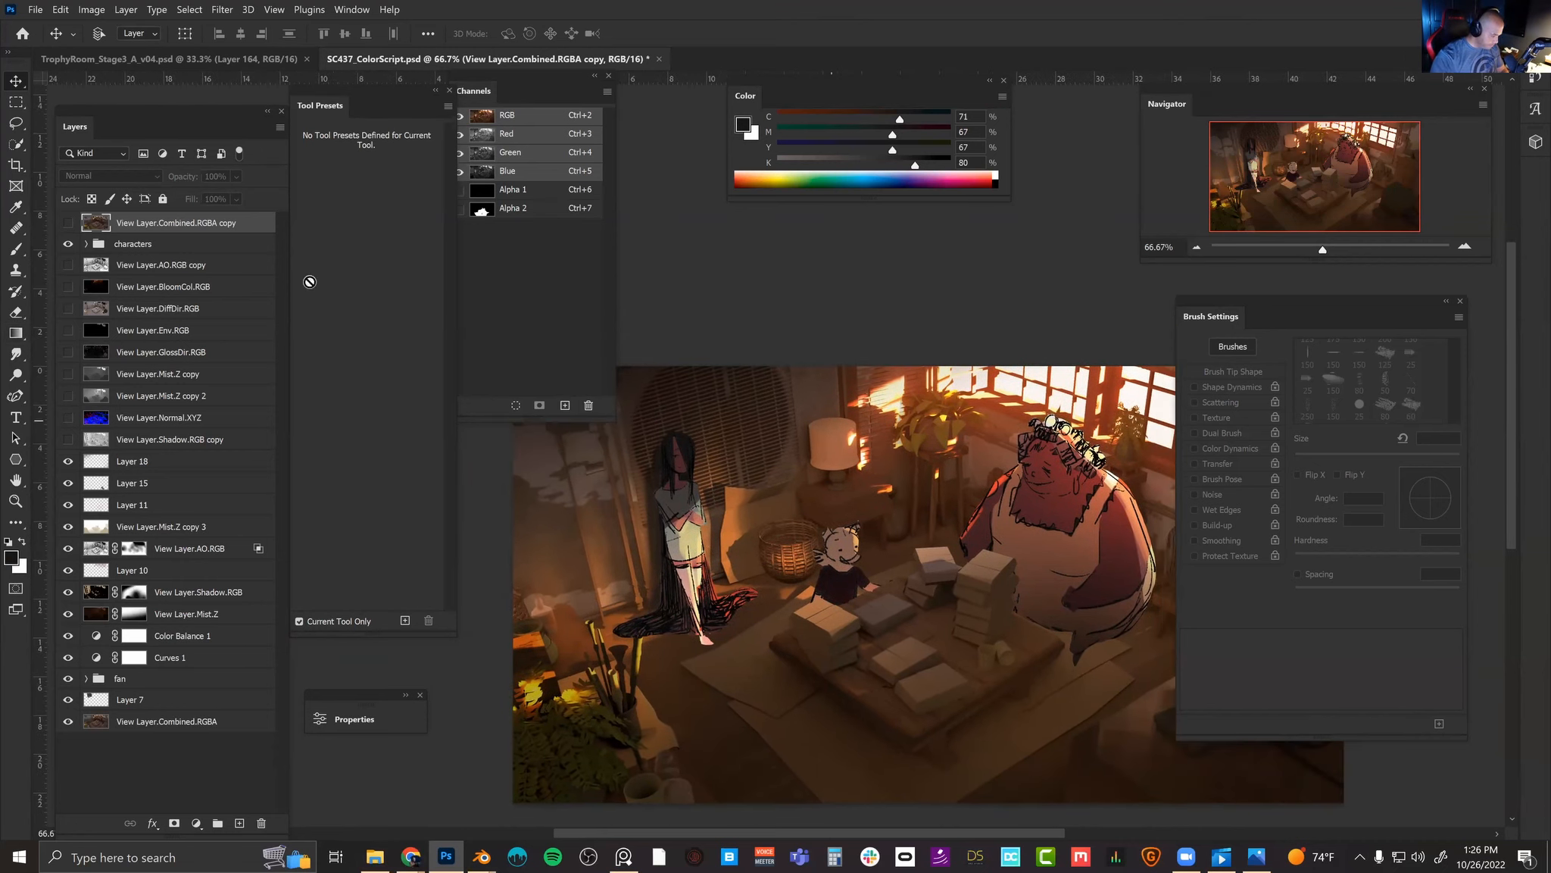
pyautogui.click(69, 222)
pyautogui.click(68, 222)
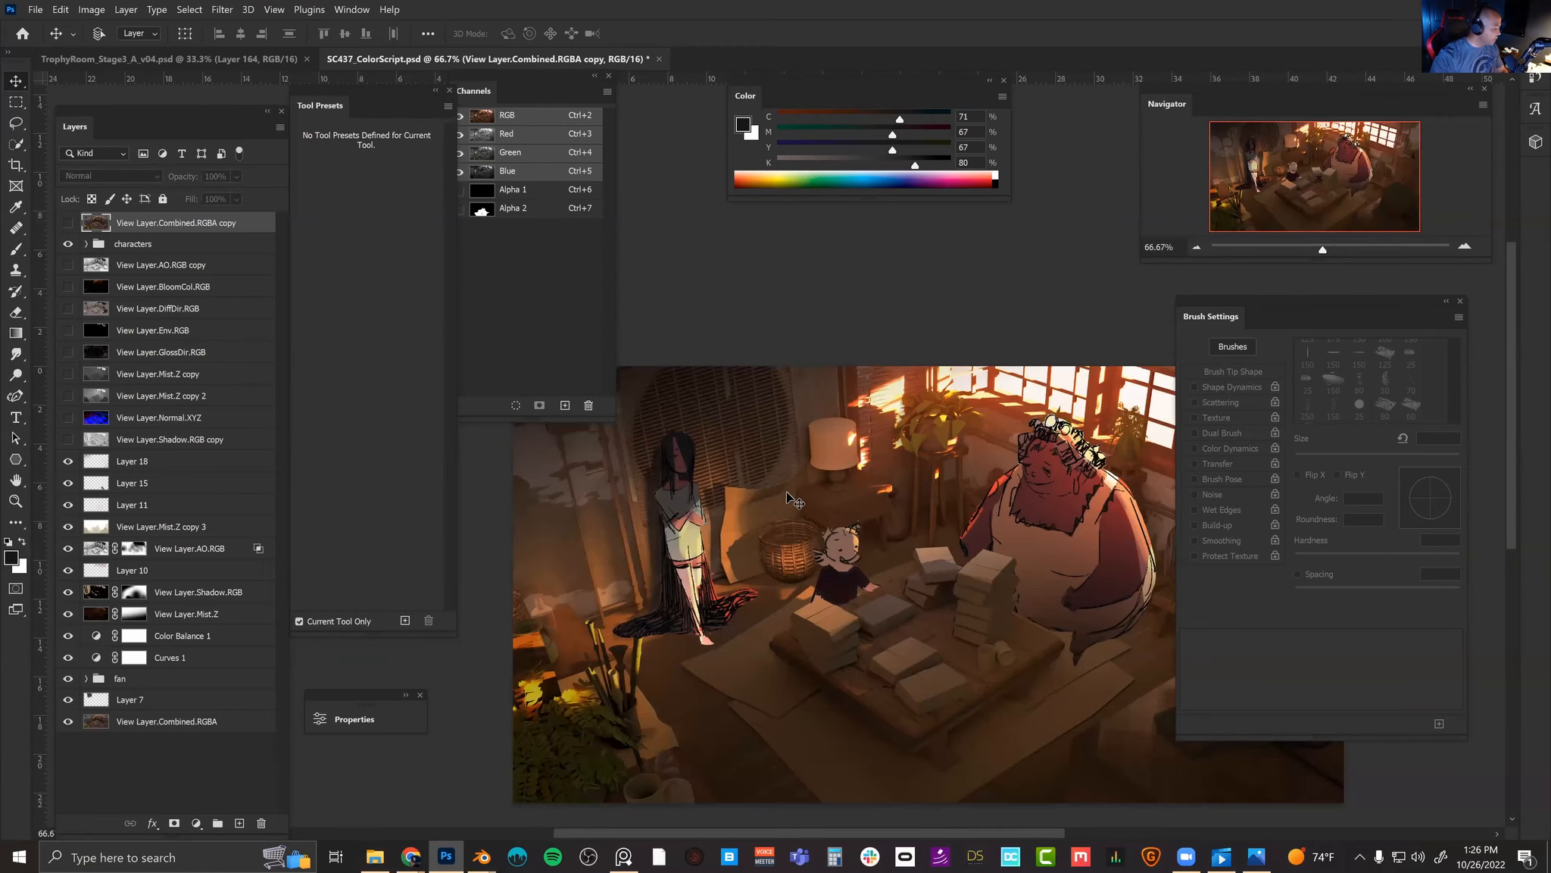
pyautogui.hotkey('ctrl', '-')
pyautogui.hotkey('ctrl', '-')
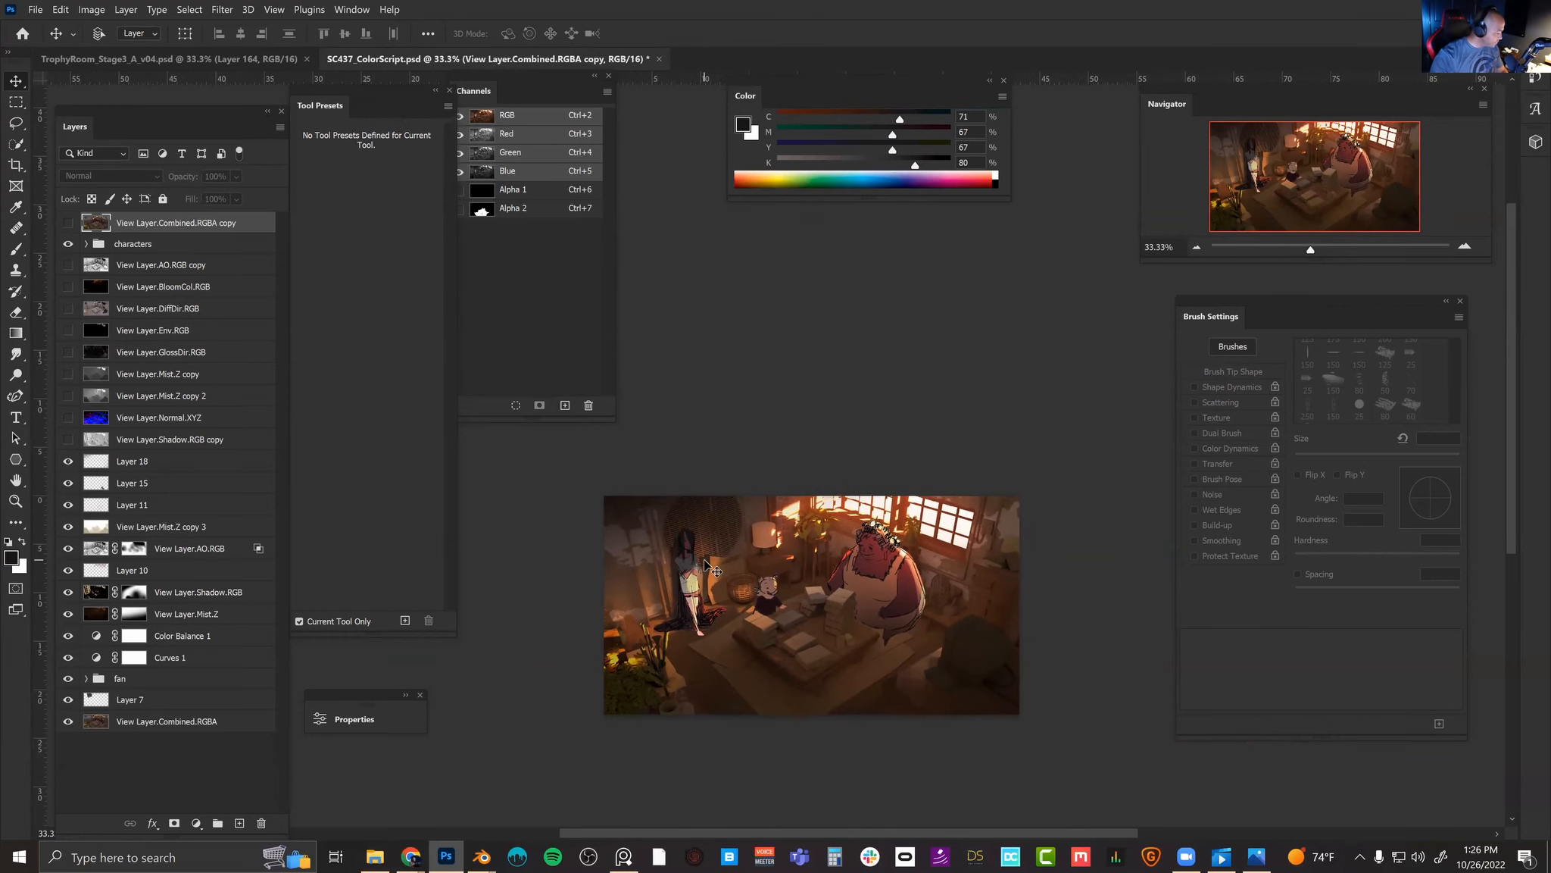
# Step: Switch to Blender and examine the Throphy Room_Dark_V07.blend scene from several angles along with its list of collections
pyautogui.click(374, 855)
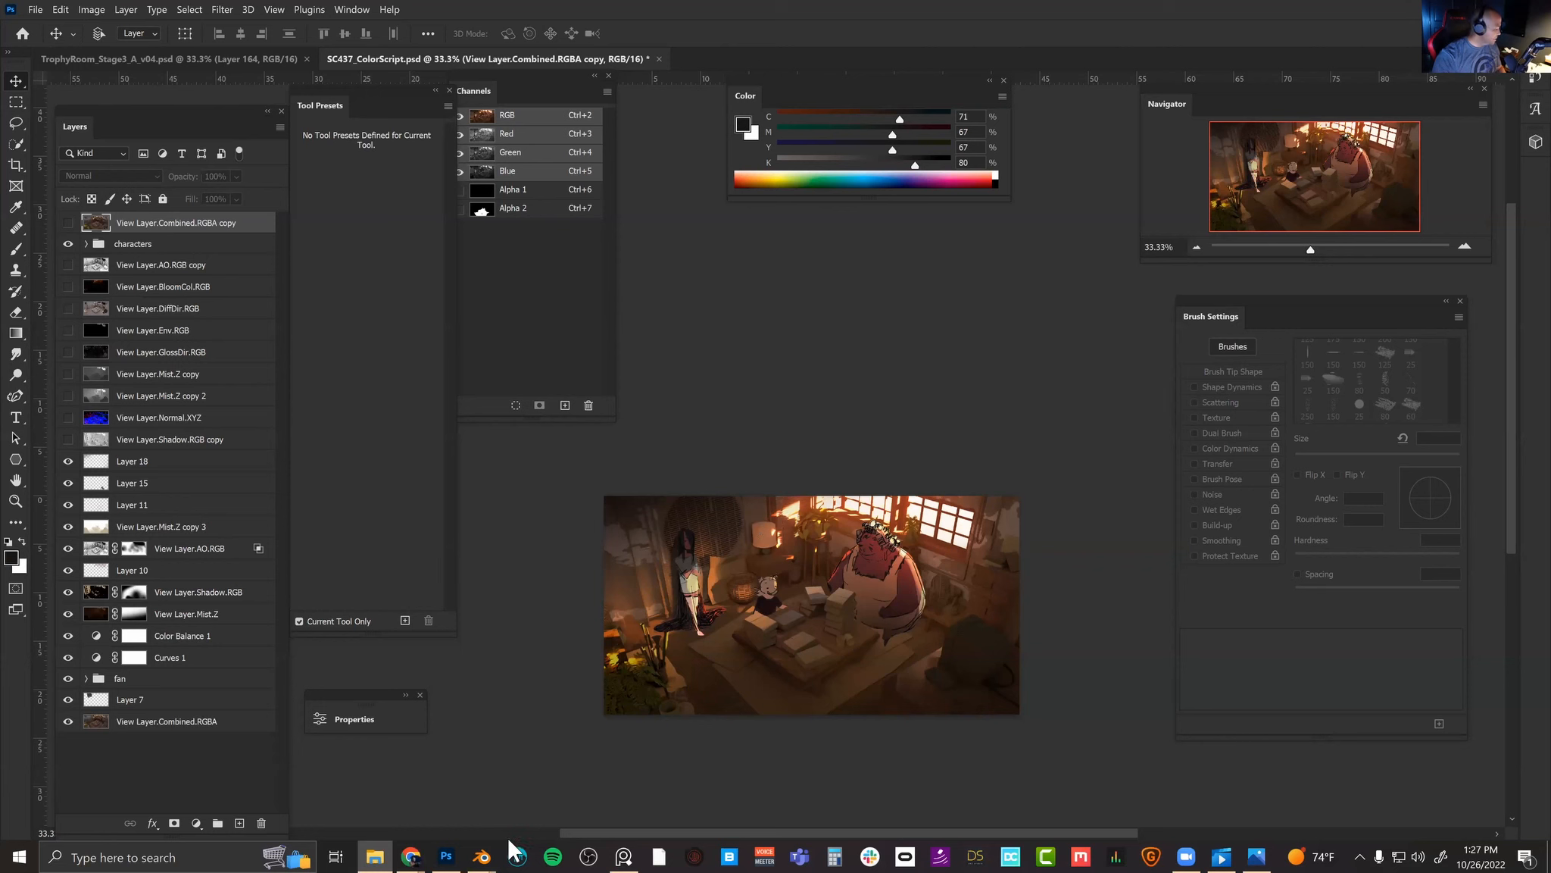
pyautogui.moveTo(484, 857)
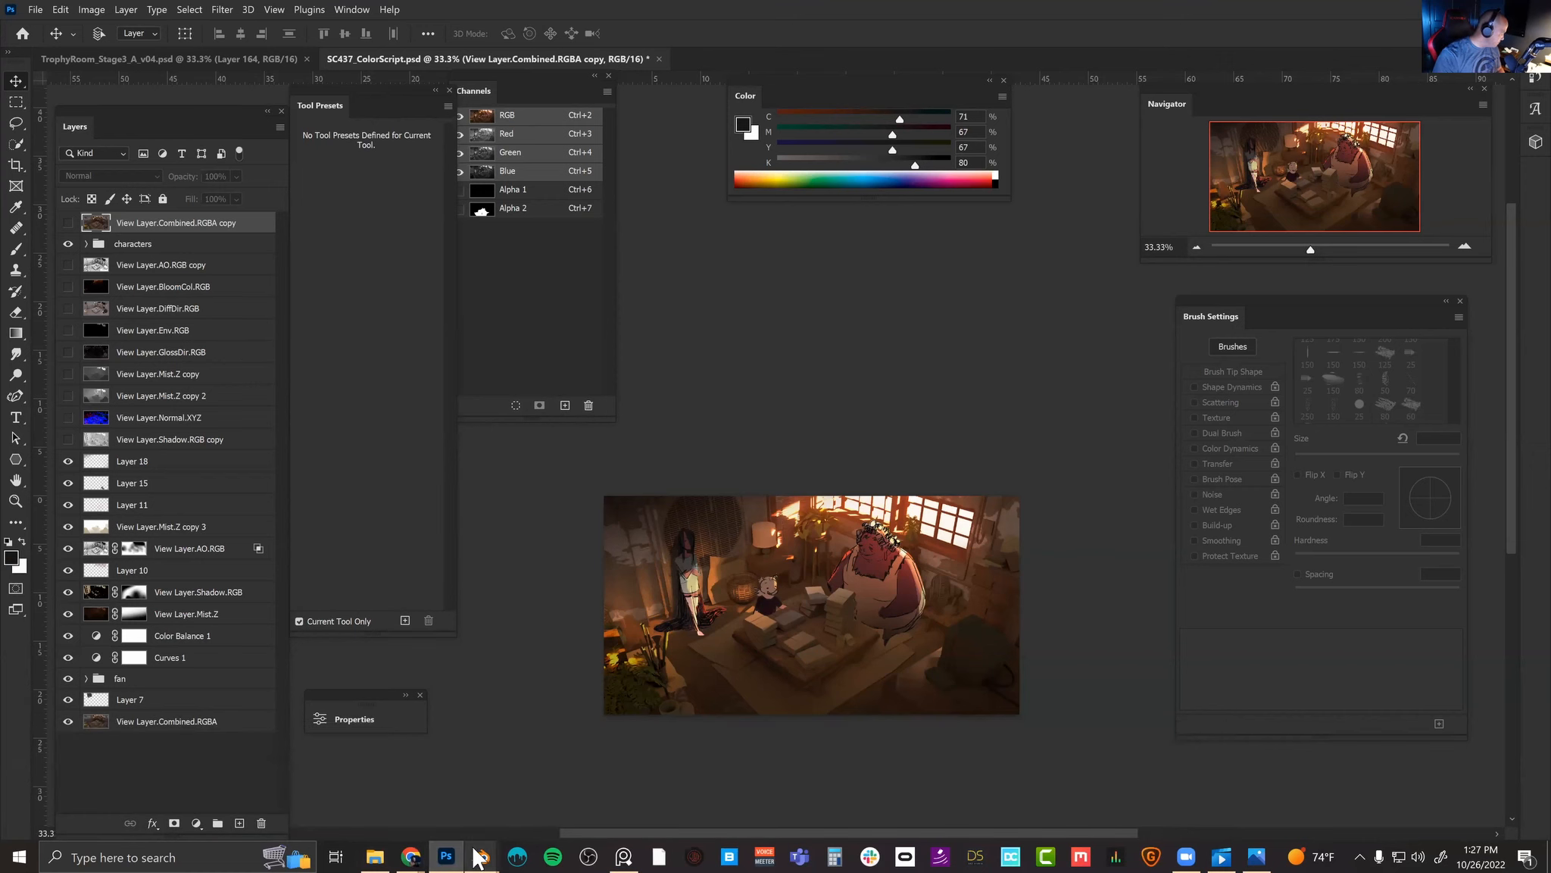
pyautogui.click(274, 804)
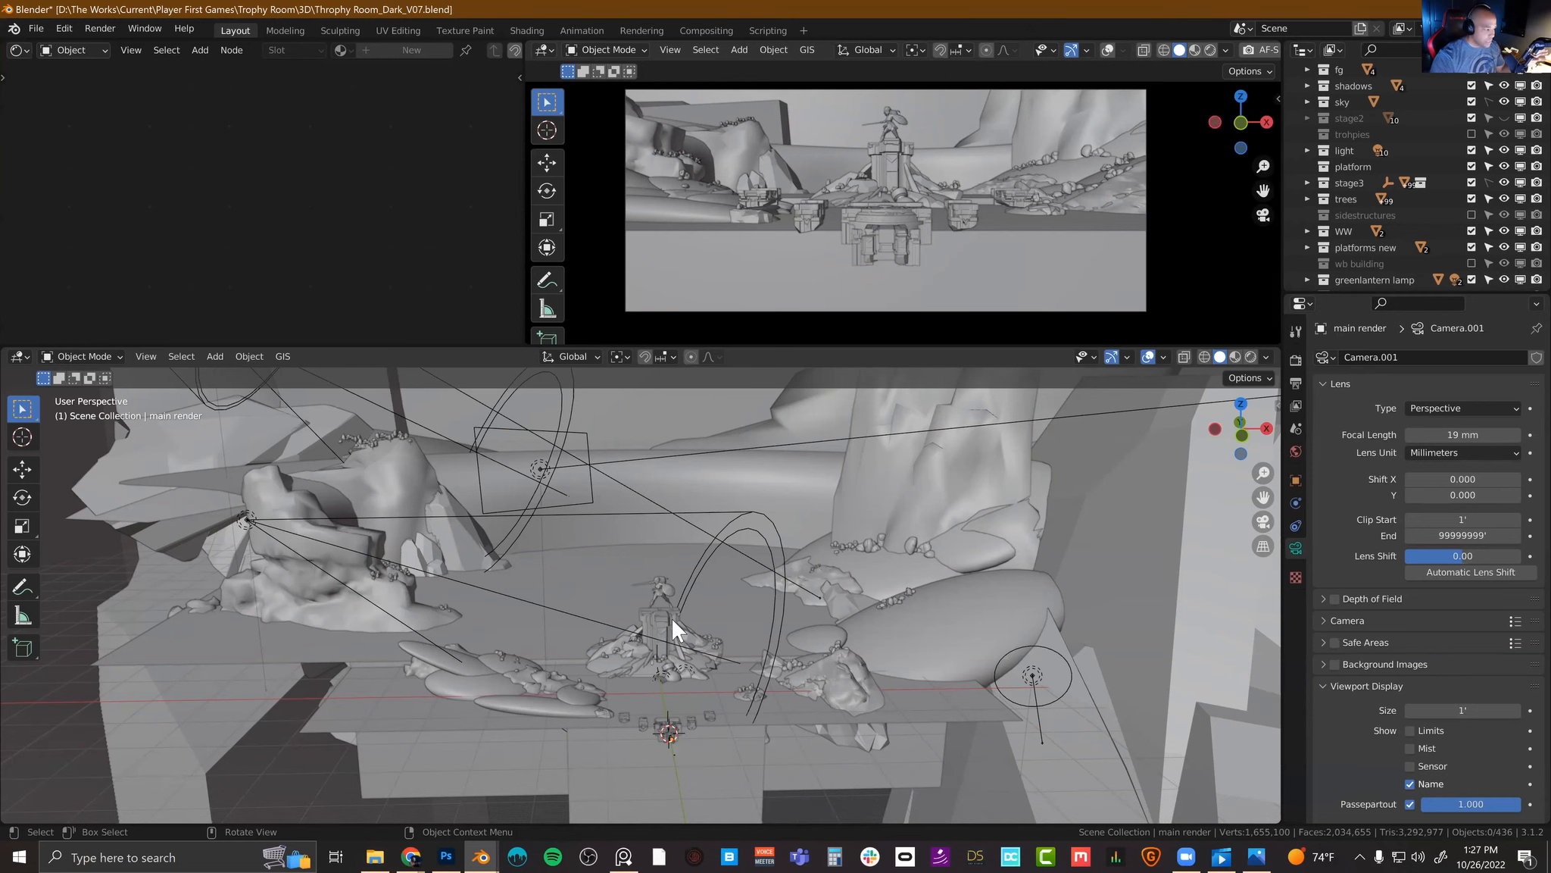
pyautogui.scroll(2, 647, 632)
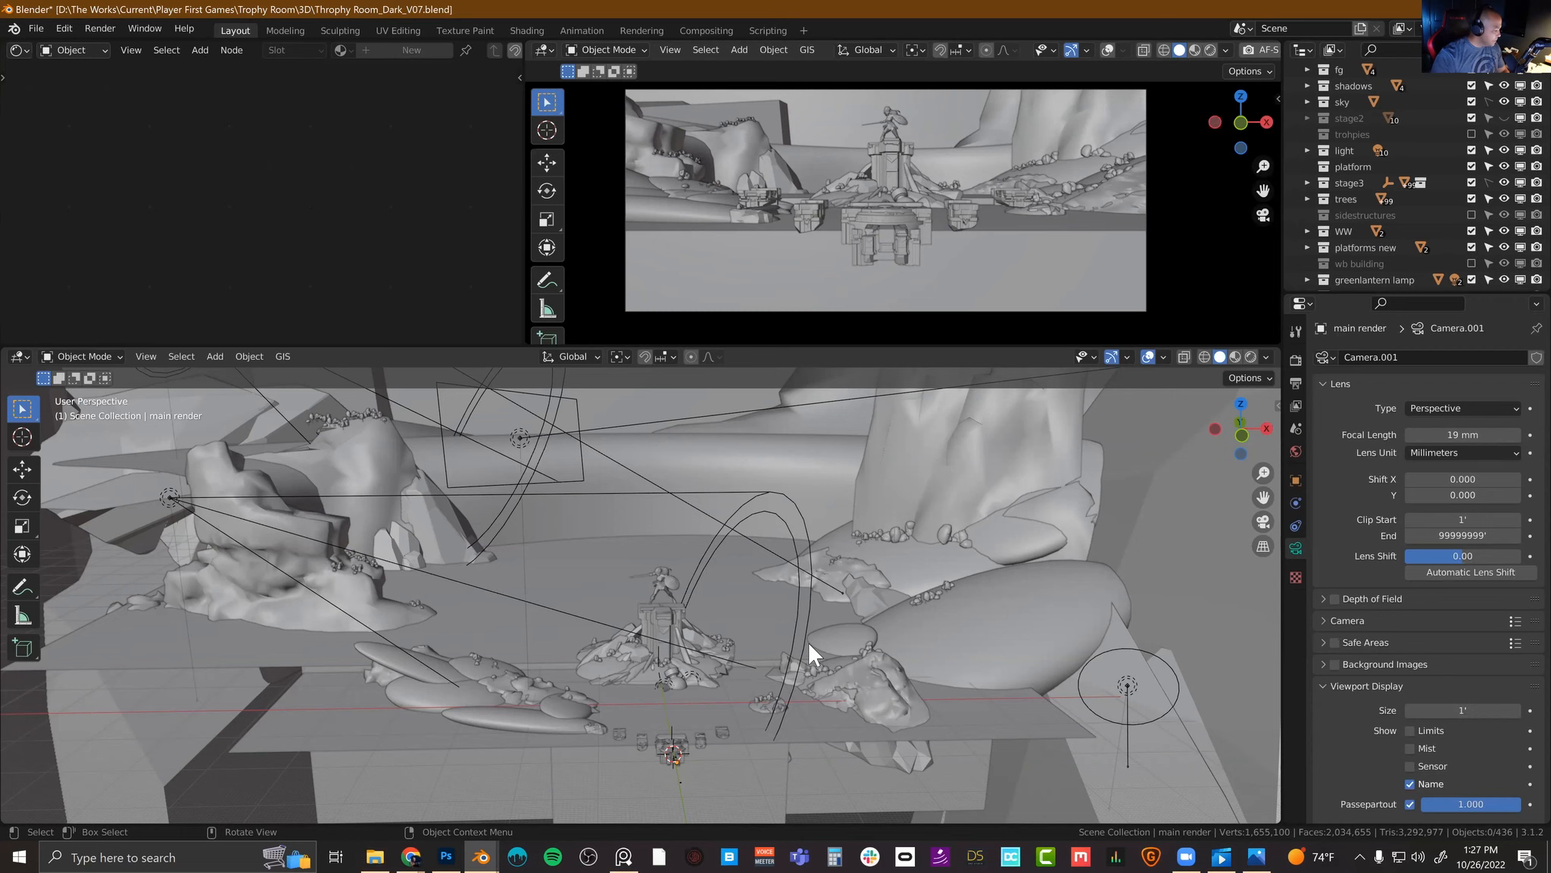
pyautogui.moveTo(915, 661); pyautogui.dragTo(651, 628, button='middle')
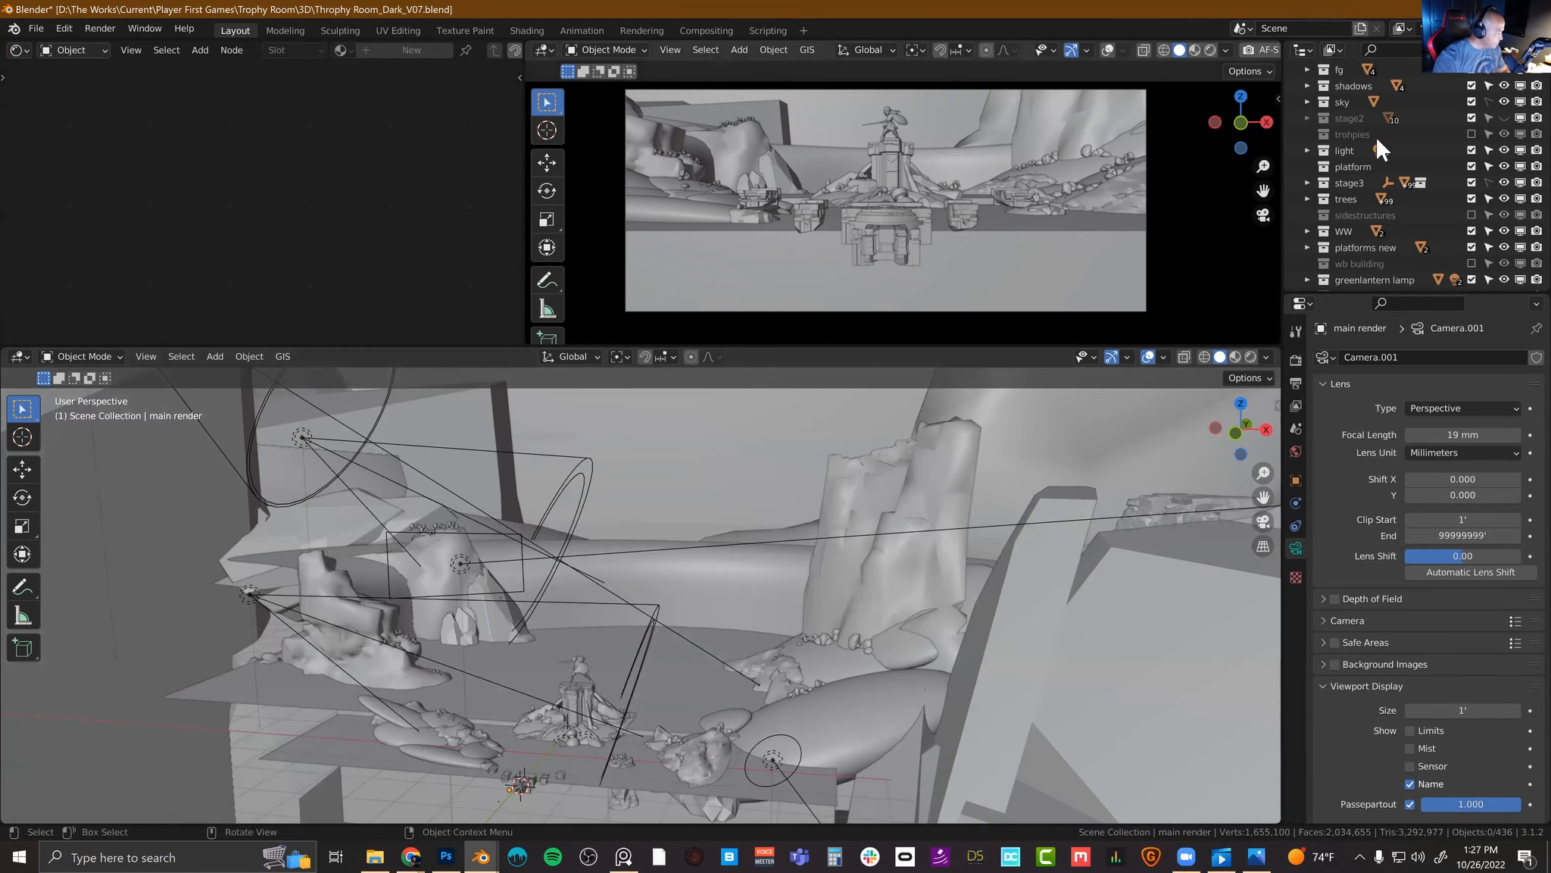
pyautogui.scroll(3, 1356, 159)
pyautogui.scroll(3, 1373, 182)
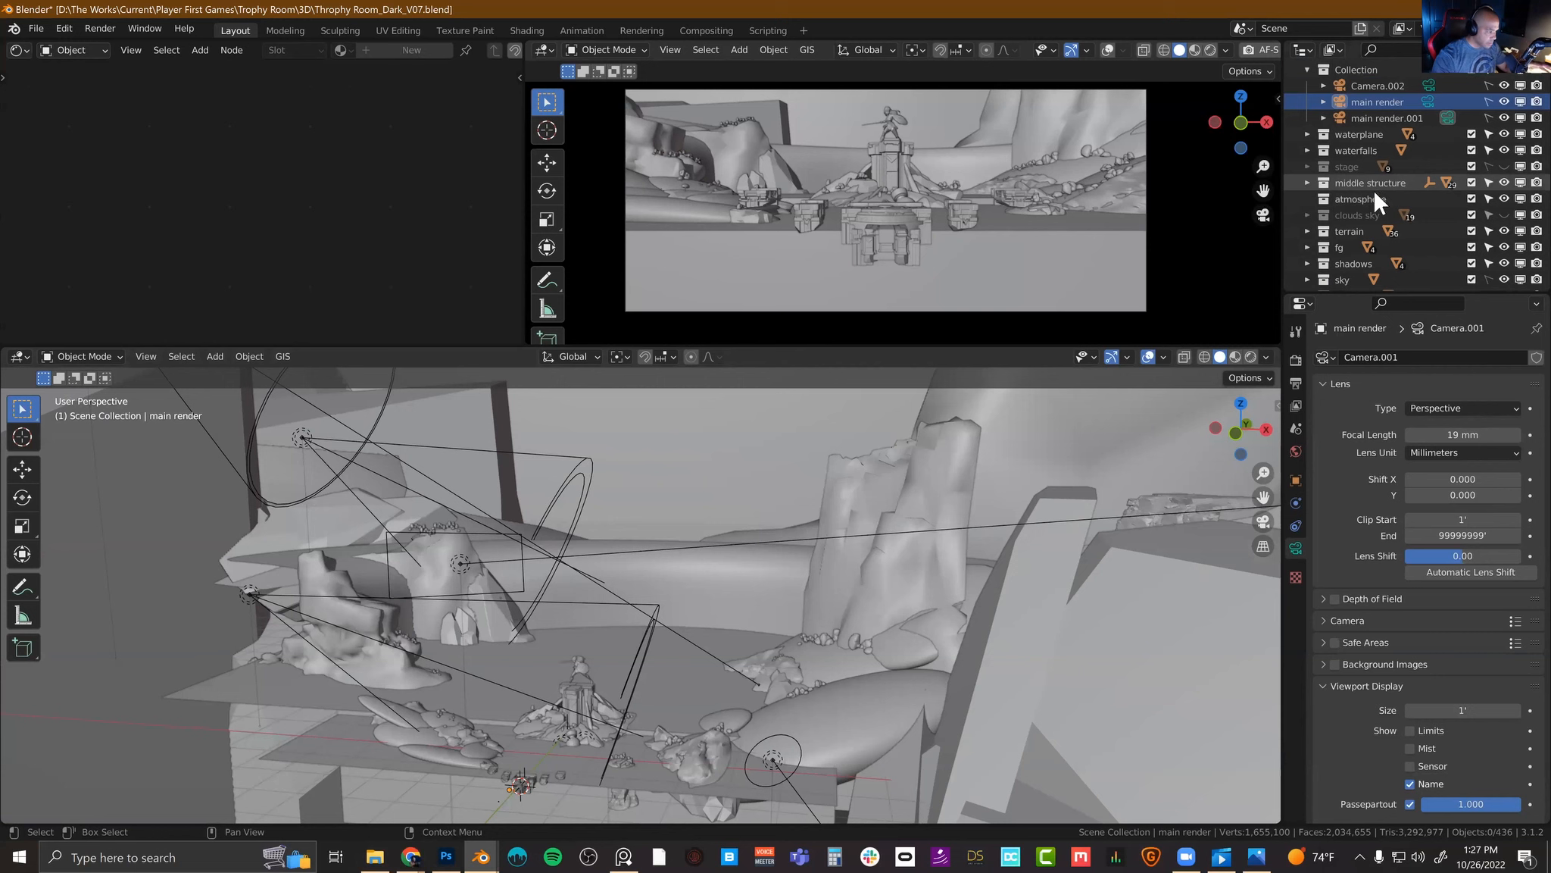
pyautogui.scroll(4, 1329, 137)
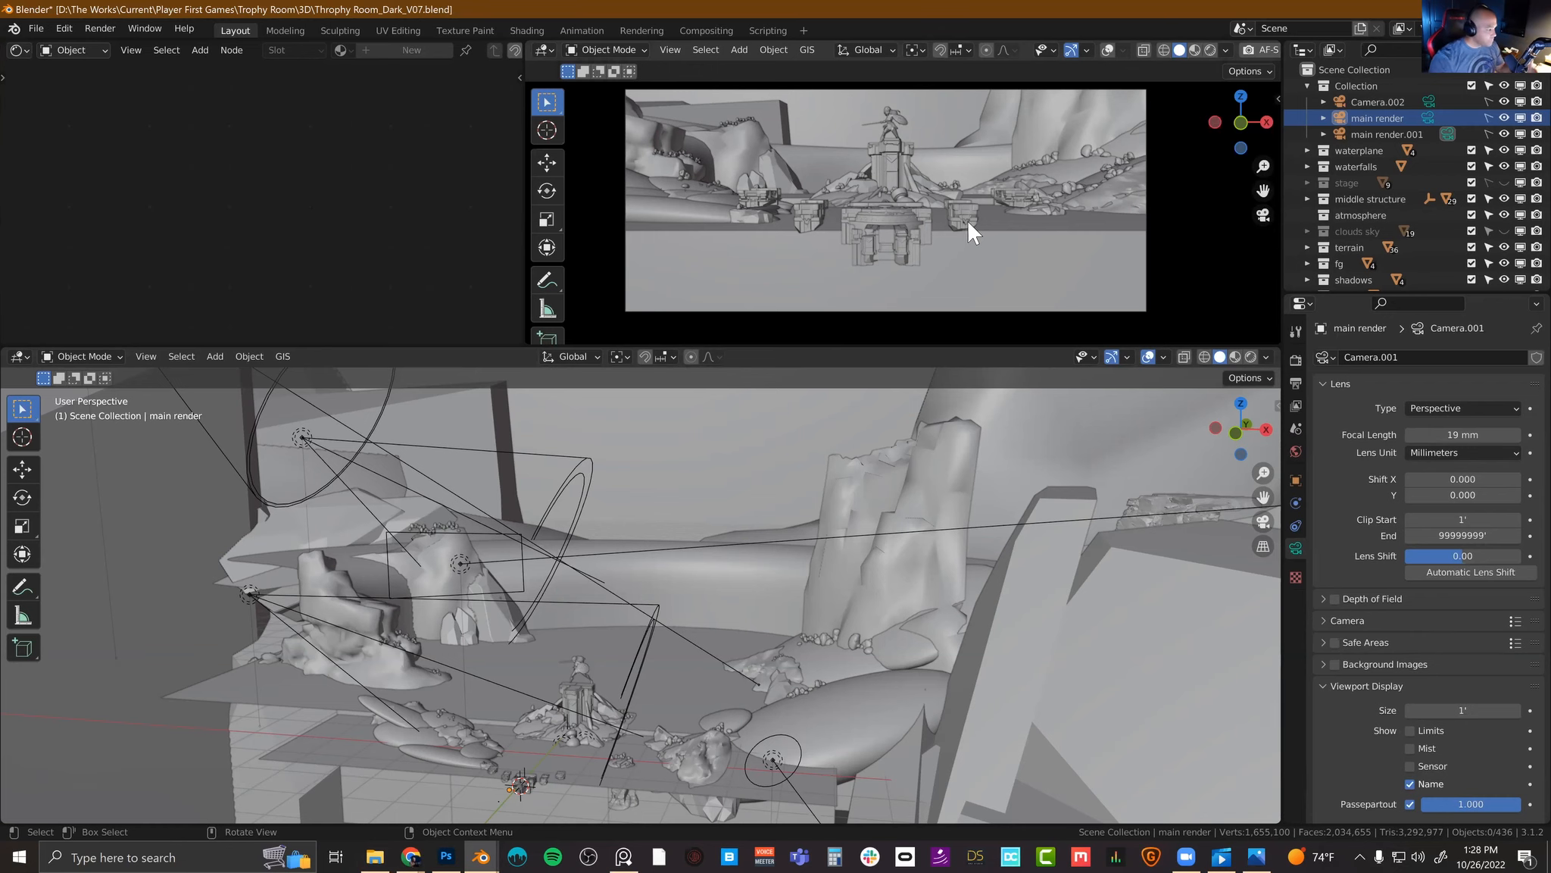
pyautogui.moveTo(800, 479); pyautogui.dragTo(1017, 196, button='middle')
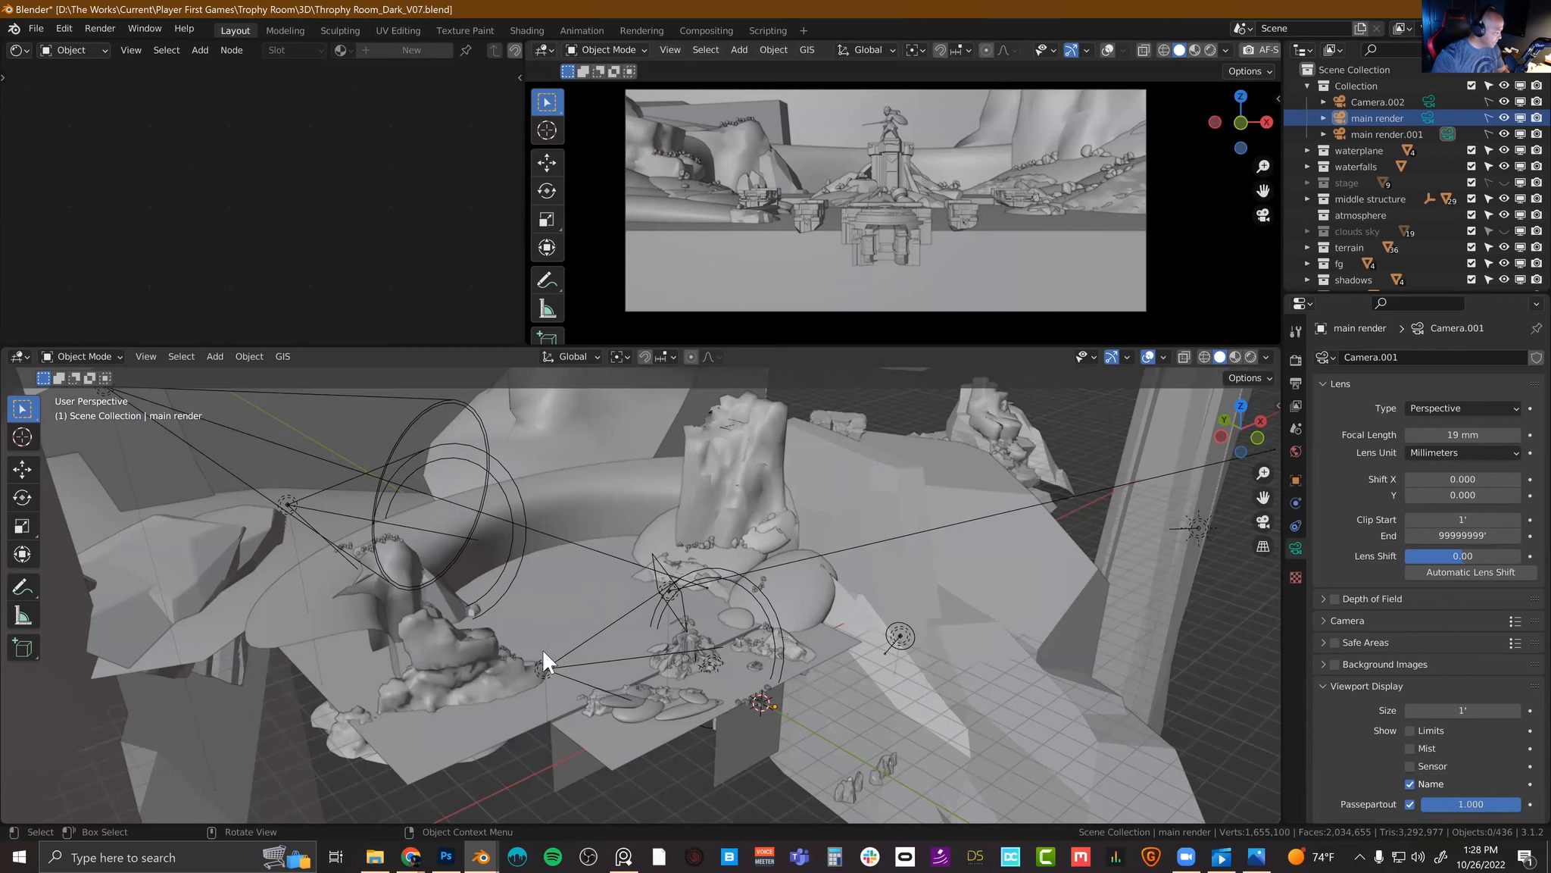
# Step: Switch to Photoshop and close SC437_ColorScript.psd without saving its changes
pyautogui.moveTo(447, 858)
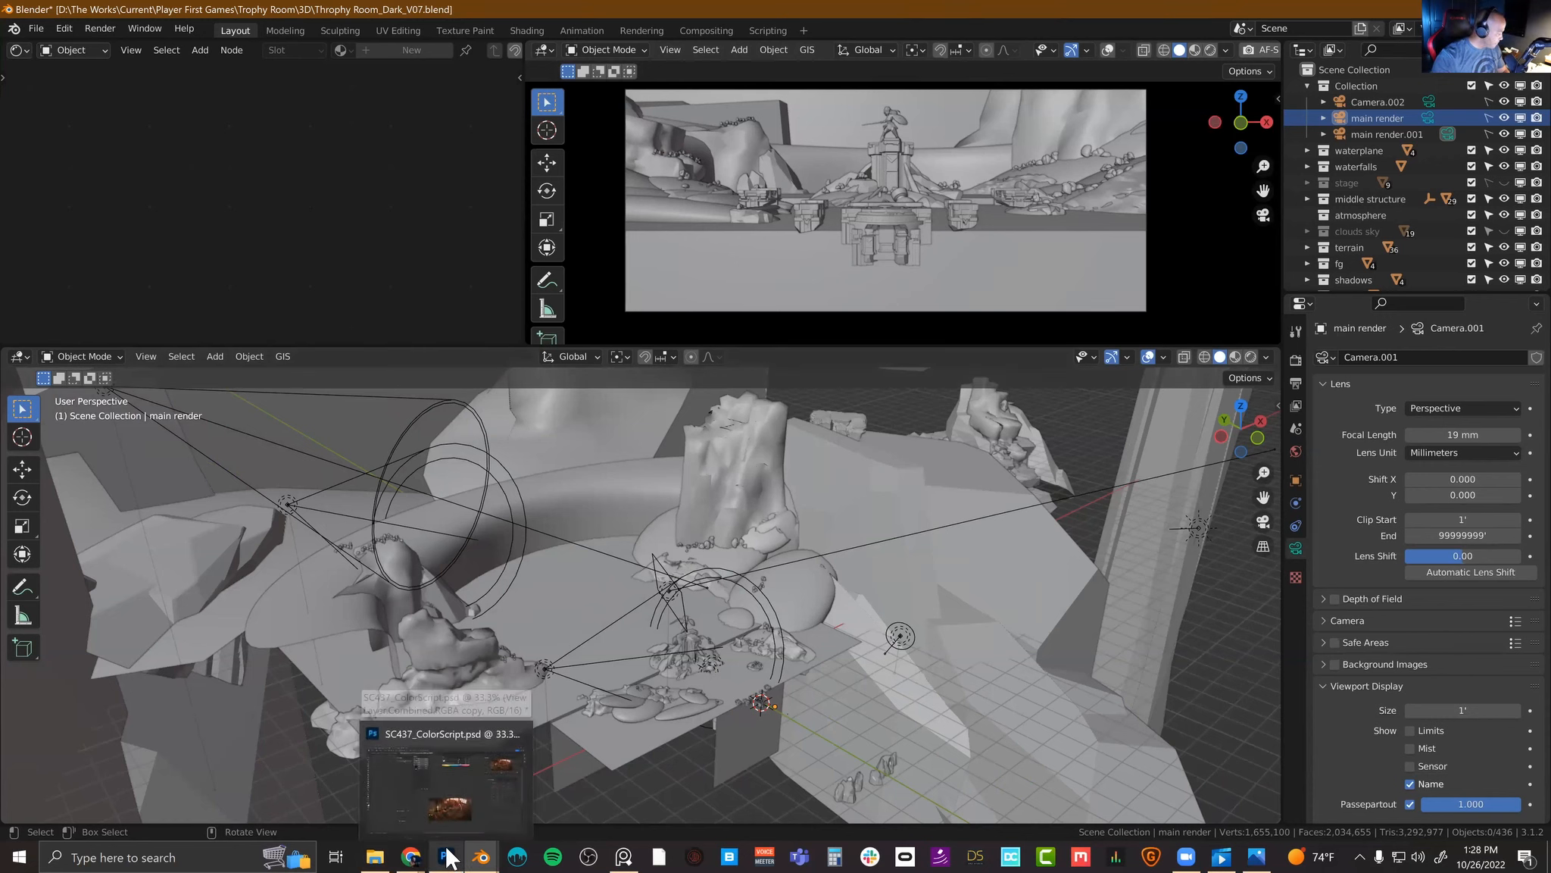
pyautogui.click(447, 858)
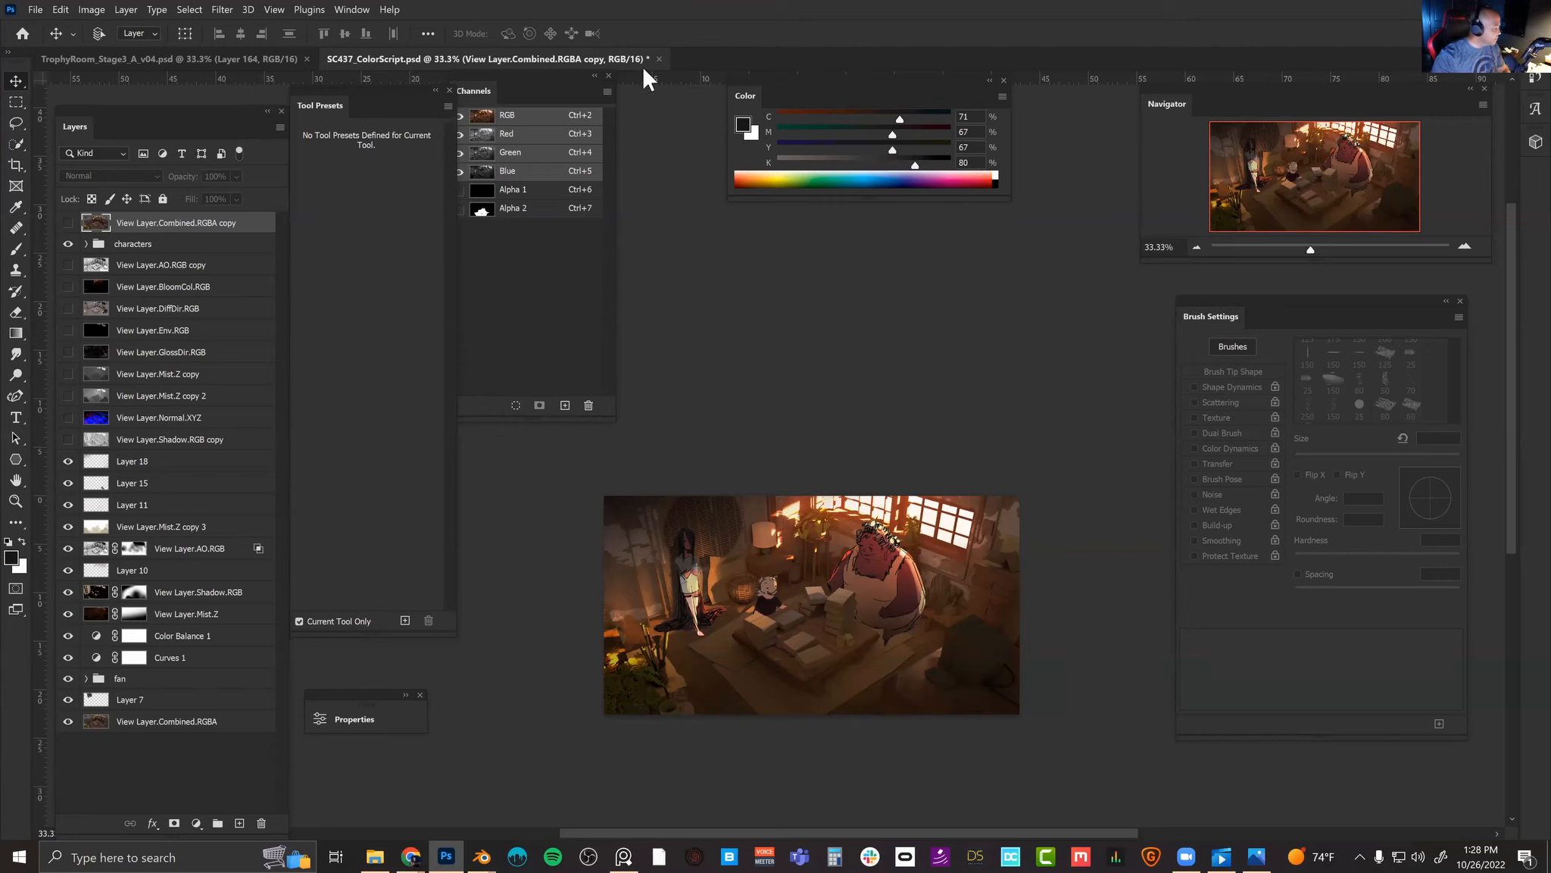
pyautogui.rightClick(580, 67)
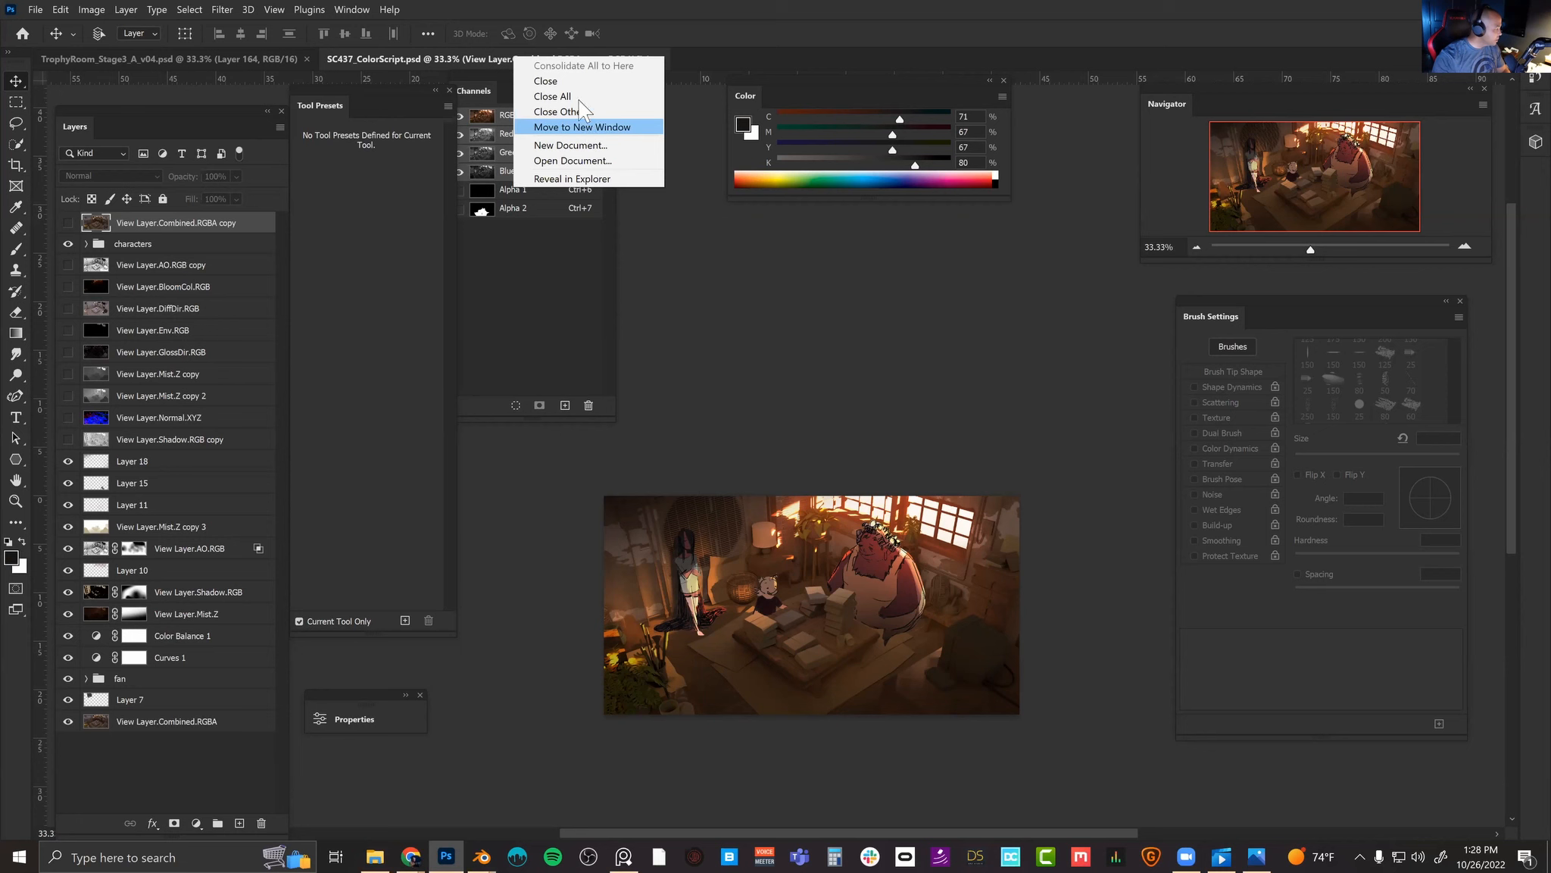
pyautogui.click(572, 75)
pyautogui.click(778, 323)
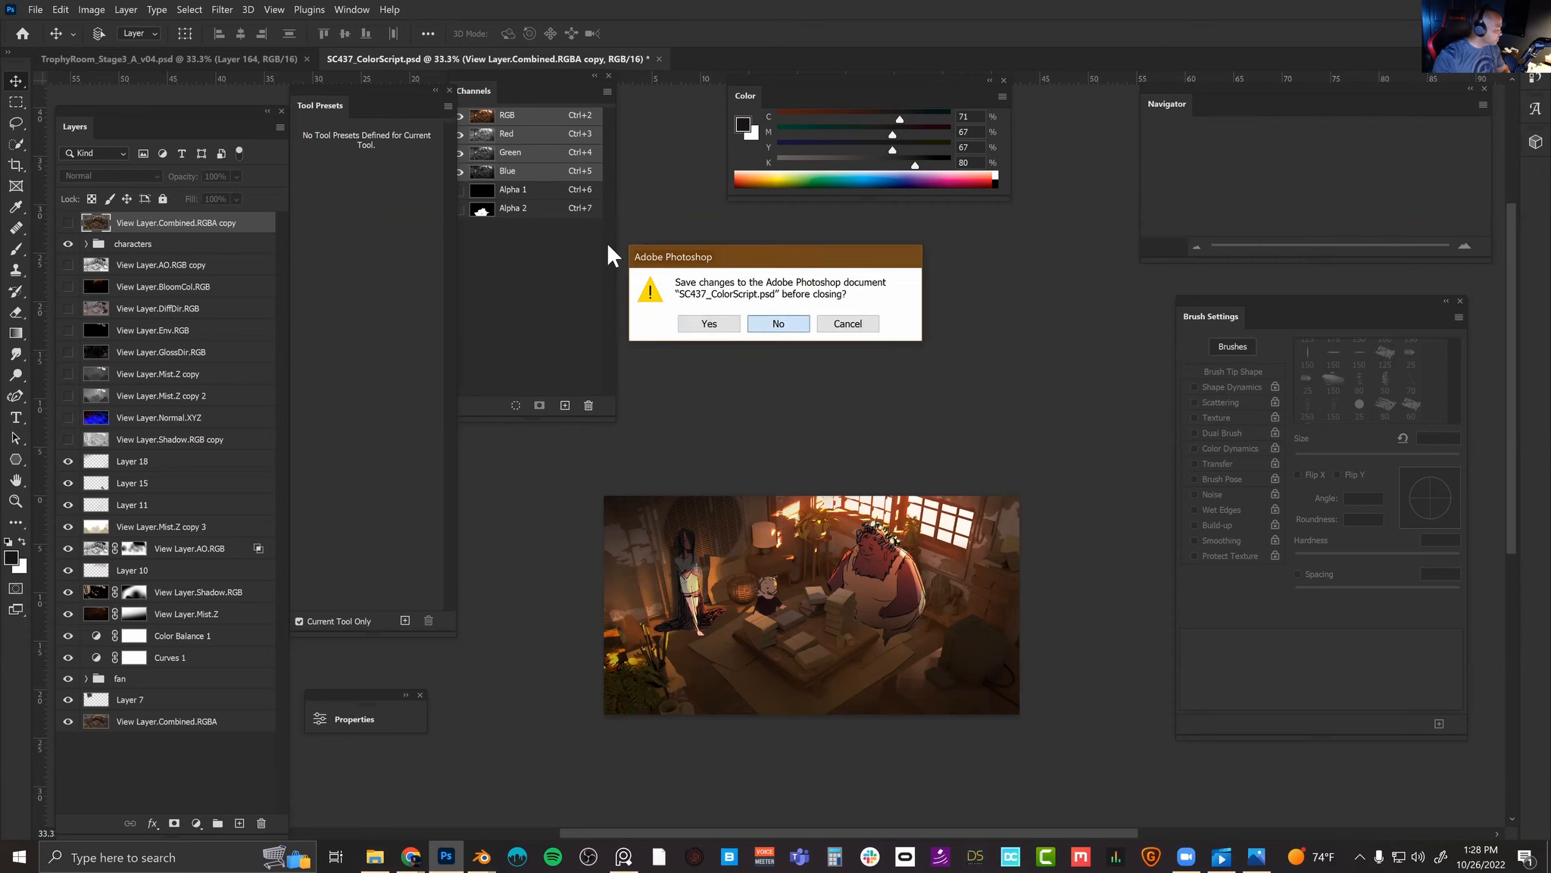
pyautogui.moveTo(882, 433); pyautogui.dragTo(874, 441)
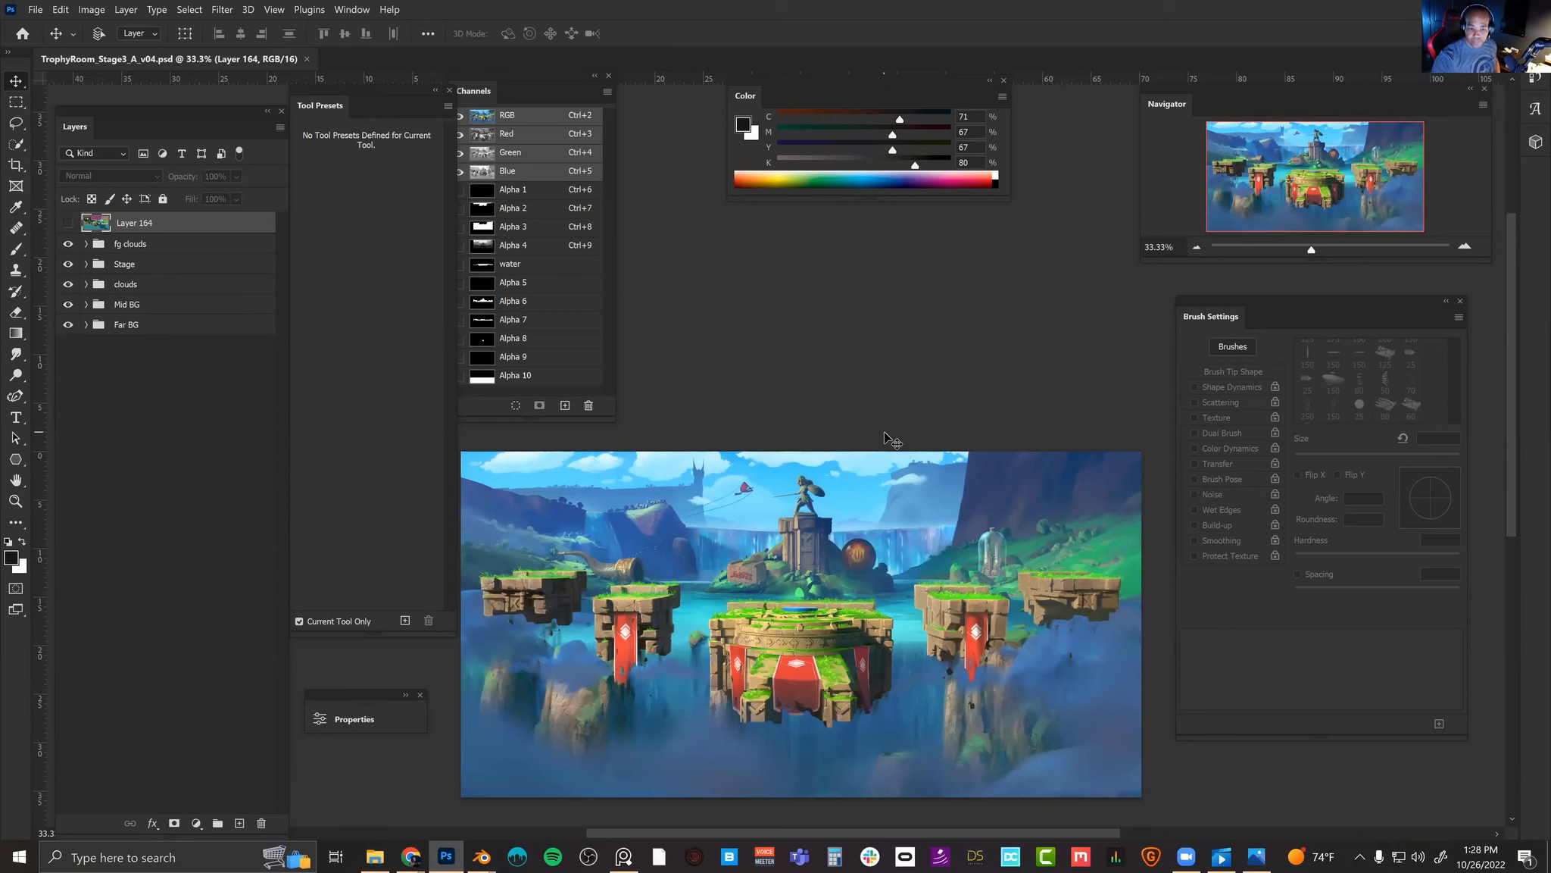
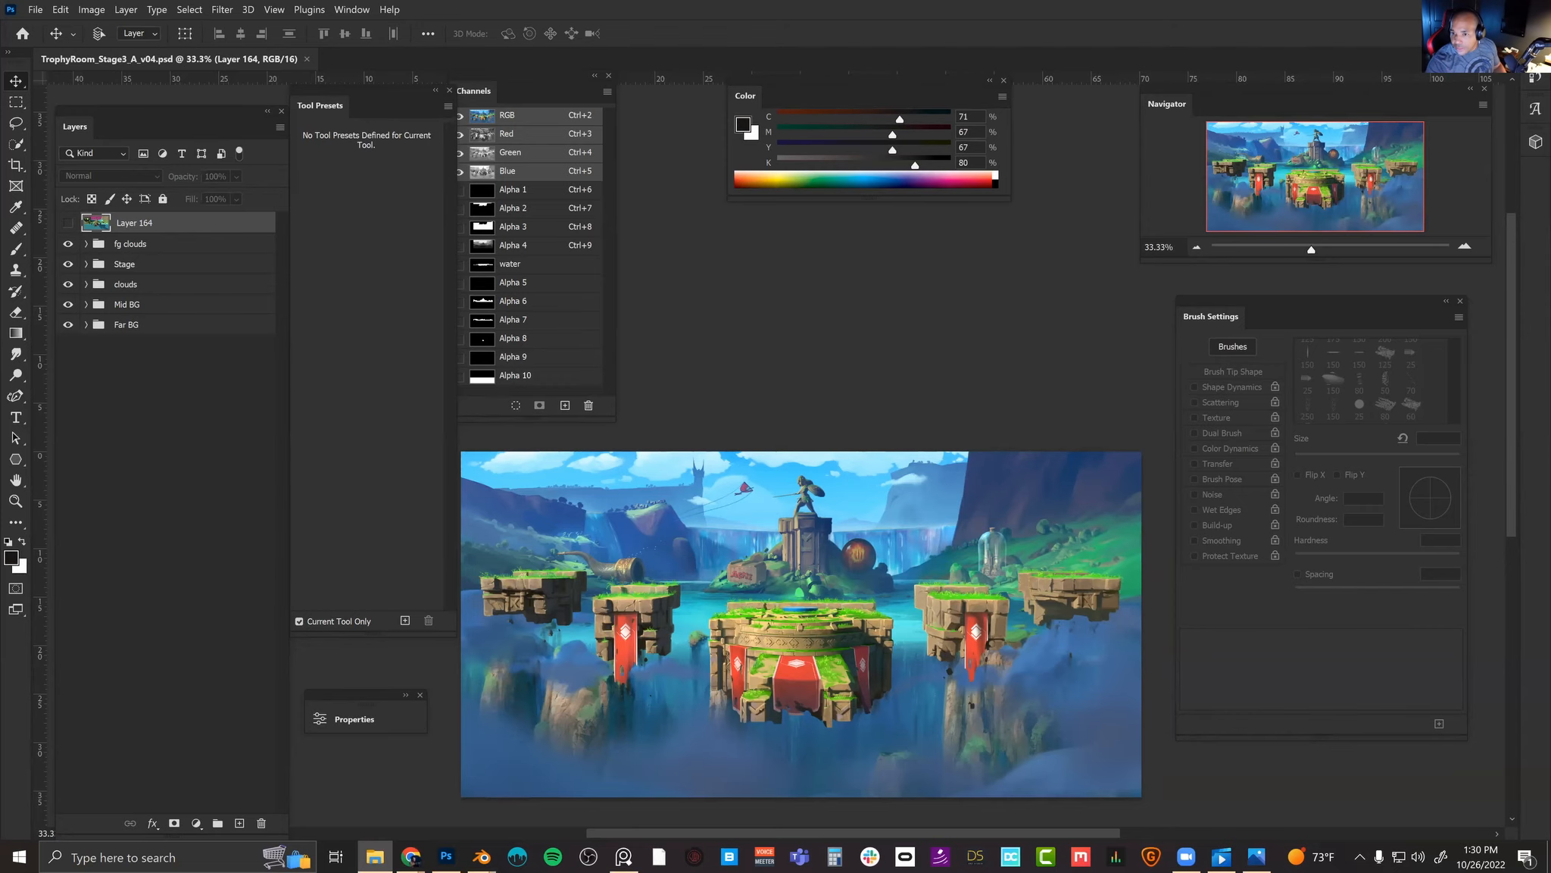
# Step: Review the image Batcave 2.0_v13.jpg and return to the trophy room painting in Photoshop
pyautogui.hotkey('alt', 'Tab')
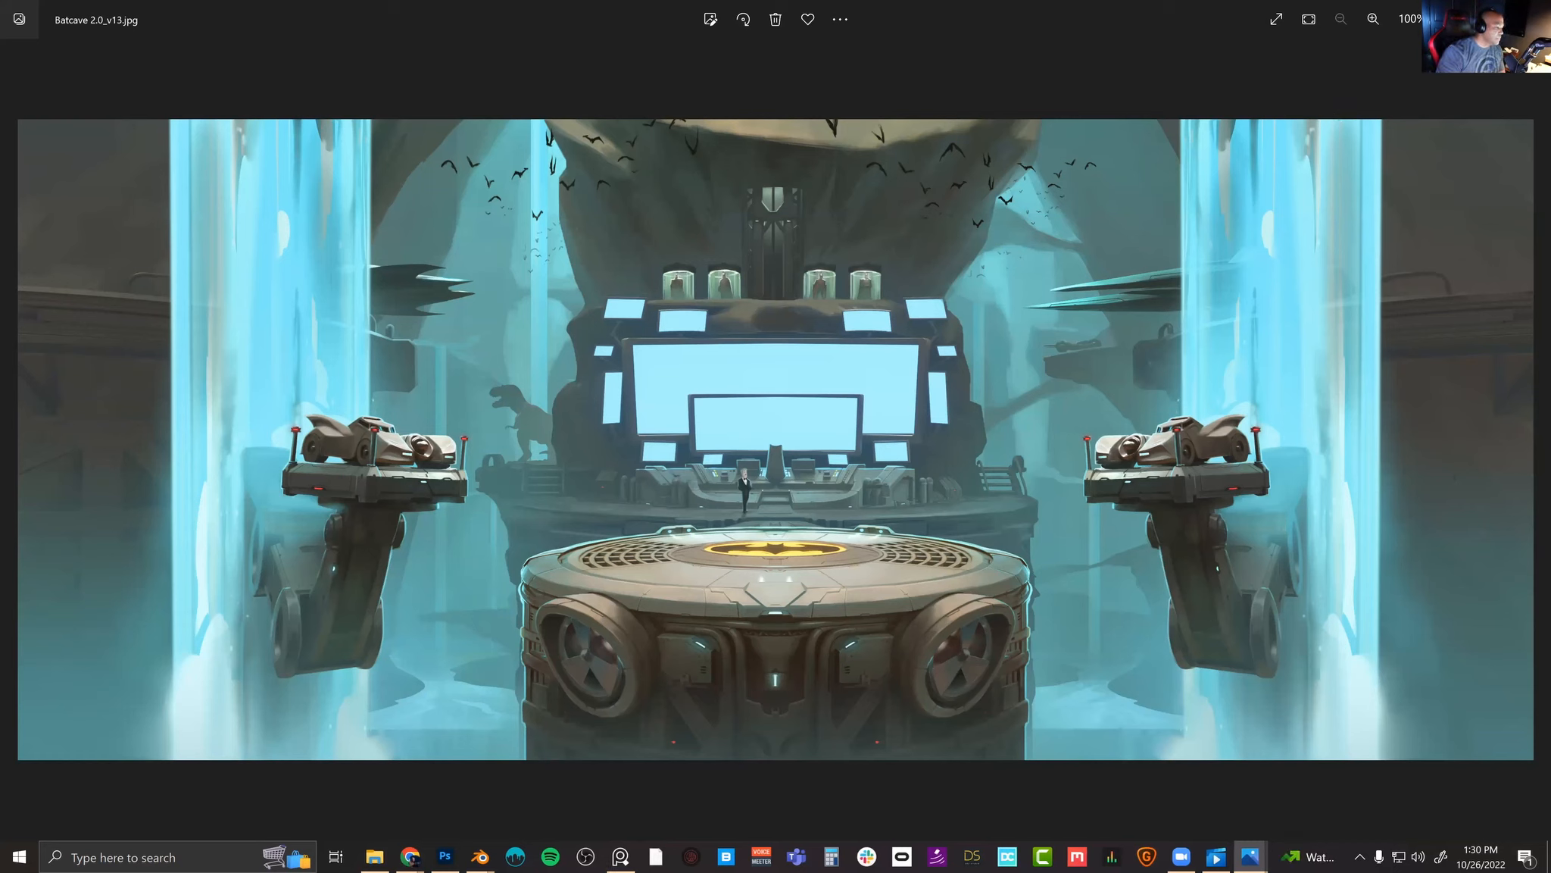
pyautogui.click(1453, 14)
pyautogui.click(1021, 359)
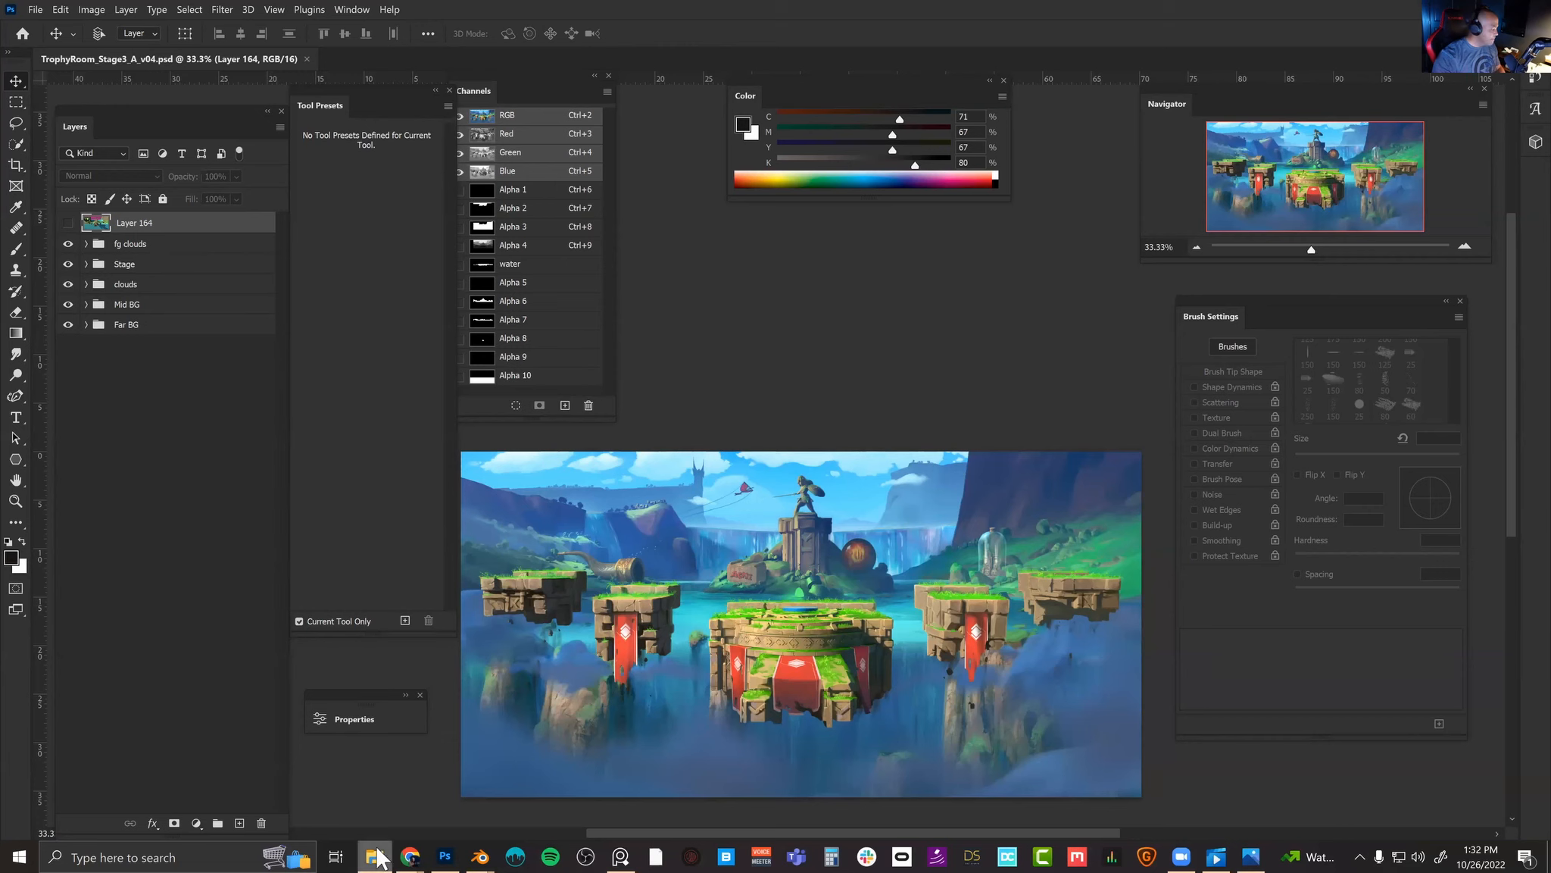
# Step: Open the interiors PSD in Photoshop and hide the Interior (High) group to view the Interior (Low) painting
pyautogui.moveTo(377, 858)
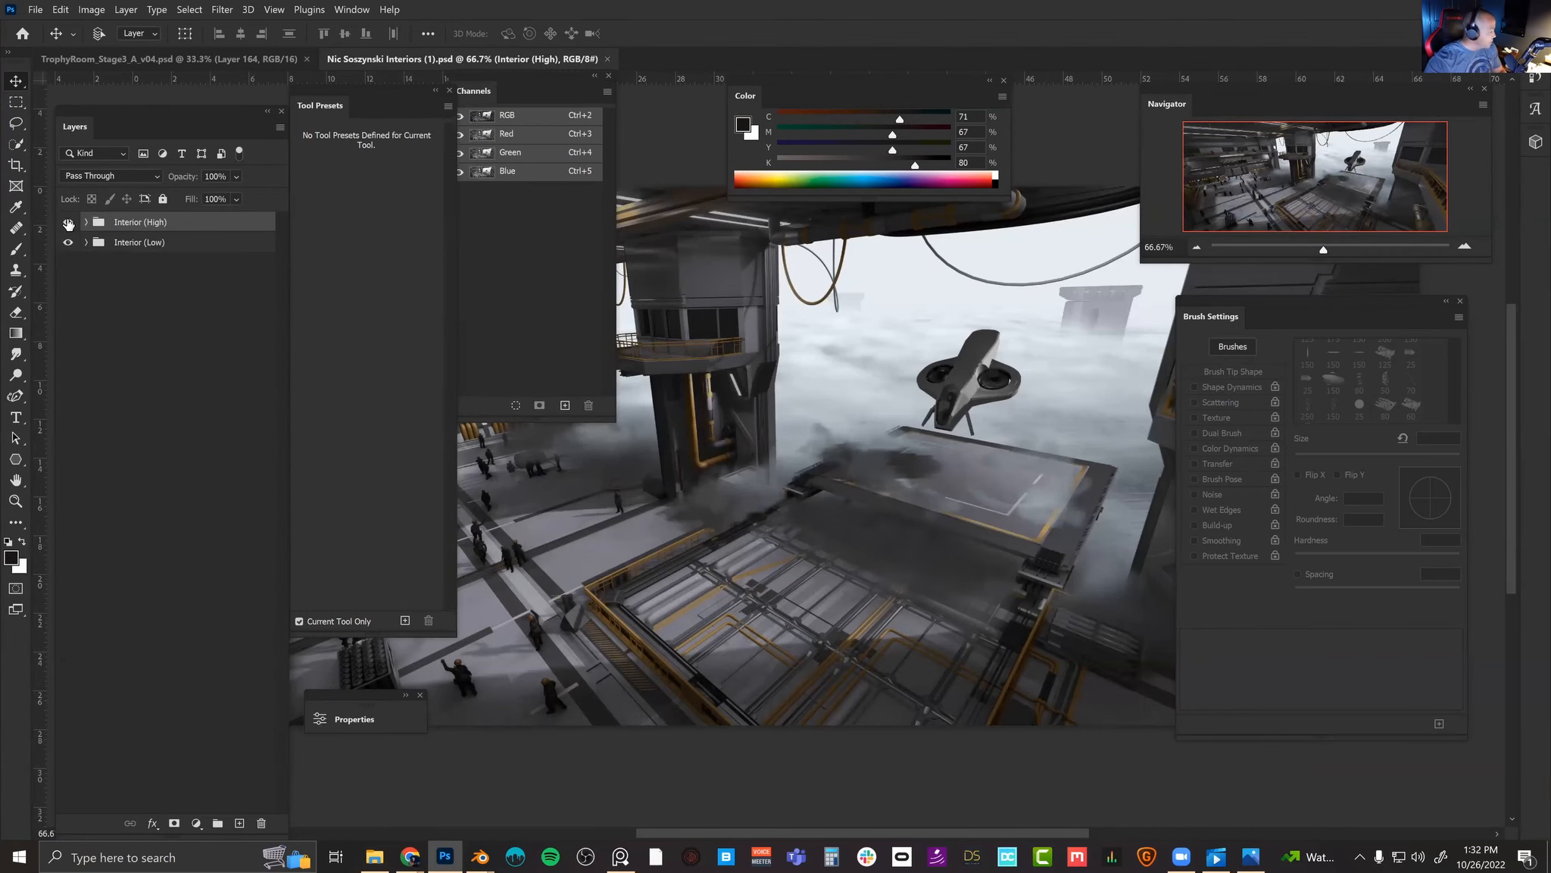
pyautogui.click(68, 222)
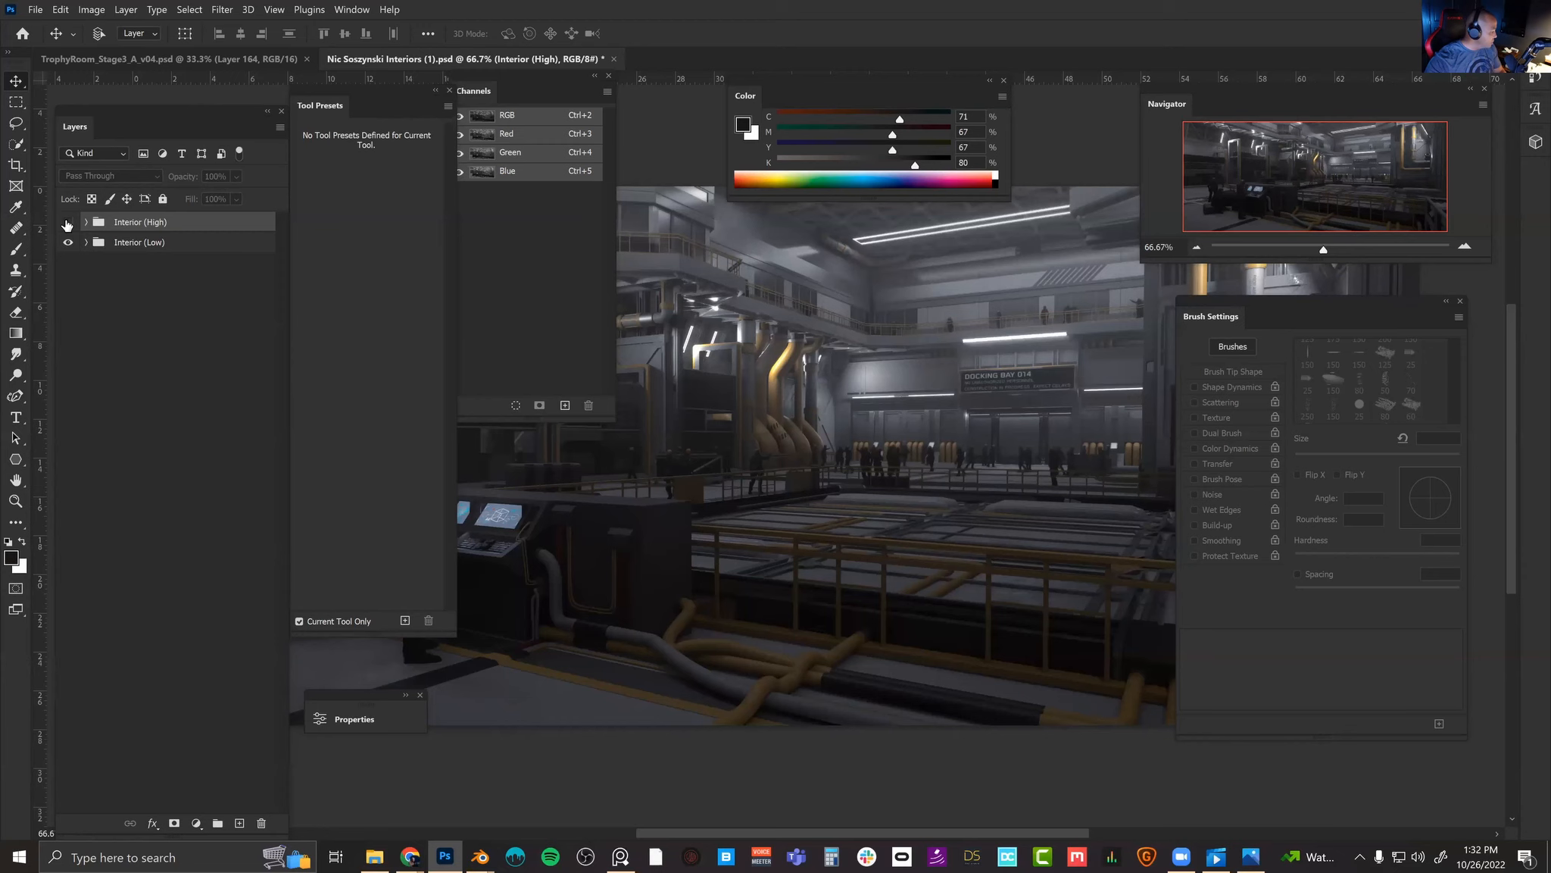
# Step: Bring the darker painted version of the interior into the PSD as the layer image (1) above the Interior groups
pyautogui.hotkey('ctrl', '-')
pyautogui.hotkey('ctrl', '-')
pyautogui.moveTo(808, 443); pyautogui.dragTo(819, 552)
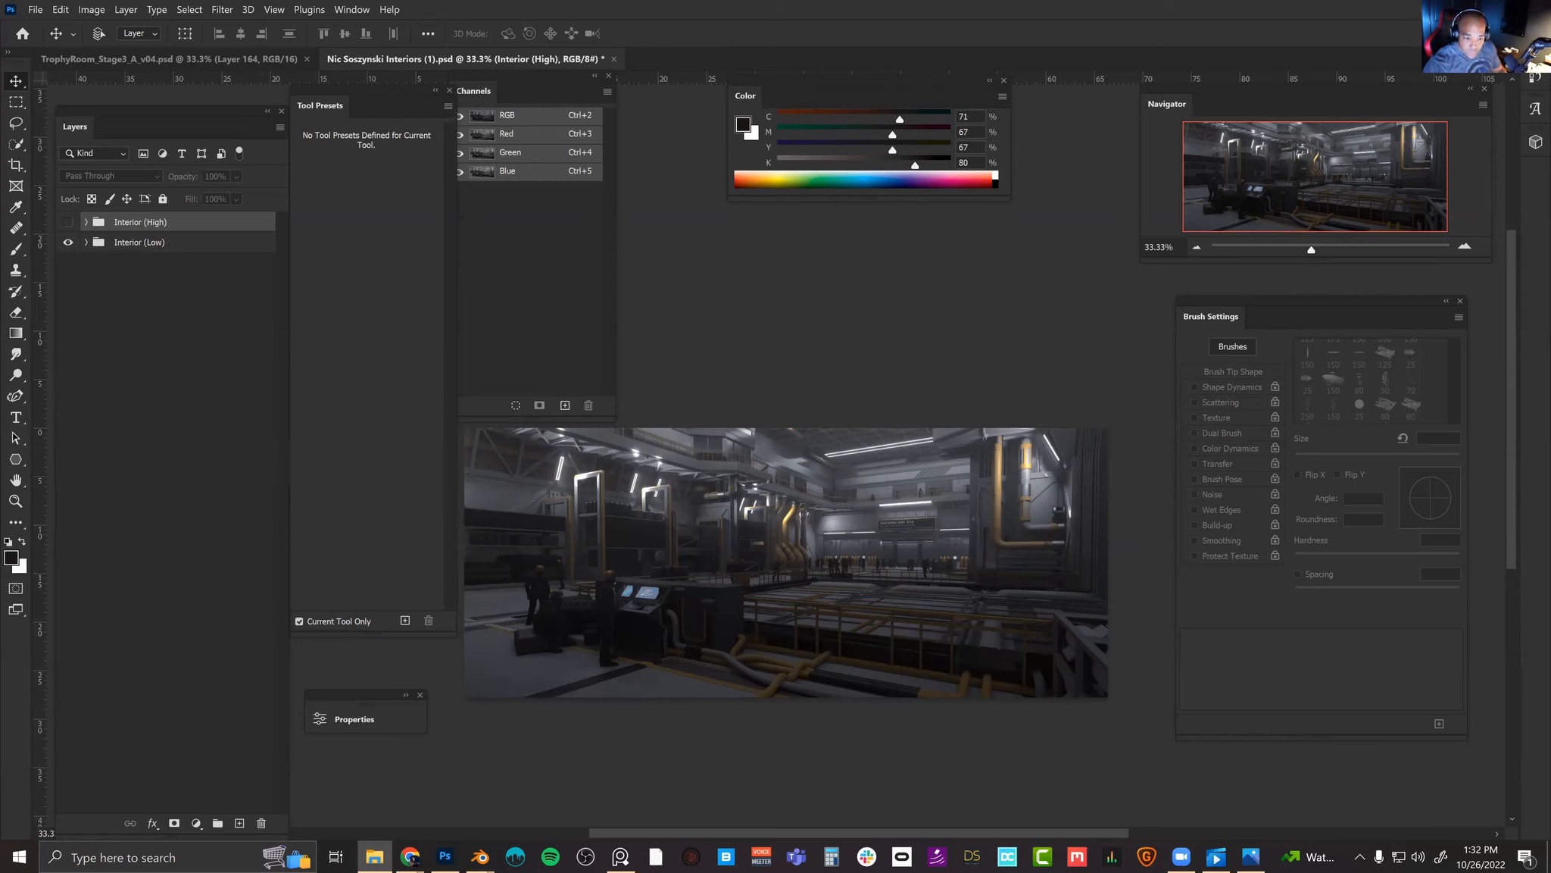
pyautogui.hotkey('alt', 'Tab')
pyautogui.moveTo(1186, 13); pyautogui.dragTo(1186, 0)
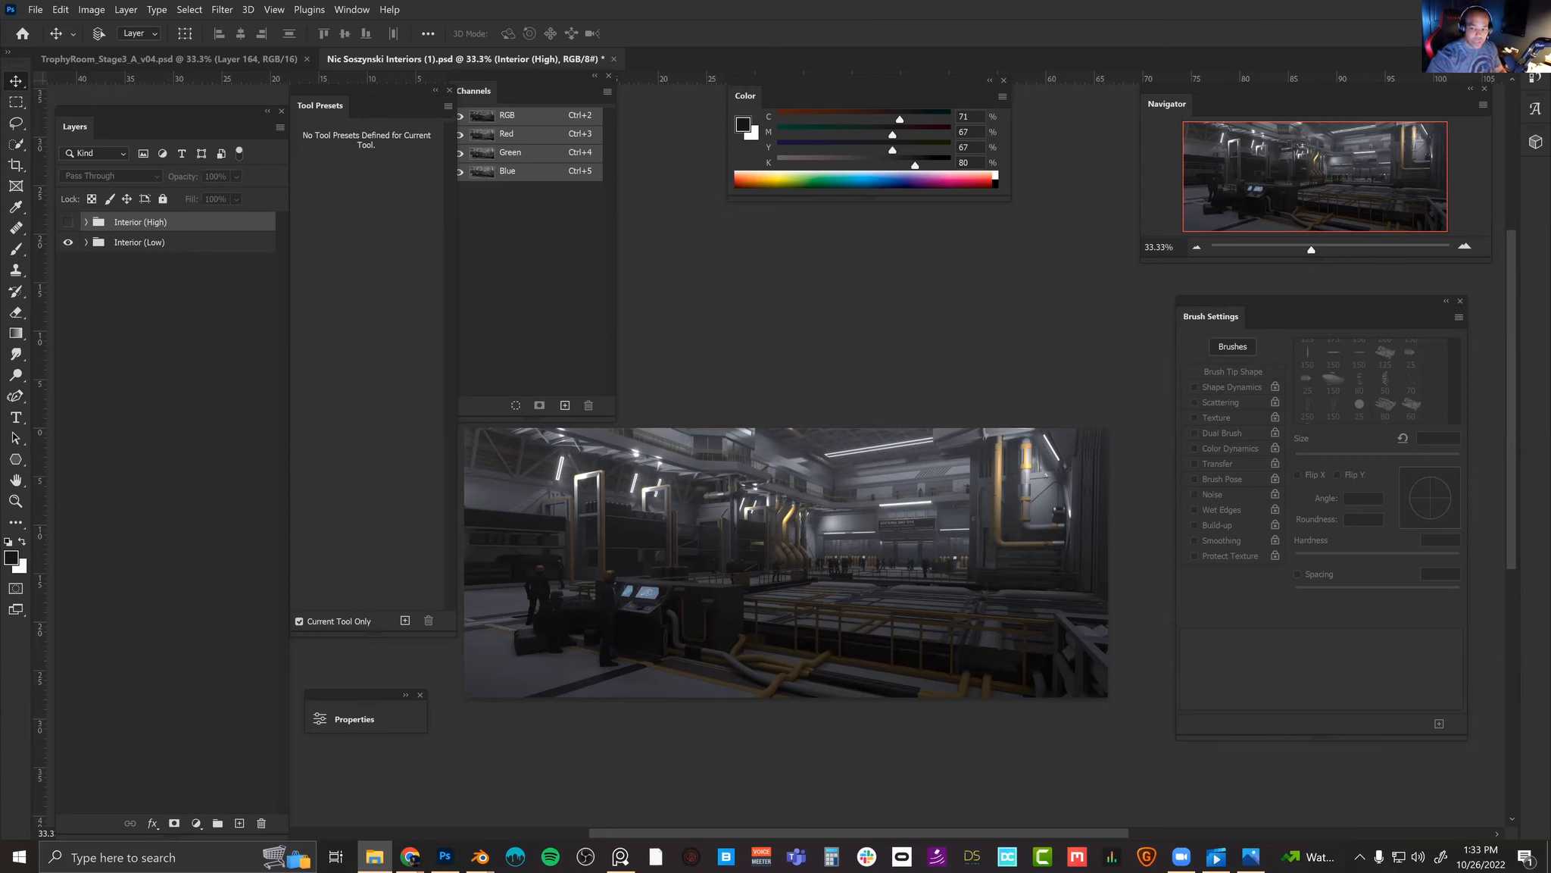
pyautogui.hotkey('ctrl', 'z')
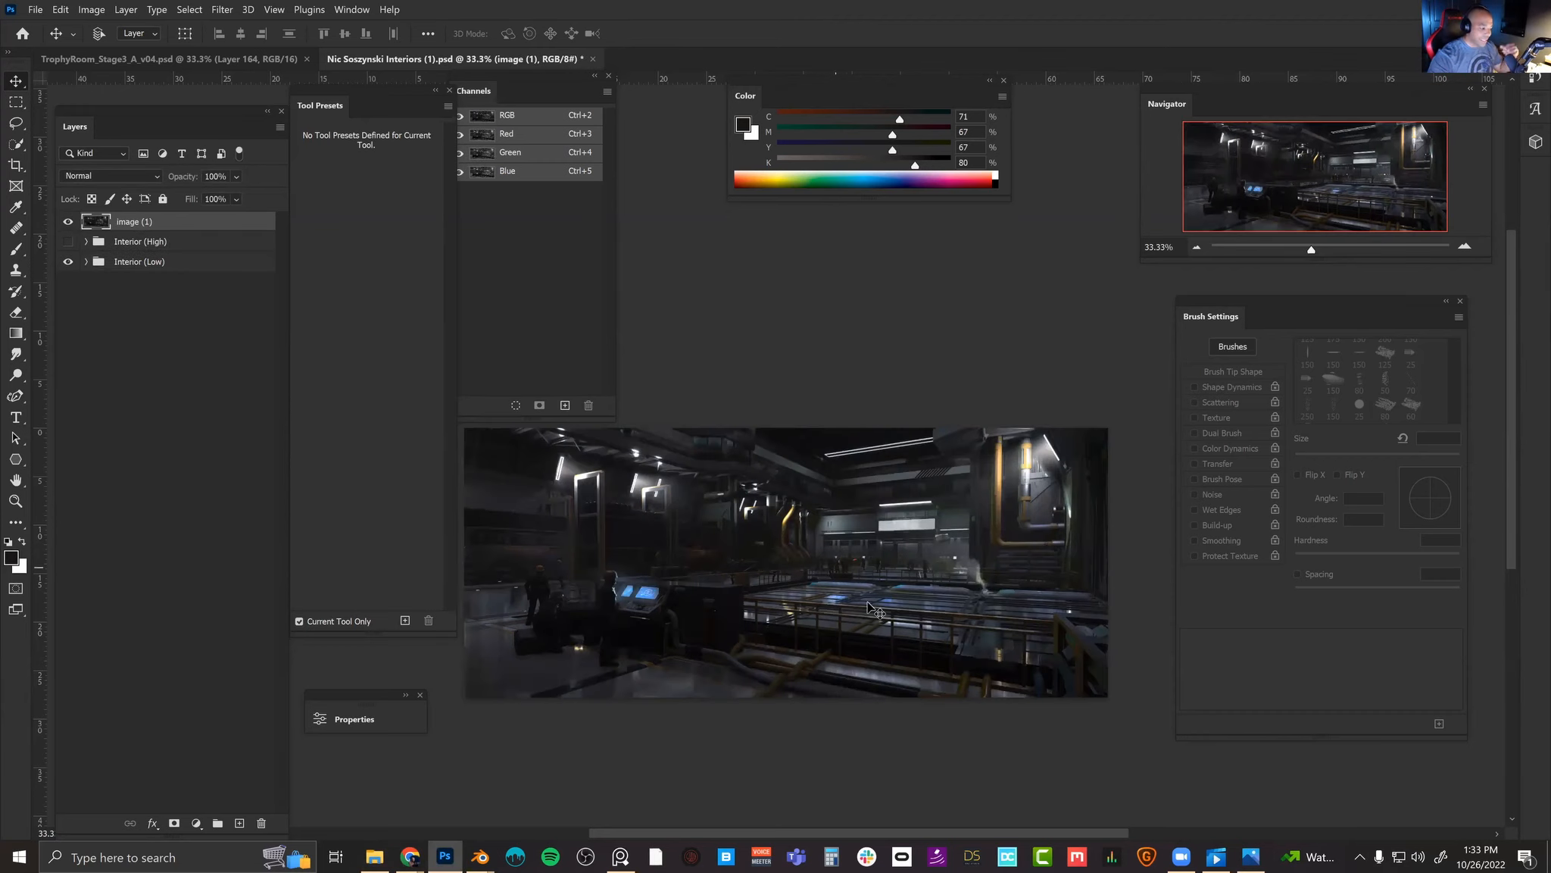
# Step: Compare the image (1) painting with the Interior (Low) version by toggling the visibility of the image (1) layer
pyautogui.click(69, 222)
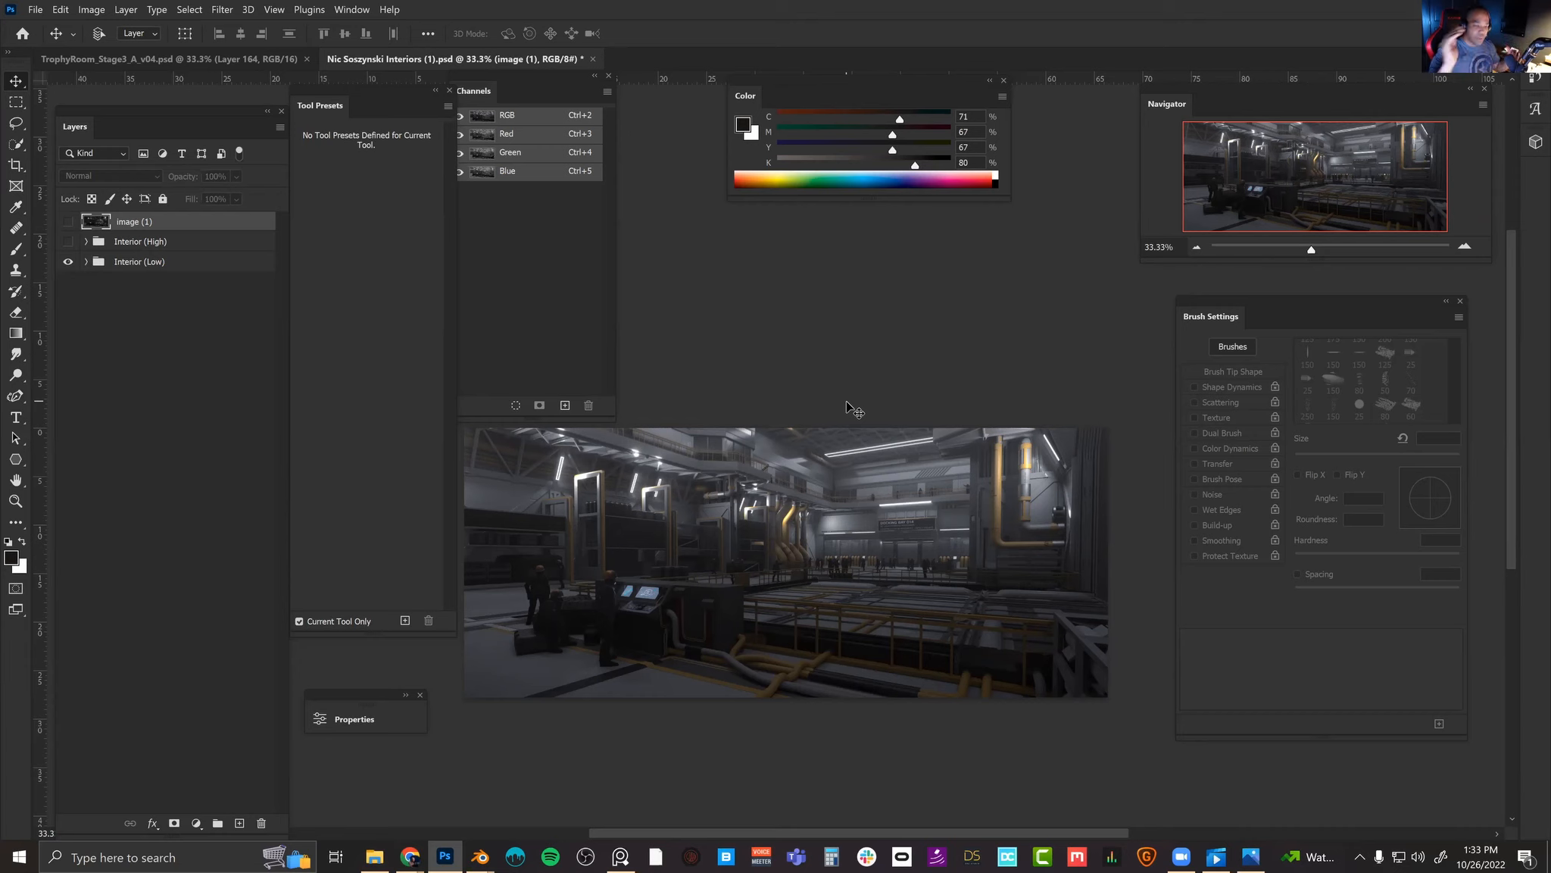
pyautogui.moveTo(664, 540); pyautogui.dragTo(690, 561)
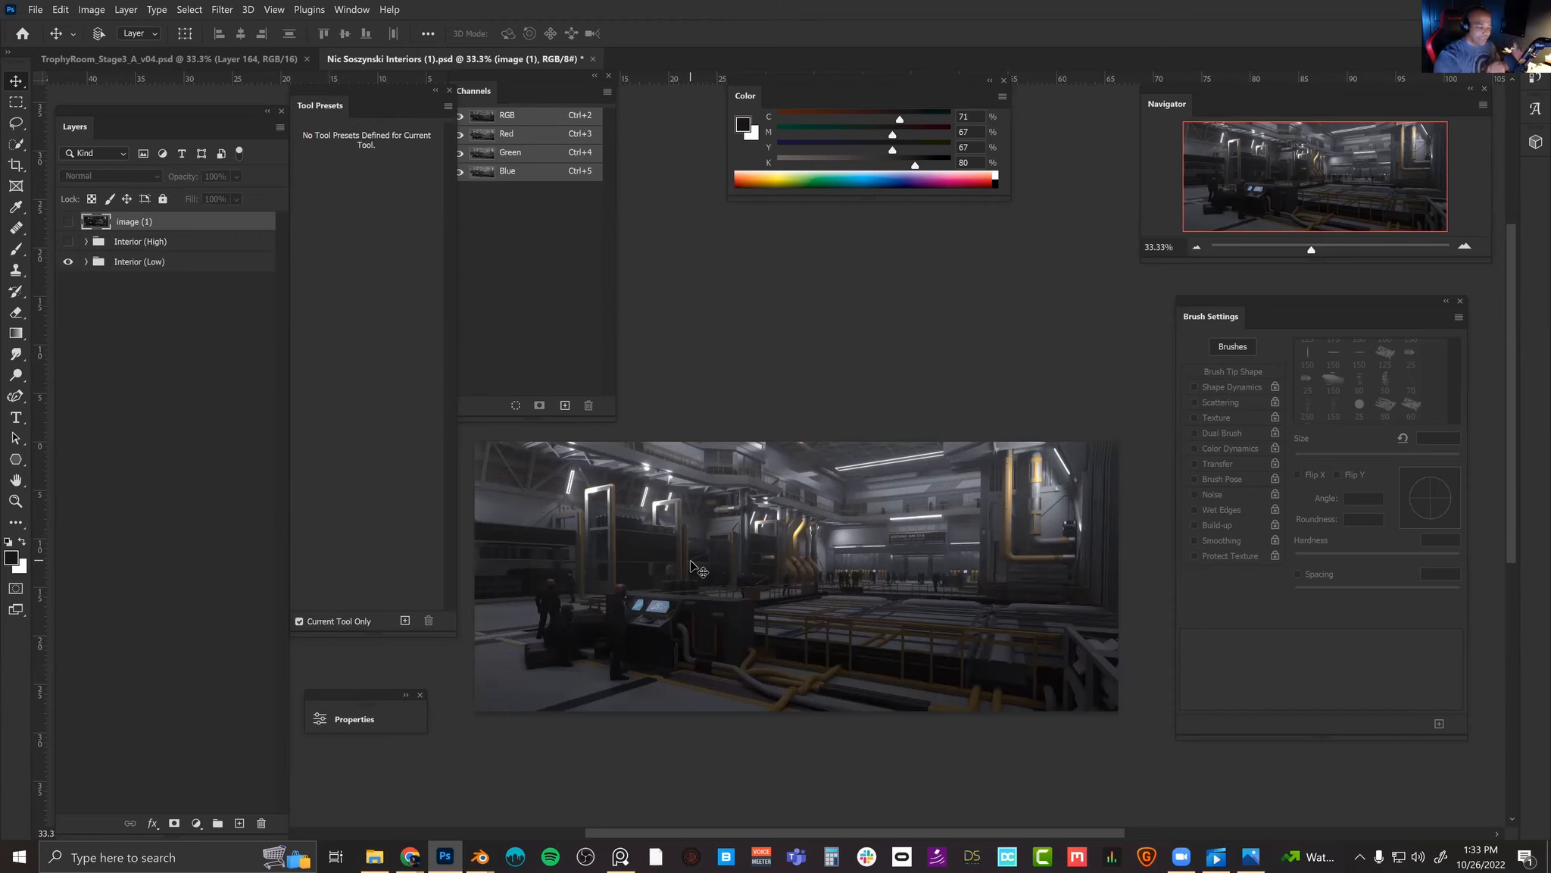
pyautogui.moveTo(647, 622)
pyautogui.mouseDown()
pyautogui.moveTo(629, 621)
pyautogui.moveTo(672, 621)
pyautogui.moveTo(656, 622)
pyautogui.mouseUp()
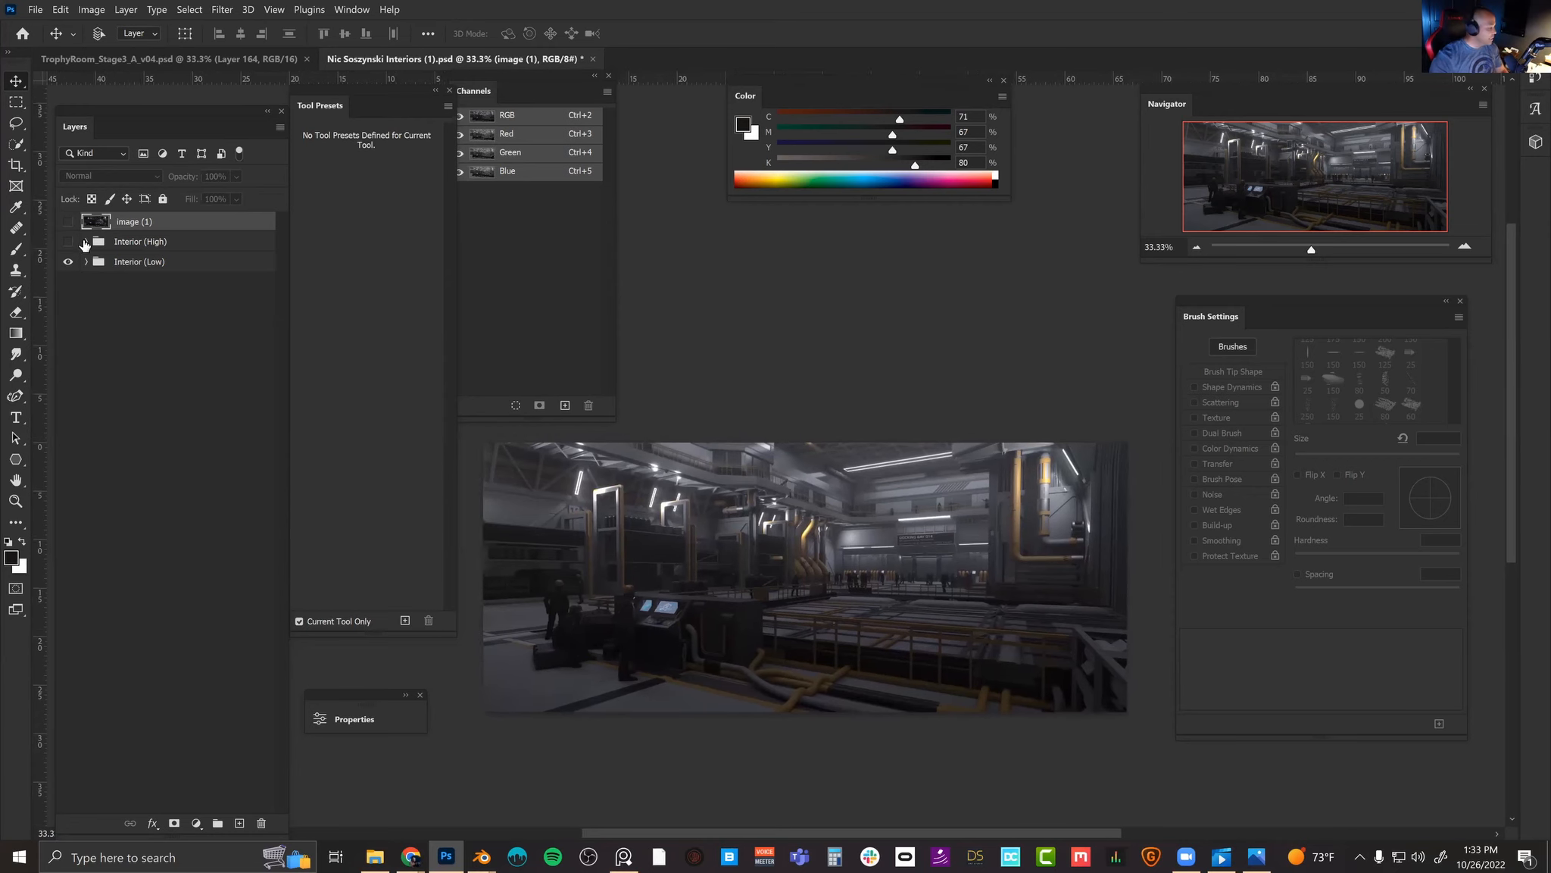
pyautogui.click(68, 222)
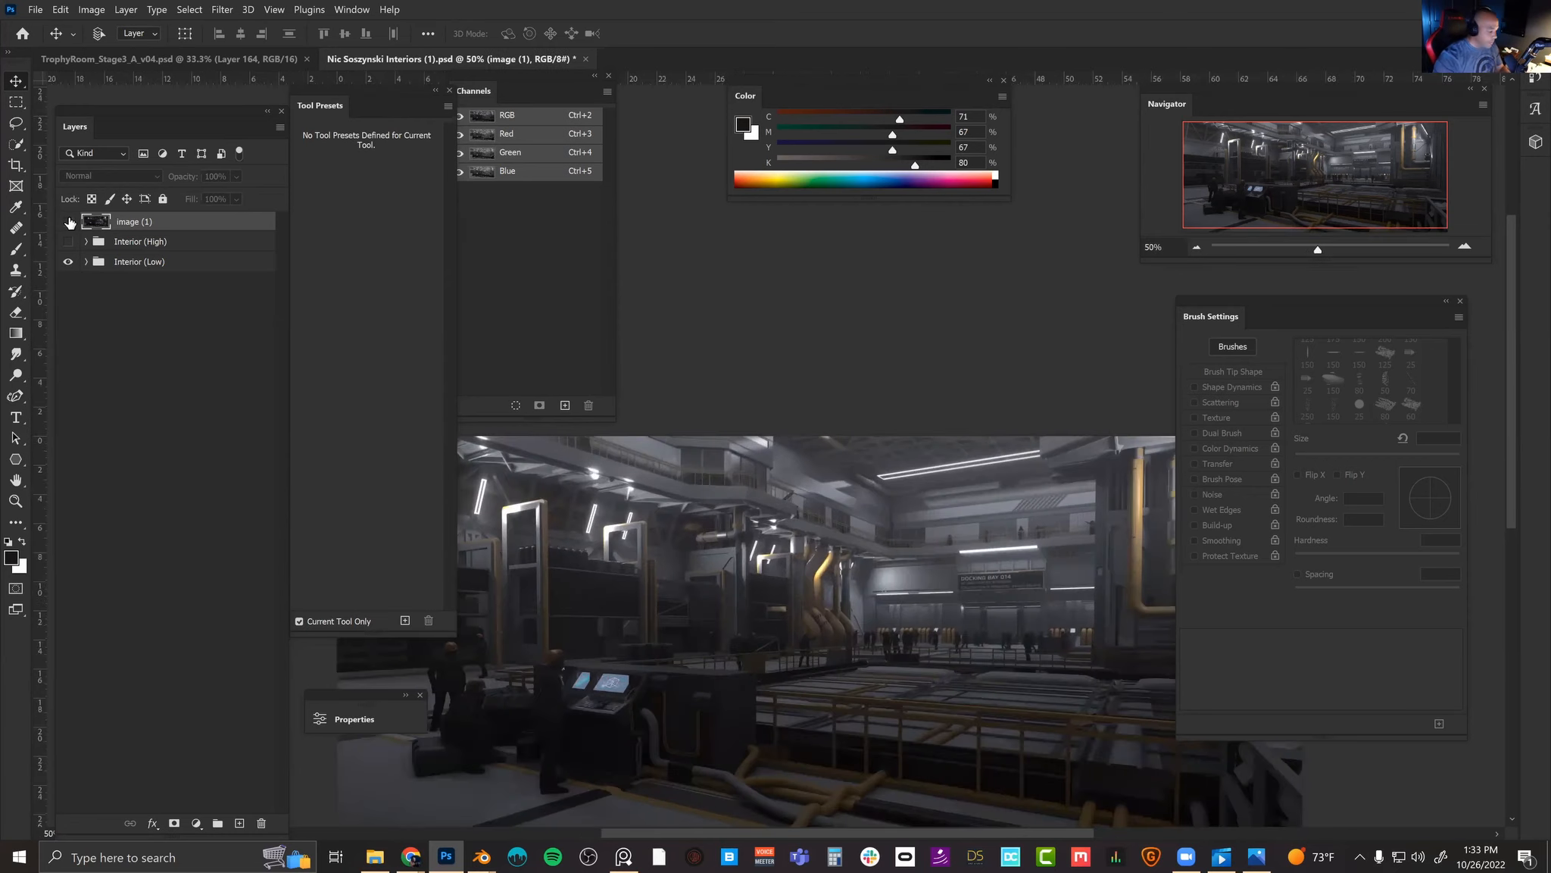
pyautogui.moveTo(684, 492); pyautogui.dragTo(686, 498)
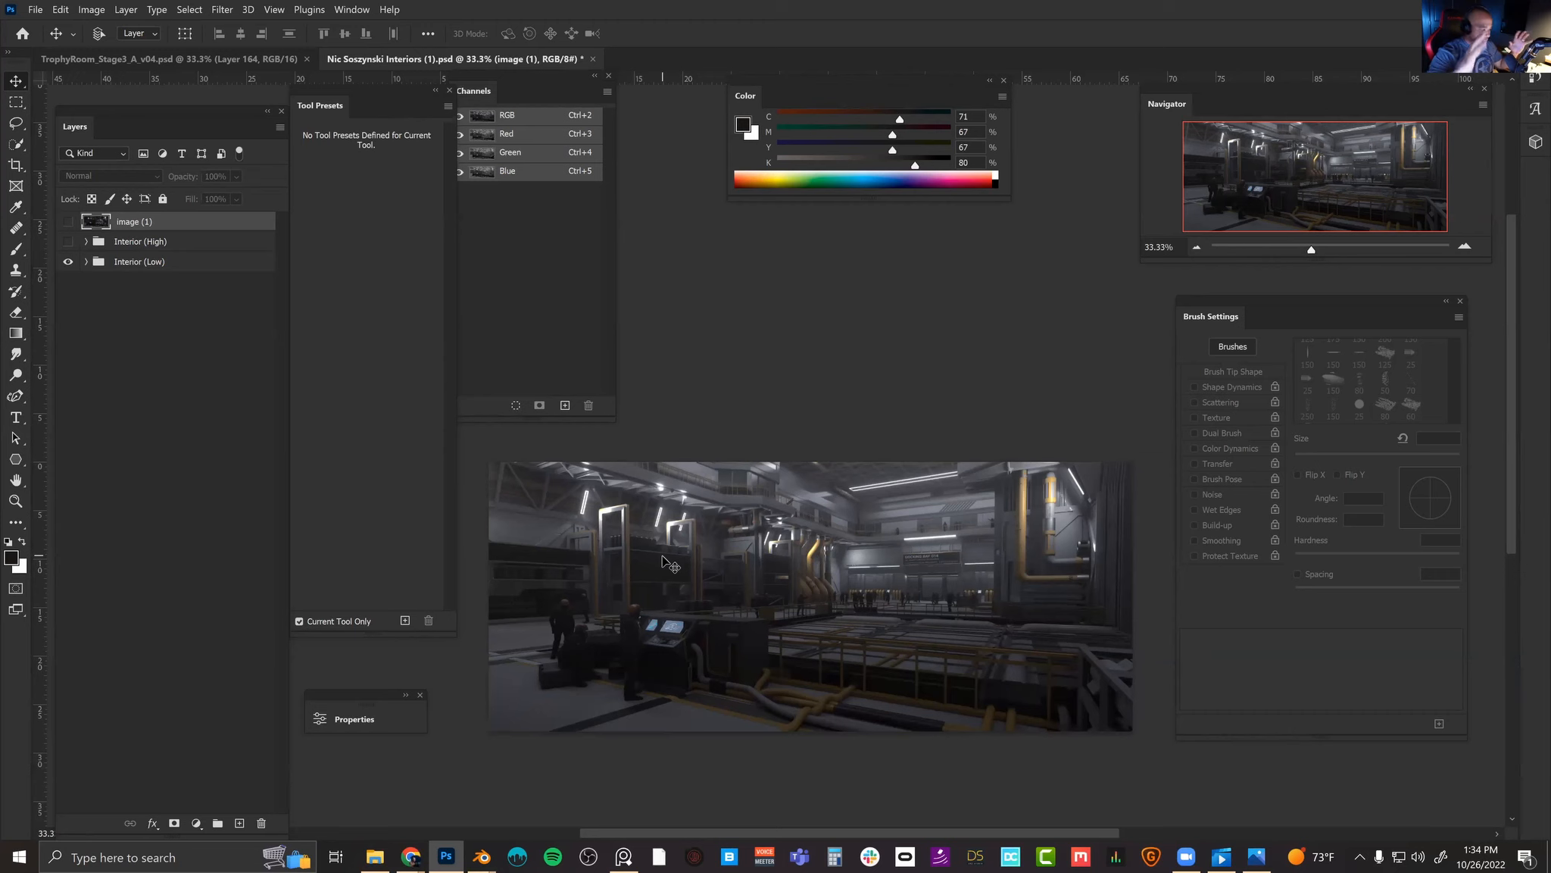
pyautogui.click(67, 222)
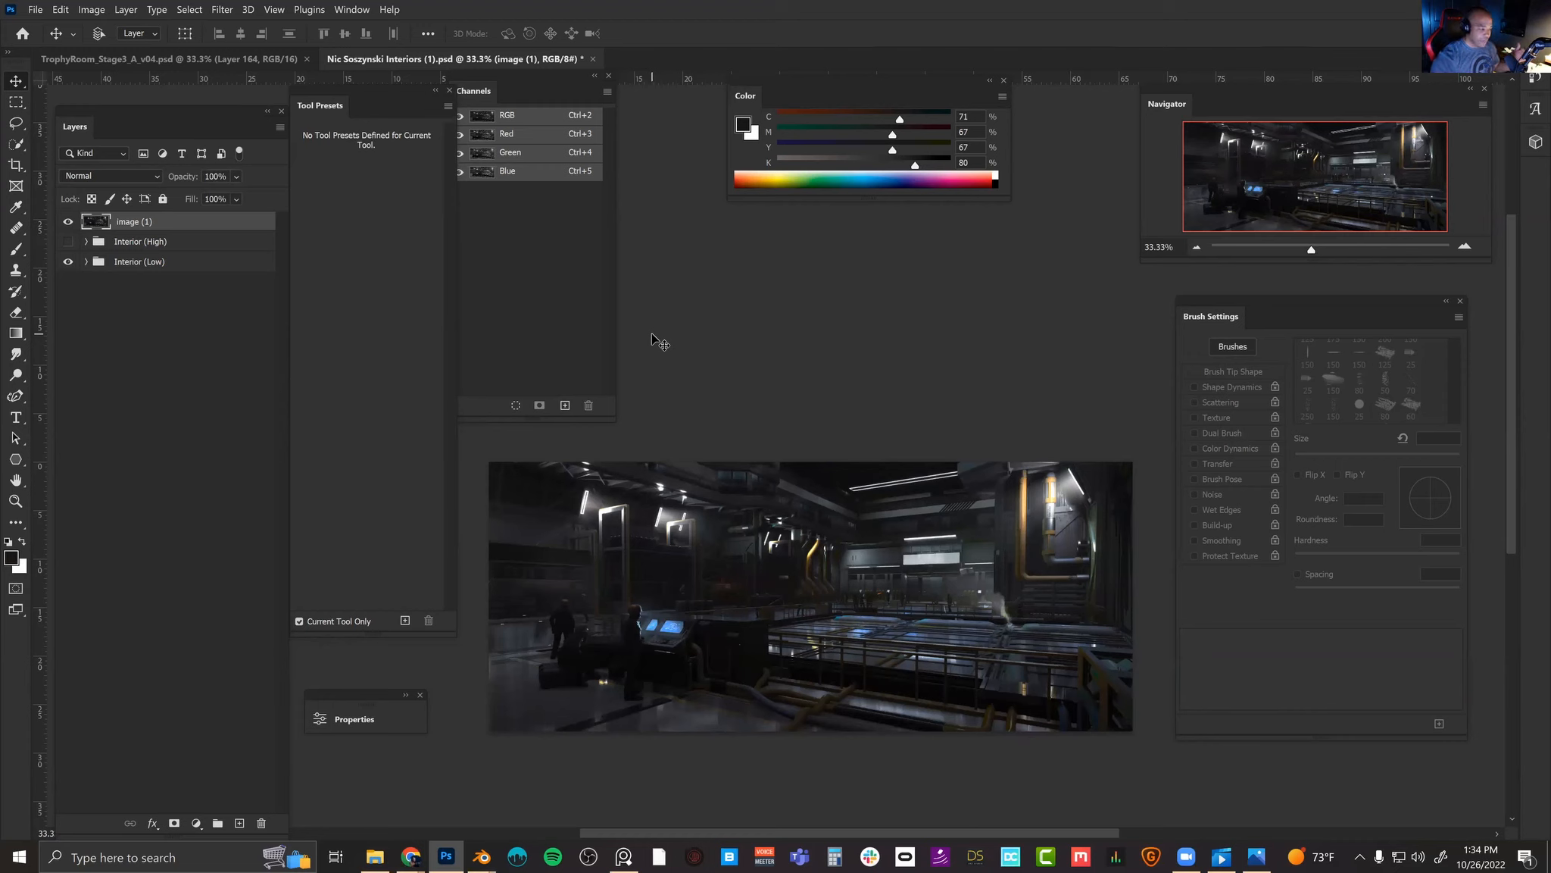
pyautogui.click(67, 221)
pyautogui.click(68, 221)
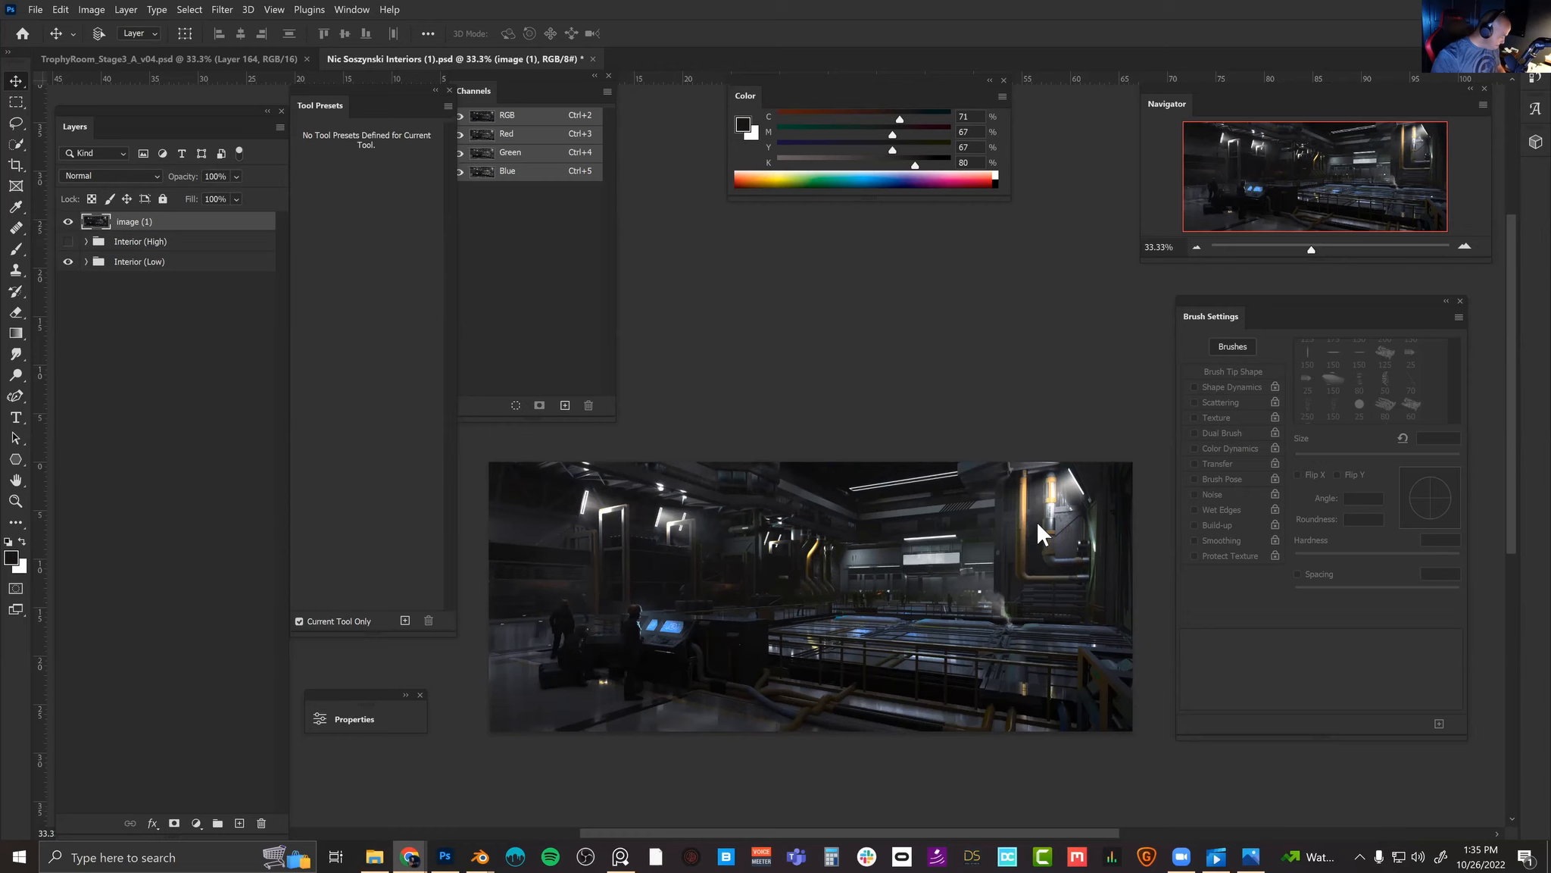
pyautogui.click(884, 400)
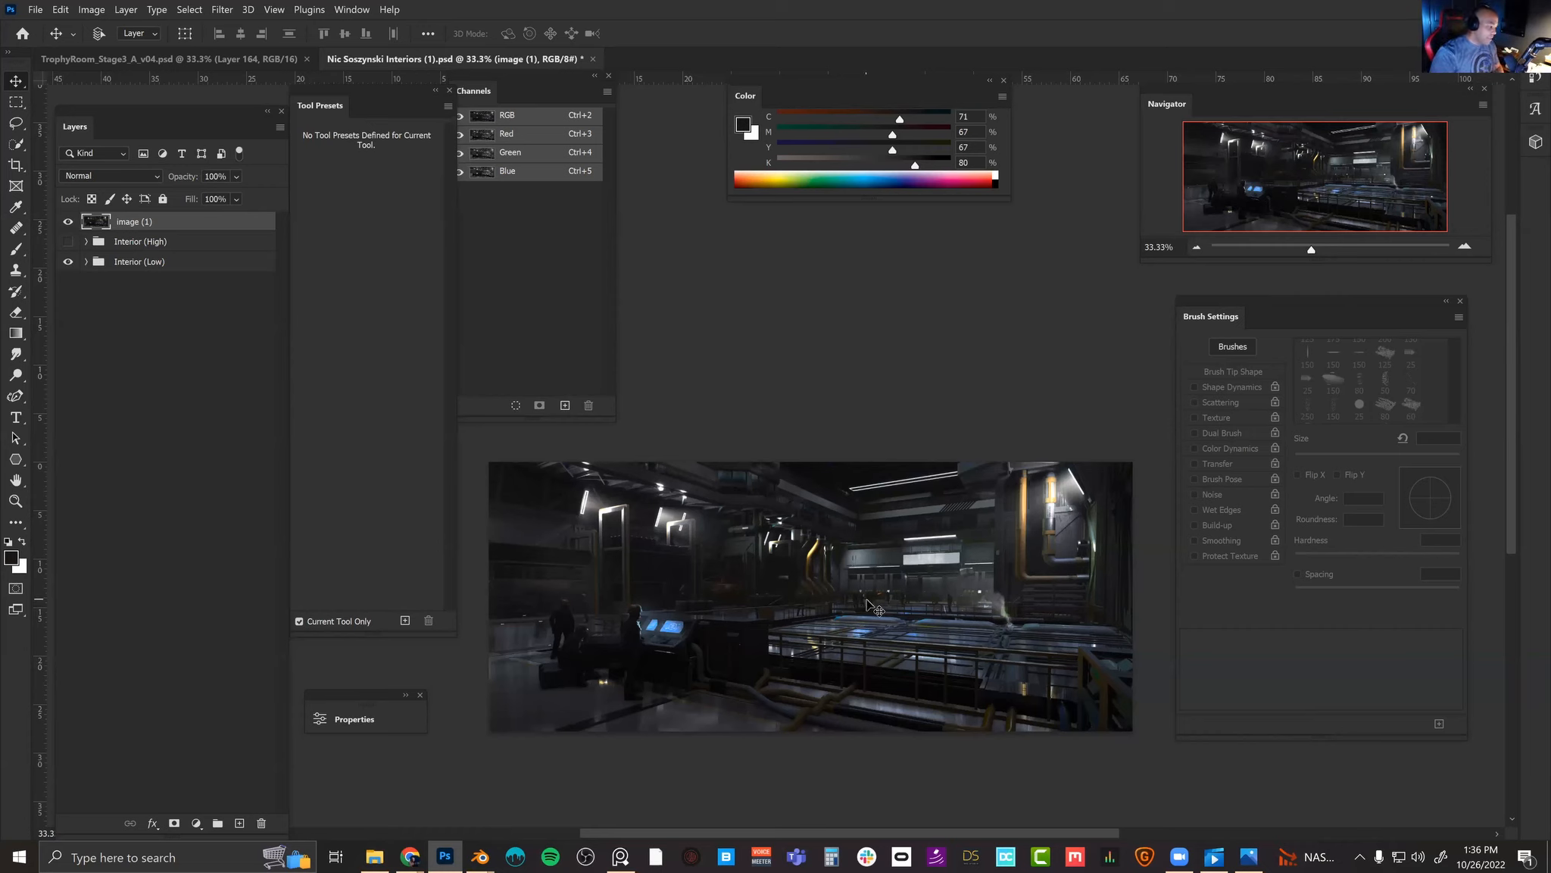
# Step: Open a new Blender window, dismiss the splash screen and make Collection the active collection
pyautogui.rightClick(485, 858)
pyautogui.click(447, 772)
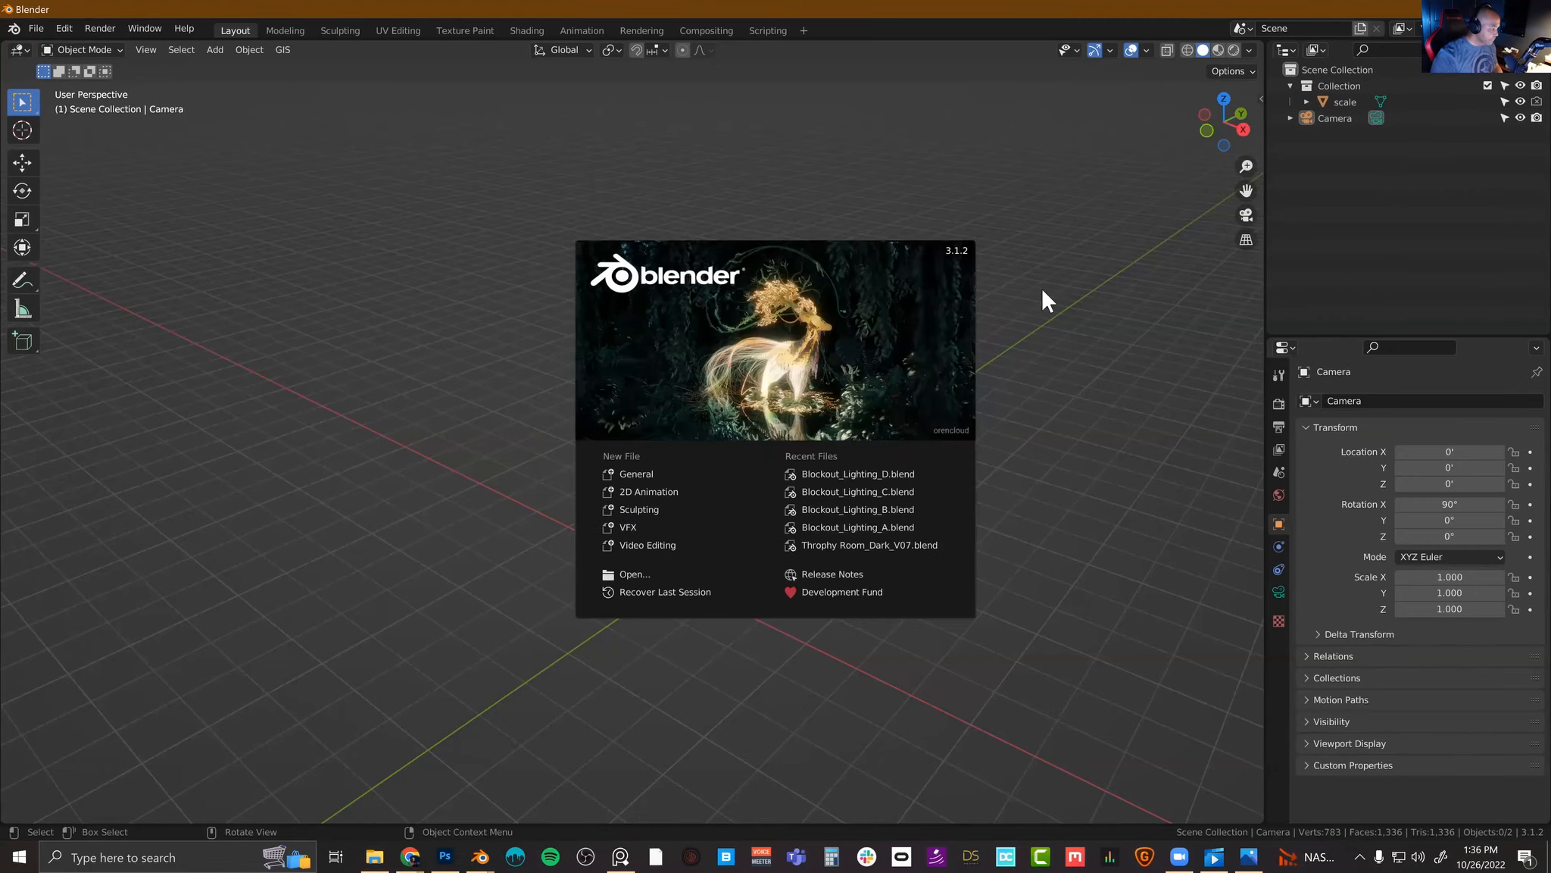
pyautogui.click(1042, 297)
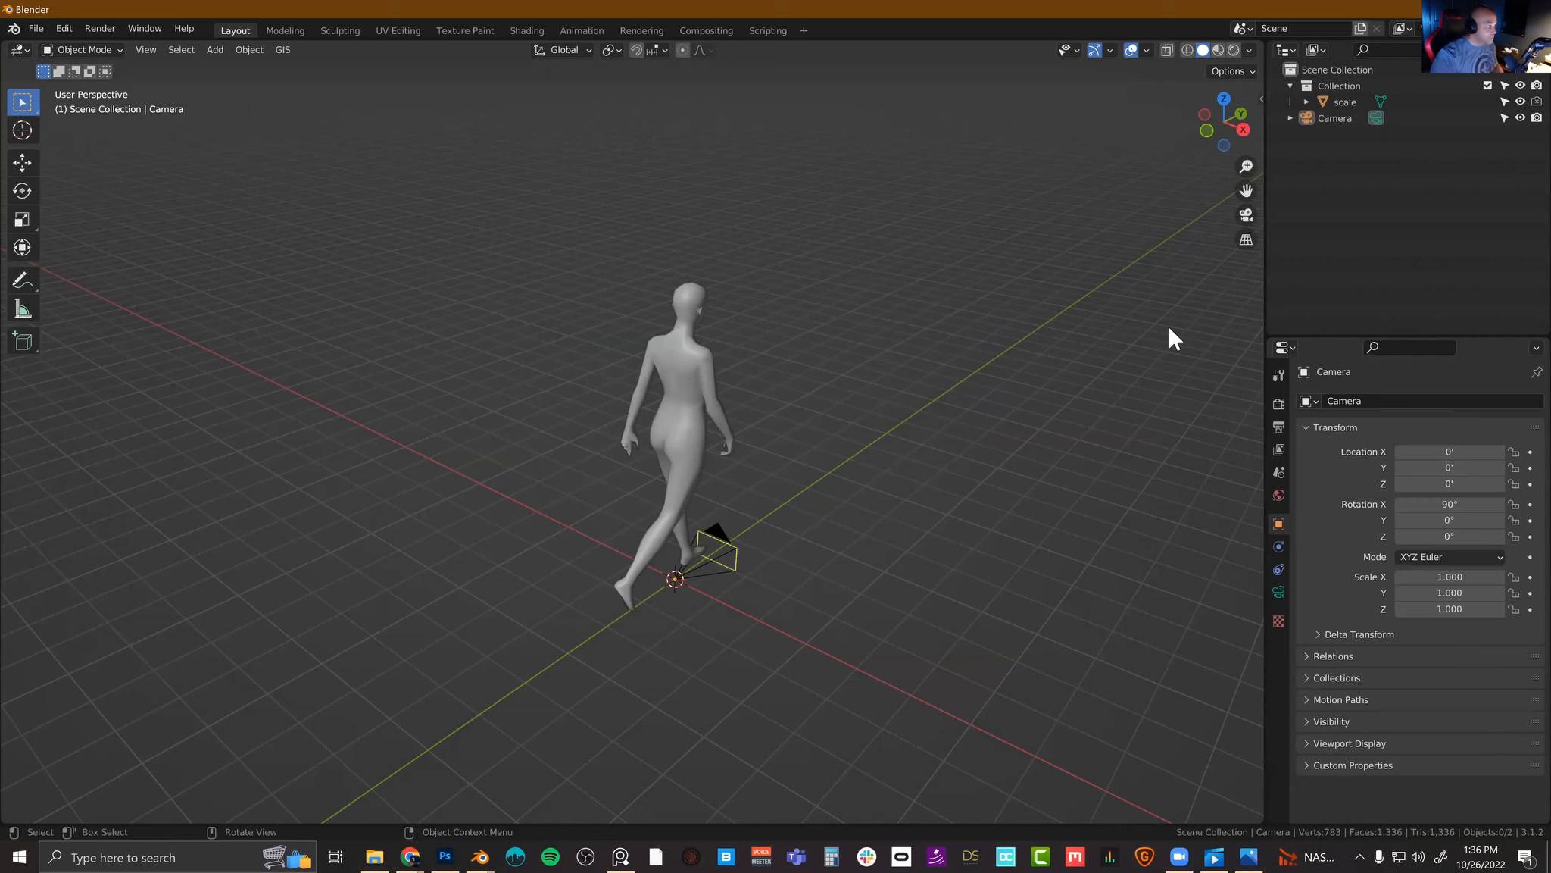
pyautogui.click(1346, 84)
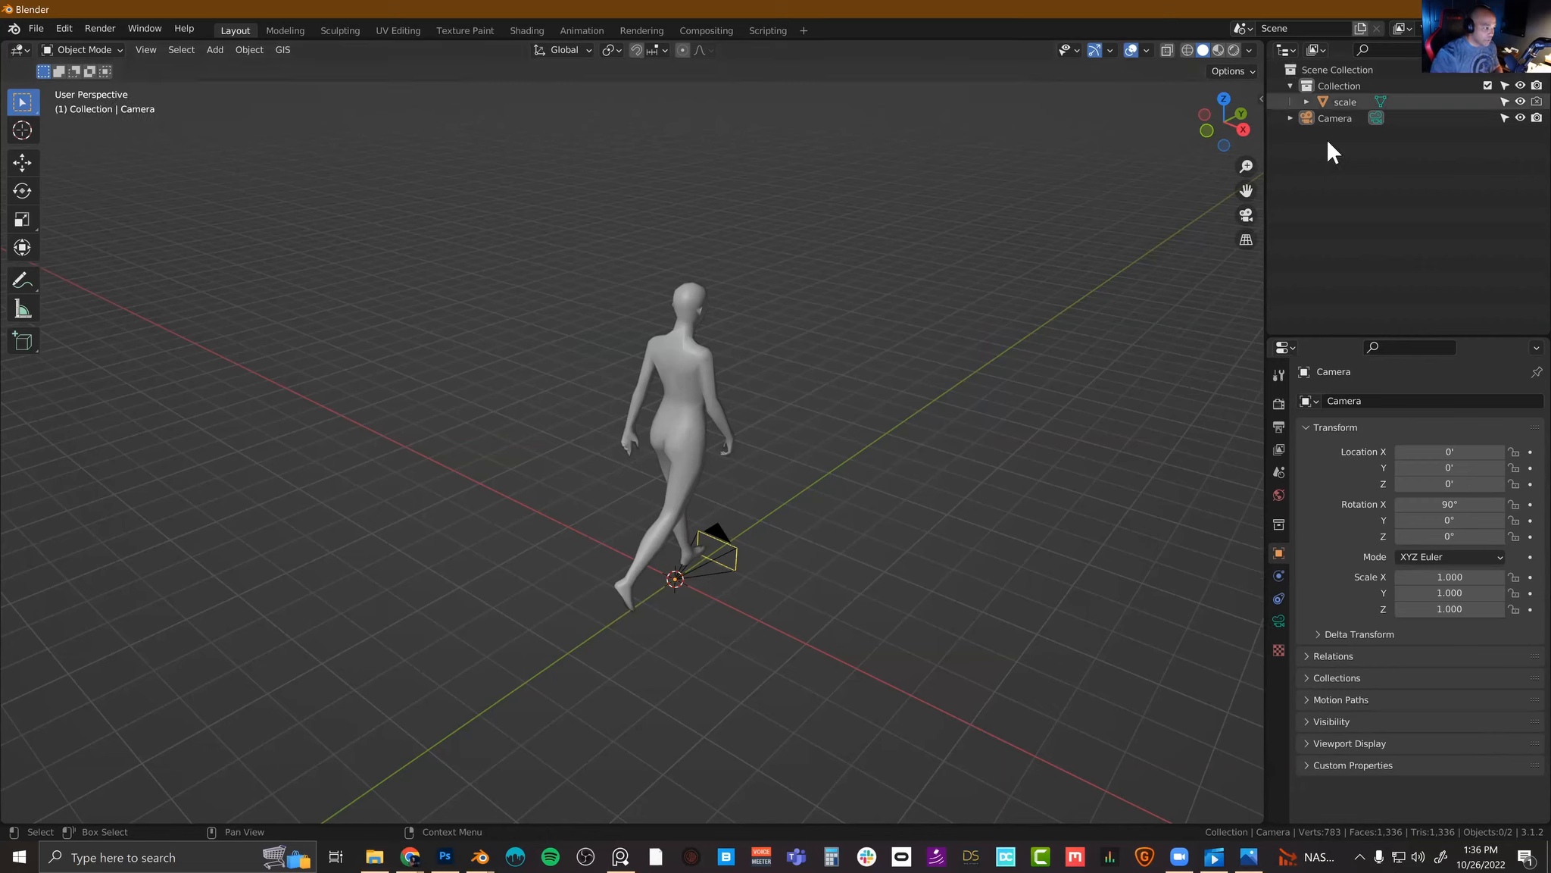
pyautogui.moveTo(1265, 159); pyautogui.dragTo(1272, 158)
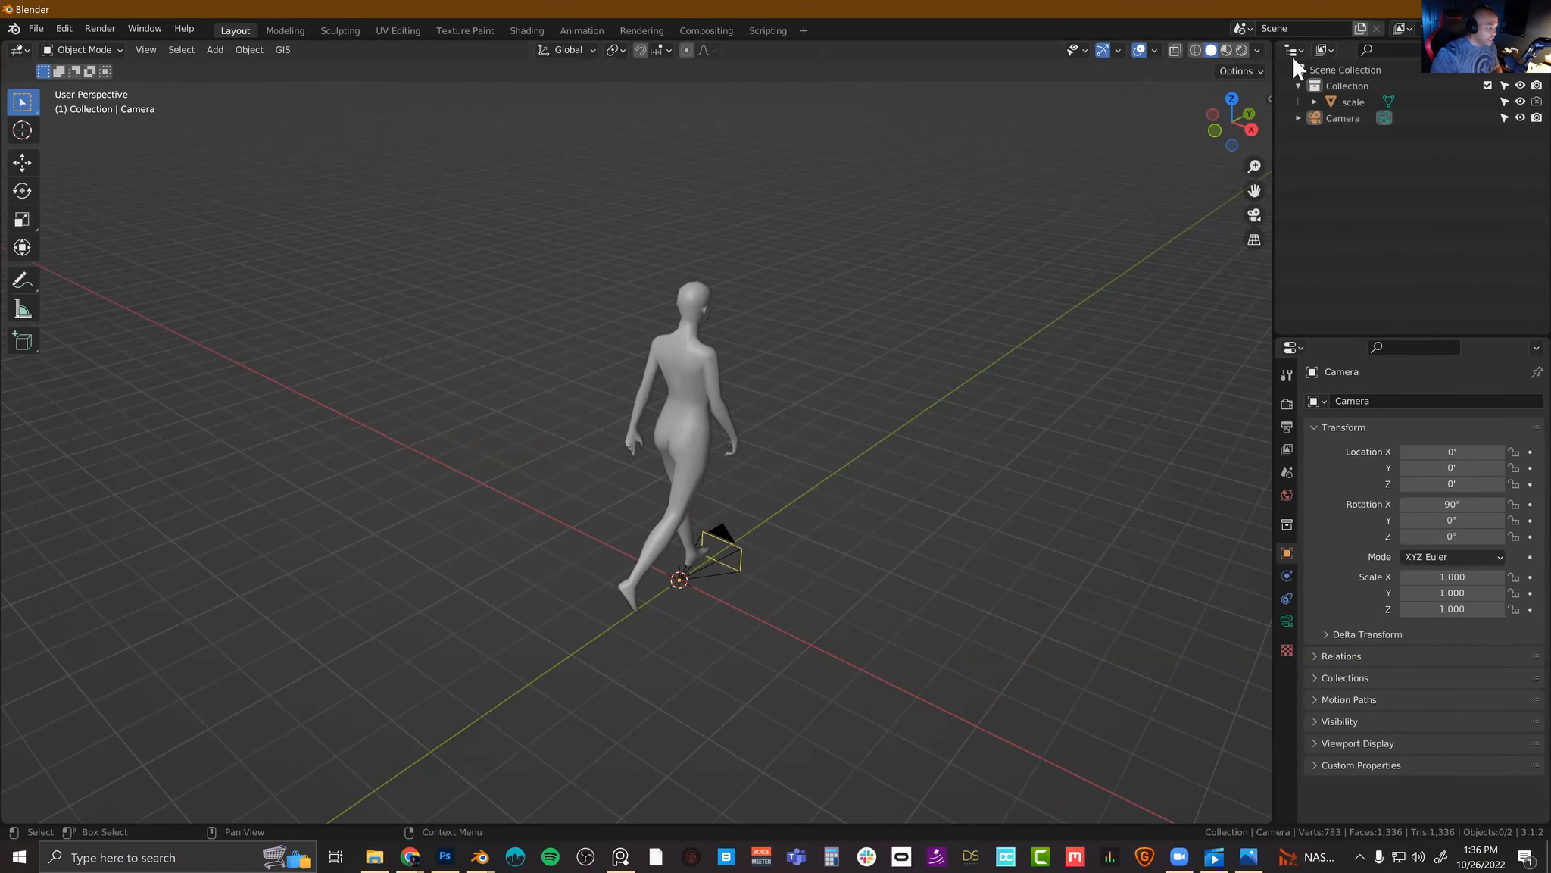
pyautogui.click(1290, 52)
pyautogui.click(1291, 52)
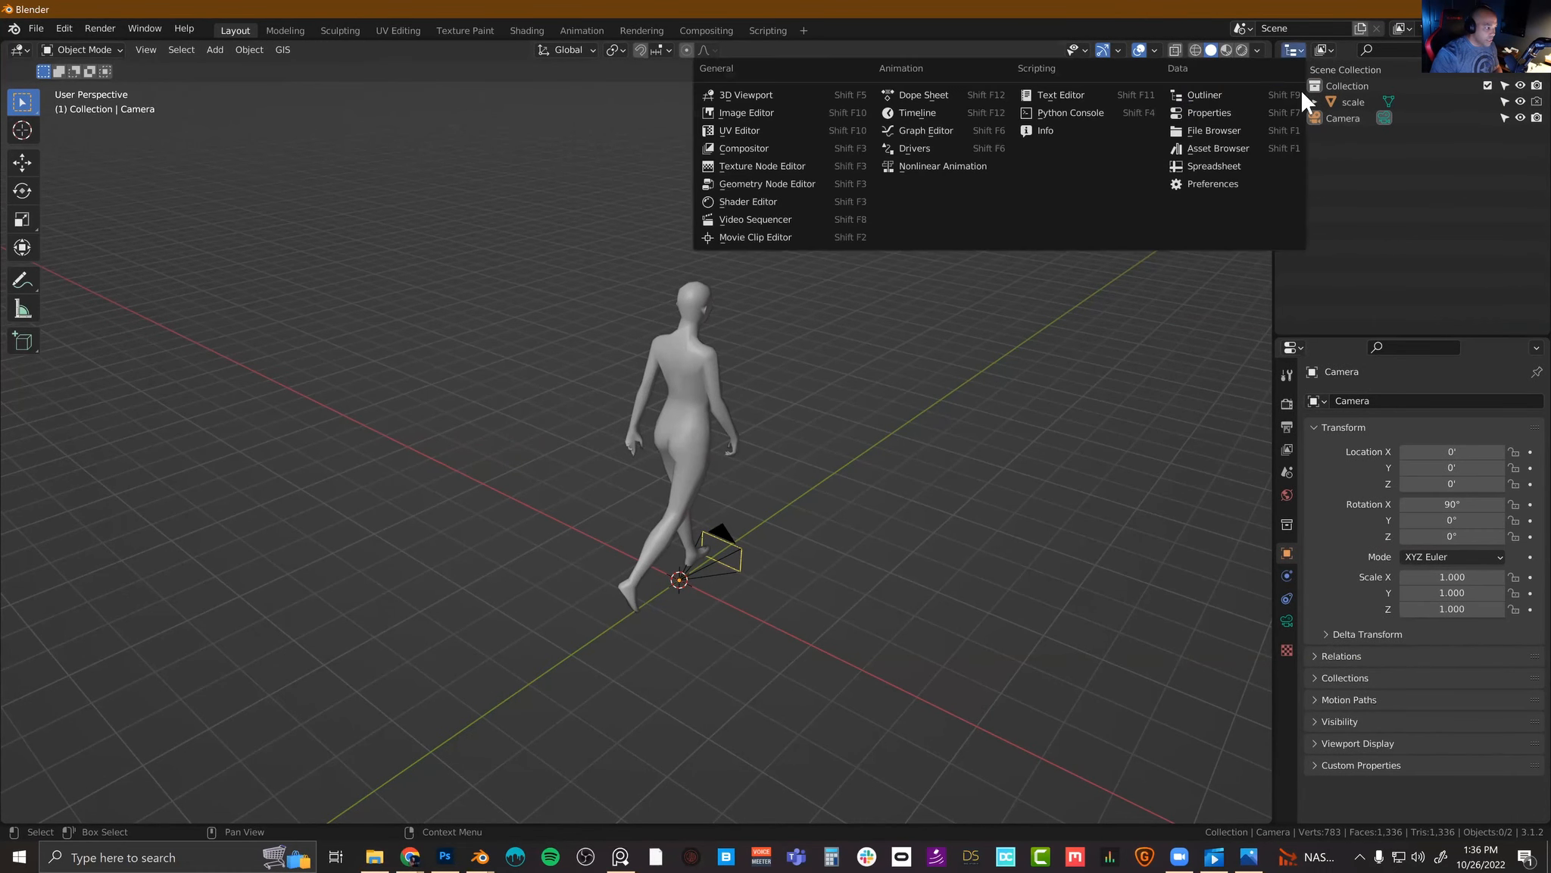
pyautogui.click(1293, 346)
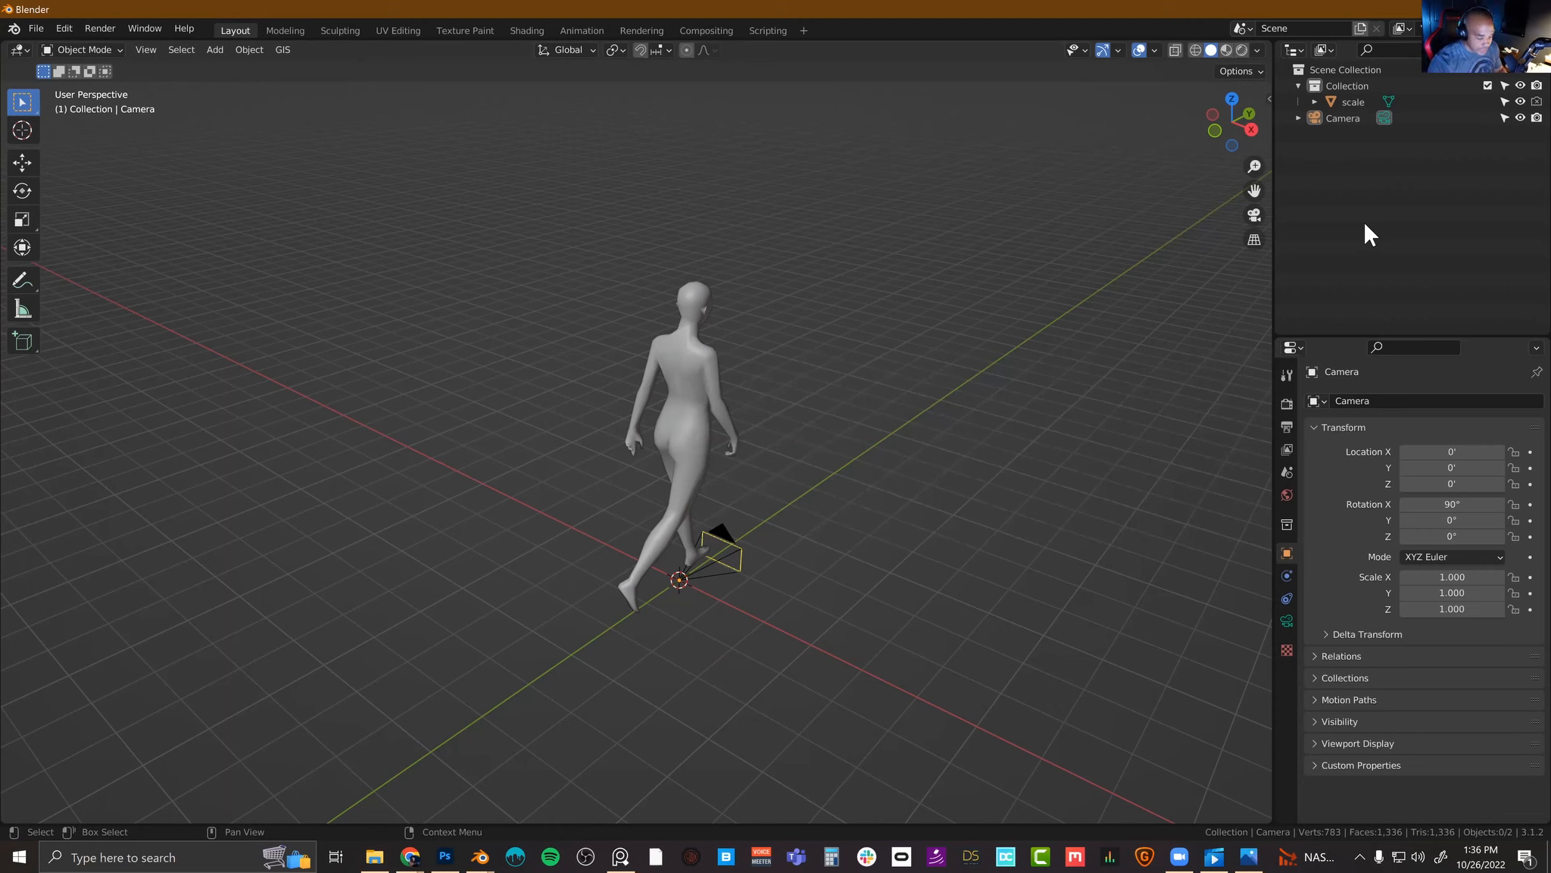
pyautogui.press('m')
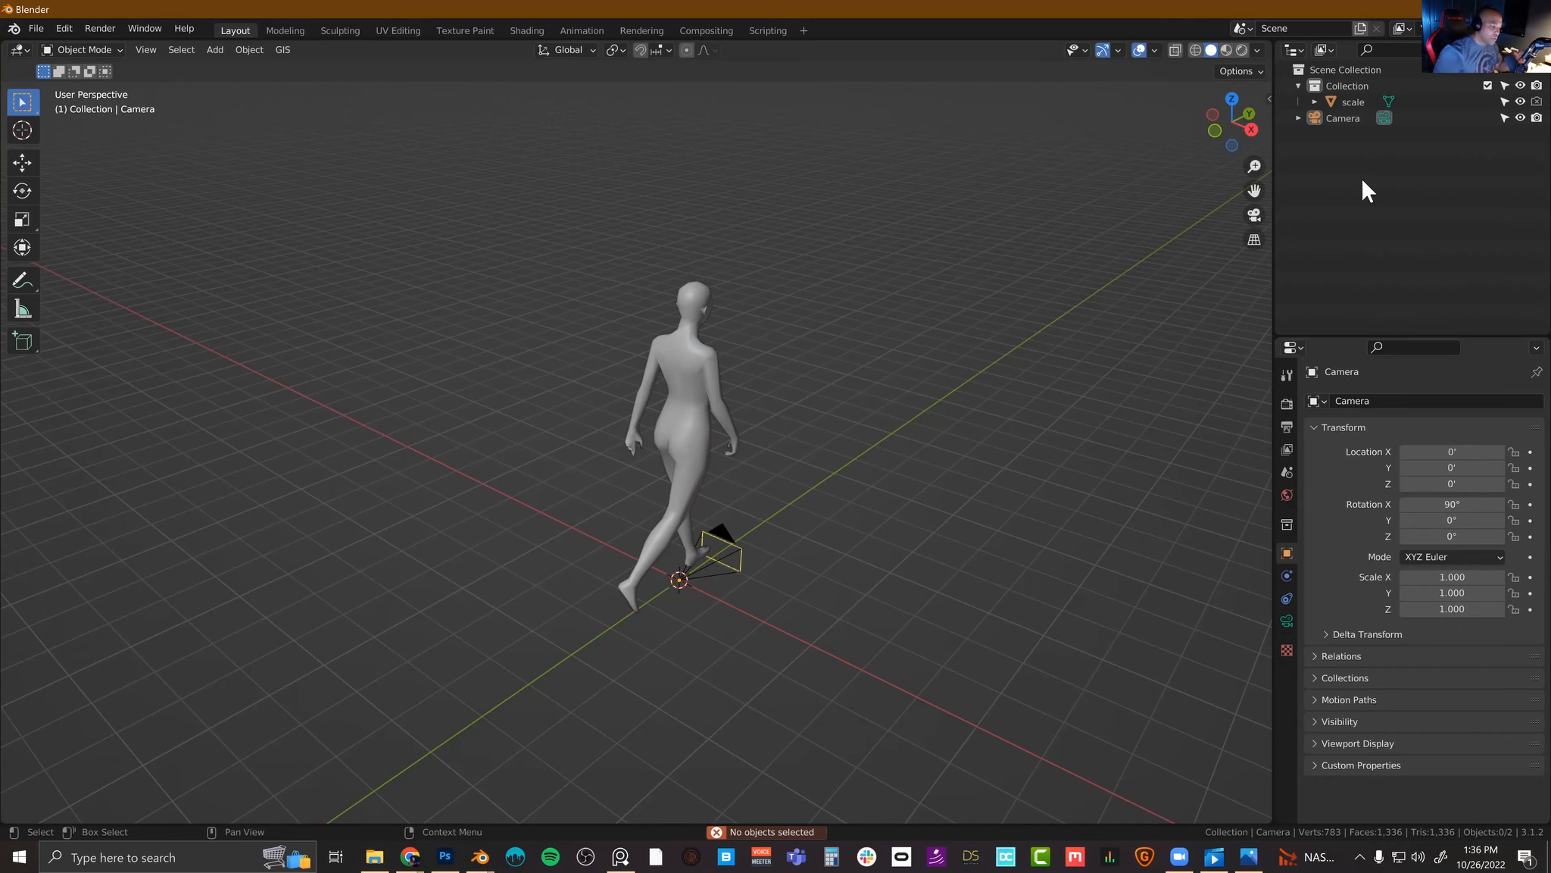
# Step: Select the human scale figure and examine it up close from several angles
pyautogui.click(668, 344)
pyautogui.scroll(5, 556, 336)
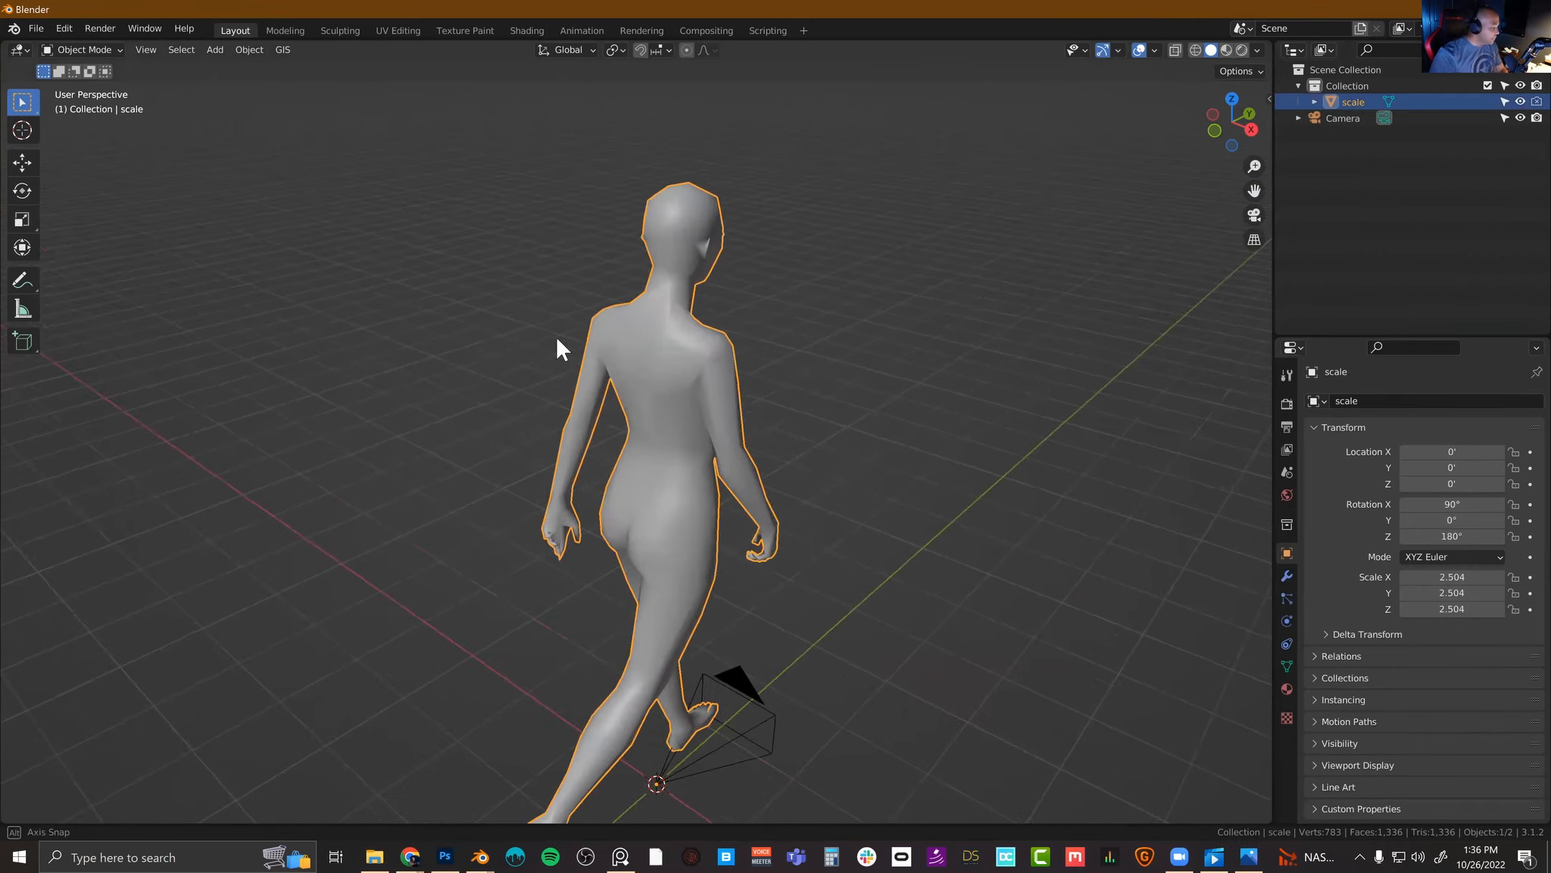
pyautogui.press('KP_Decimal')
pyautogui.moveTo(614, 338); pyautogui.dragTo(562, 339, button='middle')
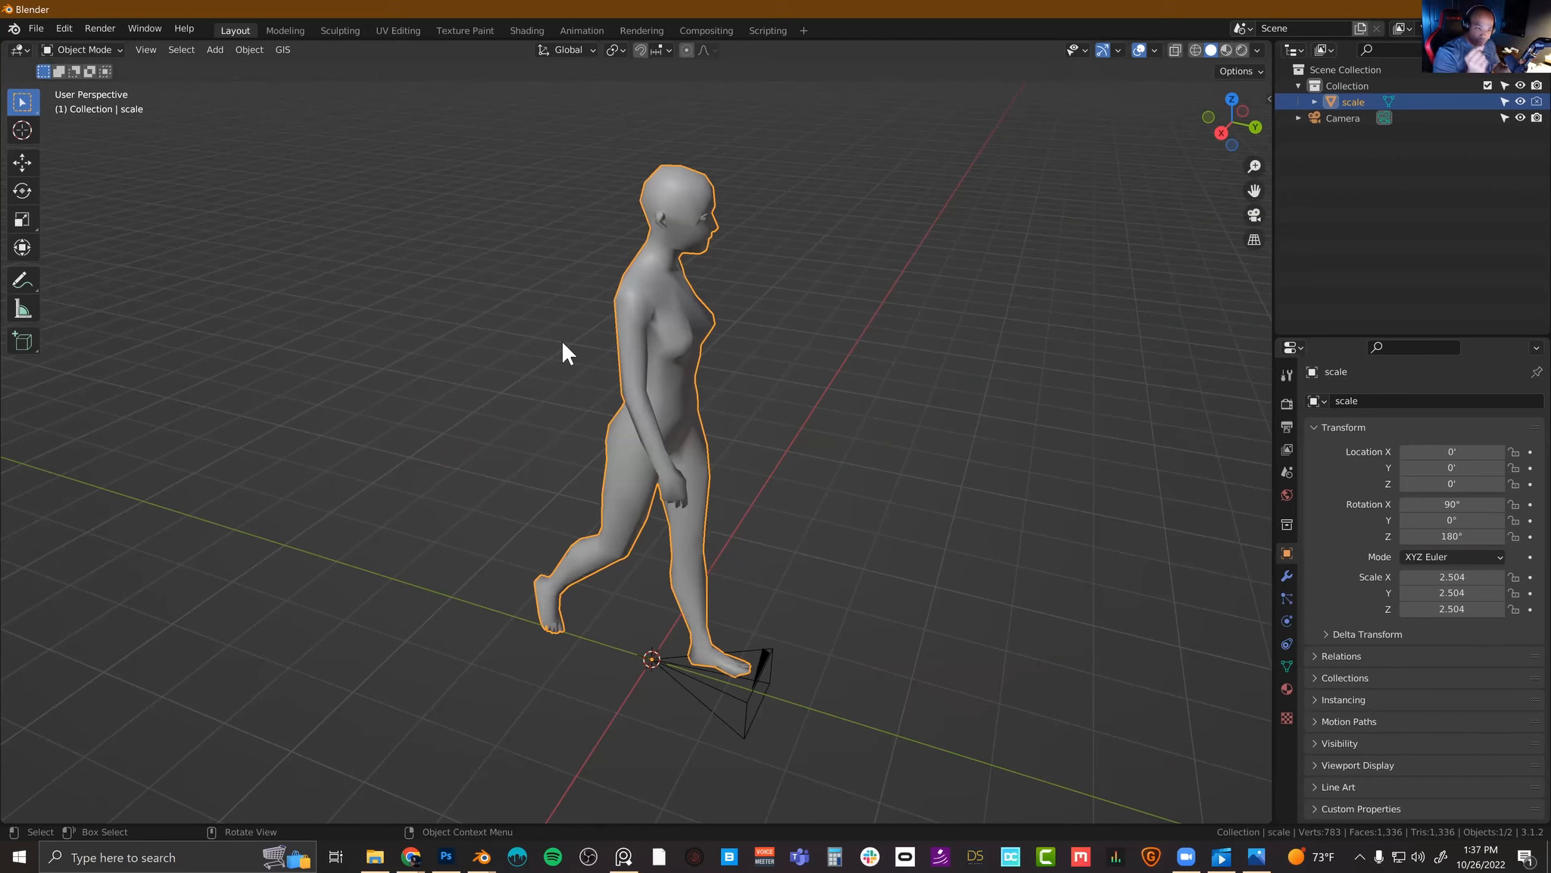
pyautogui.moveTo(749, 359); pyautogui.dragTo(761, 392, button='middle')
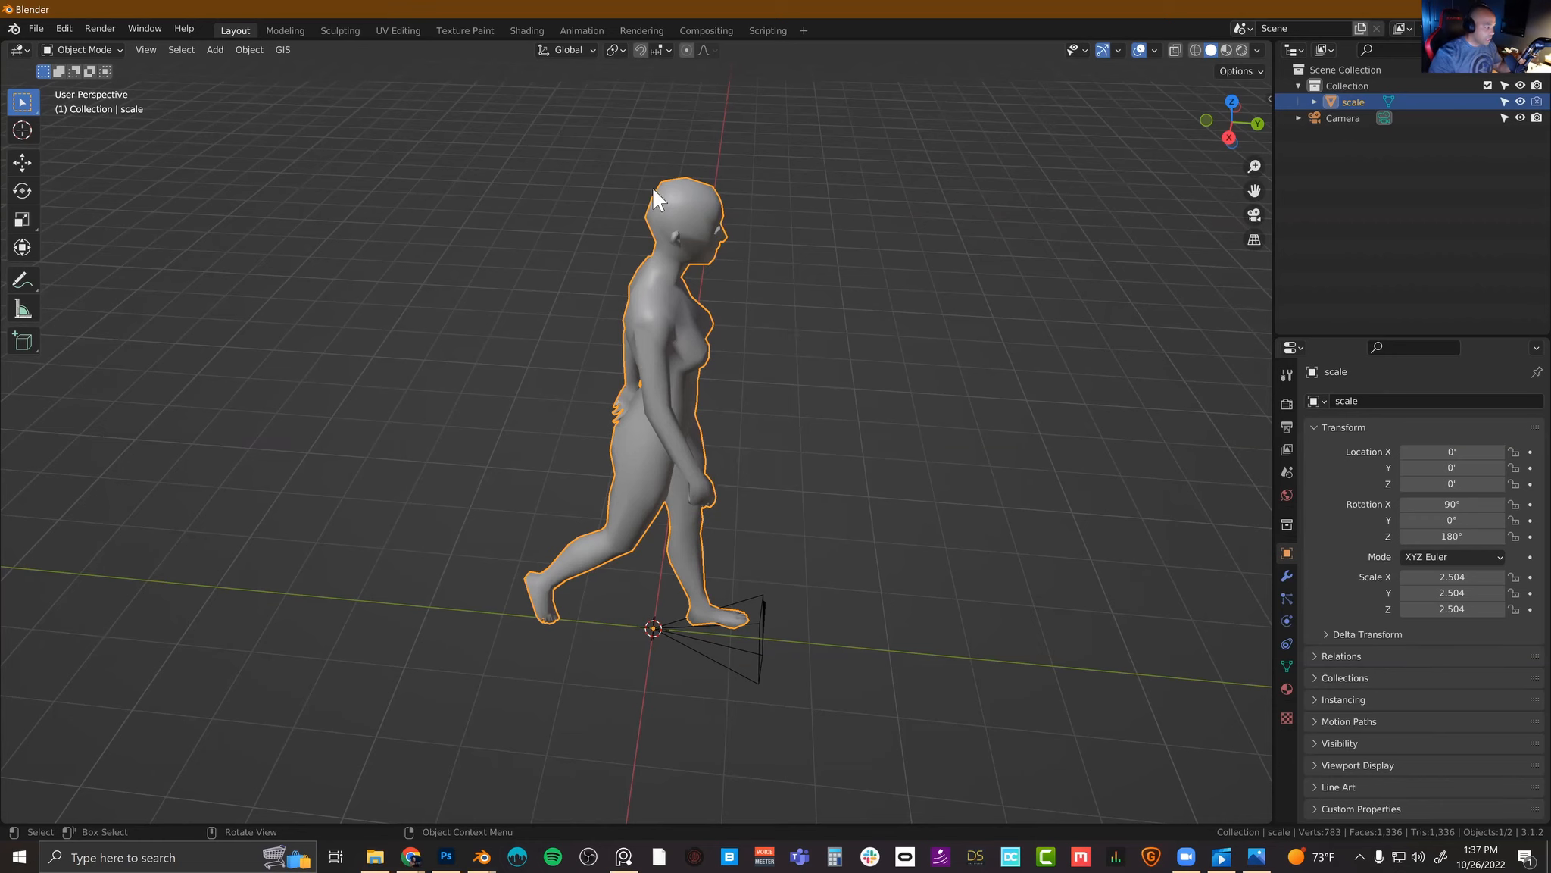
pyautogui.moveTo(591, 225); pyautogui.dragTo(681, 376, button='middle')
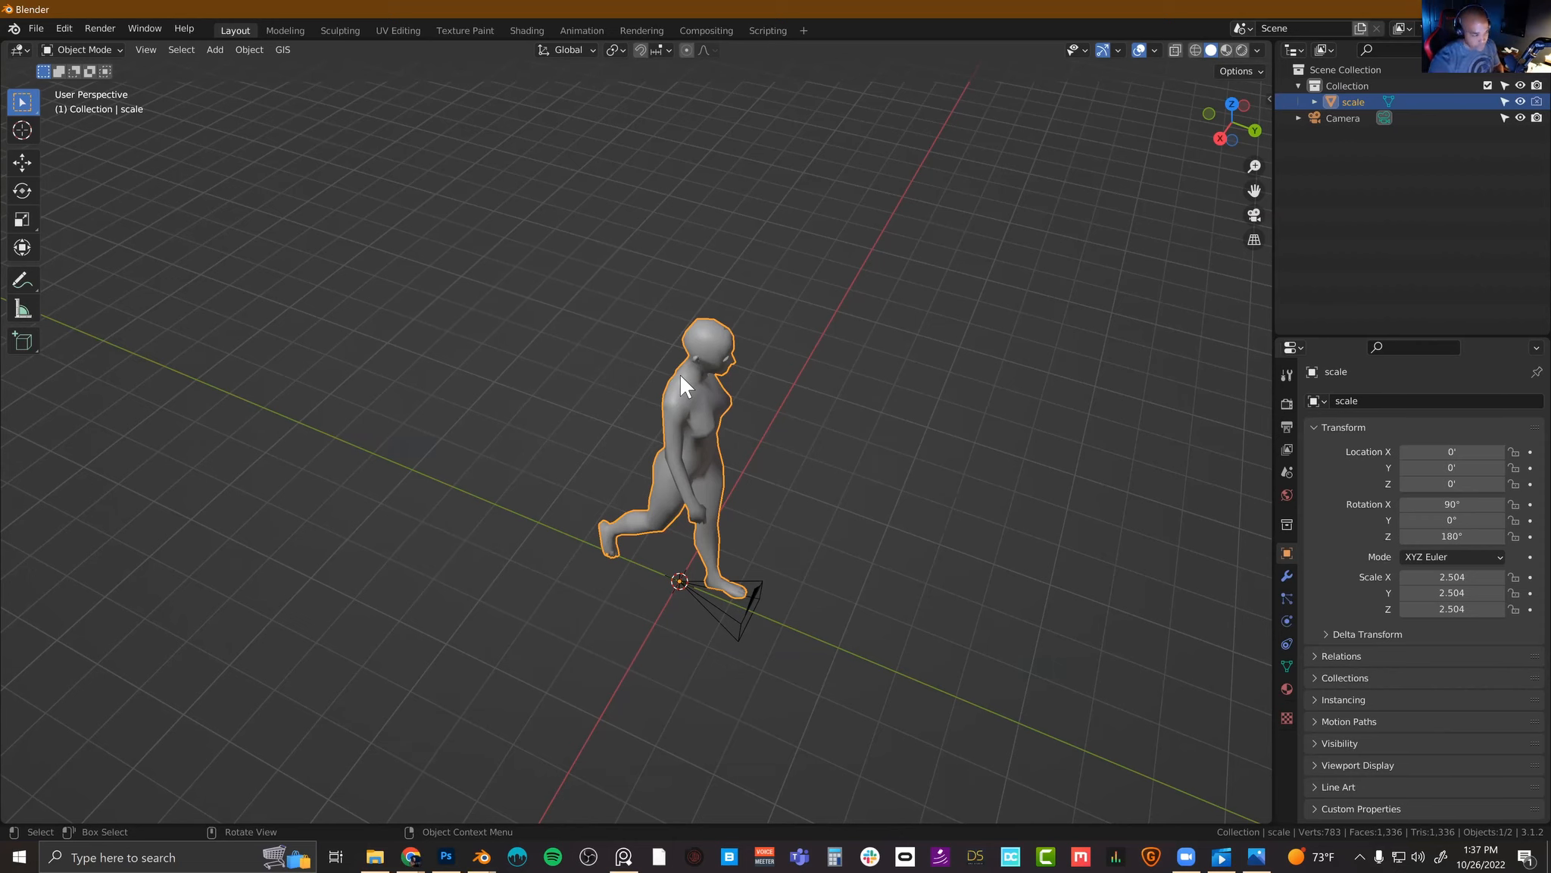
pyautogui.moveTo(677, 386); pyautogui.dragTo(713, 419, button='middle')
pyautogui.scroll(3, 658, 389)
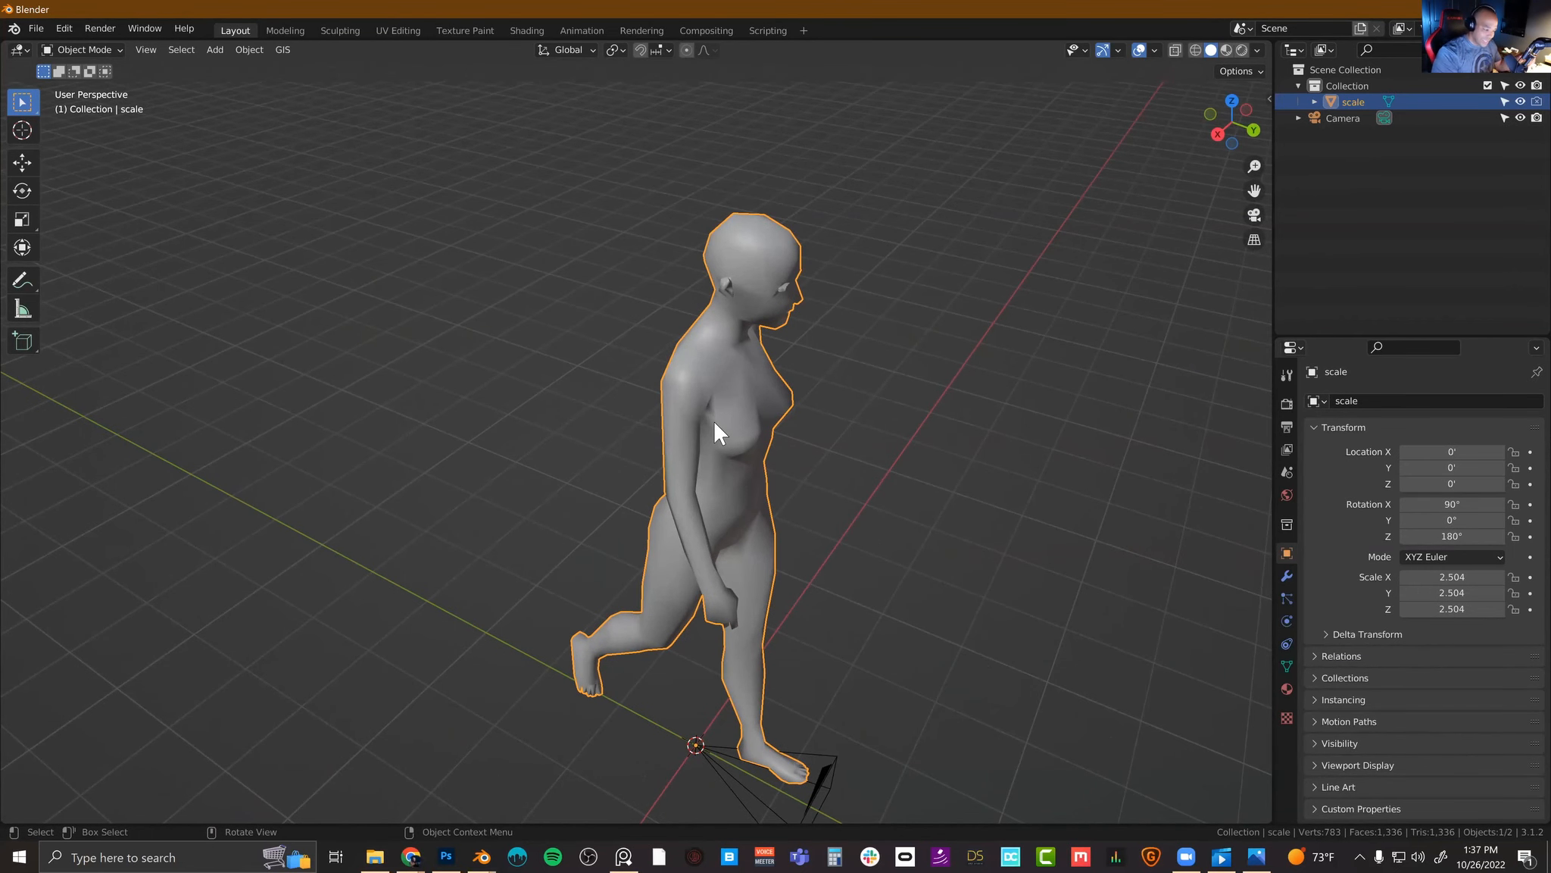
pyautogui.moveTo(714, 419); pyautogui.dragTo(691, 407, button='middle')
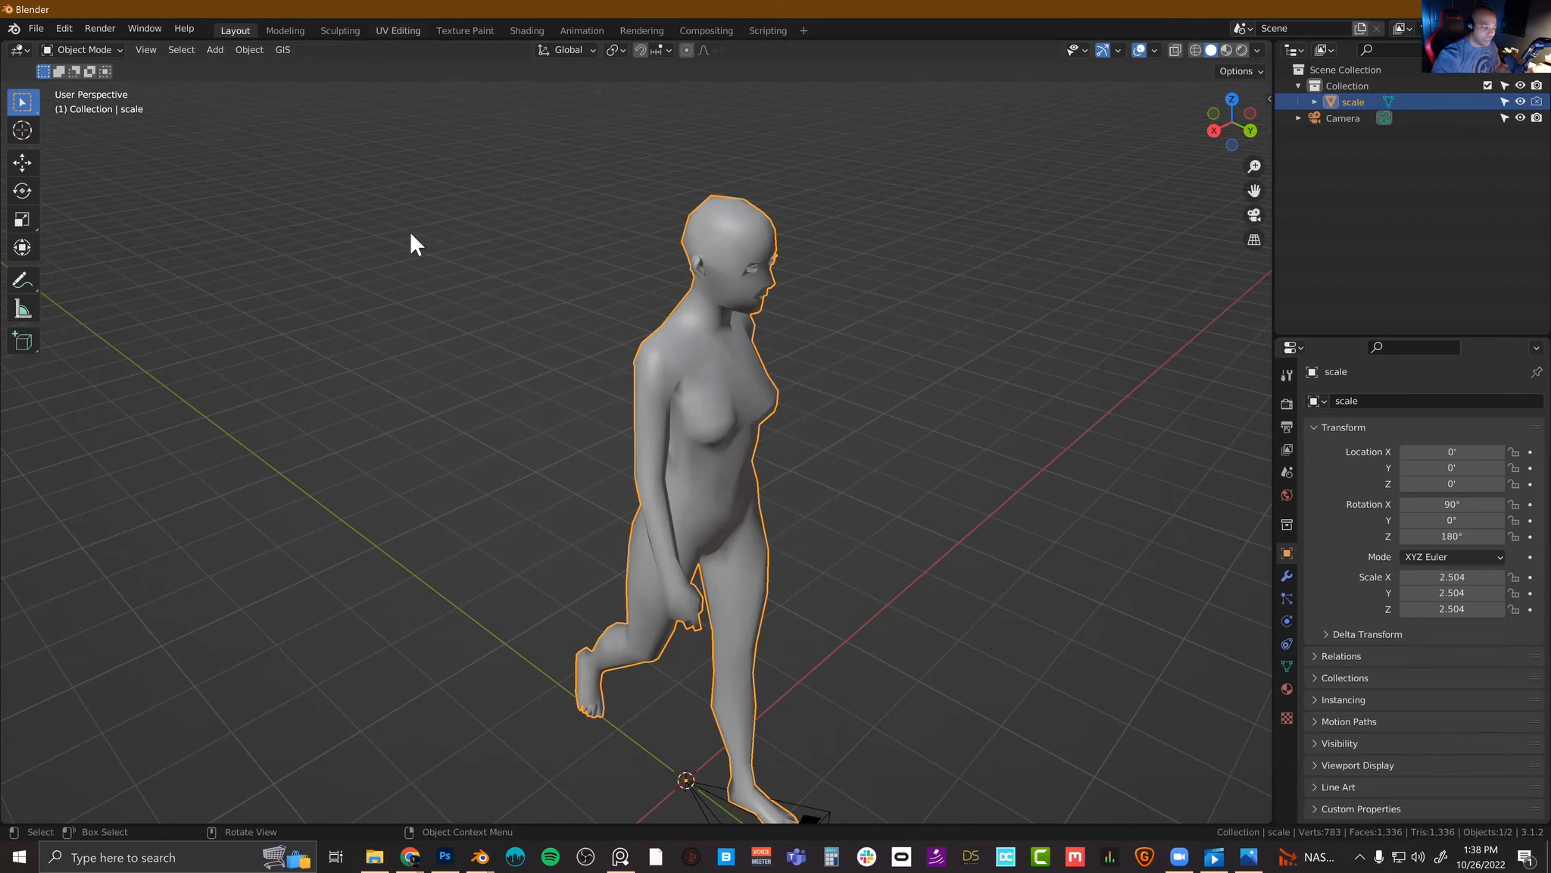
# Step: Switch to the UV Editing workspace and return the scale figure to Object Mode
pyautogui.scroll(3, 778, 419)
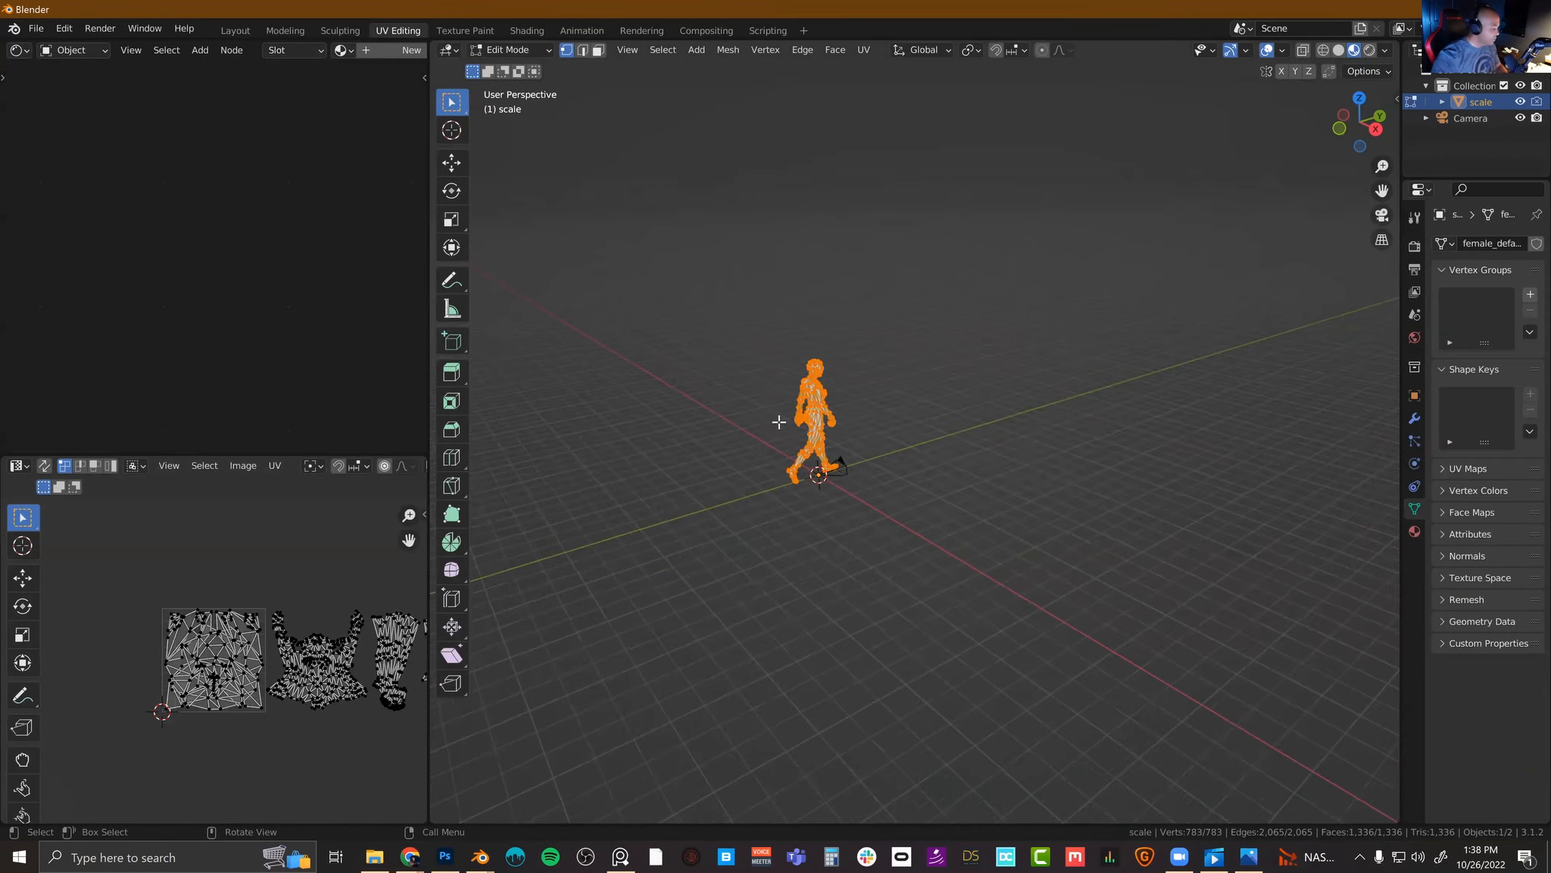
pyautogui.press('Tab')
pyautogui.moveTo(773, 420); pyautogui.dragTo(906, 421, button='middle')
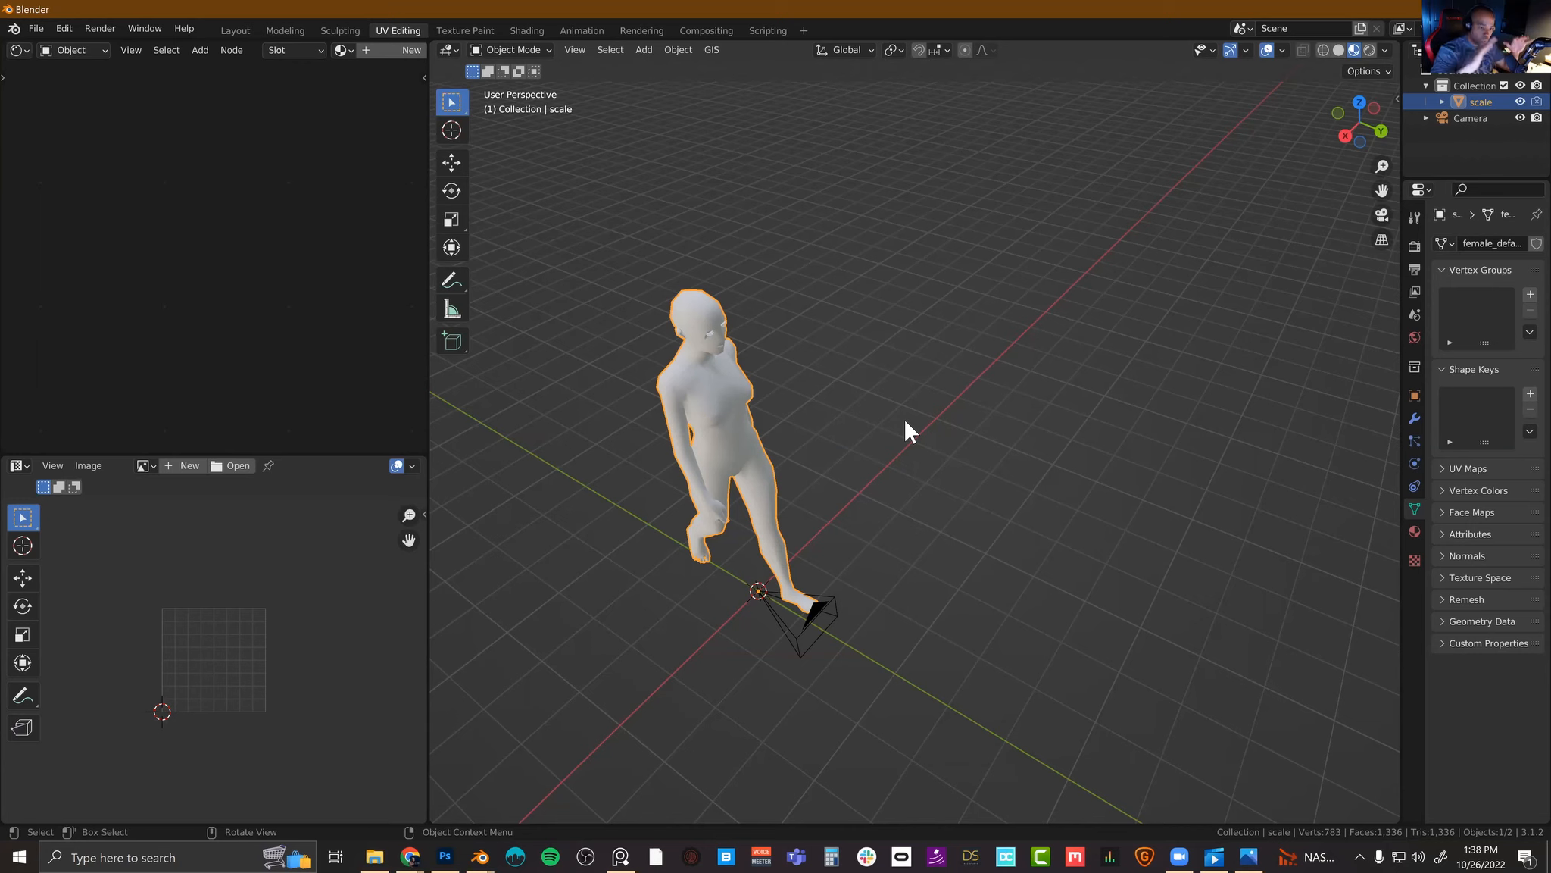
pyautogui.moveTo(905, 422); pyautogui.dragTo(894, 417, button='middle')
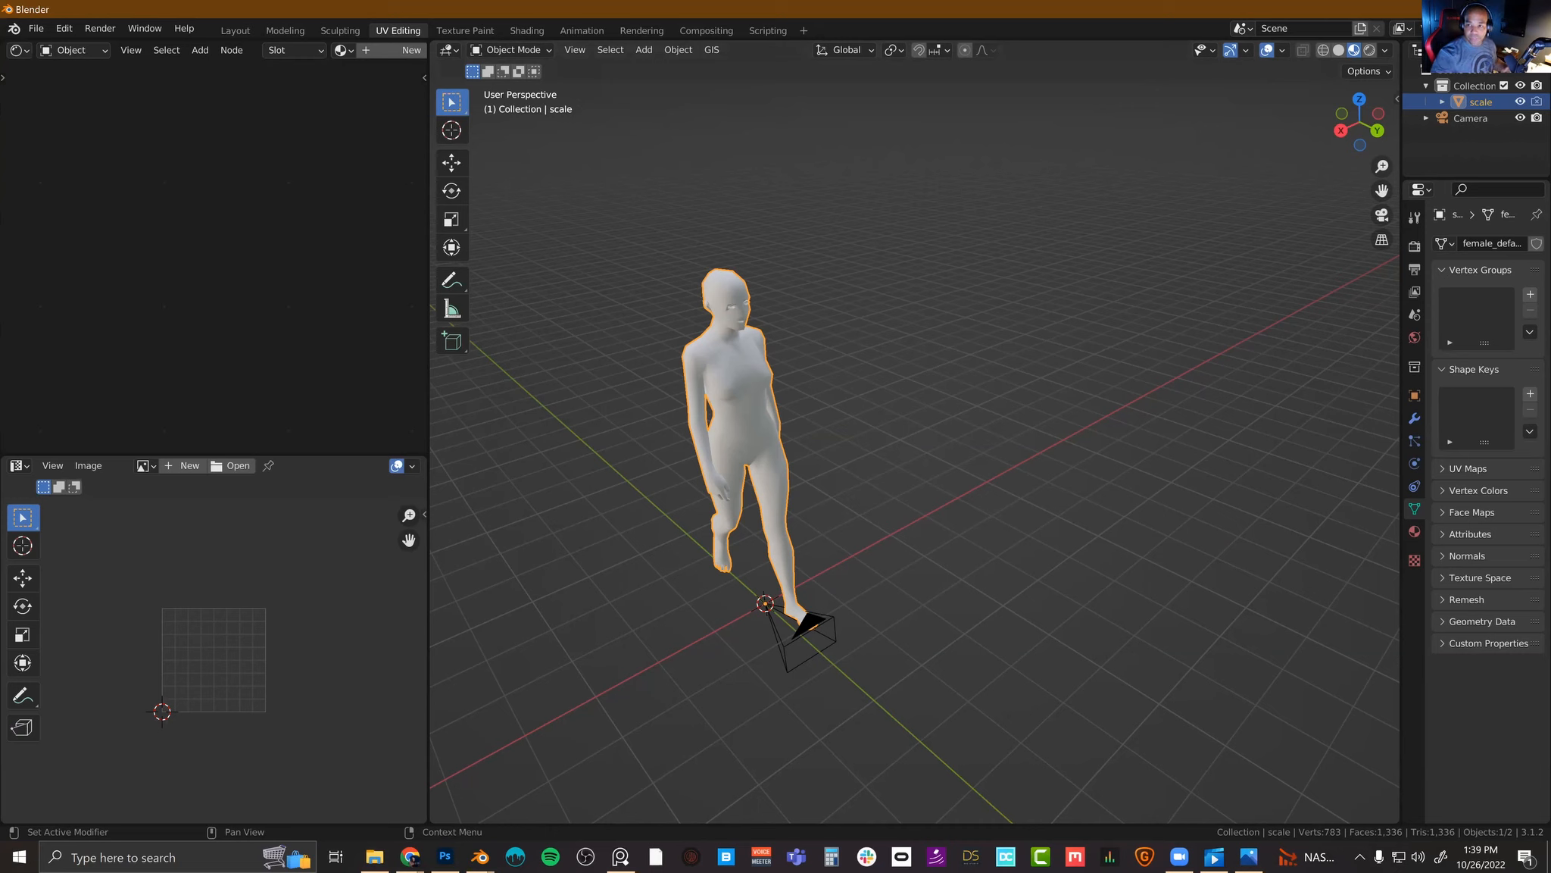
pyautogui.click(410, 856)
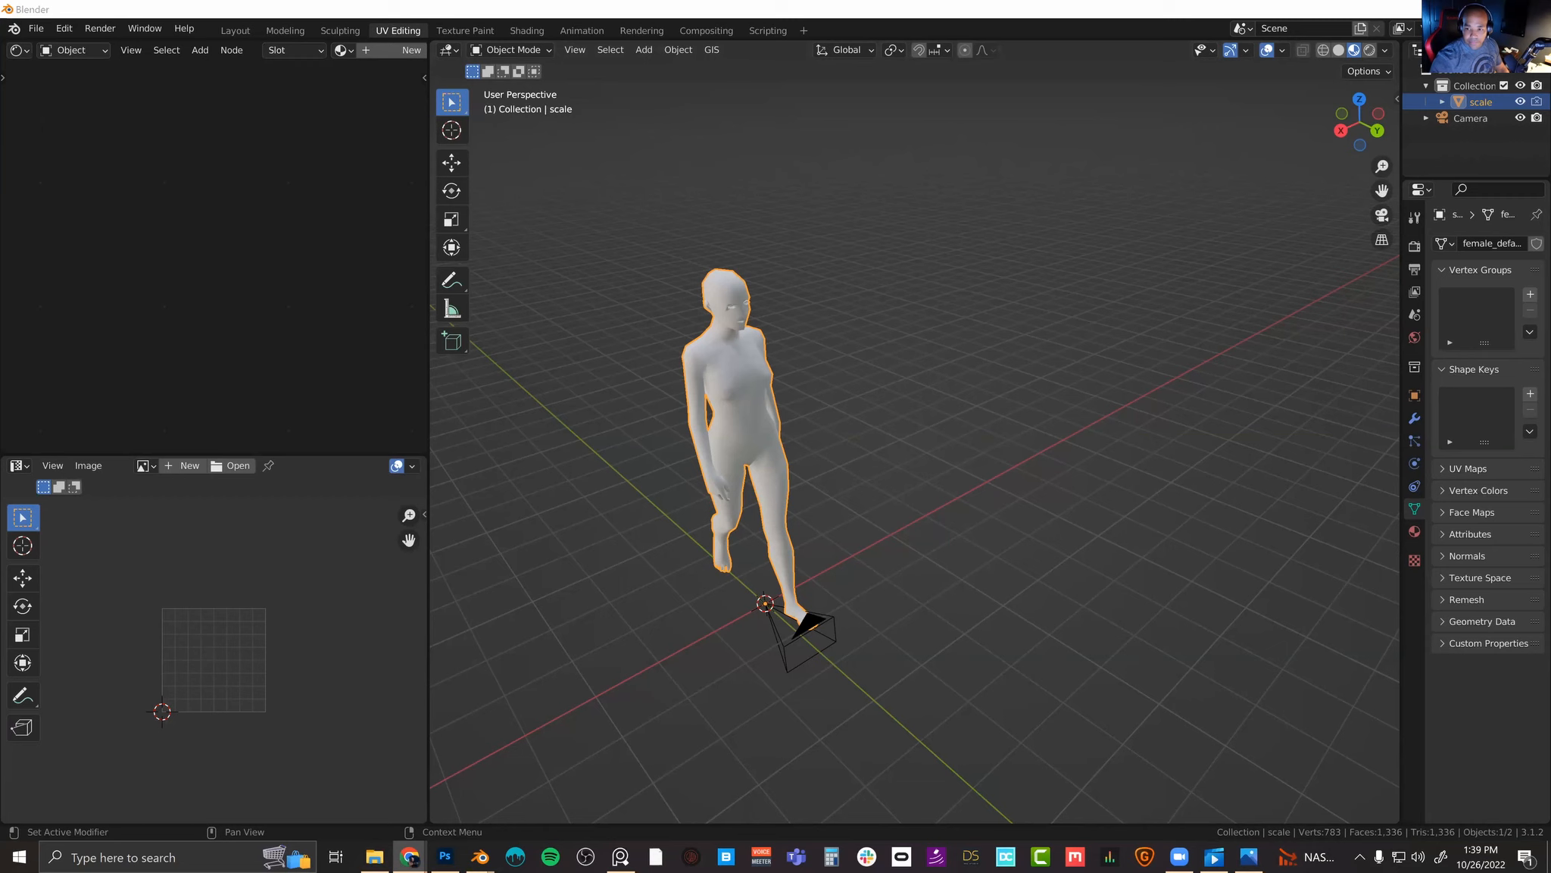
pyautogui.click(917, 394)
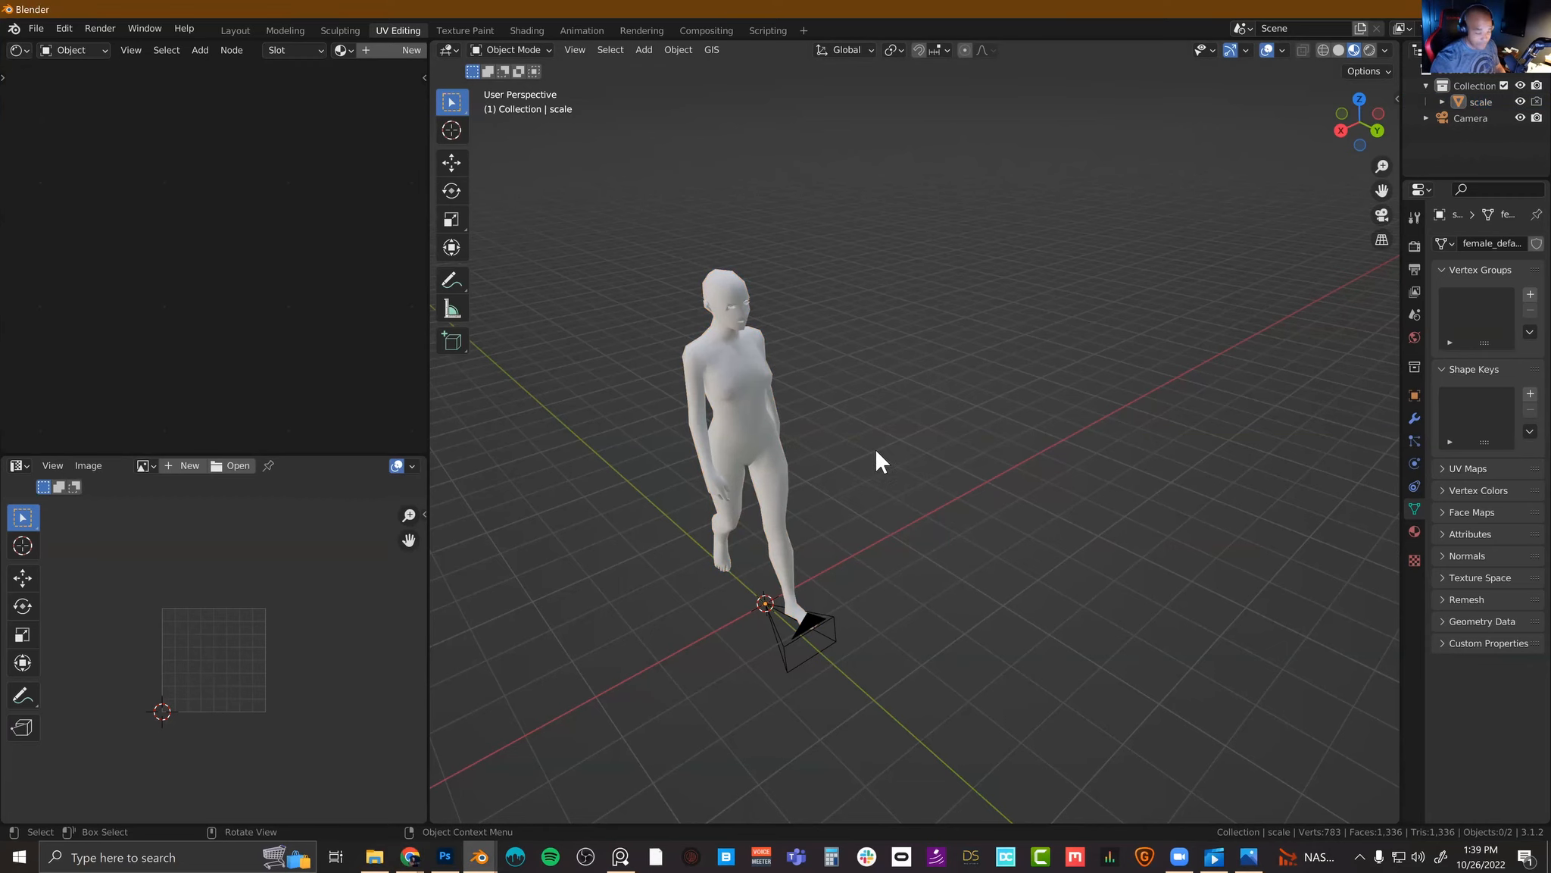
pyautogui.click(725, 432)
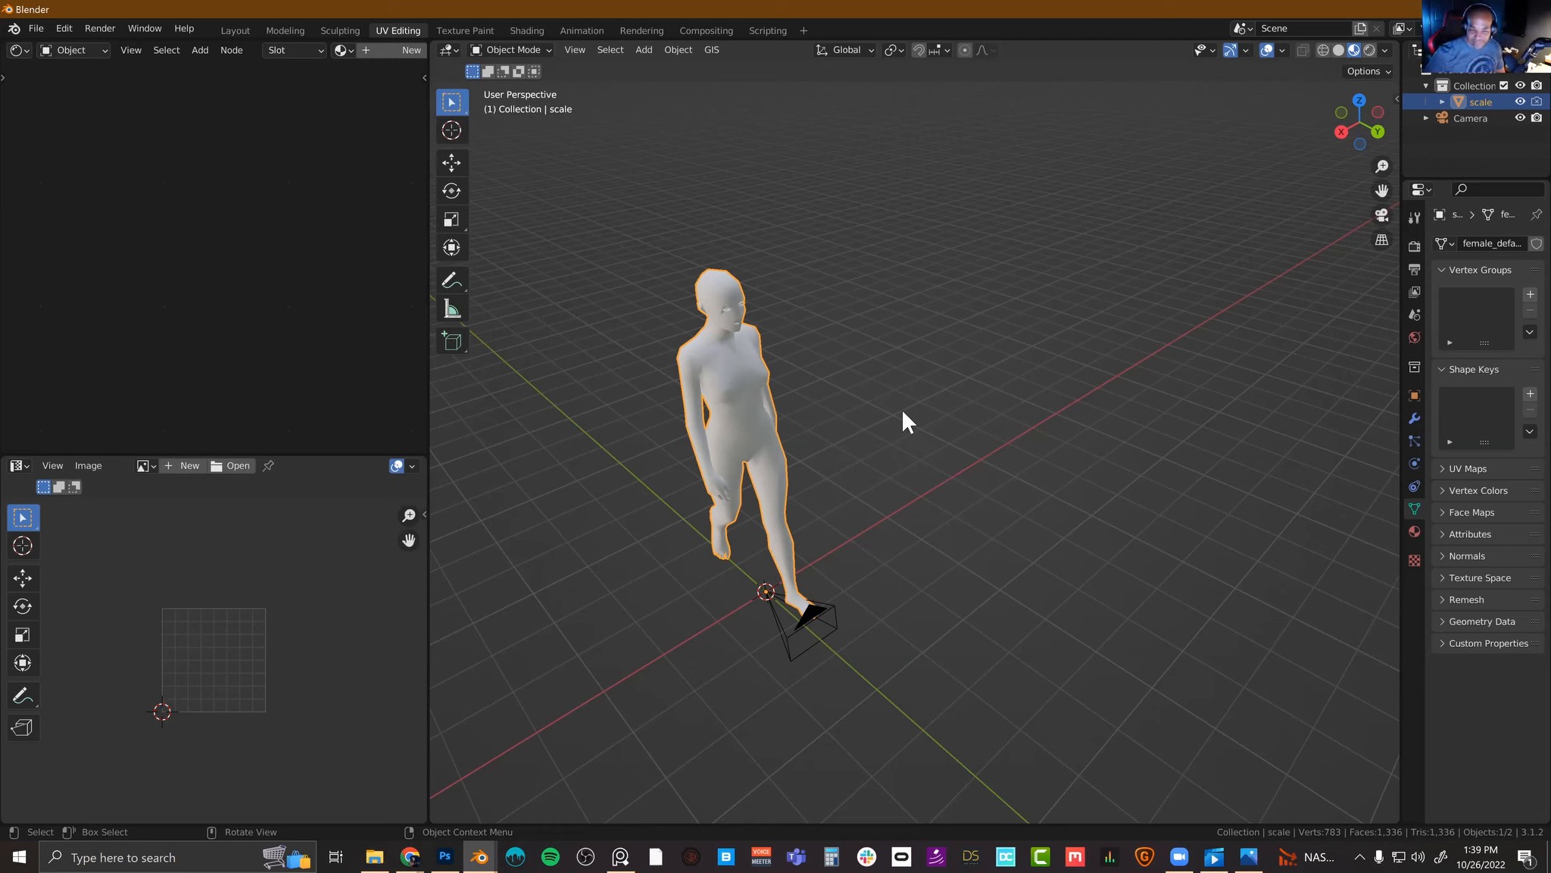
pyautogui.click(801, 392)
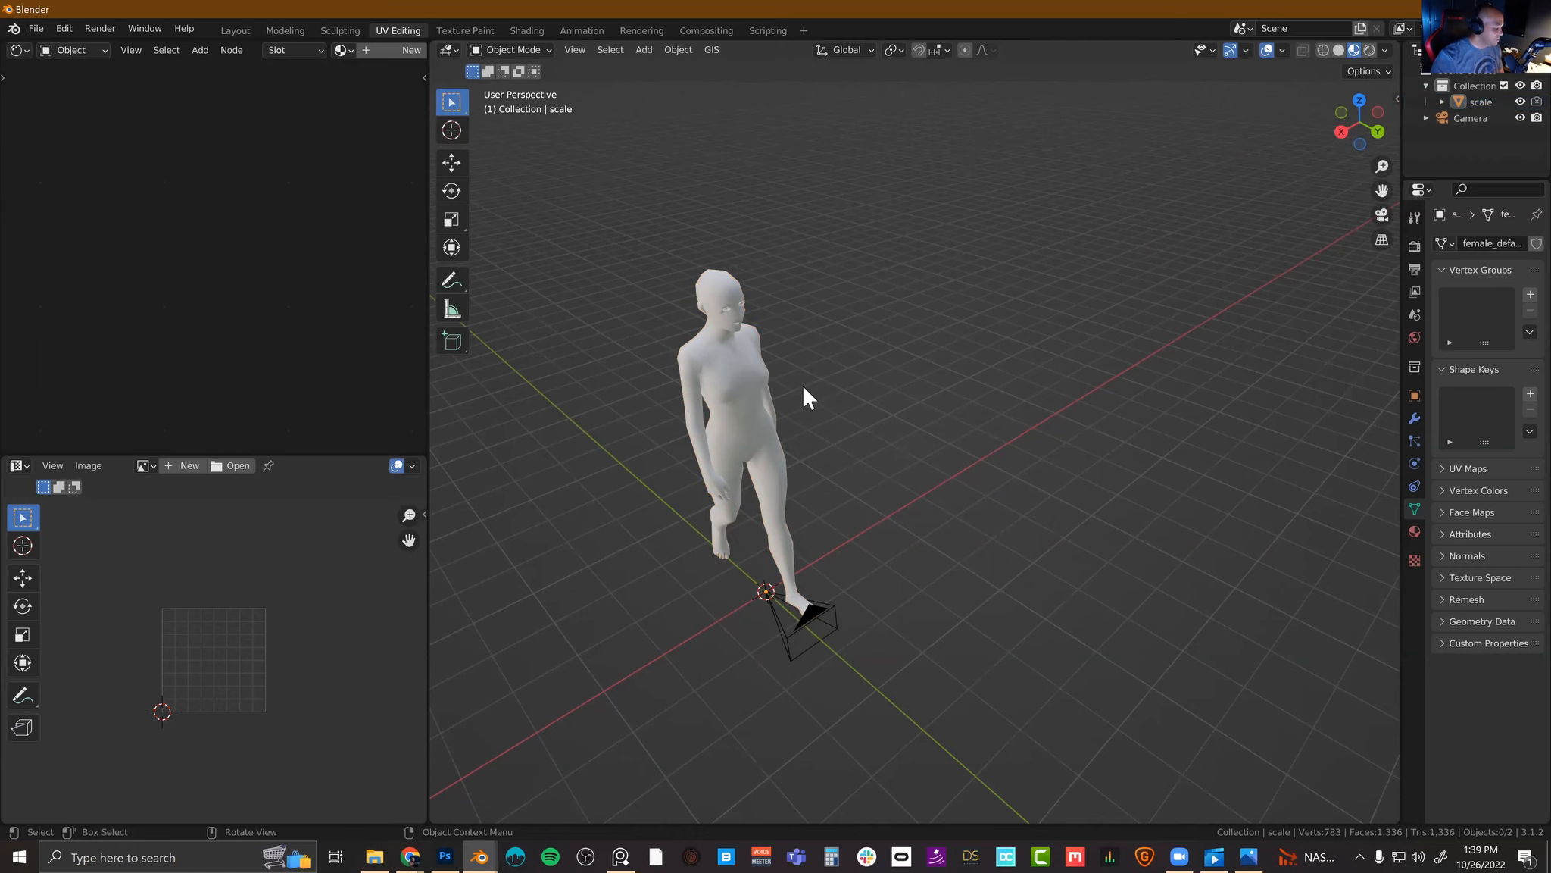
pyautogui.moveTo(762, 368); pyautogui.dragTo(749, 358, button='middle')
pyautogui.click(749, 359)
pyautogui.click(879, 471)
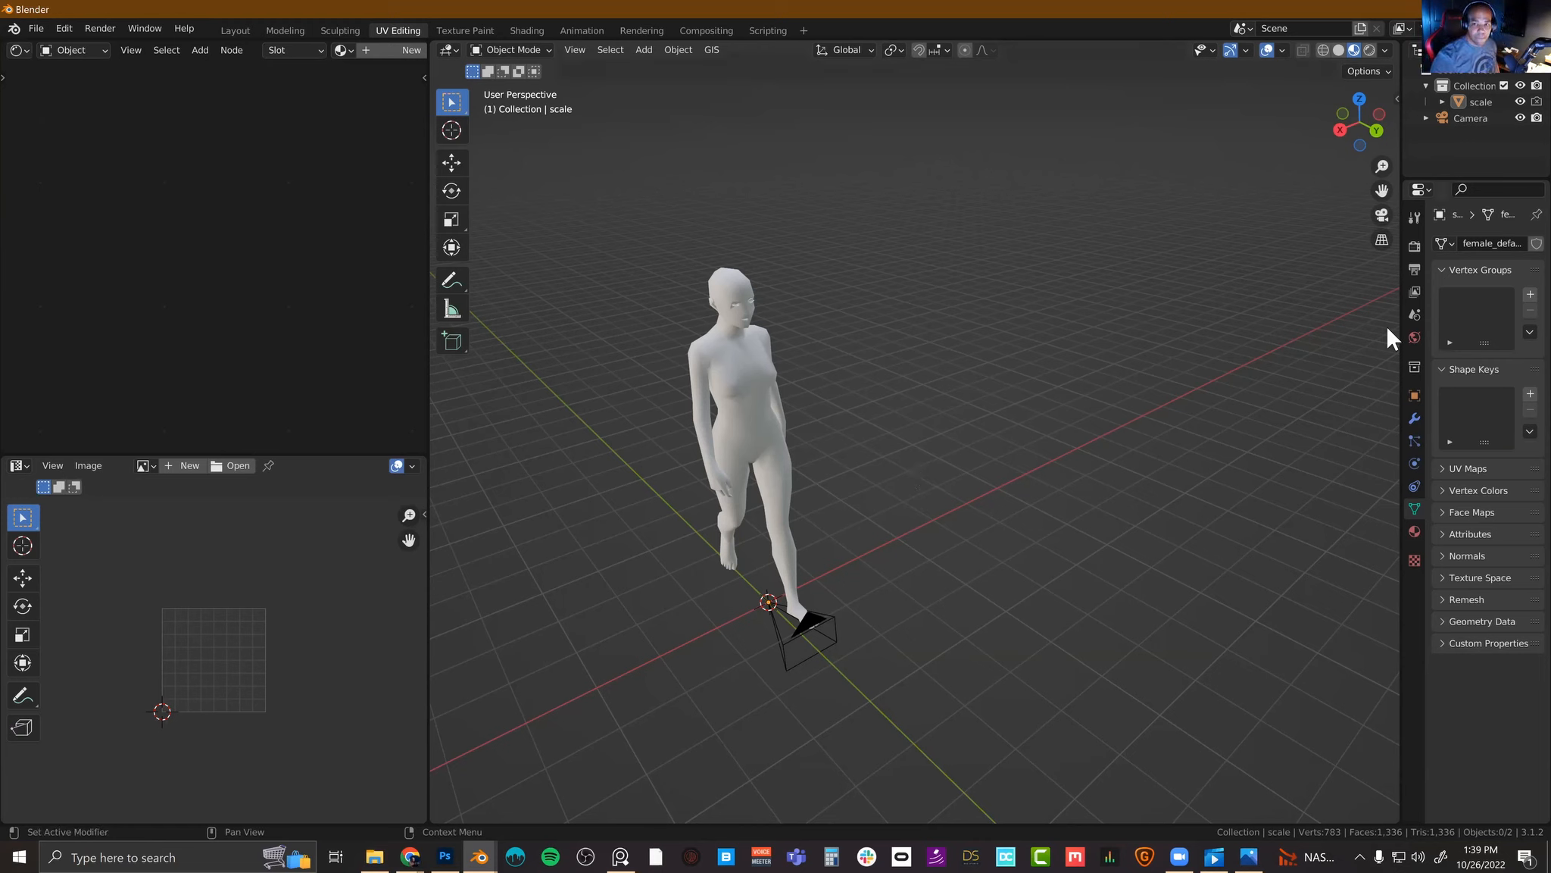
pyautogui.moveTo(872, 390); pyautogui.dragTo(936, 367, button='middle')
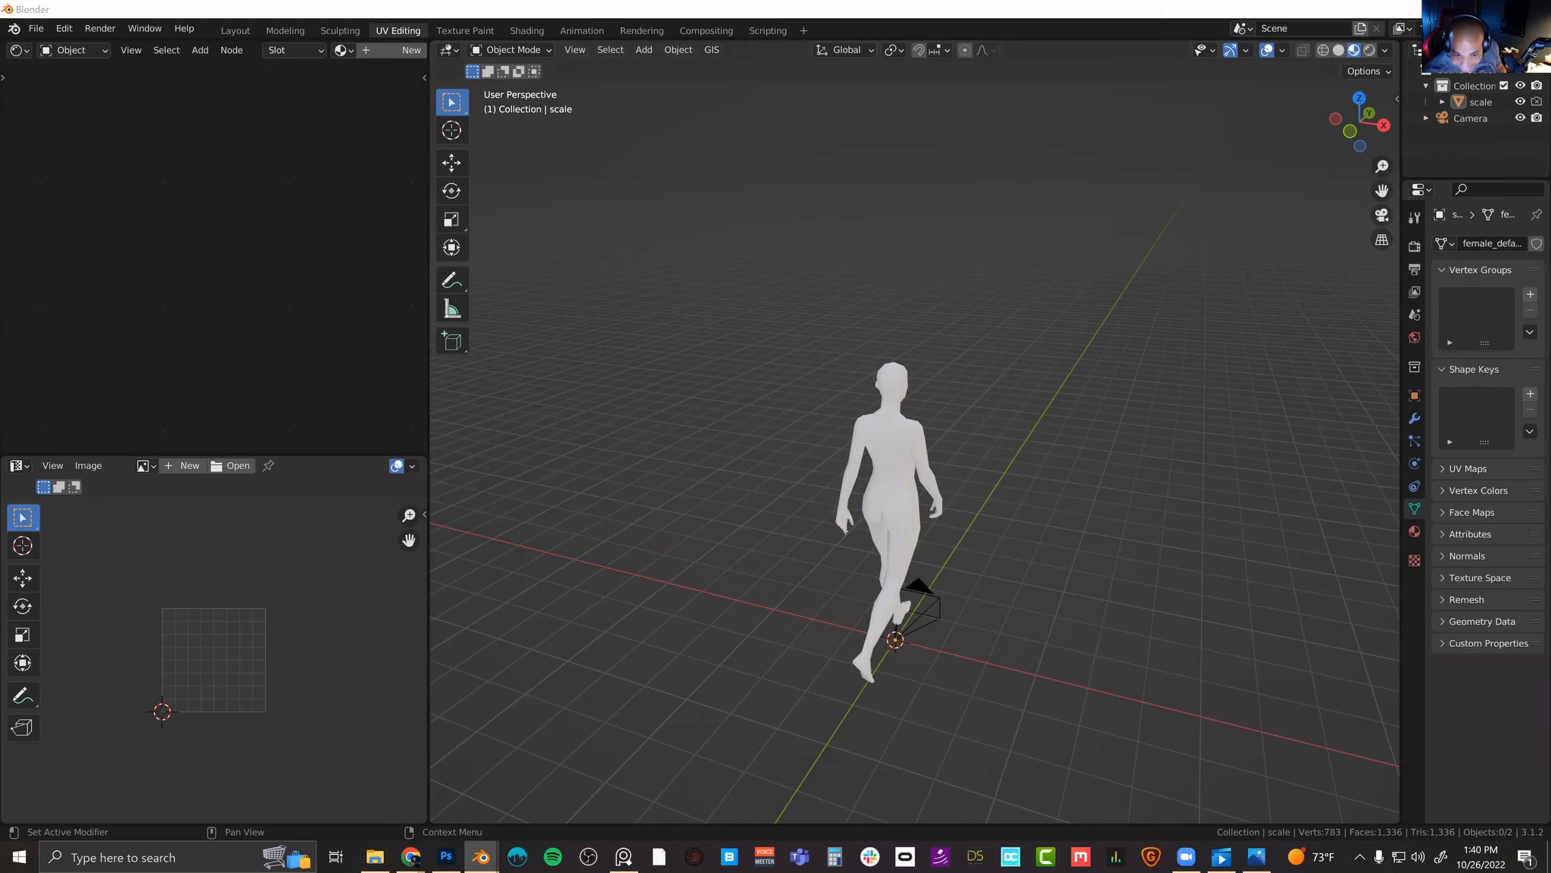
# Step: Select the human scale figure in the 3D viewport
pyautogui.click(1033, 588)
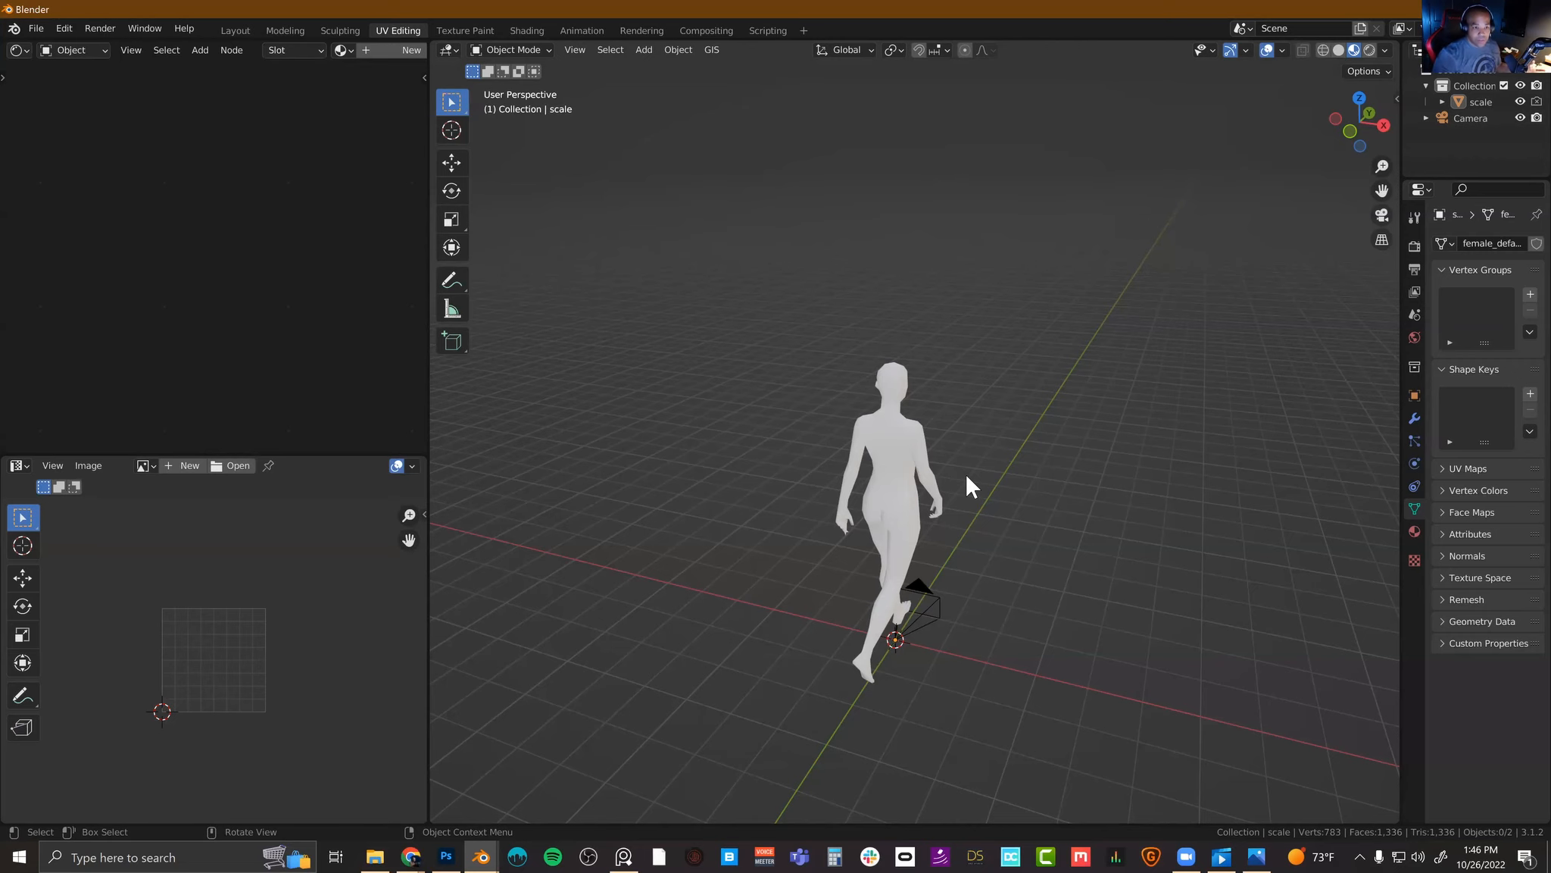
pyautogui.click(910, 444)
pyautogui.moveTo(1012, 423)
pyautogui.mouseDown(button='middle')
pyautogui.moveTo(1023, 447)
pyautogui.moveTo(1002, 446)
pyautogui.mouseUp(button='middle')
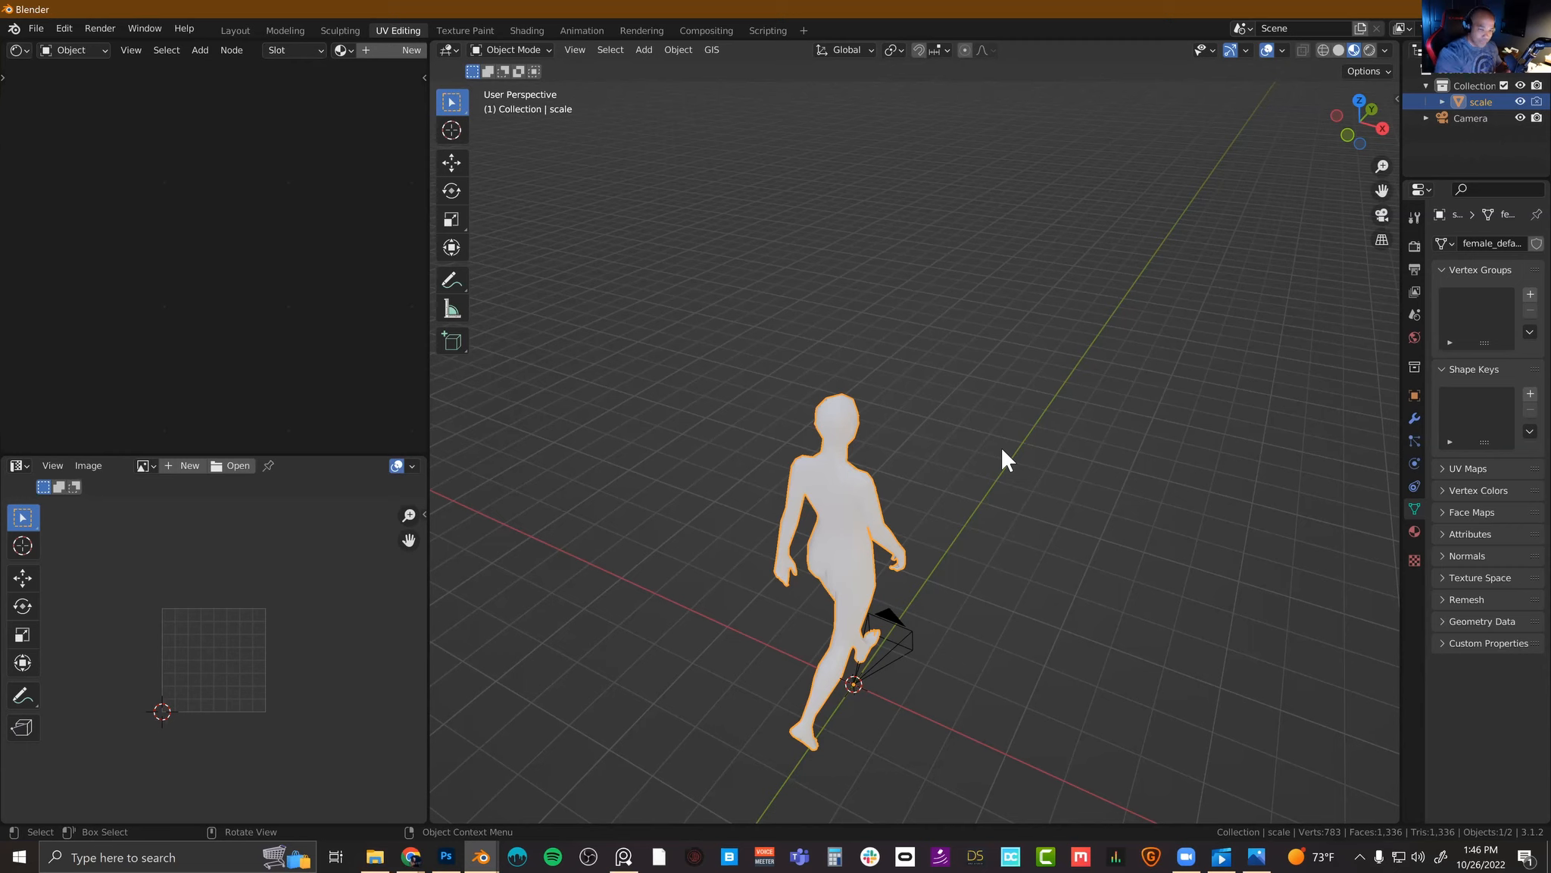
# Step: Try replacing the scale figure and camera with a new cube, then undo the cube and the deletion
pyautogui.keyDown('shift'); pyautogui.click(900, 634); pyautogui.keyUp('shift')
pyautogui.press('Delete')
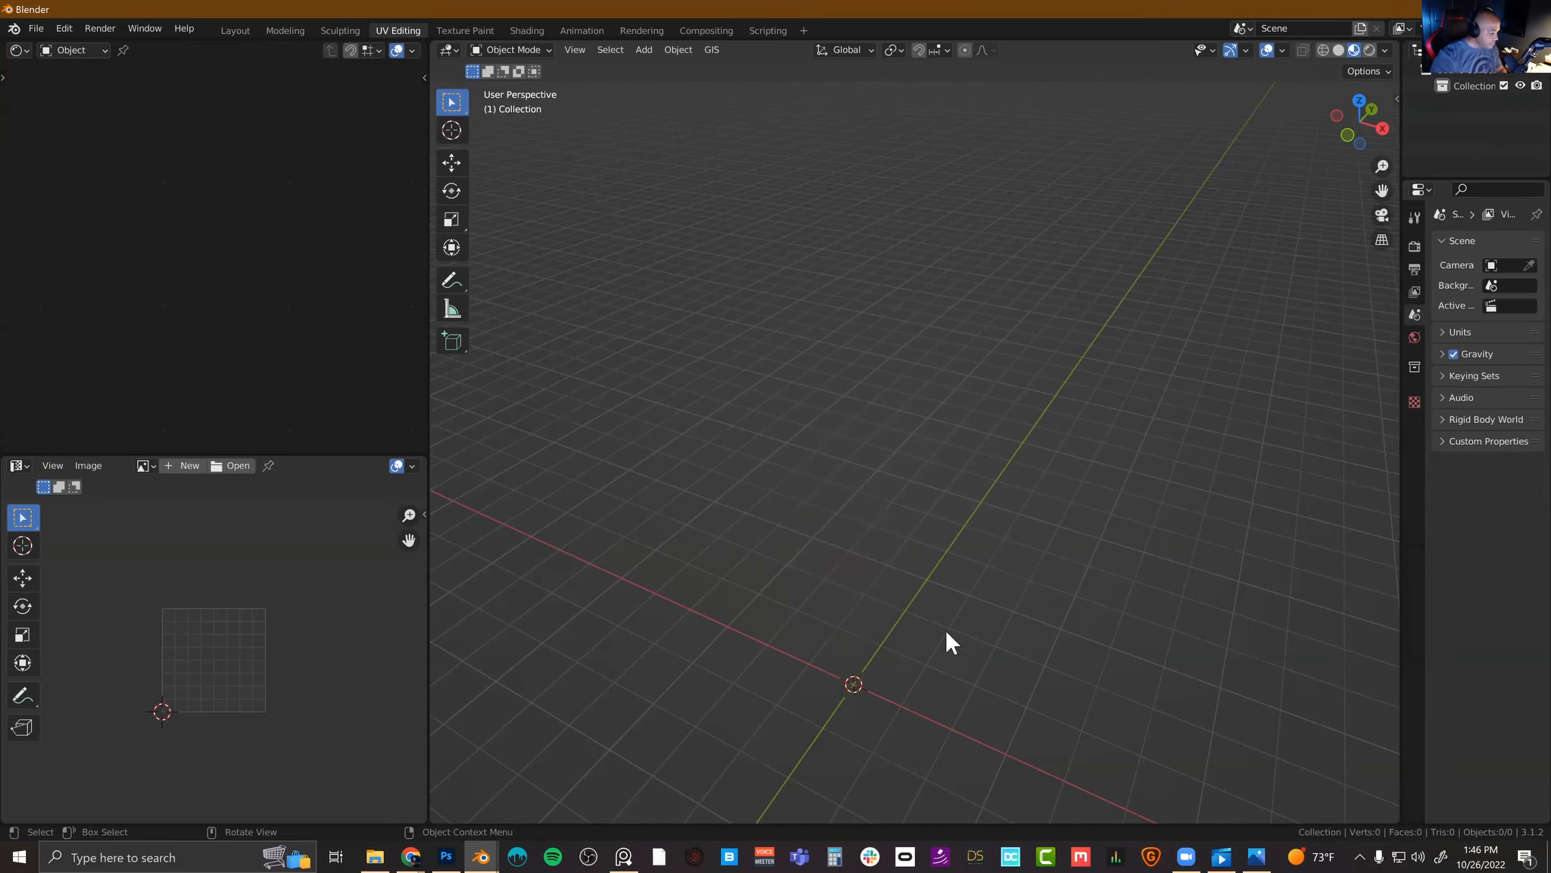
pyautogui.hotkey('shift', 'a')
pyautogui.moveTo(884, 476)
pyautogui.click(1001, 94)
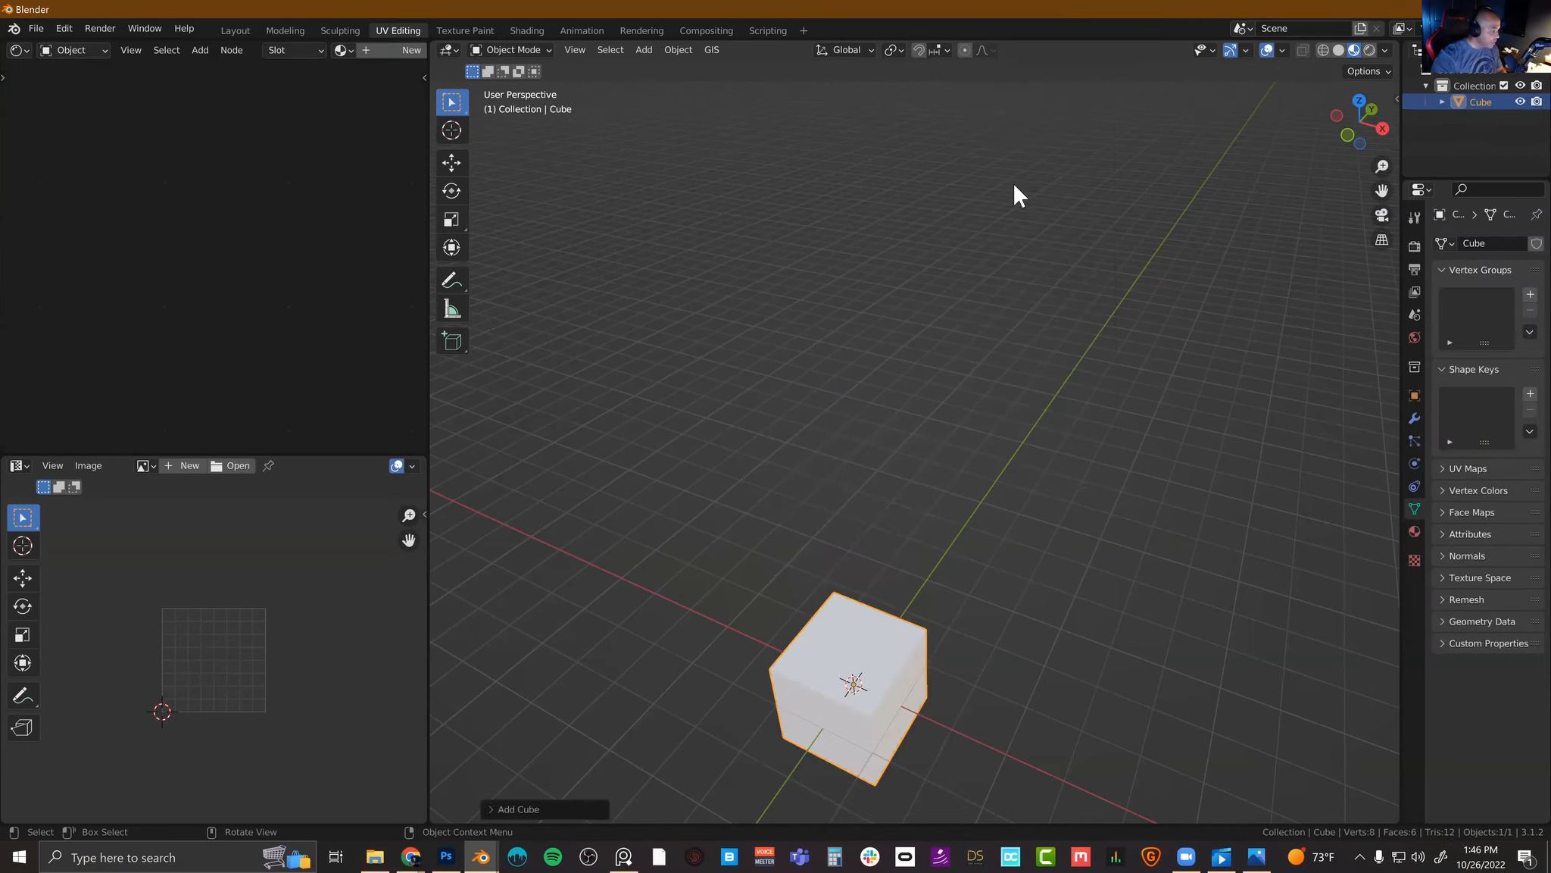
pyautogui.scroll(3, 885, 509)
pyautogui.moveTo(897, 651); pyautogui.dragTo(927, 542, button='middle')
pyautogui.scroll(-3, 885, 617)
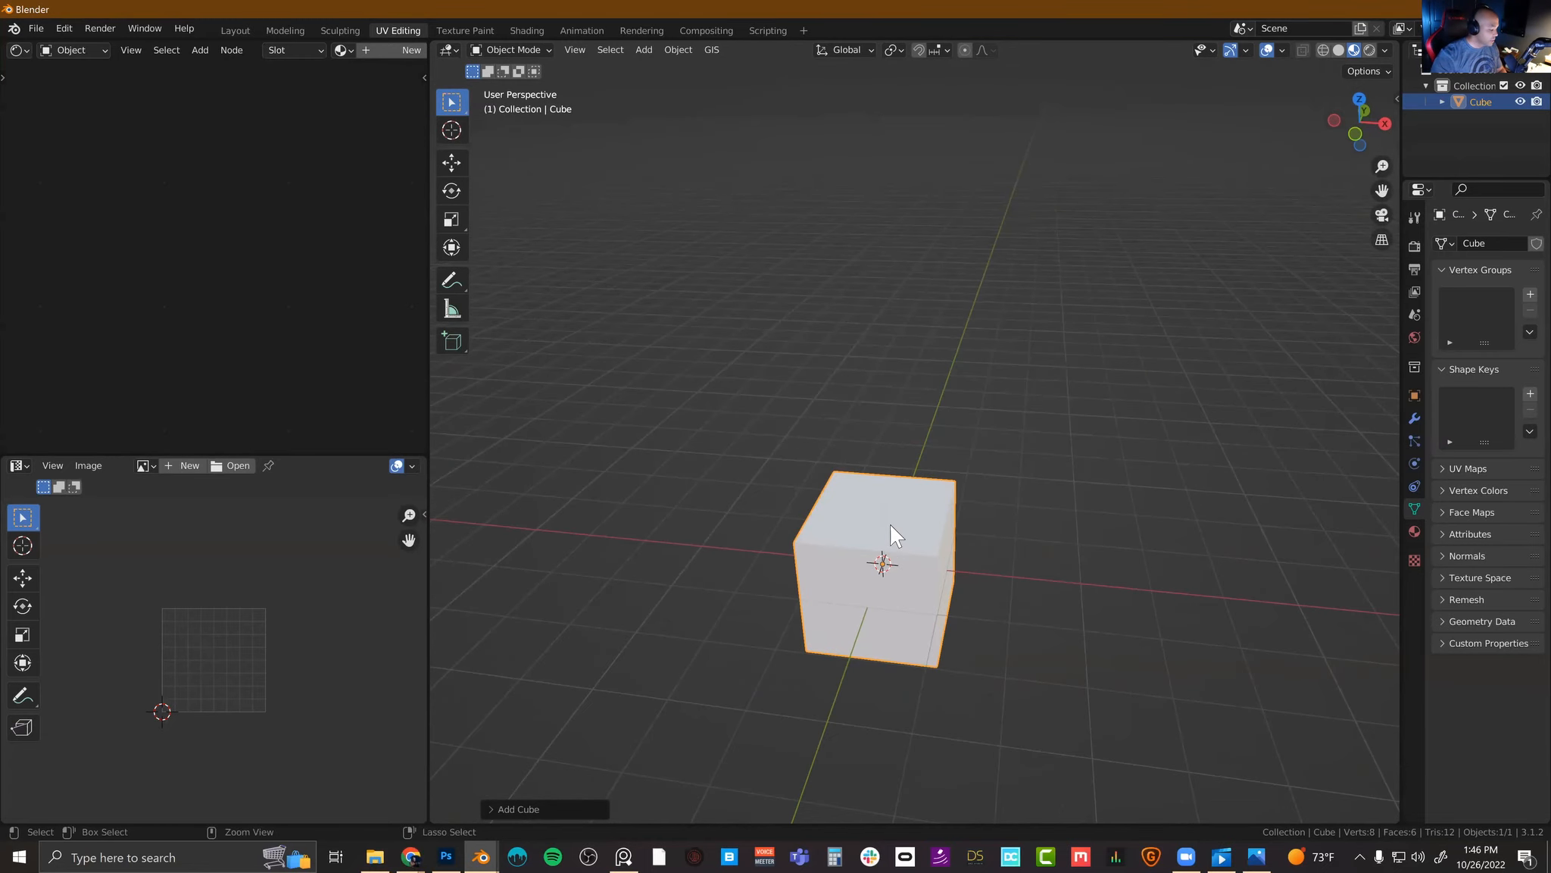
pyautogui.hotkey('ctrl', 'z')
pyautogui.hotkey('ctrl', 'z')
# Step: Add a cube mesh and move it beside the human scale figure, resting on the grid floor
pyautogui.hotkey('shift', 'a')
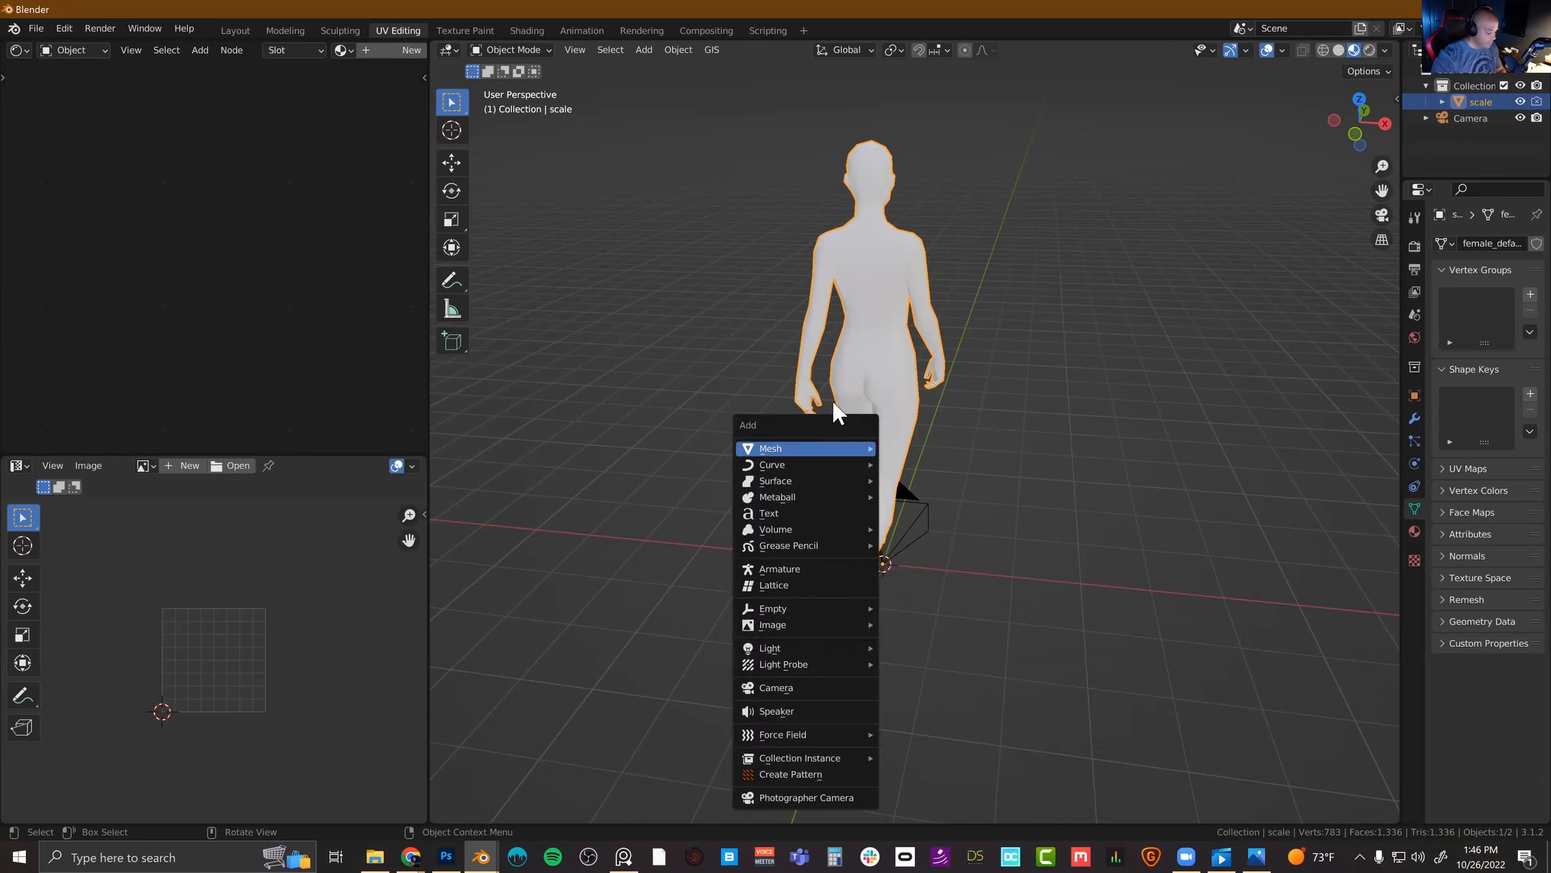
pyautogui.moveTo(833, 450)
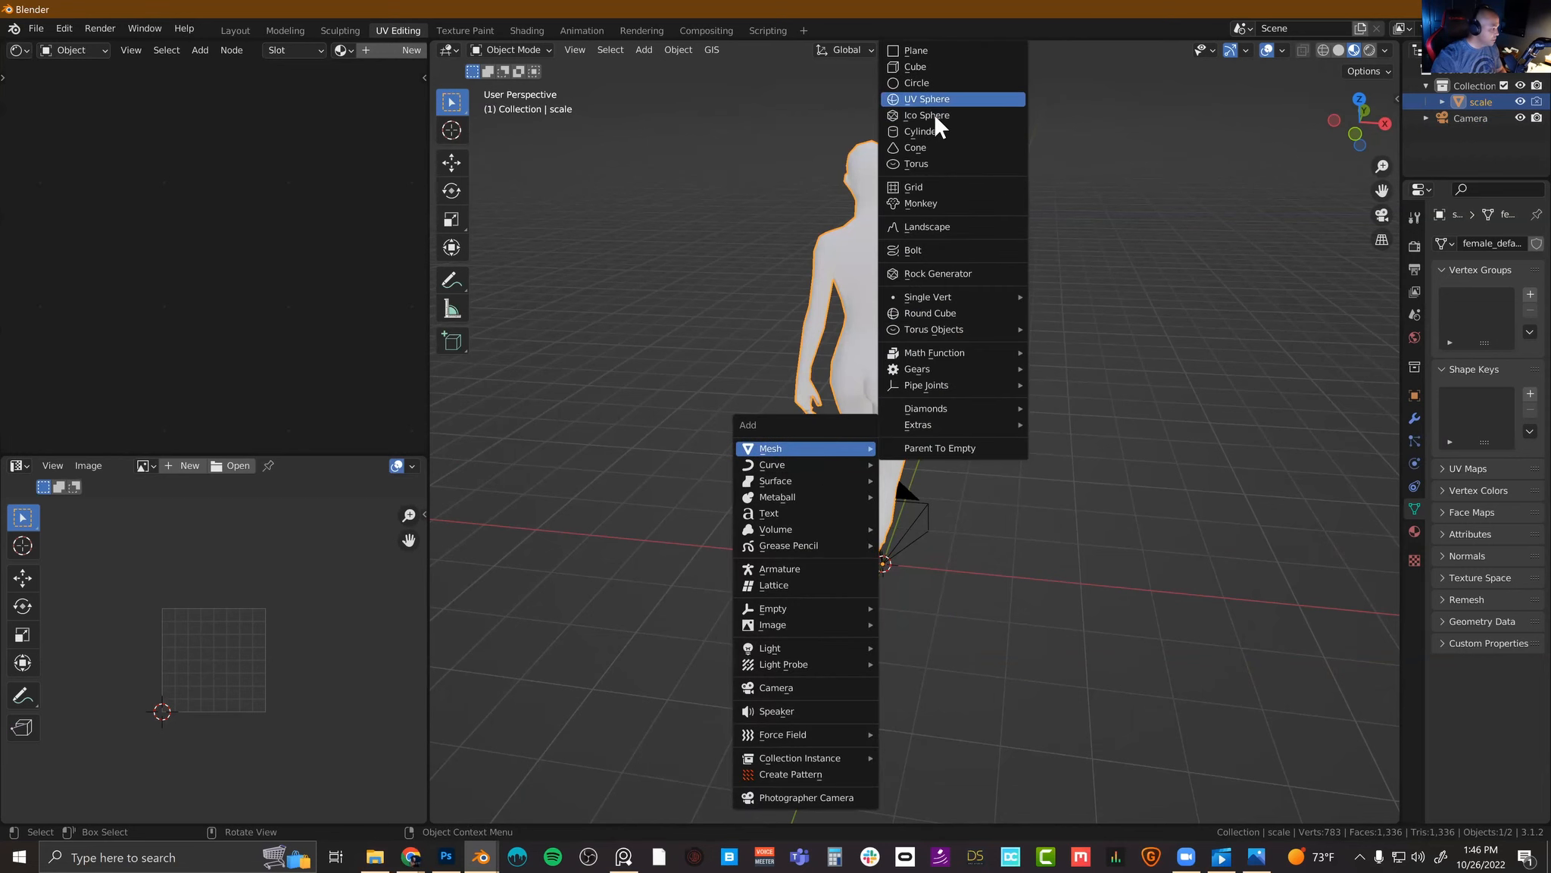
pyautogui.click(947, 67)
pyautogui.press('g')
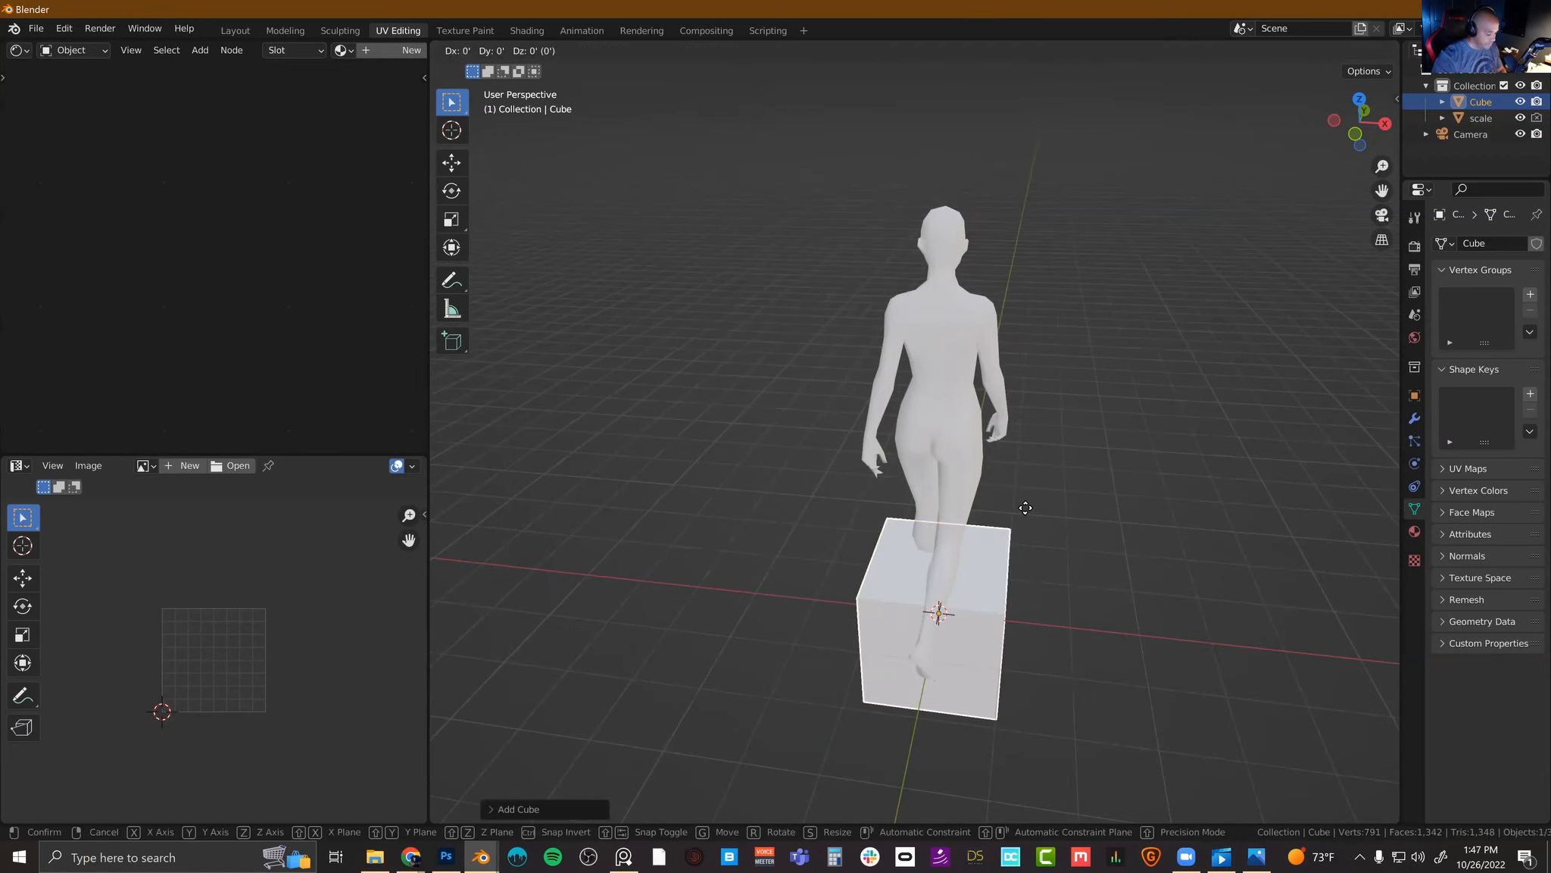
pyautogui.click(765, 499)
pyautogui.click(801, 400)
pyautogui.moveTo(801, 400); pyautogui.dragTo(814, 484, button='middle')
pyautogui.click(802, 501)
# Step: Annotate the viewport with circles around the cube and the scale figure, plus a looping scribble between them with arrows pointing at it
pyautogui.click(452, 281)
pyautogui.moveTo(725, 402)
pyautogui.mouseDown()
pyautogui.moveTo(842, 623)
pyautogui.moveTo(795, 418)
pyautogui.moveTo(937, 270)
pyautogui.moveTo(976, 294)
pyautogui.moveTo(907, 277)
pyautogui.mouseUp()
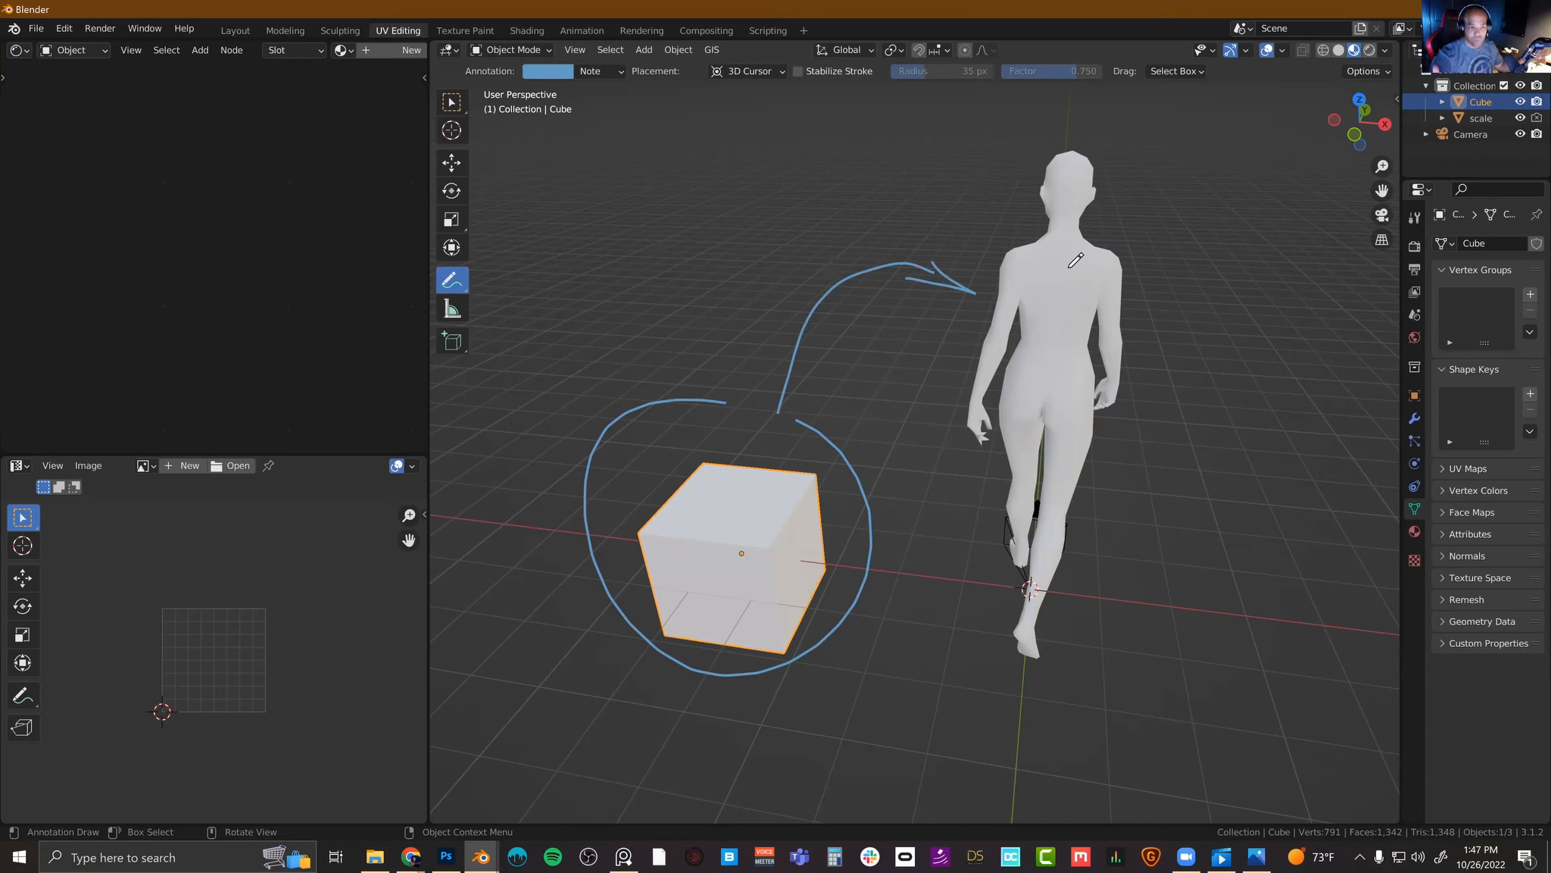
pyautogui.moveTo(789, 256)
pyautogui.mouseDown()
pyautogui.moveTo(871, 191)
pyautogui.moveTo(823, 206)
pyautogui.moveTo(774, 311)
pyautogui.mouseUp()
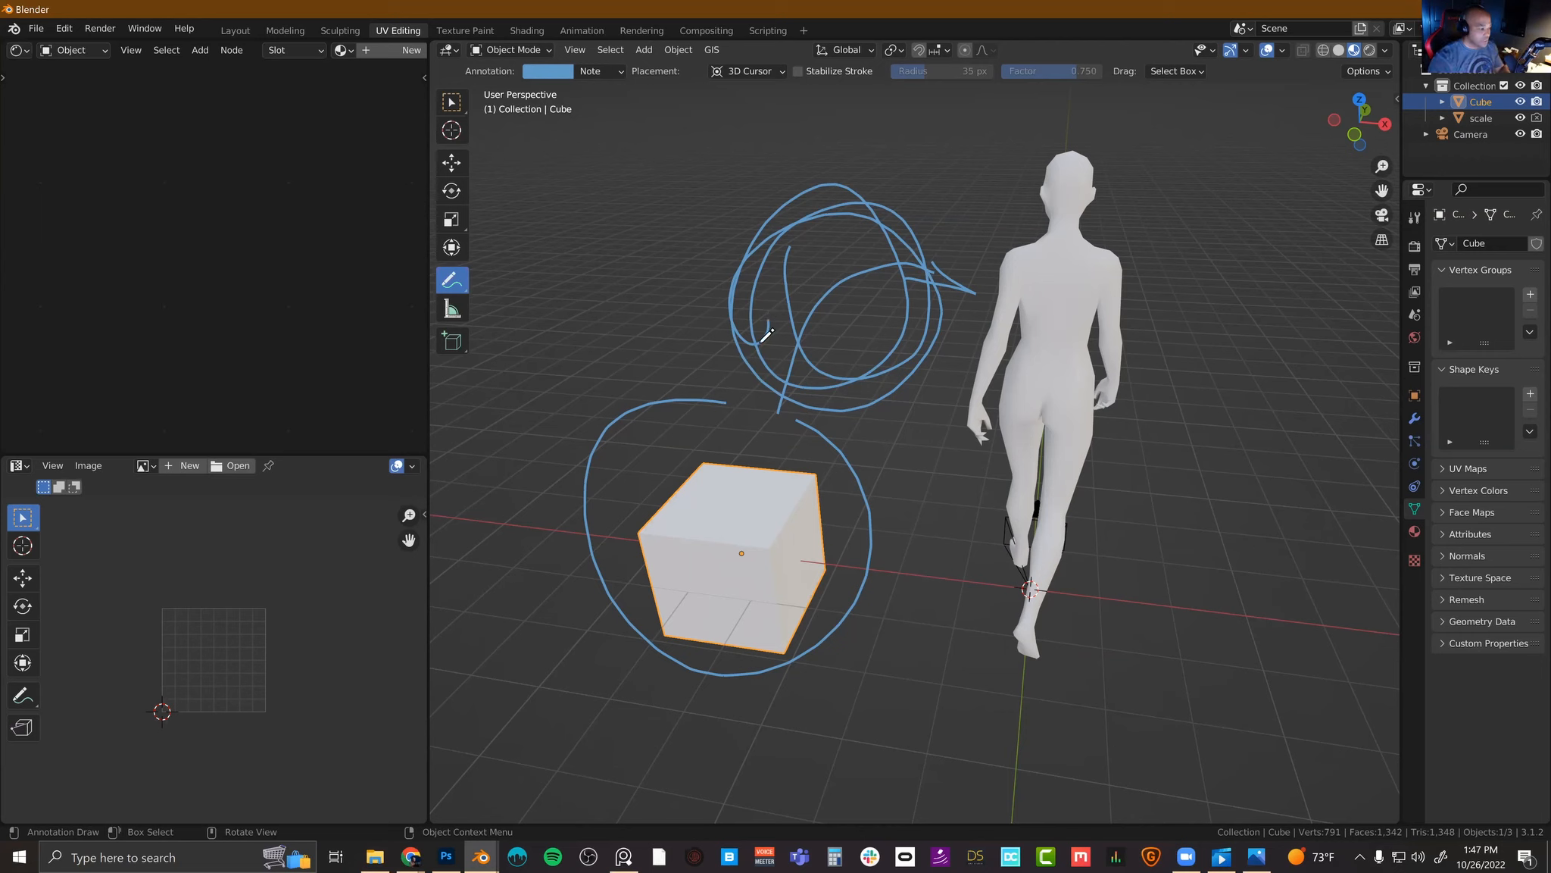
pyautogui.moveTo(1103, 157)
pyautogui.mouseDown()
pyautogui.moveTo(1030, 136)
pyautogui.moveTo(985, 576)
pyautogui.moveTo(1124, 331)
pyautogui.moveTo(1070, 154)
pyautogui.mouseUp()
pyautogui.moveTo(925, 110)
pyautogui.mouseDown()
pyautogui.moveTo(888, 178)
pyautogui.moveTo(868, 155)
pyautogui.mouseUp()
pyautogui.moveTo(718, 125)
pyautogui.mouseDown()
pyautogui.moveTo(761, 166)
pyautogui.moveTo(735, 170)
pyautogui.mouseUp()
pyautogui.moveTo(634, 248)
pyautogui.mouseDown()
pyautogui.moveTo(715, 263)
pyautogui.moveTo(652, 282)
pyautogui.mouseUp()
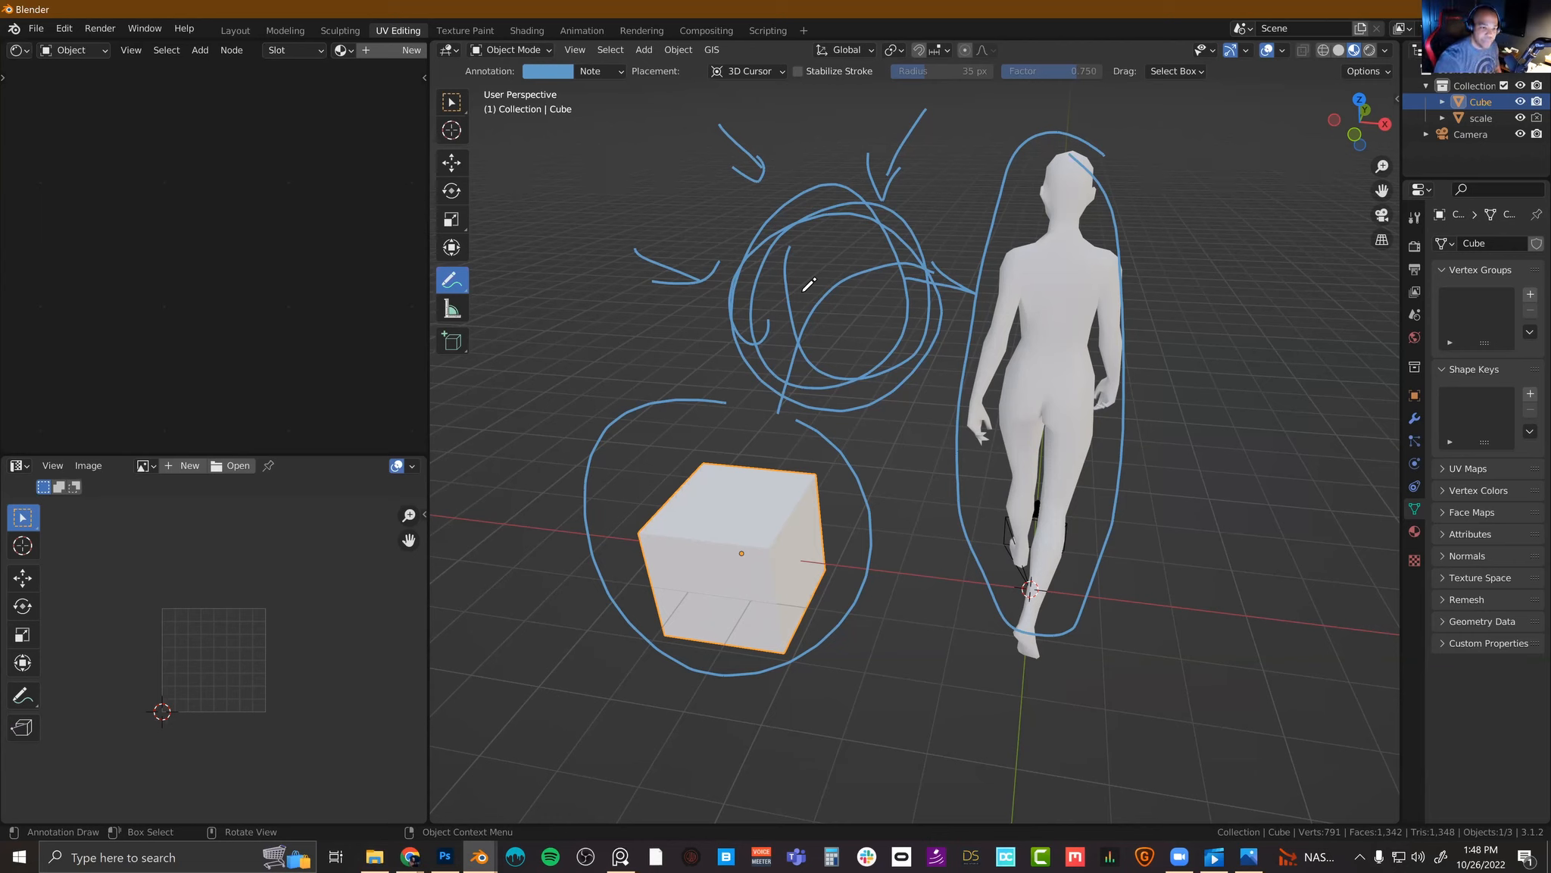
# Step: Erase the annotations and delete the cube, scale figure and camera
pyautogui.moveTo(452, 279)
pyautogui.mouseDown()
pyautogui.moveTo(615, 526)
pyautogui.moveTo(970, 288)
pyautogui.moveTo(1125, 485)
pyautogui.moveTo(870, 647)
pyautogui.mouseUp()
pyautogui.moveTo(979, 388)
pyautogui.mouseDown()
pyautogui.moveTo(935, 146)
pyautogui.moveTo(824, 242)
pyautogui.moveTo(675, 432)
pyautogui.moveTo(697, 360)
pyautogui.mouseUp()
pyautogui.press('w')
pyautogui.moveTo(604, 281); pyautogui.dragTo(1098, 621)
pyautogui.press('Delete')
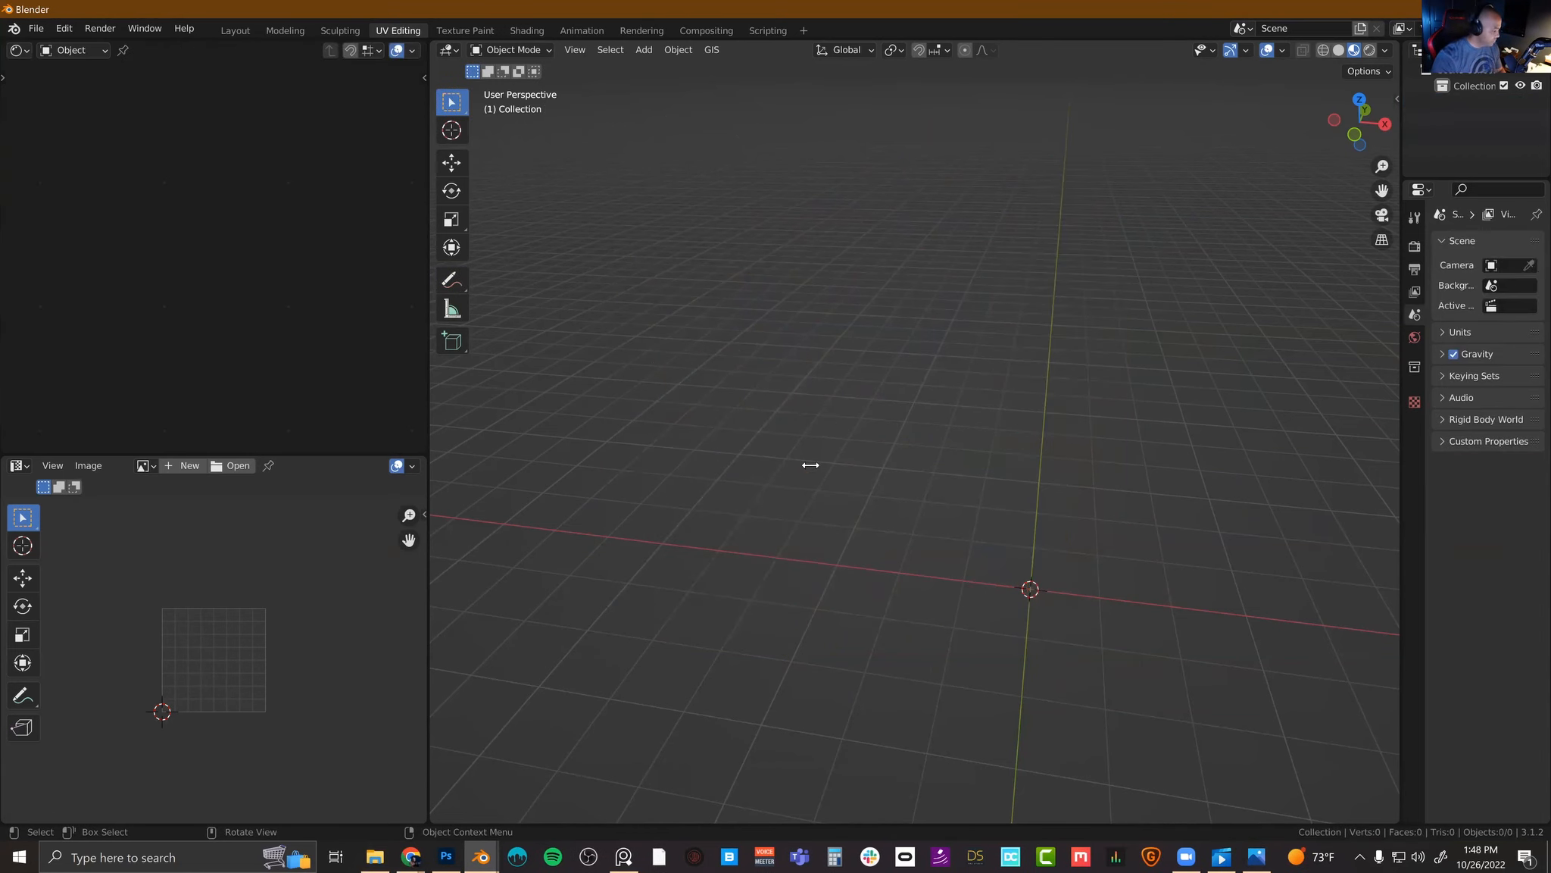
# Step: Start a new file without saving the changes to the current scene
pyautogui.hotkey('ctrl', 'n')
pyautogui.click(809, 465)
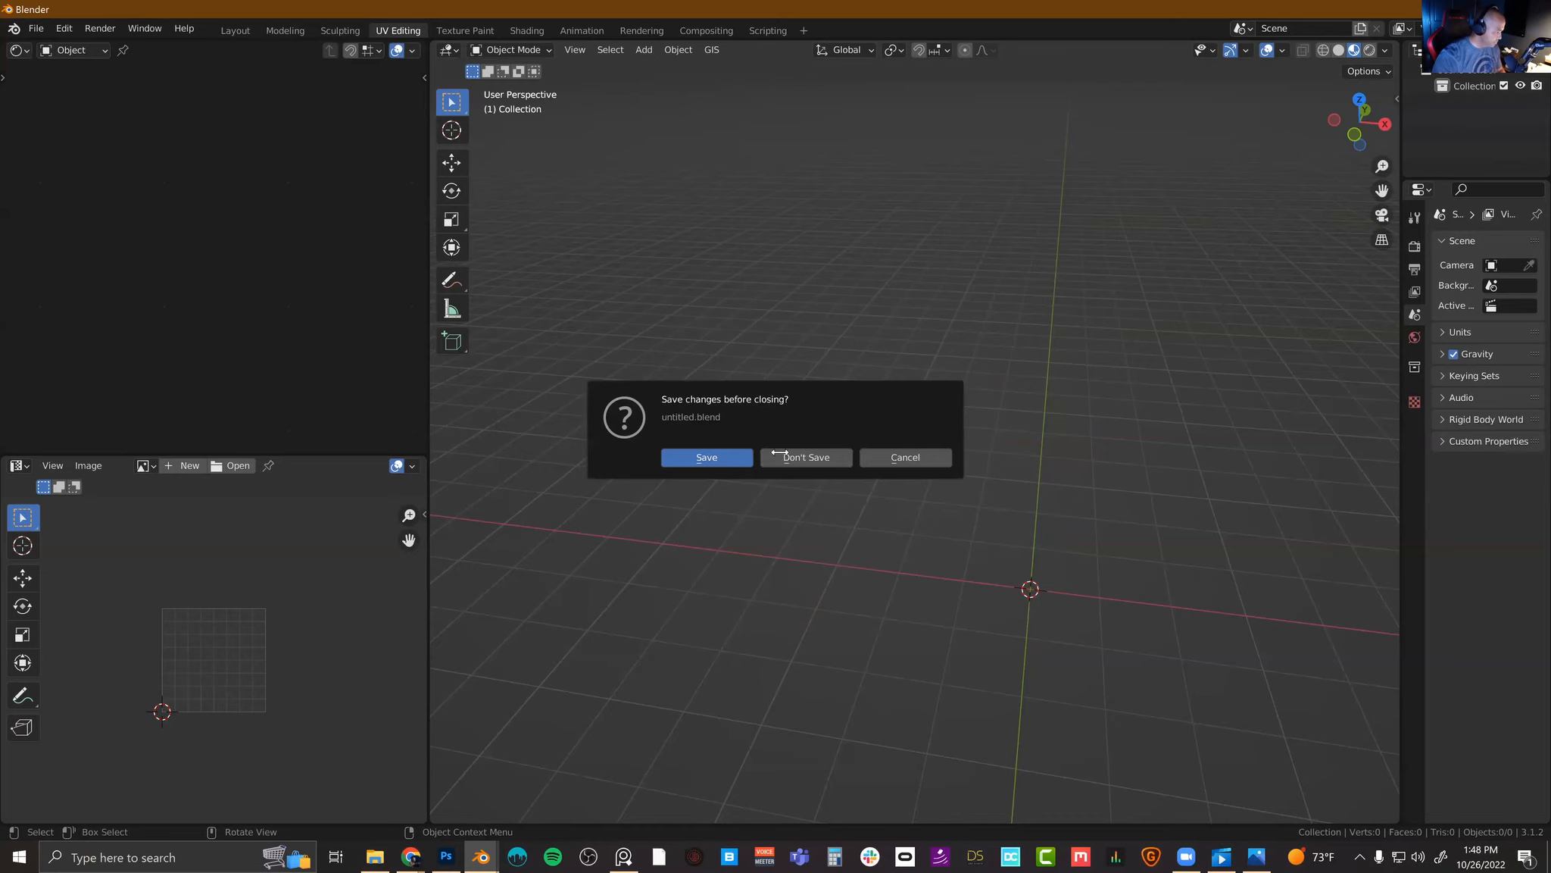
pyautogui.click(806, 457)
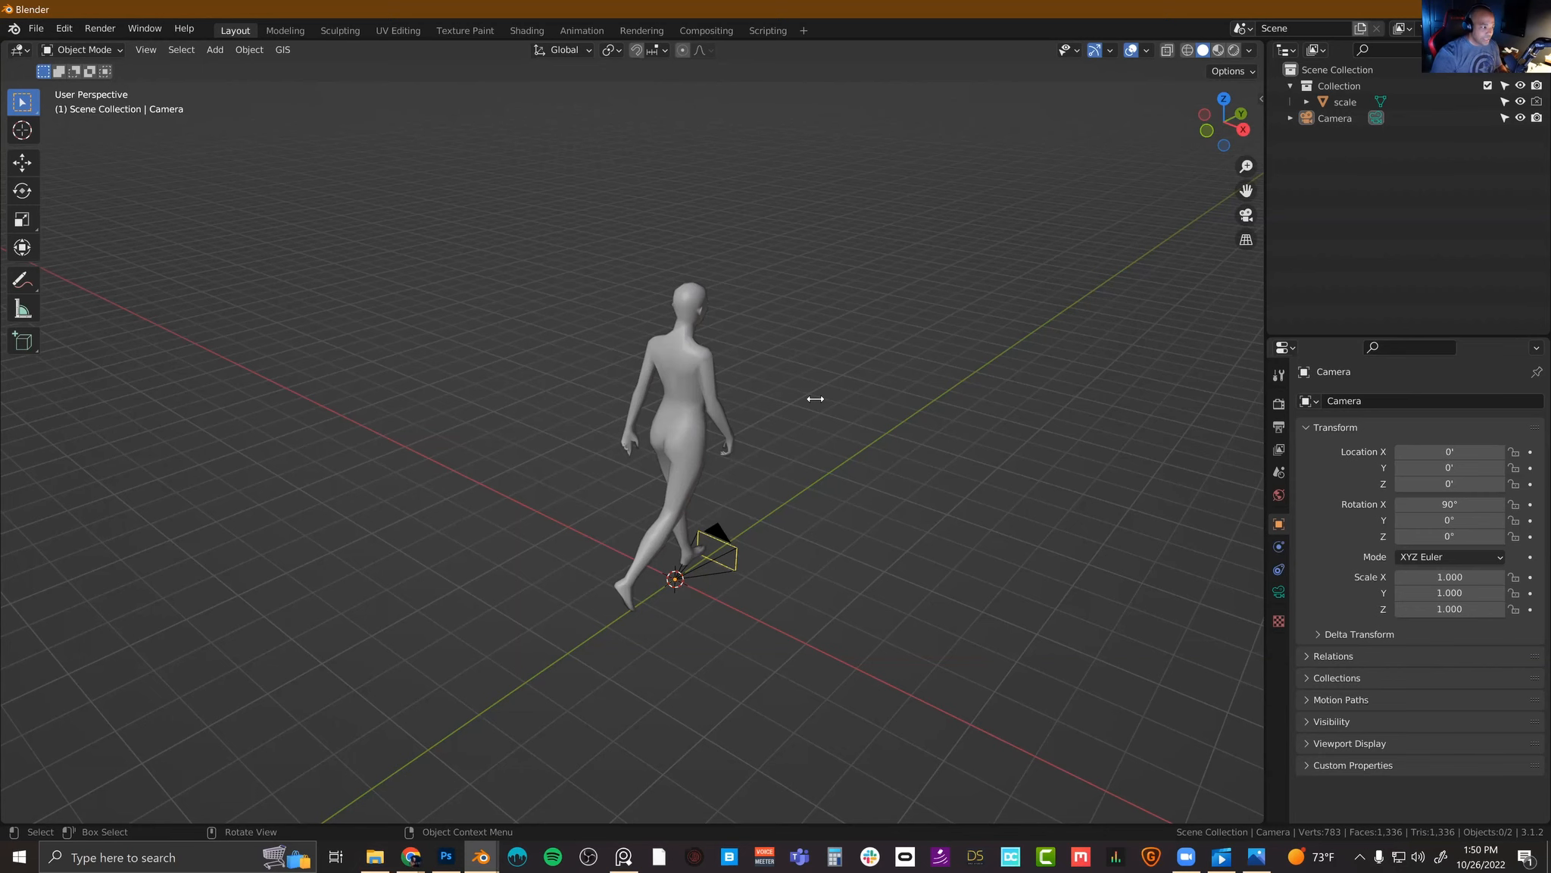
# Step: Switch to the Assets.blend window of the Dwarven Kit and examine the textured stone columns up close
pyautogui.moveTo(481, 856)
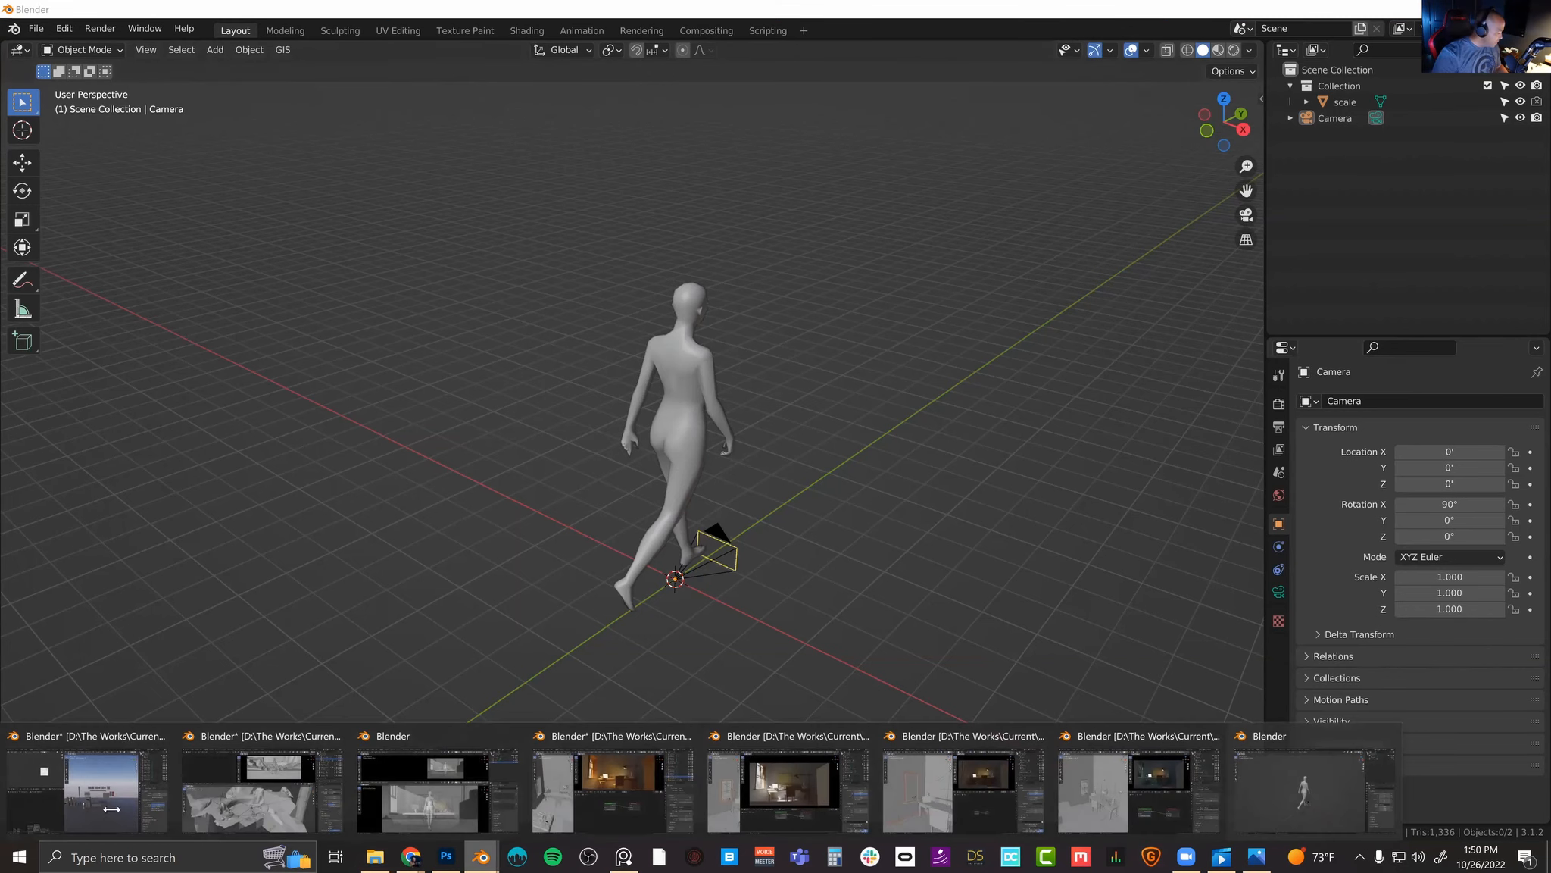
pyautogui.click(112, 808)
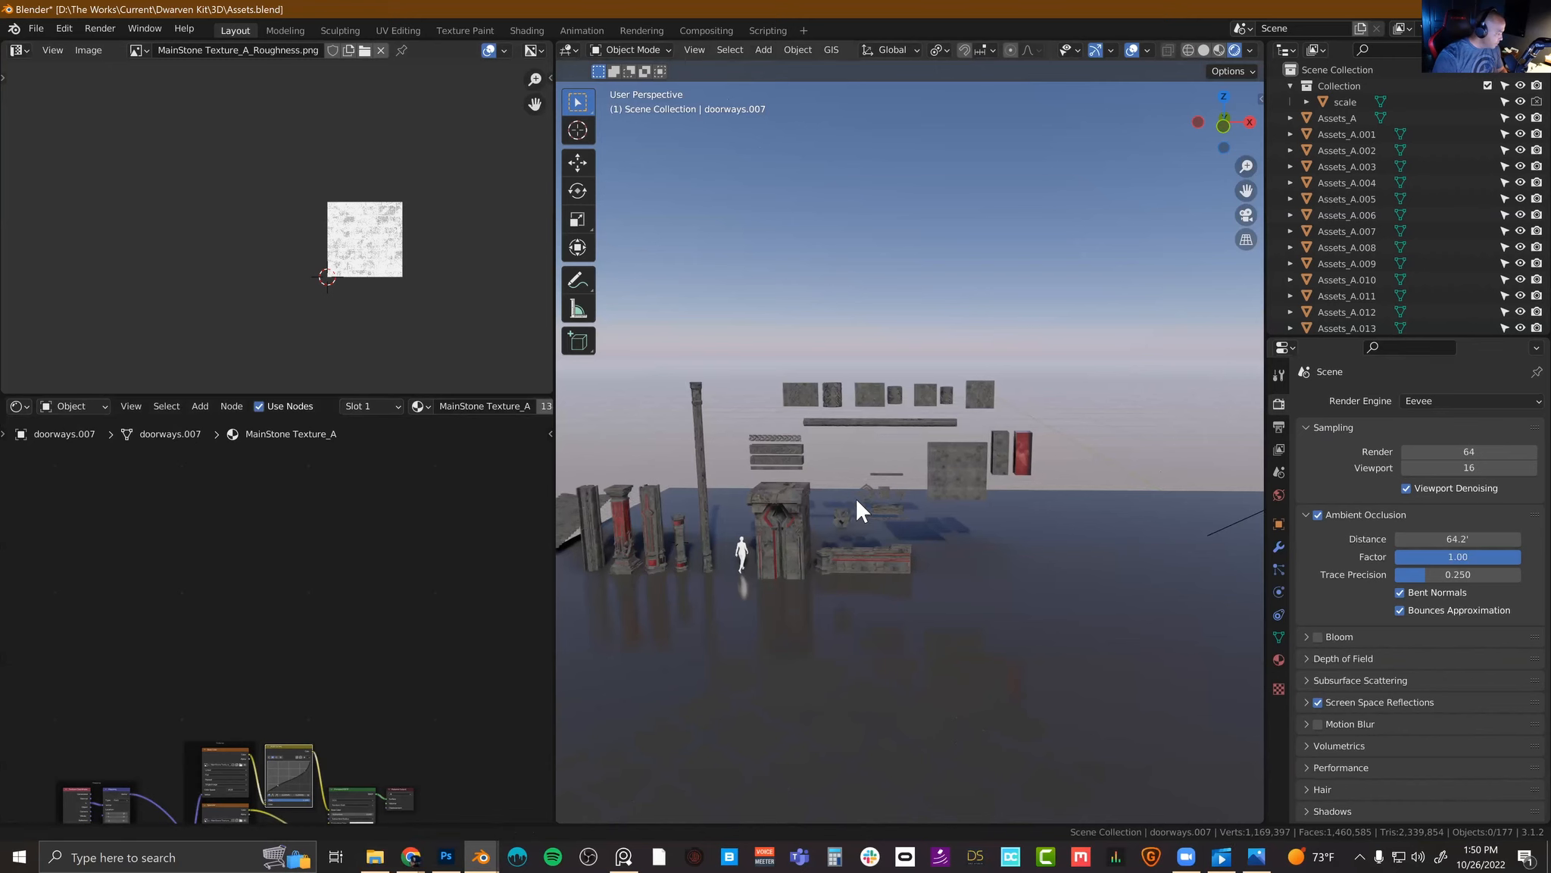
pyautogui.click(842, 487)
pyautogui.press('KP_Decimal')
pyautogui.click(1009, 356)
pyautogui.moveTo(1008, 356); pyautogui.dragTo(913, 341, button='middle')
pyautogui.scroll(-2, 865, 255)
pyautogui.moveTo(831, 162); pyautogui.dragTo(973, 683)
pyautogui.hotkey('alt', 'a')
pyautogui.moveTo(1037, 262)
pyautogui.mouseDown(button='middle')
pyautogui.moveTo(1007, 280)
pyautogui.moveTo(1032, 276)
pyautogui.mouseUp(button='middle')
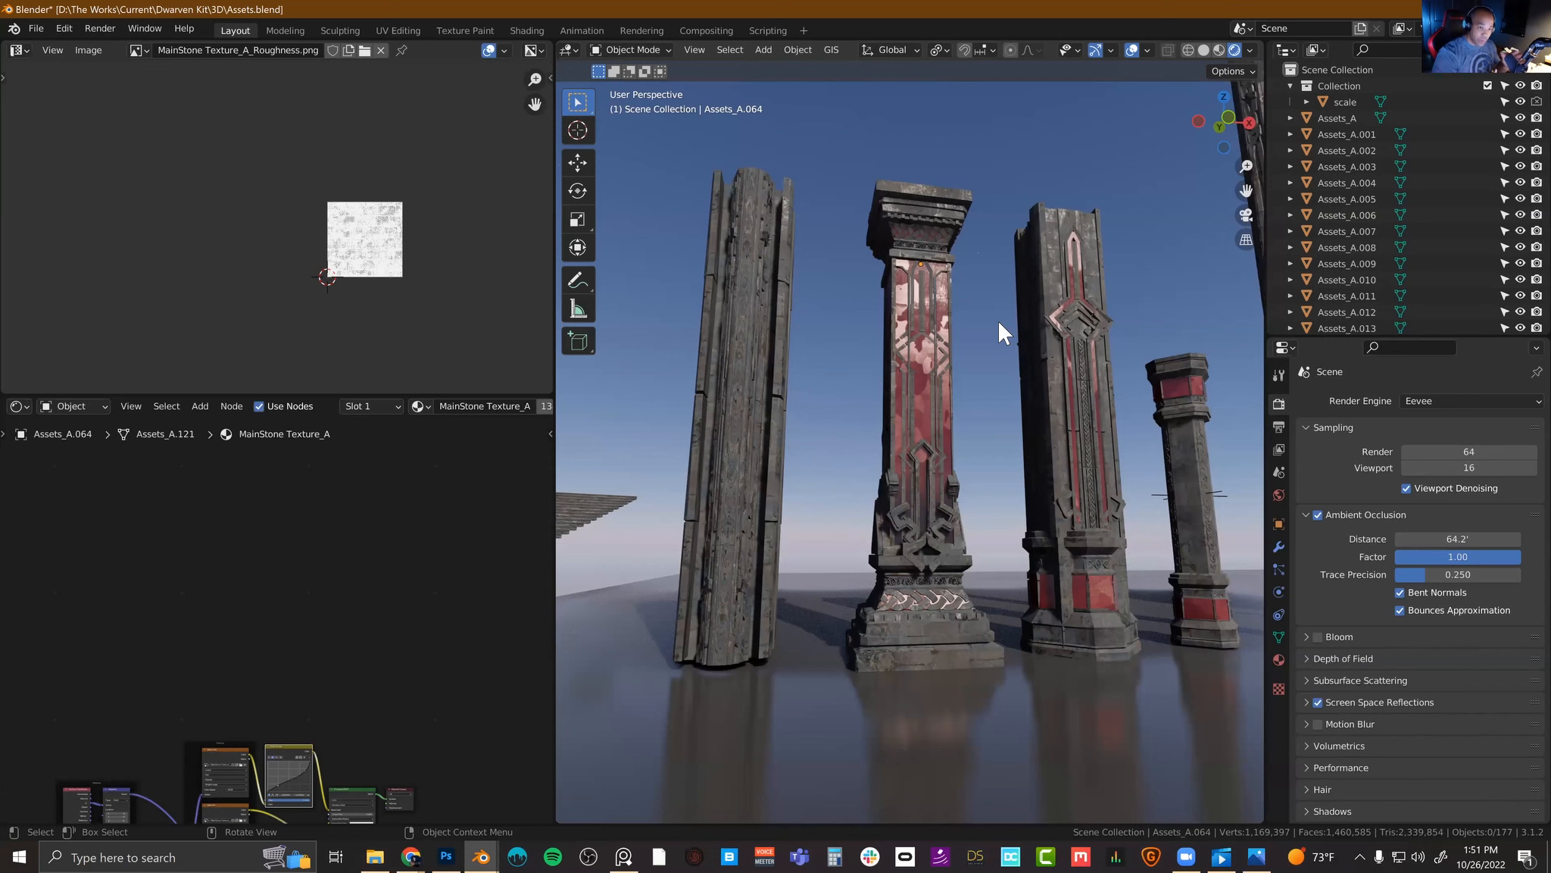
pyautogui.moveTo(990, 386); pyautogui.dragTo(976, 407, button='middle')
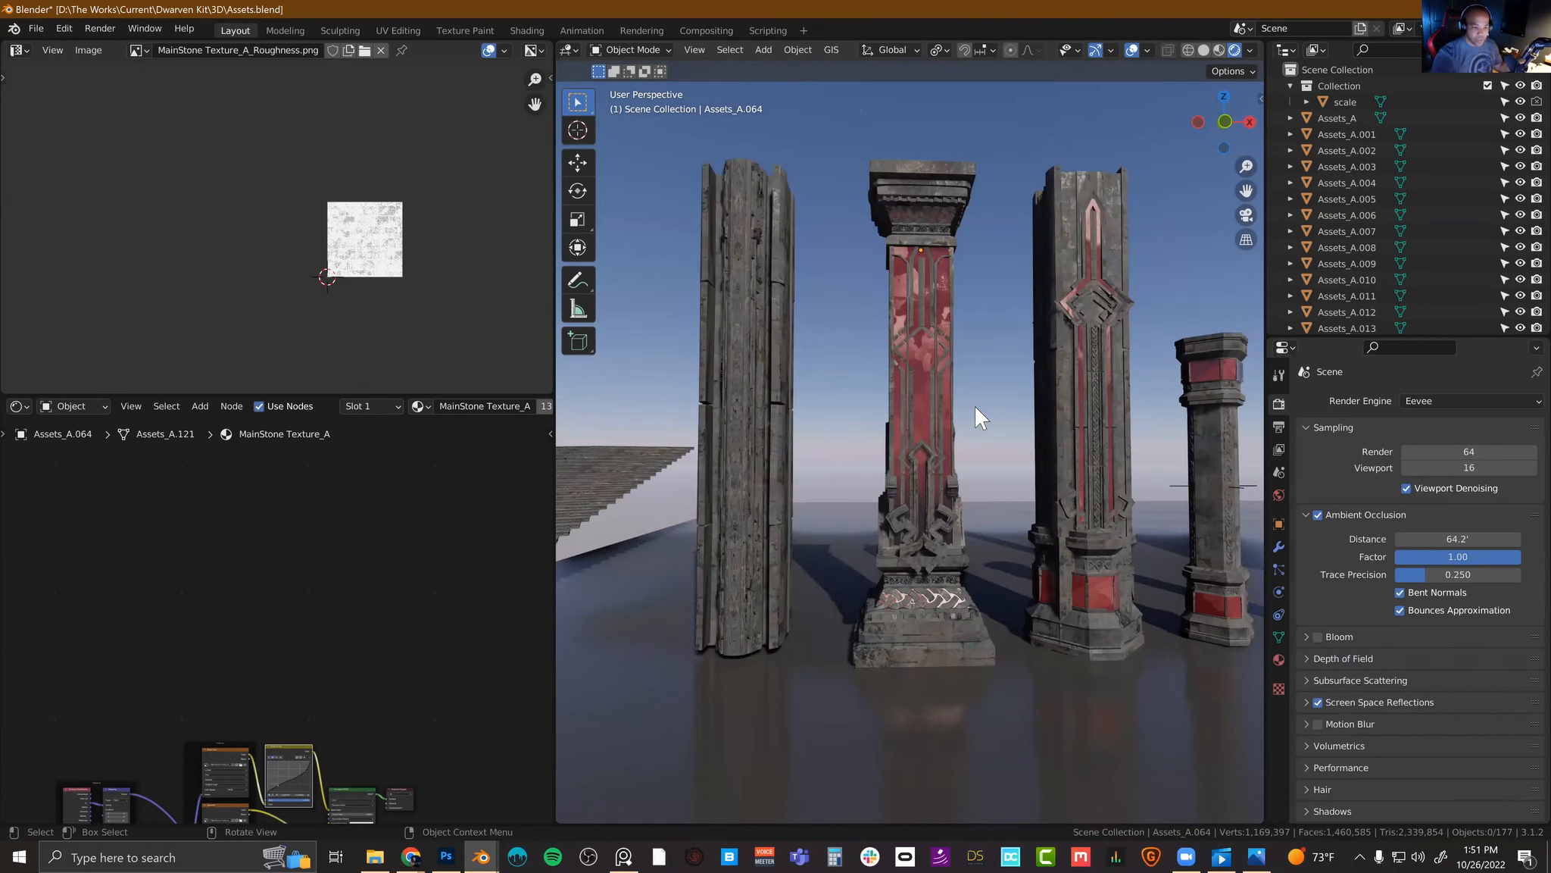
pyautogui.moveTo(959, 462); pyautogui.dragTo(901, 419, button='middle')
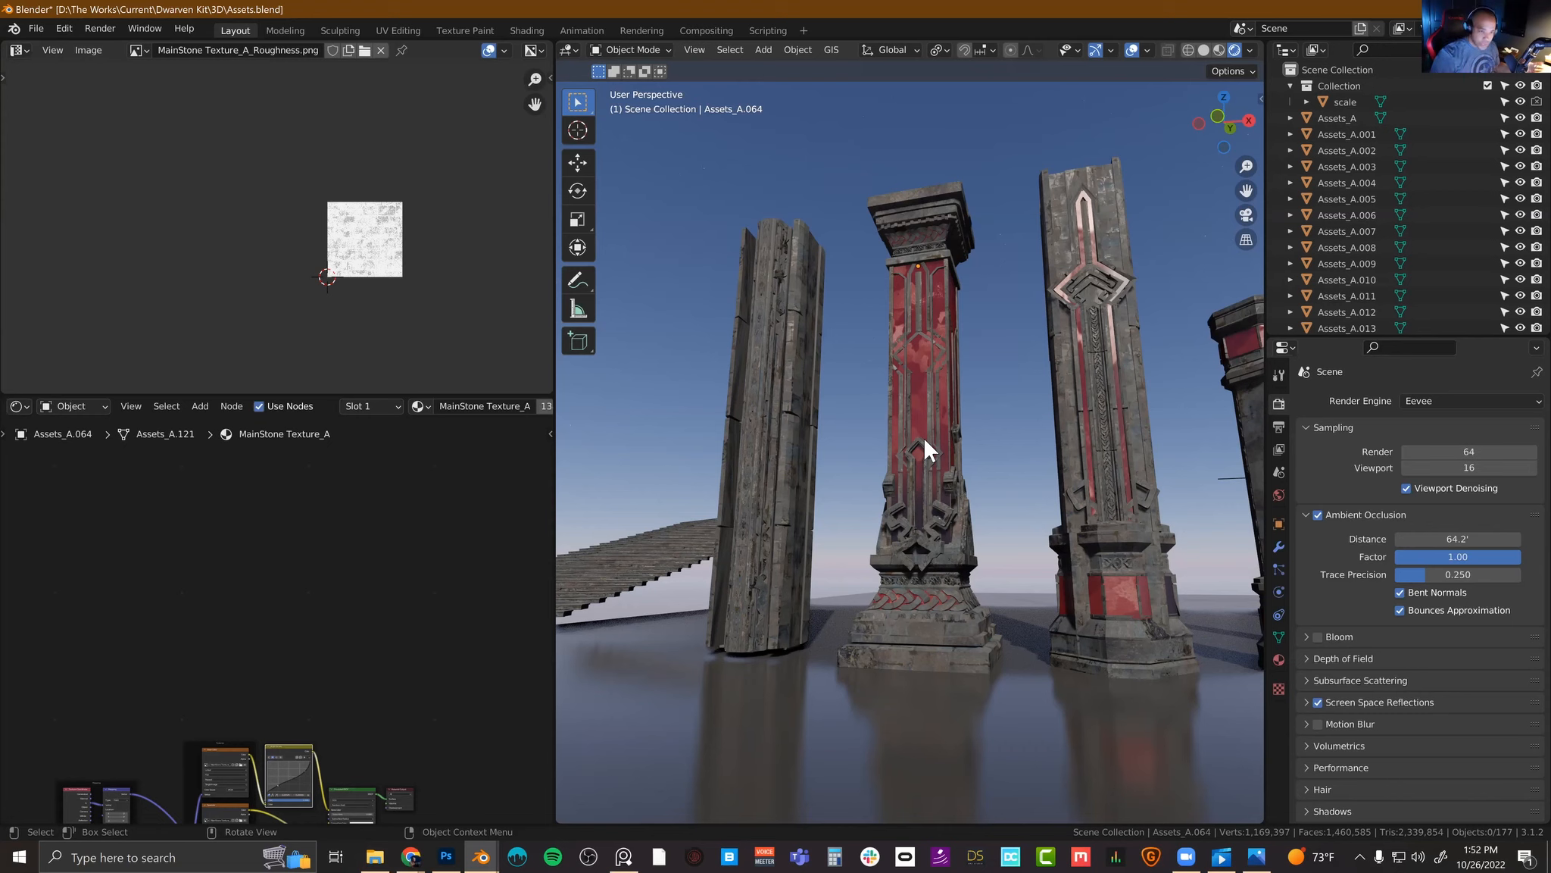
# Step: Switch the asset kit's viewport to solid shading and turn on the wireframe overlay
pyautogui.scroll(-6, 938, 394)
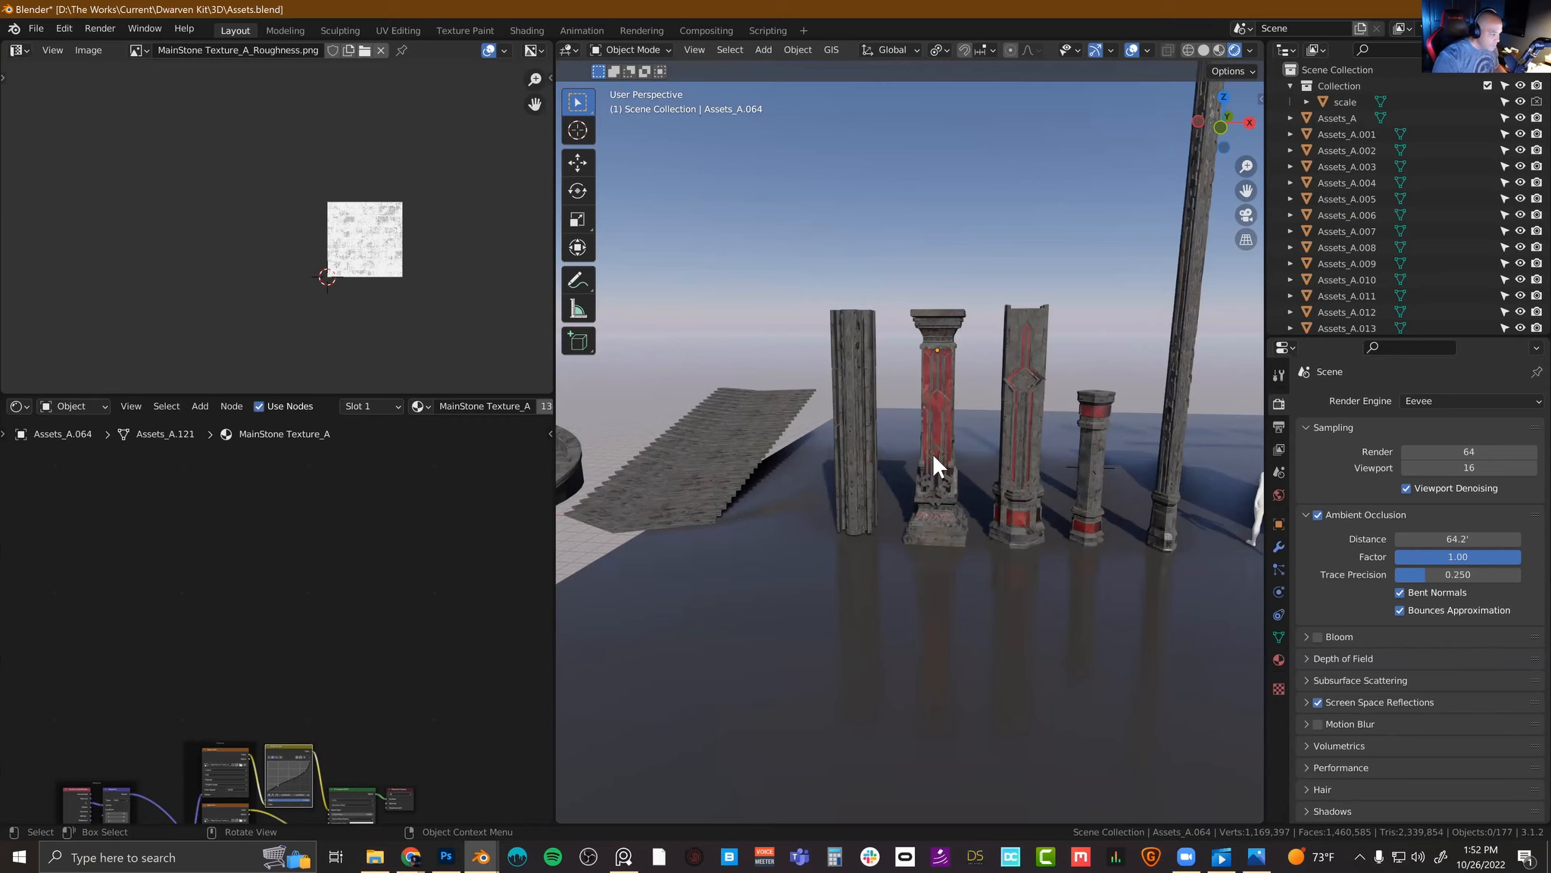
pyautogui.moveTo(804, 497)
pyautogui.mouseDown(button='middle')
pyautogui.moveTo(913, 485)
pyautogui.moveTo(804, 513)
pyautogui.mouseUp(button='middle')
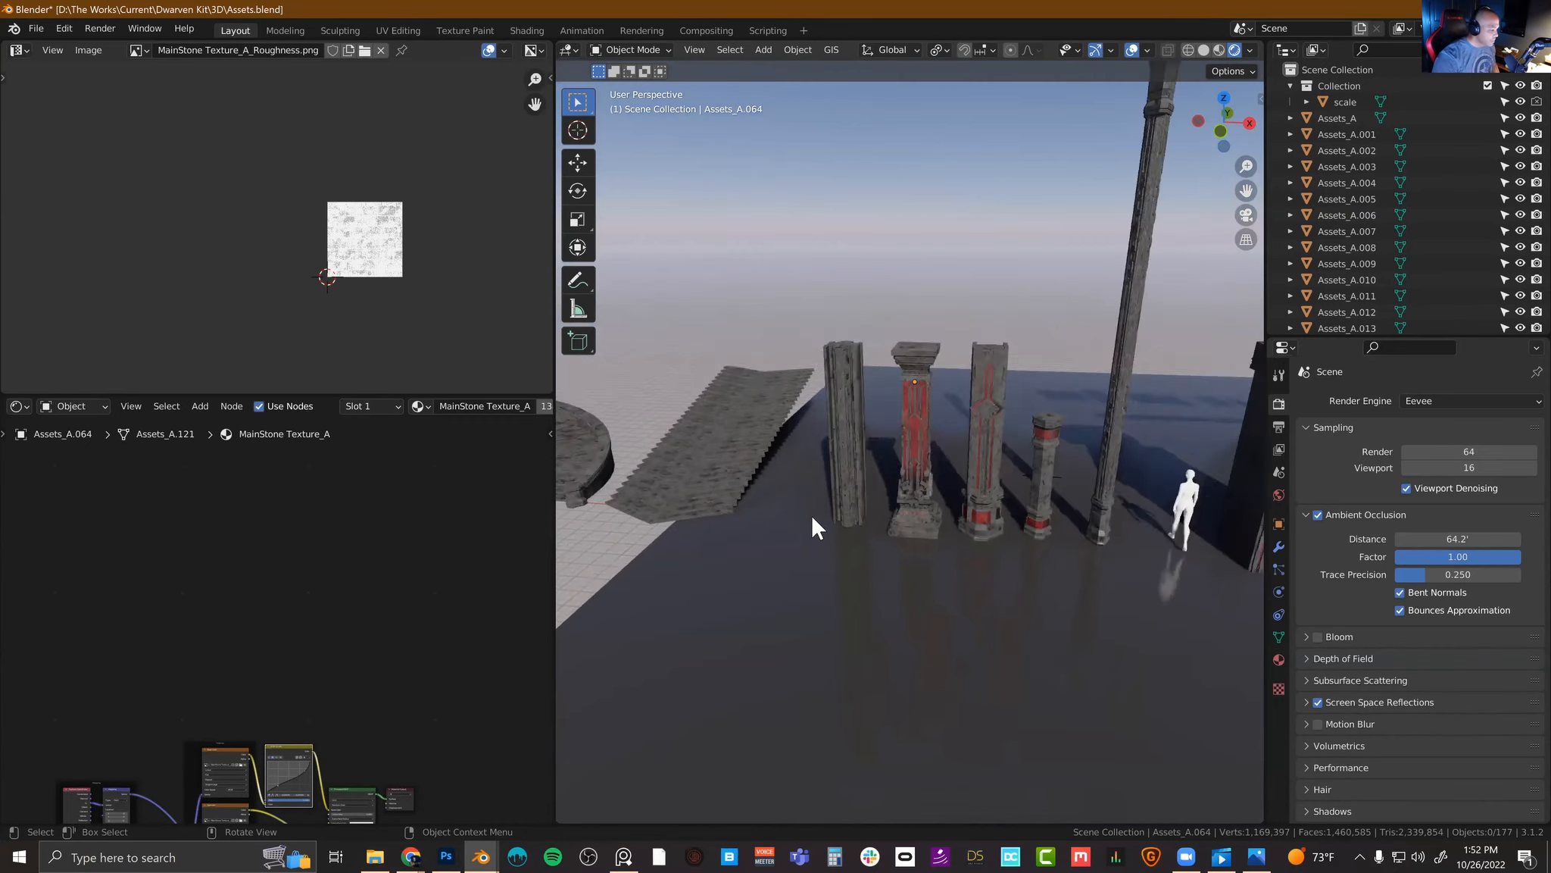
pyautogui.scroll(-4, 812, 514)
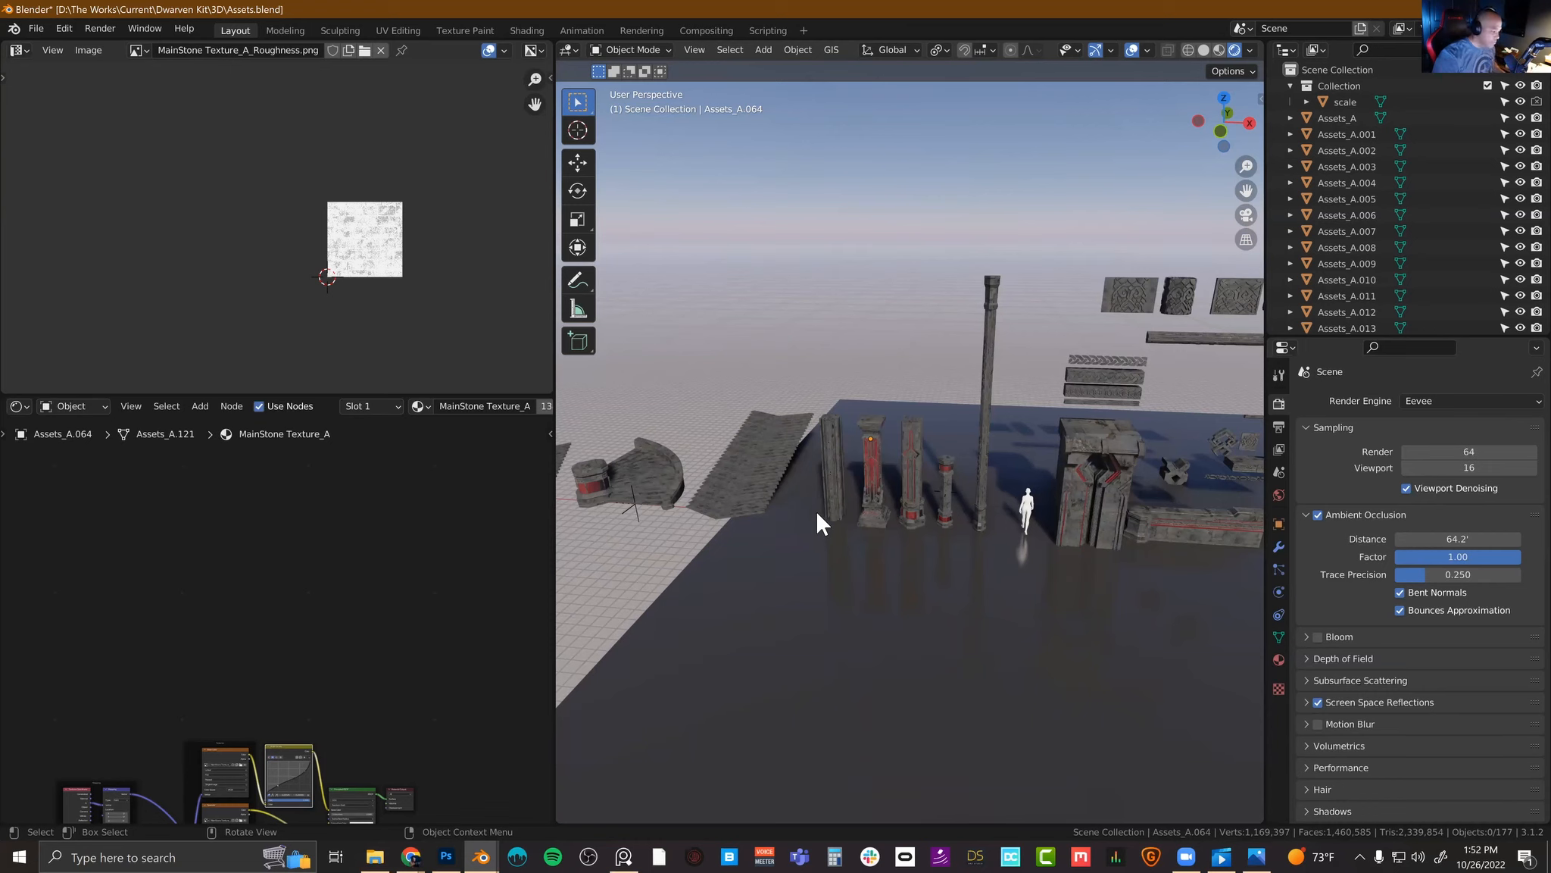
pyautogui.moveTo(883, 515); pyautogui.dragTo(842, 459, button='middle')
pyautogui.scroll(3, 832, 458)
pyautogui.scroll(2, 845, 454)
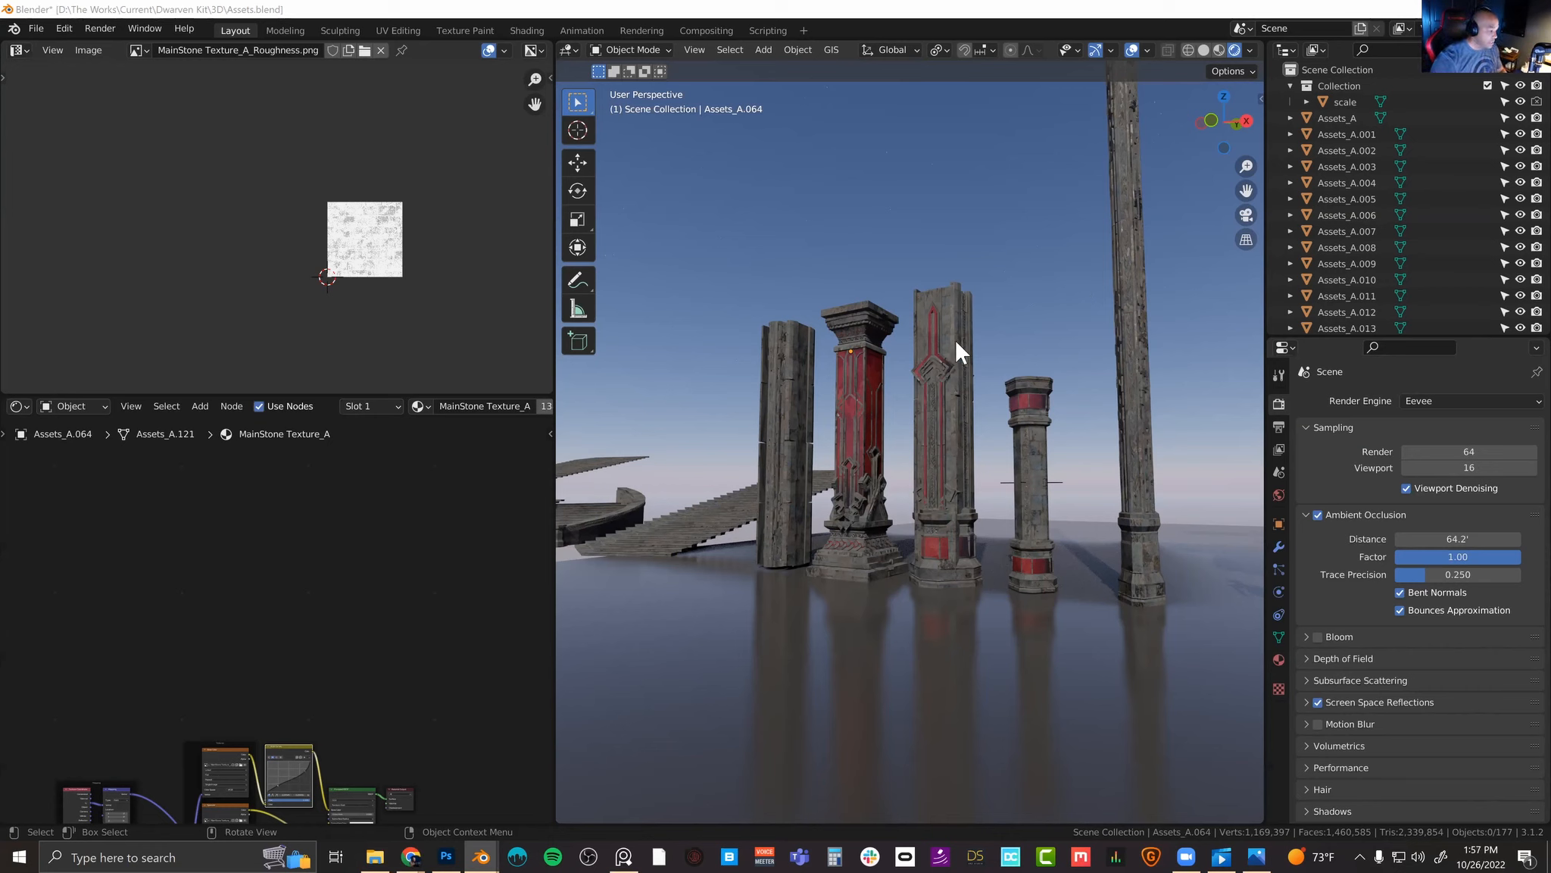
pyautogui.click(1202, 51)
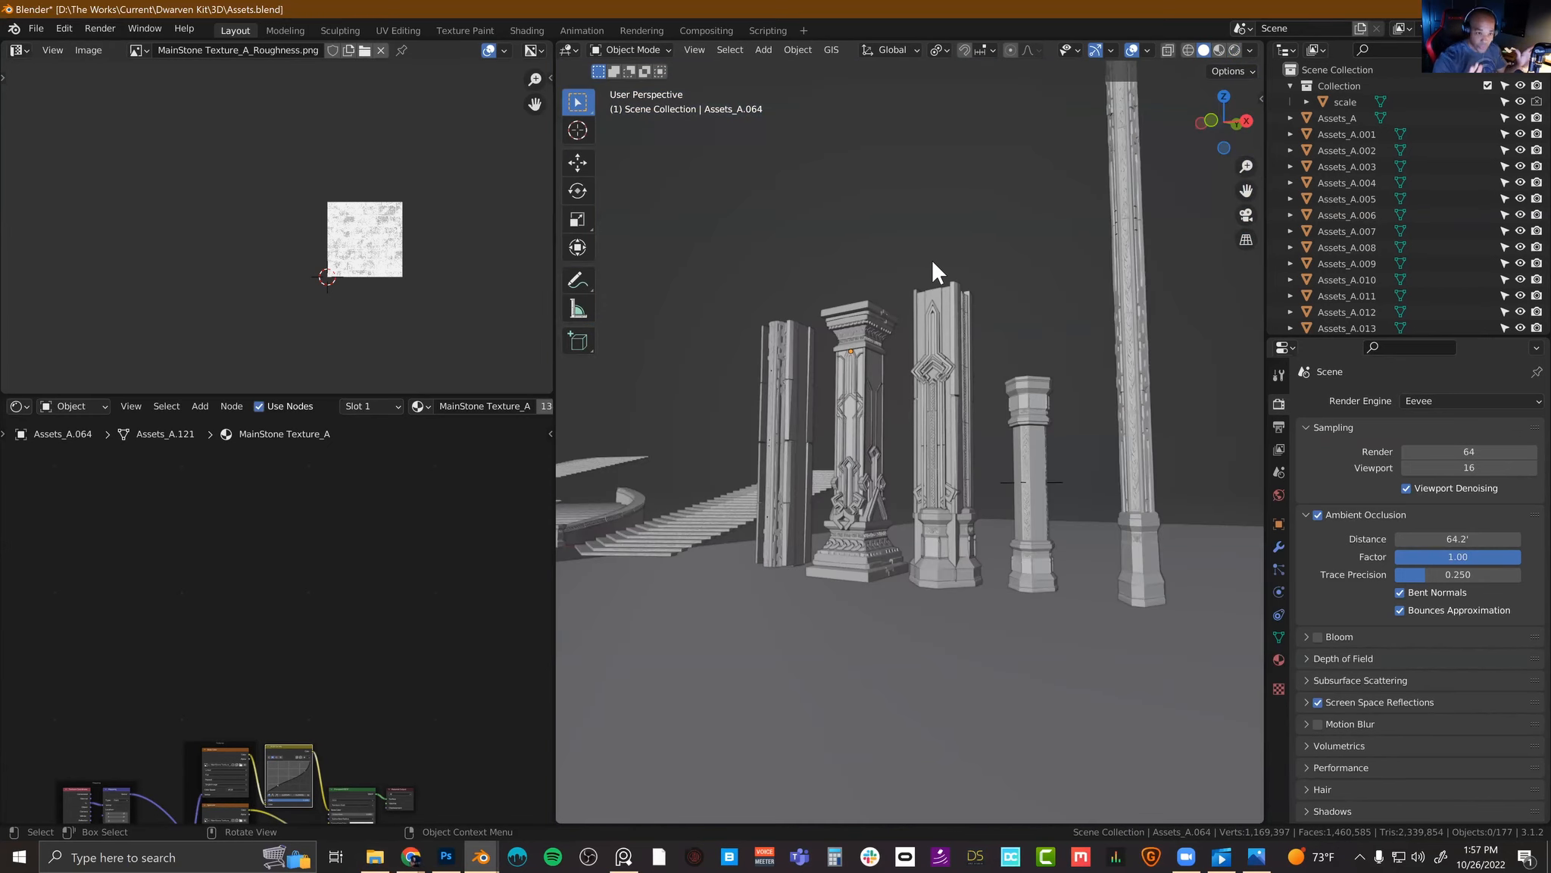
pyautogui.press('q')
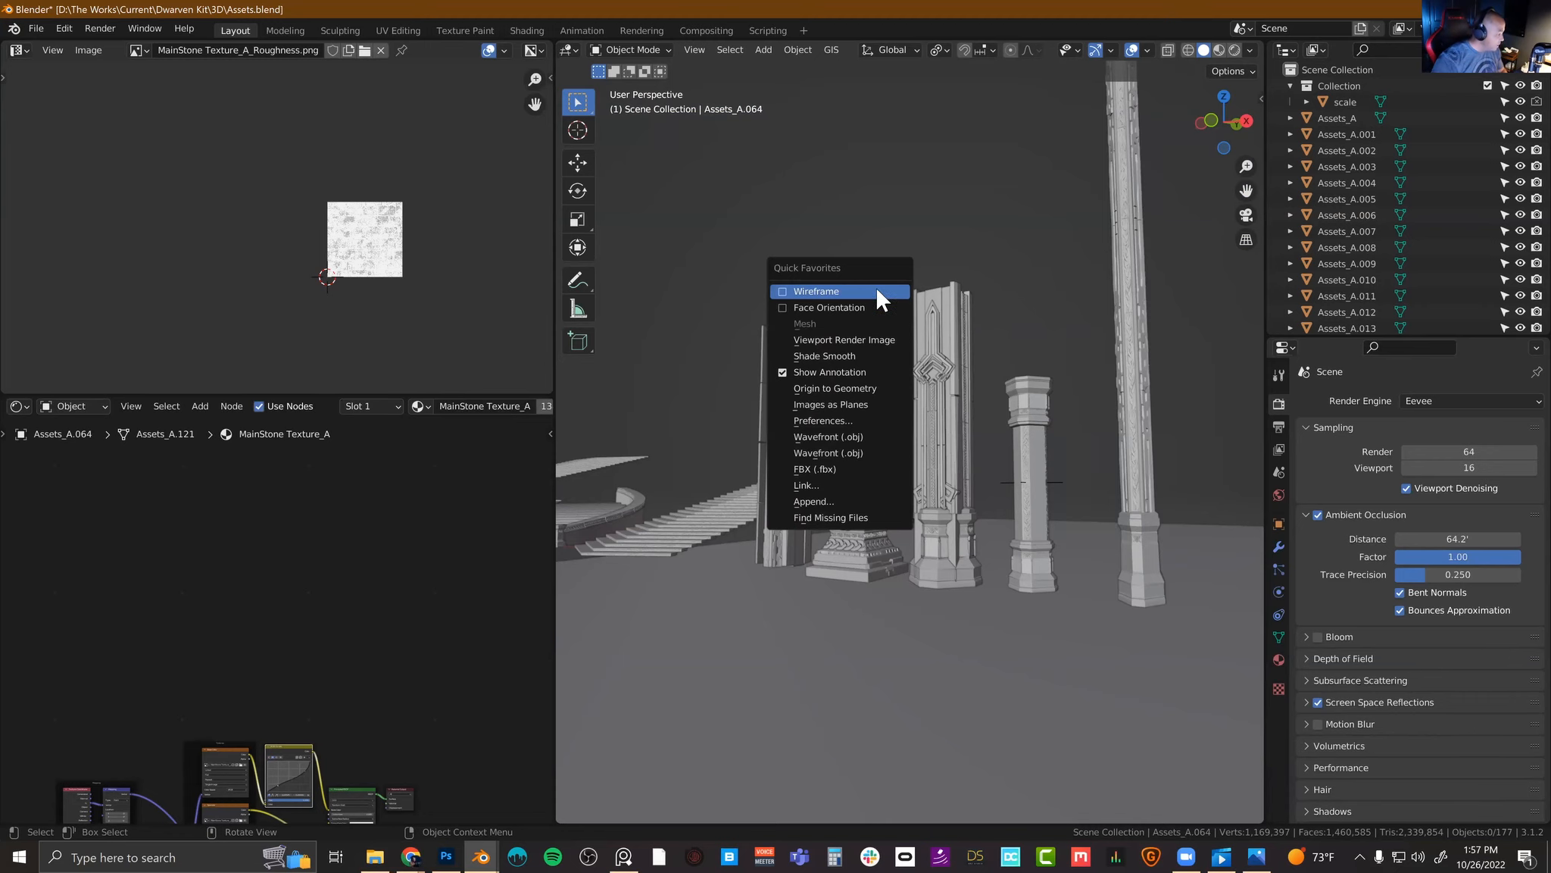
pyautogui.click(877, 291)
# Step: Examine the wireframe topology of the ornate column and the chipped edges and corners of the straight staircase
pyautogui.scroll(8, 882, 337)
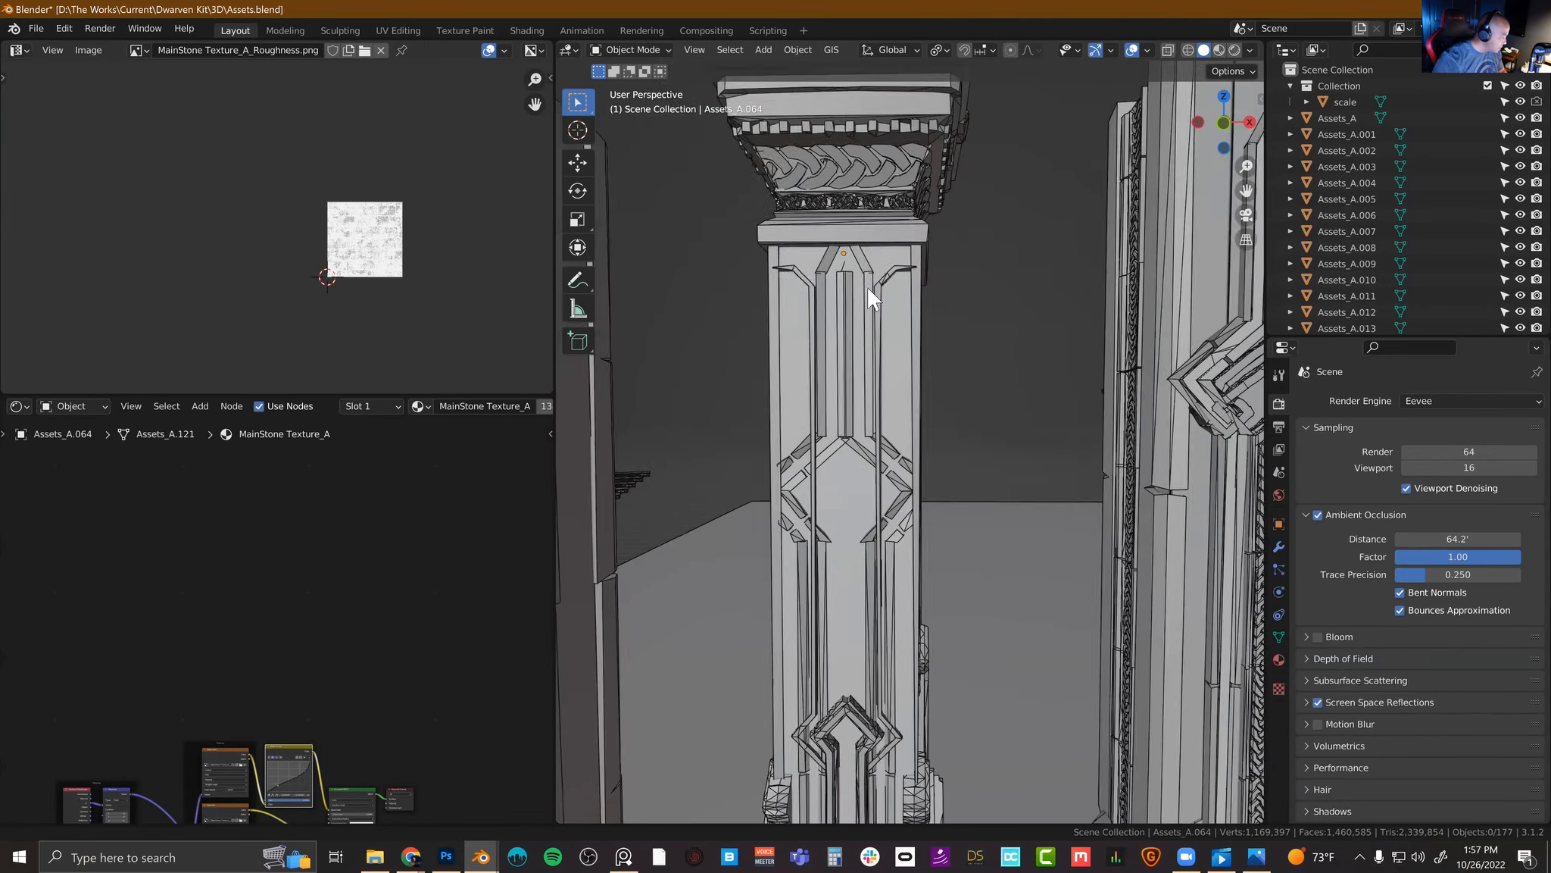
pyautogui.keyDown('shift'); pyautogui.moveTo(868, 287); pyautogui.dragTo(1061, 444, button='middle'); pyautogui.keyUp('shift')
pyautogui.scroll(-4, 947, 371)
pyautogui.scroll(4, 979, 475)
pyautogui.scroll(3, 977, 475)
pyautogui.scroll(5, 965, 502)
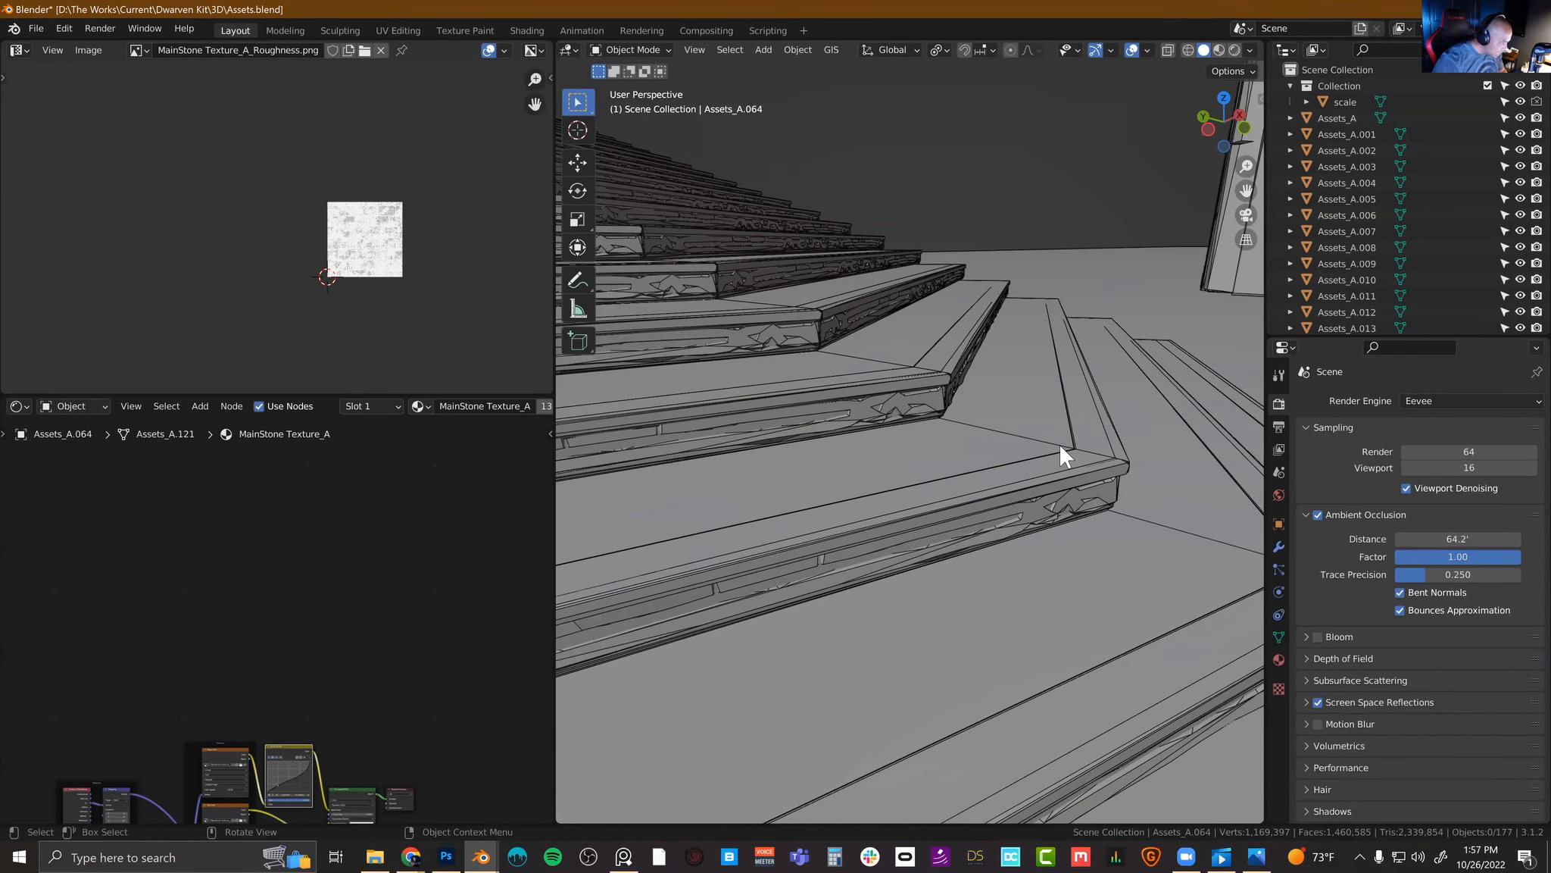
pyautogui.scroll(3, 1099, 462)
pyautogui.moveTo(1139, 478); pyautogui.dragTo(986, 513, button='middle')
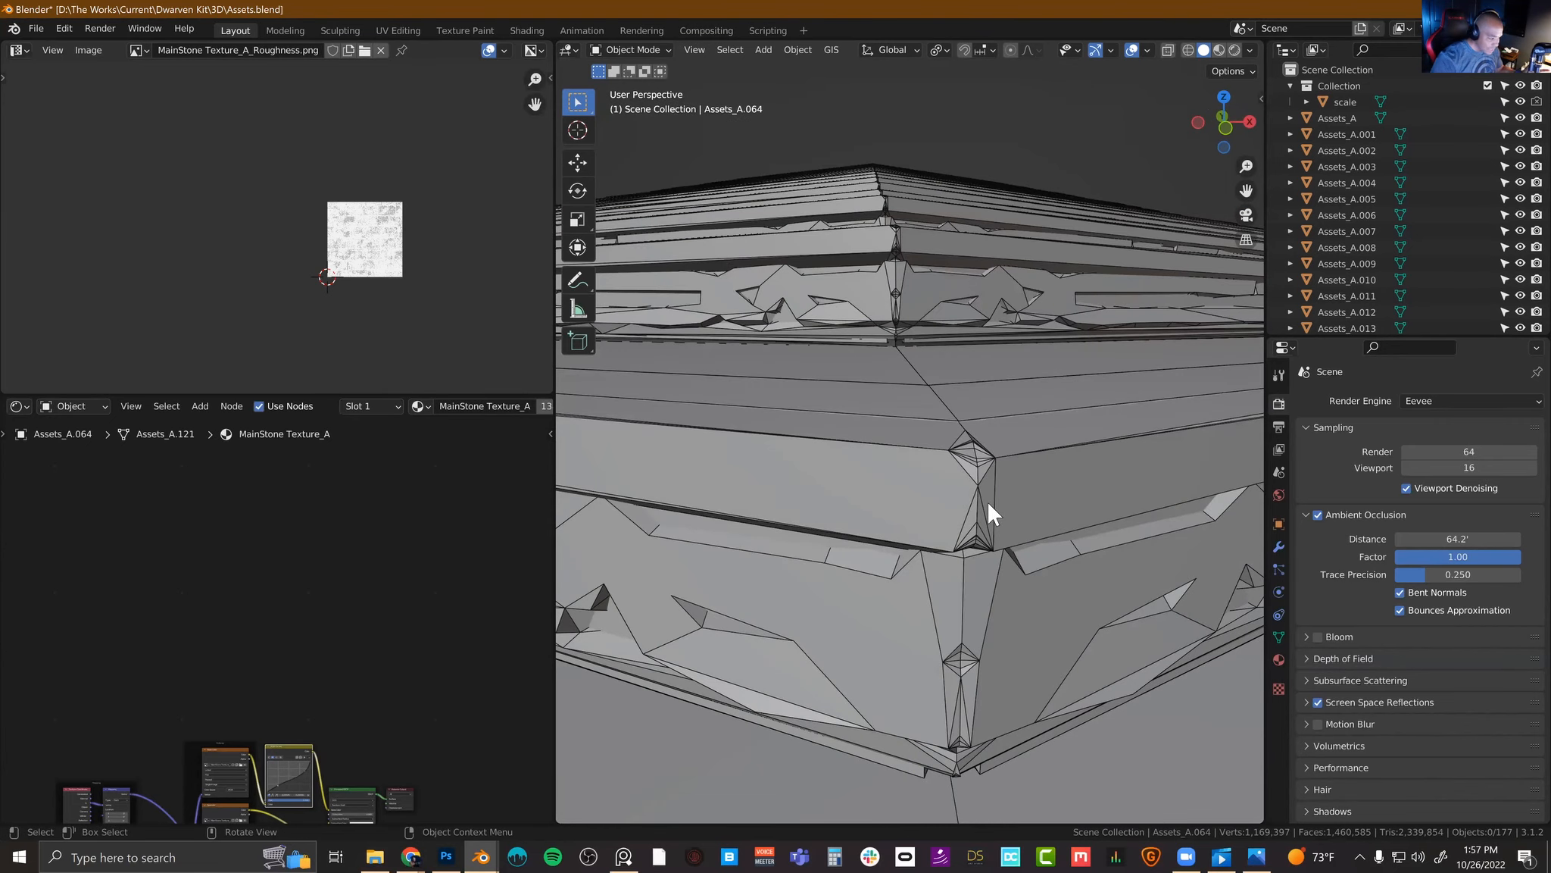
pyautogui.scroll(-10, 995, 461)
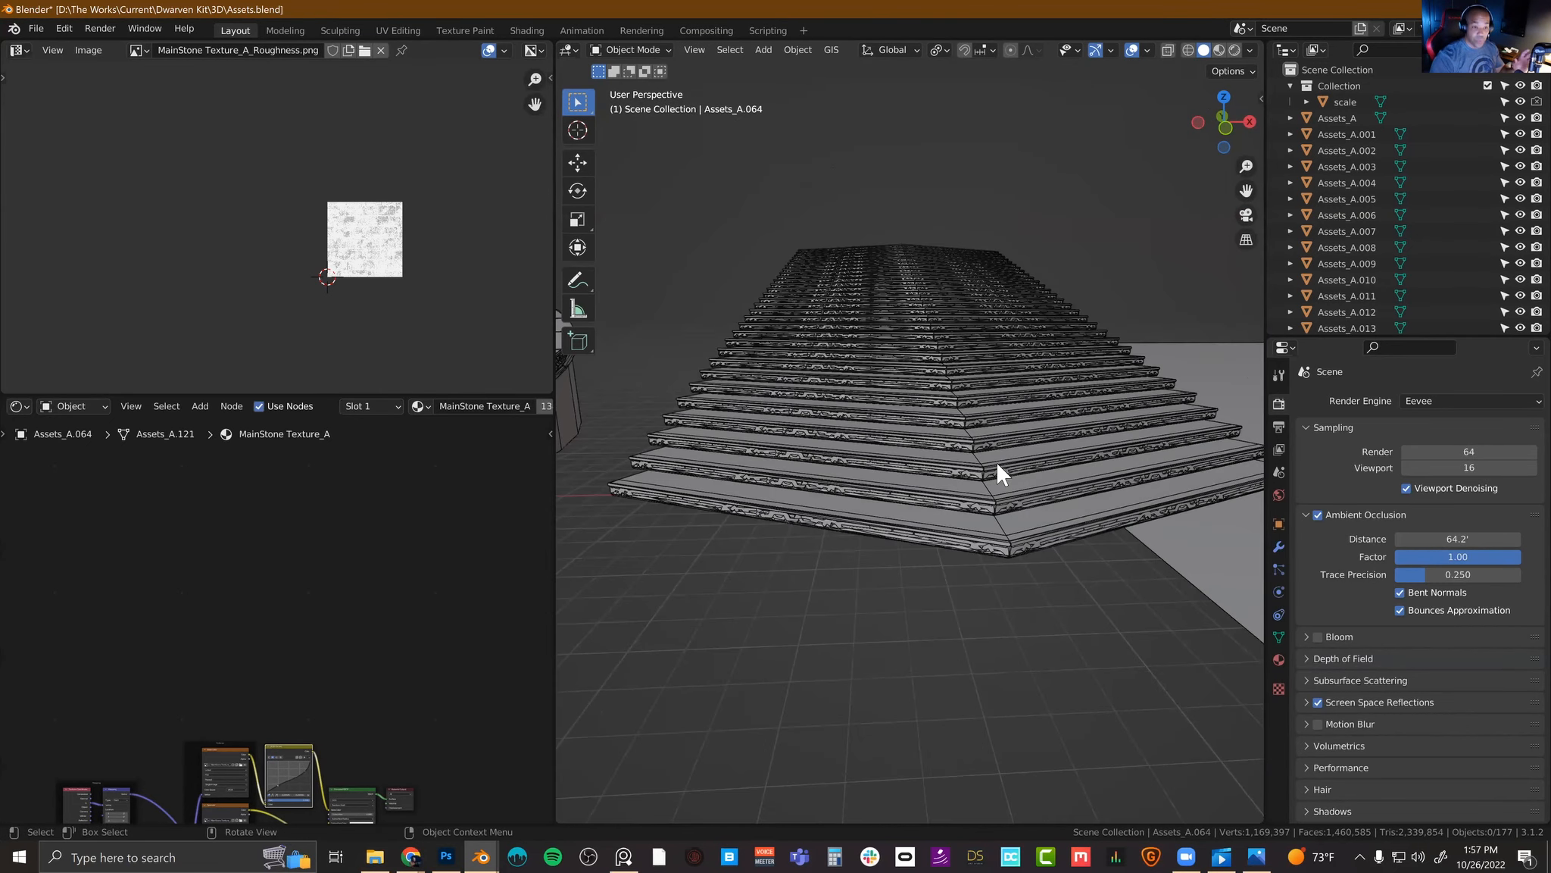
pyautogui.moveTo(876, 417); pyautogui.dragTo(1003, 434, button='middle')
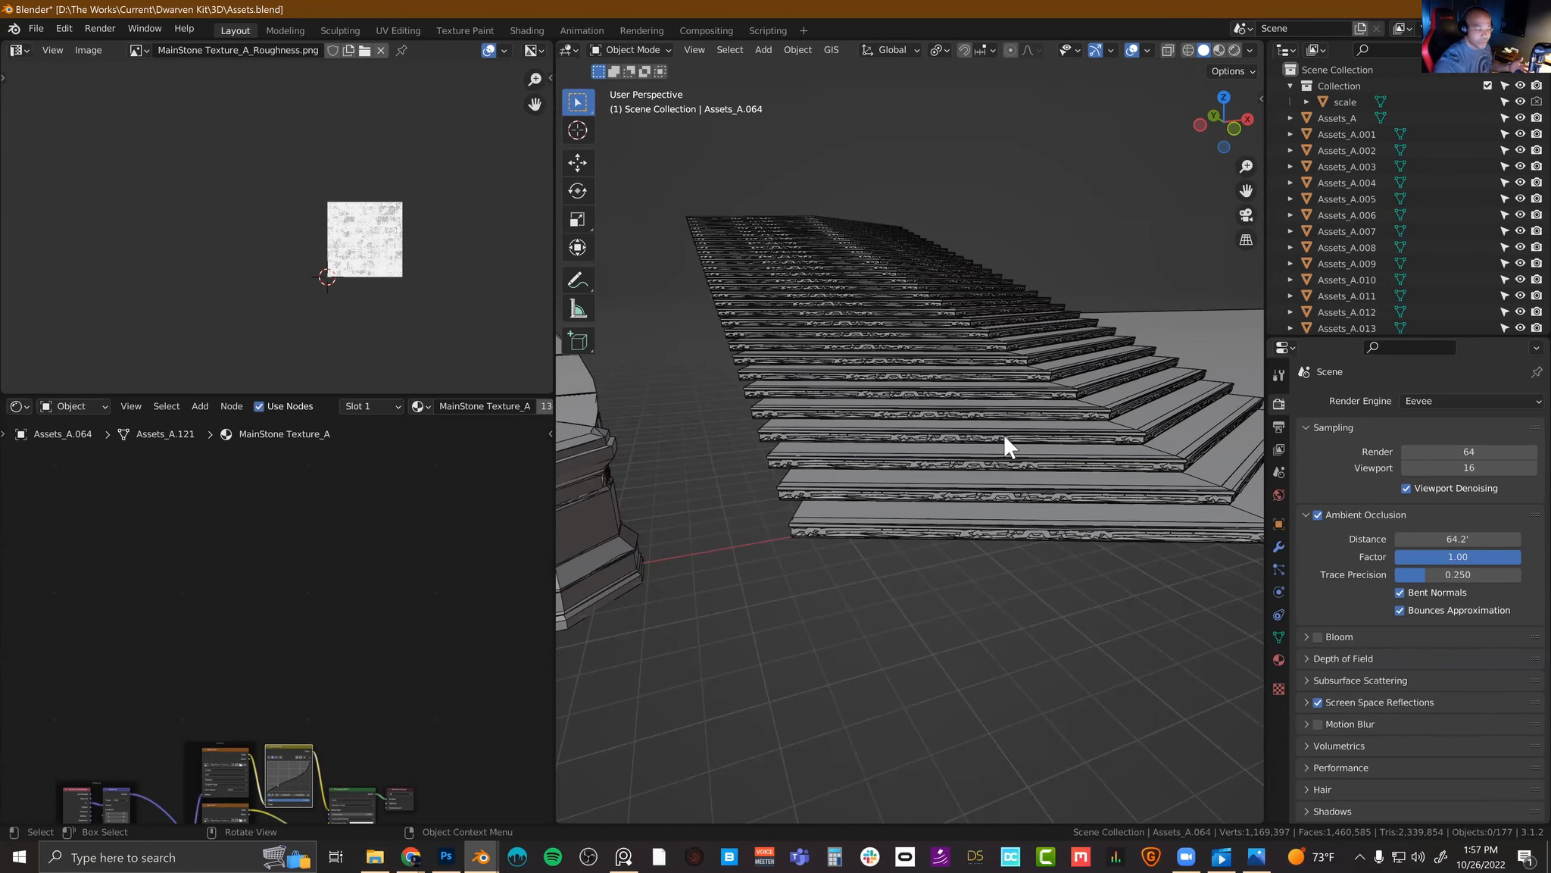
pyautogui.scroll(-1, 1003, 436)
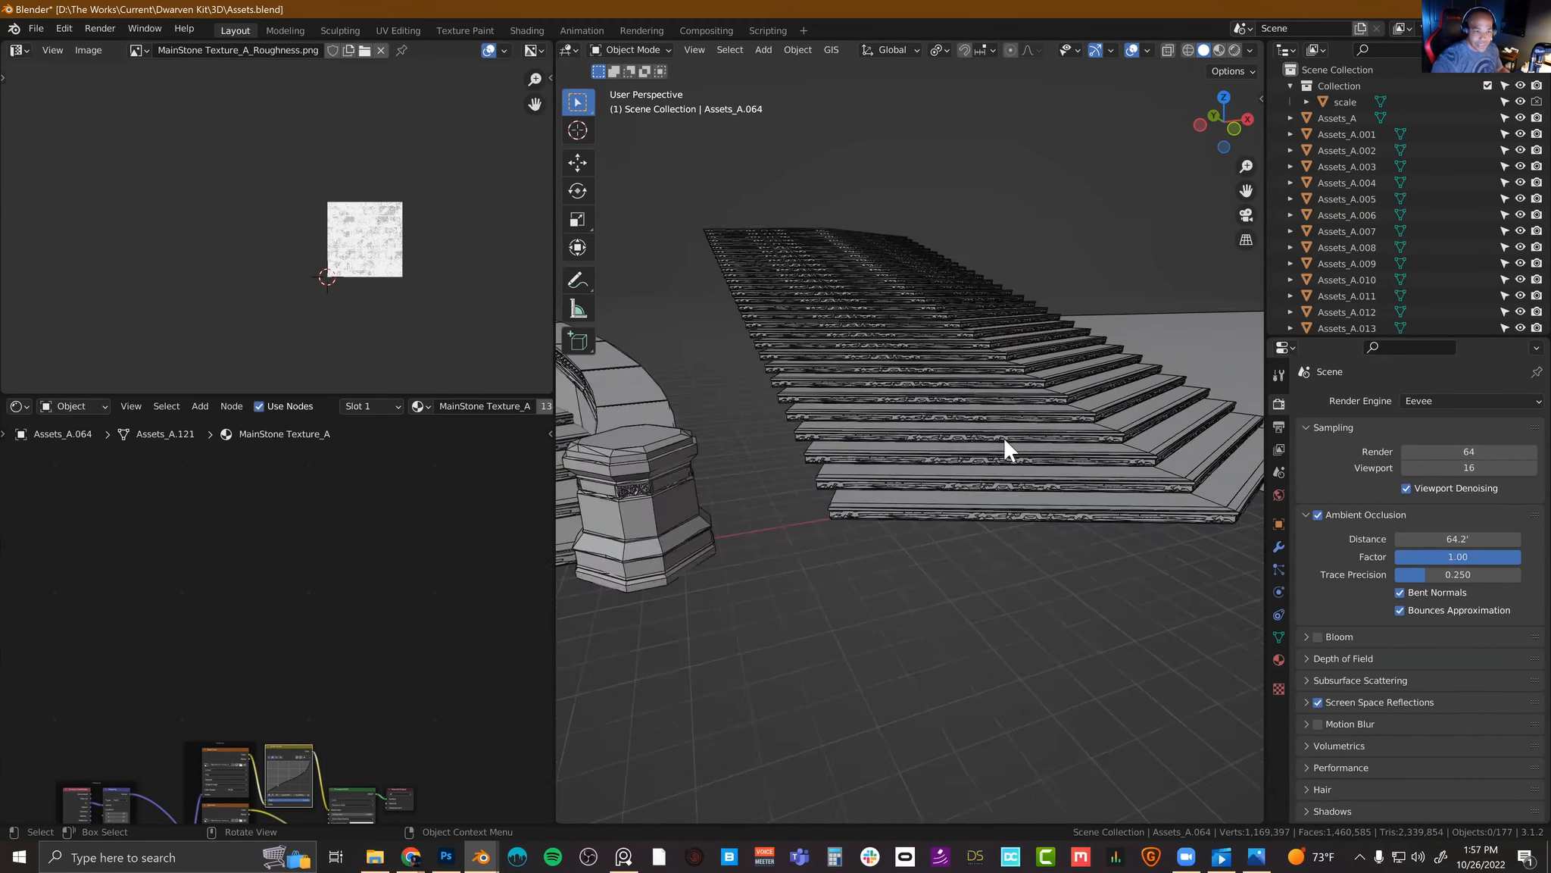
# Step: Examine the curved stairs, braided trim pieces, doorway and ornamental panels in wireframe across the asset kit
pyautogui.scroll(-4, 1004, 436)
pyautogui.keyDown('shift'); pyautogui.moveTo(886, 437); pyautogui.dragTo(984, 438, button='middle'); pyautogui.keyUp('shift')
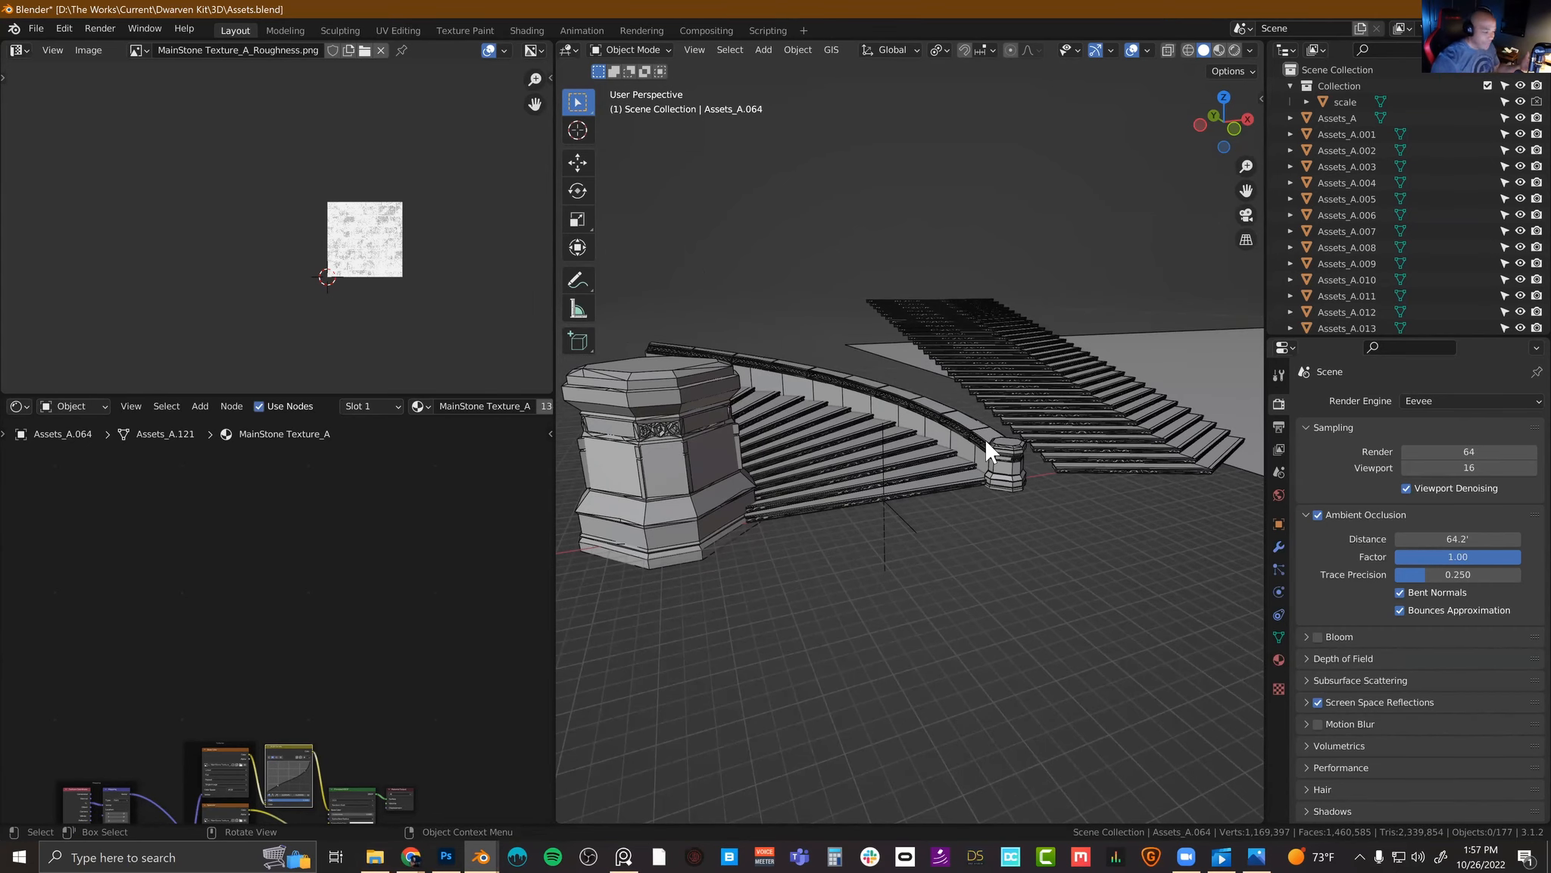
pyautogui.moveTo(794, 446); pyautogui.dragTo(893, 442, button='middle')
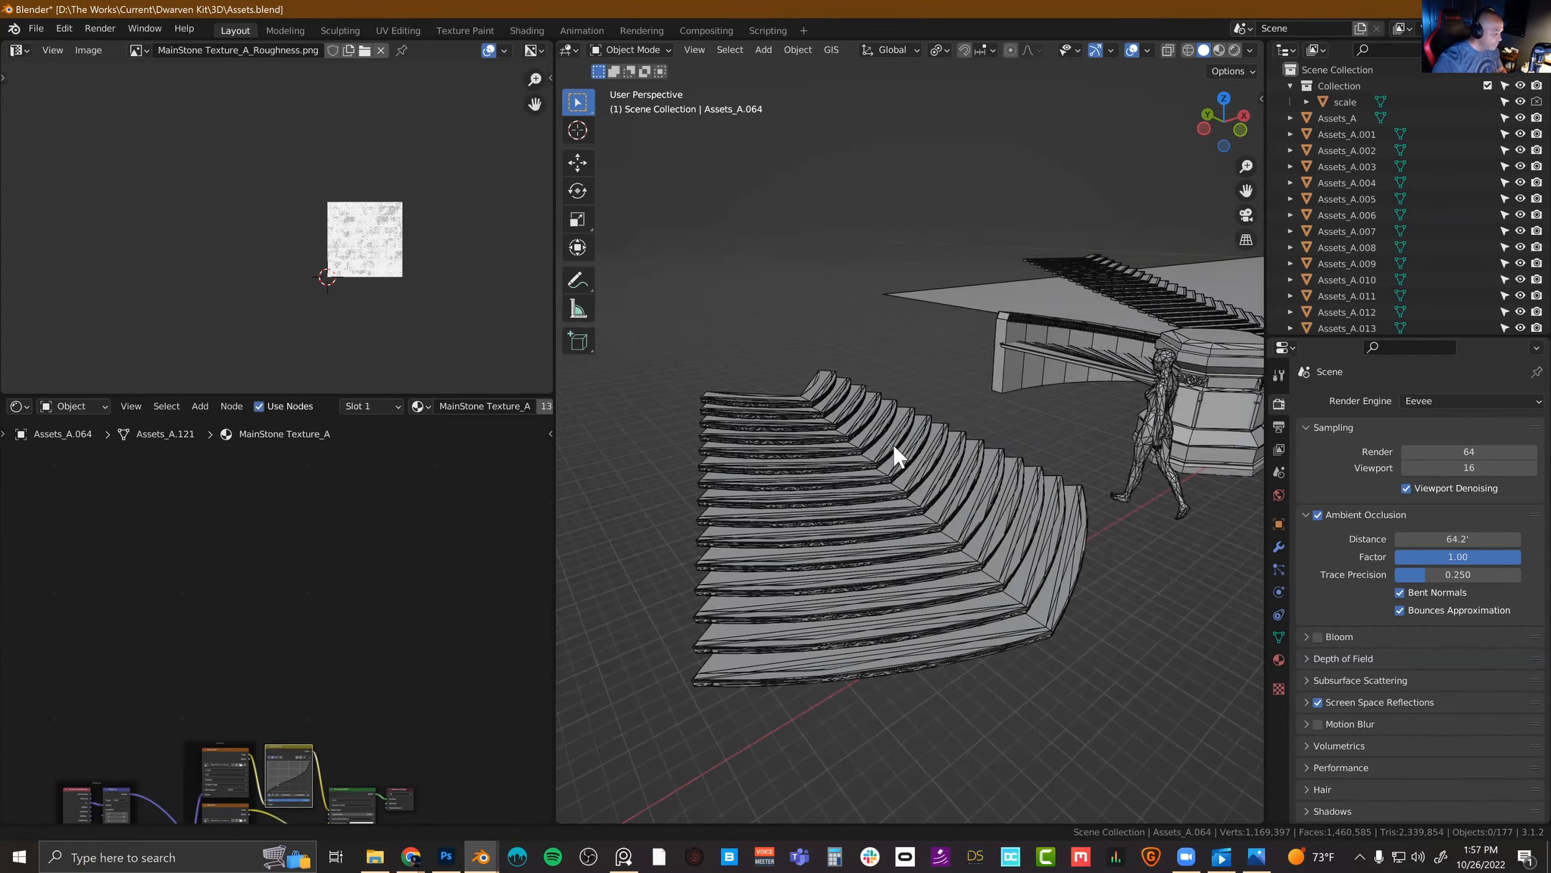
pyautogui.scroll(-6, 909, 462)
pyautogui.moveTo(951, 502); pyautogui.dragTo(850, 429, button='middle')
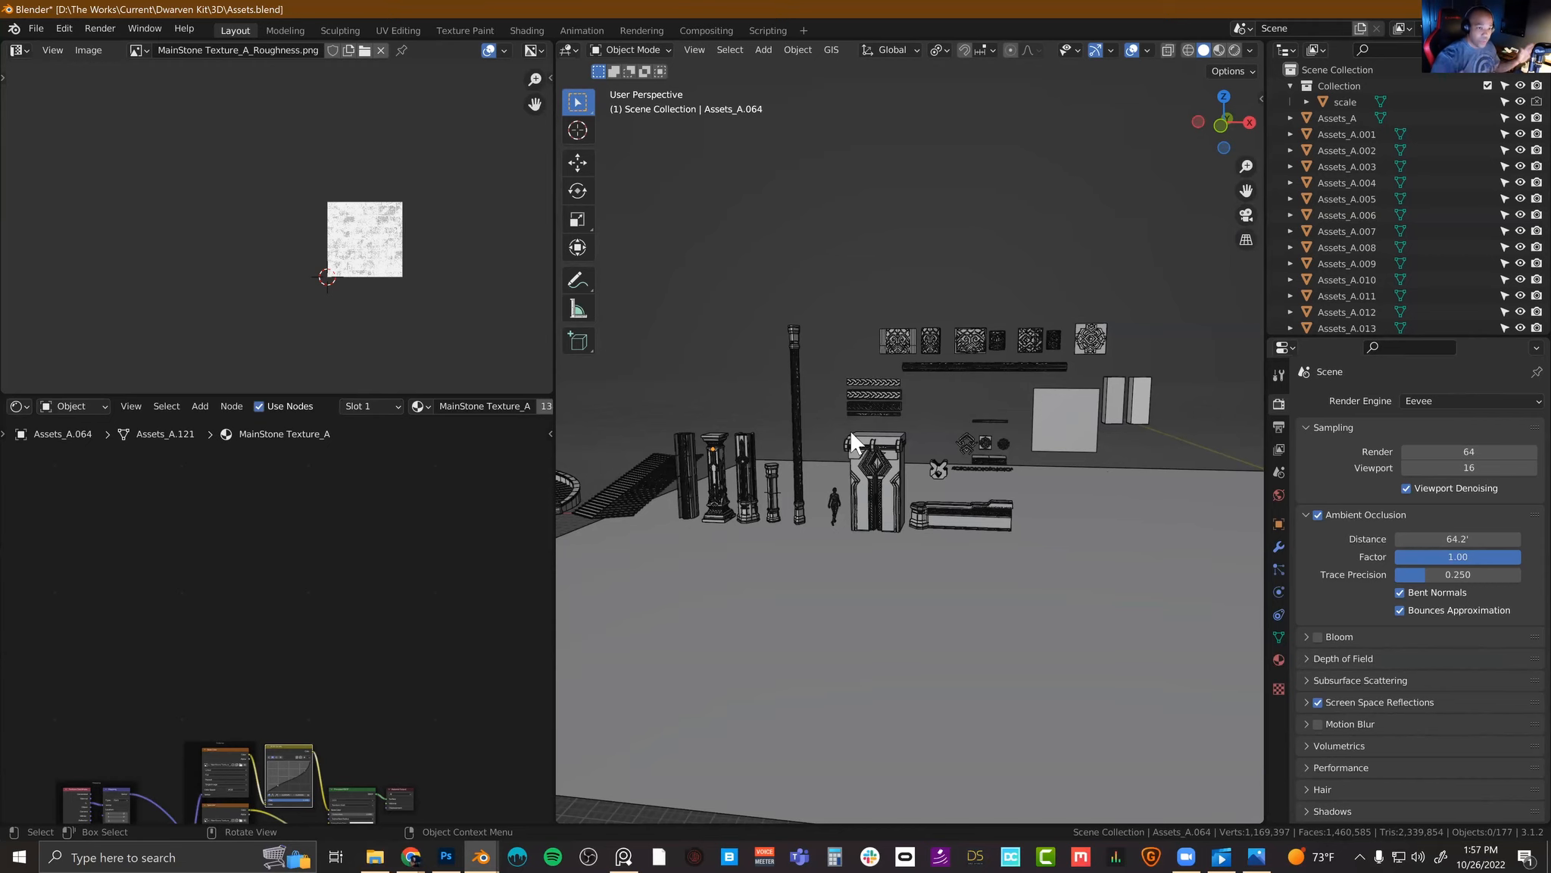
pyautogui.keyDown('ctrl'); pyautogui.keyDown('alt'); pyautogui.moveTo(897, 469); pyautogui.dragTo(928, 451); pyautogui.keyUp('alt'); pyautogui.keyUp('ctrl')
pyautogui.keyDown('ctrl'); pyautogui.keyDown('alt'); pyautogui.moveTo(929, 451); pyautogui.dragTo(928, 311); pyautogui.keyUp('alt'); pyautogui.keyUp('ctrl')
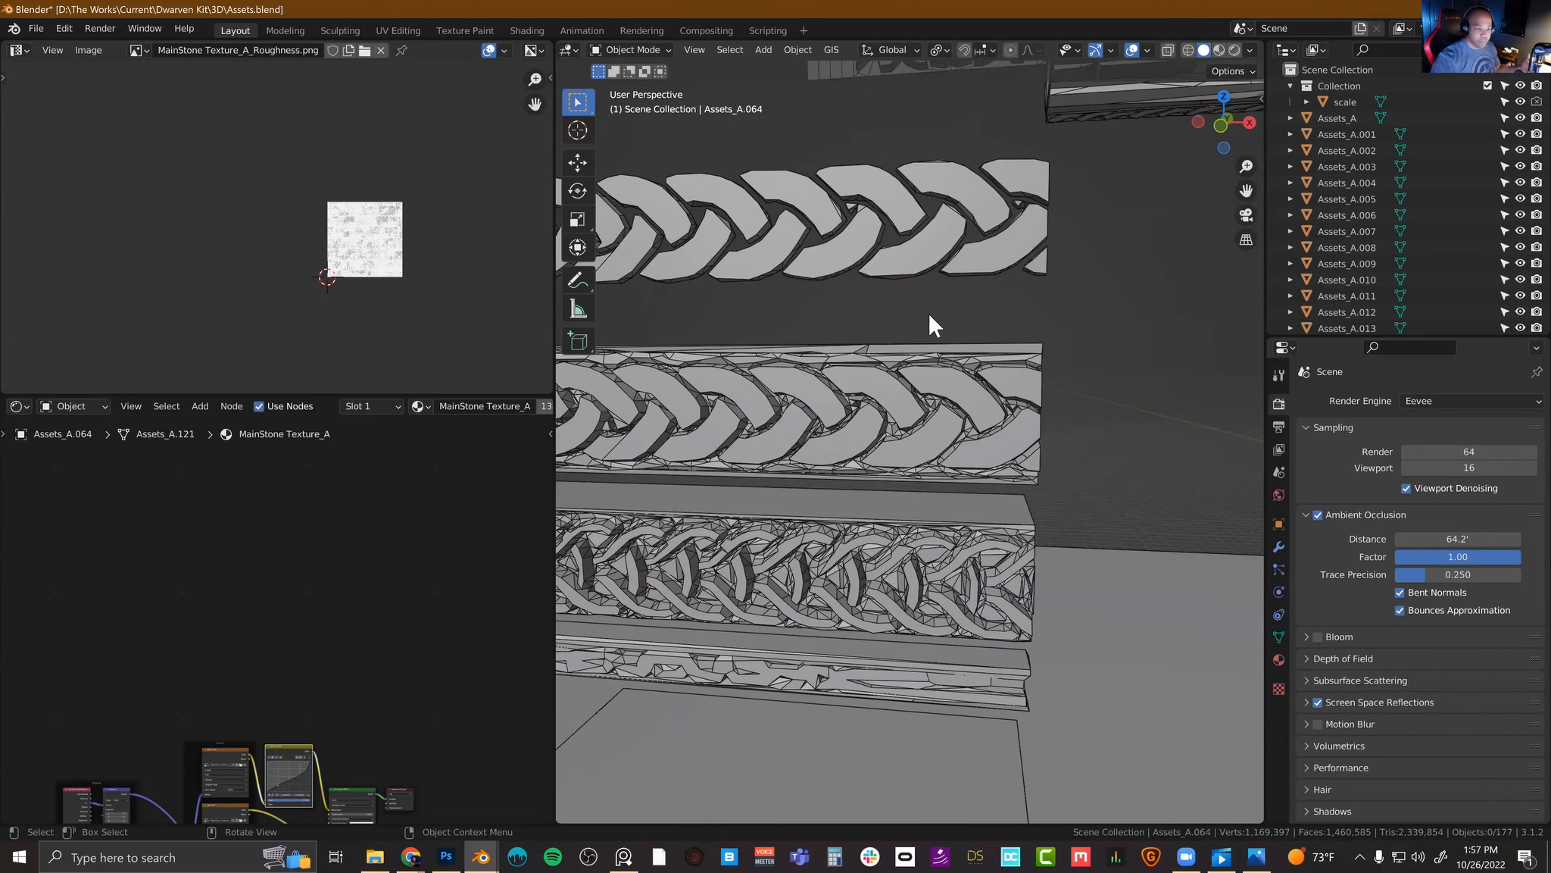
pyautogui.scroll(-8, 982, 359)
pyautogui.scroll(1, 978, 342)
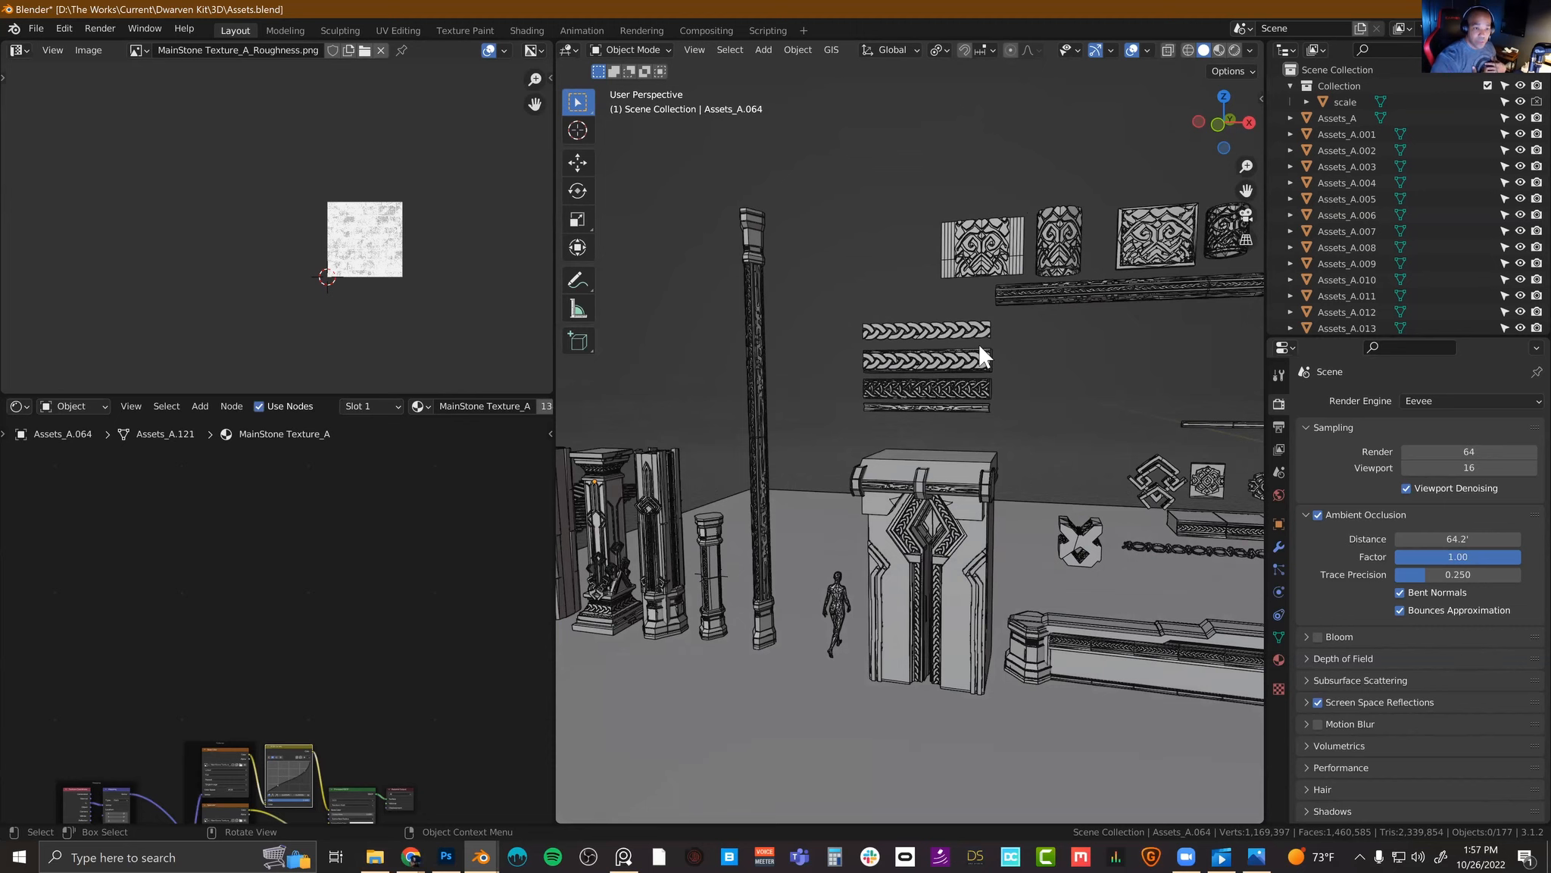
pyautogui.moveTo(1032, 423); pyautogui.dragTo(857, 374, button='middle')
pyautogui.scroll(-5, 1005, 363)
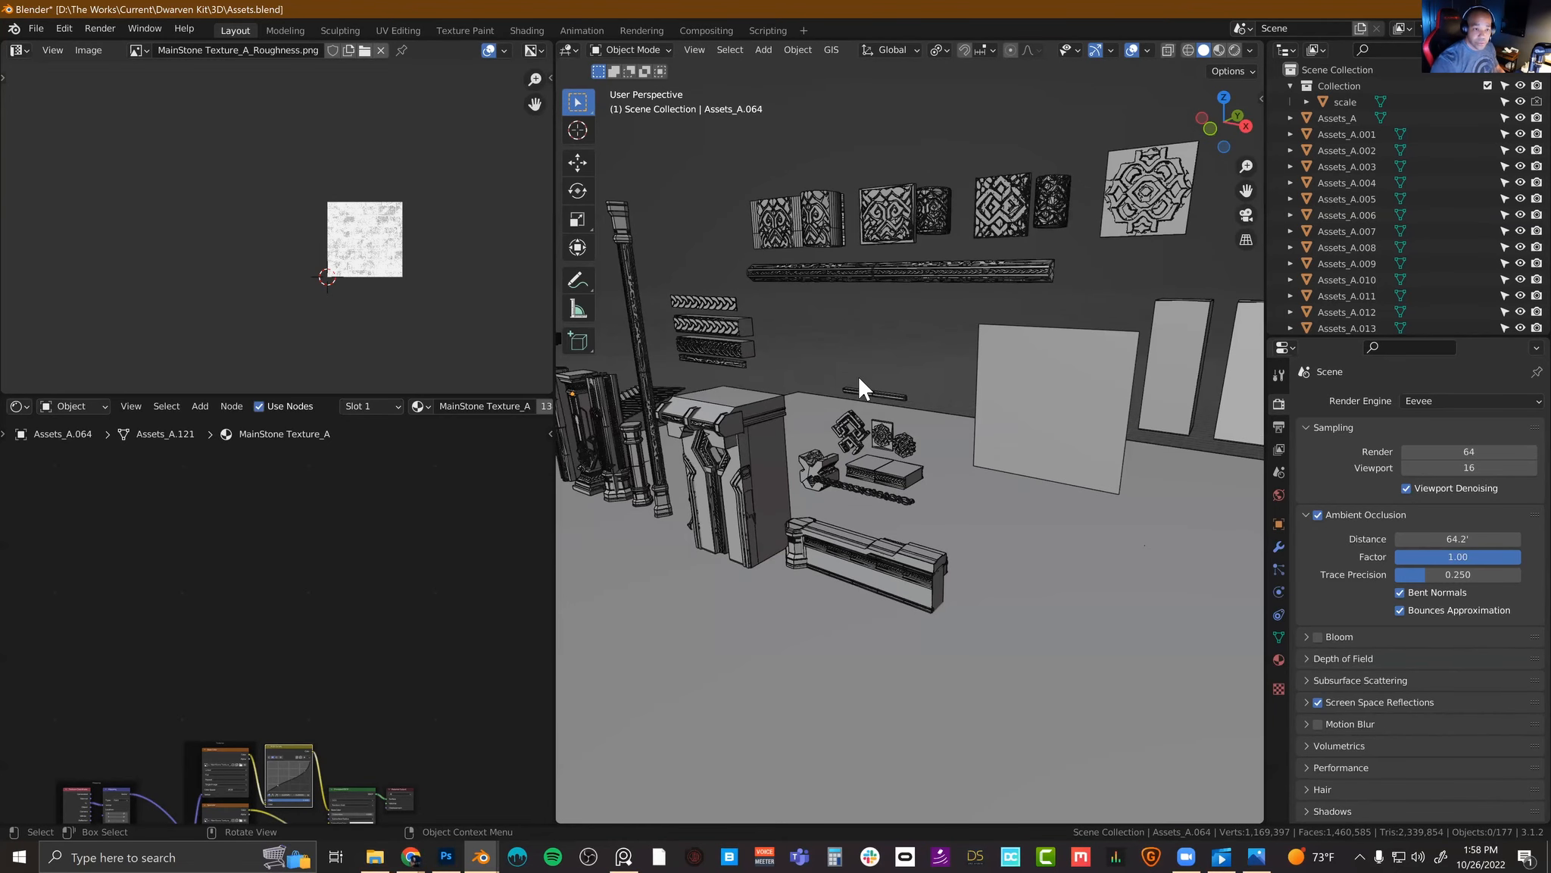
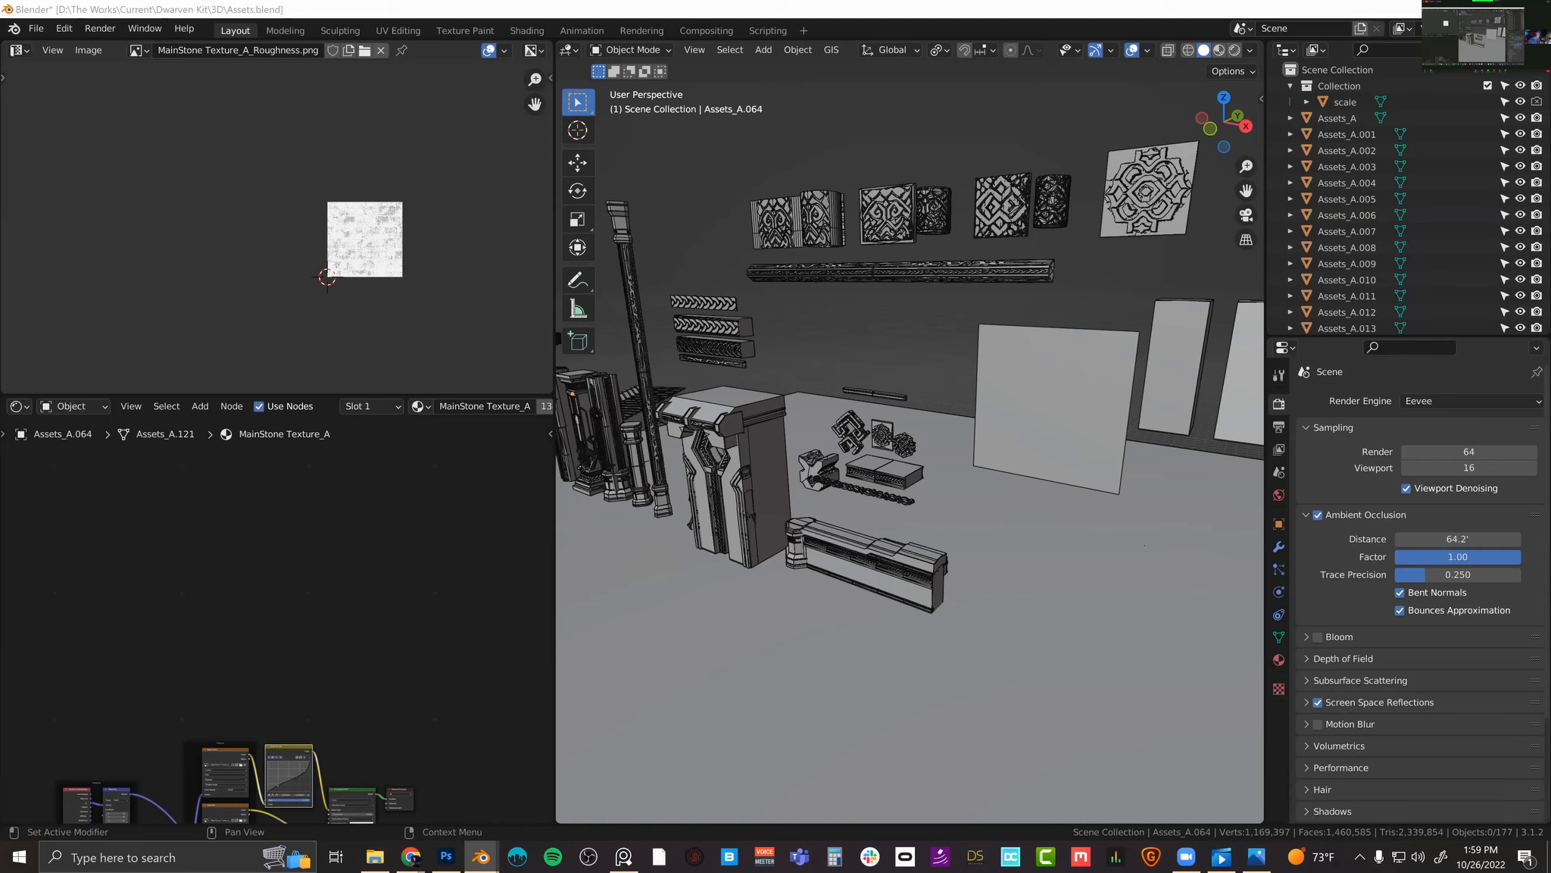
# Step: Switch the asset kit's viewport to rendered shading, viewing the scene from the front
pyautogui.moveTo(414, 590); pyautogui.dragTo(368, 494, button='middle')
pyautogui.moveTo(844, 399); pyautogui.dragTo(1142, 69, button='middle')
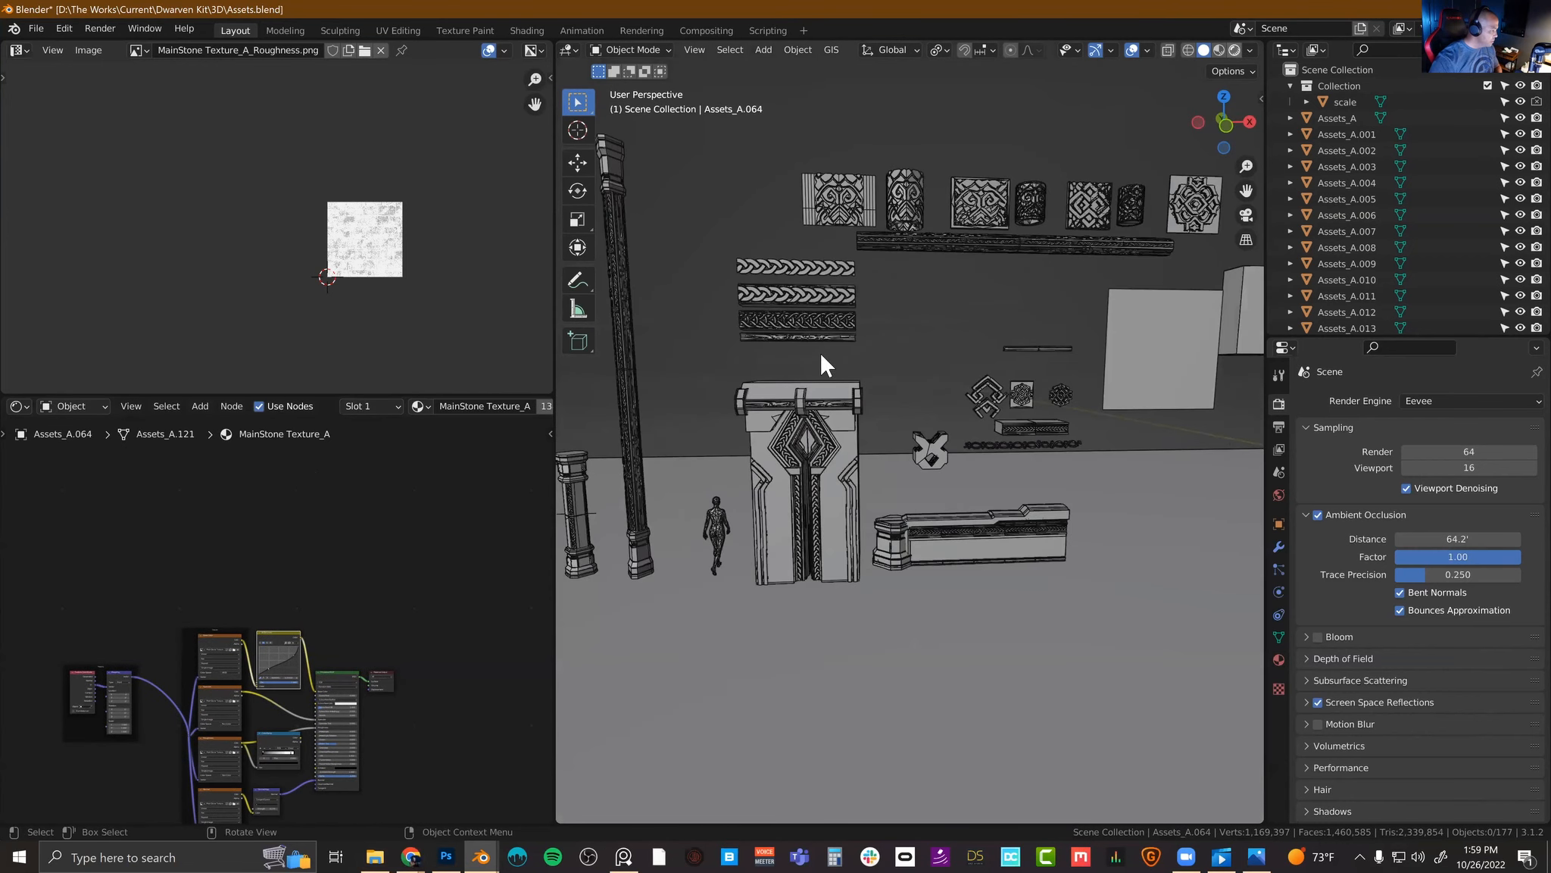
pyautogui.press('z')
pyautogui.press('8')
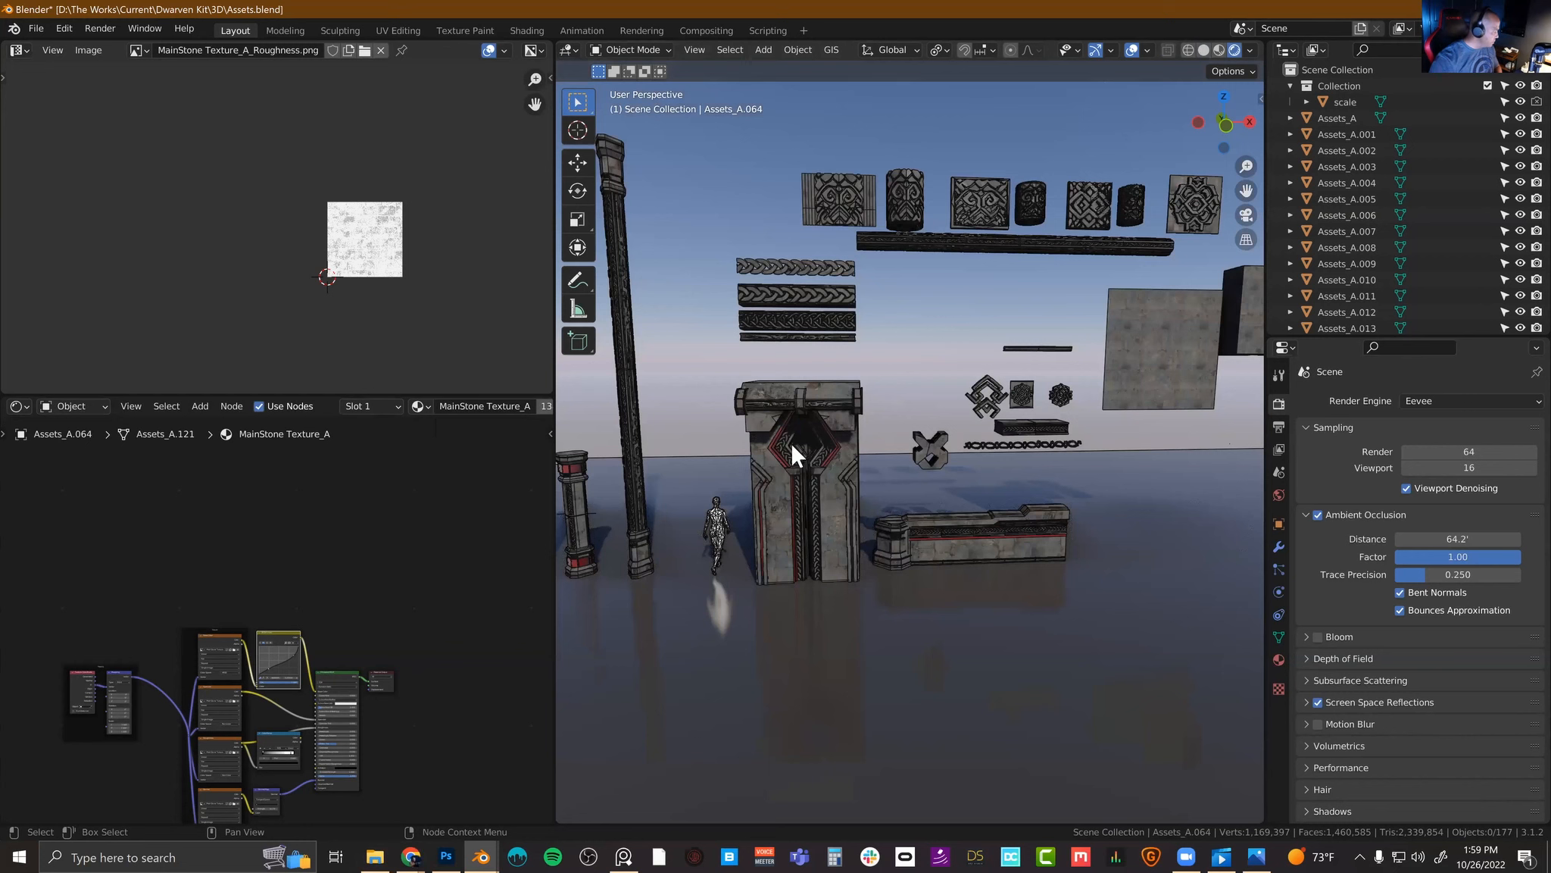
# Step: Show the atmosphere settings, turn Physical Atmosphere off and back on, and widen the 3D viewport
pyautogui.press('n')
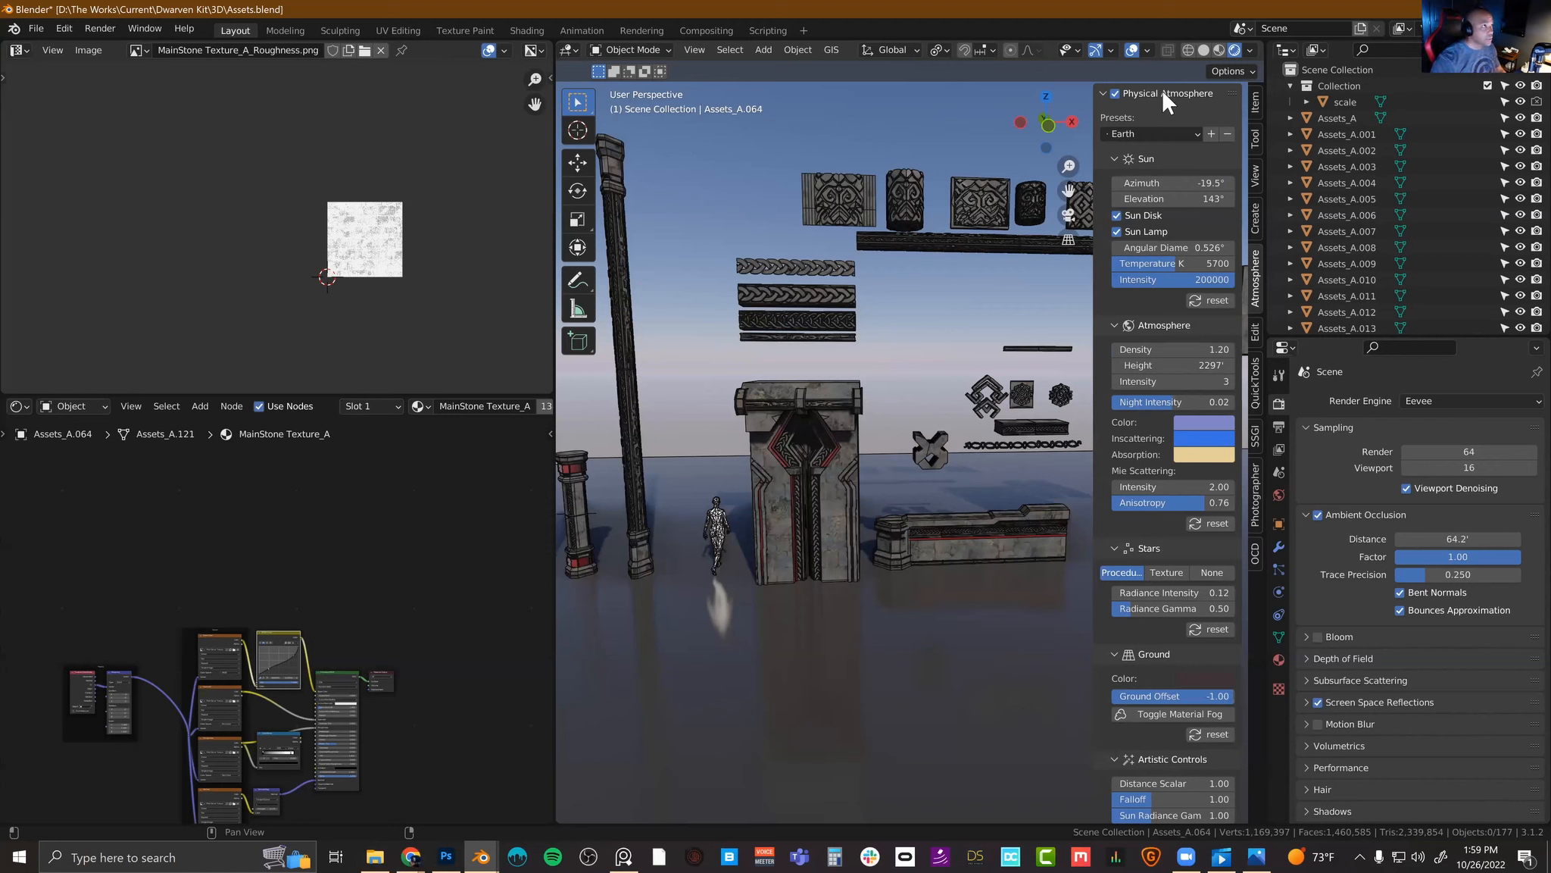
pyautogui.click(1115, 94)
pyautogui.scroll(5, 838, 347)
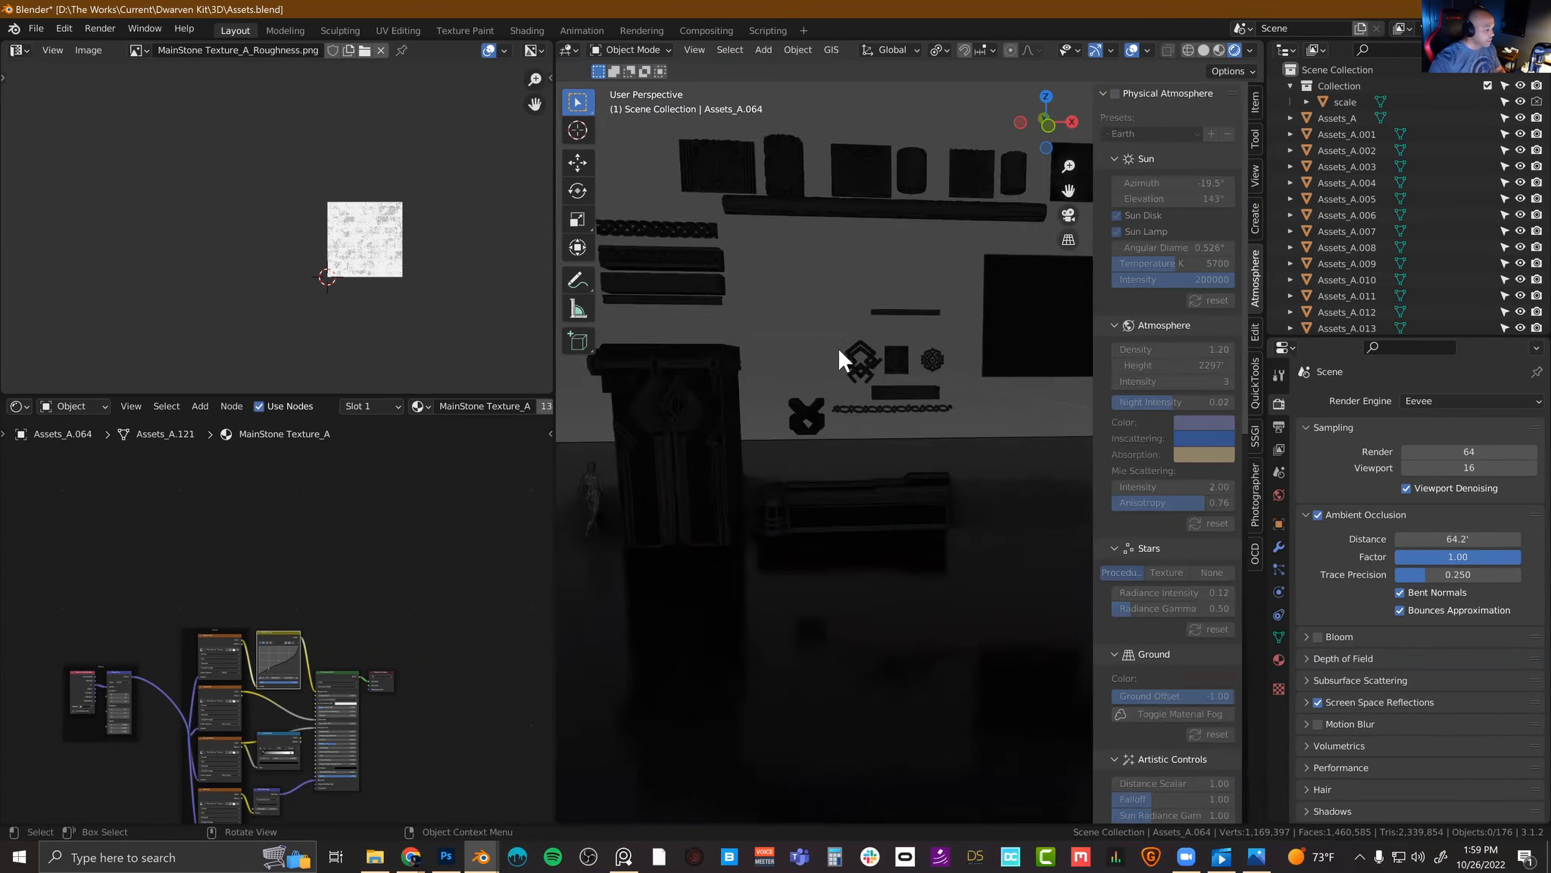
pyautogui.rightClick(906, 292)
pyautogui.scroll(-6, 865, 346)
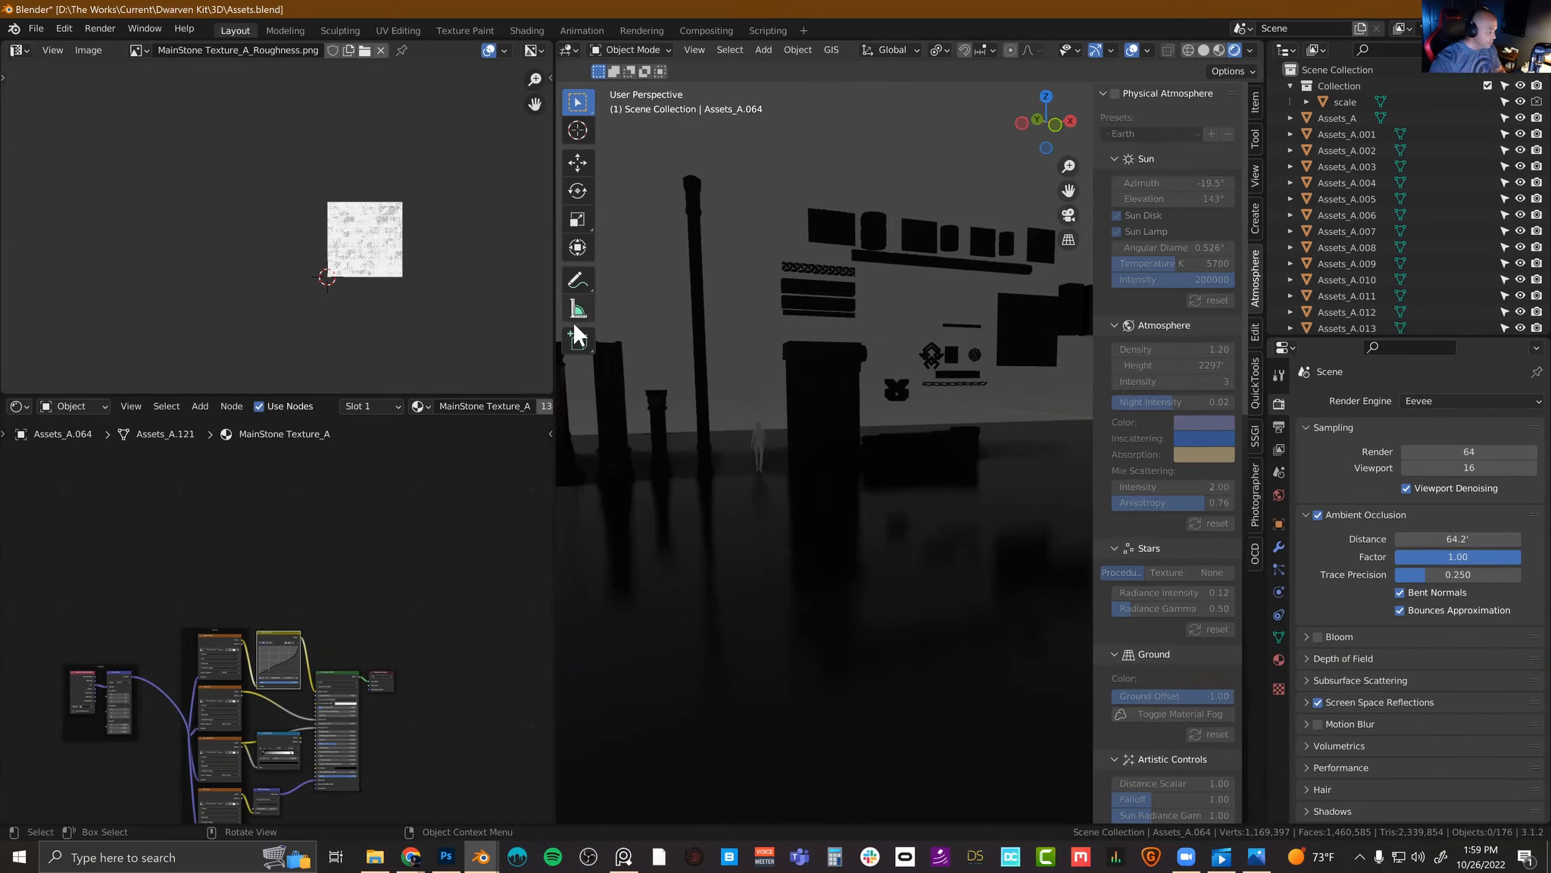
pyautogui.moveTo(553, 336); pyautogui.dragTo(300, 347)
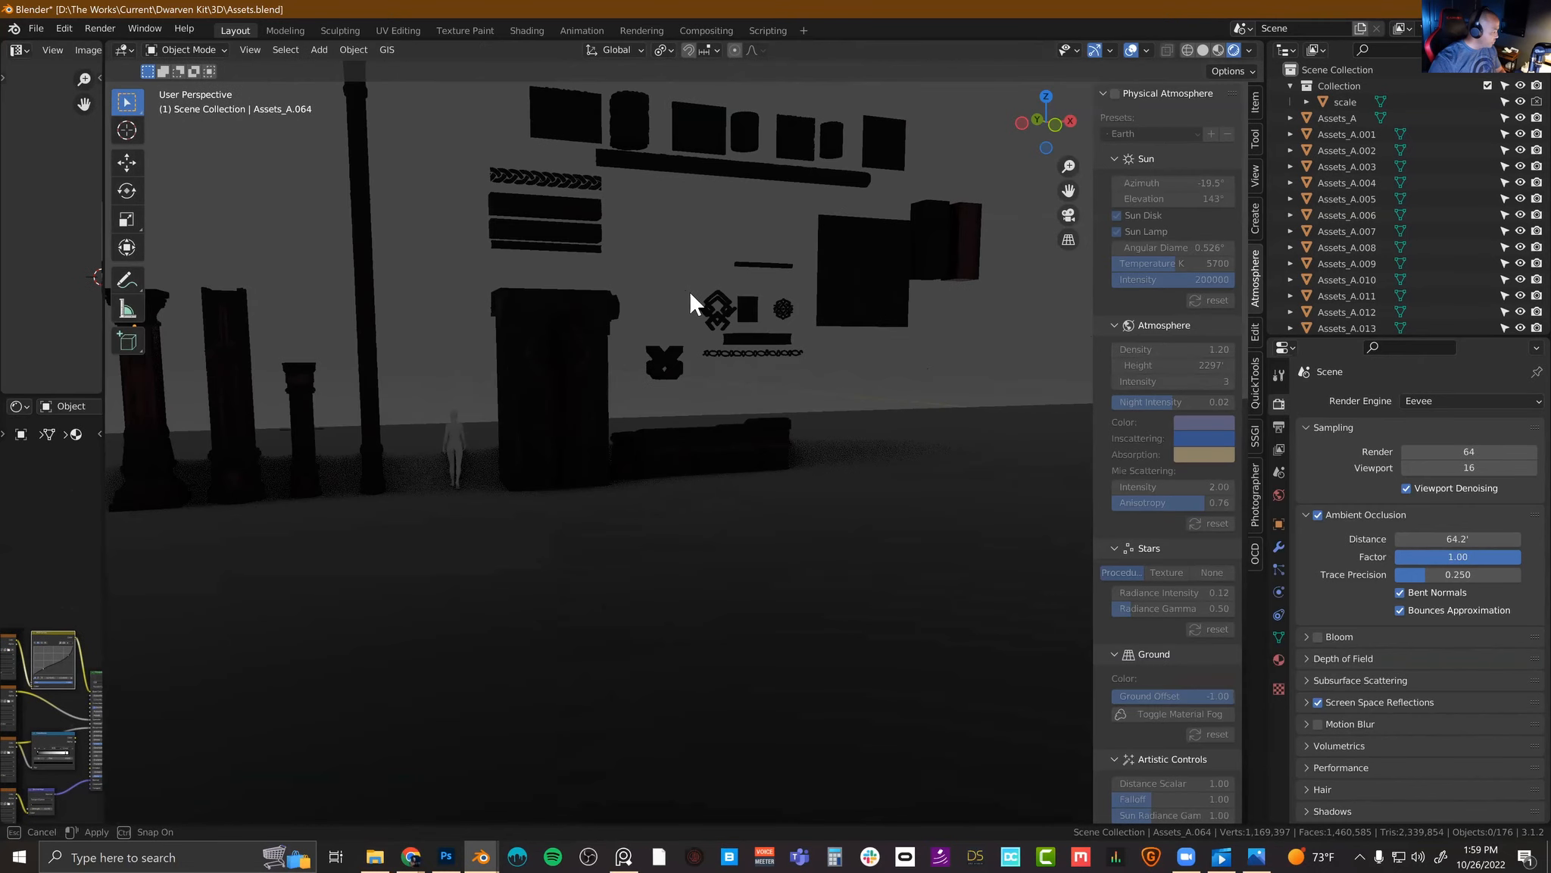
pyautogui.click(1115, 94)
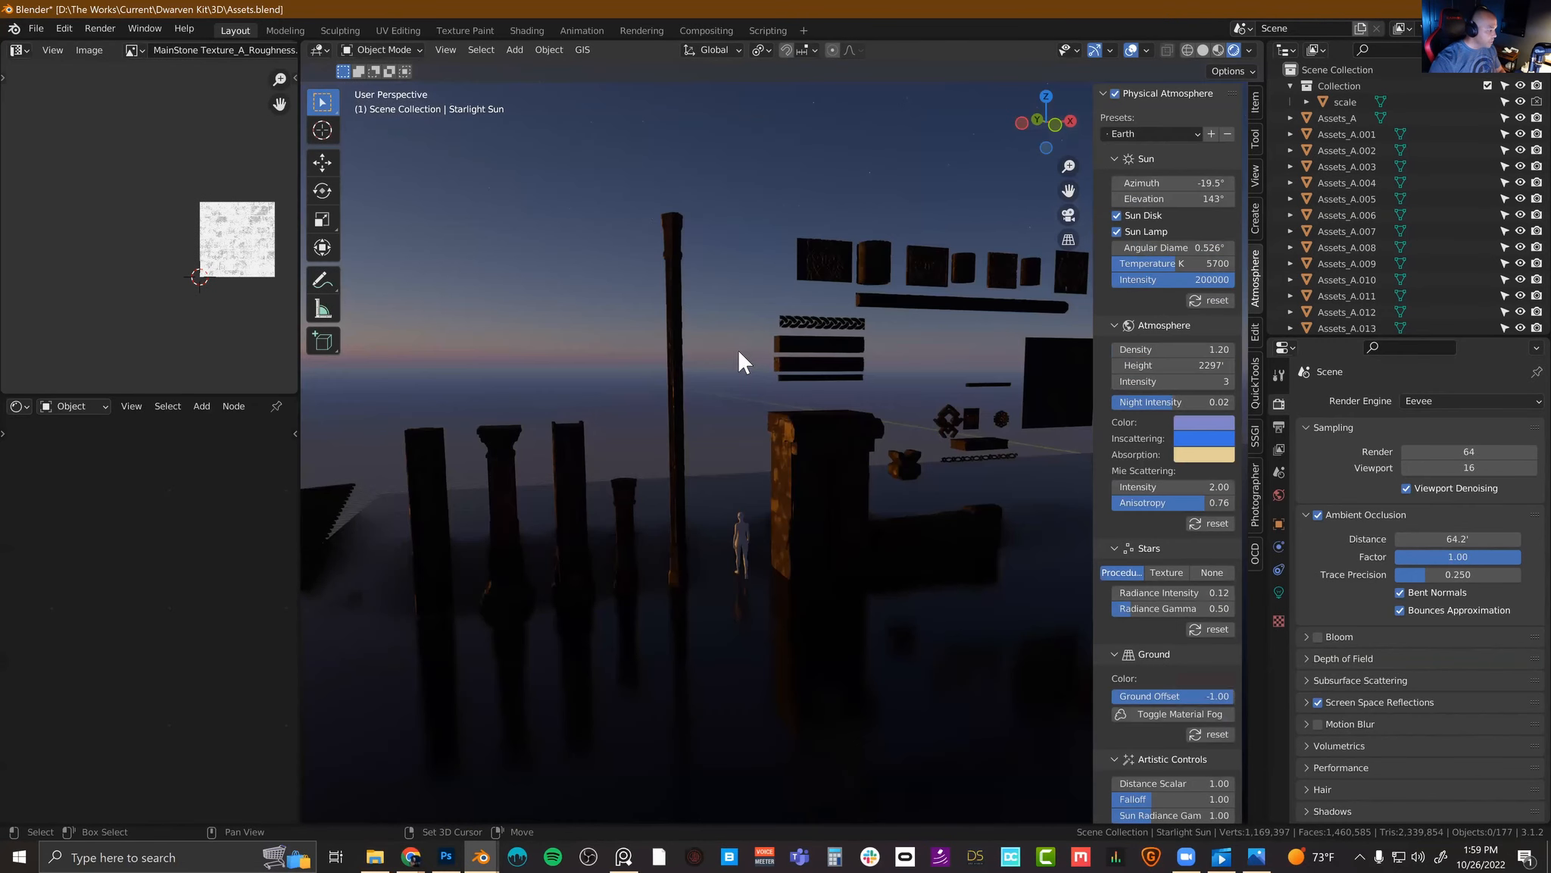
# Step: Set the atmosphere sun's elevation to 30.9° and its azimuth to 186°
pyautogui.scroll(-2, 909, 311)
pyautogui.moveTo(1177, 198); pyautogui.dragTo(1091, 198)
pyautogui.moveTo(1212, 183); pyautogui.dragTo(1356, 182)
pyautogui.scroll(5, 440, 488)
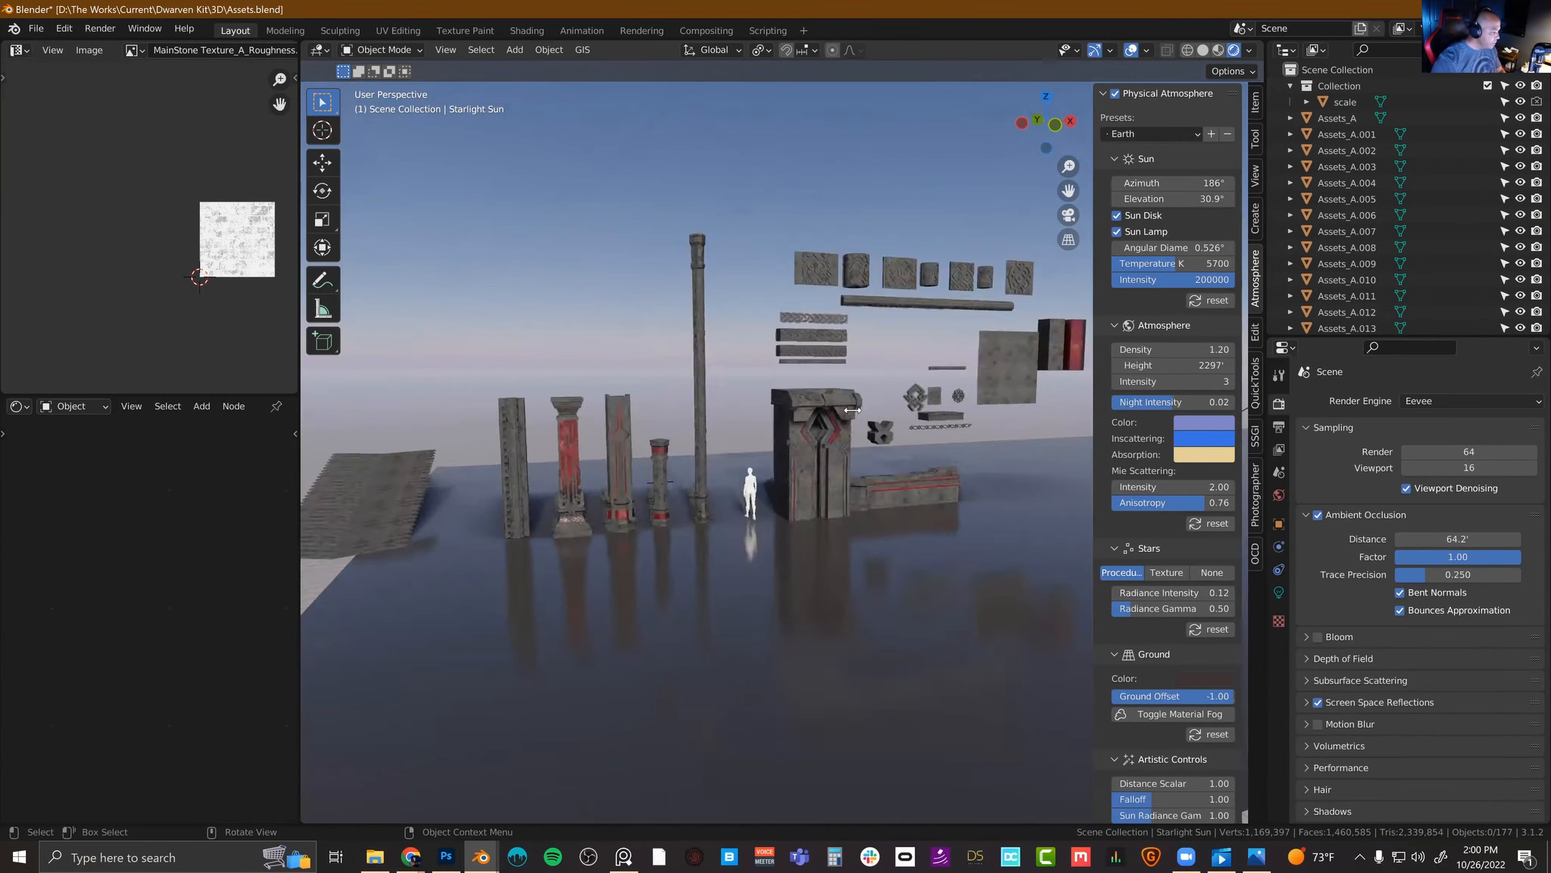
# Step: Set the atmosphere density to 3.14 and switch the shader editor to the World nodes
pyautogui.moveTo(1122, 350); pyautogui.dragTo(1189, 350)
pyautogui.click(73, 406)
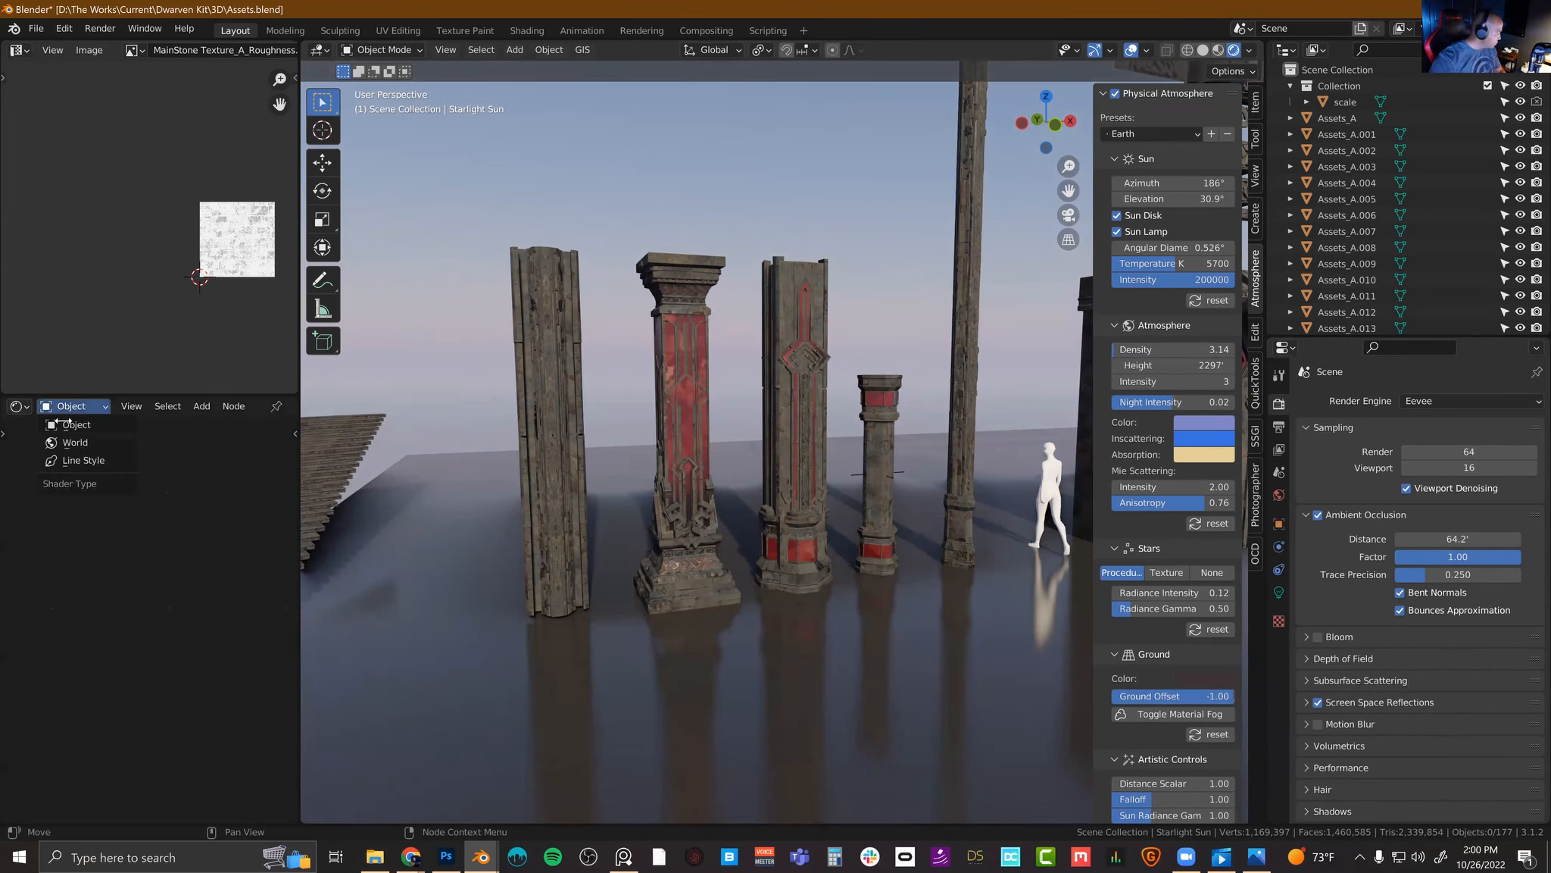
pyautogui.click(72, 442)
pyautogui.scroll(3, 113, 594)
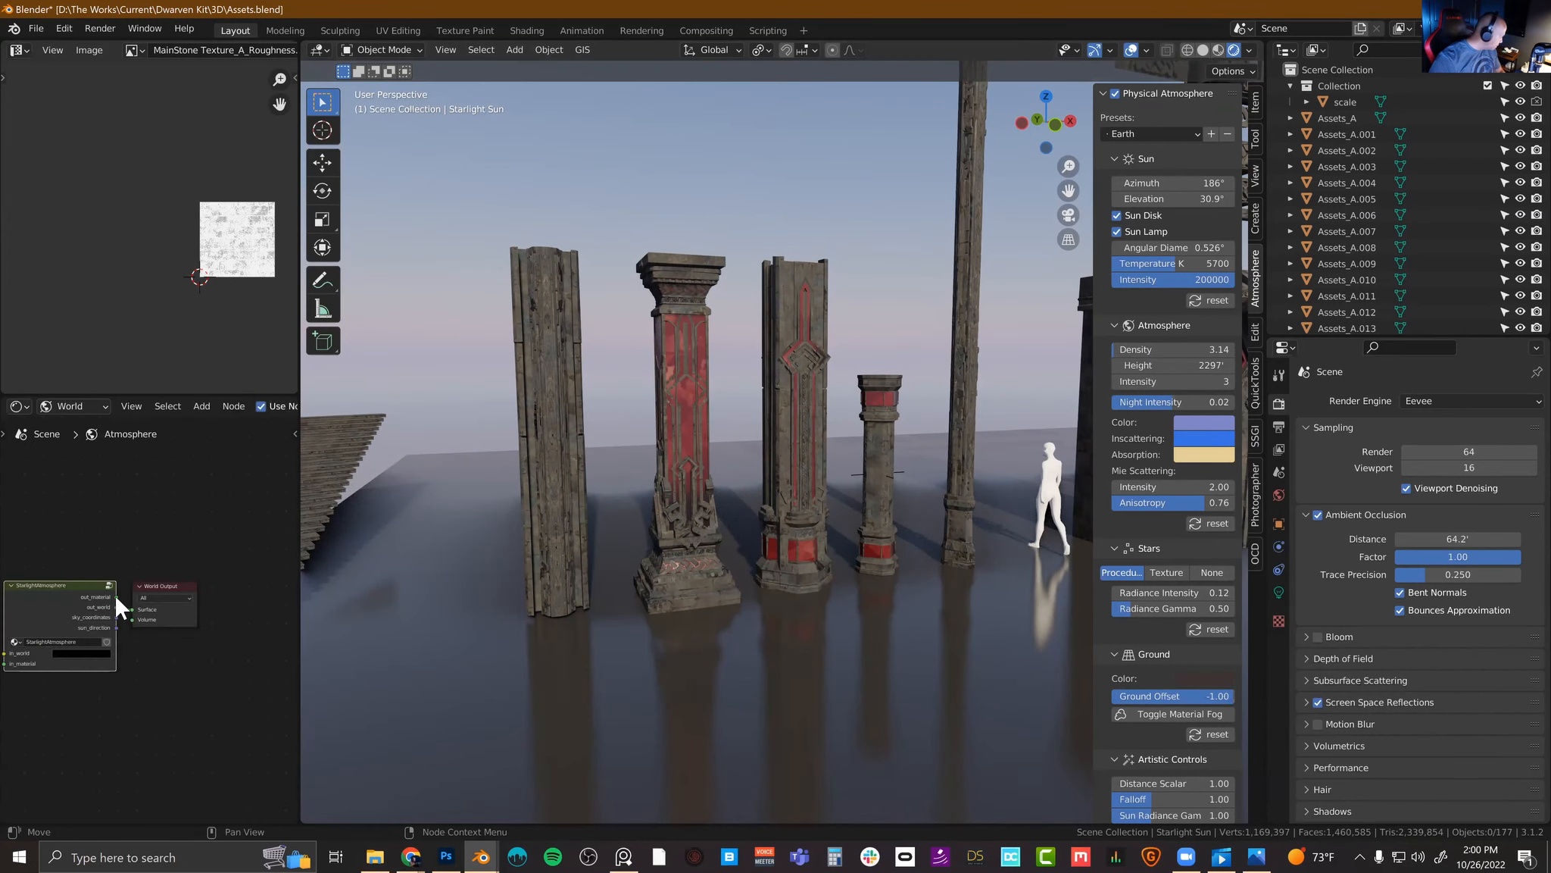
# Step: Link the atmosphere node's out_material output to the World Output's Volume input and set the density to 27.74
pyautogui.moveTo(116, 597); pyautogui.dragTo(141, 630)
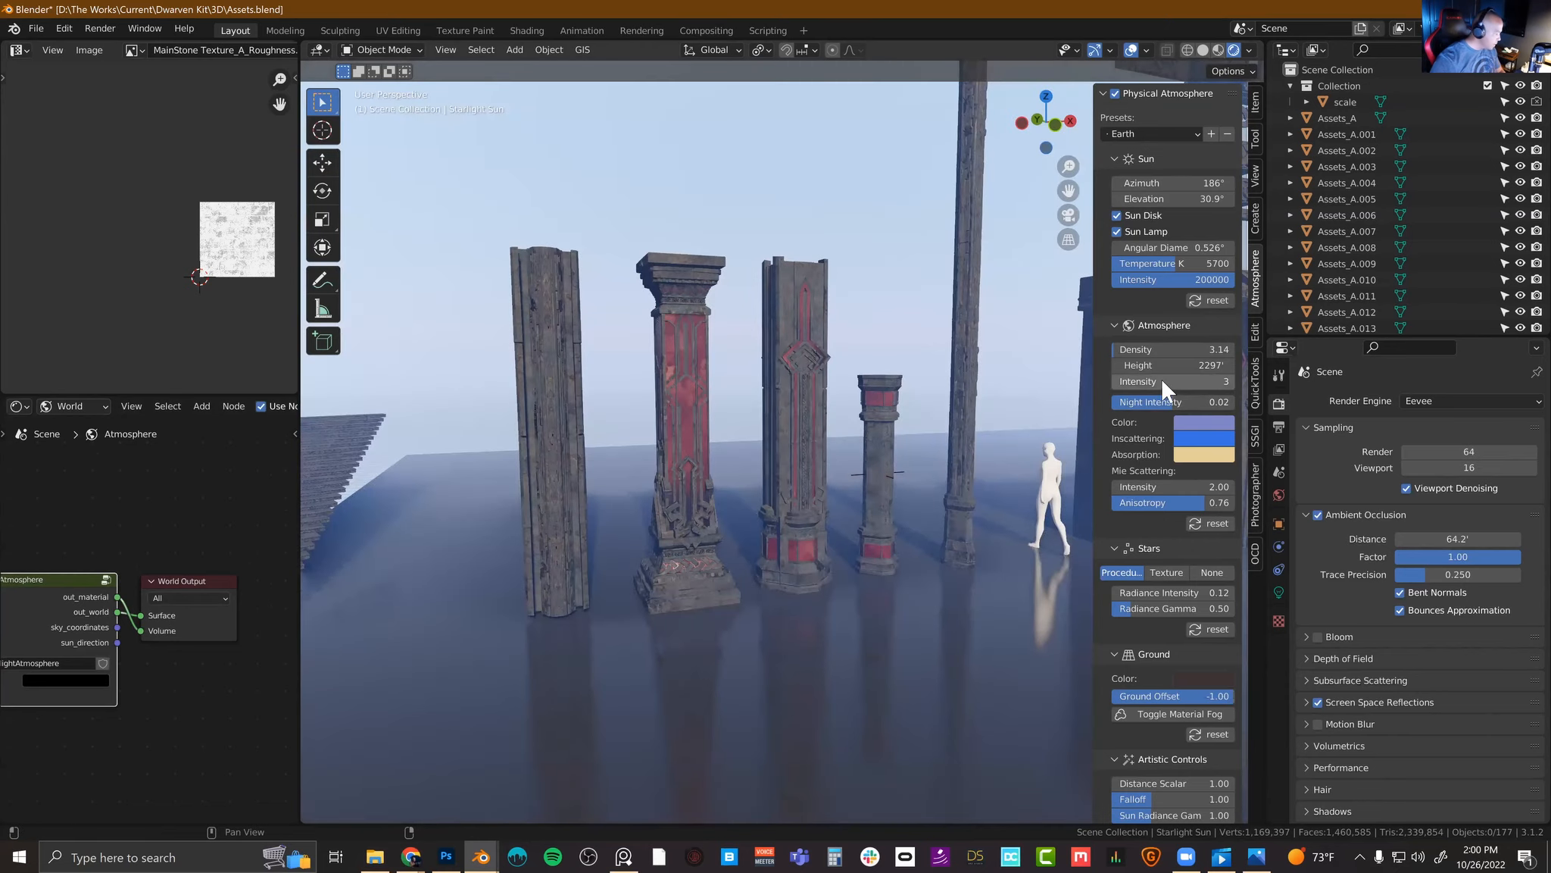
pyautogui.moveTo(1166, 349)
pyautogui.mouseDown()
pyautogui.moveTo(1209, 350)
pyautogui.moveTo(1163, 350)
pyautogui.moveTo(1194, 350)
pyautogui.mouseUp()
pyautogui.moveTo(1184, 442); pyautogui.dragTo(1187, 441)
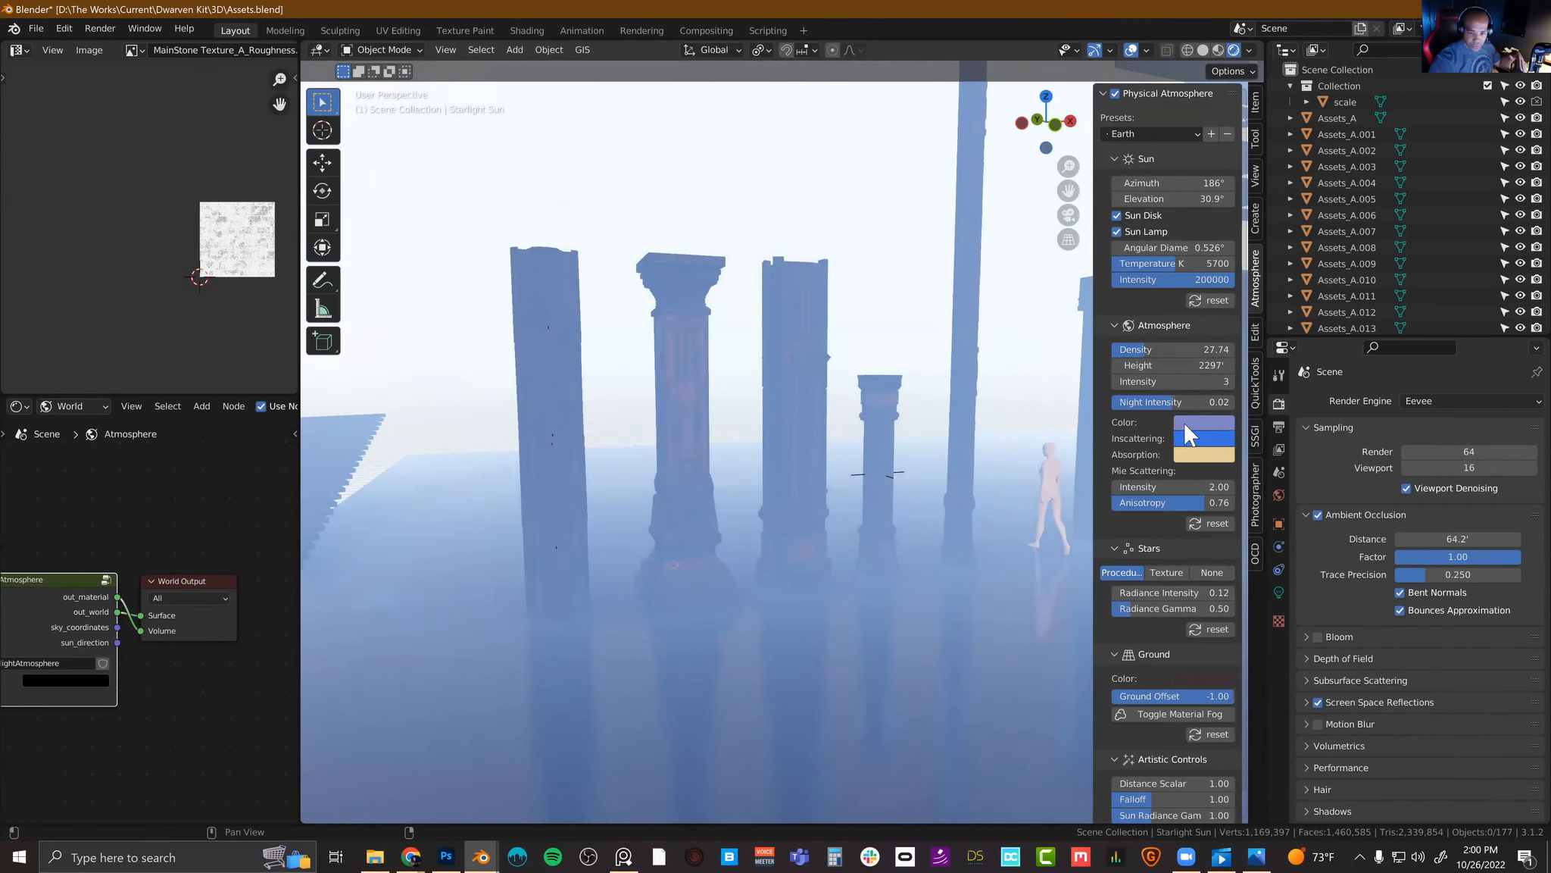
# Step: Set the atmosphere density to 0.88 and leave only out_world linked to the World Output's Surface input
pyautogui.moveTo(1137, 347); pyautogui.dragTo(1123, 348)
pyautogui.moveTo(118, 612); pyautogui.dragTo(141, 615)
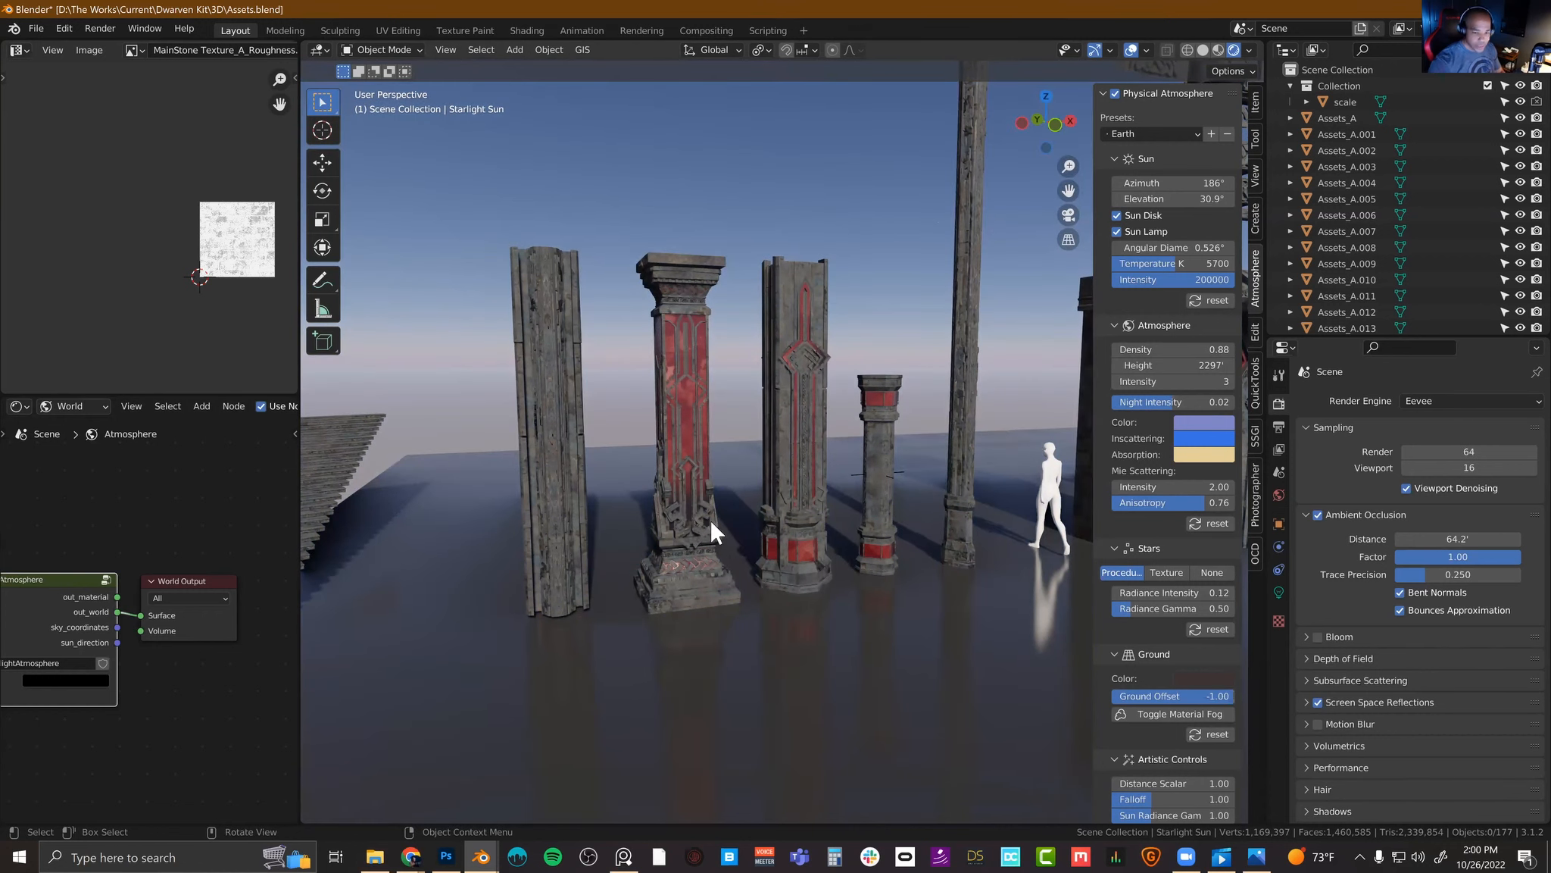
pyautogui.scroll(-5, 803, 500)
pyautogui.moveTo(877, 474); pyautogui.dragTo(772, 511, button='middle')
pyautogui.scroll(4, 812, 483)
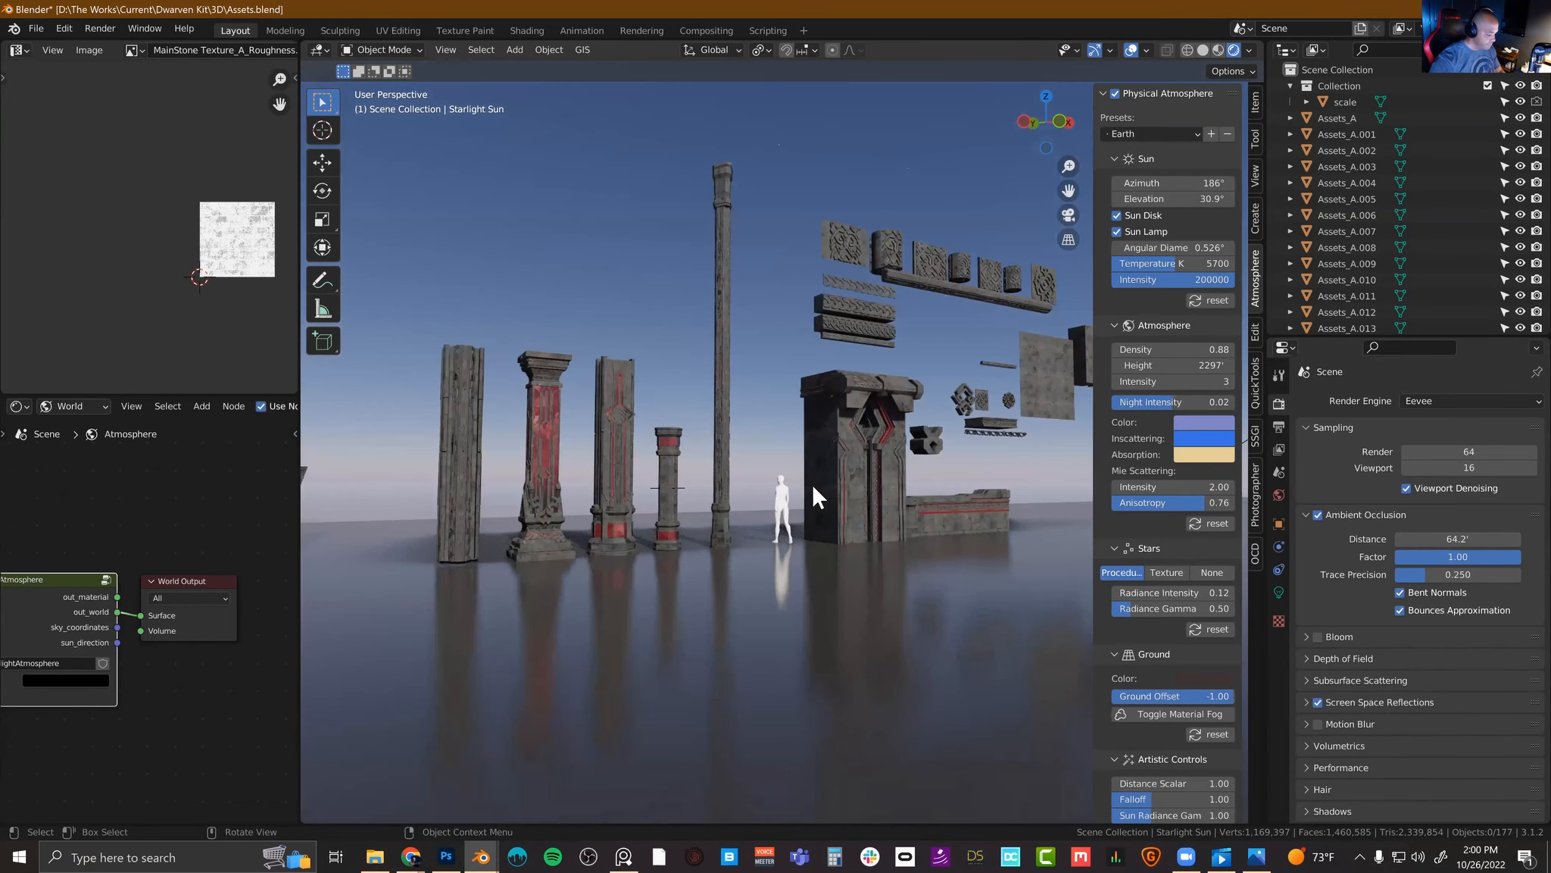
# Step: Hide the atmosphere settings and frame the complete lineup of kit assets
pyautogui.press('n')
pyautogui.scroll(2, 894, 511)
pyautogui.scroll(2, 858, 511)
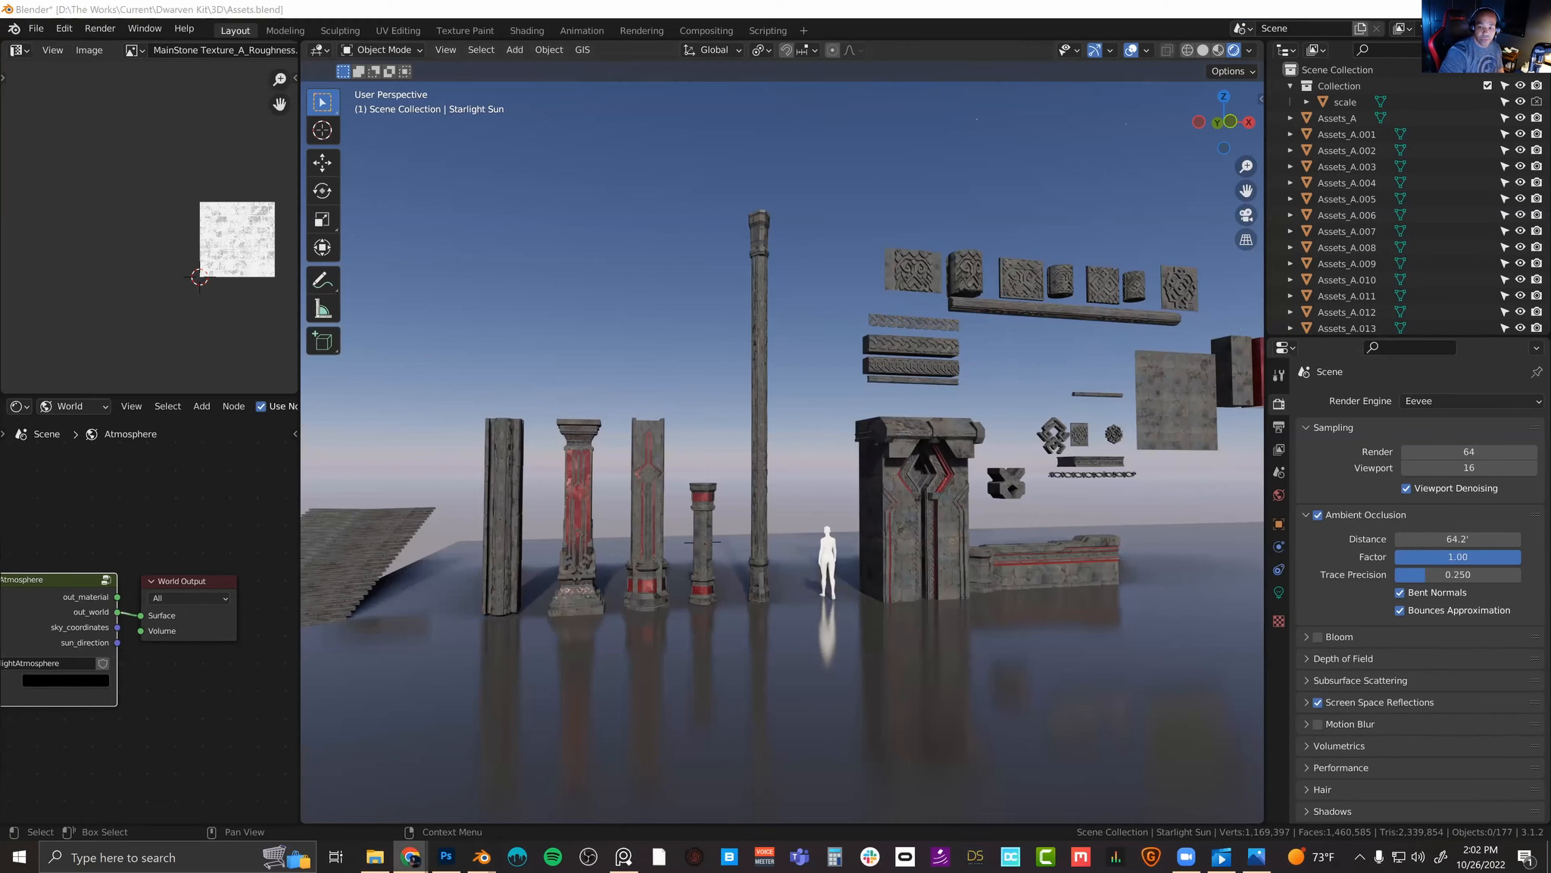
# Step: Switch to the browser, maximize the artist's ArtStation portfolio and open the Ori Fan Art project to view its images
pyautogui.moveTo(1124, 0); pyautogui.dragTo(1124, 157)
pyautogui.click(1211, 162)
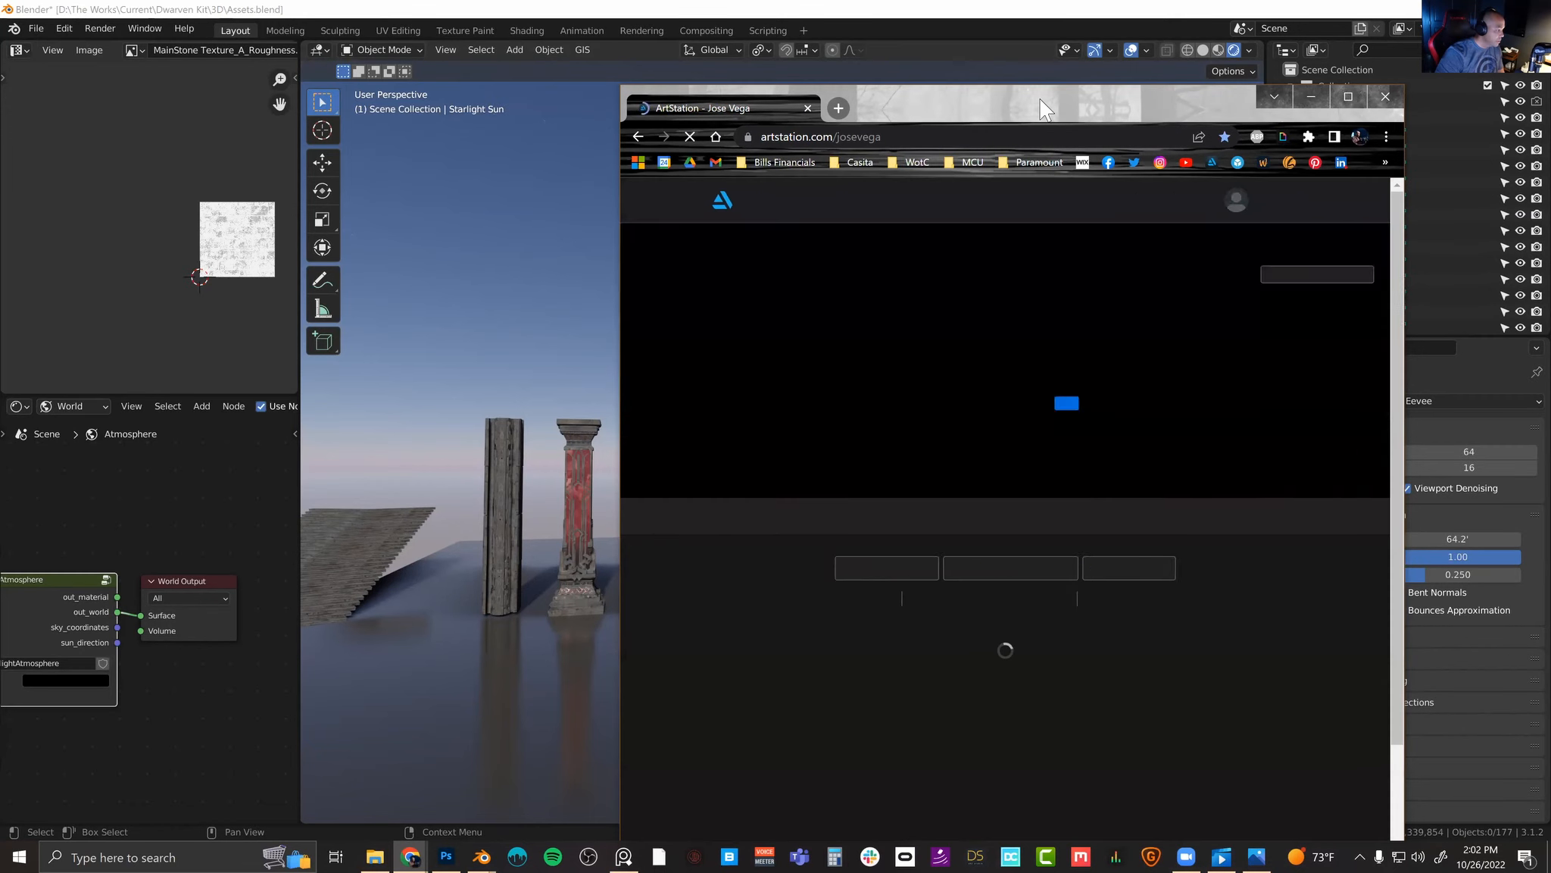
pyautogui.doubleClick(1045, 110)
pyautogui.scroll(-10, 977, 326)
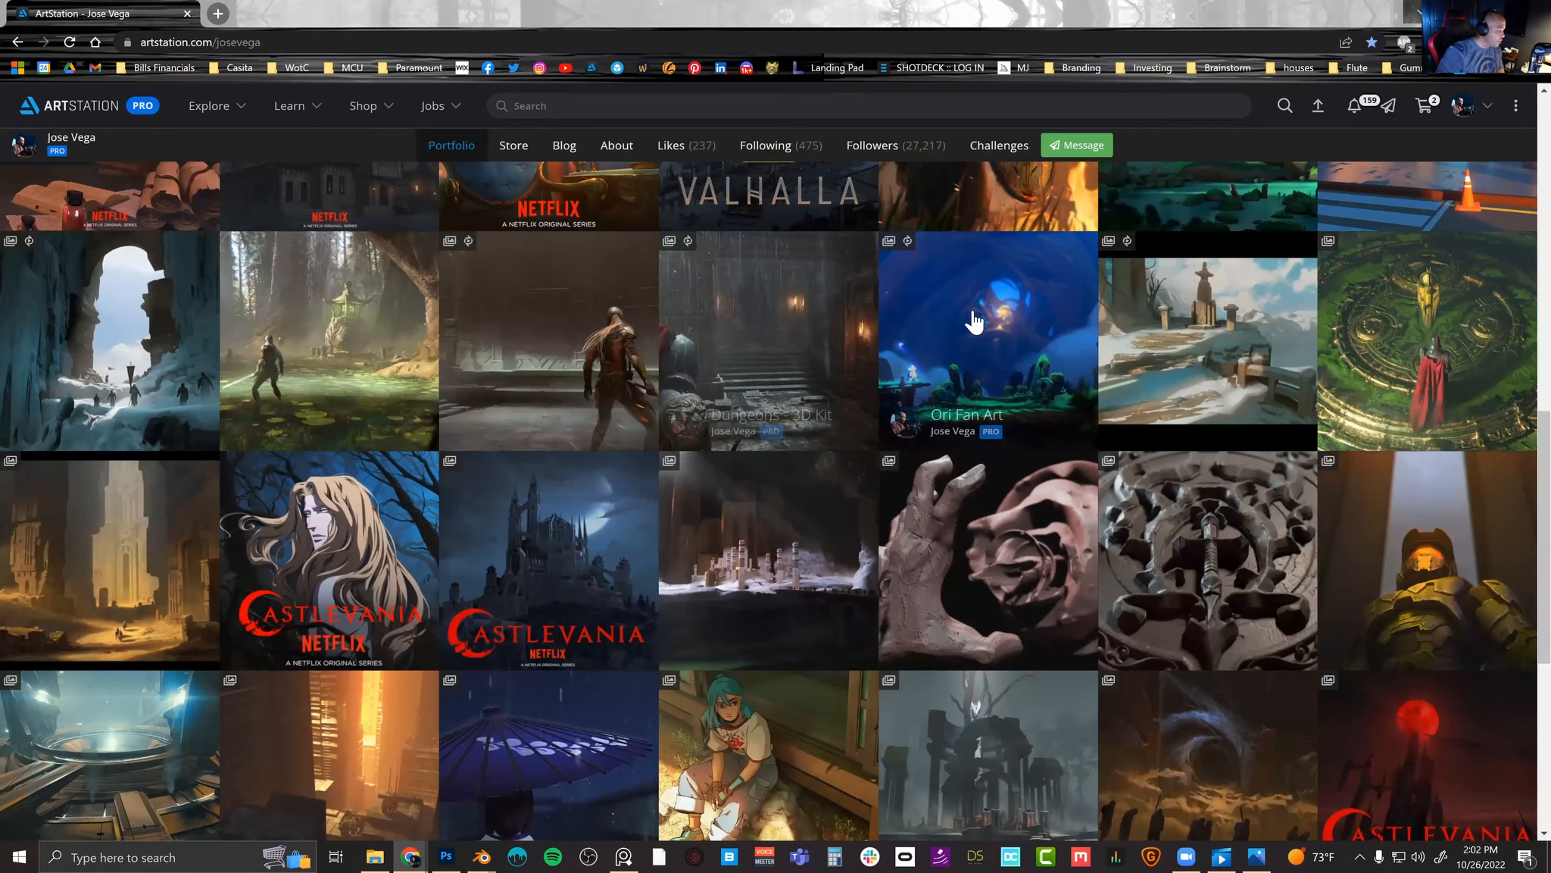
pyautogui.click(974, 321)
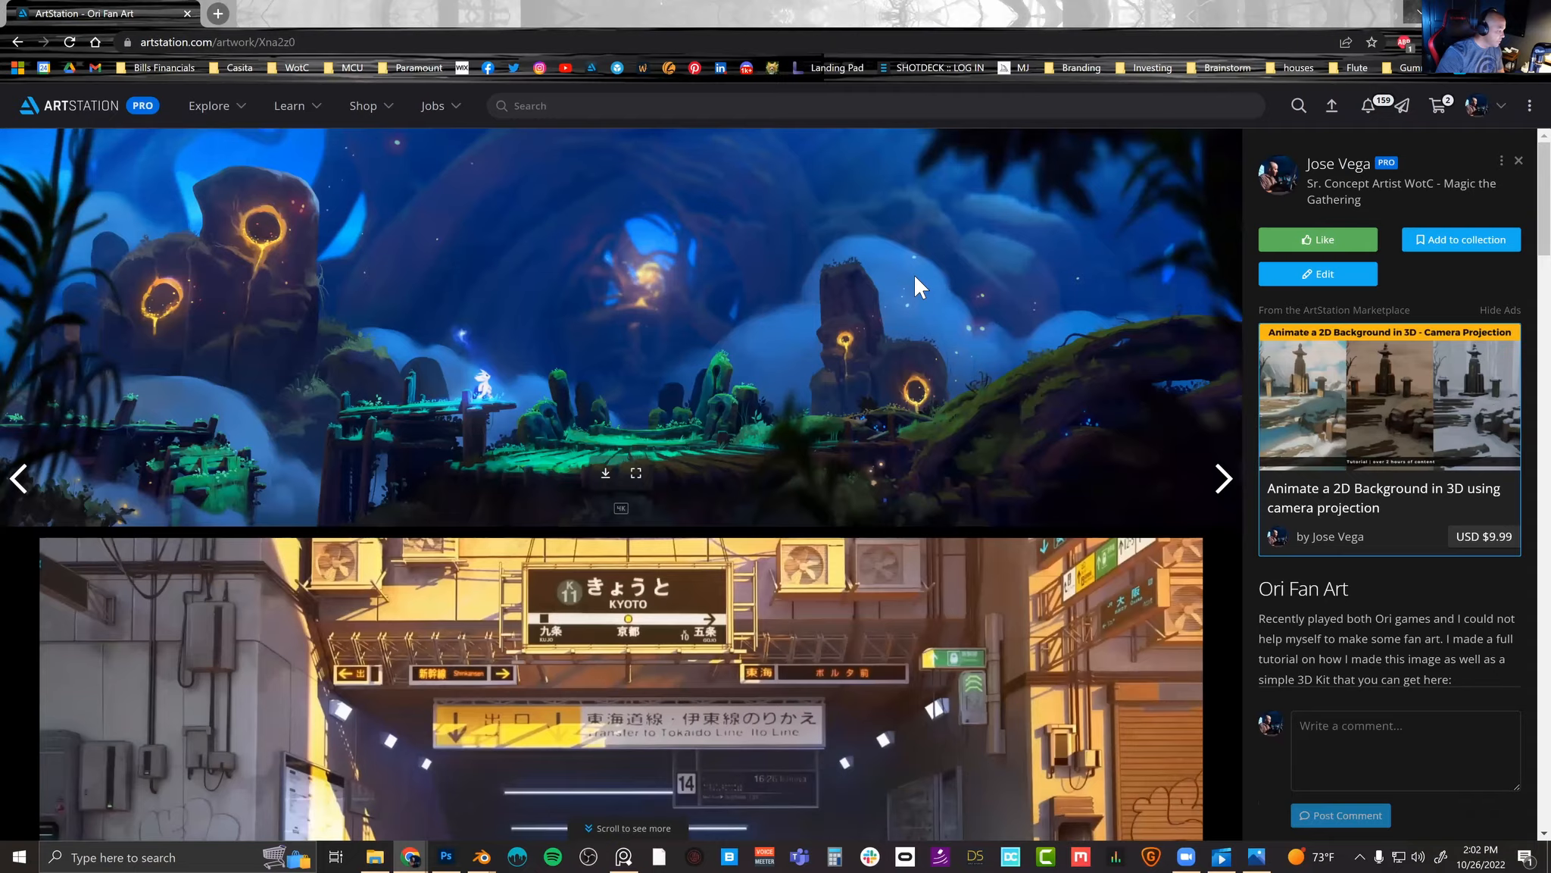
pyautogui.scroll(-4, 682, 334)
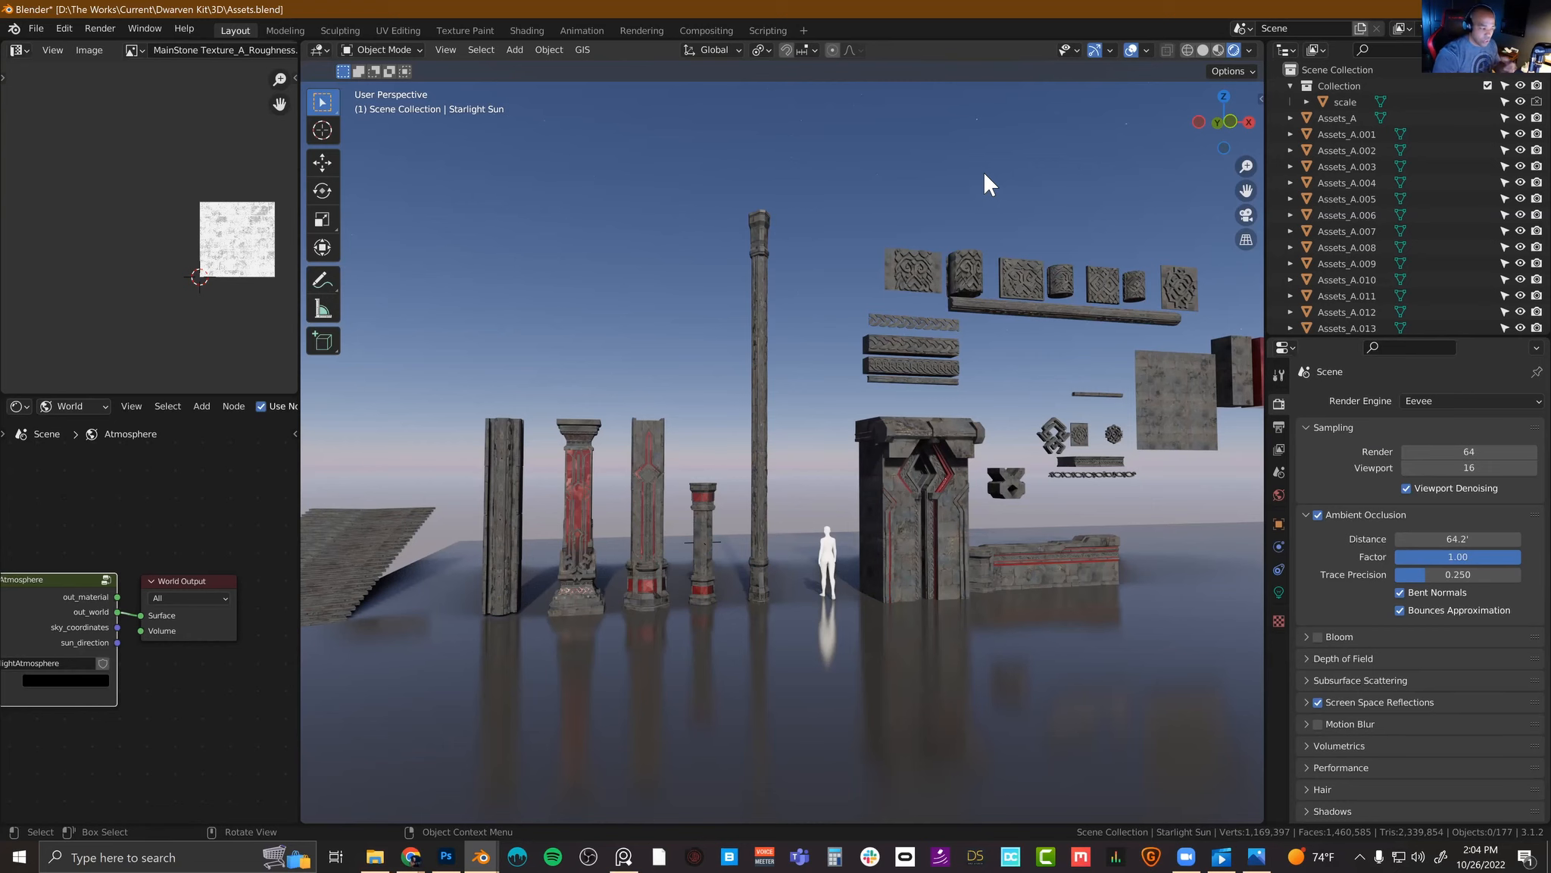
pyautogui.moveTo(888, 250); pyautogui.dragTo(774, 244, button='middle')
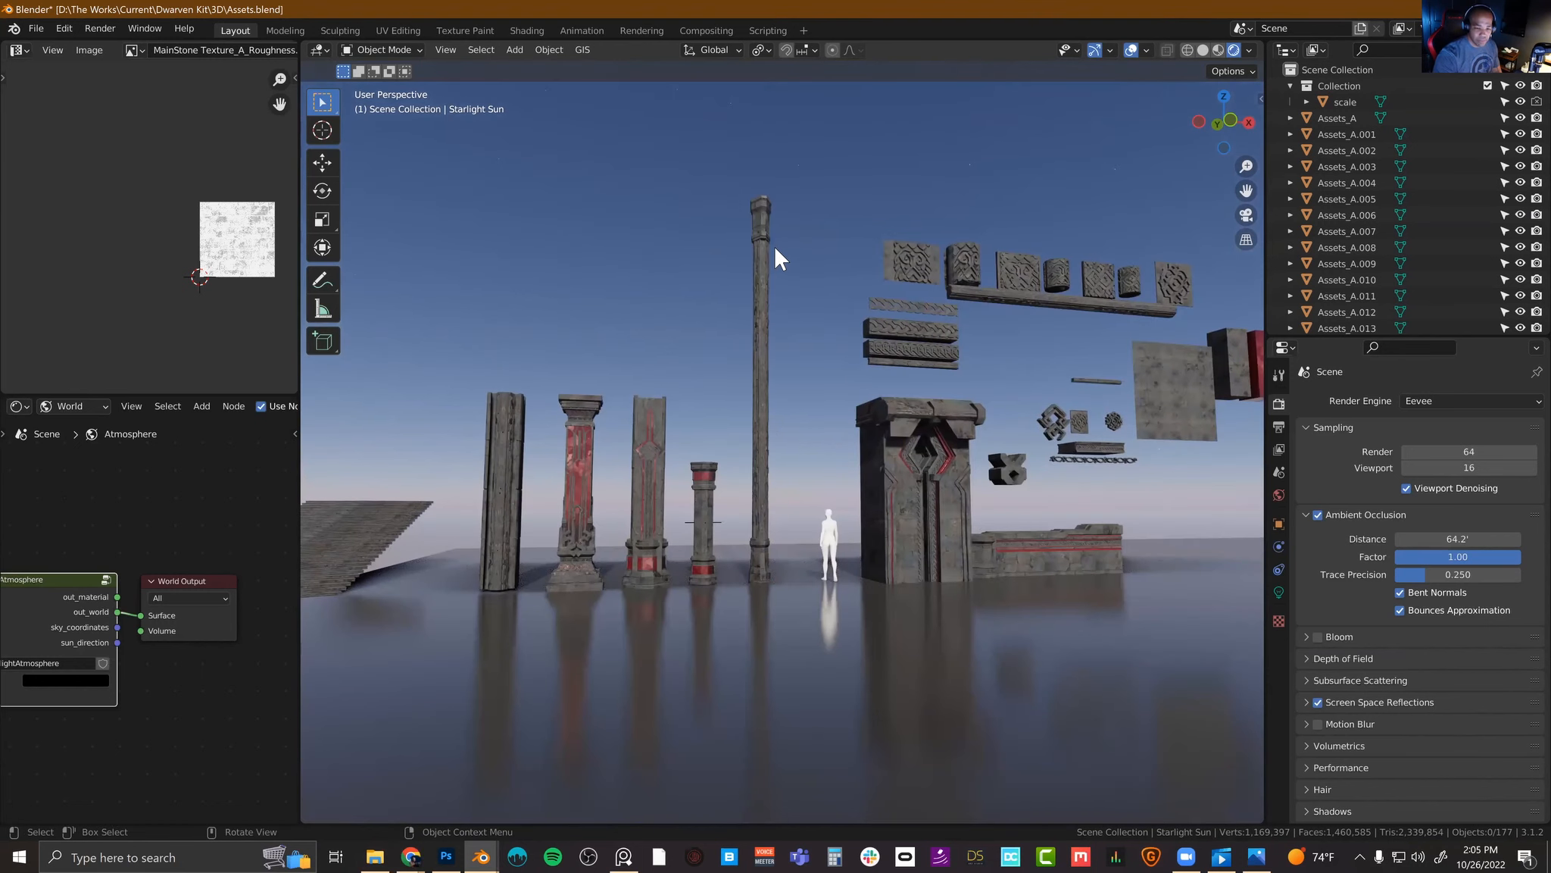